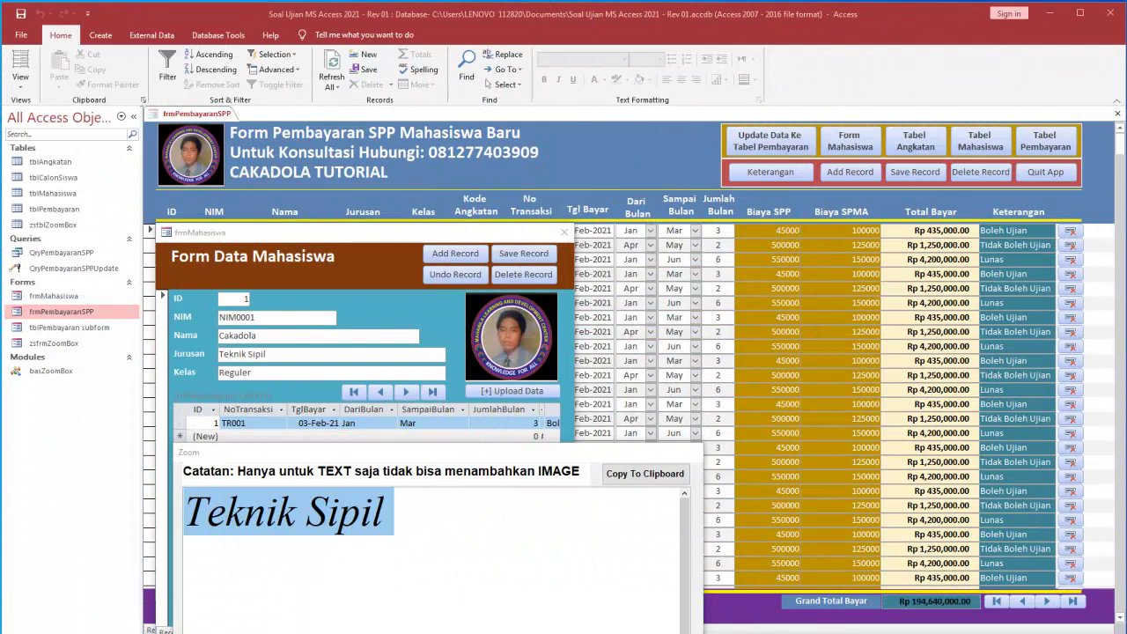
Move the Zoom window beside the Form Data Mahasiswa window and accept its Teknik Sipil text
left_click(654, 417)
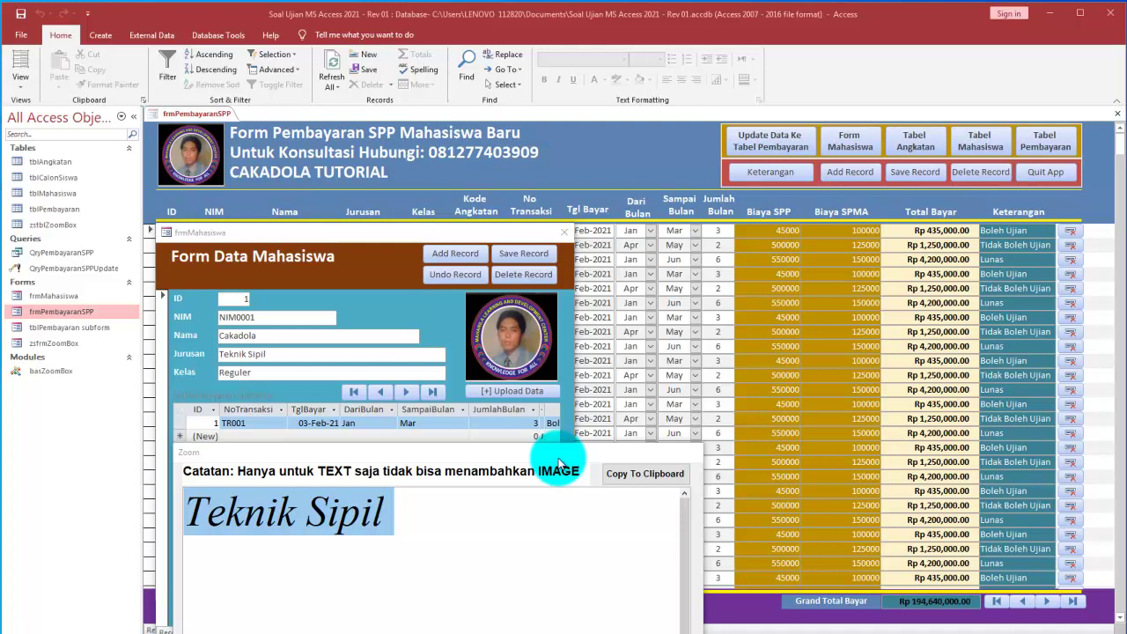
left_click_drag(559, 464, 1012, 252)
left_click_drag(823, 243, 784, 239)
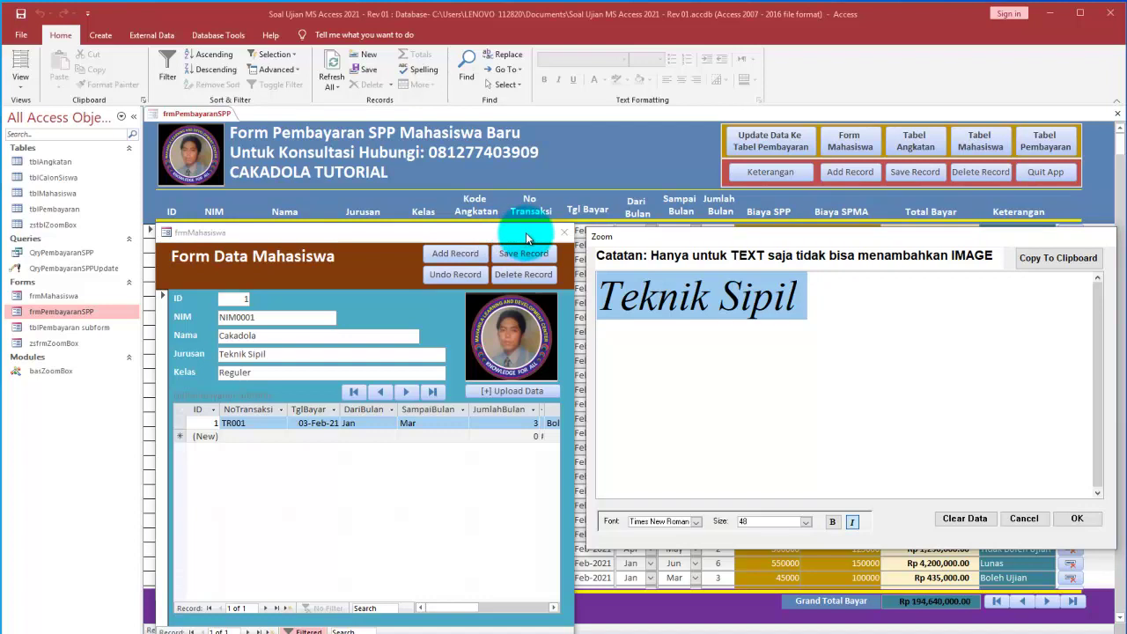
mouse_move(645, 238)
left_mouse_down()
mouse_move(656, 237)
mouse_move(646, 248)
mouse_move(643, 237)
left_mouse_up()
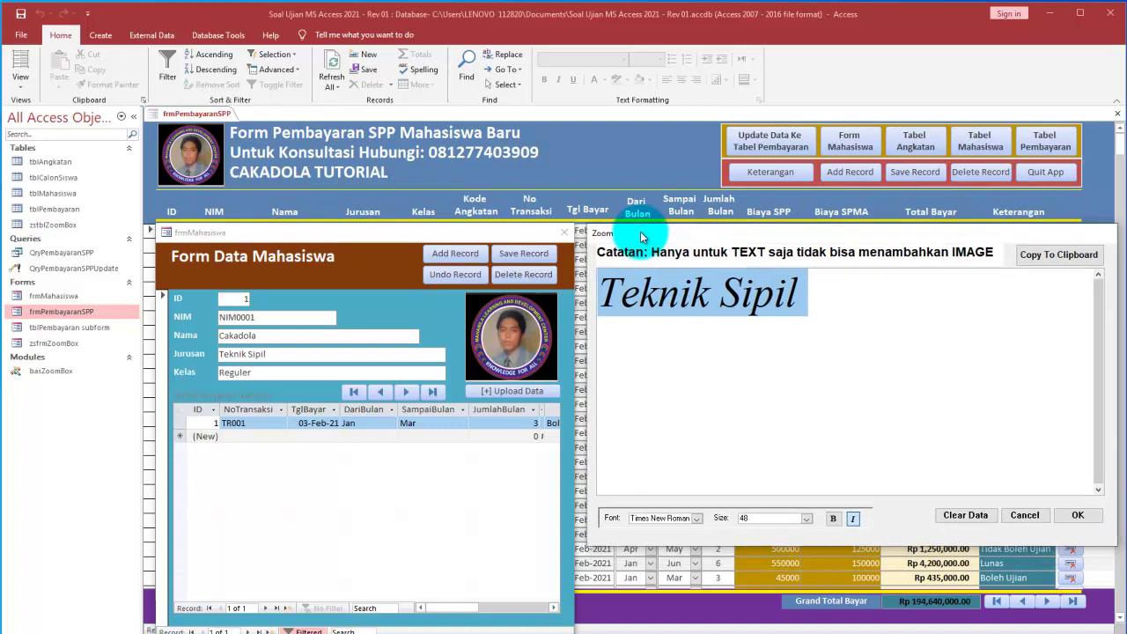
left_click(923, 297)
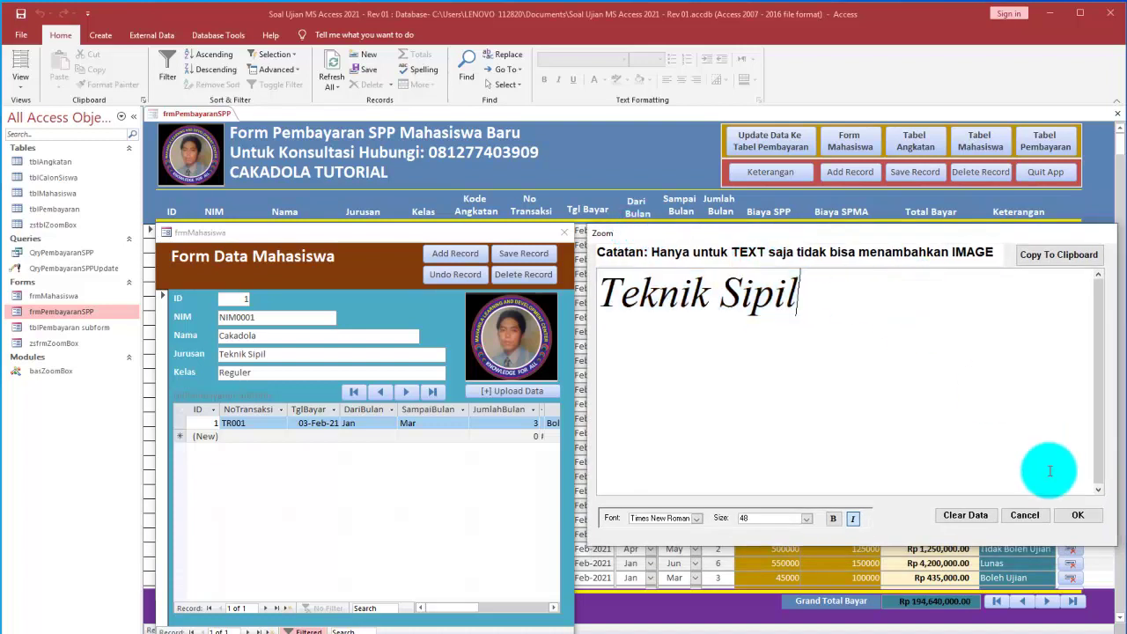
left_click(1078, 515)
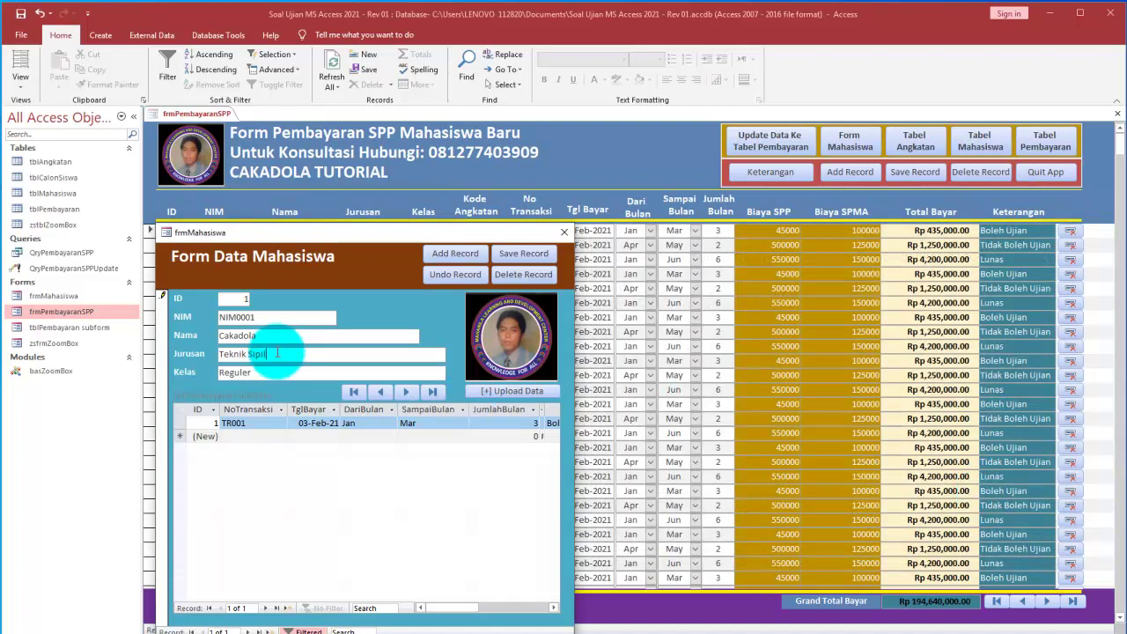
Reopen the Jurusan field's text in the Zoom window beside the form, and decline clearing its data
double_click(277, 352)
left_click_drag(717, 121, 1039, 237)
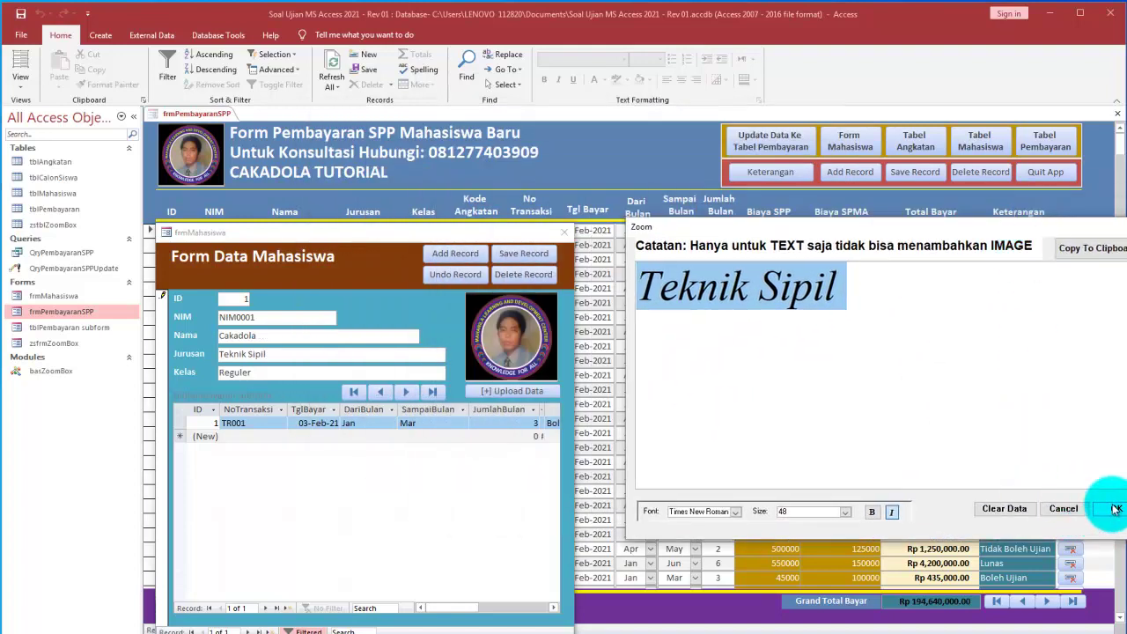
left_click(1003, 508)
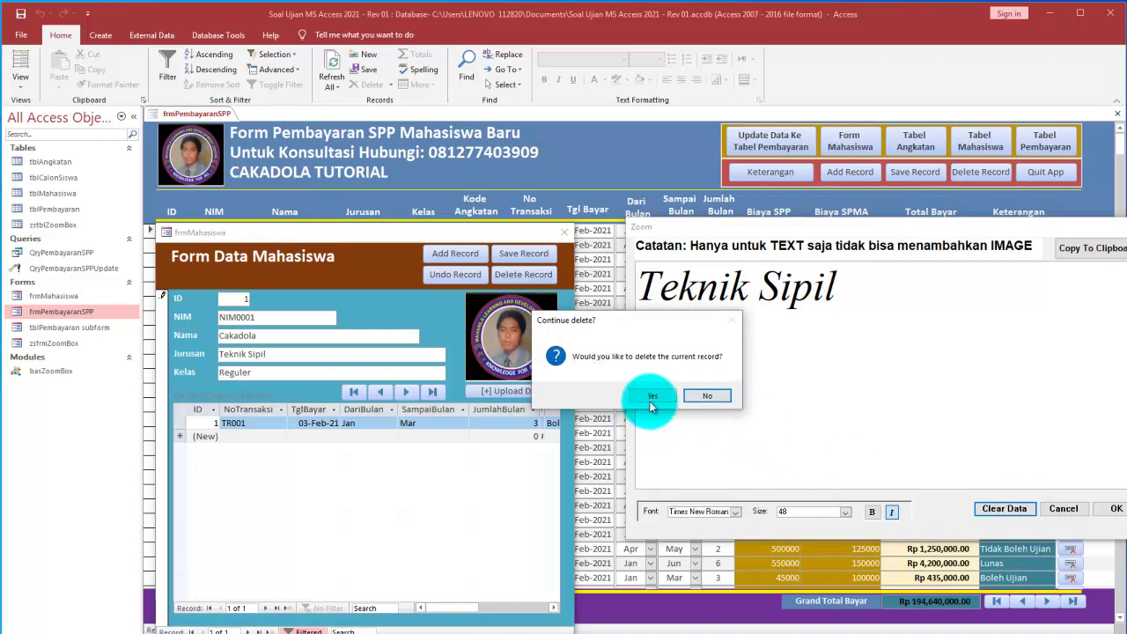
left_click(705, 396)
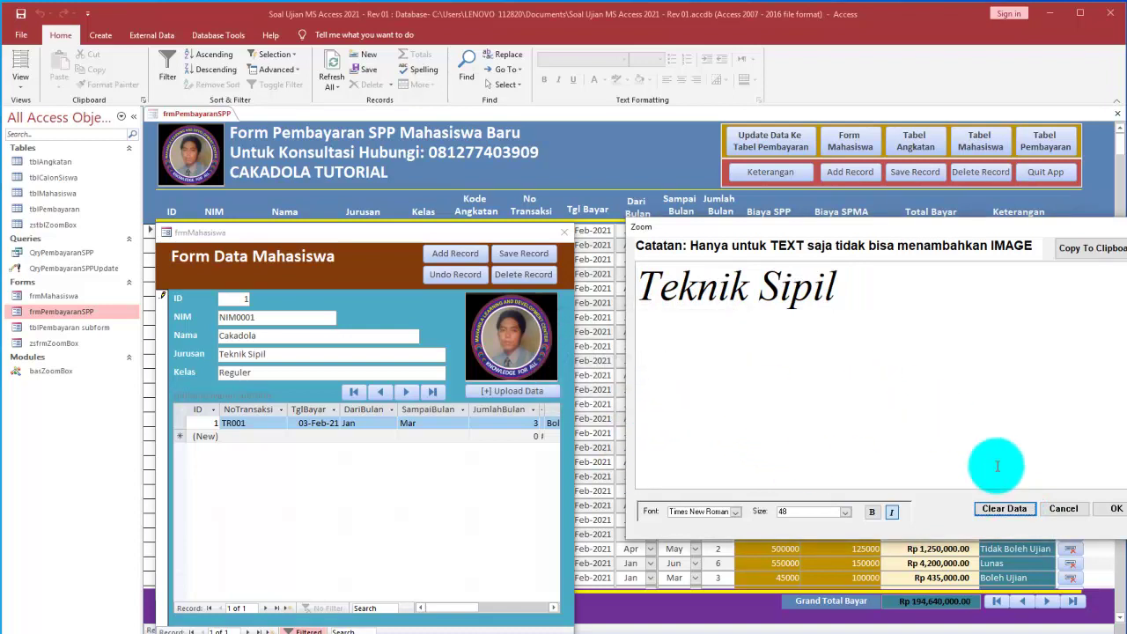
Make the Teknik Sipil text in the Zoom window bold and remove its italics
left_click_drag(868, 373, 604, 275)
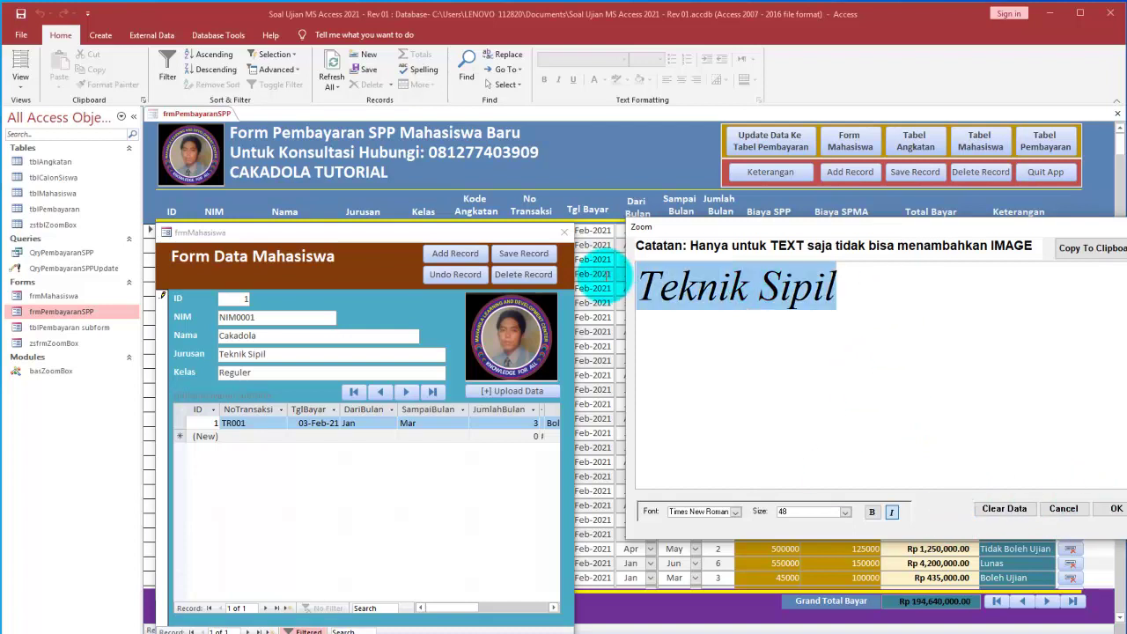
left_click(873, 512)
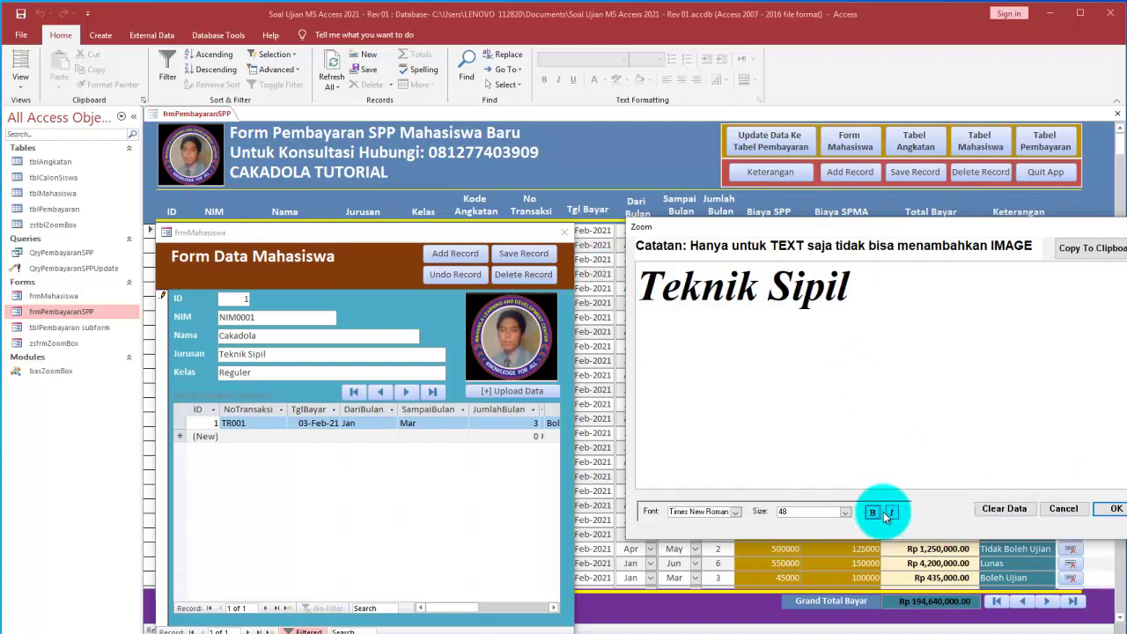
left_click(891, 513)
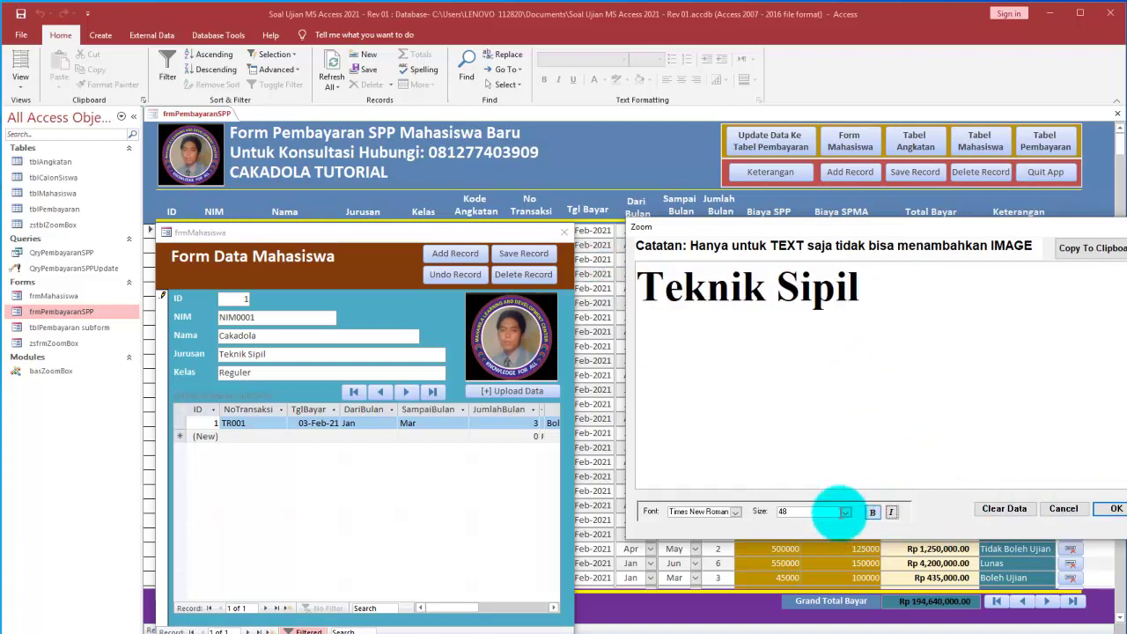
Try Courier New and MS Sans Serif for the zoomed text, then set the font to Arial and accept
left_click(735, 511)
left_click(729, 534)
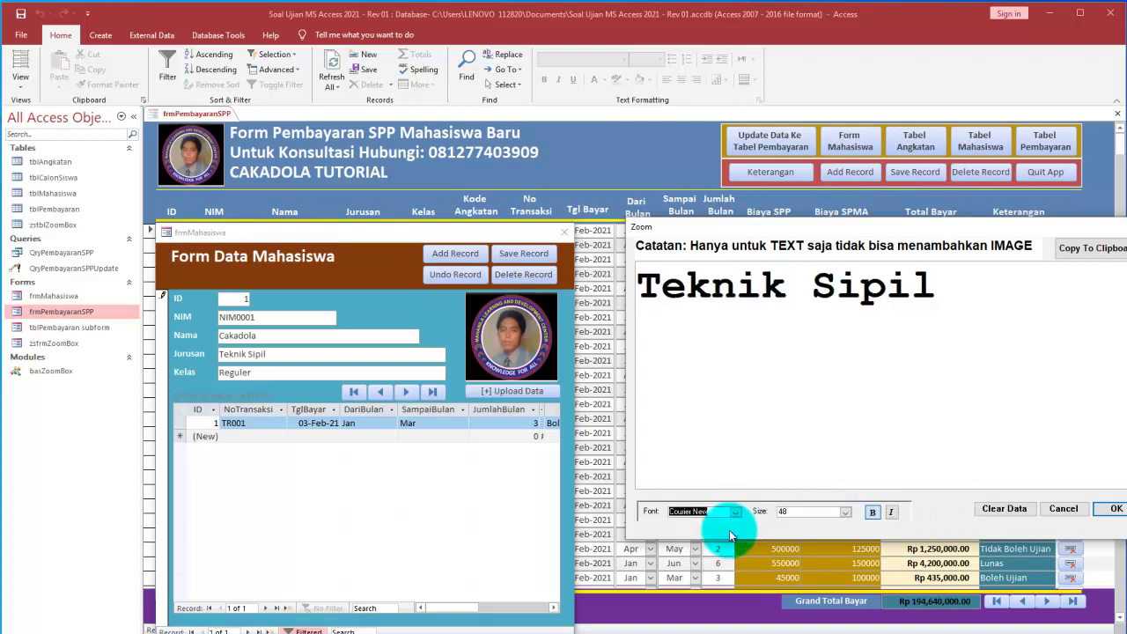
left_click(731, 512)
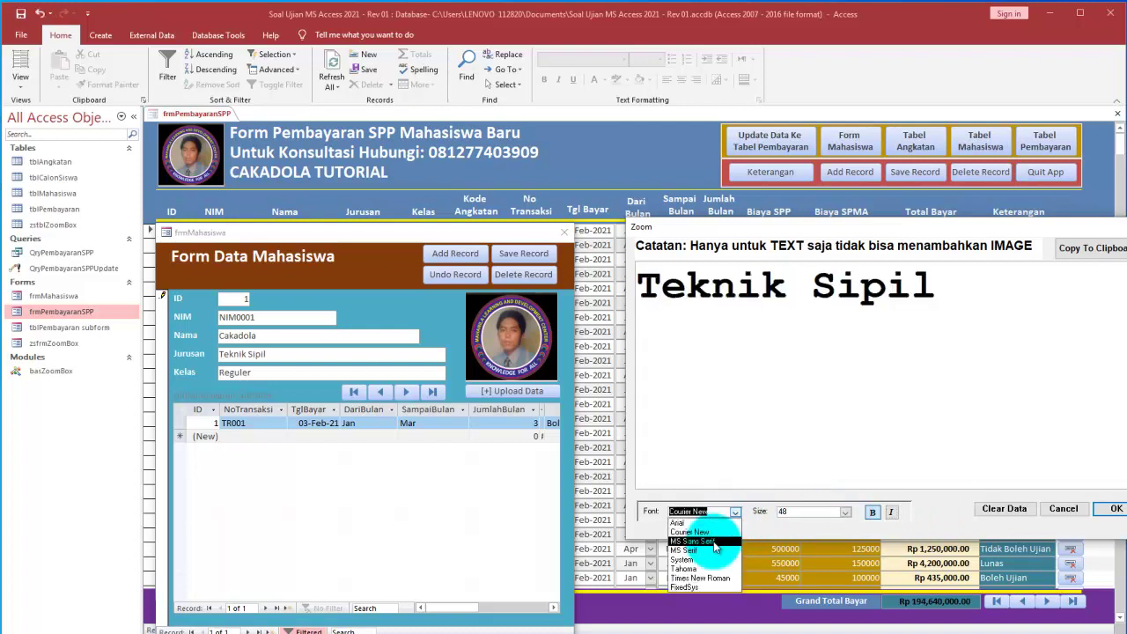
left_click(714, 543)
left_click(729, 512)
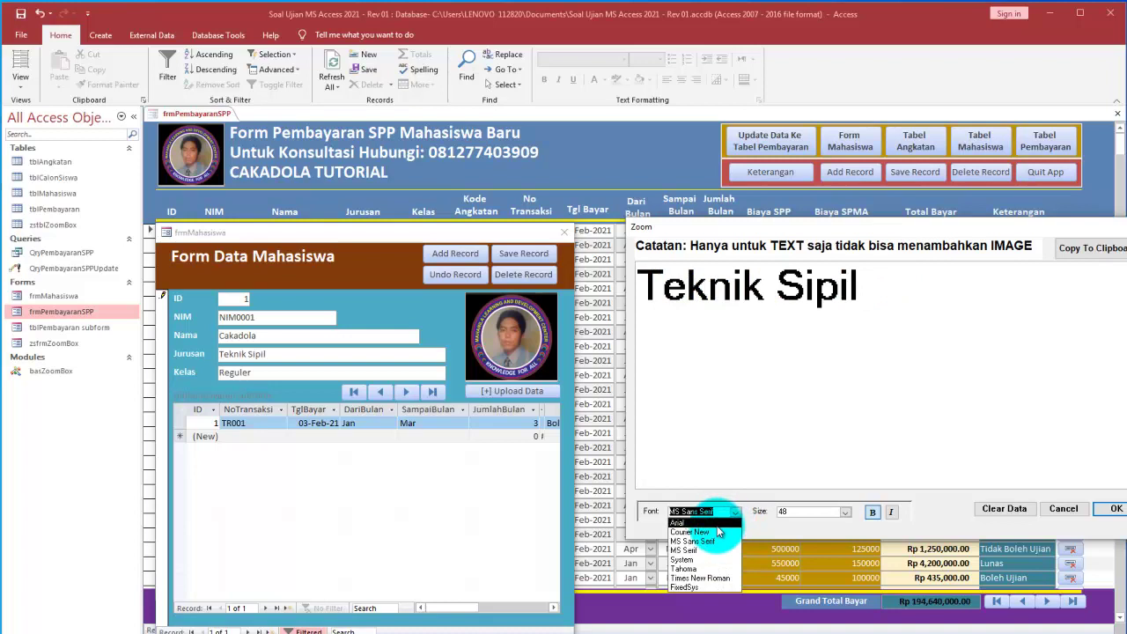
left_click(715, 523)
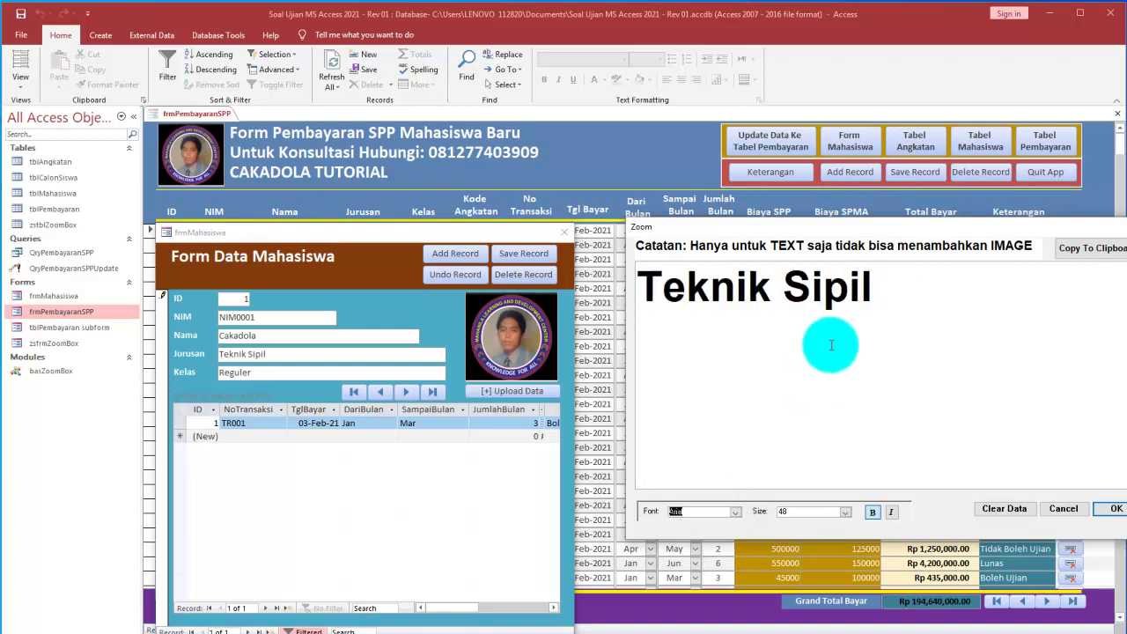
left_click(1111, 508)
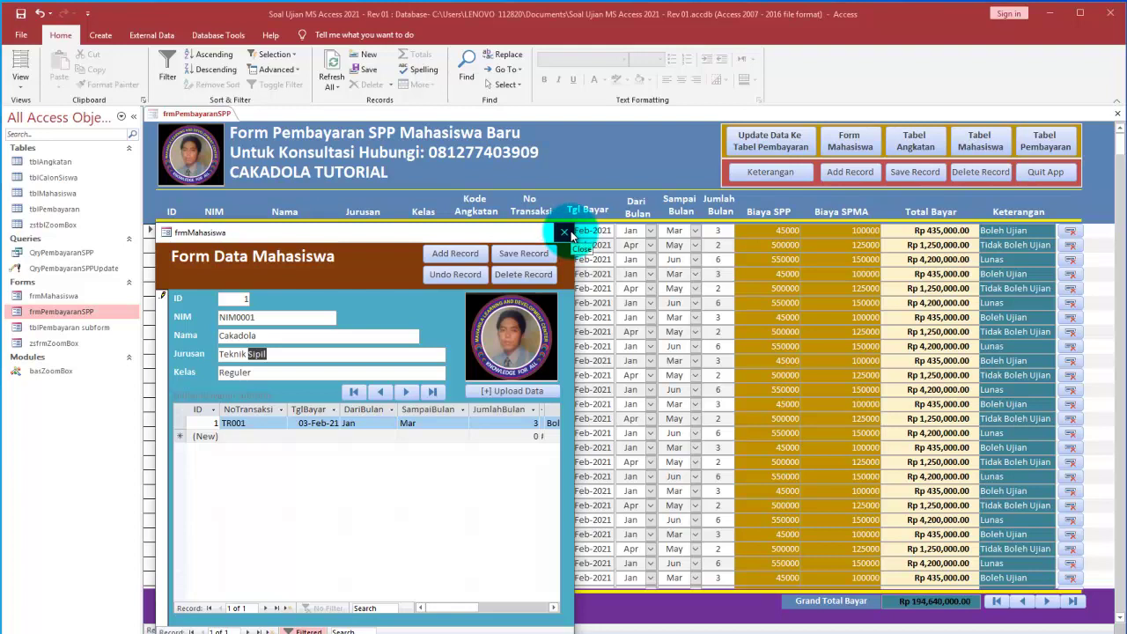
Open the Jurusan field in the Zoom window again and place it beside the student form
double_click(304, 361)
left_click_drag(519, 115, 796, 240)
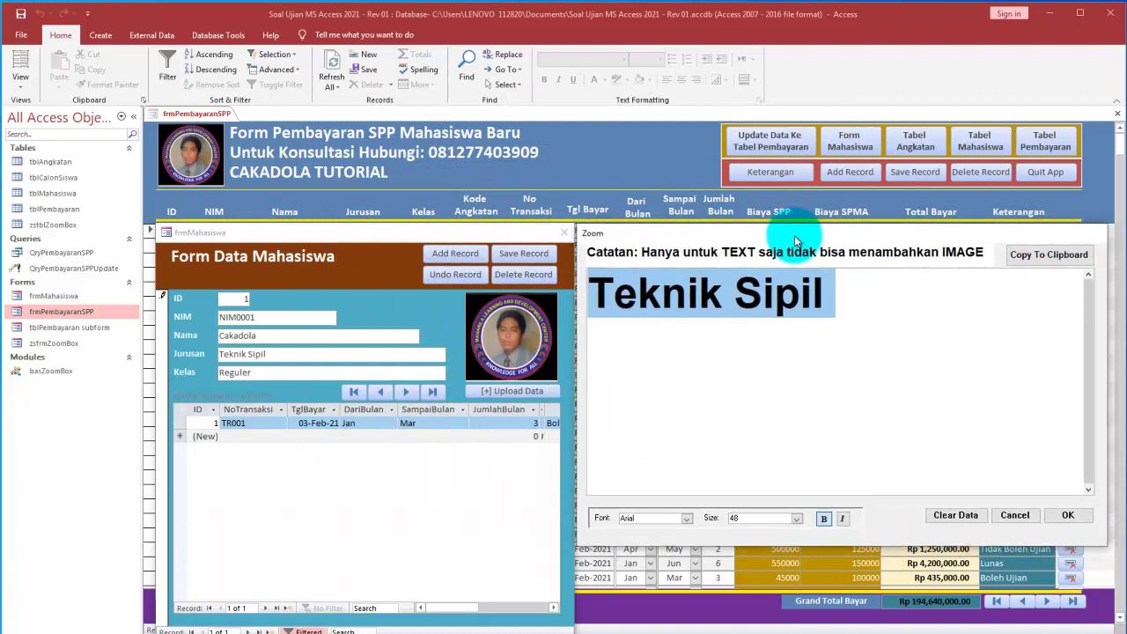
left_click(590, 633)
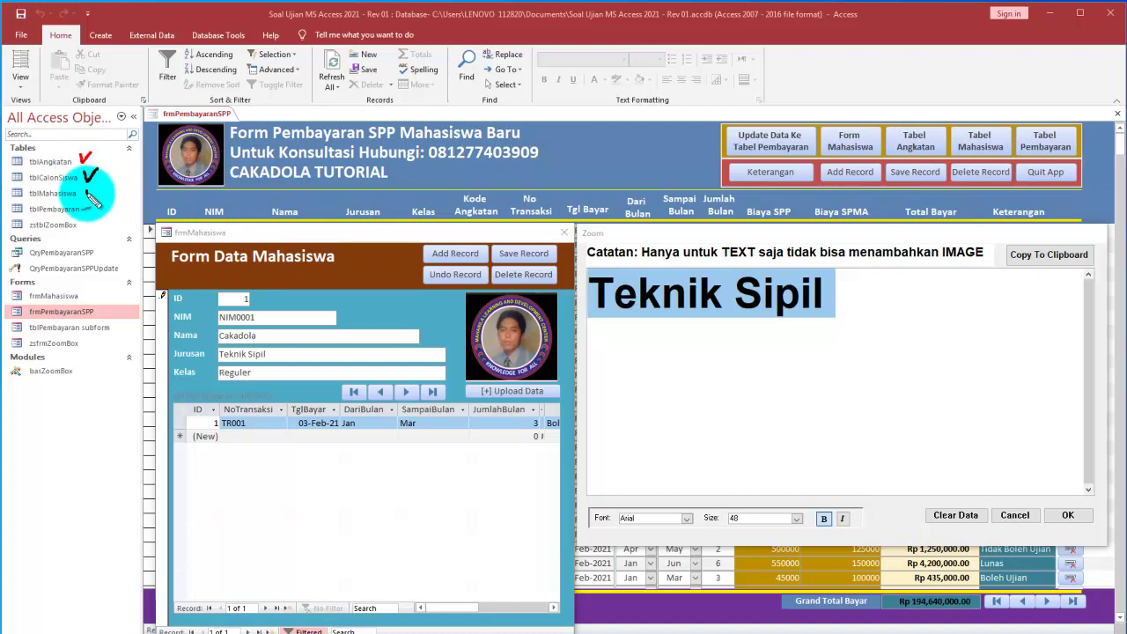
left_click_drag(88, 220, 106, 217)
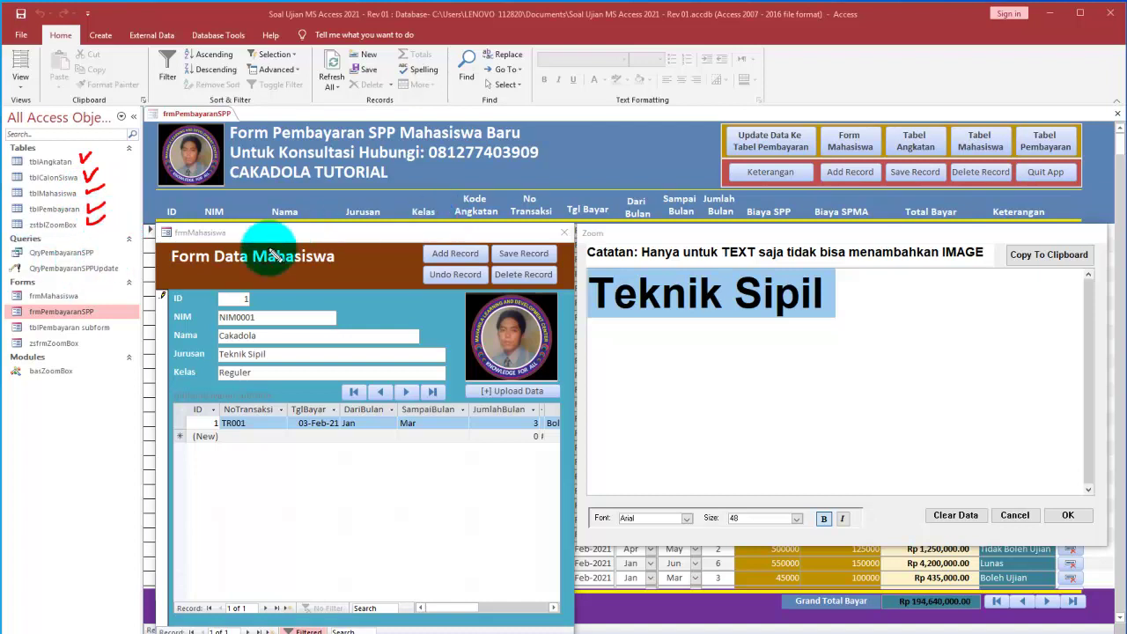
left_click_drag(95, 239, 120, 234)
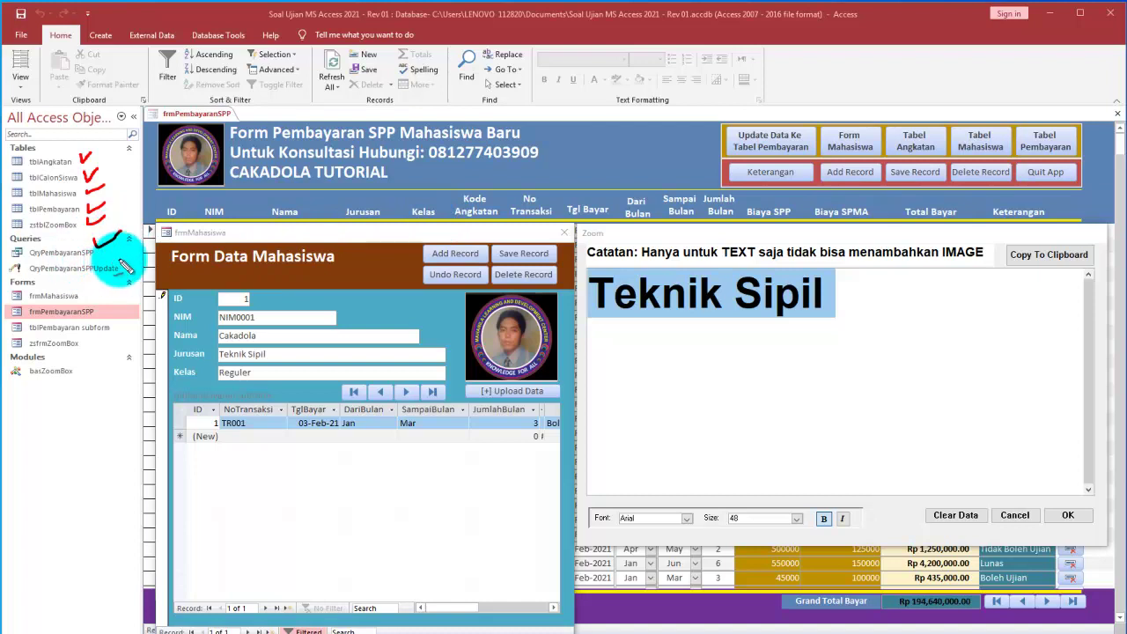
mouse_move(116, 260)
left_mouse_down()
mouse_move(141, 250)
mouse_move(11, 266)
mouse_move(44, 280)
mouse_move(112, 276)
mouse_move(139, 238)
mouse_move(440, 182)
mouse_move(682, 116)
mouse_move(711, 146)
mouse_move(710, 121)
mouse_move(701, 138)
left_mouse_up()
mouse_move(794, 121)
left_mouse_down()
mouse_move(744, 138)
mouse_move(785, 150)
mouse_move(795, 127)
left_mouse_up()
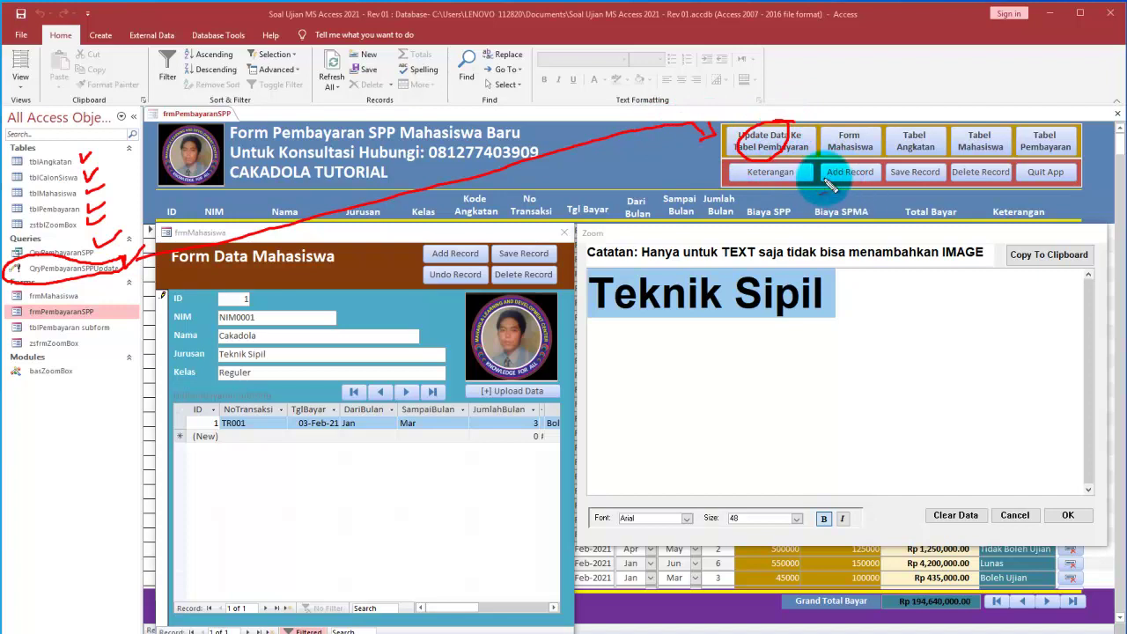
mouse_move(803, 168)
left_mouse_down()
mouse_move(757, 198)
mouse_move(804, 164)
mouse_move(784, 162)
mouse_move(746, 194)
mouse_move(780, 166)
left_mouse_up()
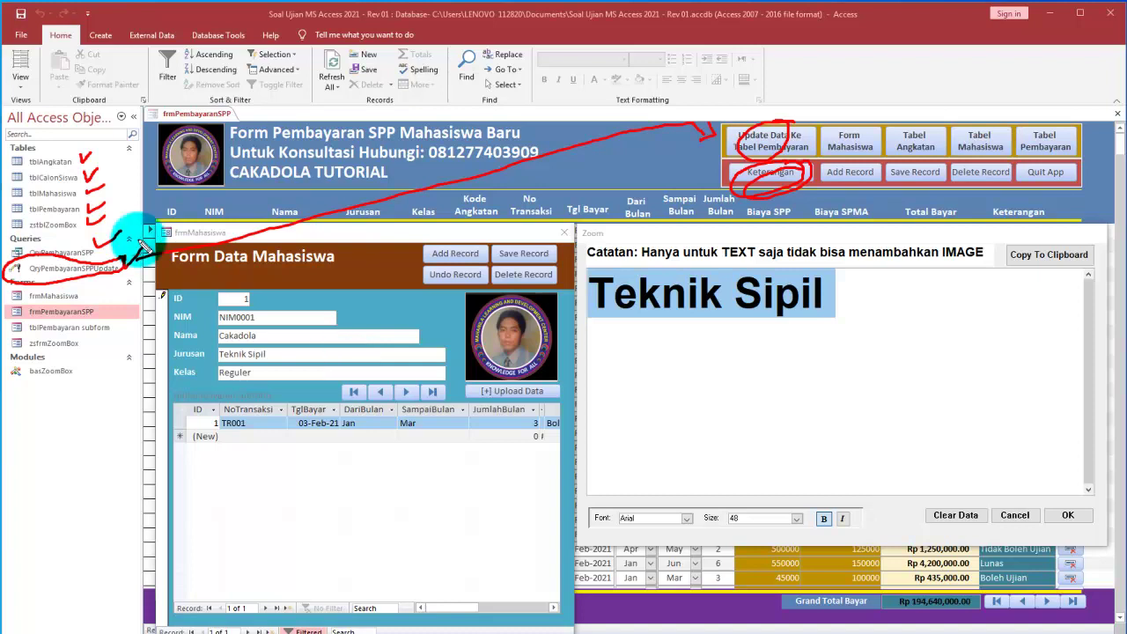
left_click_drag(87, 292, 110, 285)
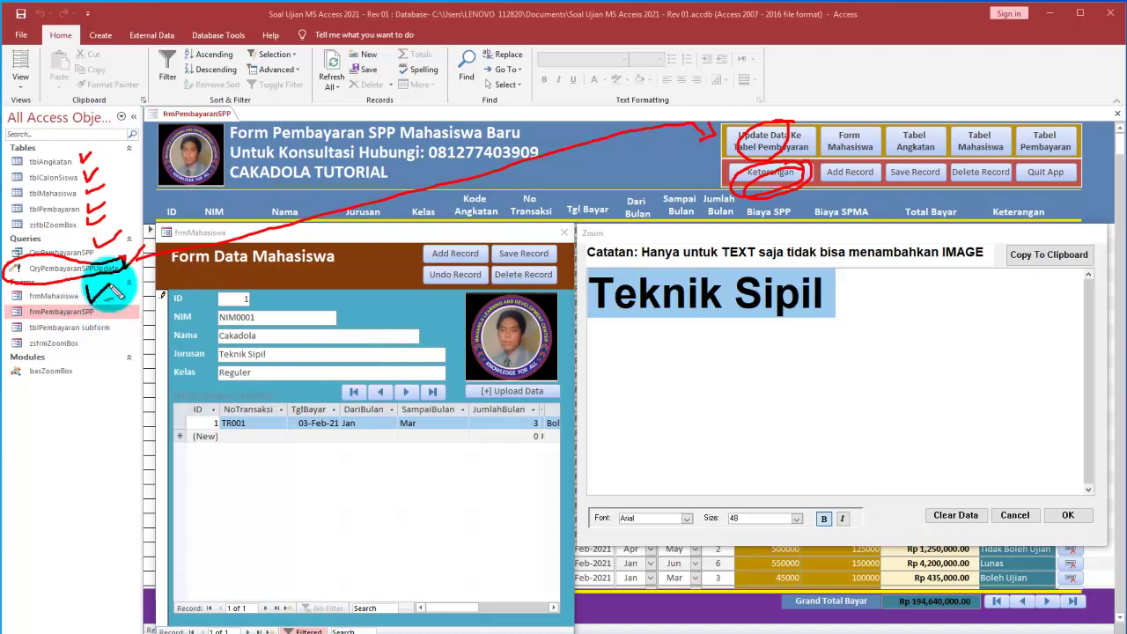
mouse_move(206, 228)
left_mouse_down()
mouse_move(212, 217)
mouse_move(154, 235)
mouse_move(207, 250)
mouse_move(201, 212)
left_mouse_up()
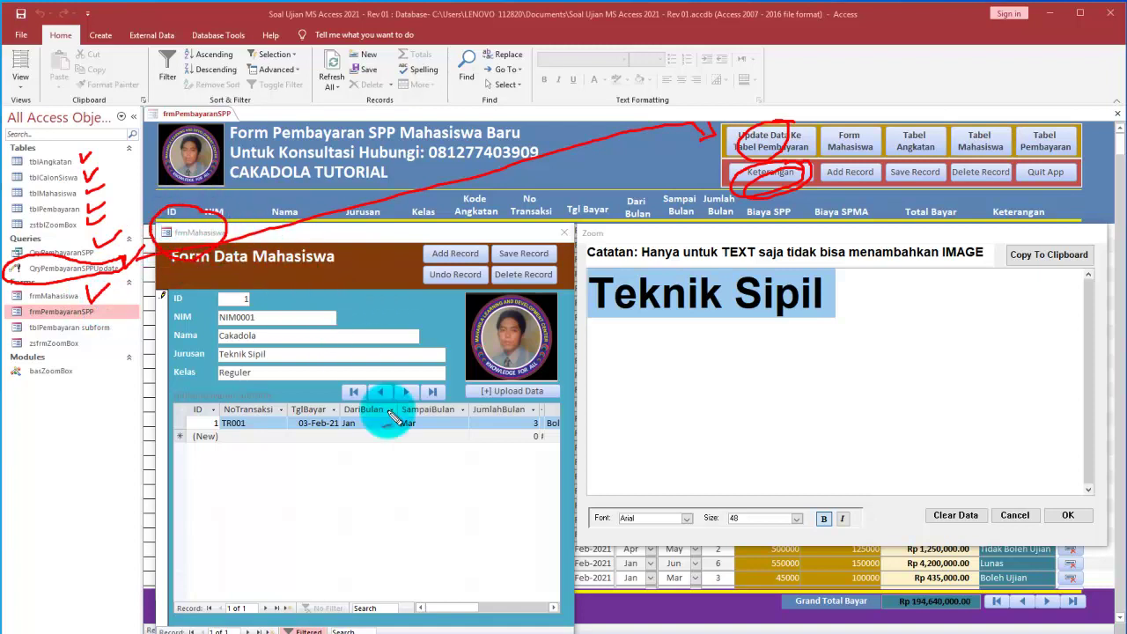
mouse_move(244, 527)
left_mouse_down()
mouse_move(253, 498)
mouse_move(252, 520)
mouse_move(284, 529)
mouse_move(330, 514)
mouse_move(346, 541)
mouse_move(327, 559)
left_mouse_up()
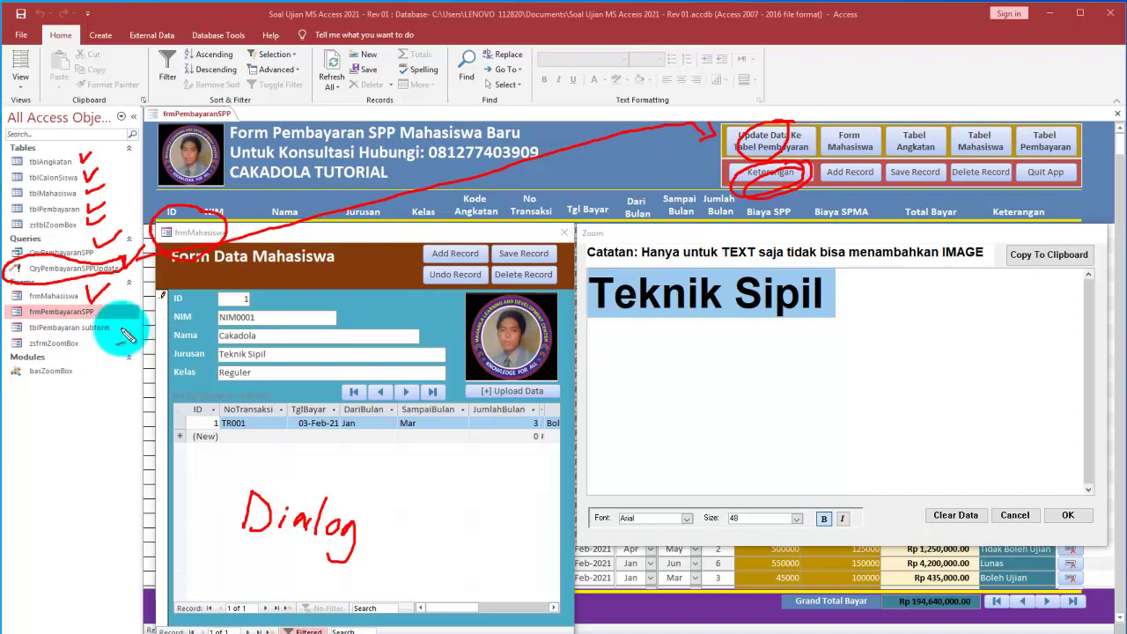
left_click_drag(113, 325, 125, 320)
mouse_move(274, 384)
left_mouse_down()
mouse_move(192, 387)
mouse_move(243, 433)
mouse_move(274, 389)
left_mouse_up()
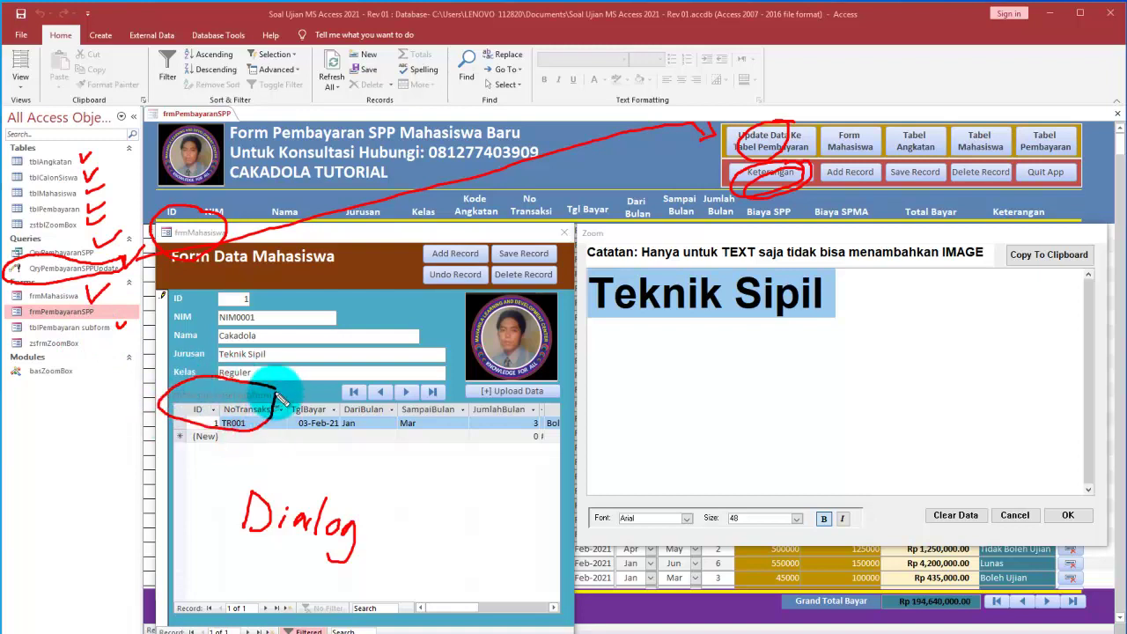
left_click_drag(95, 351, 144, 390)
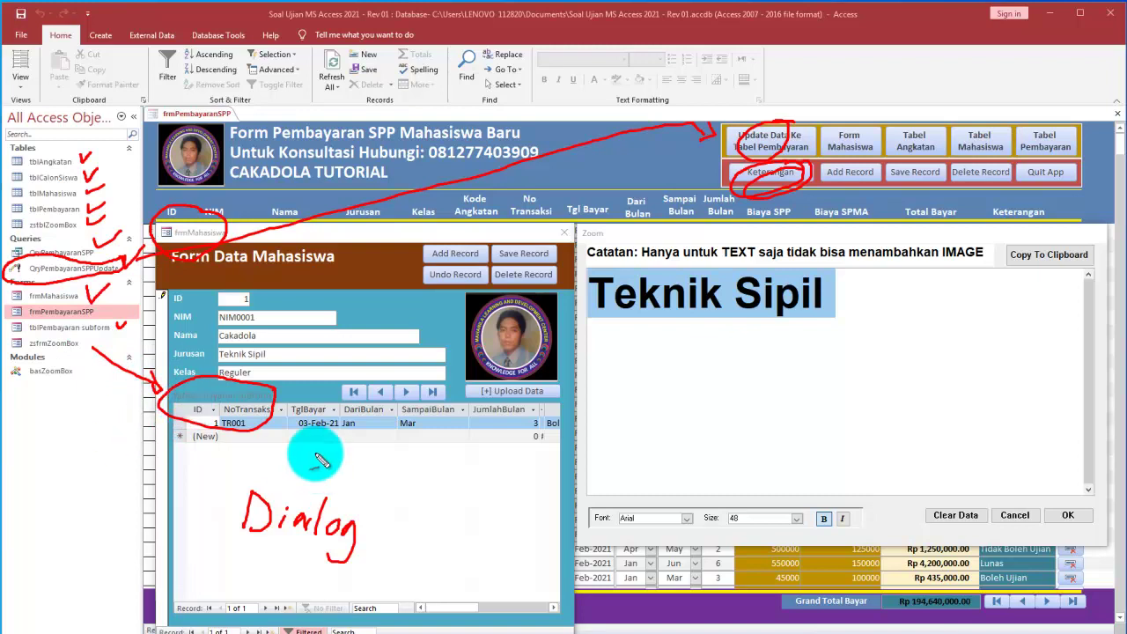
mouse_move(456, 391)
left_mouse_down()
mouse_move(372, 365)
mouse_move(322, 410)
mouse_move(423, 422)
mouse_move(456, 391)
left_mouse_up()
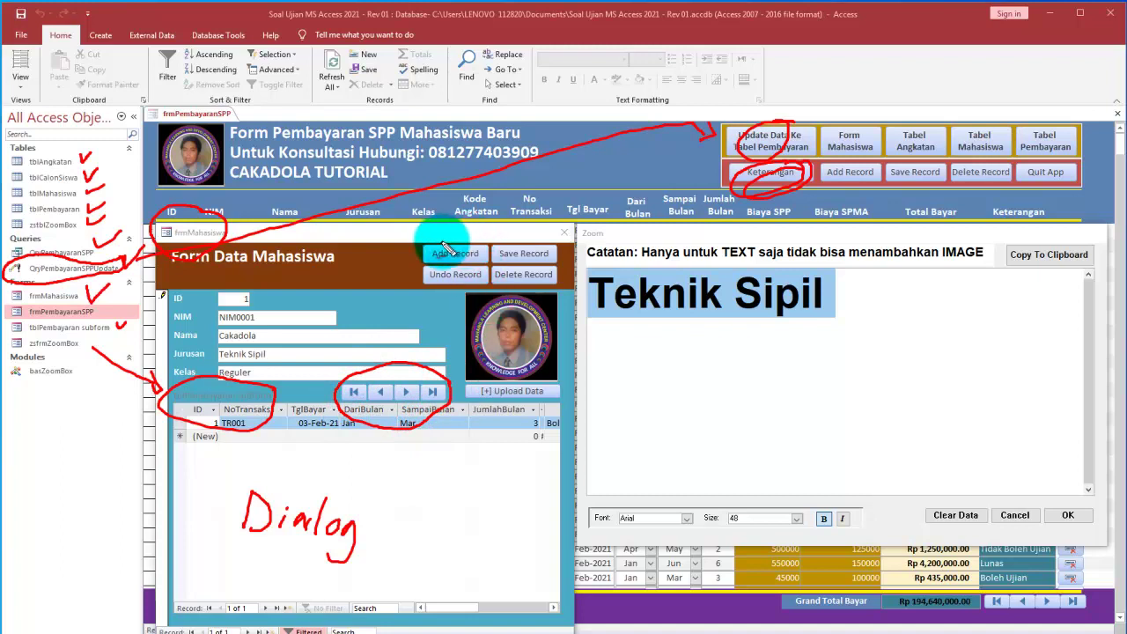
mouse_move(496, 238)
left_mouse_down()
mouse_move(412, 272)
mouse_move(510, 295)
mouse_move(573, 244)
mouse_move(478, 291)
left_mouse_up()
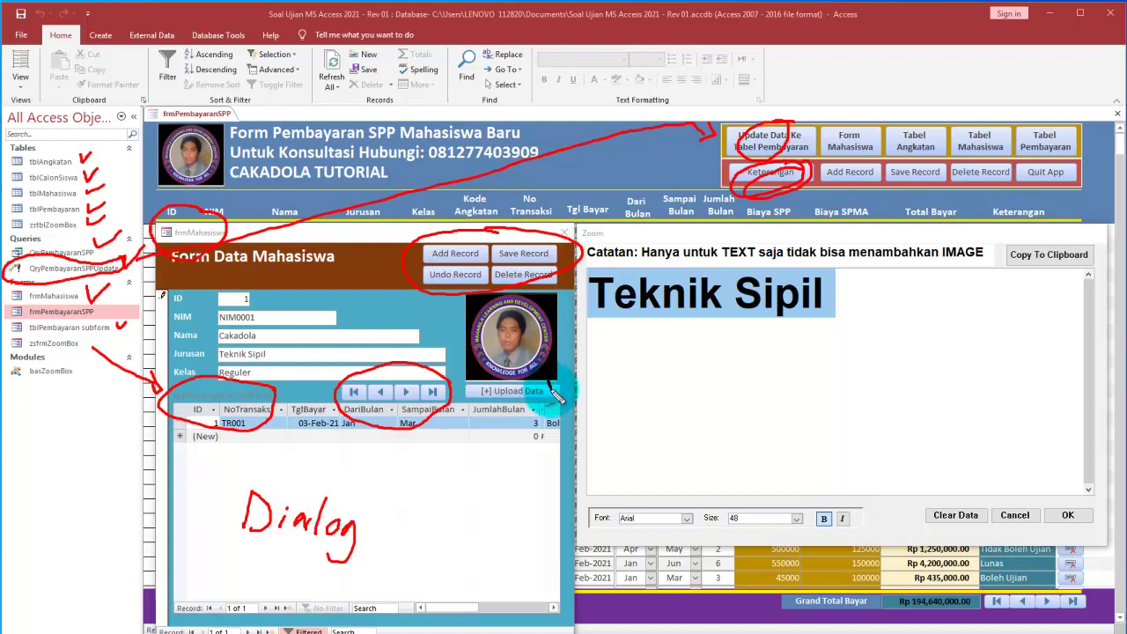
mouse_move(423, 490)
left_mouse_down()
mouse_move(461, 373)
mouse_move(460, 387)
left_mouse_up()
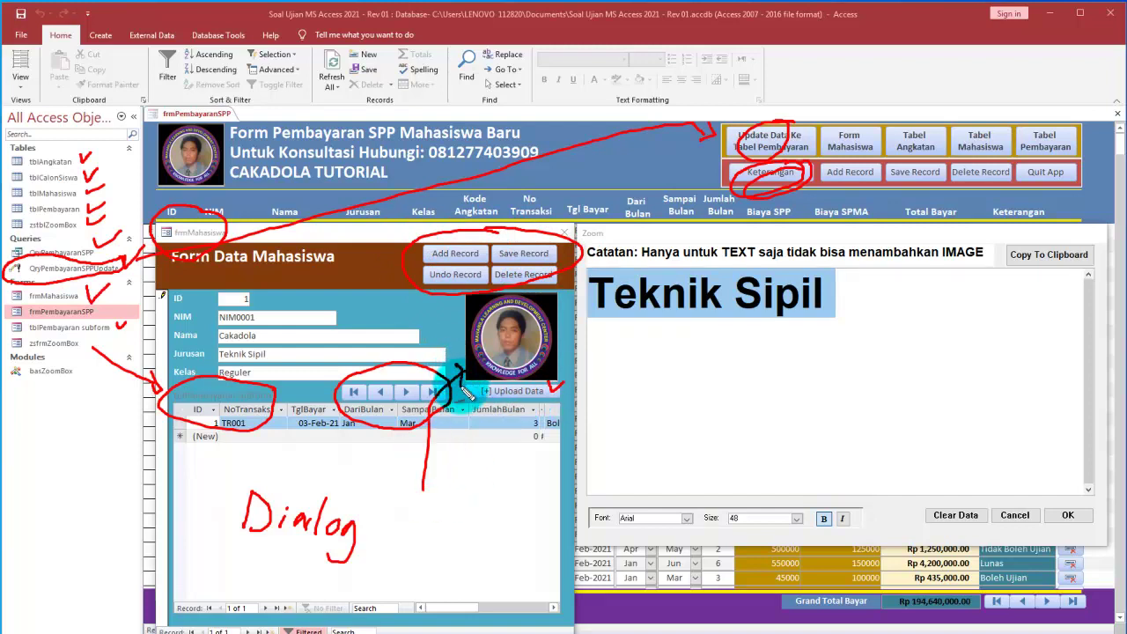
mouse_move(452, 464)
left_mouse_down()
mouse_move(434, 503)
mouse_move(468, 511)
mouse_move(485, 495)
left_mouse_up()
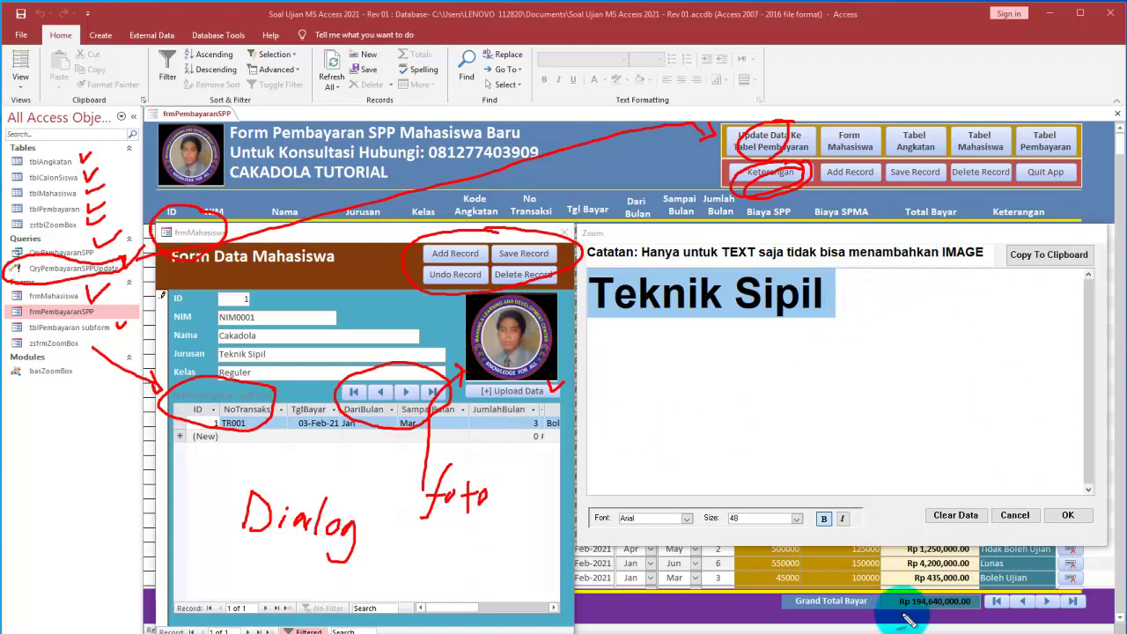
mouse_move(973, 569)
left_mouse_down()
mouse_move(907, 581)
mouse_move(982, 569)
left_mouse_up()
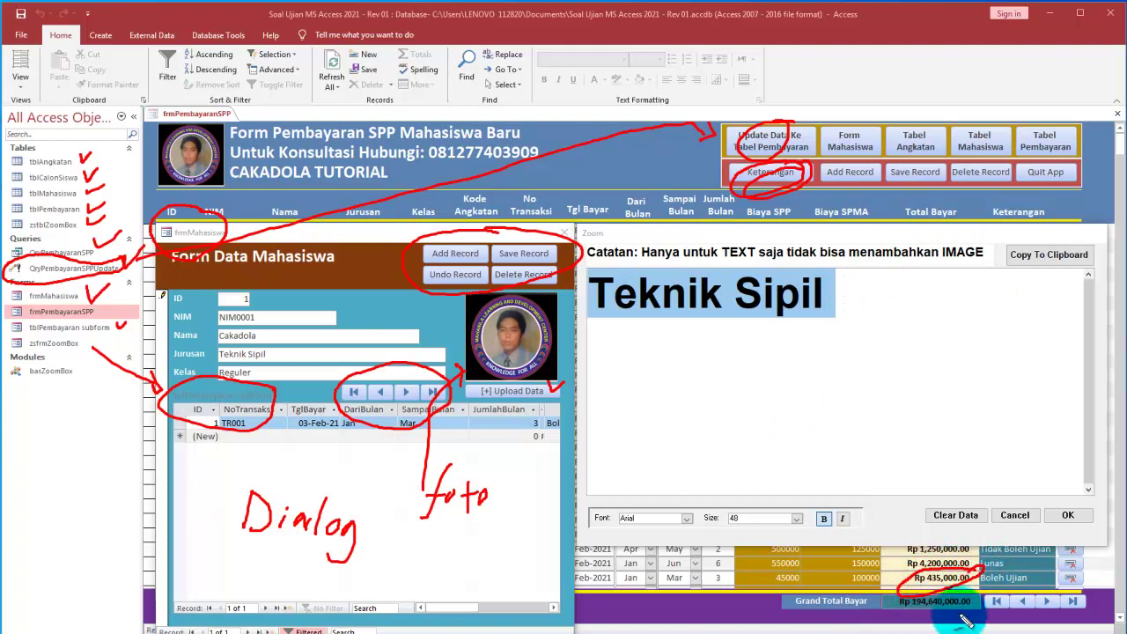
mouse_move(1090, 599)
left_mouse_down()
mouse_move(1011, 609)
mouse_move(1074, 607)
mouse_move(1088, 594)
left_mouse_up()
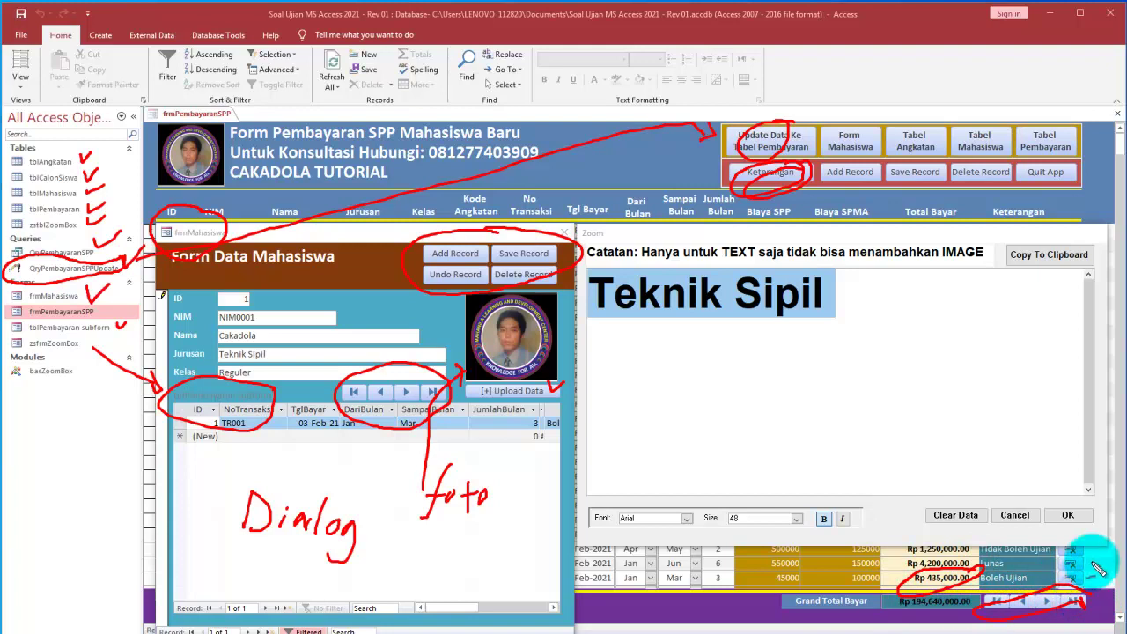
mouse_move(1083, 552)
left_mouse_down()
mouse_move(1055, 573)
mouse_move(1088, 554)
left_mouse_up()
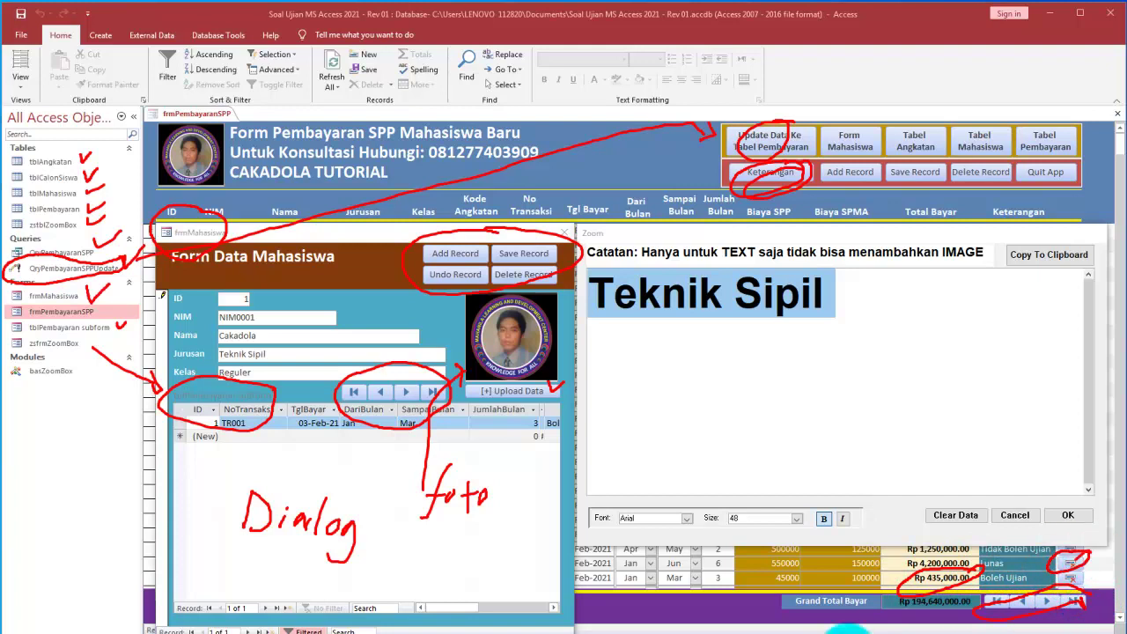
left_click_drag(851, 626, 884, 611)
key("Escape")
Accept the Jurusan text and close the Zoom window
left_click(1067, 515)
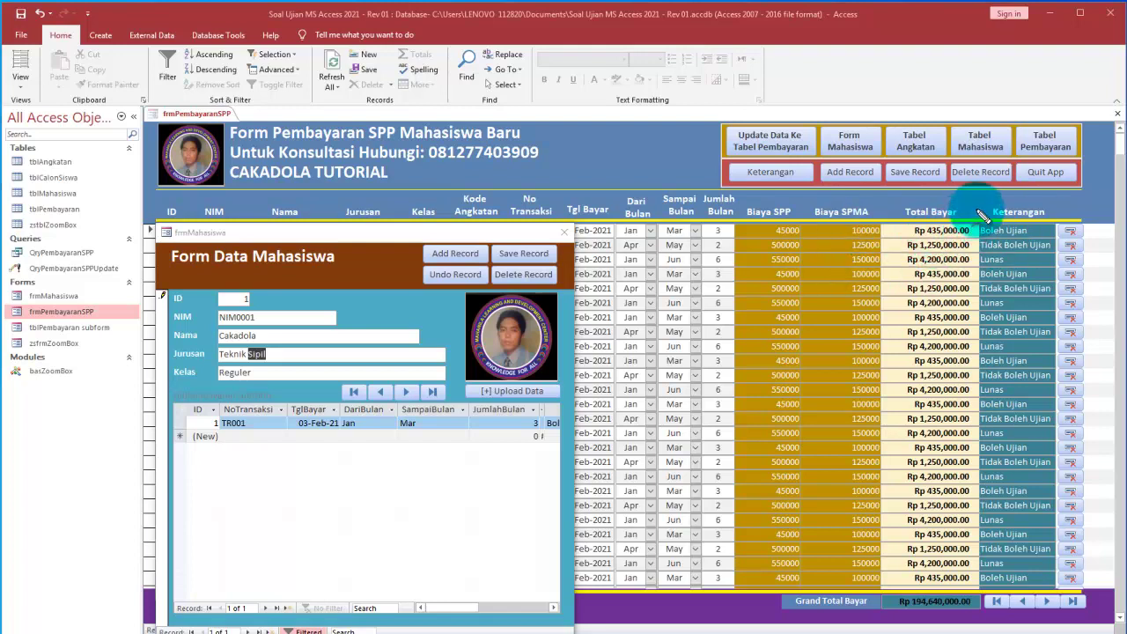
mouse_move(967, 209)
left_mouse_down()
mouse_move(911, 216)
mouse_move(933, 239)
mouse_move(969, 220)
mouse_move(964, 242)
left_mouse_up()
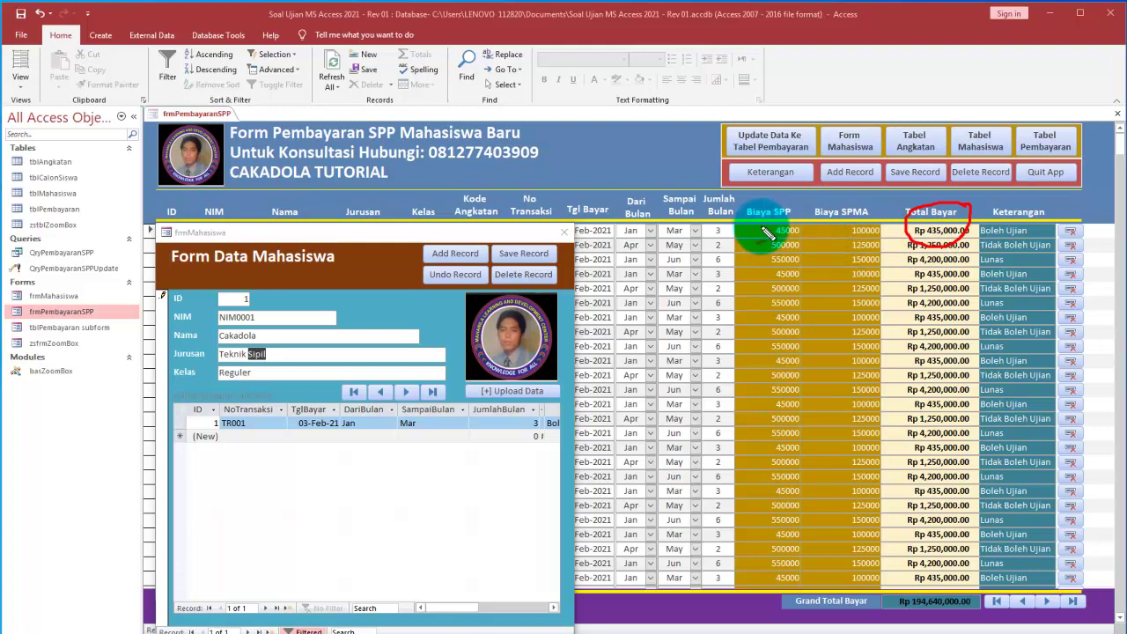
mouse_move(757, 222)
left_mouse_down()
mouse_move(763, 234)
mouse_move(800, 219)
left_mouse_up()
mouse_move(887, 216)
left_mouse_down()
mouse_move(850, 225)
mouse_move(898, 230)
left_mouse_up()
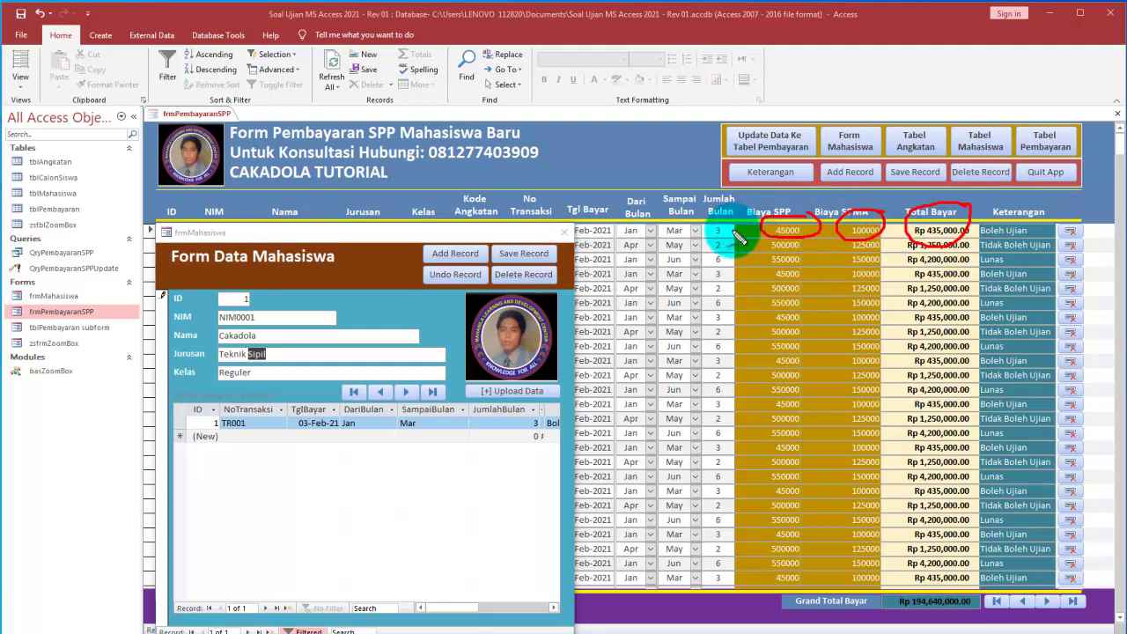
left_click_drag(710, 243, 740, 233)
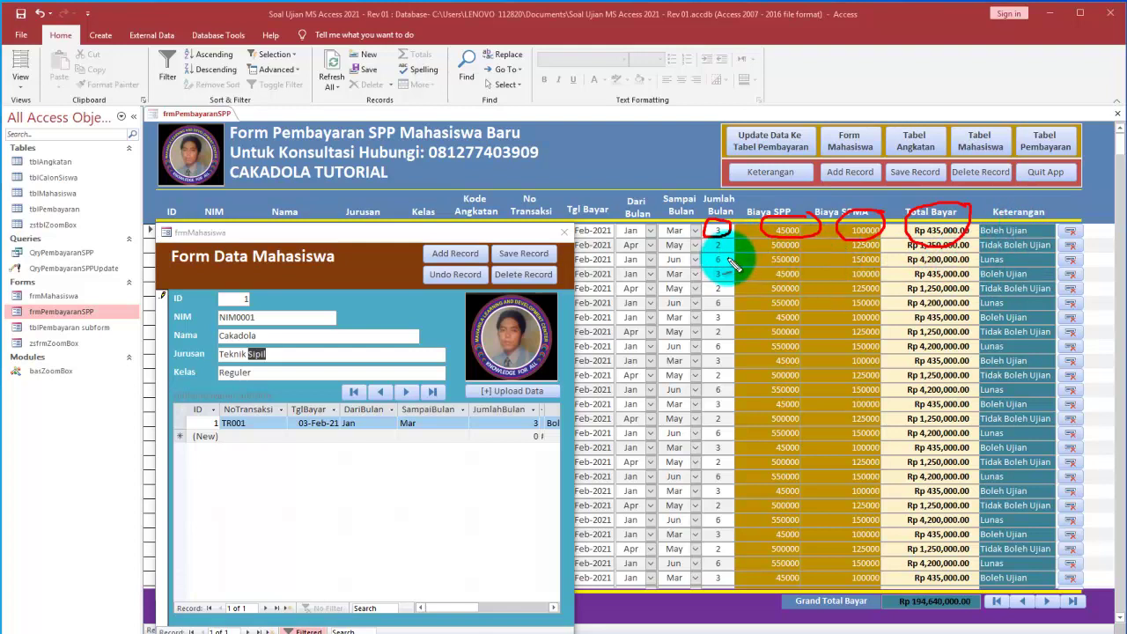
left_click_drag(729, 246, 736, 245)
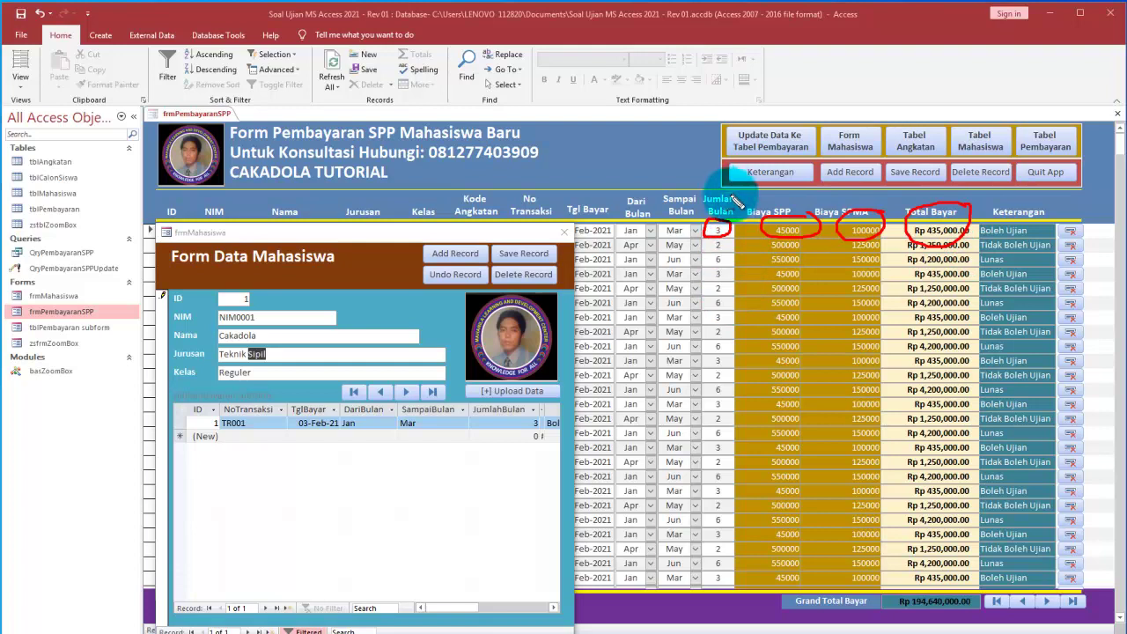
mouse_move(728, 193)
left_mouse_down()
mouse_move(704, 216)
mouse_move(713, 189)
mouse_move(736, 195)
mouse_move(736, 212)
left_mouse_up()
mouse_move(722, 292)
left_mouse_down()
mouse_move(729, 314)
mouse_move(742, 300)
mouse_move(871, 289)
mouse_move(1017, 297)
mouse_move(1006, 317)
left_mouse_up()
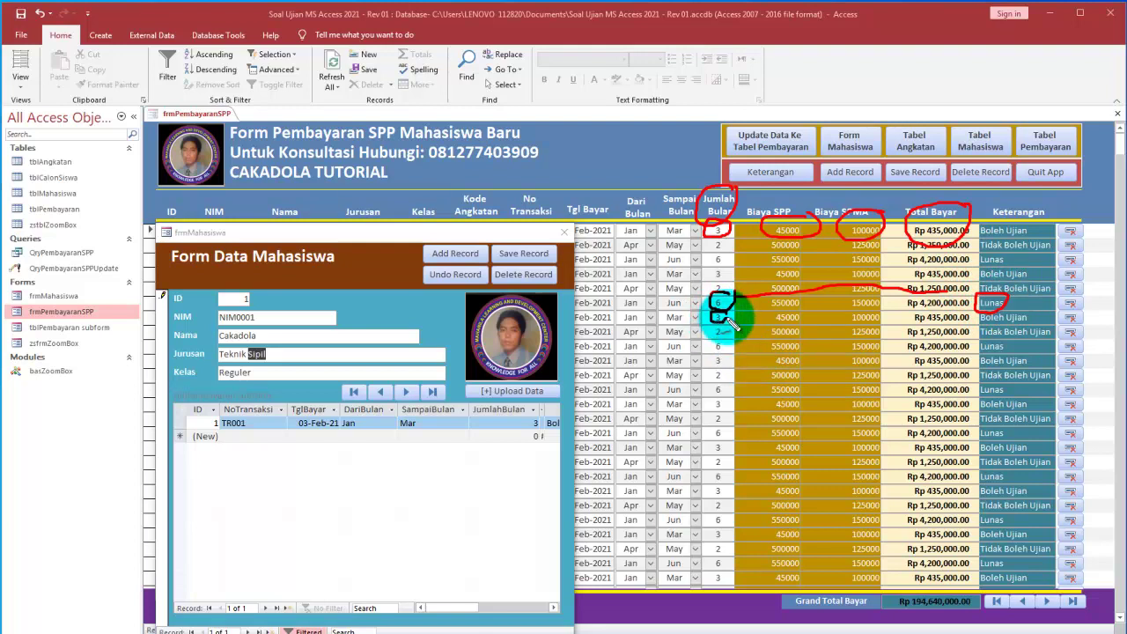
mouse_move(1032, 312)
left_mouse_down()
mouse_move(989, 310)
mouse_move(1011, 331)
left_mouse_up()
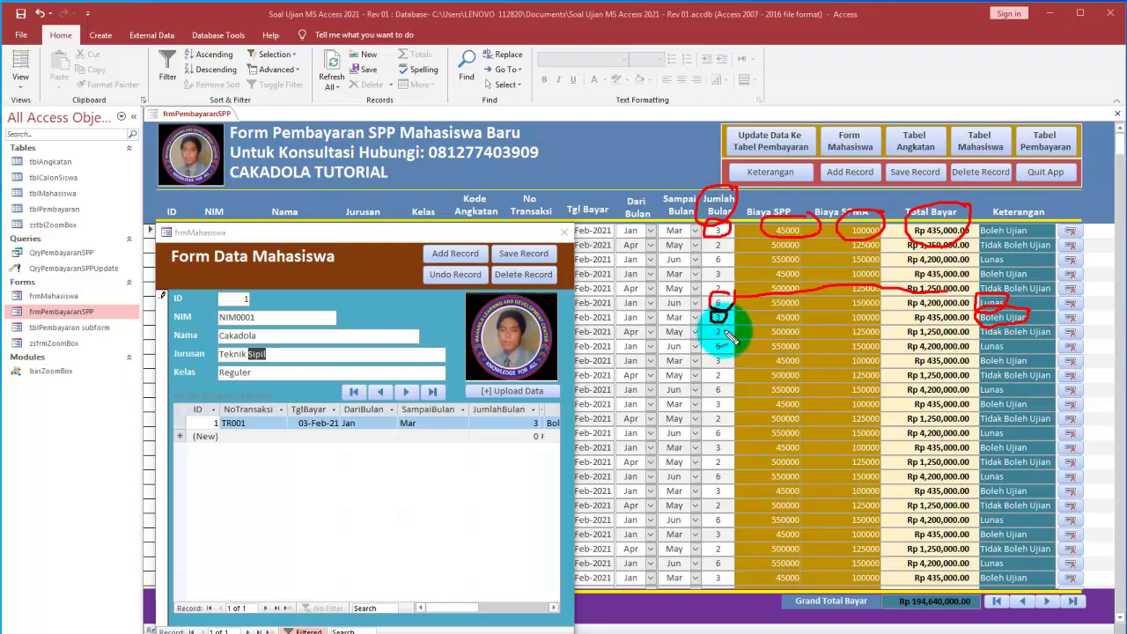
mouse_move(714, 328)
left_mouse_down()
mouse_move(724, 342)
mouse_move(727, 332)
left_mouse_up()
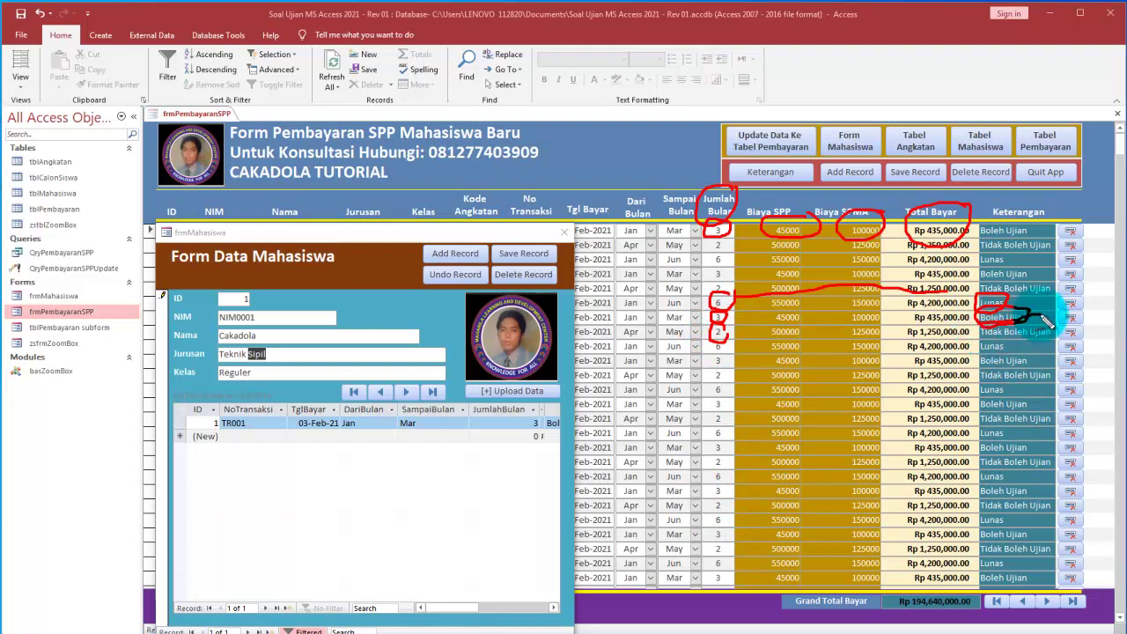
left_click_drag(1066, 343, 993, 346)
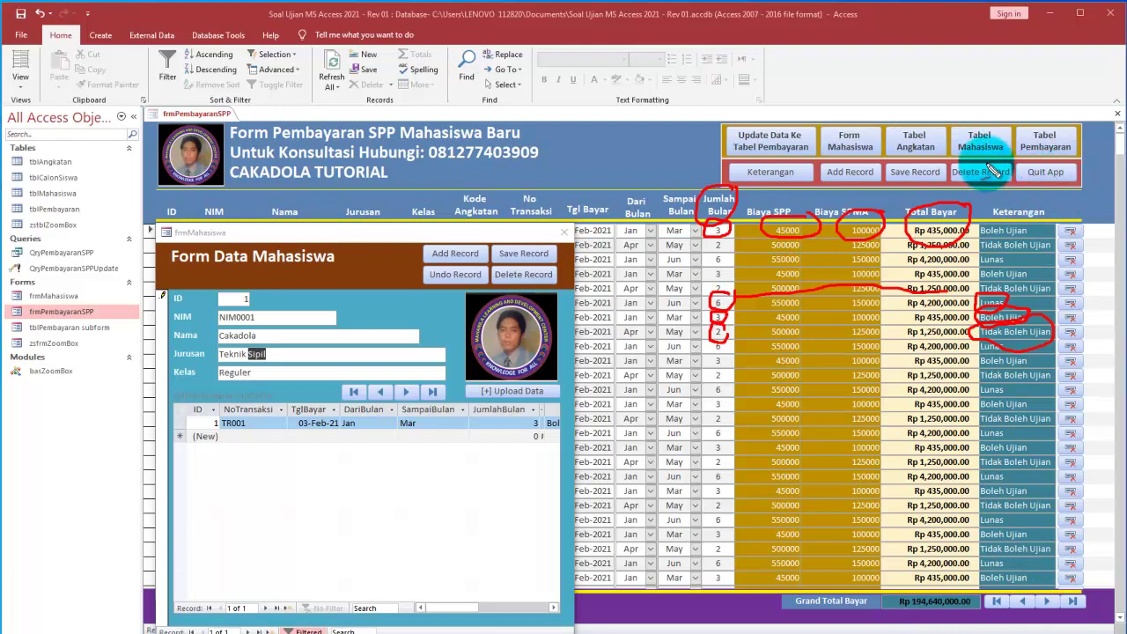
mouse_move(840, 163)
left_mouse_down()
mouse_move(1064, 152)
mouse_move(1064, 132)
left_mouse_up()
left_click_drag(968, 141, 994, 132)
left_click_drag(921, 139, 940, 134)
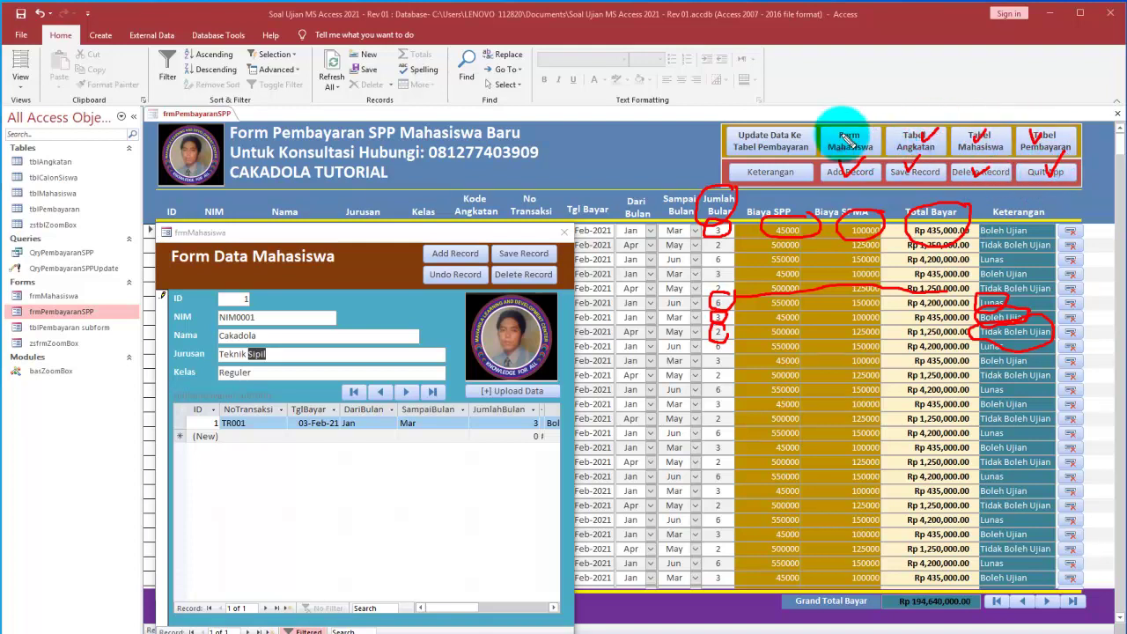
left_click_drag(843, 136, 857, 128)
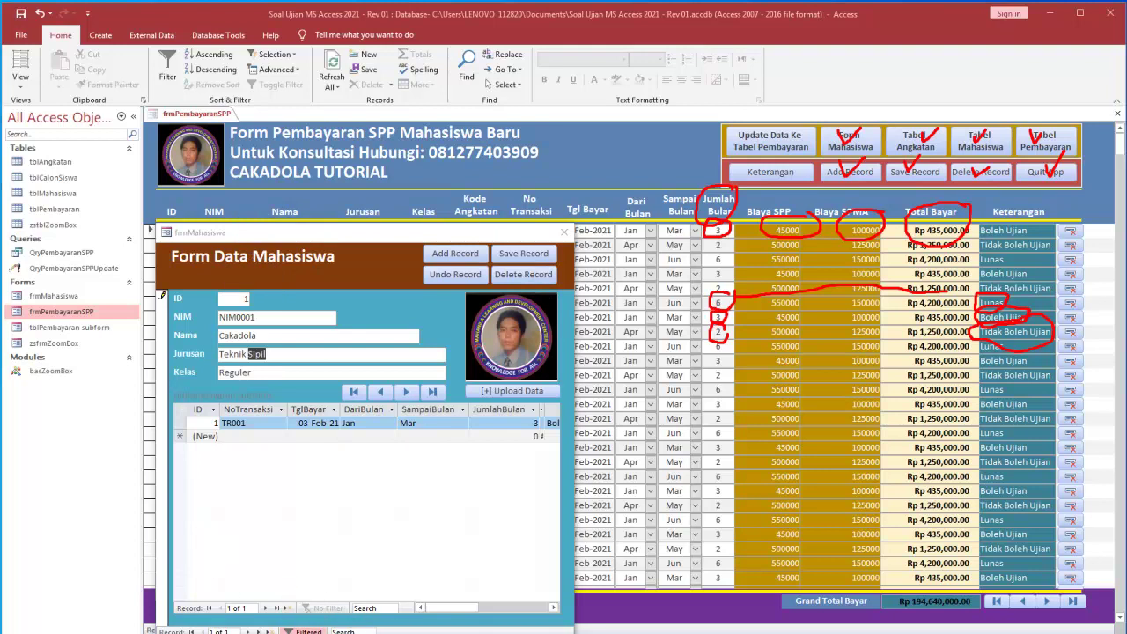
key("Escape")
Close the open student form and bring it up for the student in the third payment row, placed lower over the list
left_click_drag(378, 233, 497, 234)
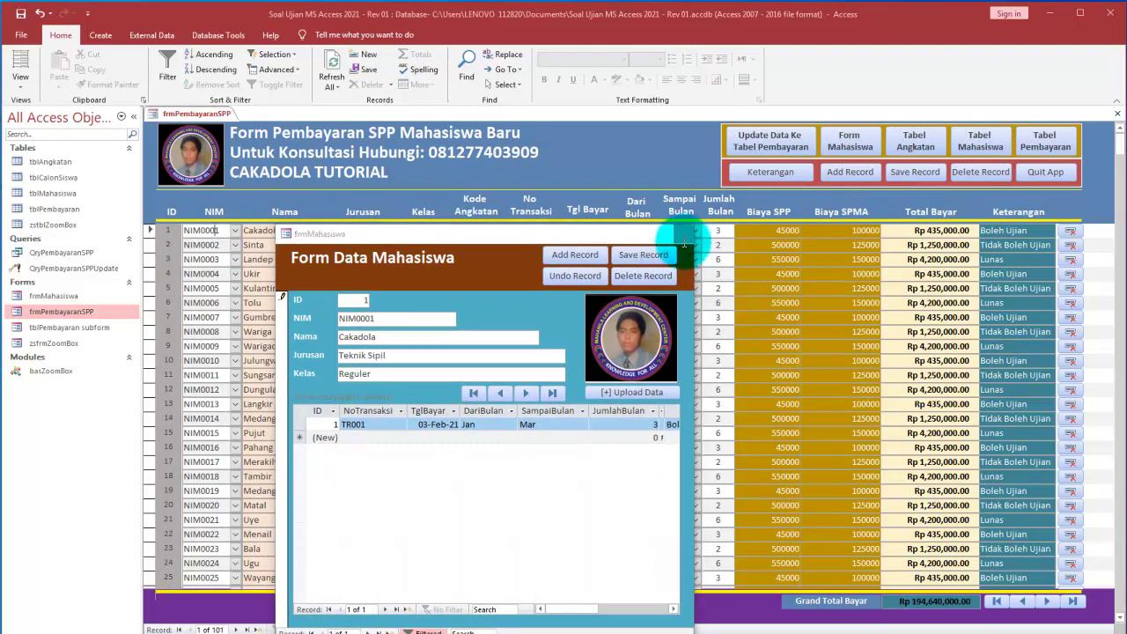
left_click(684, 235)
double_click(196, 258)
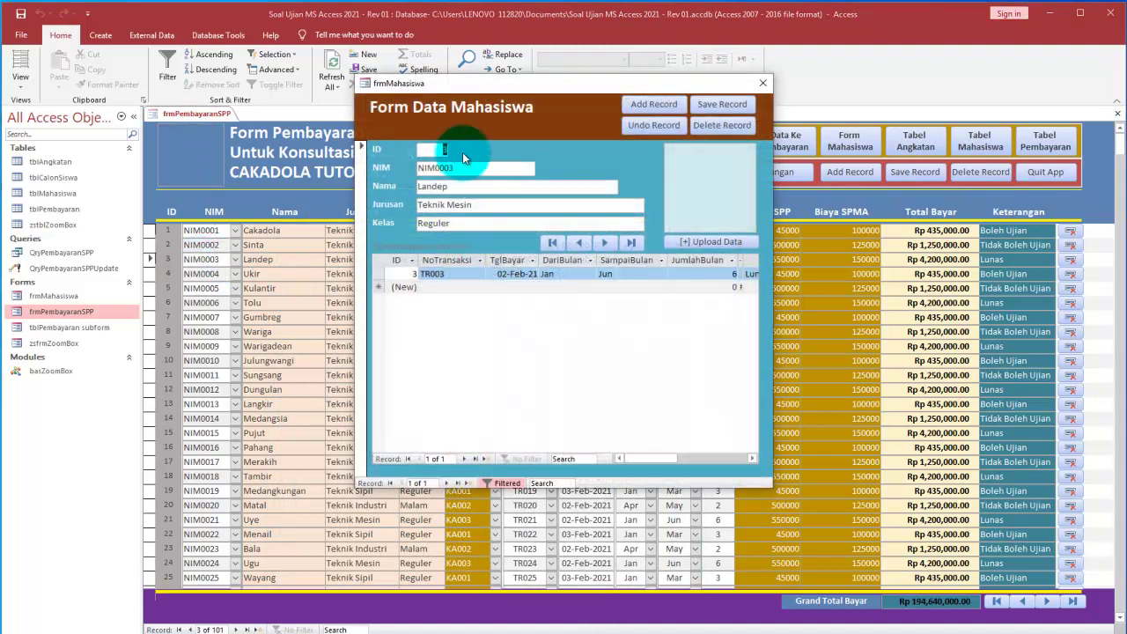
left_click_drag(471, 87, 487, 198)
left_click(481, 597)
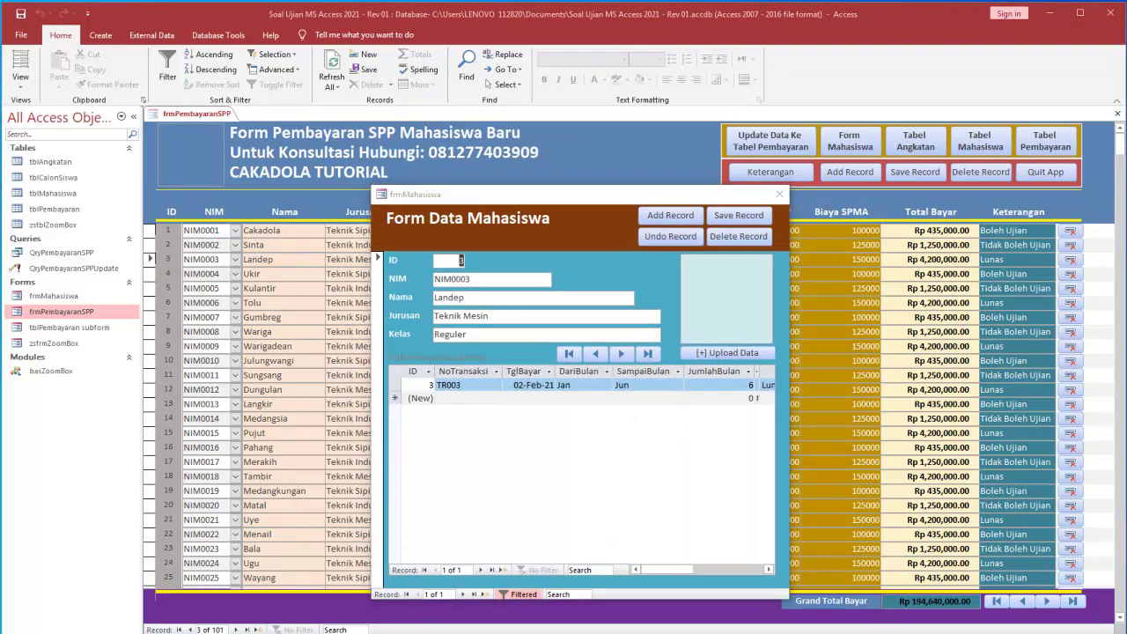
left_click(449, 260)
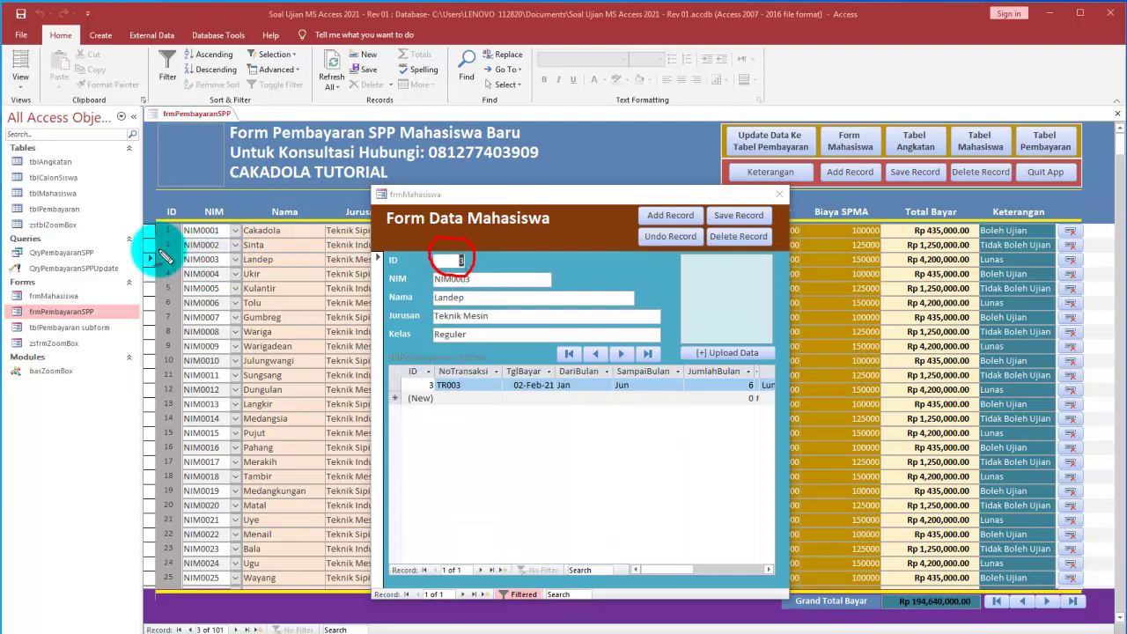
mouse_move(143, 247)
left_mouse_down()
mouse_move(156, 267)
mouse_move(149, 247)
left_mouse_up()
mouse_move(223, 261)
left_mouse_down()
mouse_move(407, 287)
mouse_move(399, 293)
left_mouse_up()
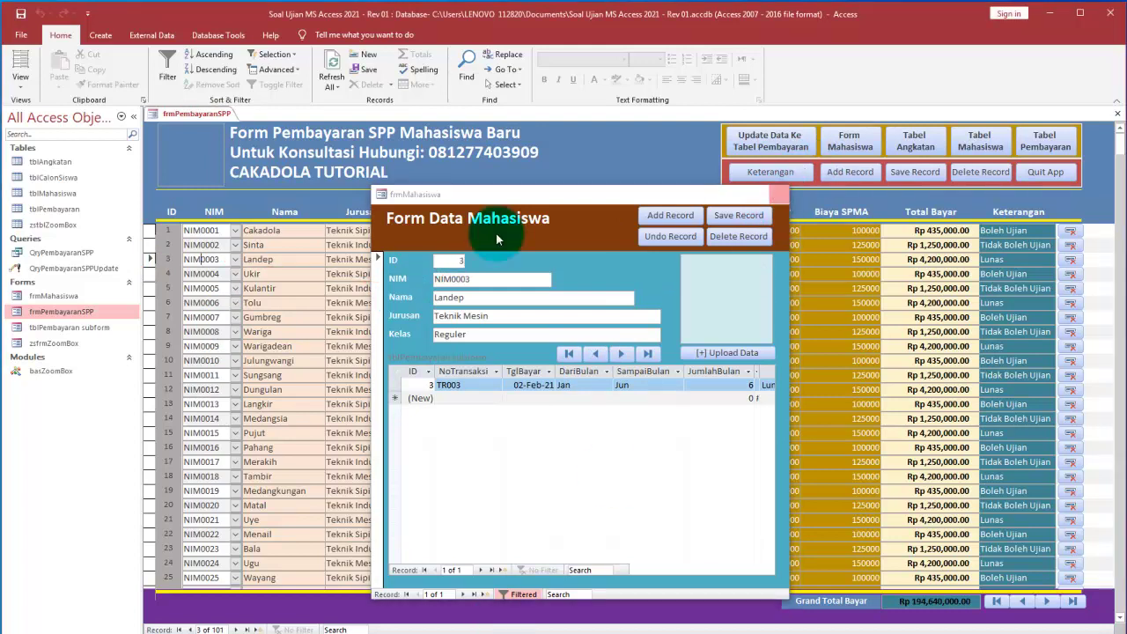
Close the third student's form and show the first payment row's student form, placed lower over the list
left_click(777, 195)
left_click(211, 234)
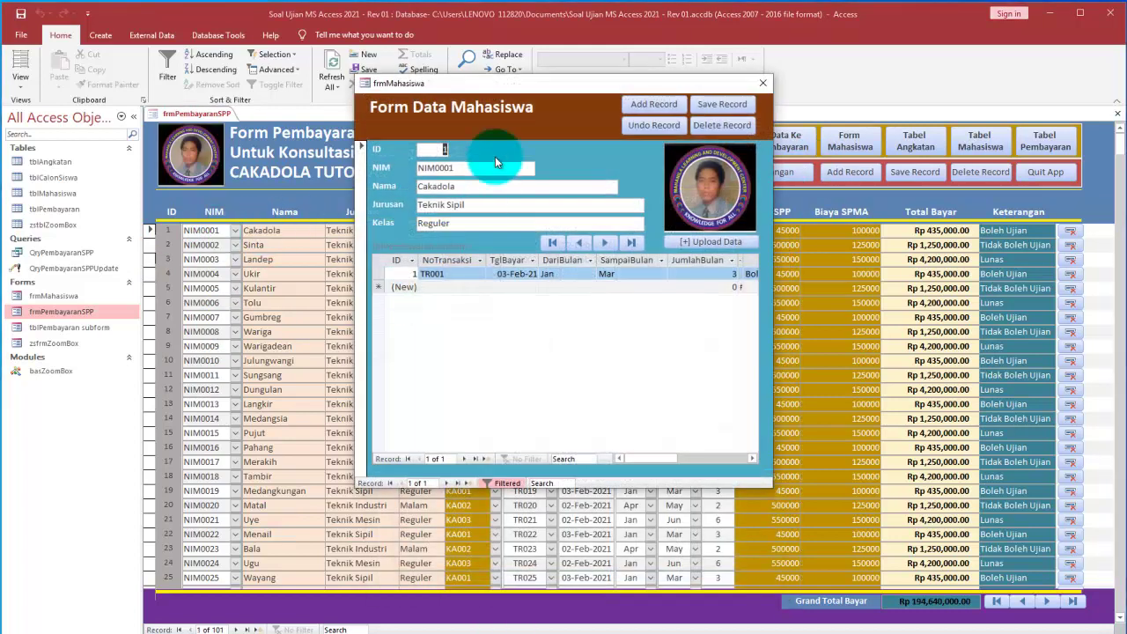
left_click_drag(467, 83, 471, 251)
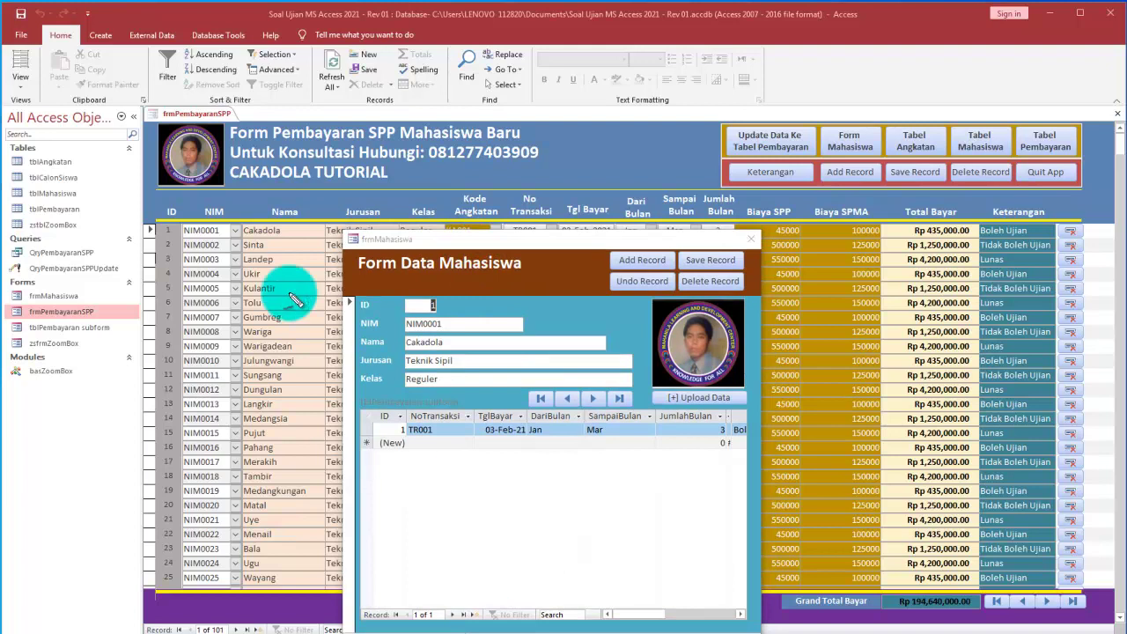
mouse_move(162, 219)
left_mouse_down()
mouse_move(146, 218)
mouse_move(158, 232)
left_mouse_up()
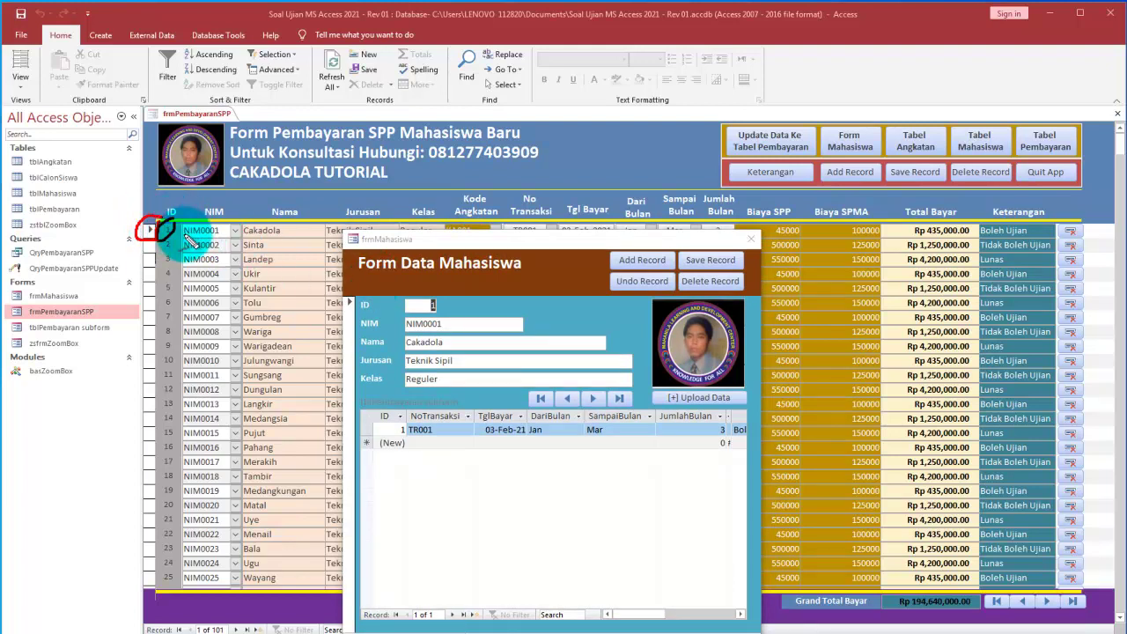
left_click_drag(183, 236, 361, 307)
mouse_move(454, 289)
left_mouse_down()
mouse_move(457, 318)
mouse_move(432, 286)
left_mouse_up()
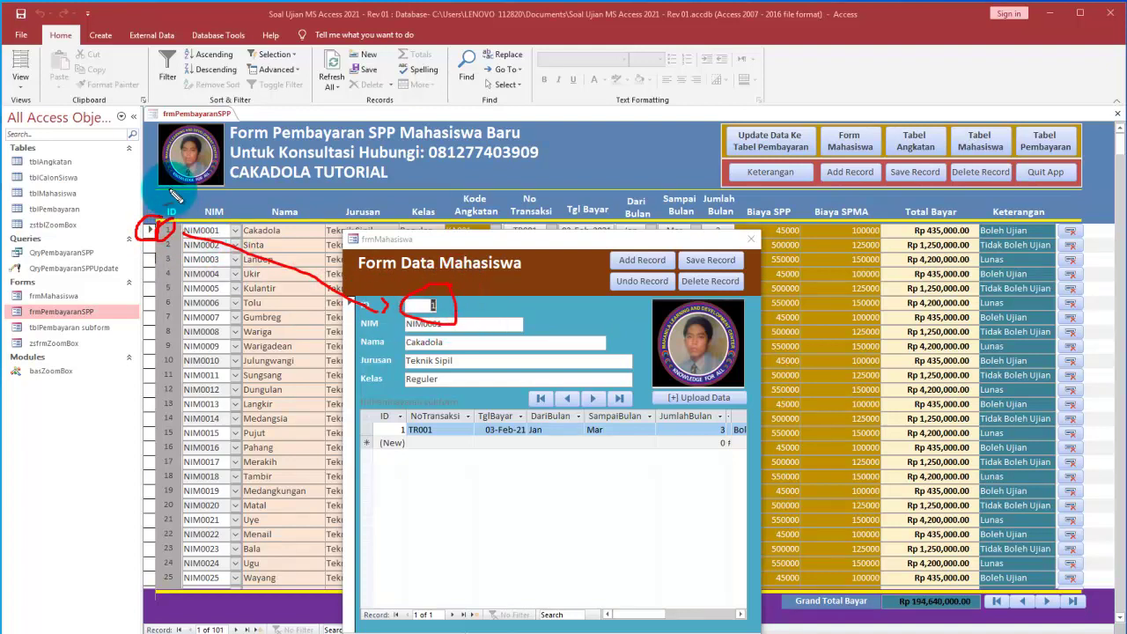
mouse_move(179, 206)
left_mouse_down()
mouse_move(144, 347)
mouse_move(161, 581)
mouse_move(214, 518)
mouse_move(221, 290)
mouse_move(183, 222)
left_mouse_up()
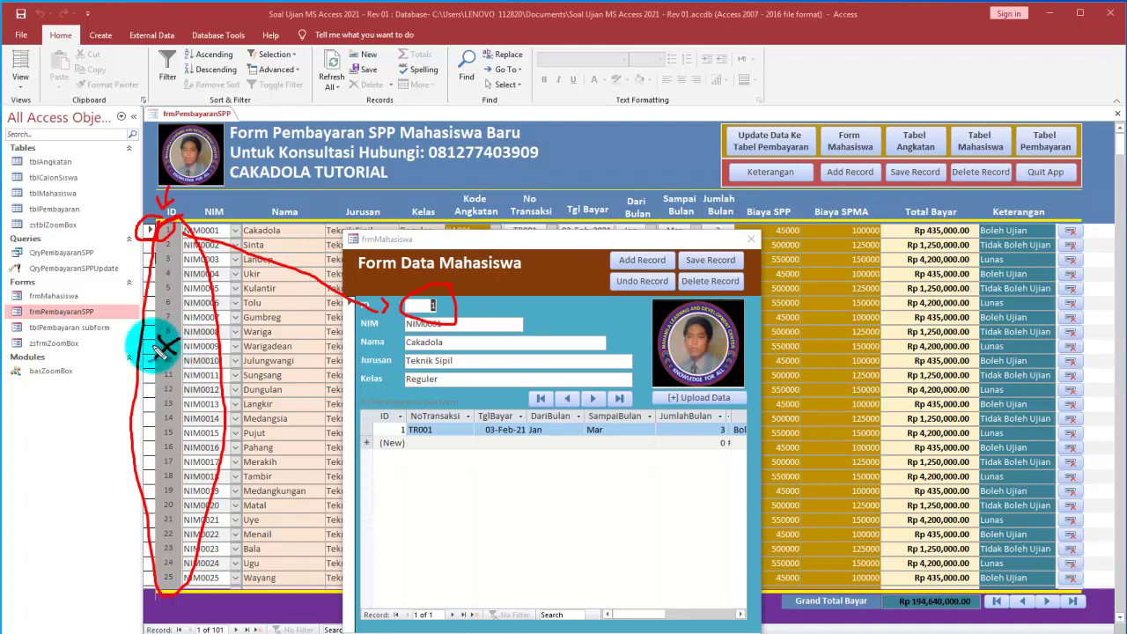
left_click_drag(202, 348, 249, 348)
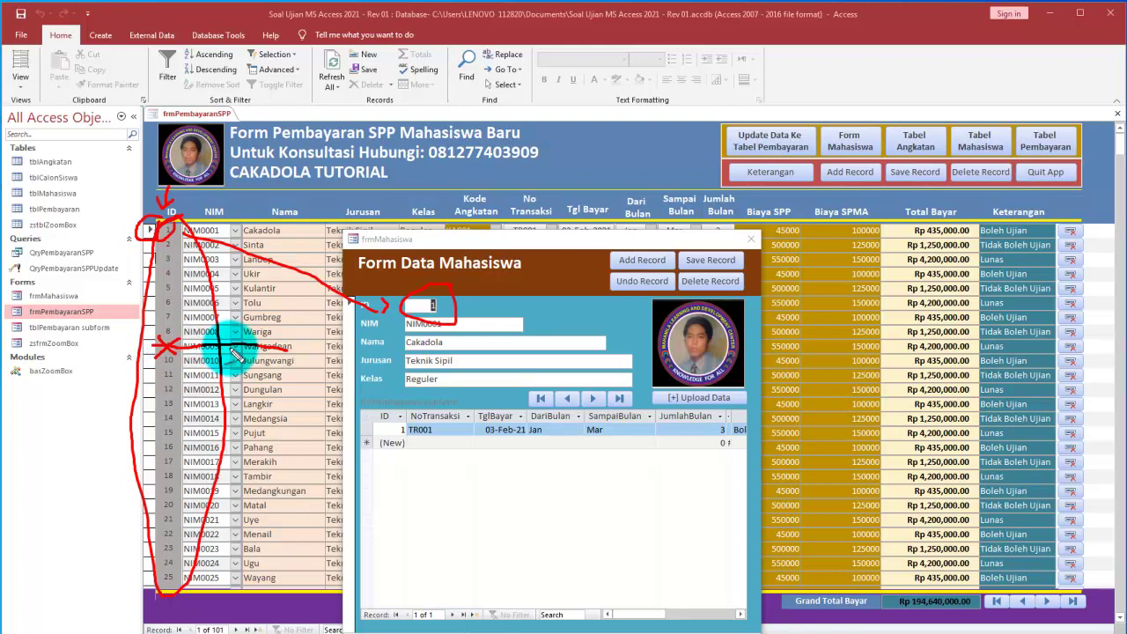
mouse_move(180, 425)
left_mouse_down()
mouse_move(284, 428)
mouse_move(170, 438)
mouse_move(187, 425)
left_mouse_up()
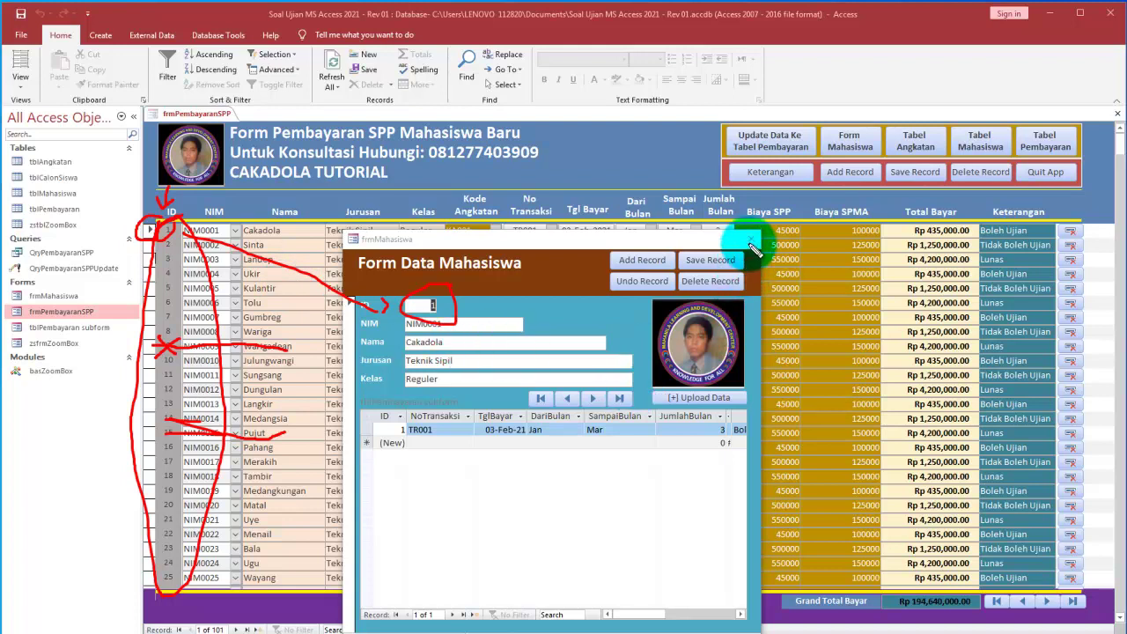
left_click_drag(476, 495, 542, 457)
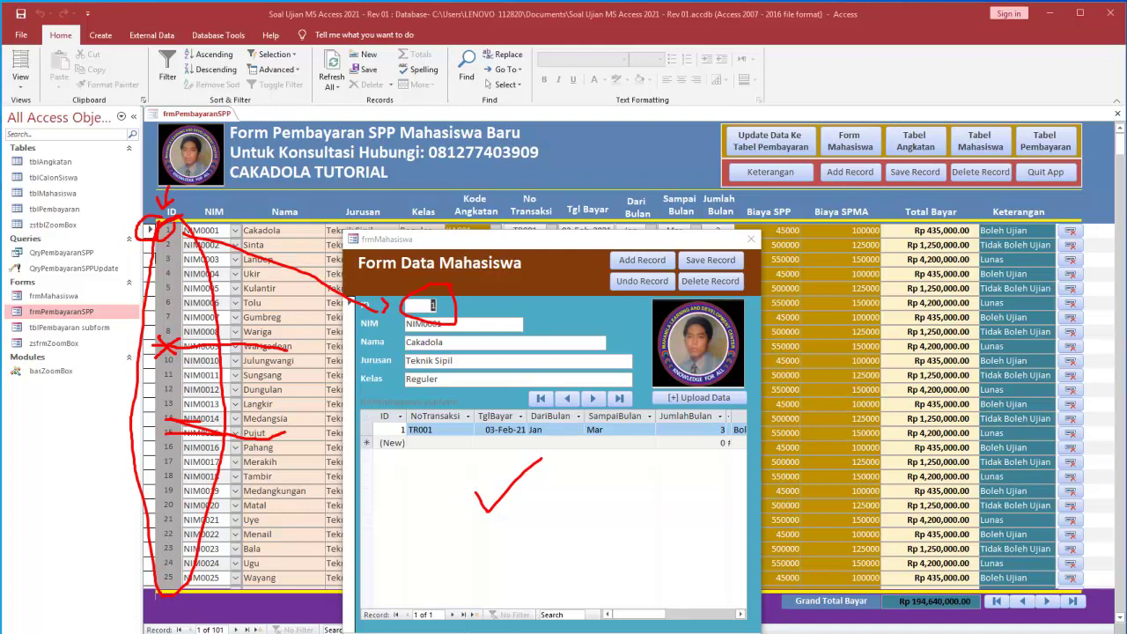
mouse_move(968, 581)
left_mouse_down()
mouse_move(946, 584)
mouse_move(915, 618)
mouse_move(977, 601)
left_mouse_up()
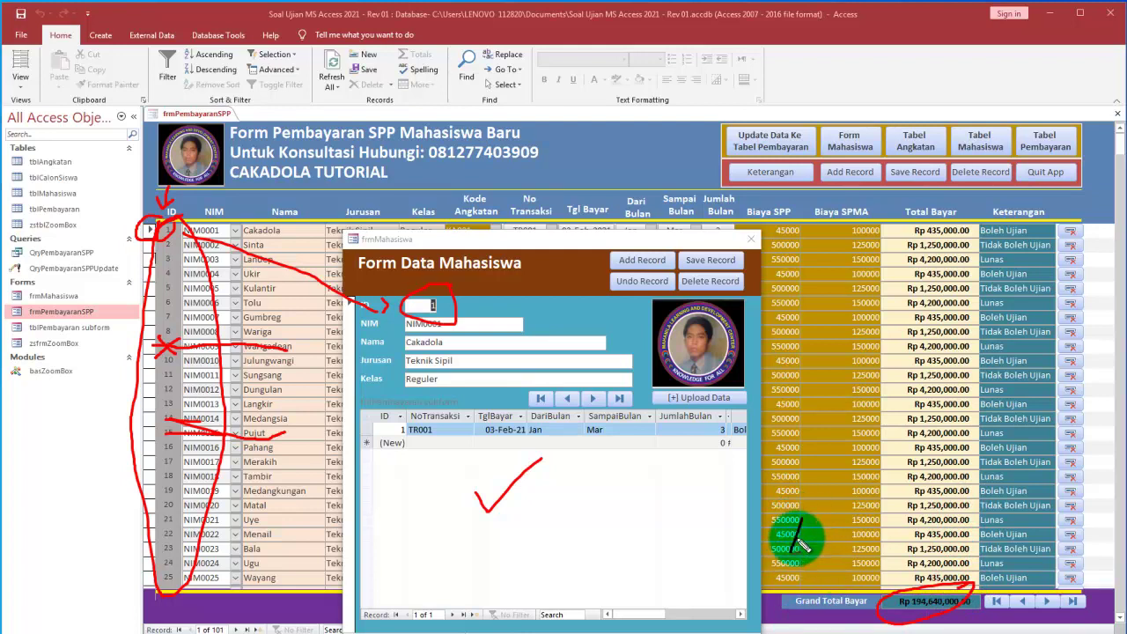
mouse_move(823, 519)
left_mouse_down()
mouse_move(808, 544)
mouse_move(811, 526)
mouse_move(825, 562)
mouse_move(843, 533)
mouse_move(855, 542)
mouse_move(852, 521)
mouse_move(894, 548)
mouse_move(943, 540)
mouse_move(921, 564)
left_mouse_up()
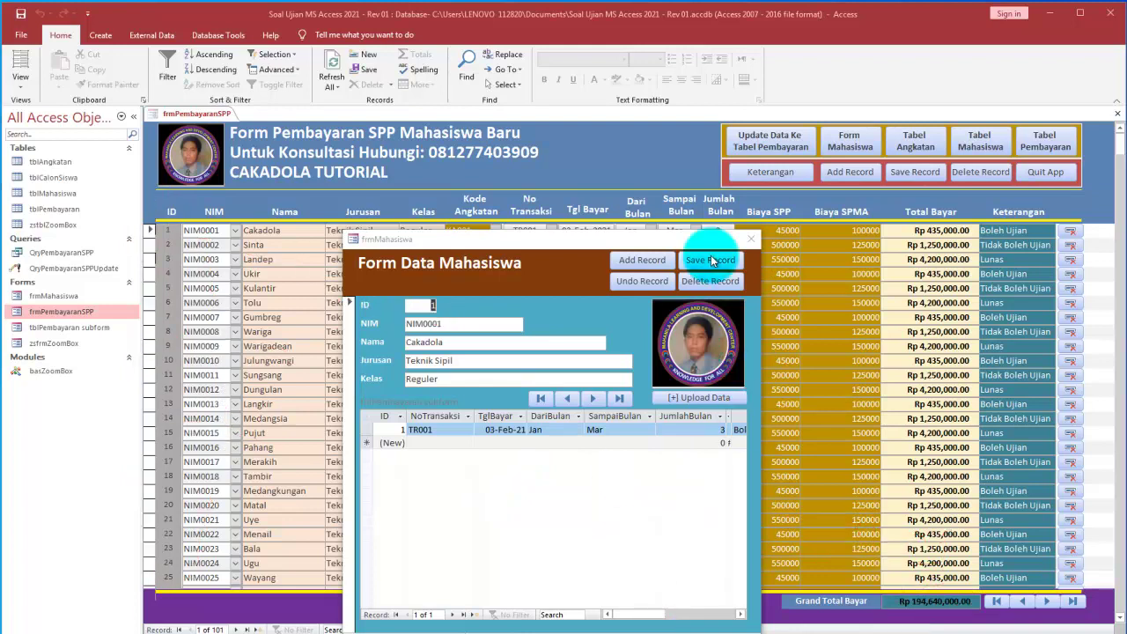
Close the student form and open the tblAngkatan table in Datasheet view
left_click(750, 238)
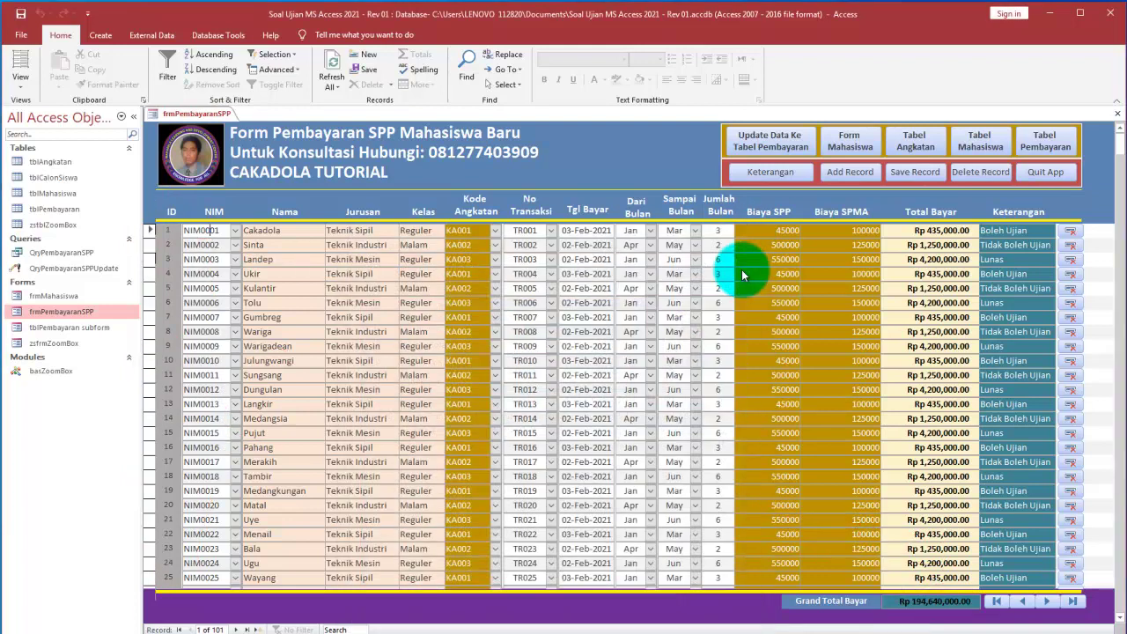
left_click(55, 163)
double_click(55, 162)
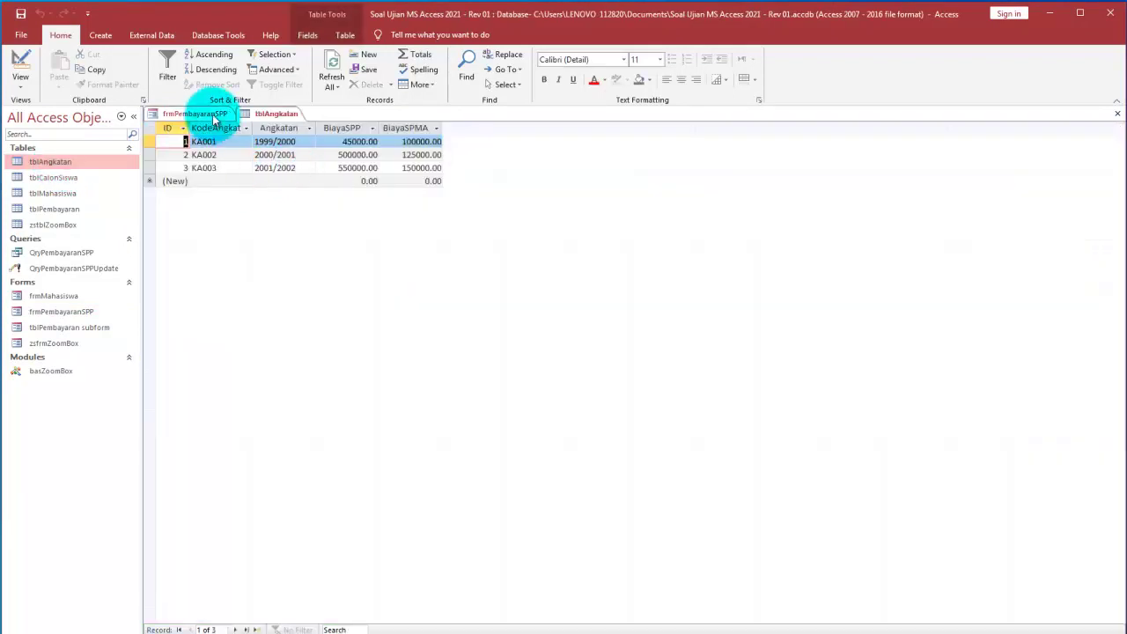
Fit the KodeAngkatan, Angkatan and BiayaSPP columns of tblAngkatan to their contents
double_click(254, 130)
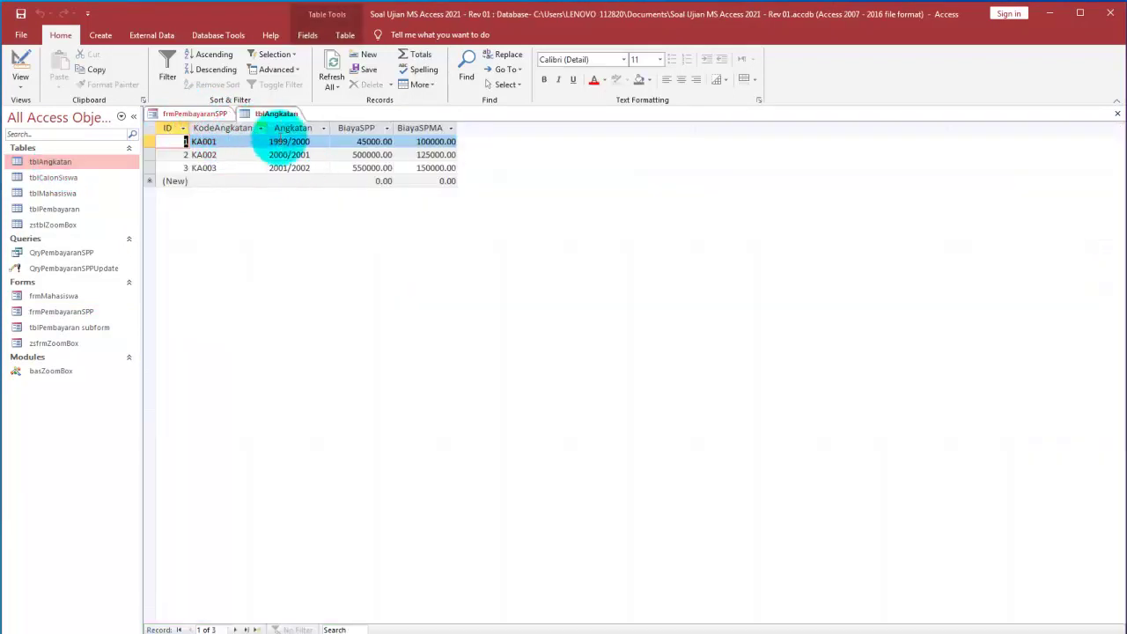
double_click(328, 129)
double_click(390, 130)
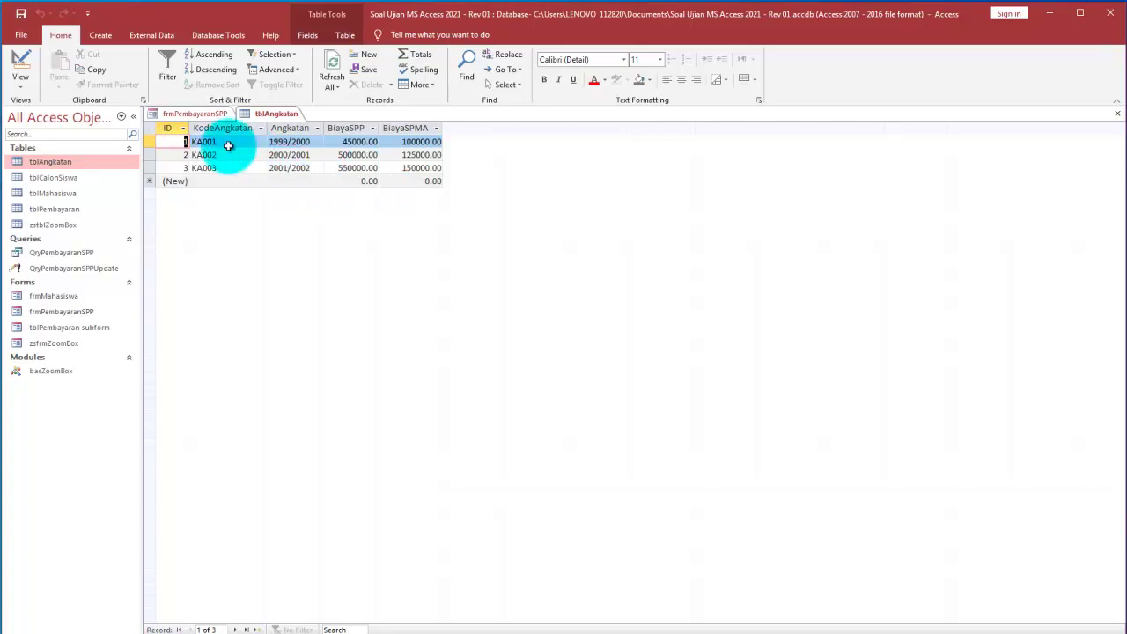
Open tblAngkatan in Design view and examine the names, data types and properties of its KodeAngkatan, Angkatan and cost fields
left_click(20, 62)
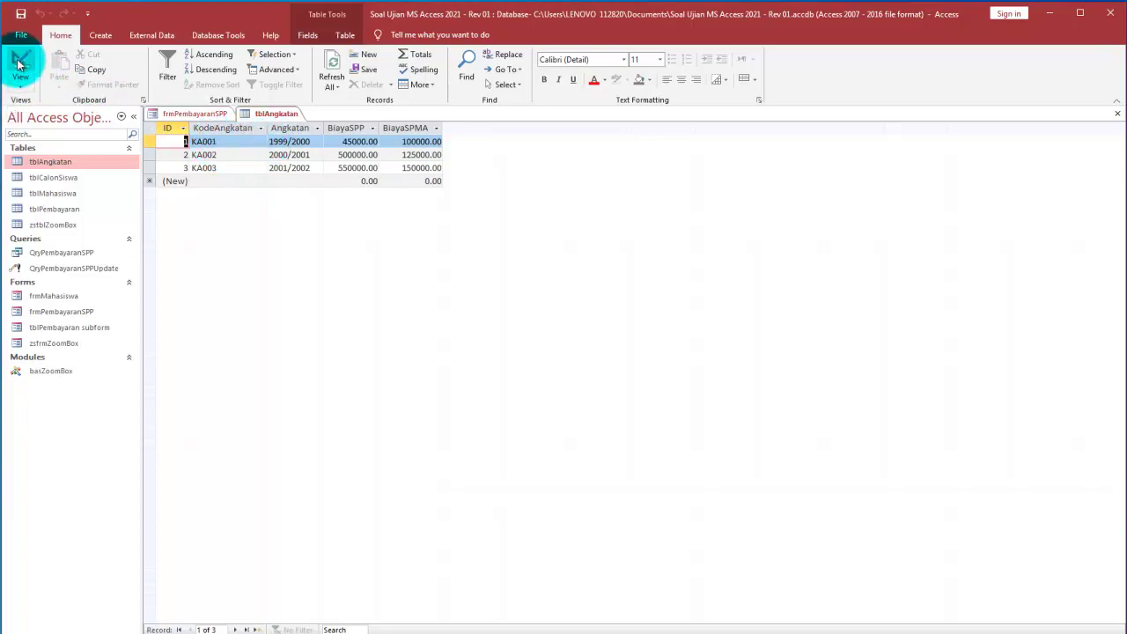
left_click(608, 398)
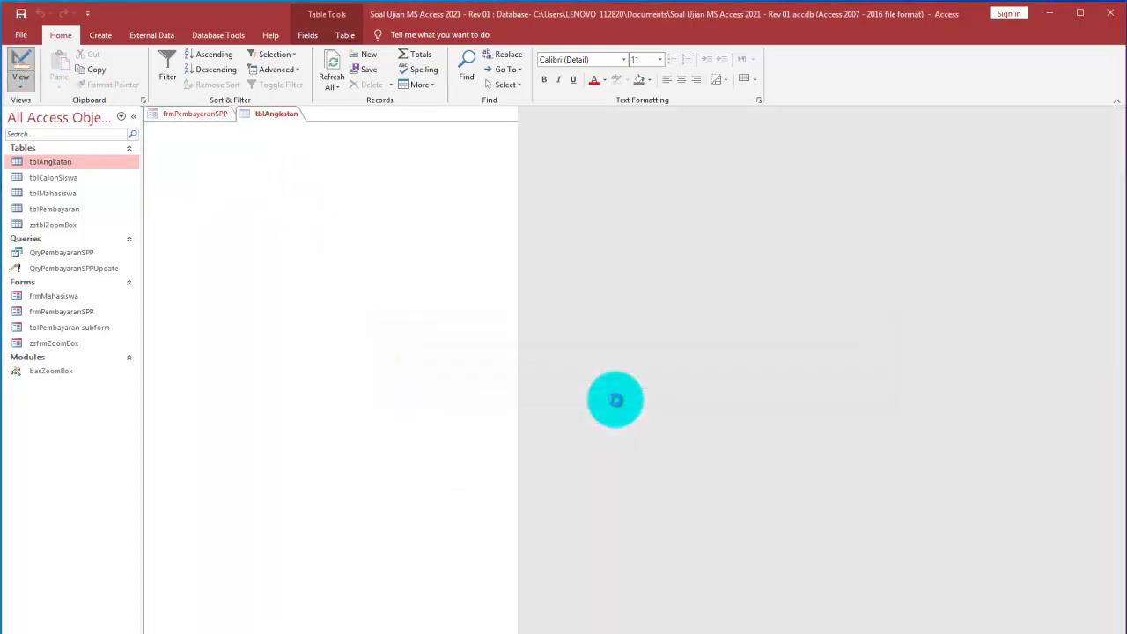
left_click(219, 153)
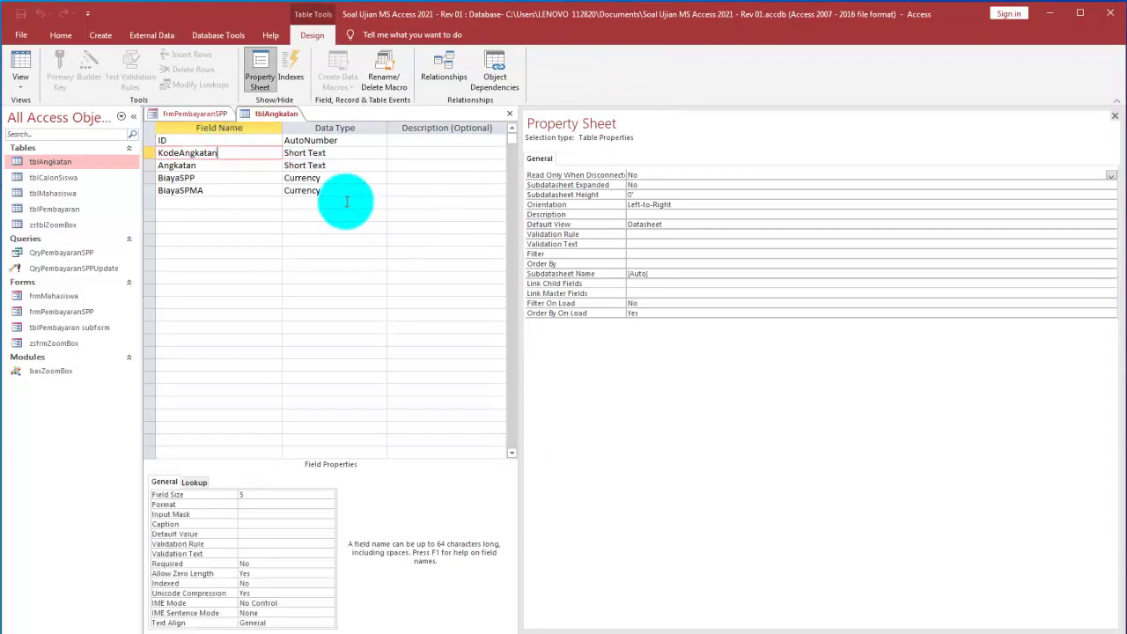
left_click(211, 167)
left_click(204, 179)
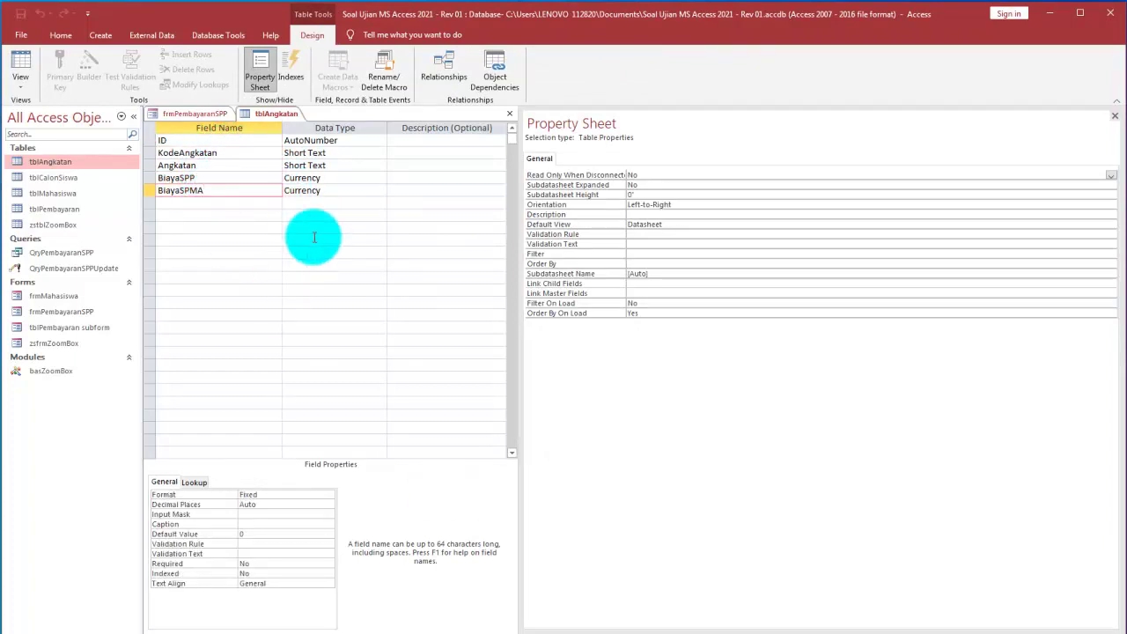
left_click(332, 179)
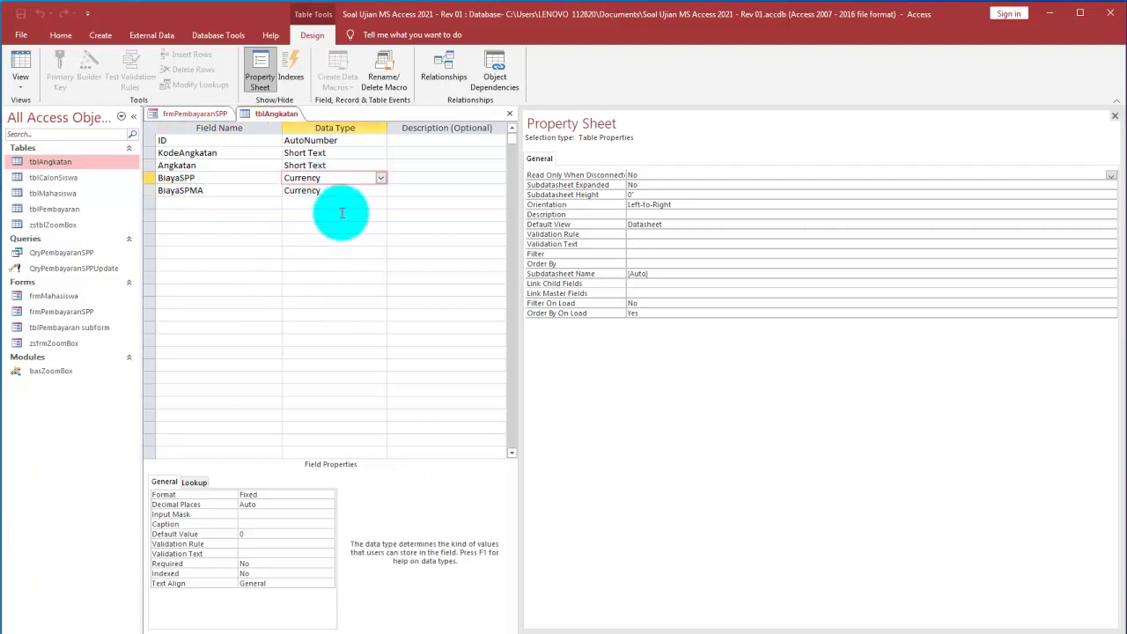
left_click(339, 178)
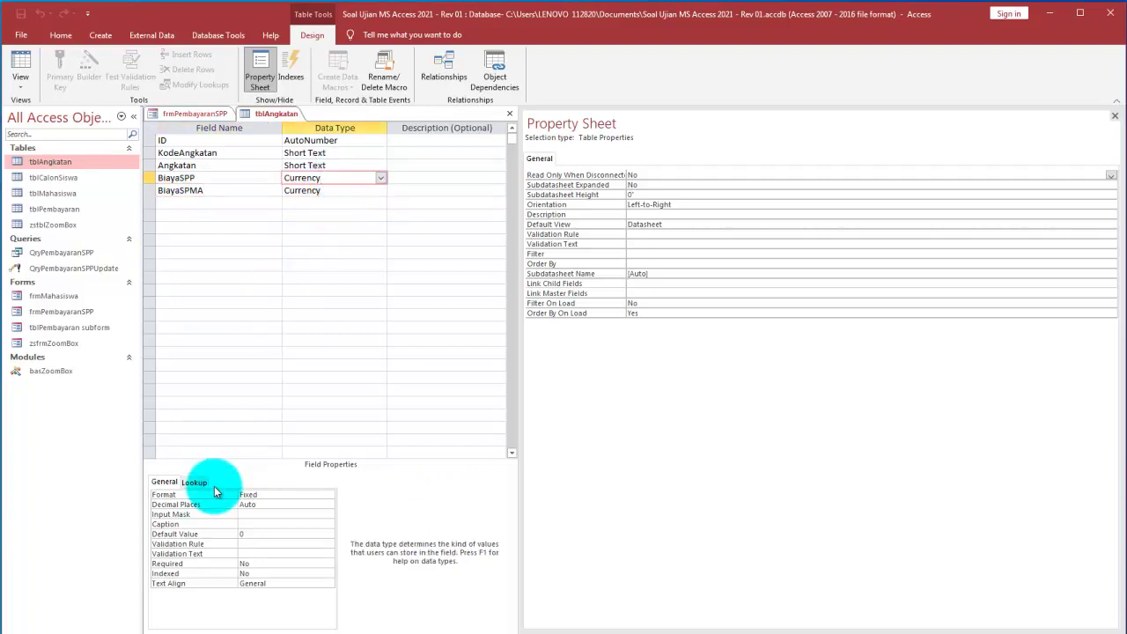
Check BiayaSPP's Format and Decimal Places properties and open tblPembayaran read-only in Design view
left_click(258, 495)
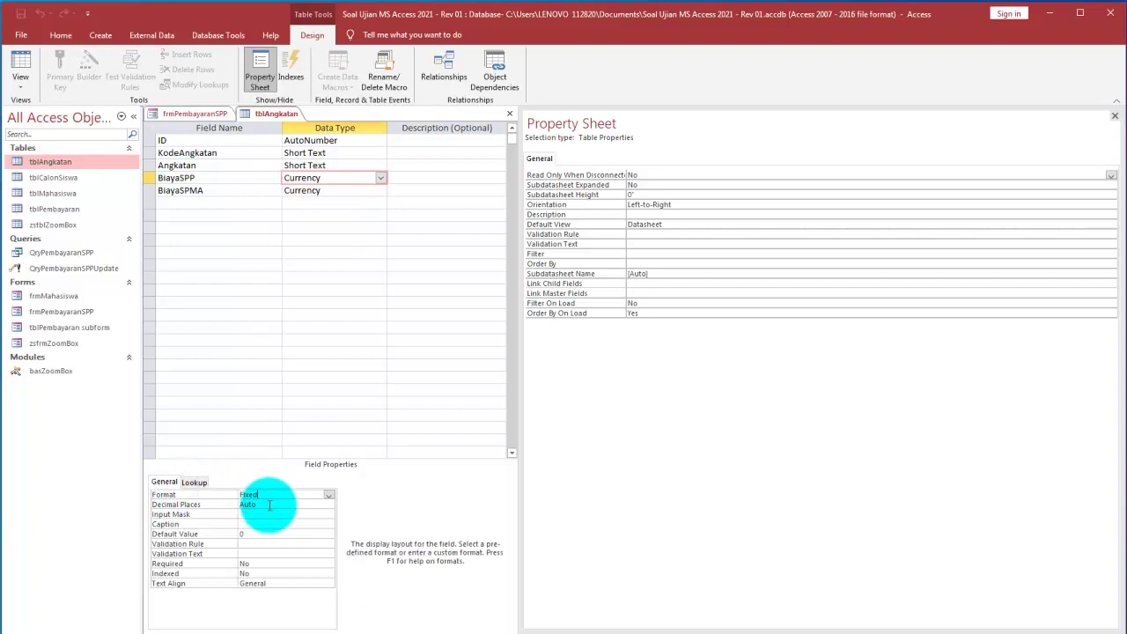
left_click(273, 504)
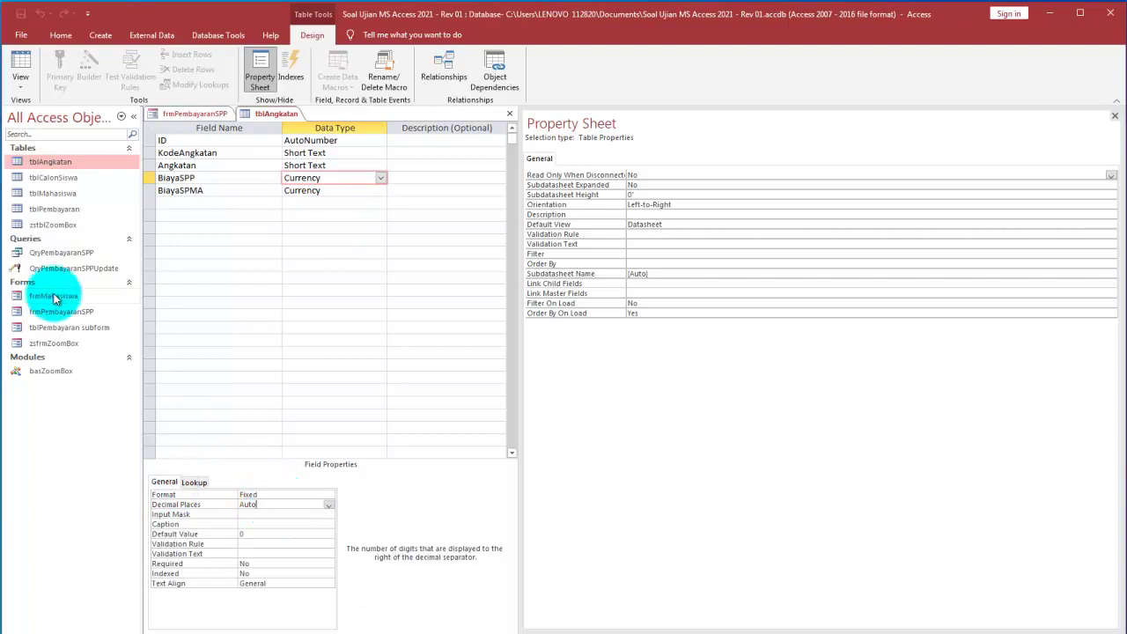
double_click(55, 209)
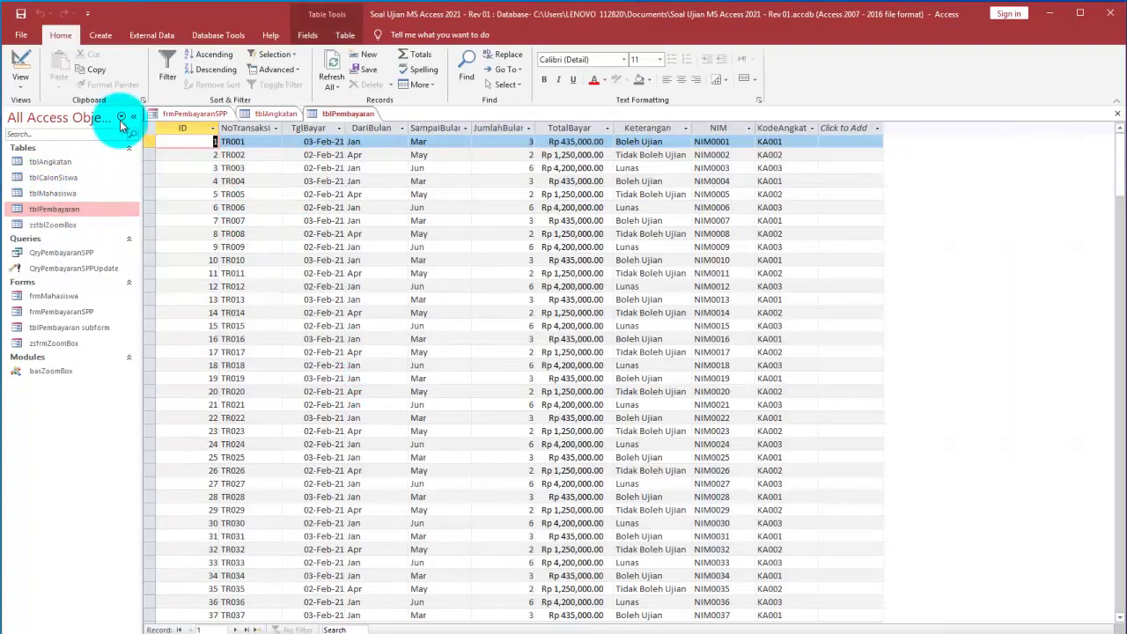
left_click(26, 67)
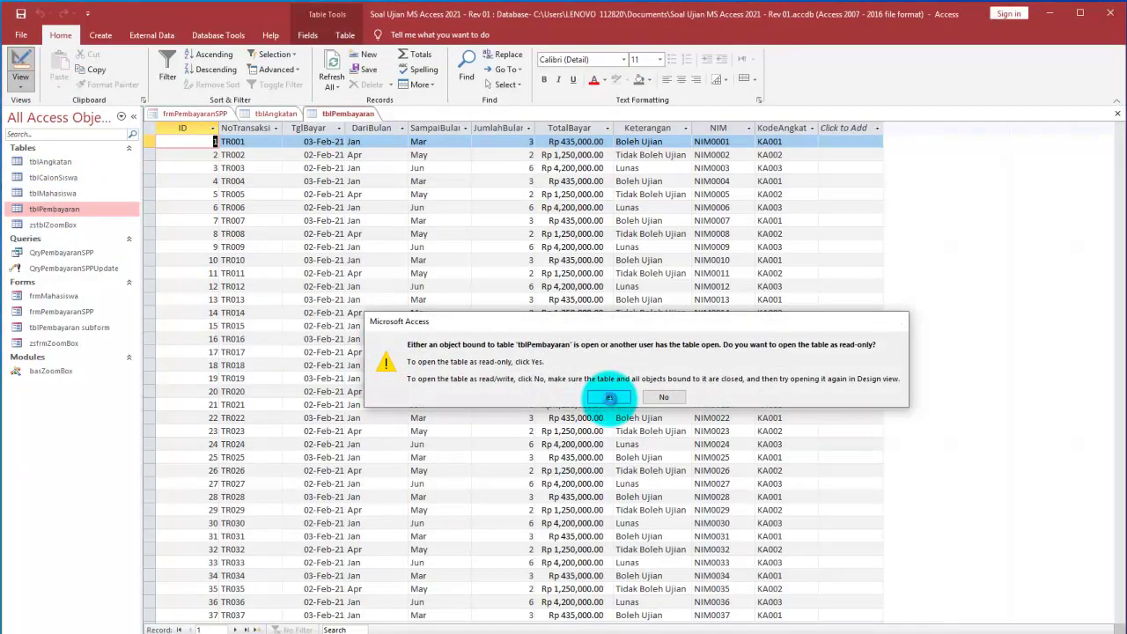
left_click(610, 394)
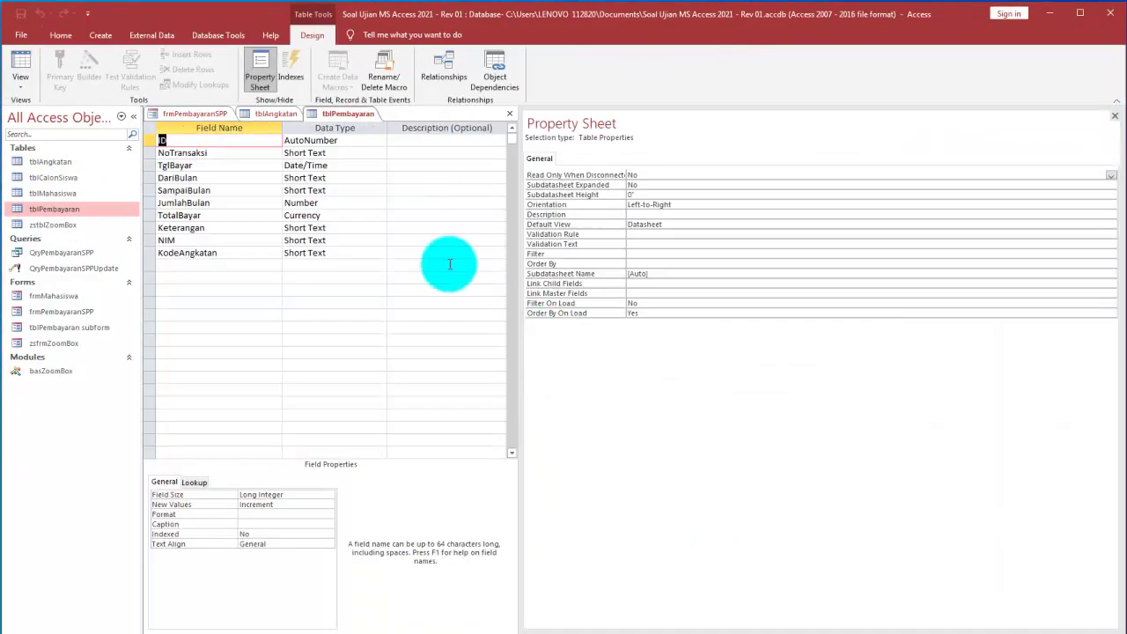
Examine the TotalBayar field's complete Format string in tblPembayaran, closing the Property Sheet to widen the field properties
left_click(221, 153)
left_click(230, 215)
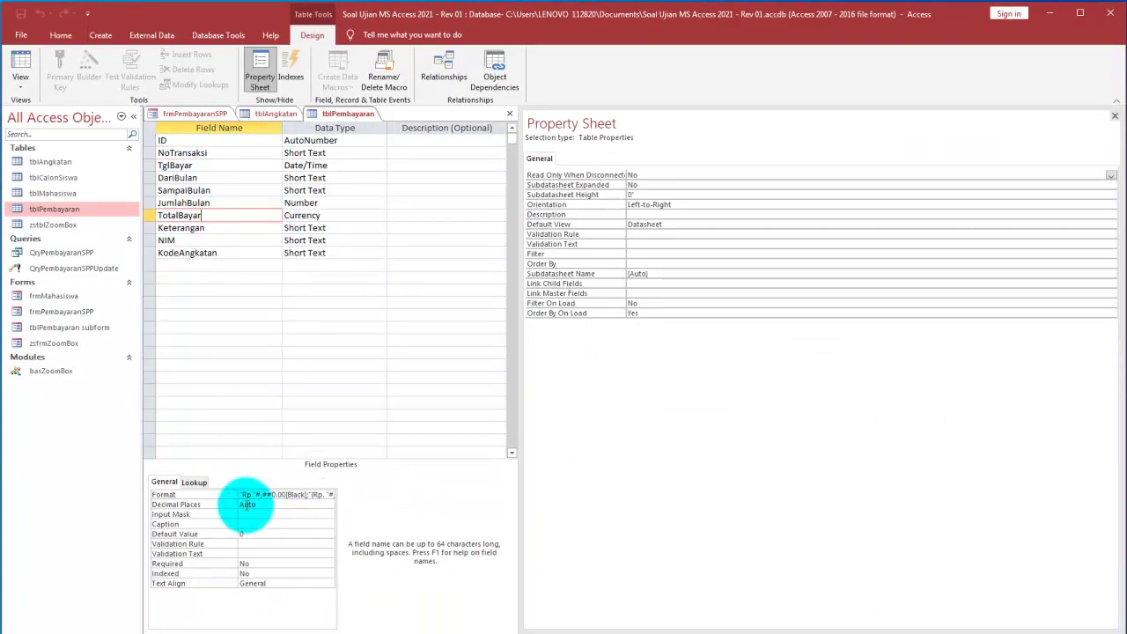
left_click_drag(243, 495, 352, 493)
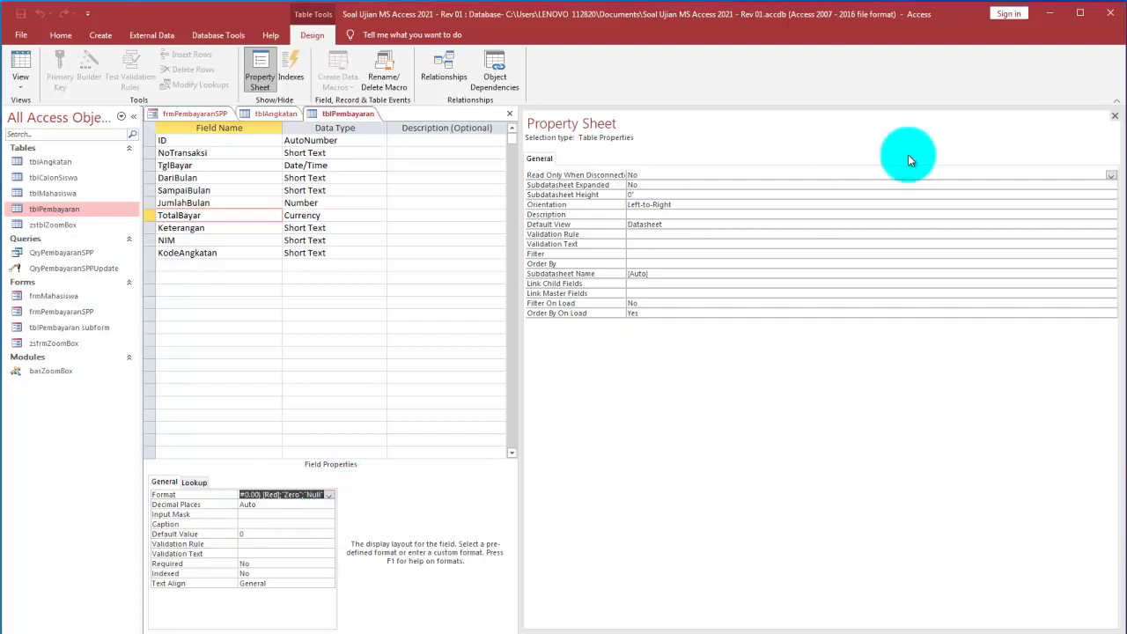
key("ctrl+v")
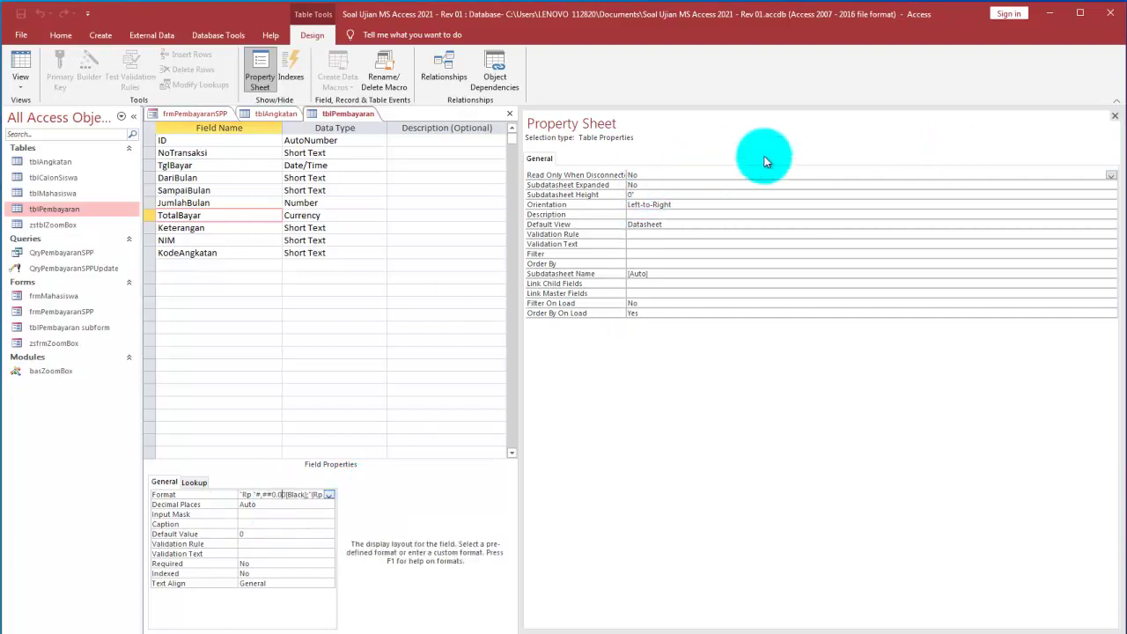
left_click(1114, 119)
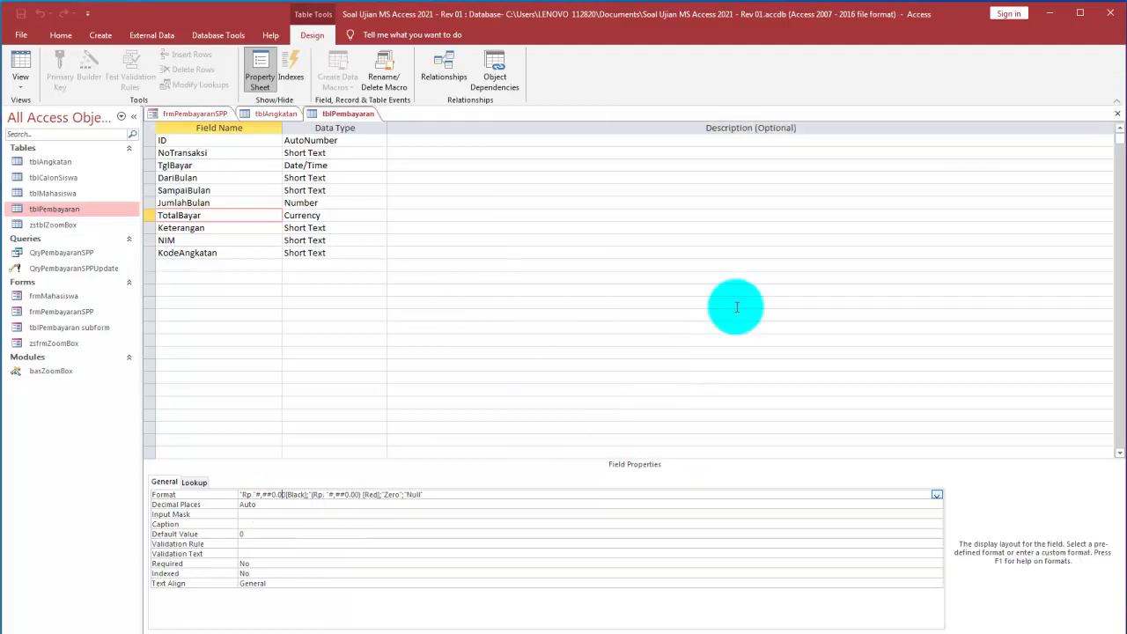
left_click(439, 515)
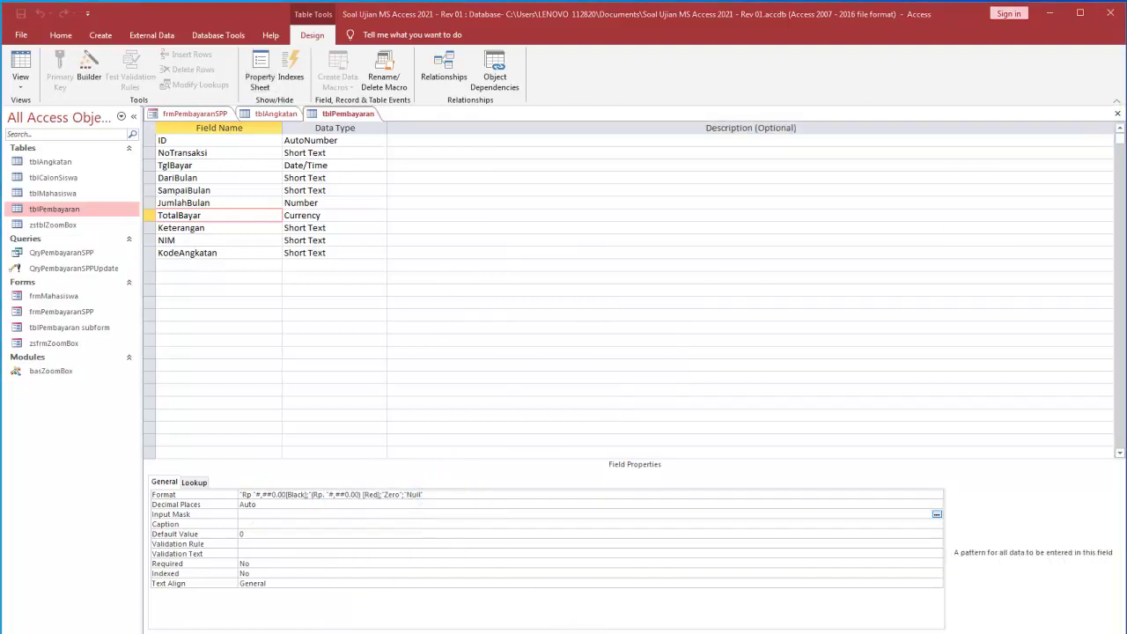
mouse_move(478, 473)
left_mouse_down()
mouse_move(276, 466)
mouse_move(326, 528)
mouse_move(427, 448)
mouse_move(224, 509)
mouse_move(378, 516)
mouse_move(436, 456)
left_mouse_up()
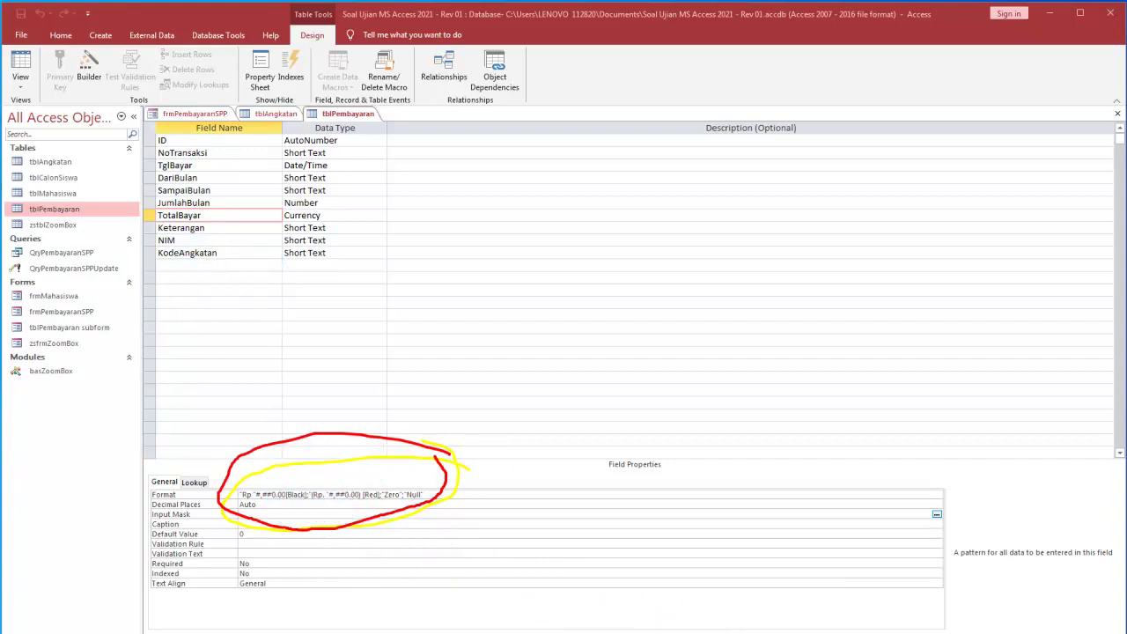
Minimize Word's start window and open a blank Notepad document
left_click(404, 633)
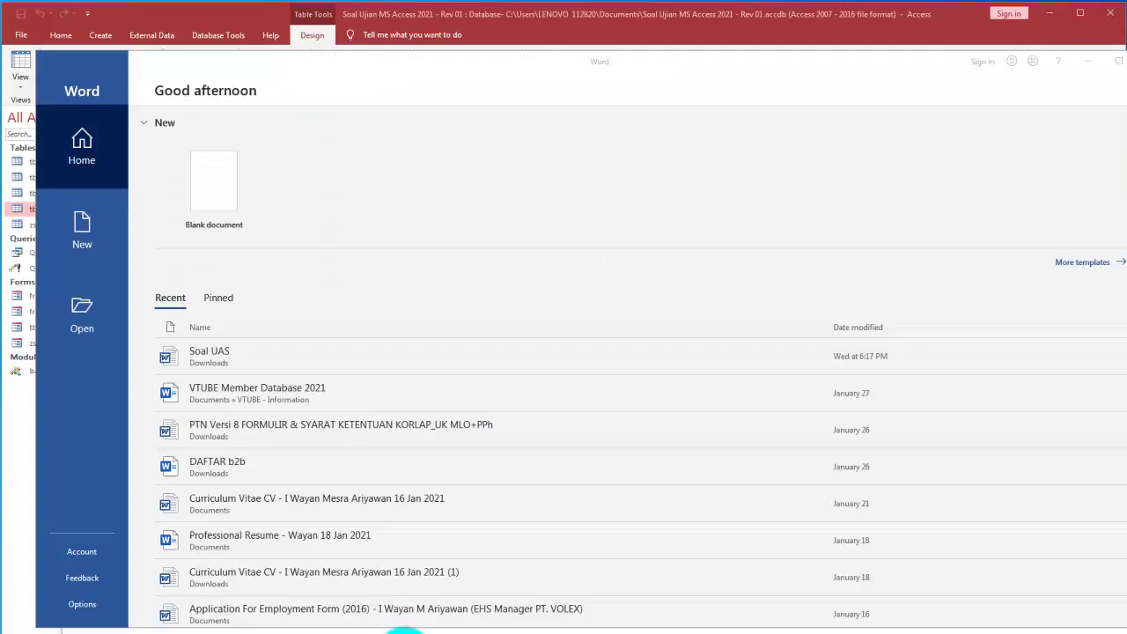
left_click(1082, 61)
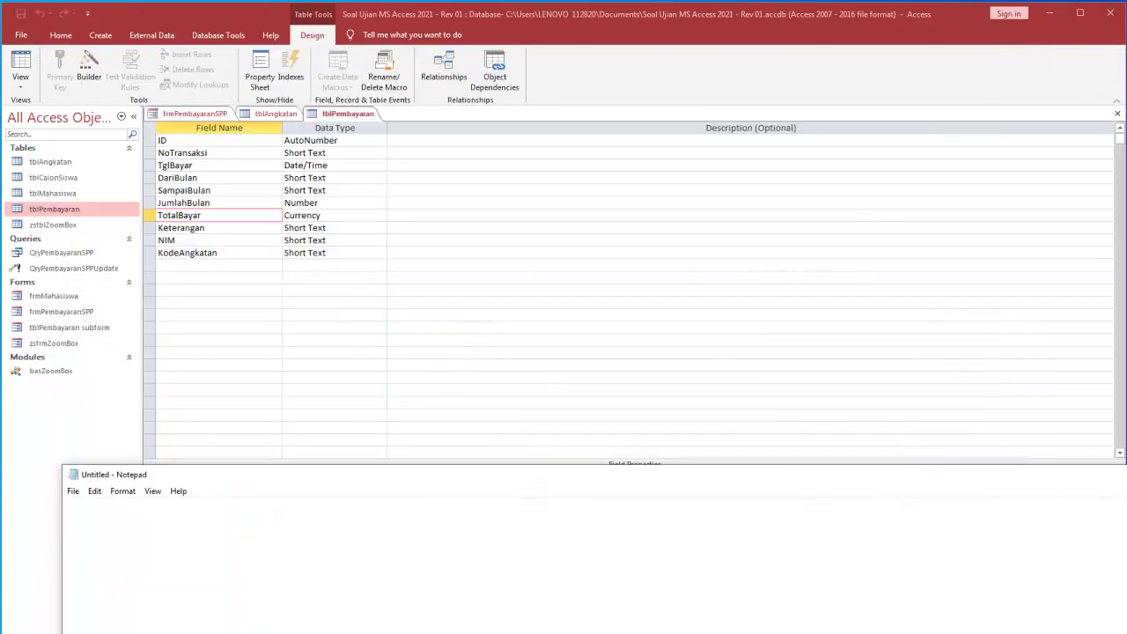
left_click(505, 585)
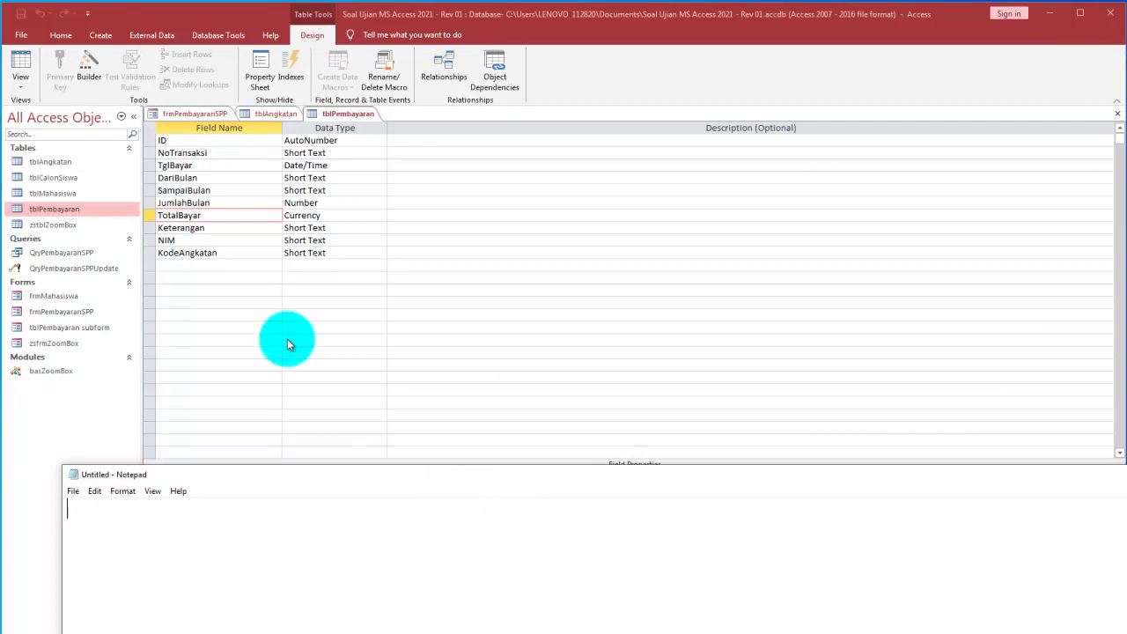
left_click(257, 328)
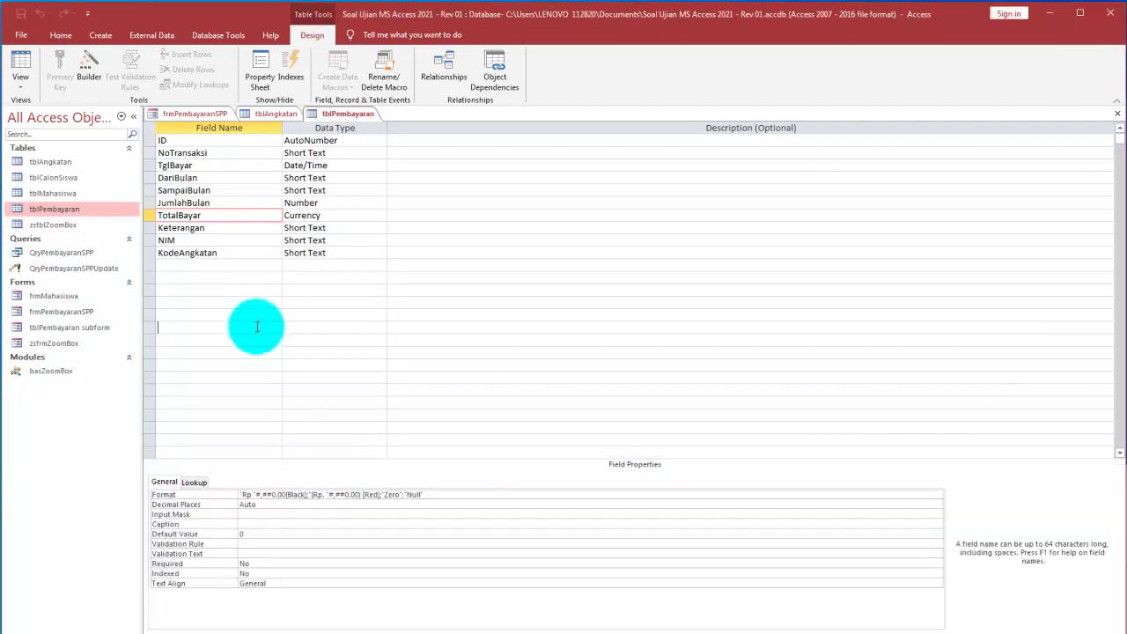
left_click(302, 360)
scroll(313, 396, "down", 4)
scroll(314, 435, "up", 3)
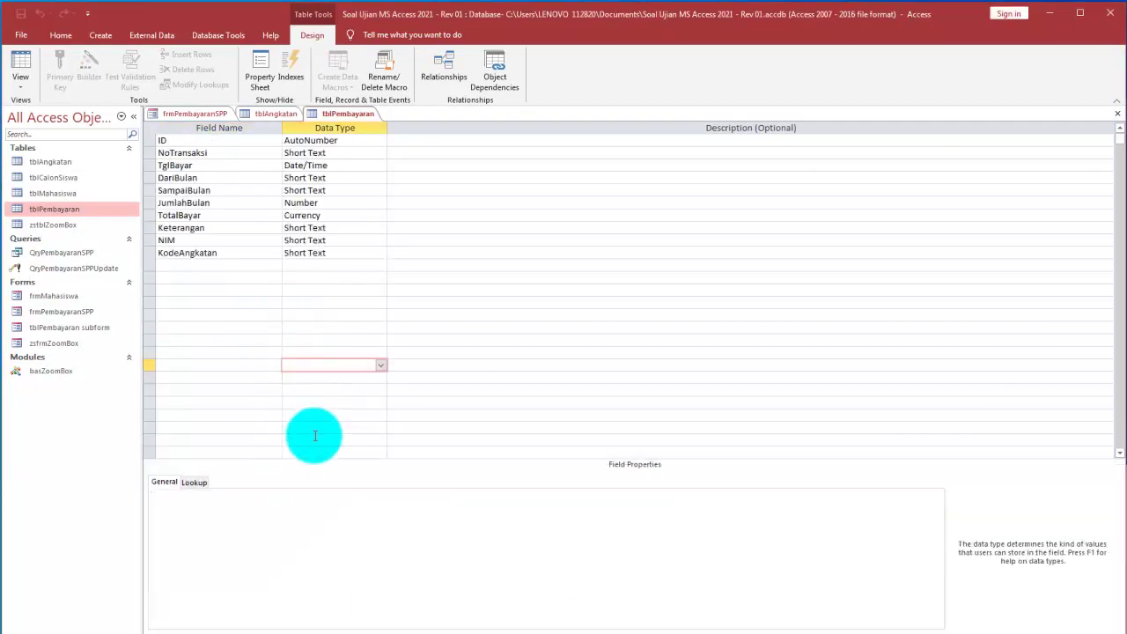
scroll(315, 435, "down", 3)
scroll(404, 343, "up", 3)
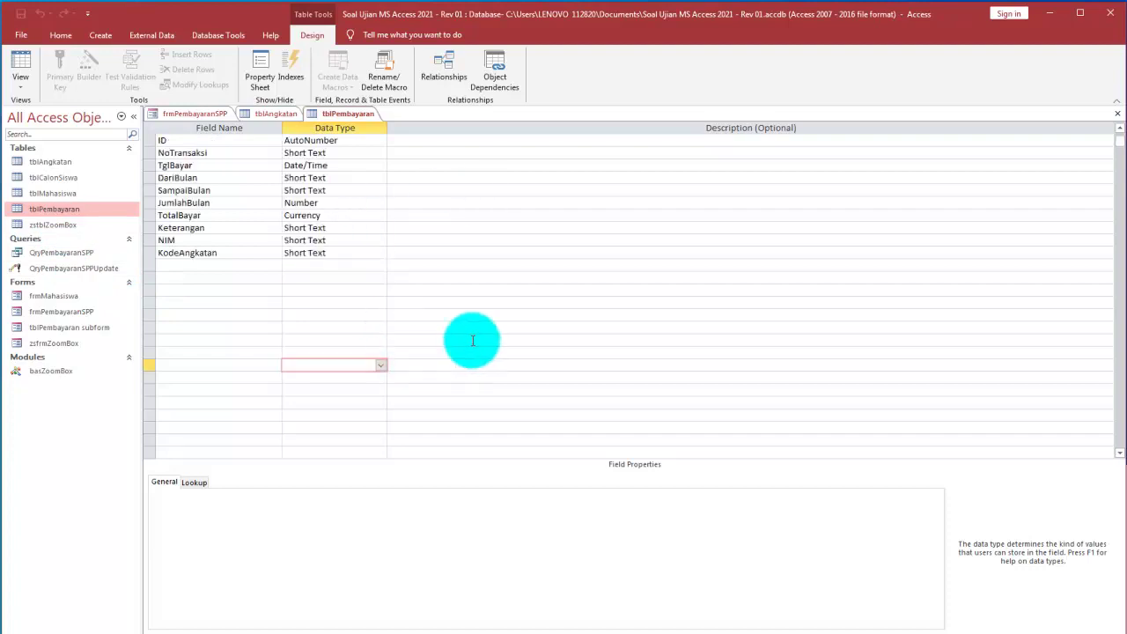
Copy TotalBayar's complete Format string from tblPembayaran into the blank Notepad document
left_click(321, 213)
left_click_drag(451, 496, 221, 459)
key("ctrl+c")
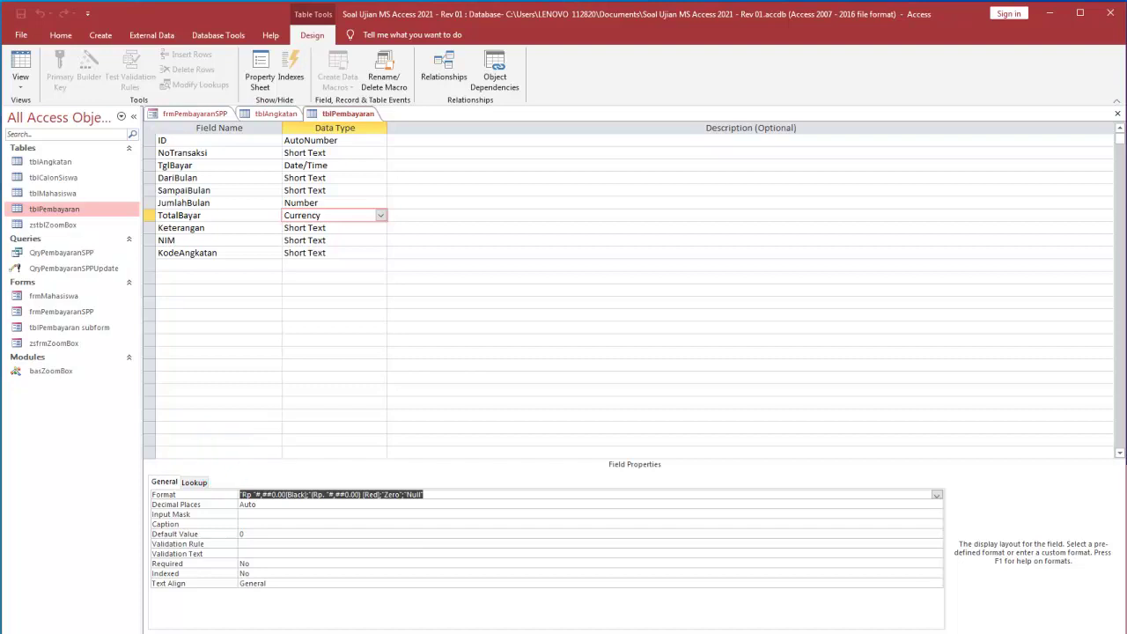
left_click(980, 624)
key("ctrl+v")
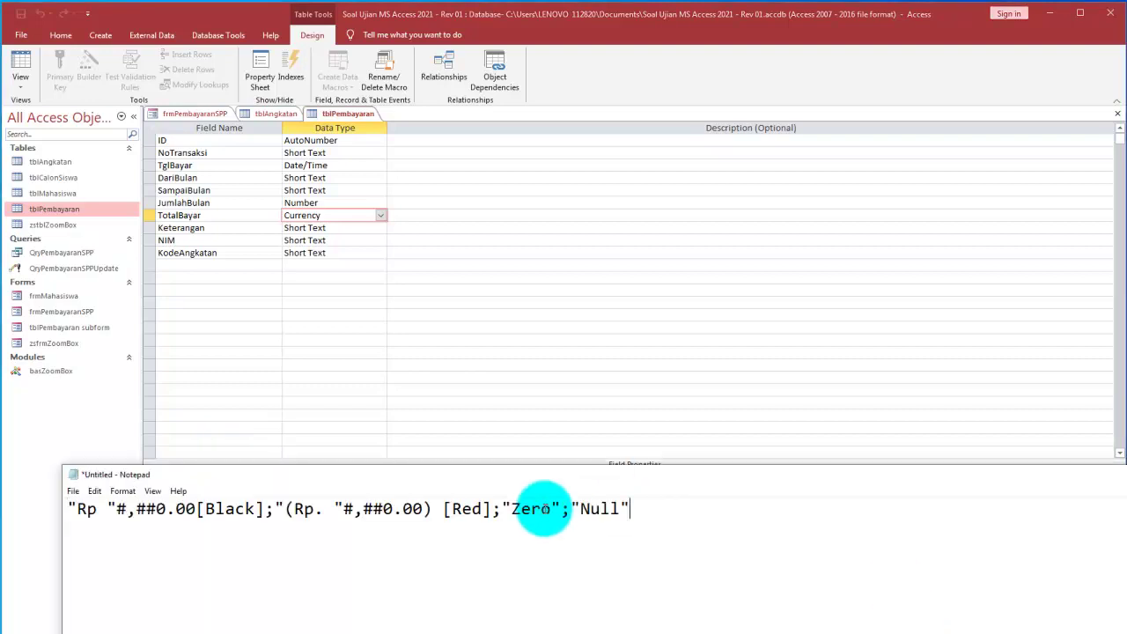
Shrink the Notepad window and place it over the Access table design with the whole format string in view
left_click_drag(604, 475, 696, 290)
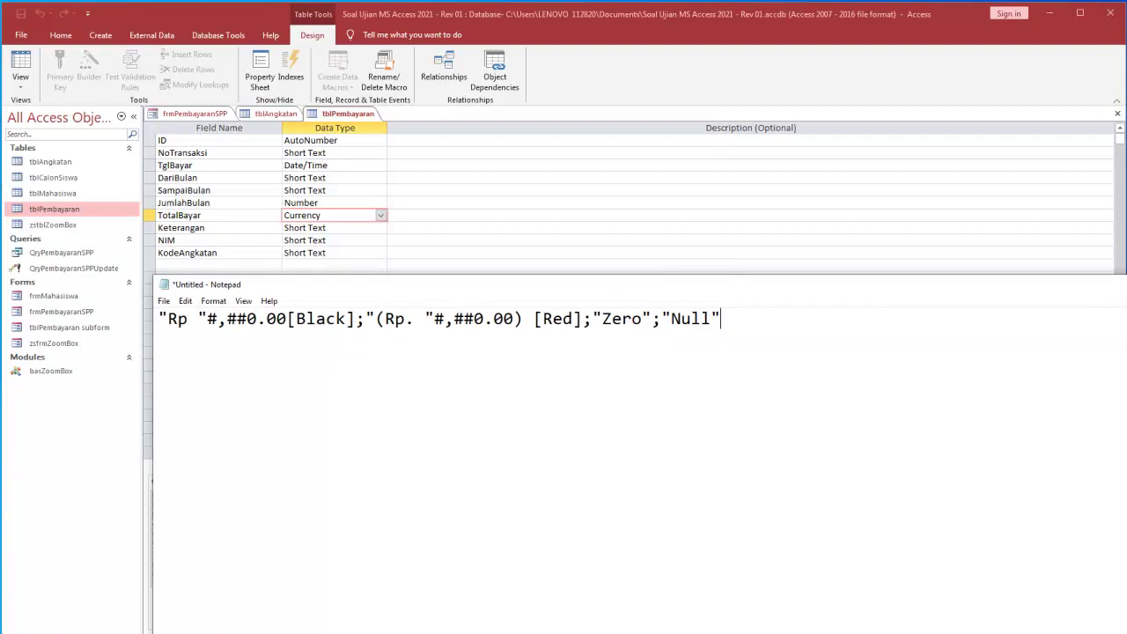
left_click_drag(153, 380, 454, 389)
left_click_drag(613, 286, 499, 258)
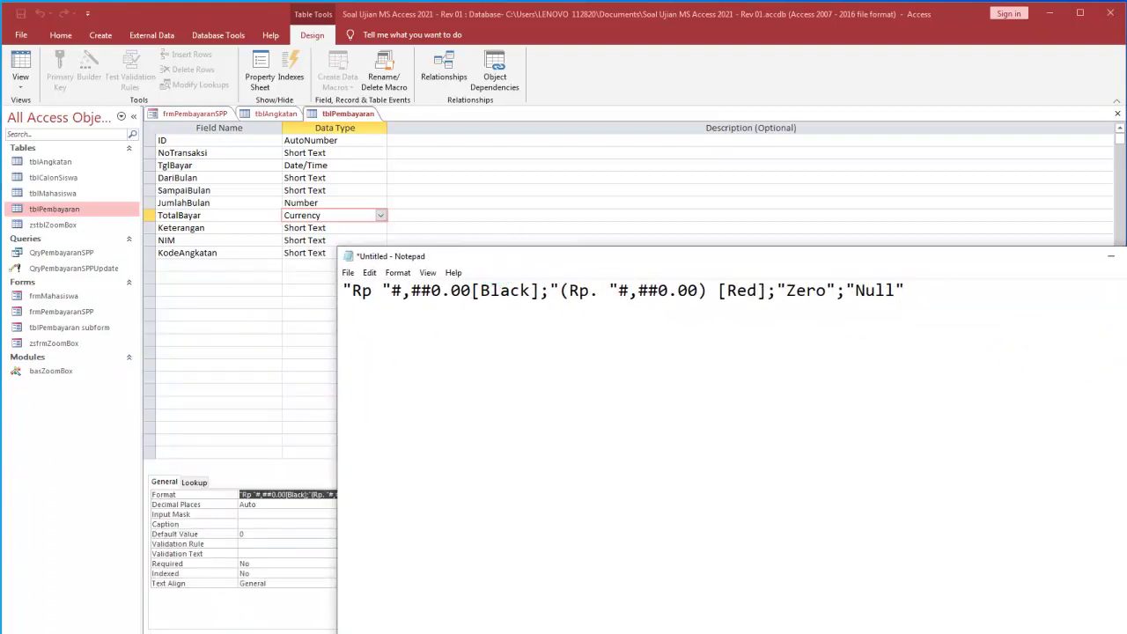
left_click_drag(1114, 349, 985, 352)
left_click_drag(854, 262, 912, 273)
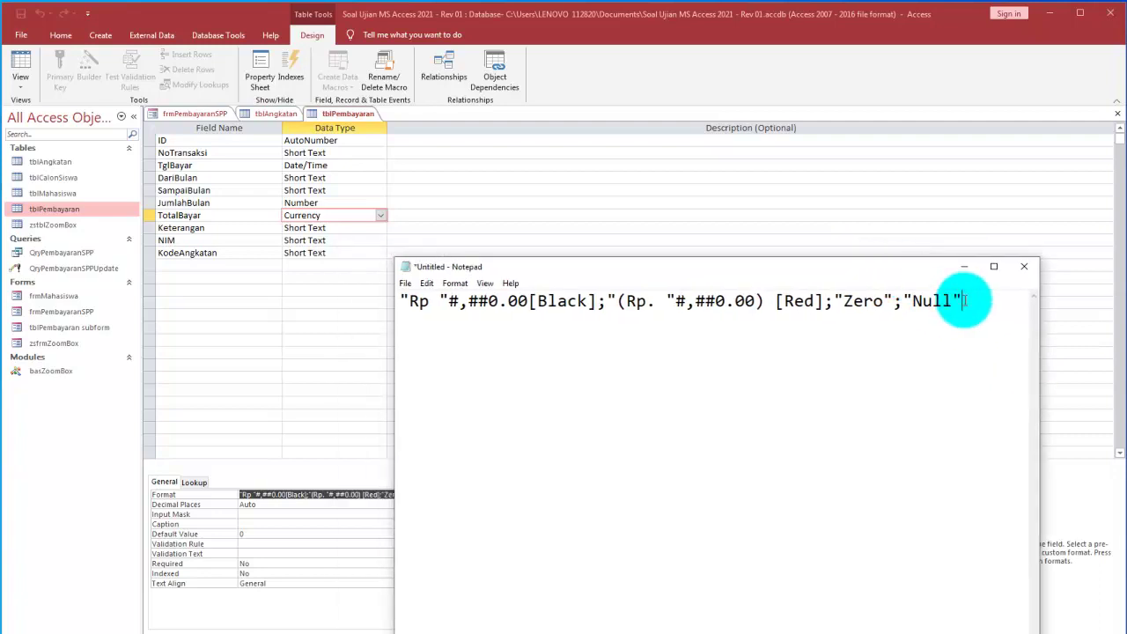
Copy the whole format string in Notepad and enlarge the Notepad font
left_click_drag(973, 300, 358, 291)
key("ctrl+c")
left_click(455, 282)
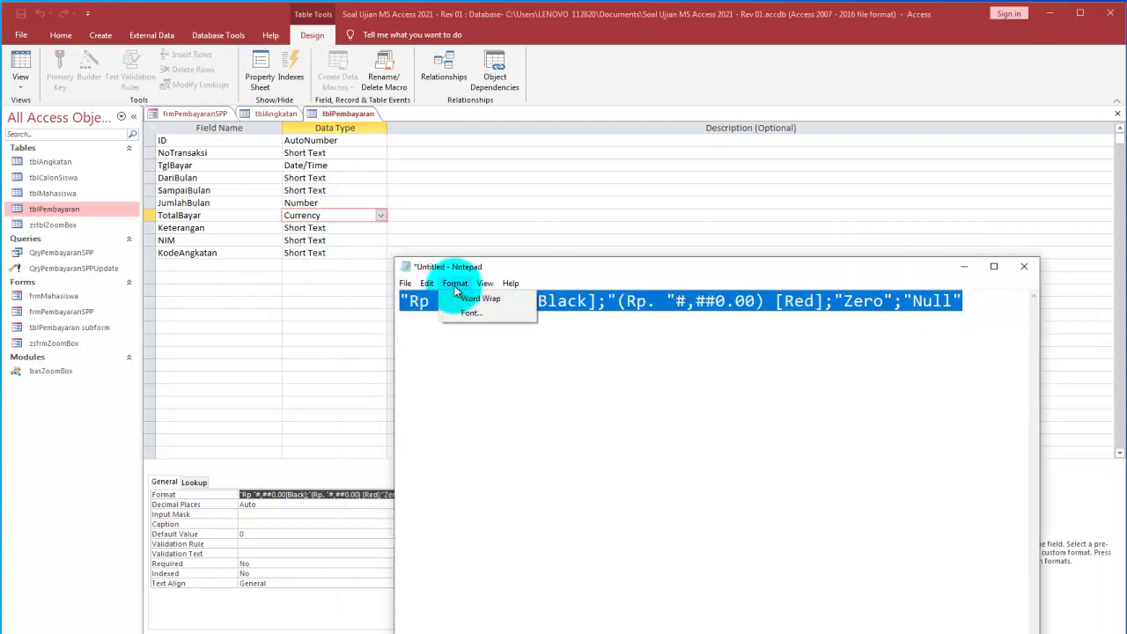
left_click(469, 315)
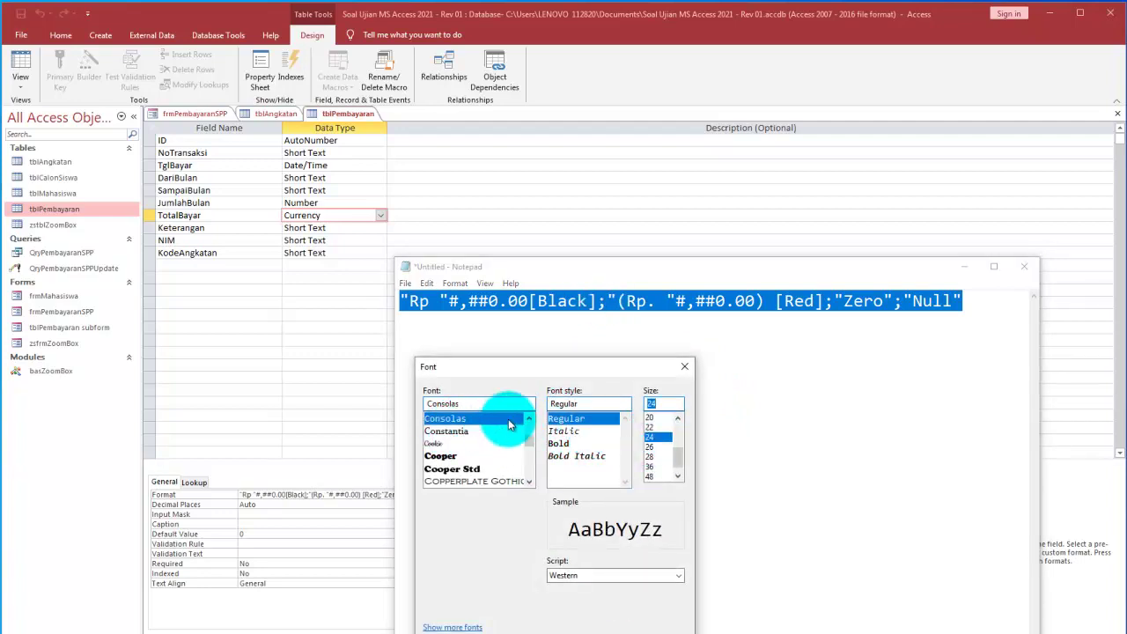
left_click_drag(529, 366, 480, 331)
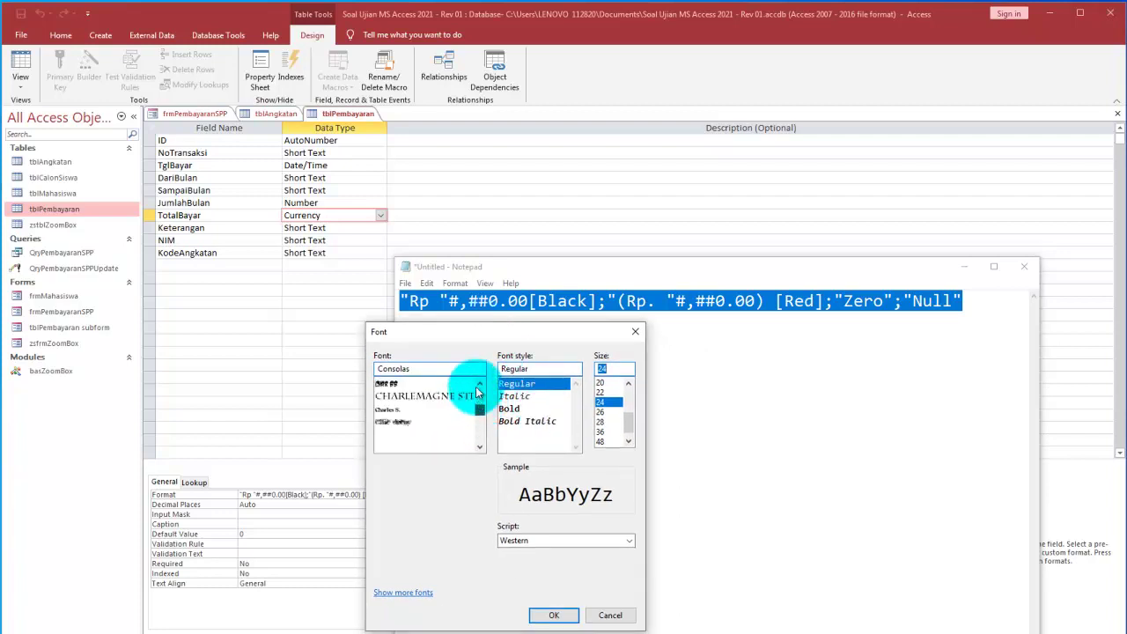
left_click(552, 614)
left_click(617, 302)
Widen the Notepad window to show the entire enlarged format string, and minimize it to return to Access
left_click_drag(772, 272, 755, 265)
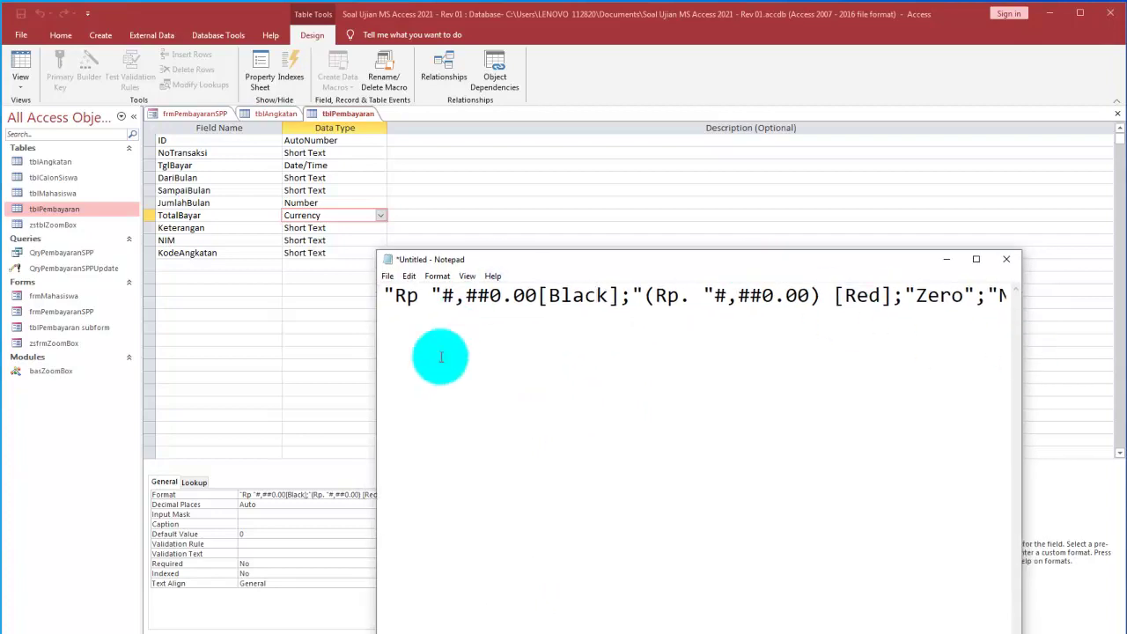
left_click_drag(377, 380, 198, 390)
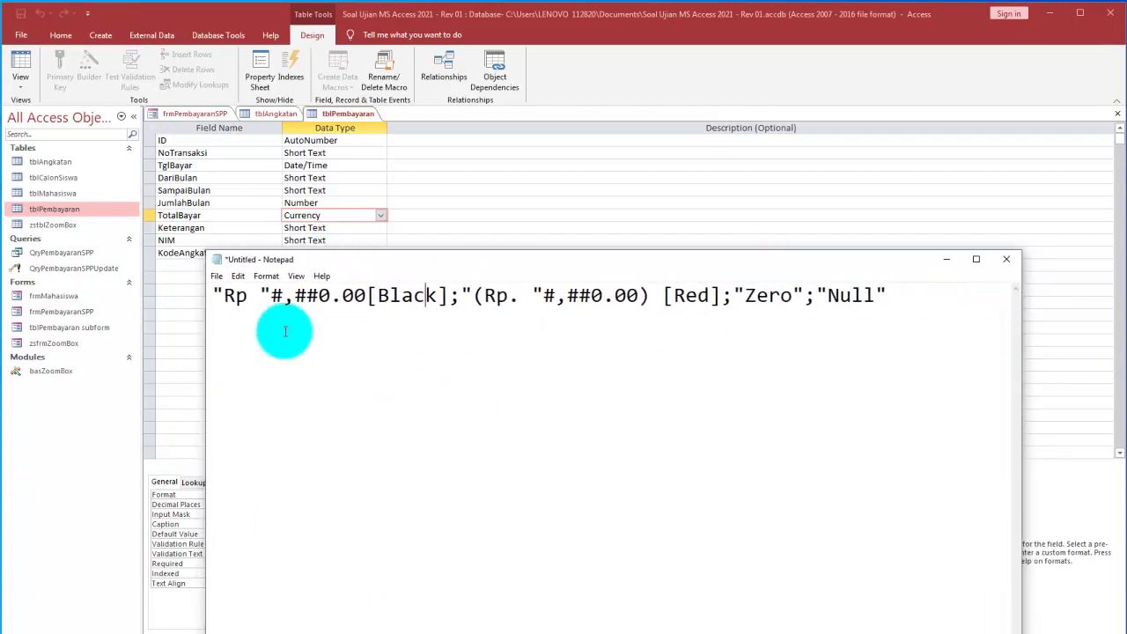
left_click_drag(377, 270, 460, 293)
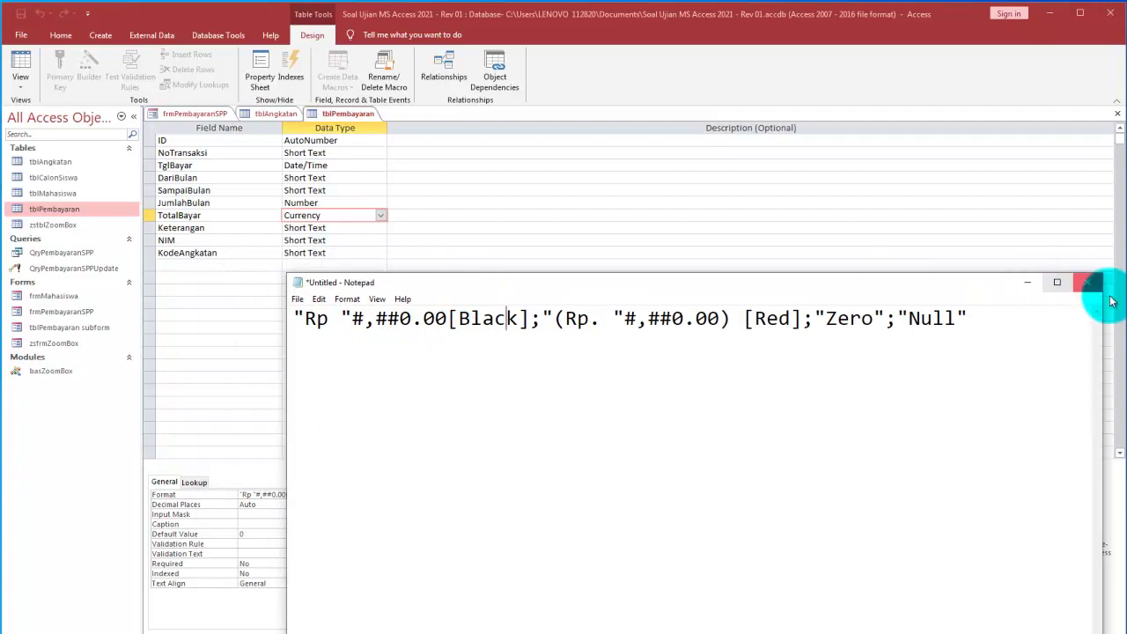
left_click(1028, 282)
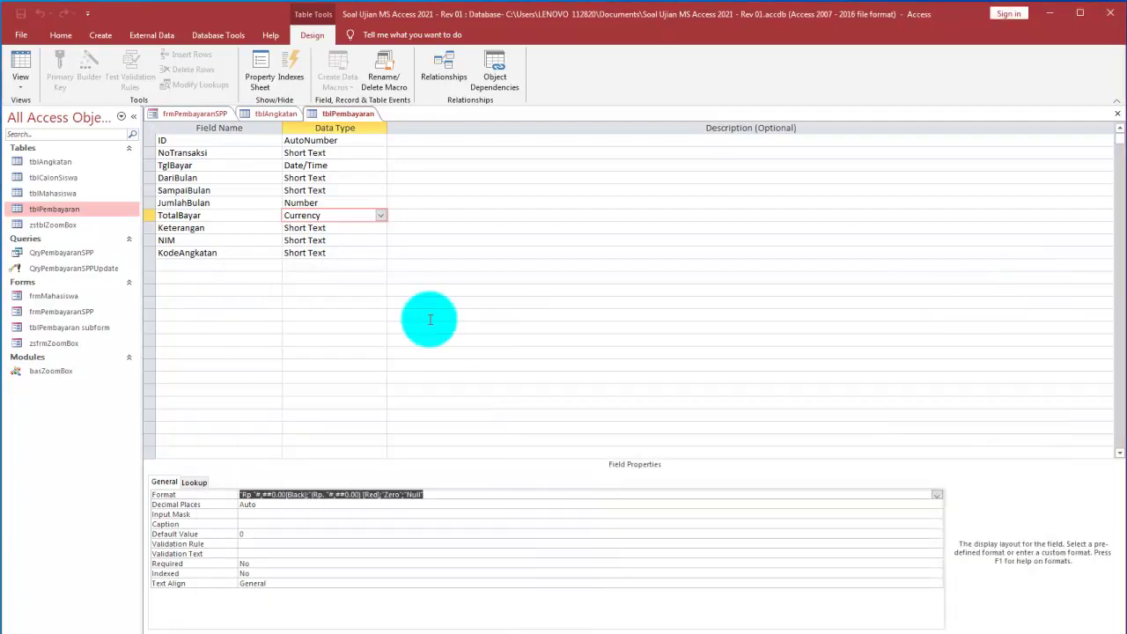
Close tblPembayaran, tblAngkatan and the frmPembayaranSPP form, discarding the layout changes to tblAngkatan
left_click(50, 162)
left_click(1118, 115)
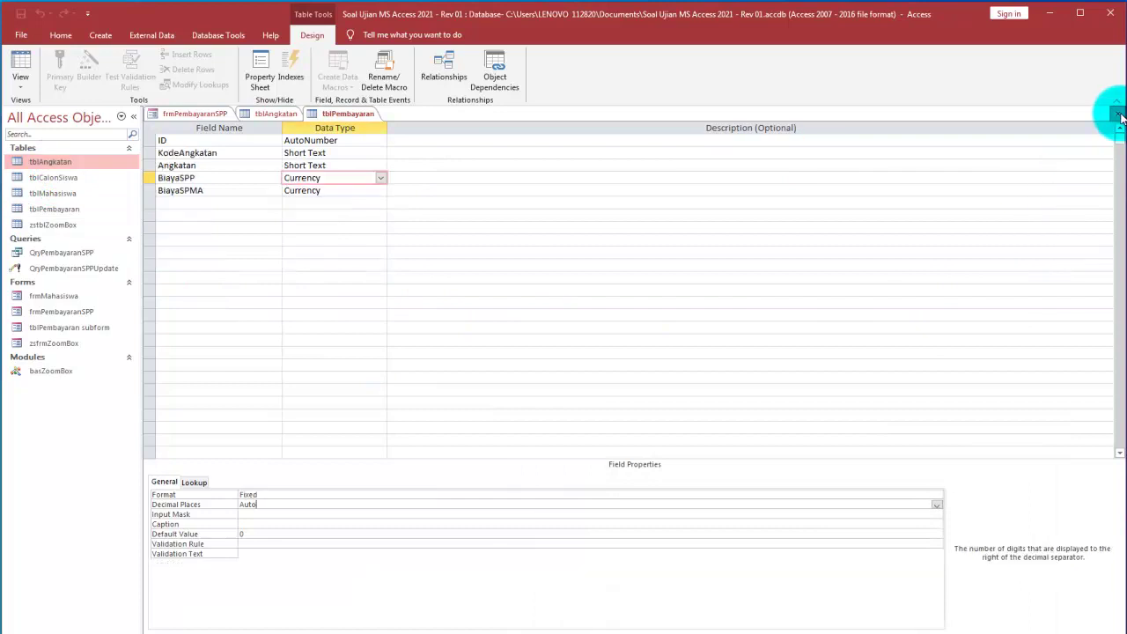
left_click(1118, 115)
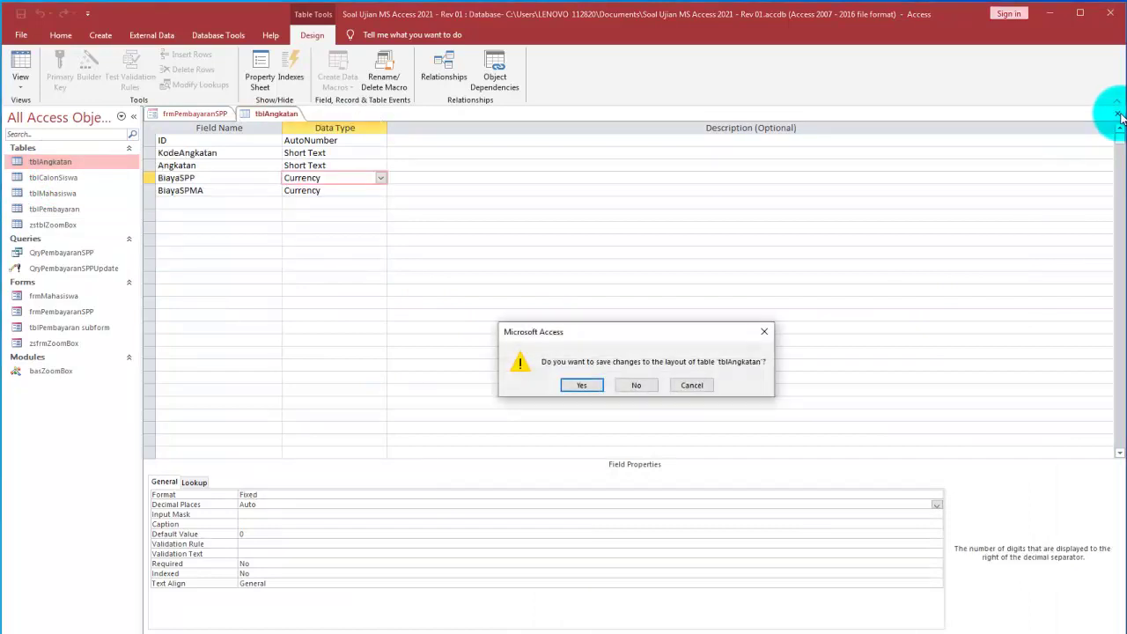
left_click(634, 385)
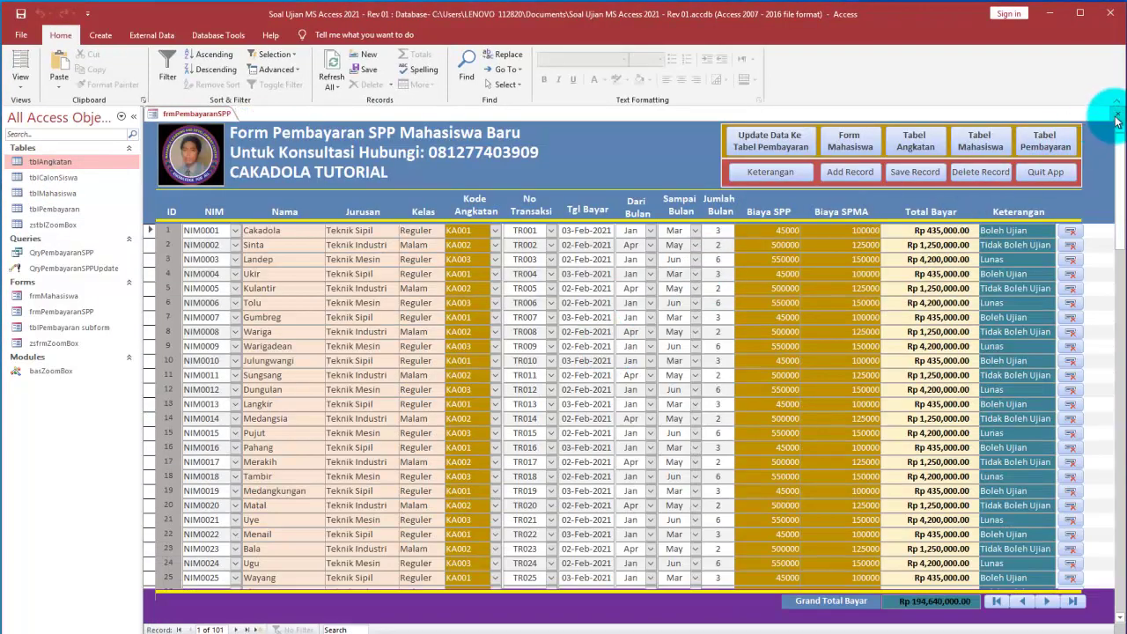
left_click(1116, 118)
Apply the copied custom Rupiah format to tblAngkatan's BiayaSPP field, save the table, and show its records
double_click(71, 162)
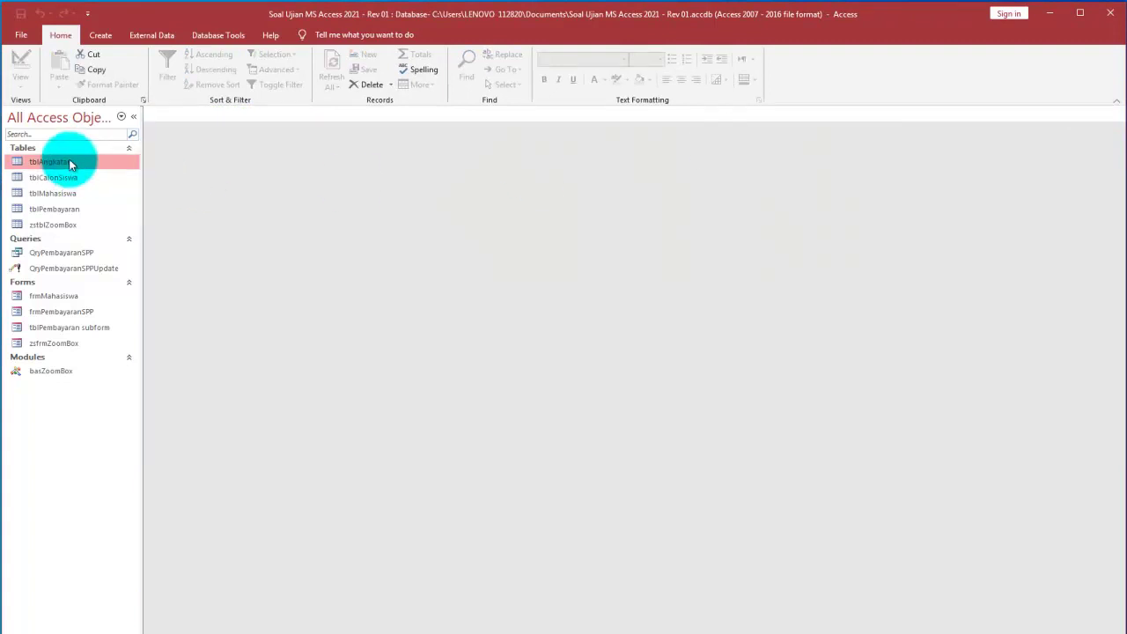
left_click(13, 72)
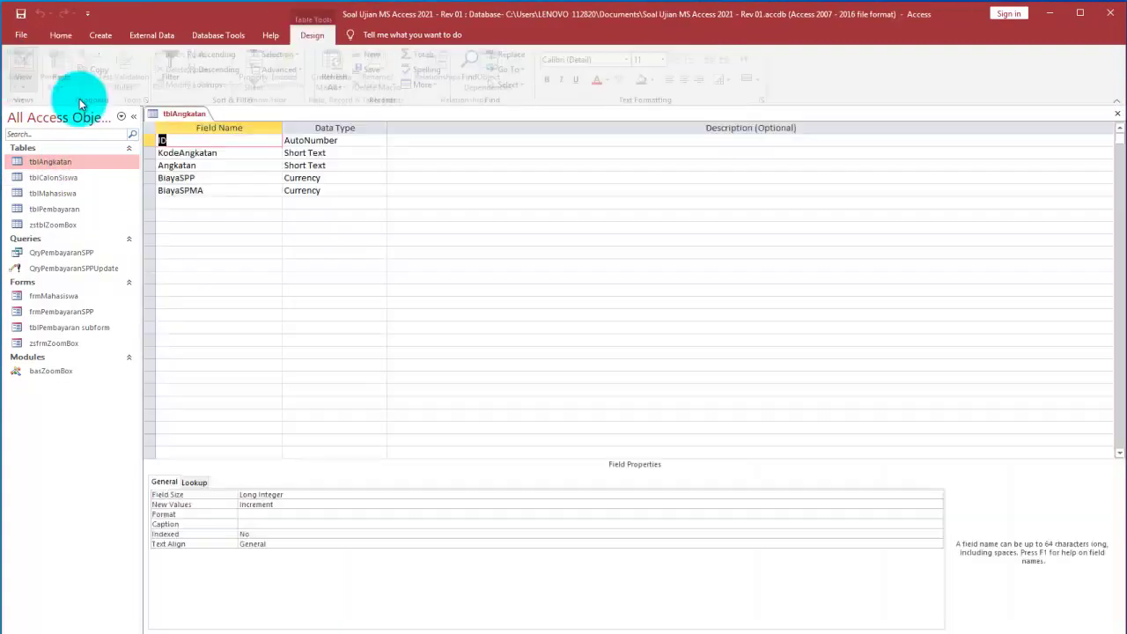
left_click(327, 176)
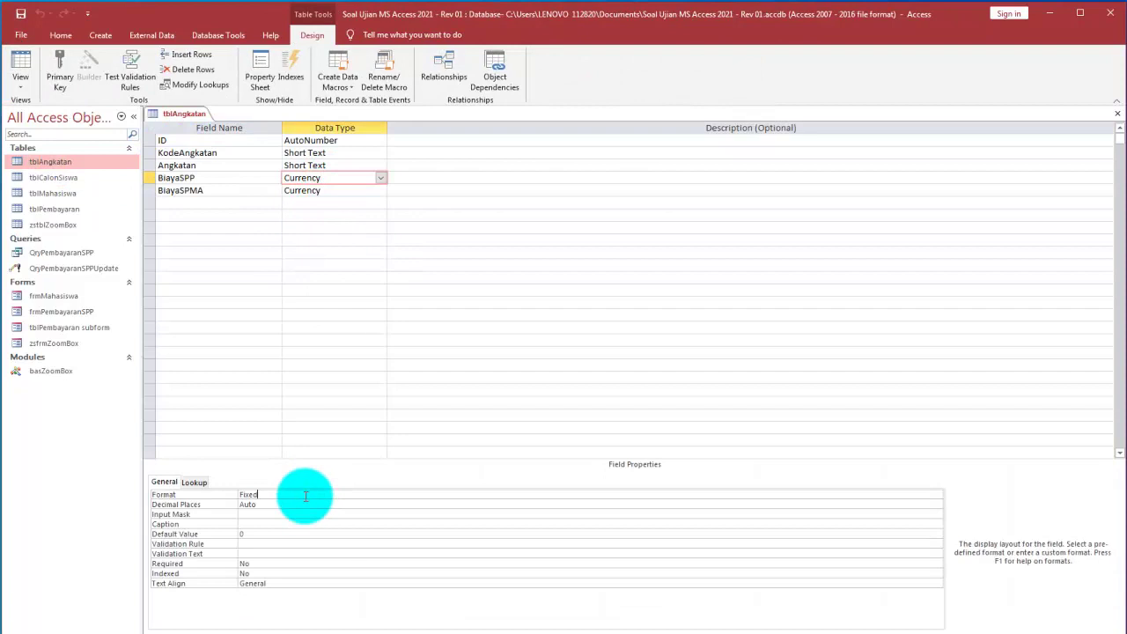
left_click(164, 493)
key("ctrl+v")
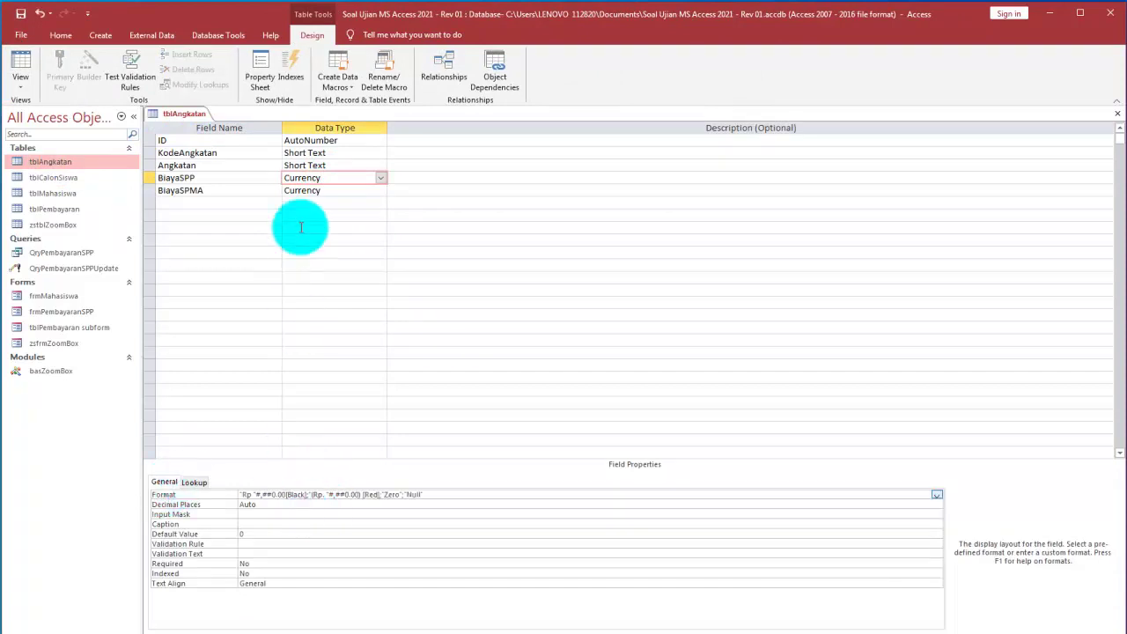
left_click(19, 71)
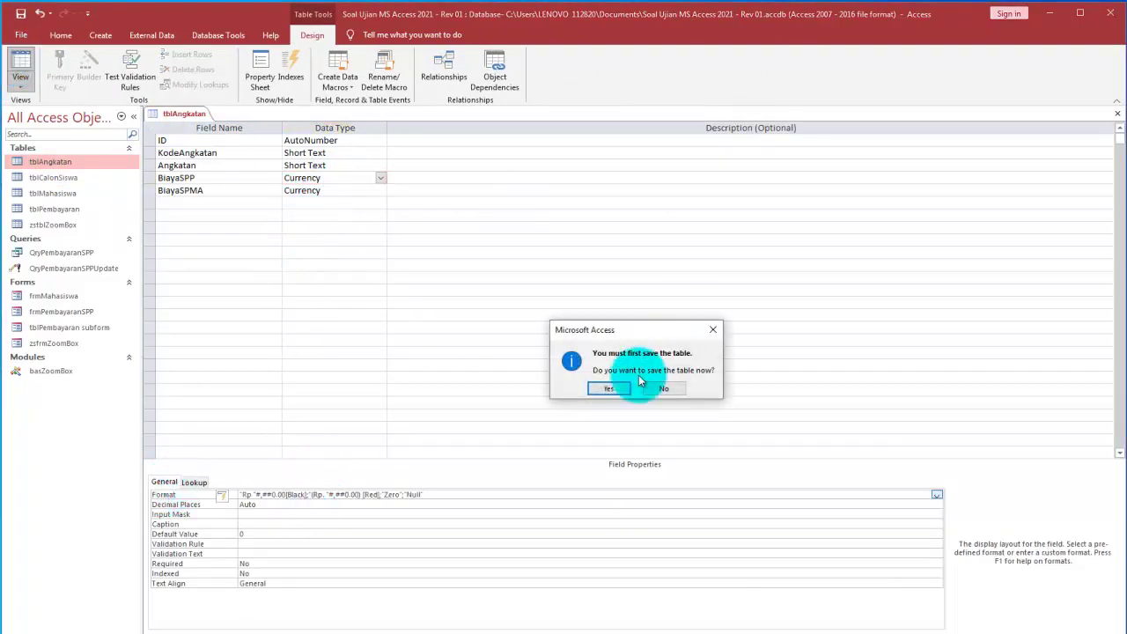
left_click(617, 390)
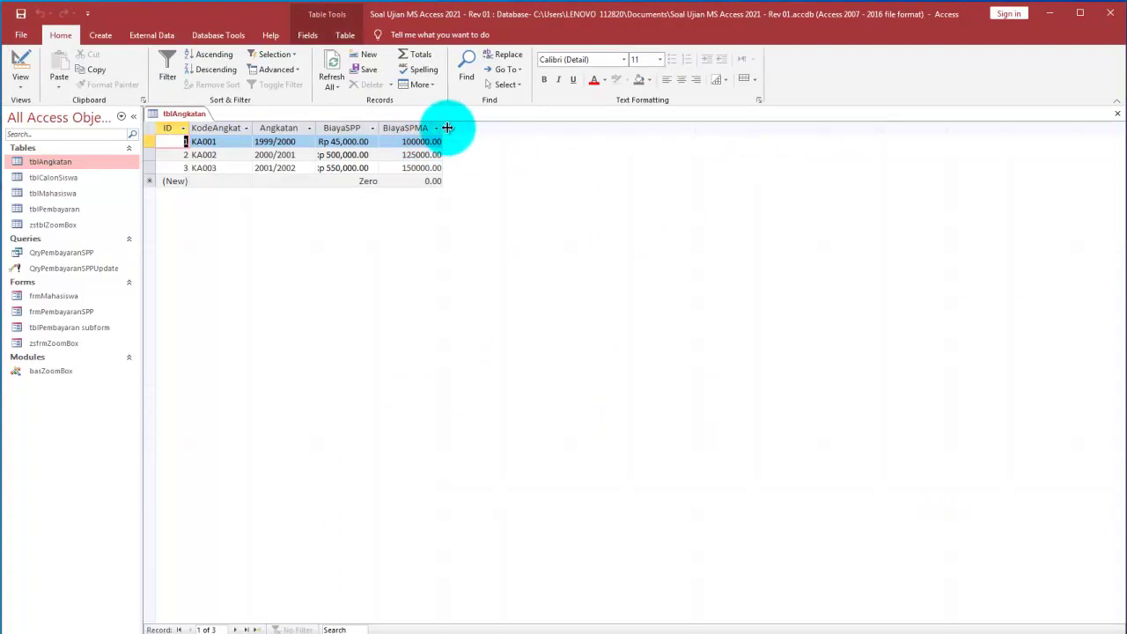
Widen the BiayaSPP and BiayaSPMA columns of tblAngkatan to show their amounts in full
left_click_drag(380, 129, 501, 130)
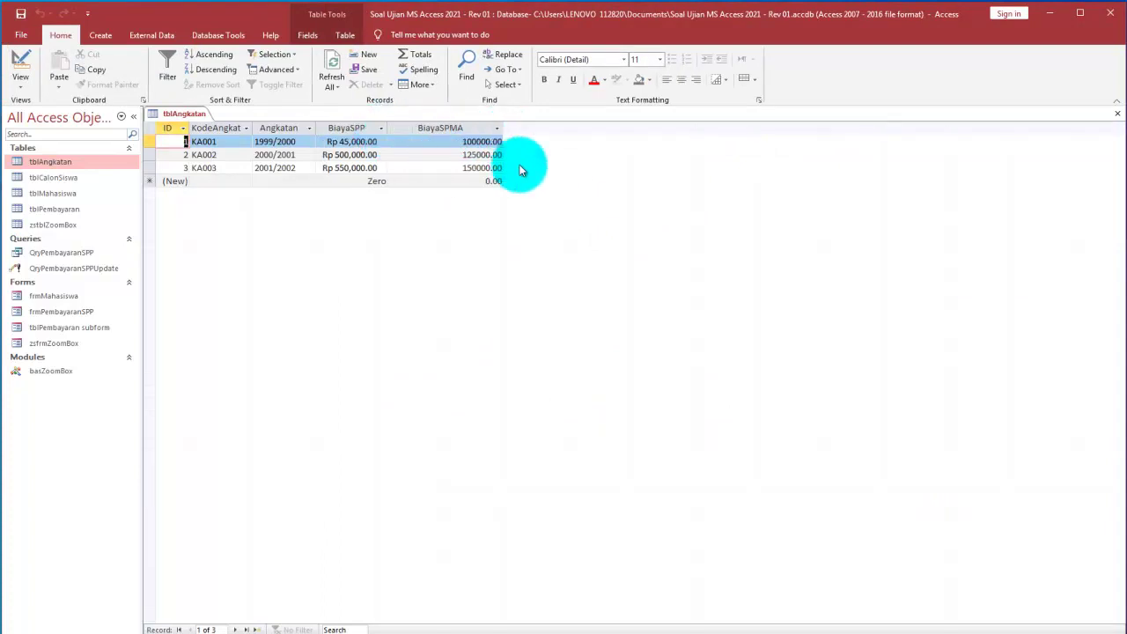
left_click(428, 143)
left_click(431, 154)
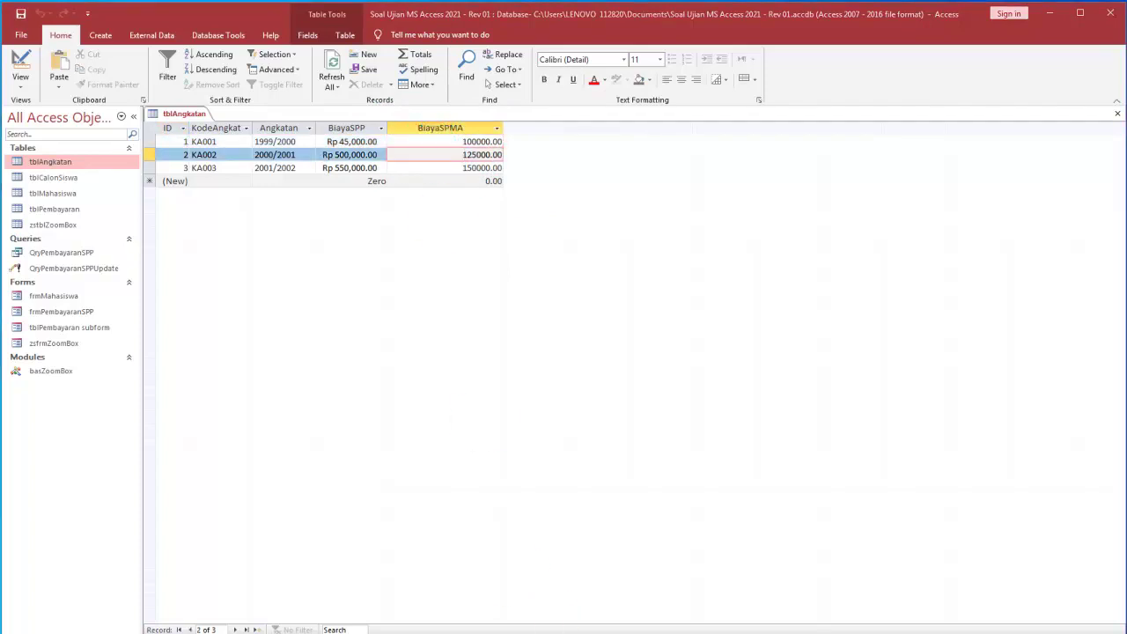
Draw an arrow from BiayaSPP to the Notepad format string, circle the BiayaSPMA amounts, and clear the marks and minimize Notepad
mouse_move(503, 119)
left_mouse_down()
mouse_move(425, 137)
mouse_move(519, 139)
mouse_move(484, 111)
left_mouse_up()
mouse_move(373, 115)
left_mouse_down()
mouse_move(311, 176)
mouse_move(387, 110)
left_mouse_up()
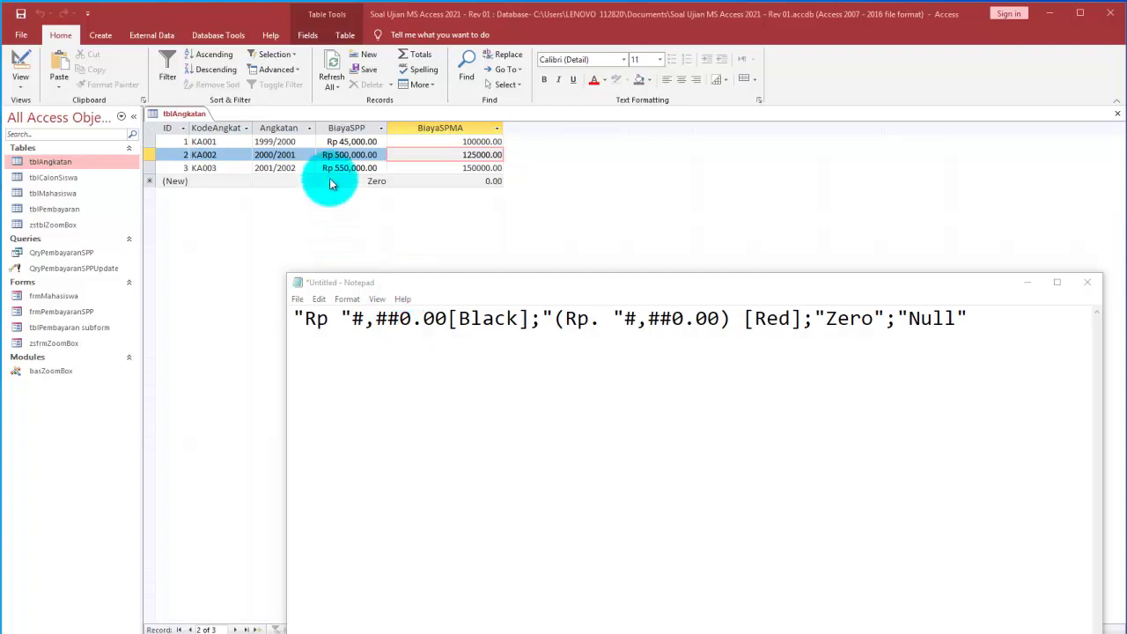
mouse_move(347, 178)
left_mouse_down()
mouse_move(394, 276)
mouse_move(412, 268)
left_mouse_up()
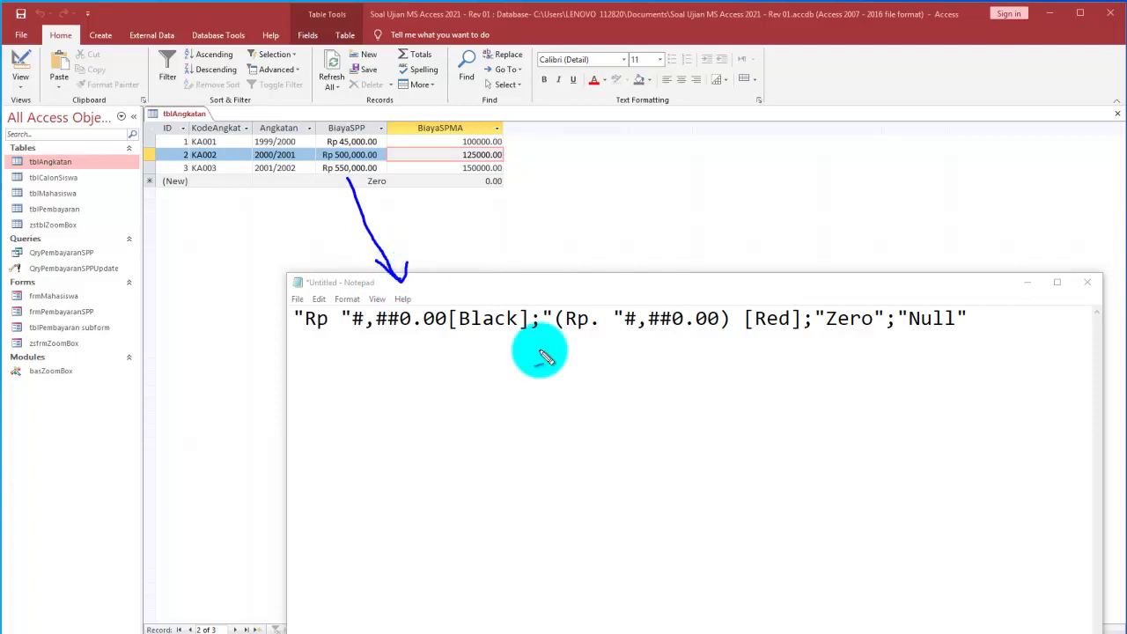
mouse_move(510, 123)
left_mouse_down()
mouse_move(493, 116)
mouse_move(462, 156)
mouse_move(529, 141)
mouse_move(497, 116)
left_mouse_up()
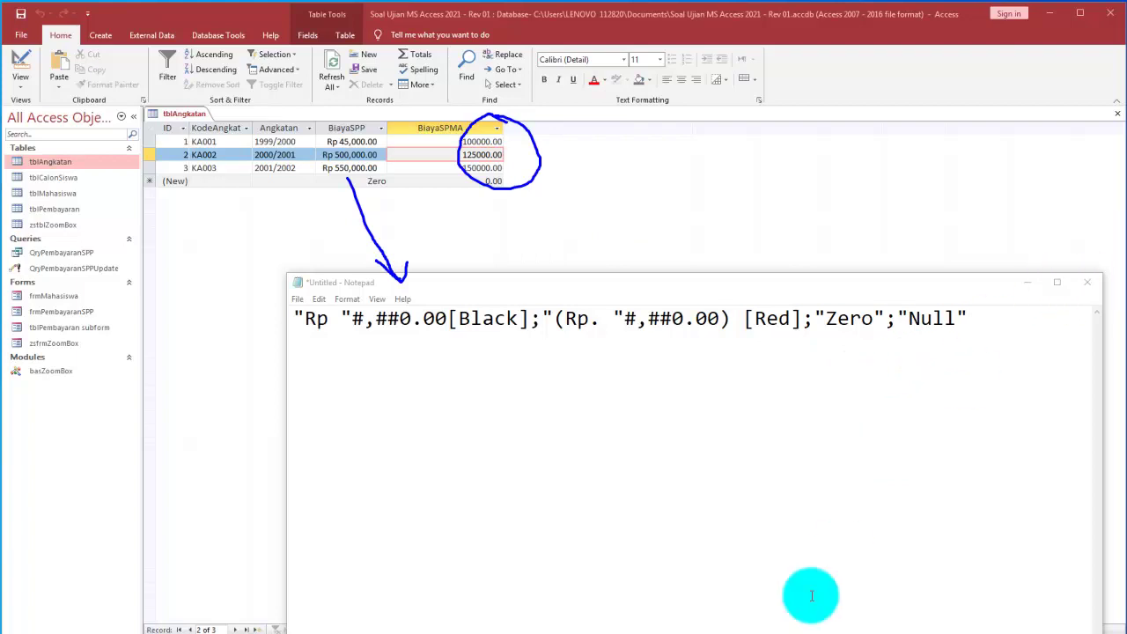
key("Escape")
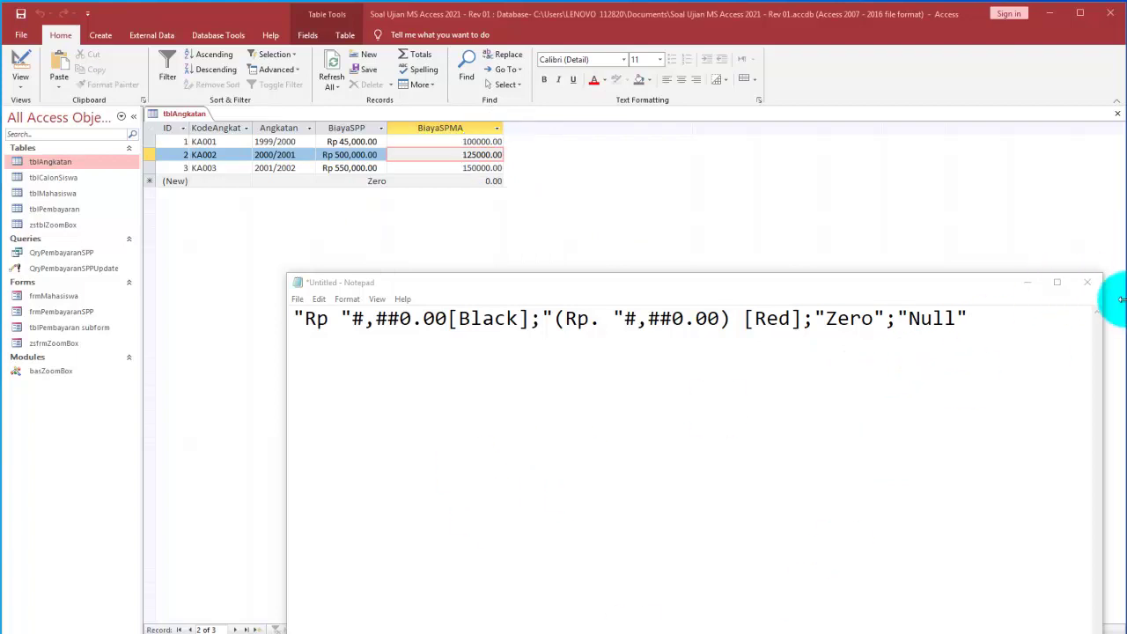
left_click(1026, 283)
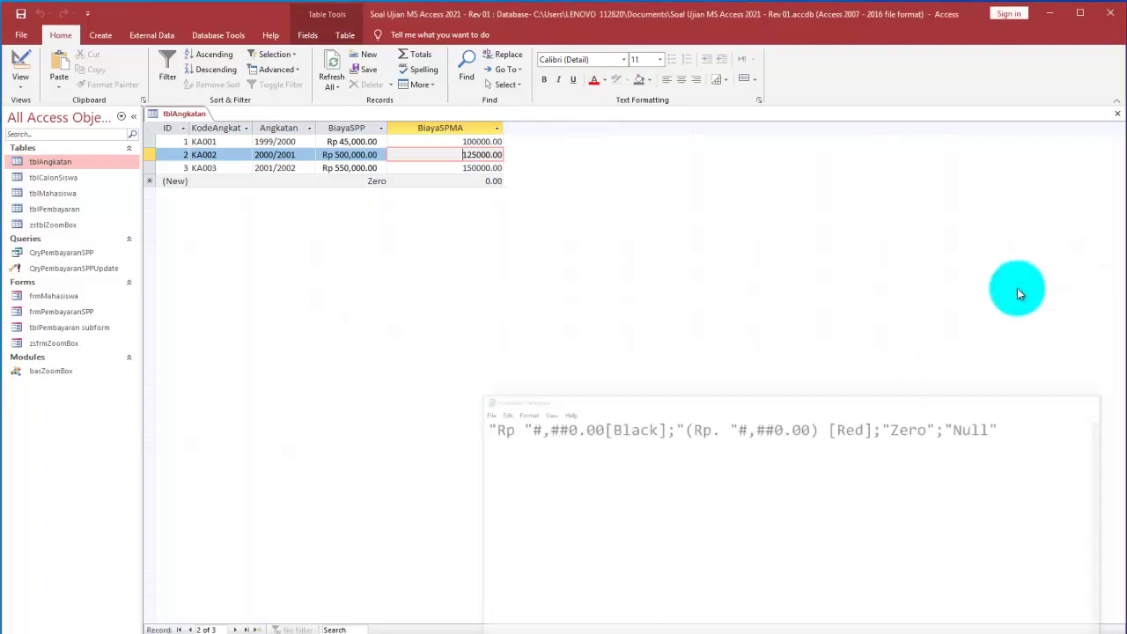
Set BiayaSPMA's format to "Rp "#,##0.00[Black];"(Rp. "#,##0.00) [Red];"Zero";"Null" and show tblAngkatan's records
left_click(20, 64)
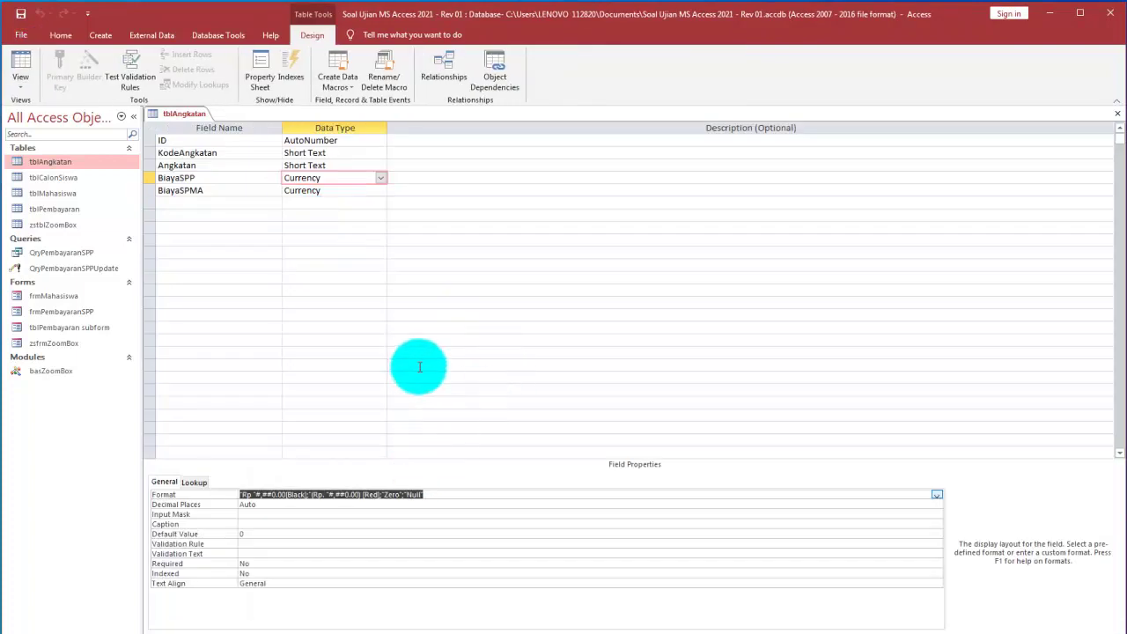
left_click(337, 191)
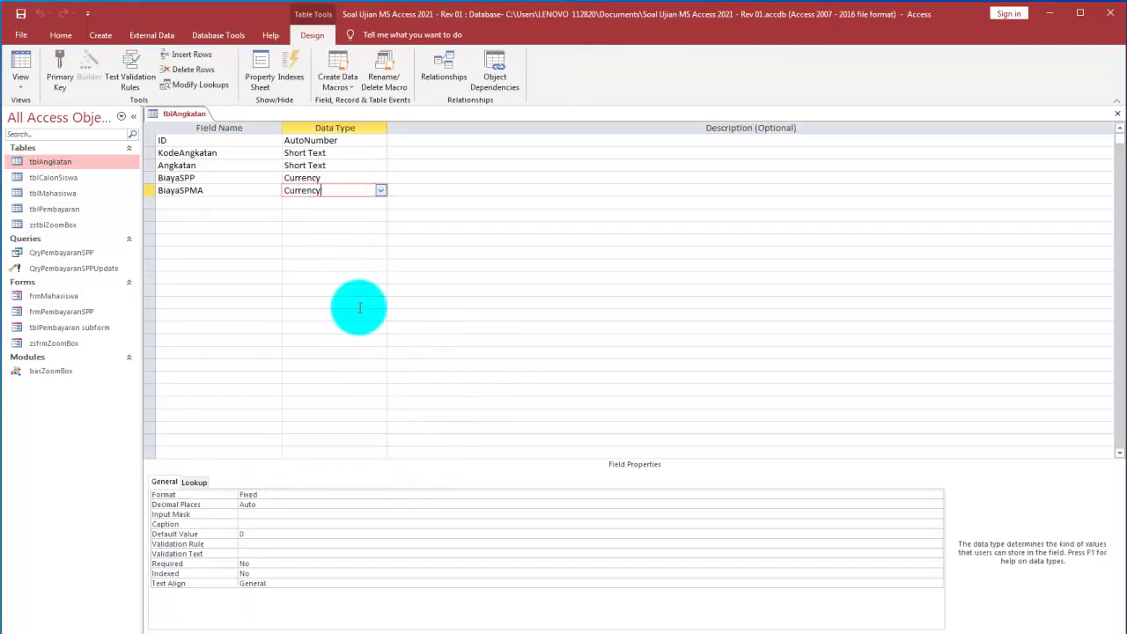
left_click(307, 495)
type("\"Rp \"#,##0.00[Black];\"(Rp. \"#,##0.00) [Red];\"Zero\";\"Null\"")
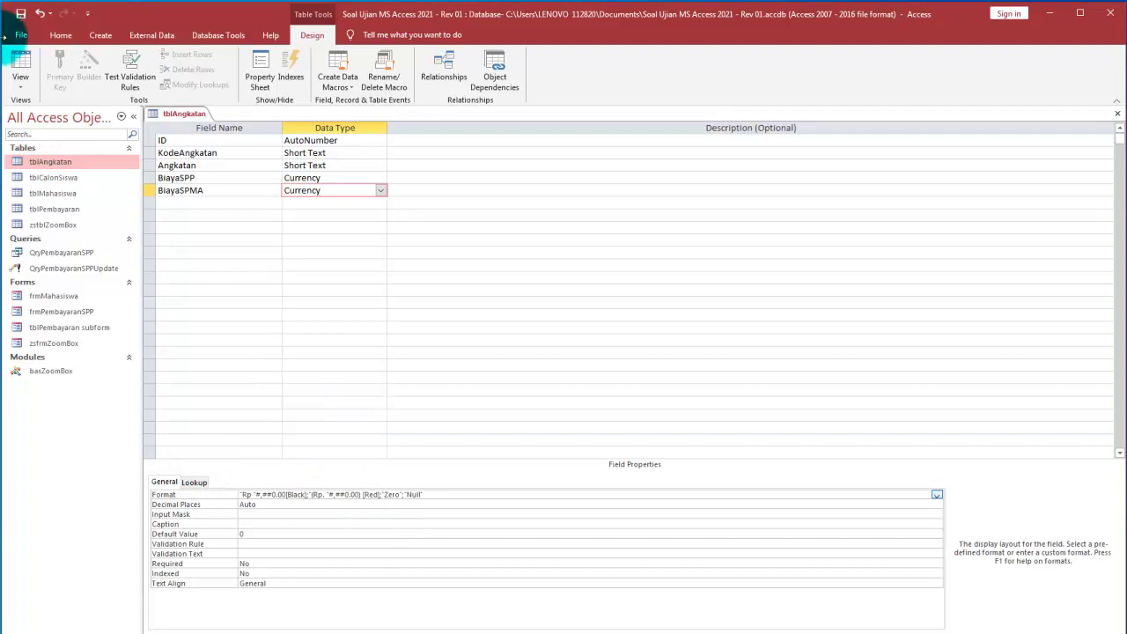
left_click(21, 61)
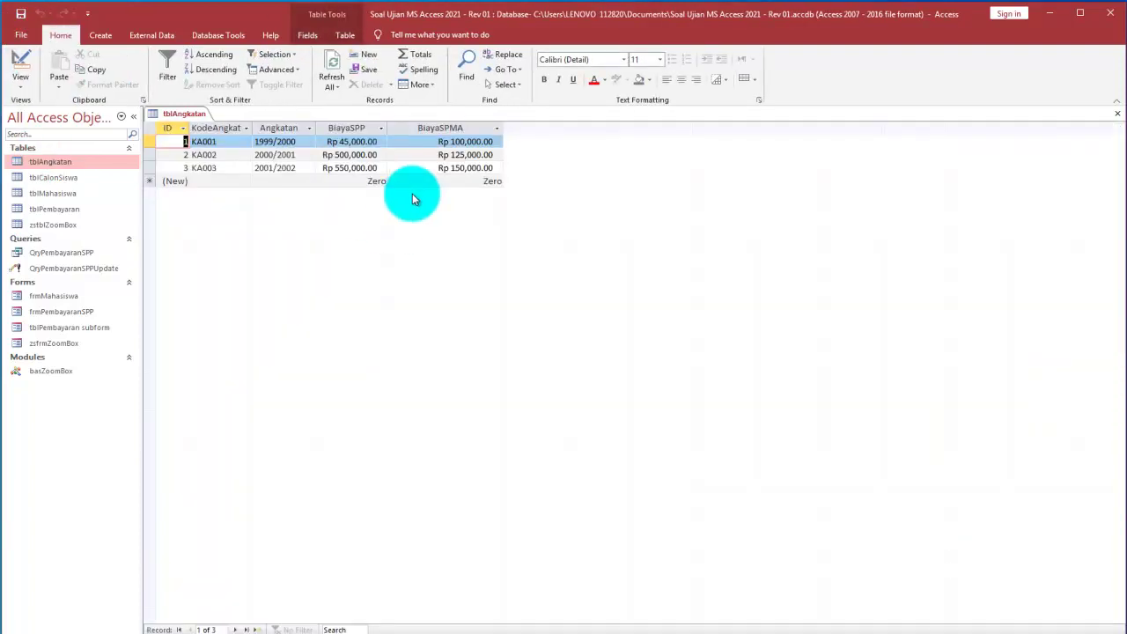
Review the data types and properties of tblAngkatan's fields in its design, and close the table
left_click(25, 65)
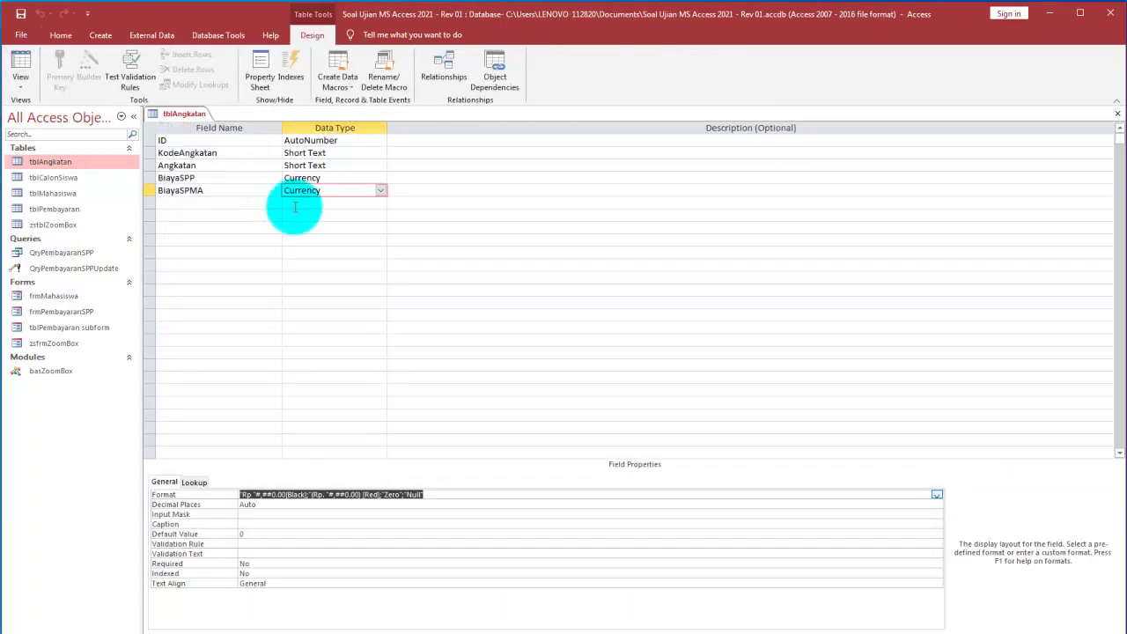
left_click(251, 152)
left_click(344, 141)
left_click(344, 154)
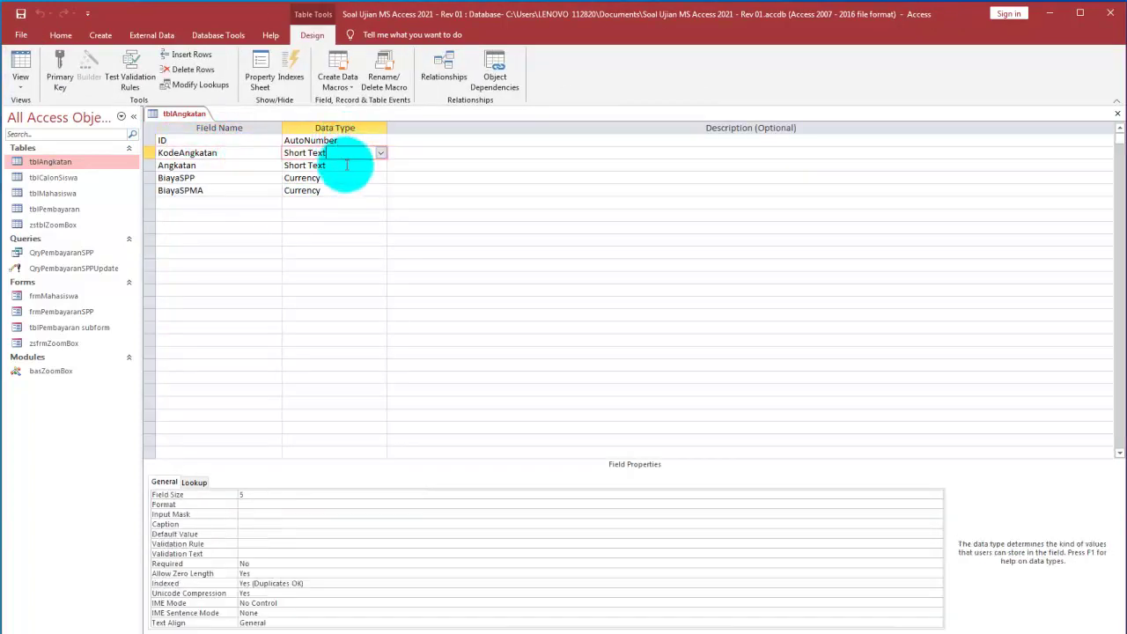
left_click(345, 166)
left_click(346, 190)
left_click(347, 178)
left_click(356, 153)
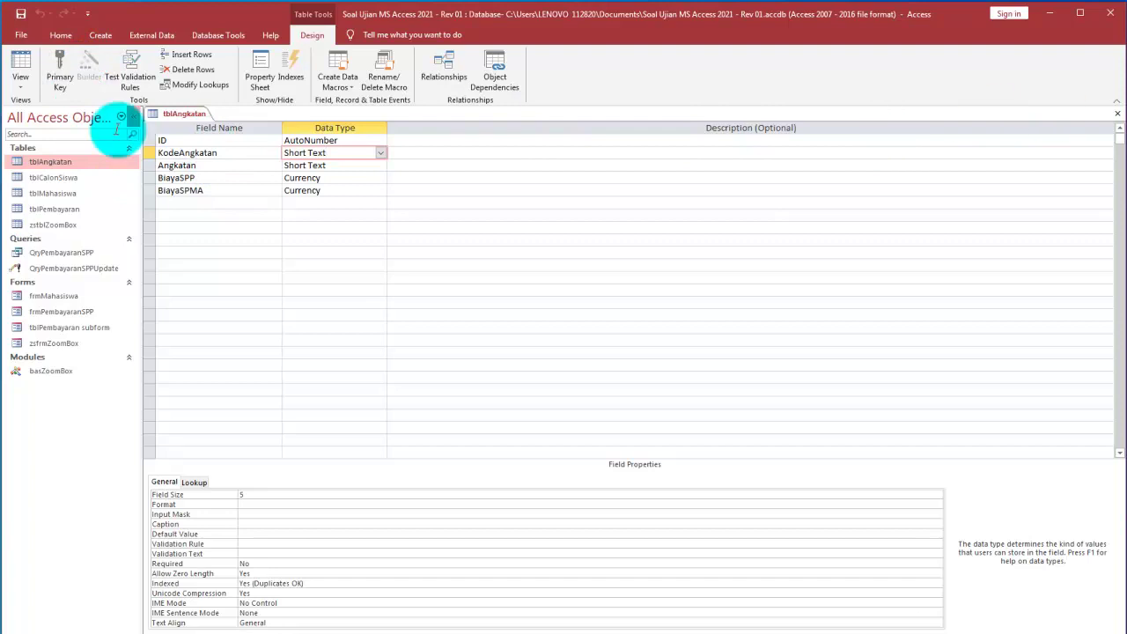
left_click(1117, 113)
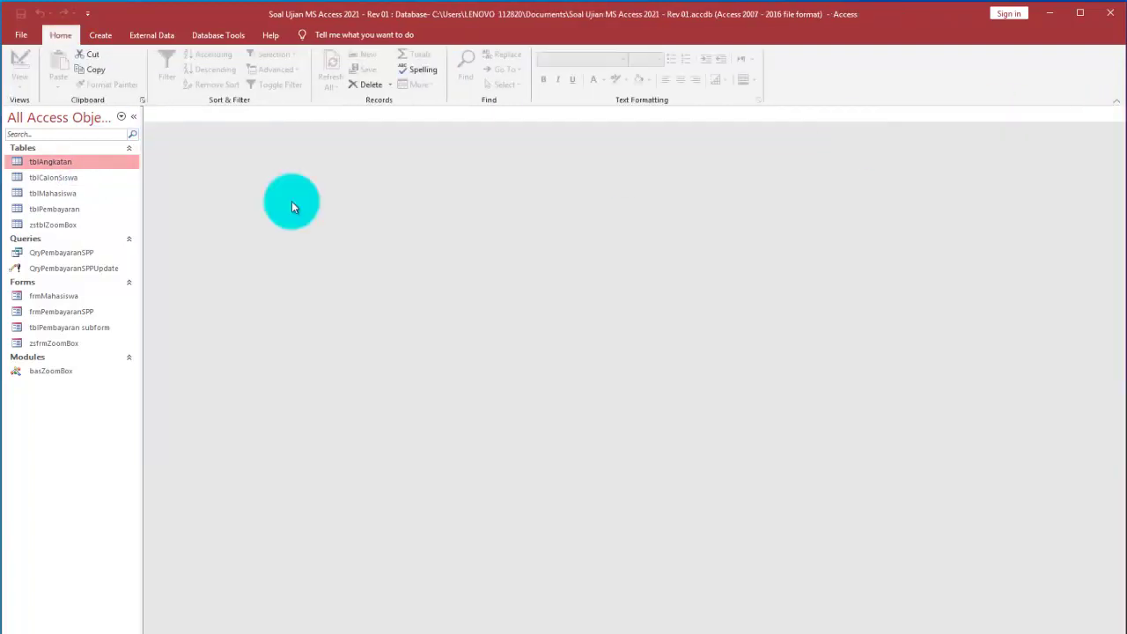
View the records of tblCalonSiswa and close the table
double_click(53, 177)
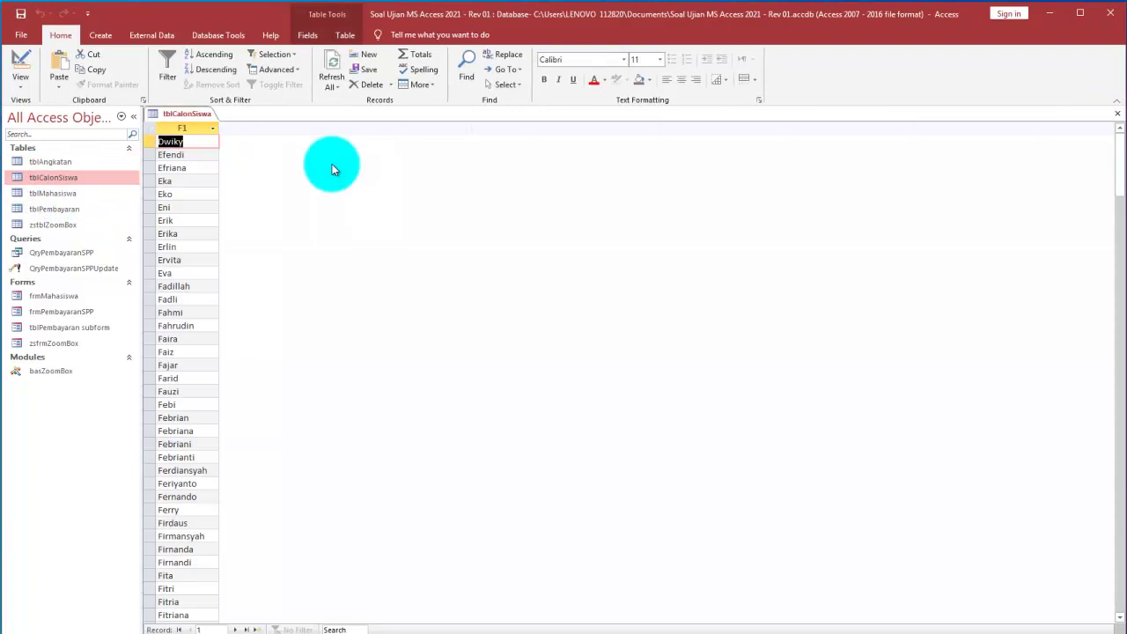
left_click(1116, 118)
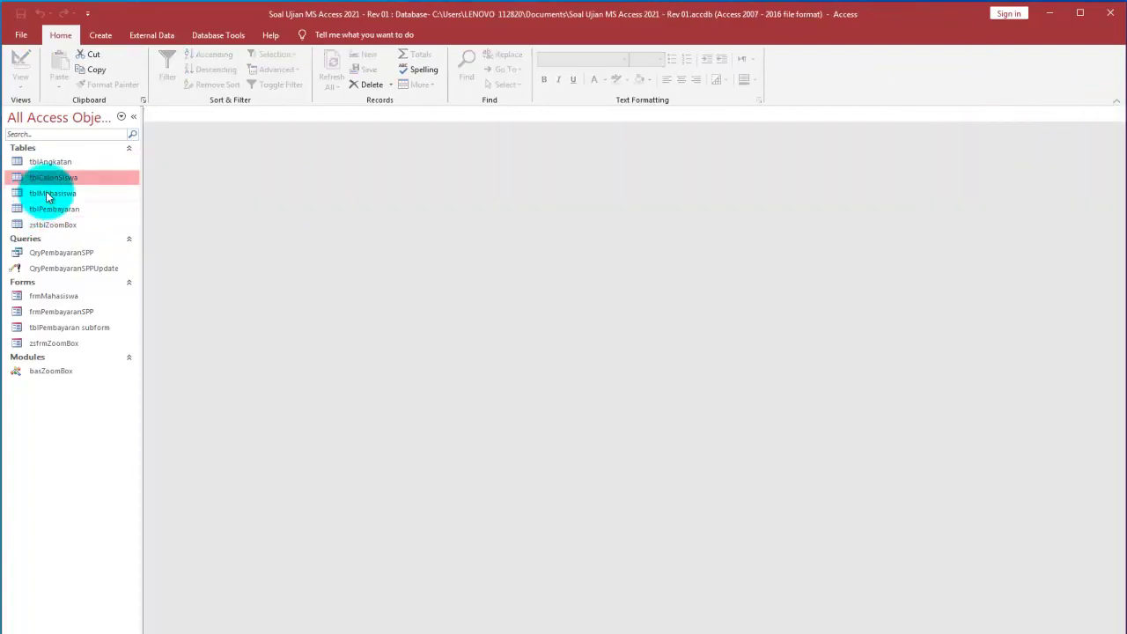
left_click(53, 164)
left_click(50, 178)
Open tblMahasiswa and inspect the related payment records of the first four students, collapsing those of the fourth and third
left_click(51, 195)
double_click(51, 195)
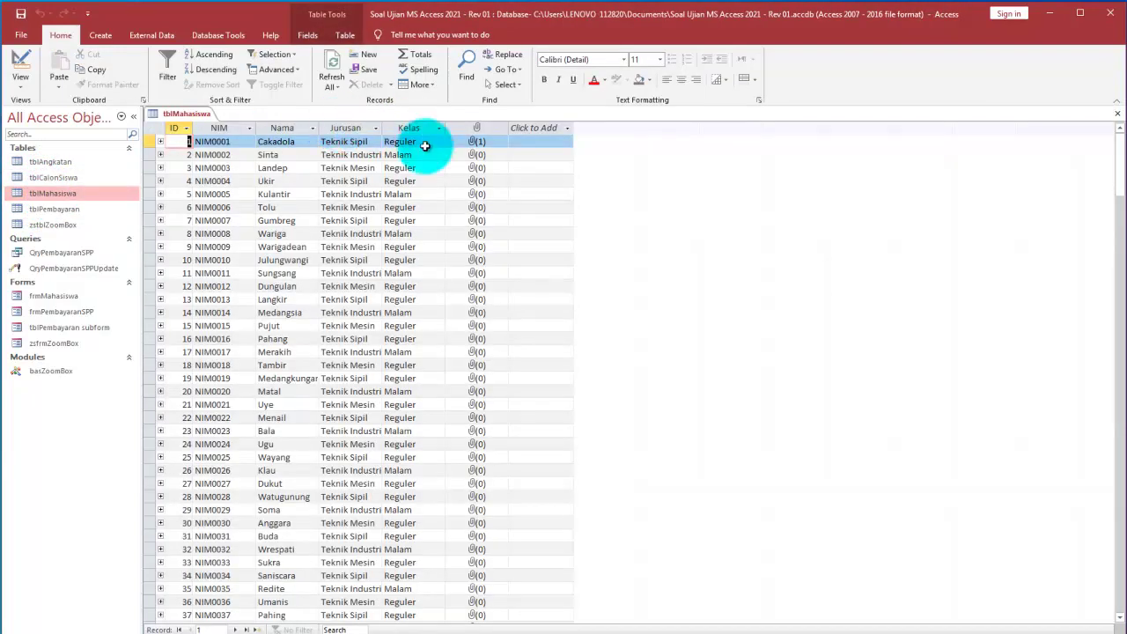
left_click(160, 142)
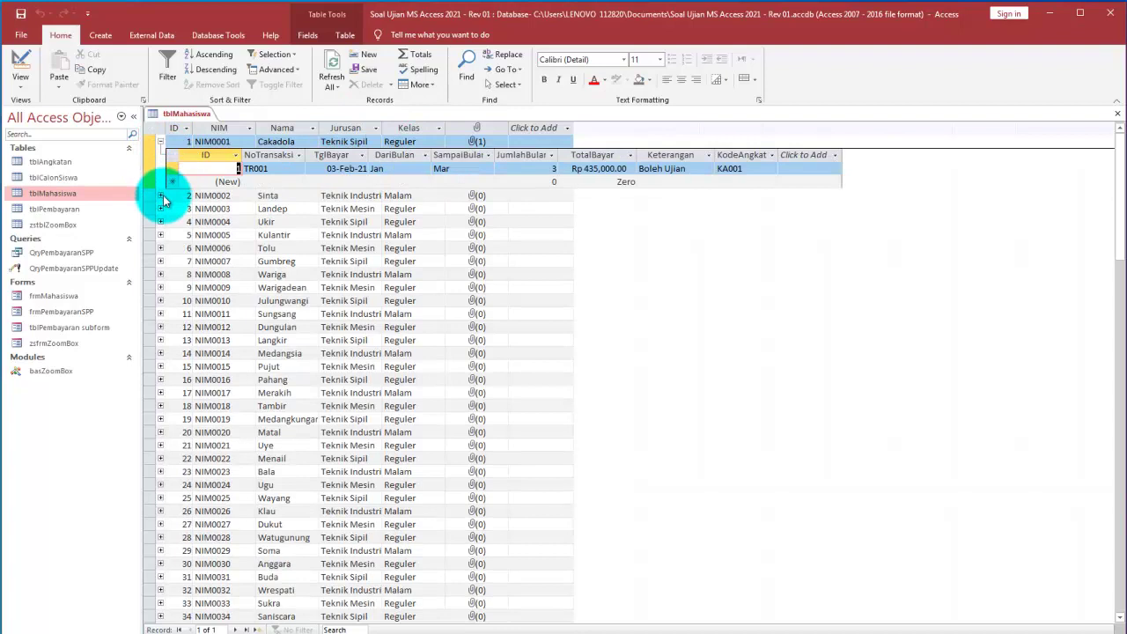
left_click(161, 195)
left_click(160, 250)
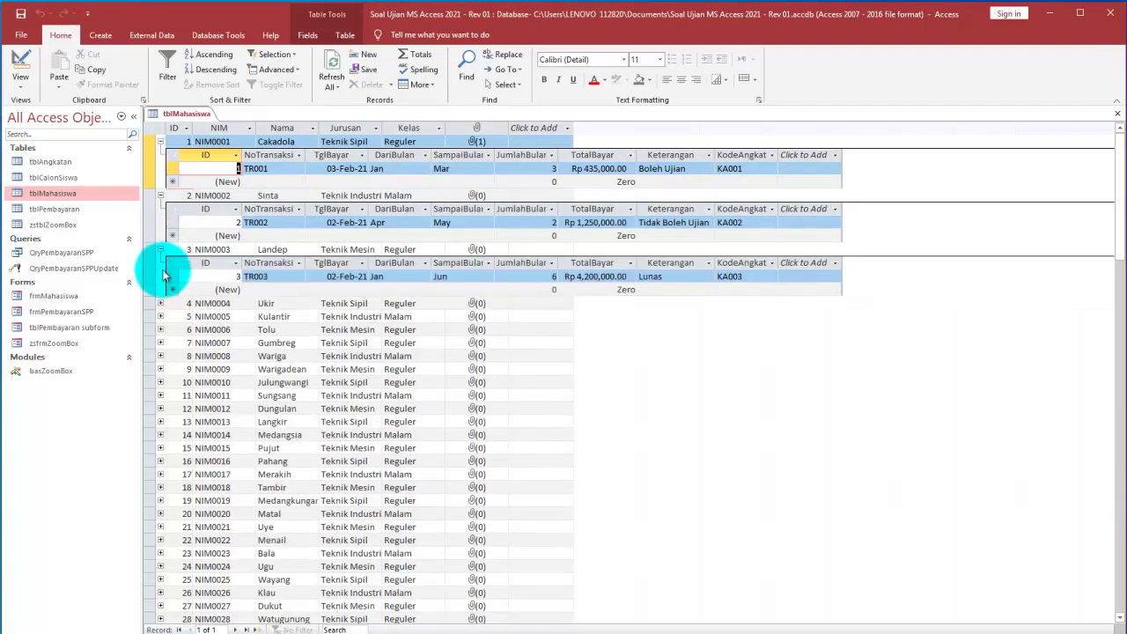
left_click(160, 304)
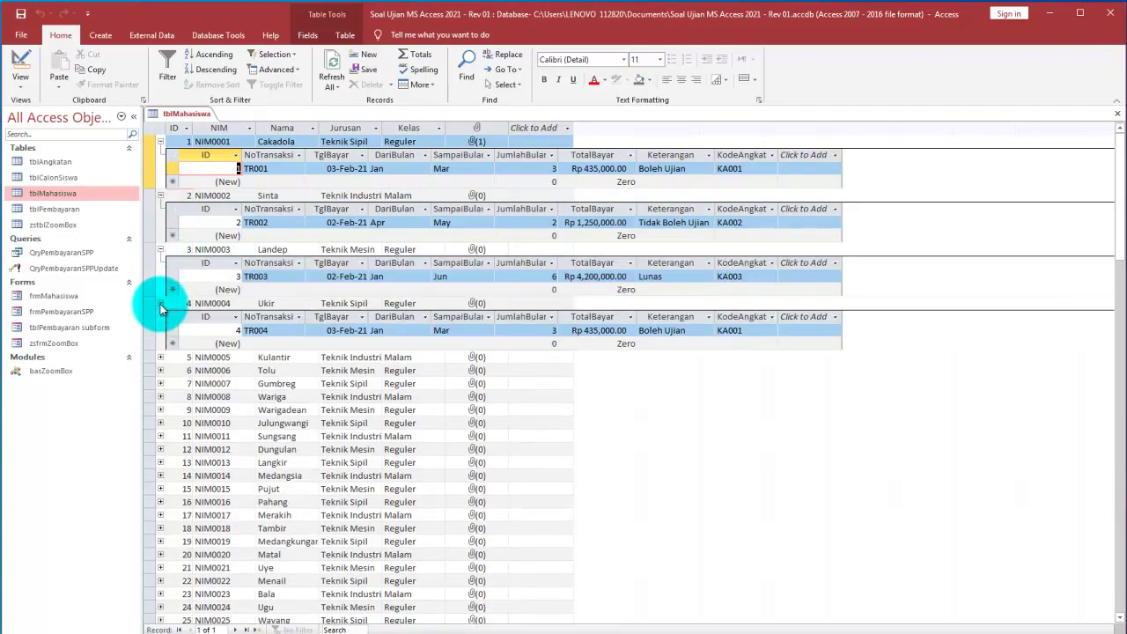
left_click(160, 303)
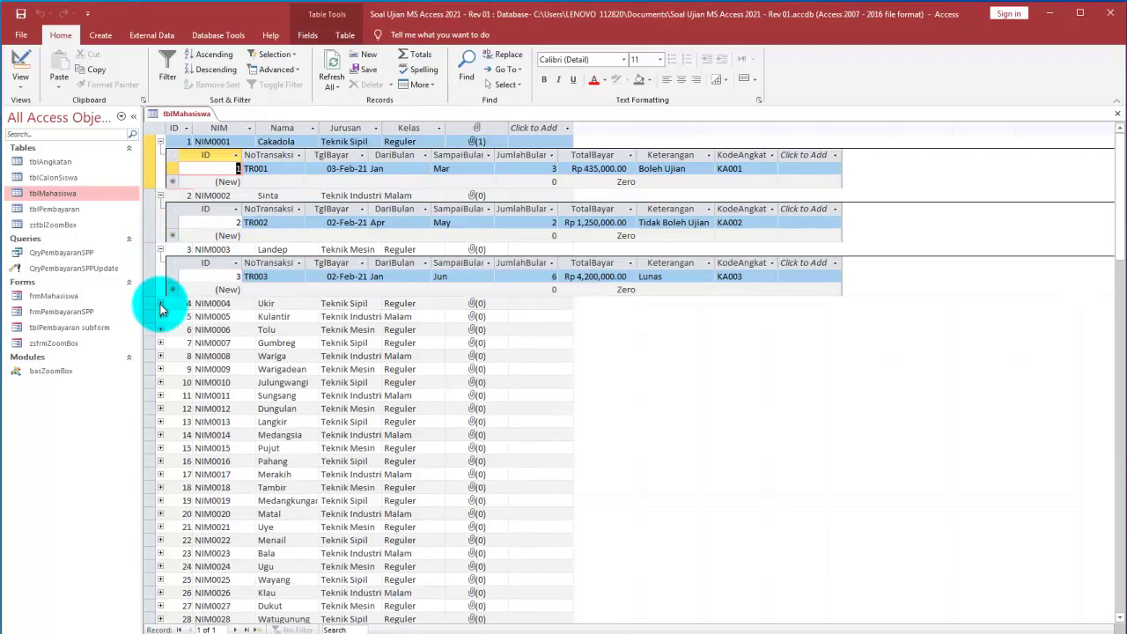
left_click(161, 250)
Show tblMahasiswa's design and mark the Primary Key command and NIM's key symbol with circles joined by a double arrow
left_click(22, 71)
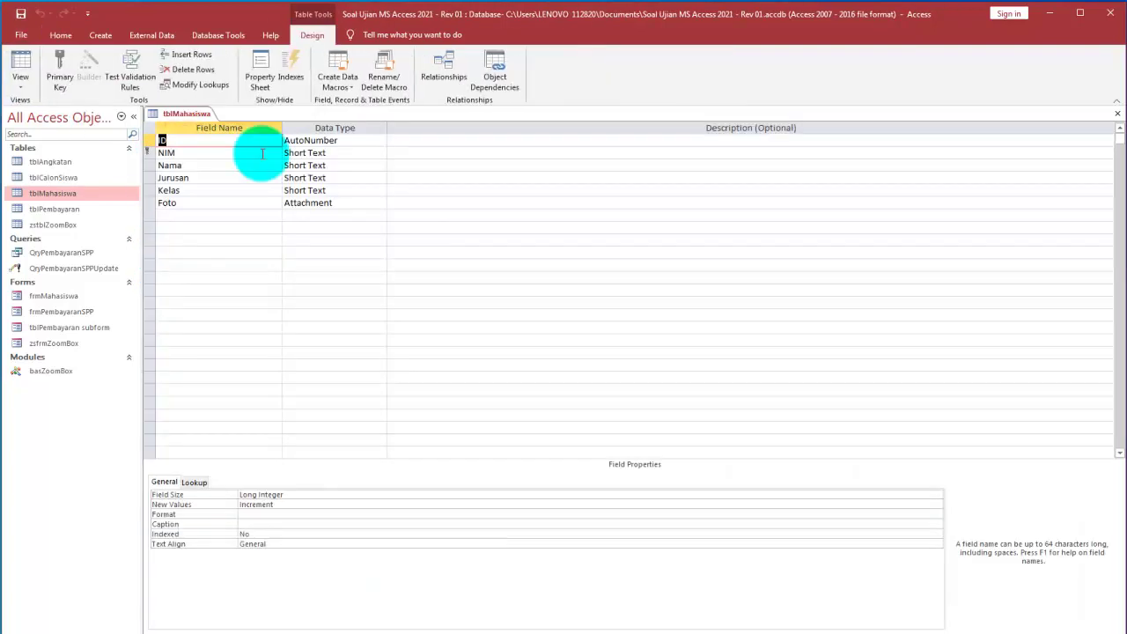
left_click(238, 154)
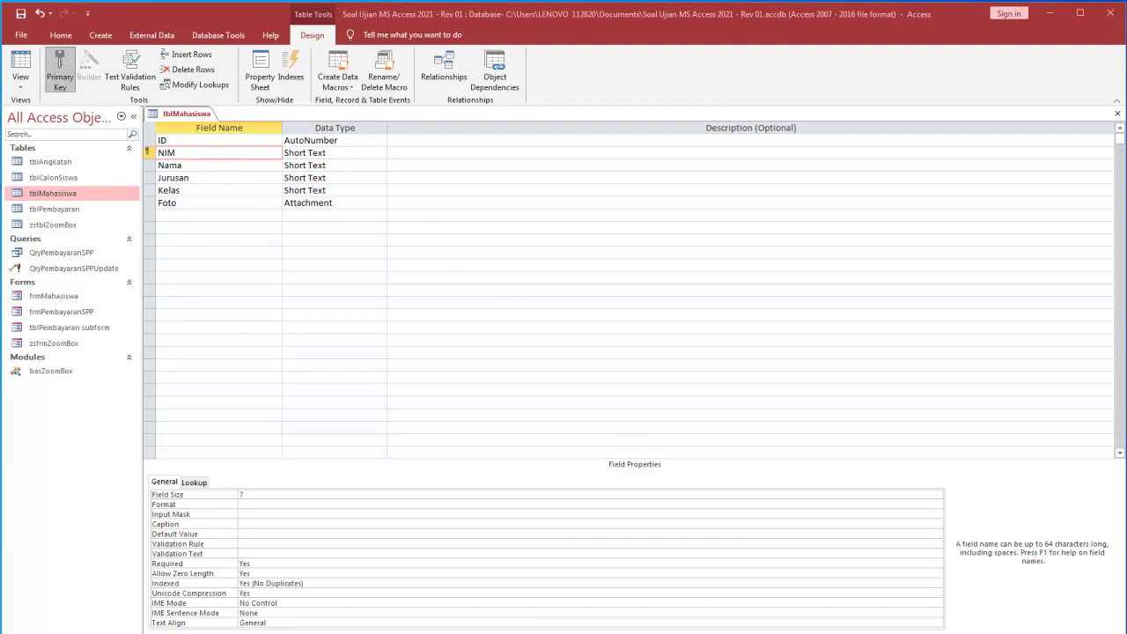
mouse_move(69, 37)
left_mouse_down()
mouse_move(48, 92)
mouse_move(75, 56)
left_mouse_up()
mouse_move(156, 141)
left_mouse_down()
mouse_move(141, 166)
mouse_move(160, 148)
mouse_move(151, 137)
left_mouse_up()
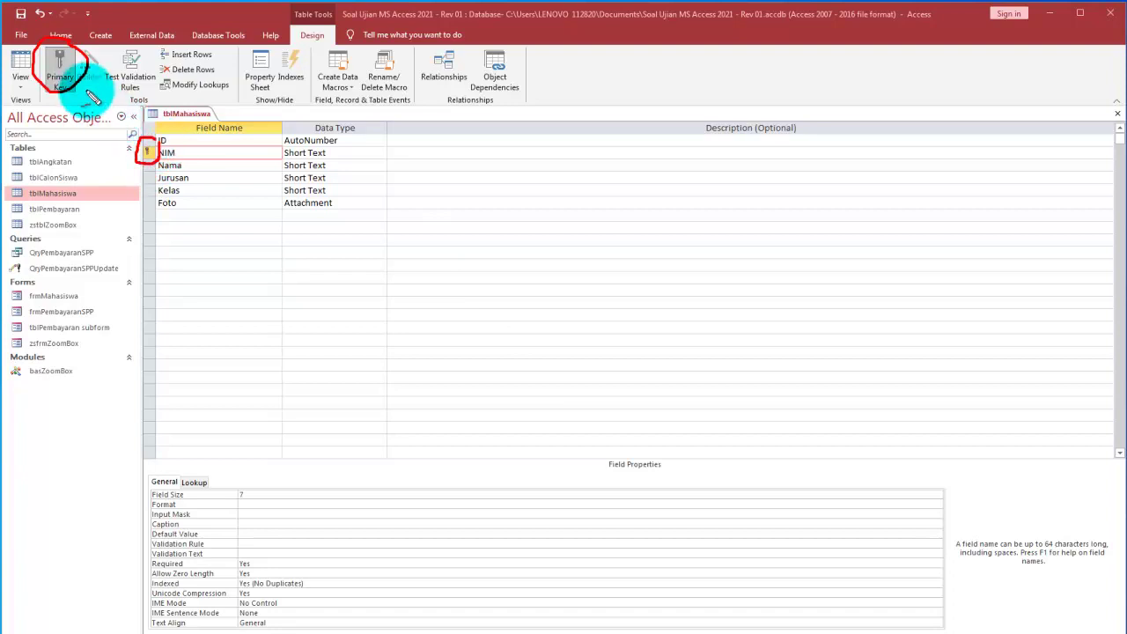
mouse_move(83, 88)
left_mouse_down()
mouse_move(132, 143)
mouse_move(133, 125)
left_mouse_up()
mouse_move(78, 102)
left_mouse_down()
mouse_move(81, 86)
mouse_move(99, 90)
left_mouse_up()
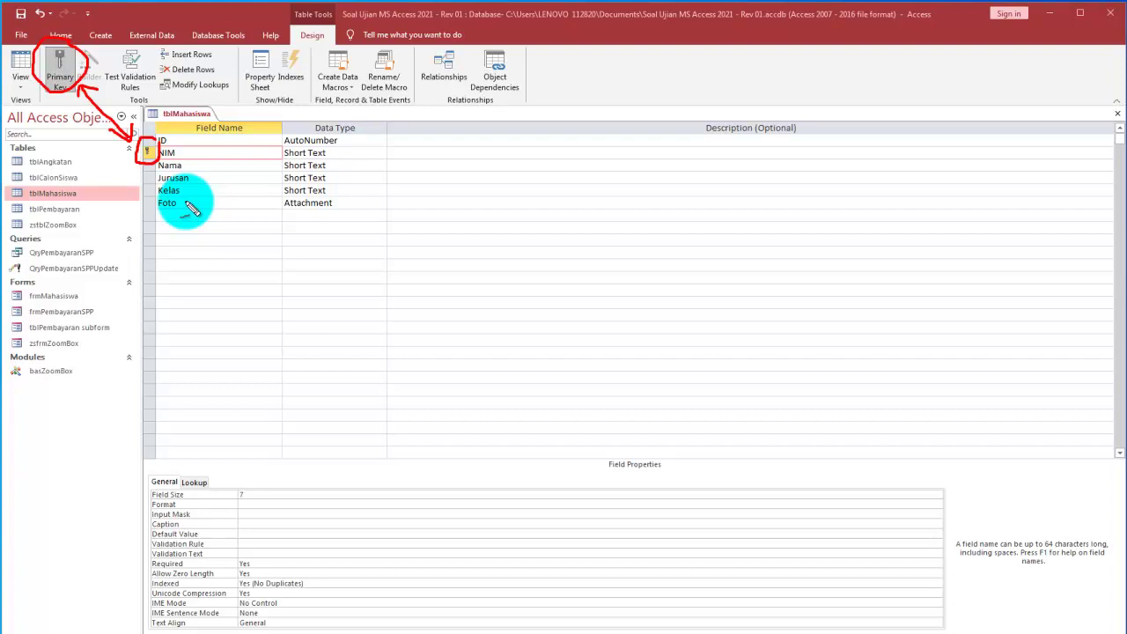
Draw check marks beside the Short Text types and circle the NIM and Foto field names in tblMahasiswa's design
left_click_drag(399, 161, 449, 155)
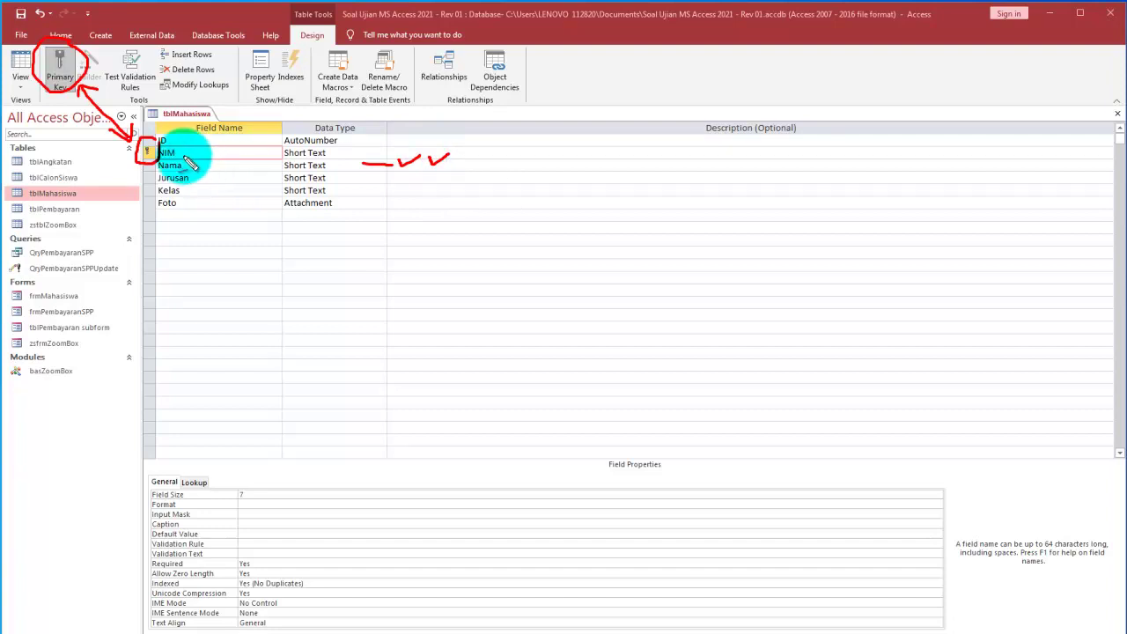
mouse_move(177, 149)
left_mouse_down()
mouse_move(156, 157)
mouse_move(150, 146)
mouse_move(182, 146)
left_mouse_up()
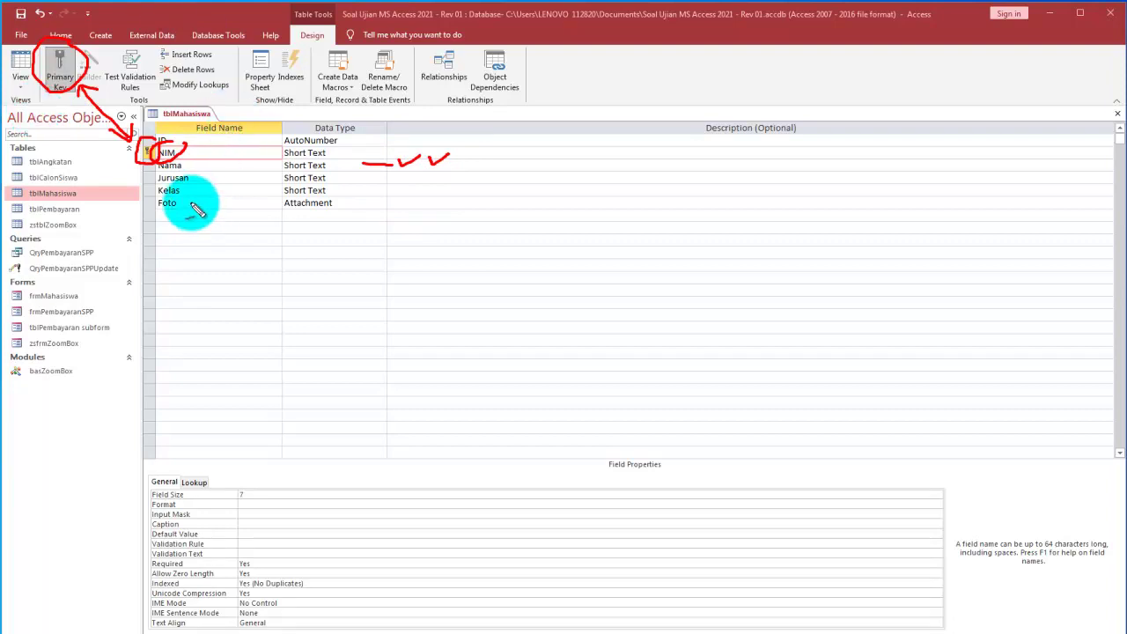
left_click_drag(161, 204, 166, 196)
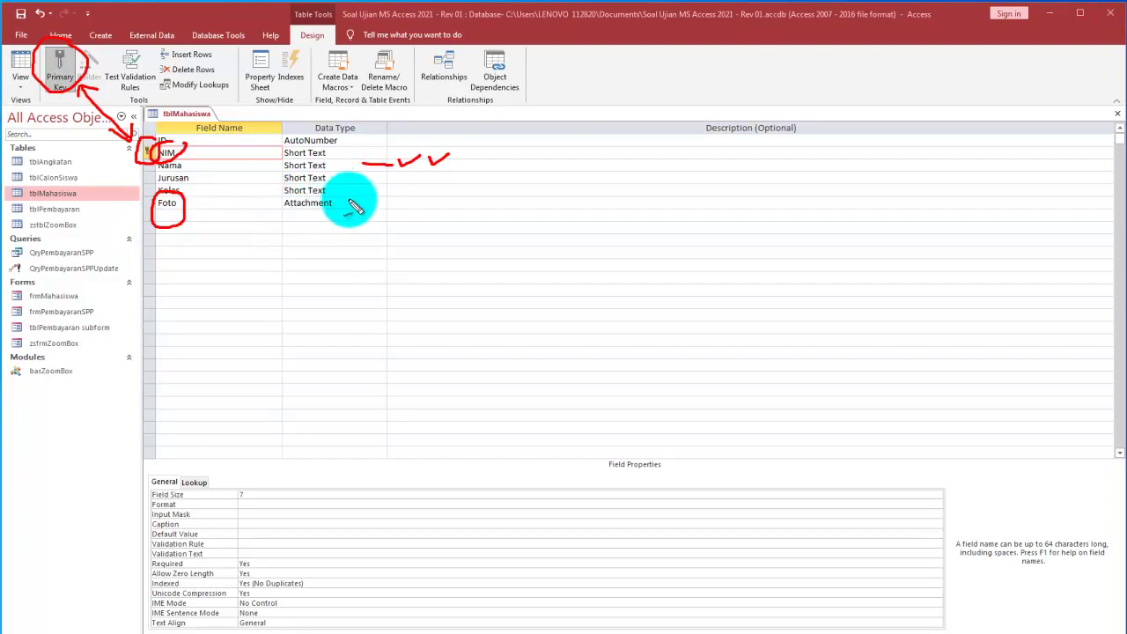
Circle the Data Type heading and Attachment, link them with an arrow, write Foto, W, Ex, PP and Access, and clear the annotations
left_click_drag(348, 204, 301, 199)
mouse_move(359, 126)
left_mouse_down()
mouse_move(311, 115)
mouse_move(359, 126)
mouse_move(349, 205)
left_mouse_up()
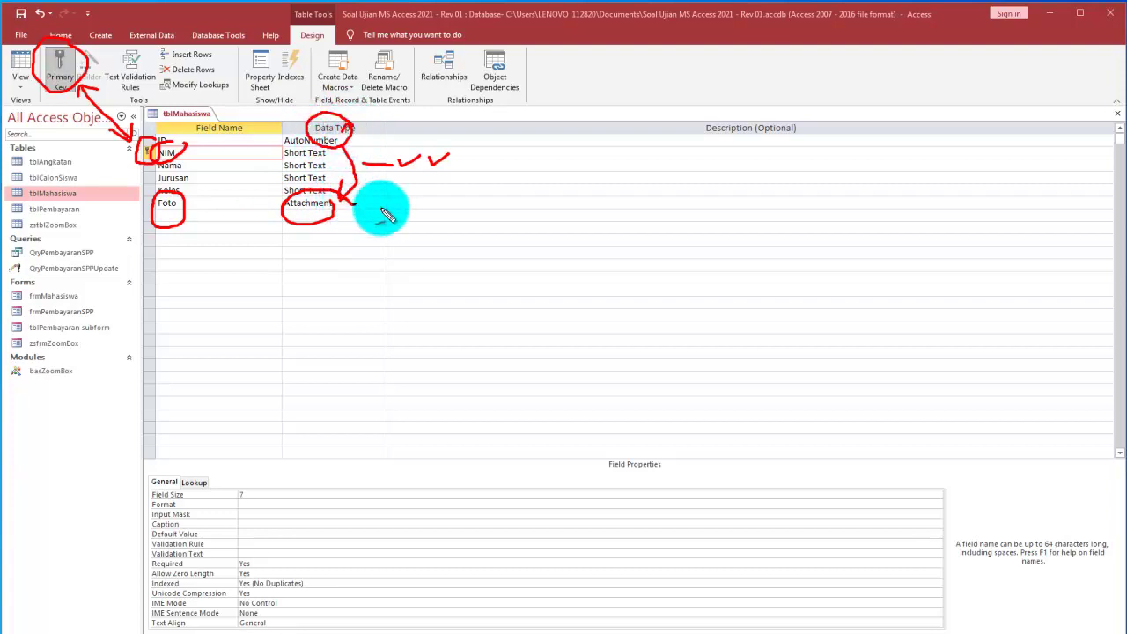
mouse_move(419, 195)
left_mouse_down()
mouse_move(426, 231)
mouse_move(447, 215)
mouse_move(461, 225)
left_mouse_up()
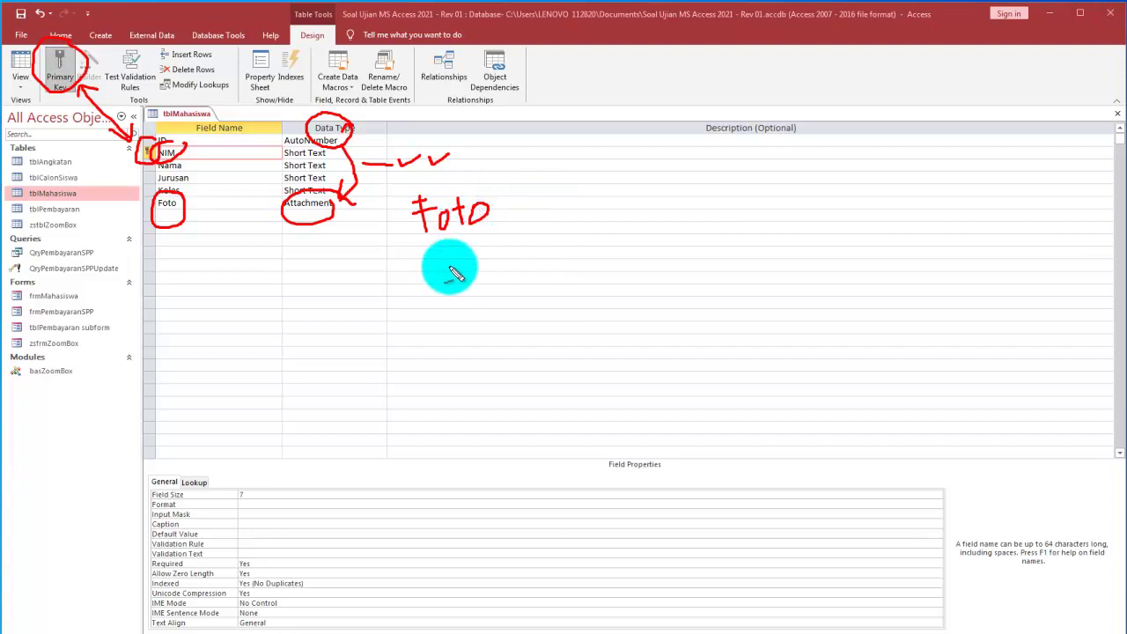
mouse_move(443, 262)
left_mouse_down()
mouse_move(461, 286)
mouse_move(476, 262)
left_mouse_up()
mouse_move(450, 310)
left_mouse_down()
mouse_move(447, 330)
mouse_move(469, 316)
mouse_move(464, 328)
mouse_move(504, 349)
mouse_move(468, 361)
left_mouse_up()
mouse_move(445, 409)
left_mouse_down()
mouse_move(449, 385)
mouse_move(470, 390)
mouse_move(483, 378)
mouse_move(480, 398)
left_mouse_up()
mouse_move(623, 271)
left_mouse_down()
mouse_move(641, 322)
mouse_move(604, 324)
mouse_move(704, 296)
mouse_move(735, 323)
mouse_move(696, 308)
mouse_move(732, 302)
mouse_move(728, 326)
mouse_move(719, 320)
left_mouse_up()
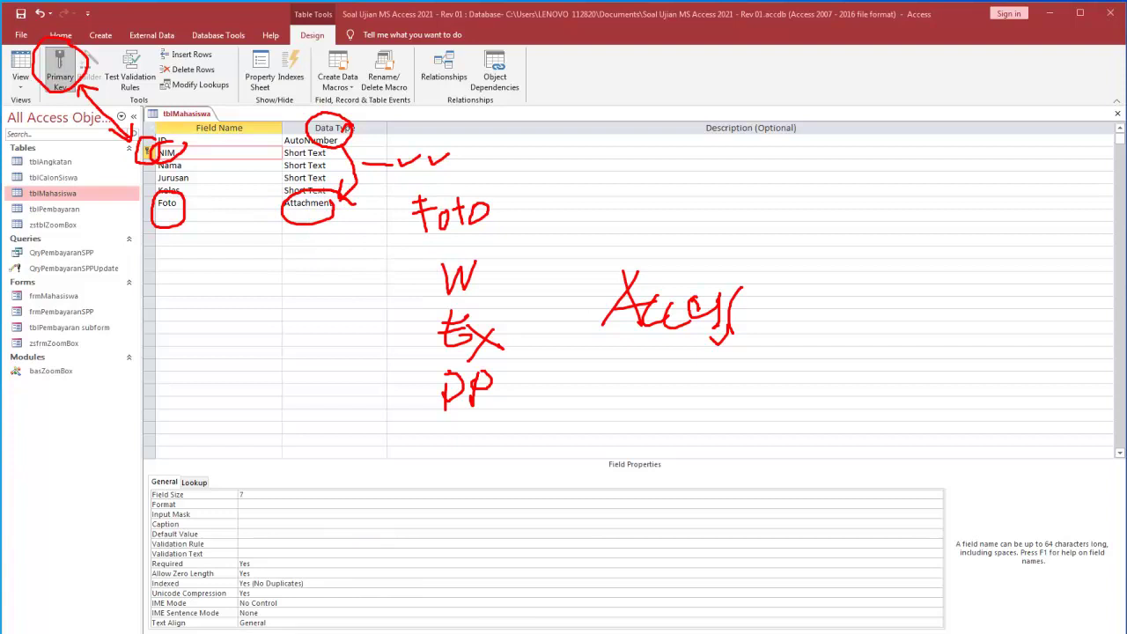
key("Escape")
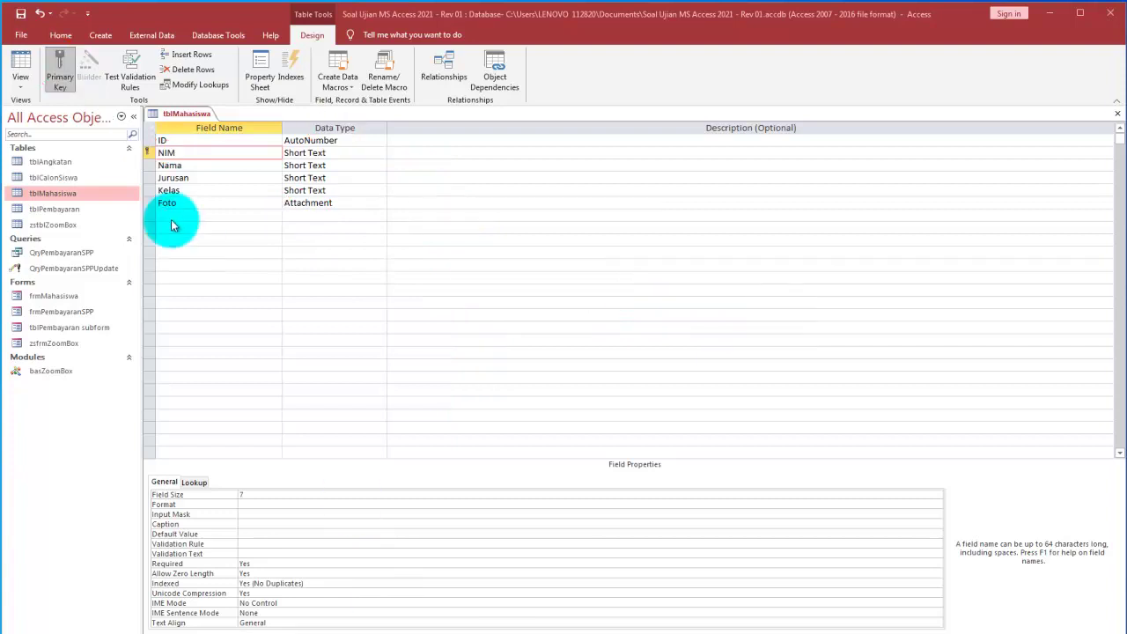
Close tblMahasiswa and show the design of tblPembayaran
left_click(1118, 114)
left_click(583, 386)
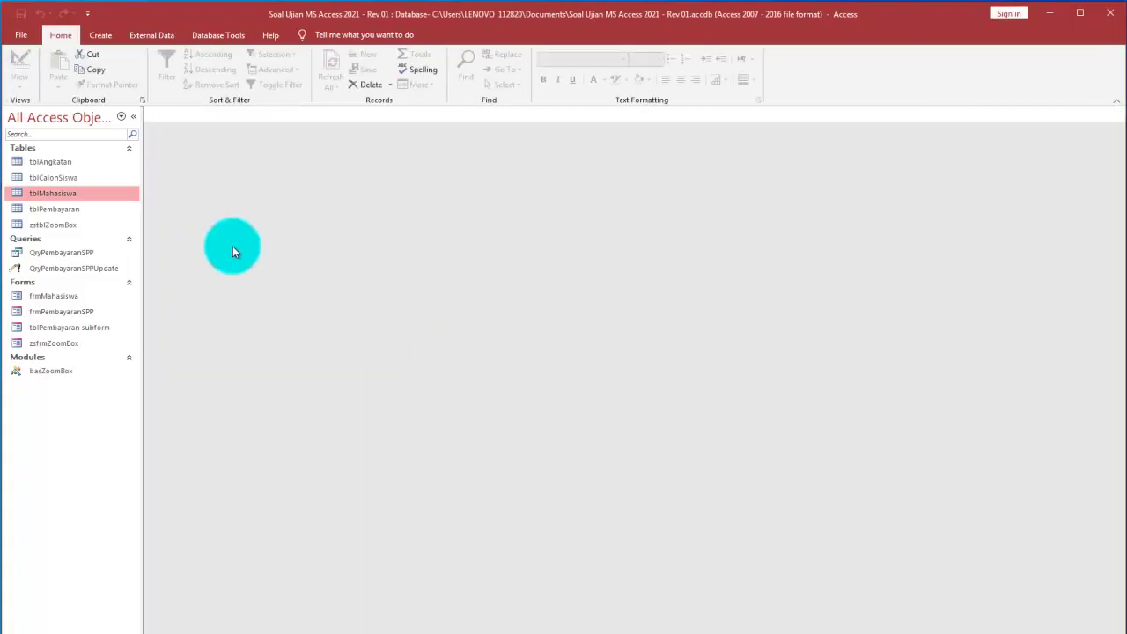
double_click(74, 211)
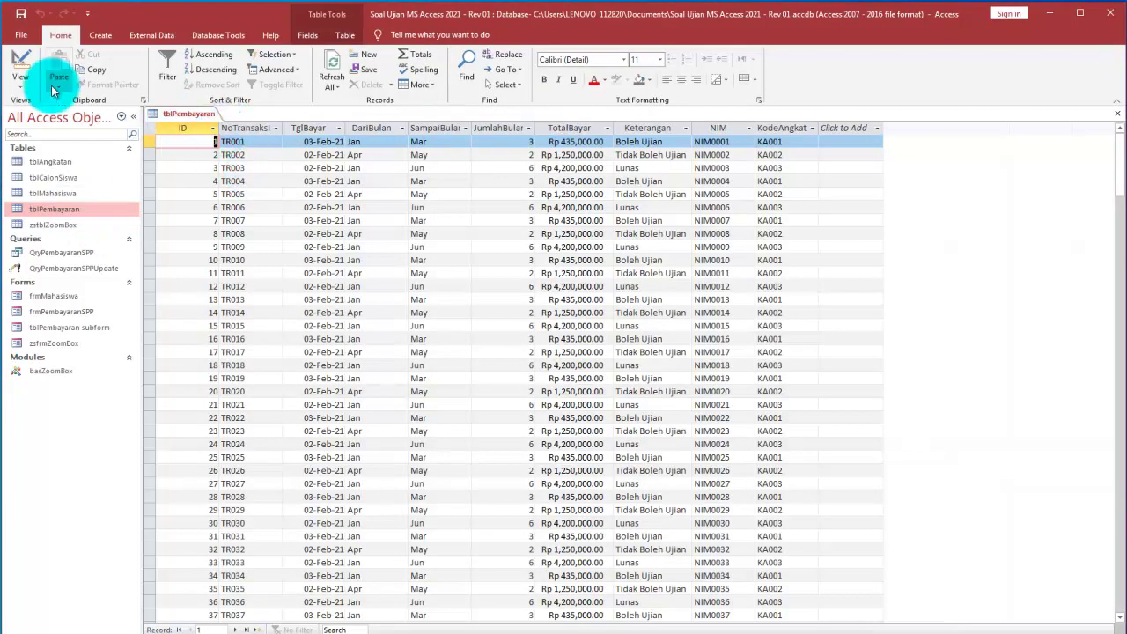
left_click(24, 65)
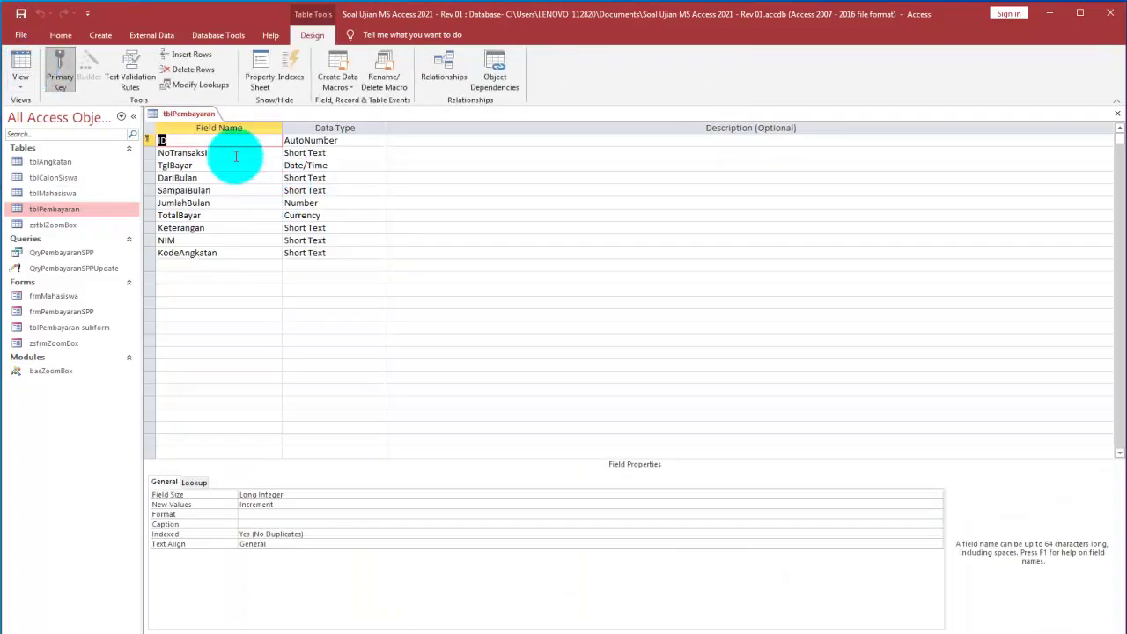
Set the Format property of TglBayar to dd-mmm-yyyy;;;"N/A" and show the records of tblPembayaran
left_click(246, 153)
left_click(224, 191)
left_click(344, 165)
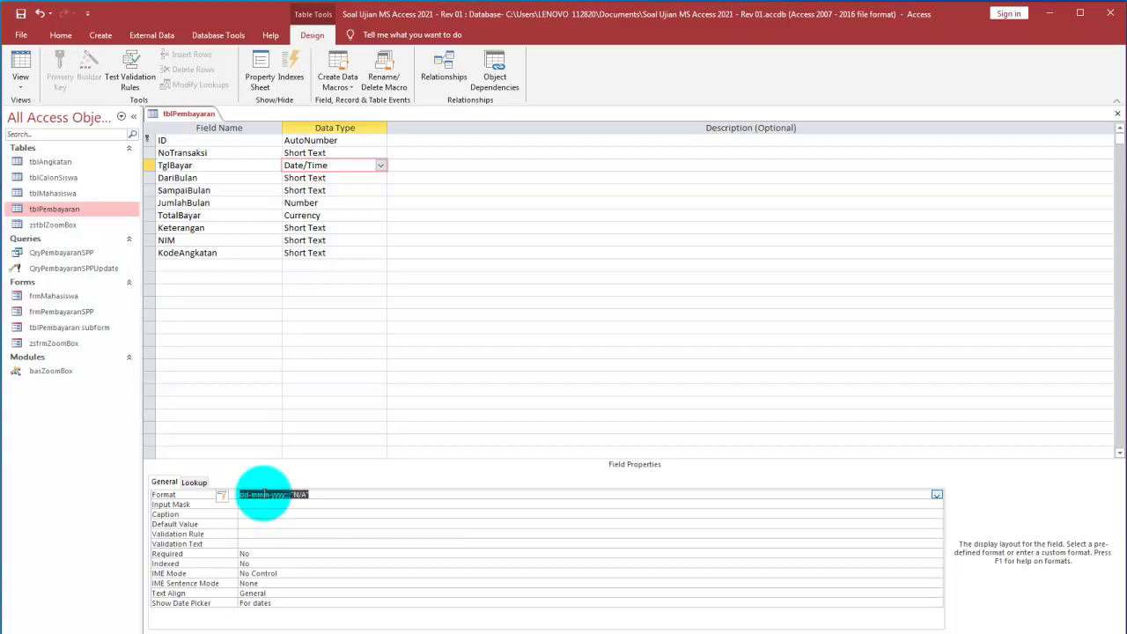
left_click(24, 57)
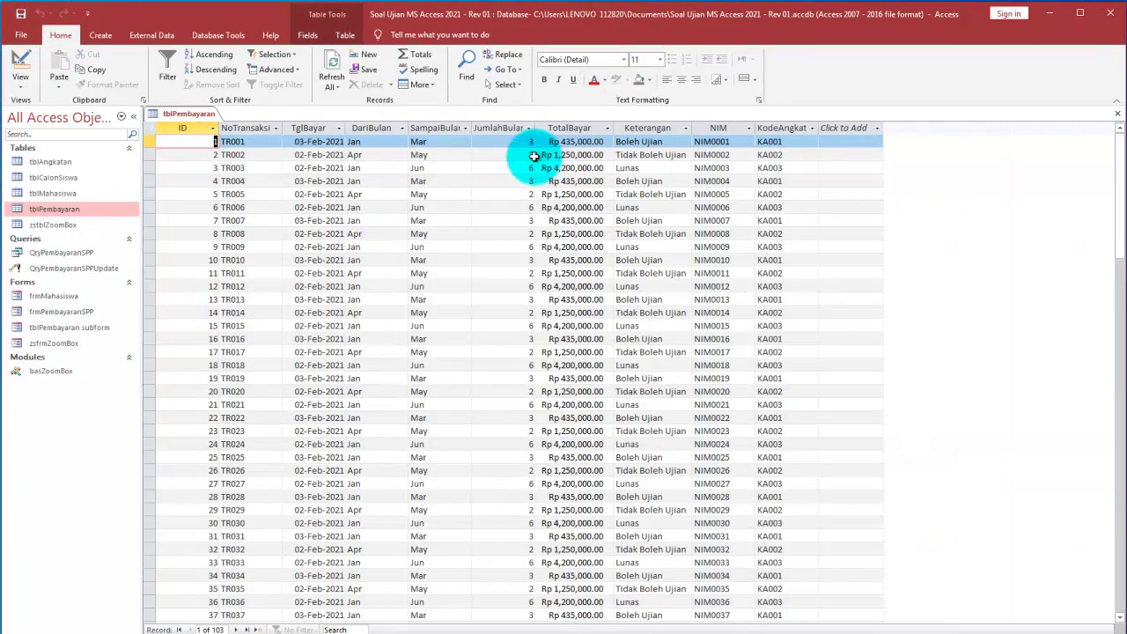
Clear the TglBayar date of record TR001 to test the format, and restore it to 03-Feb-2021
left_click(296, 142)
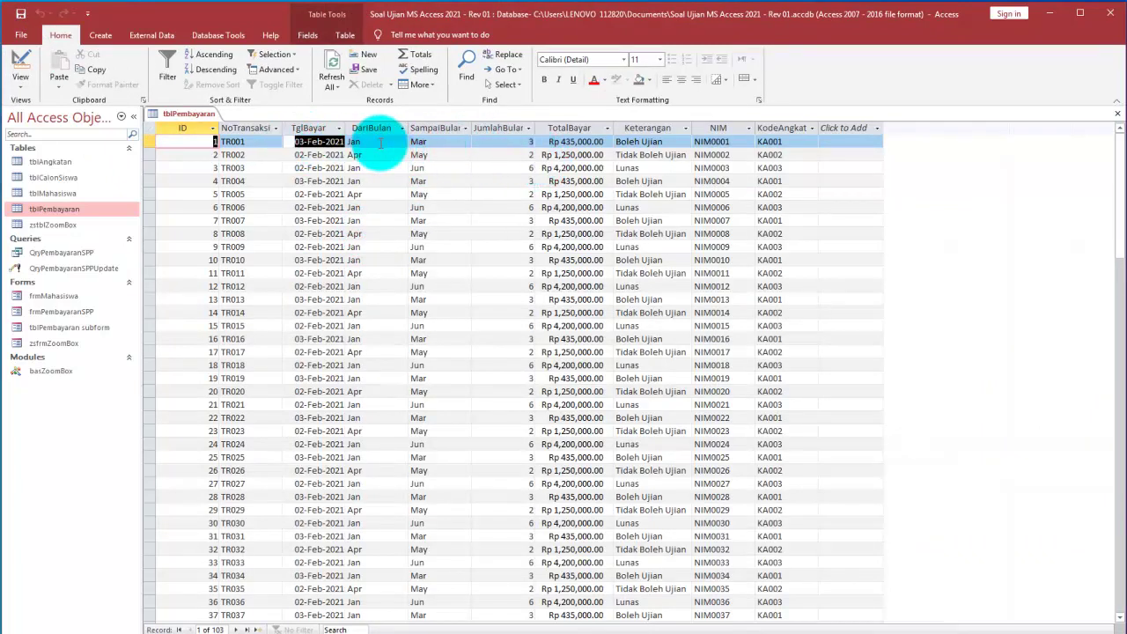
key("Delete")
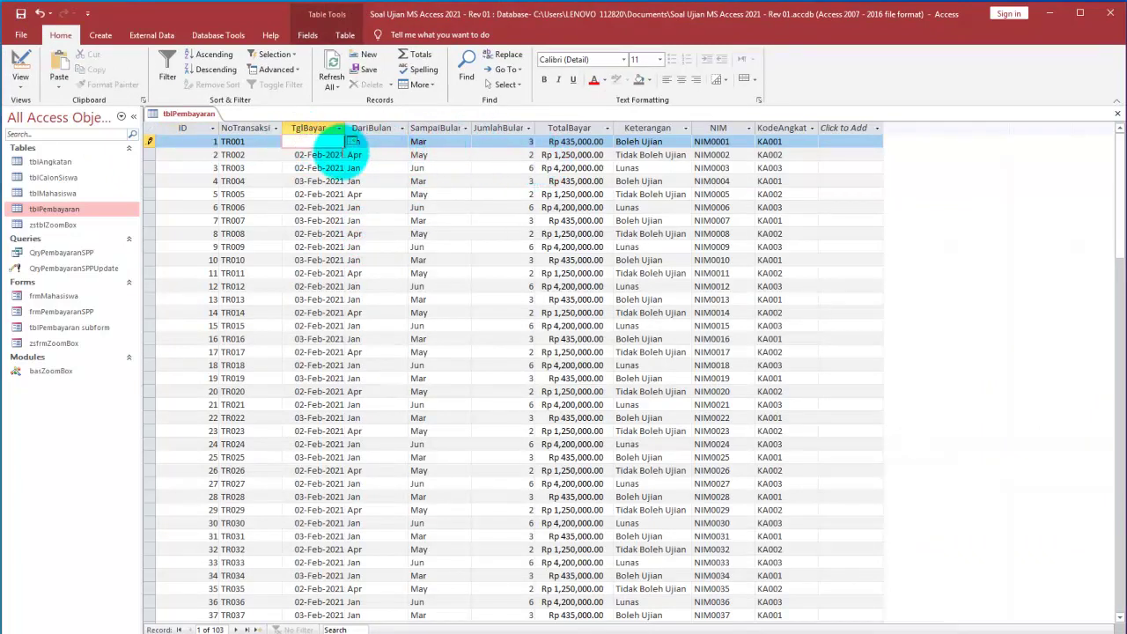
left_click(376, 155)
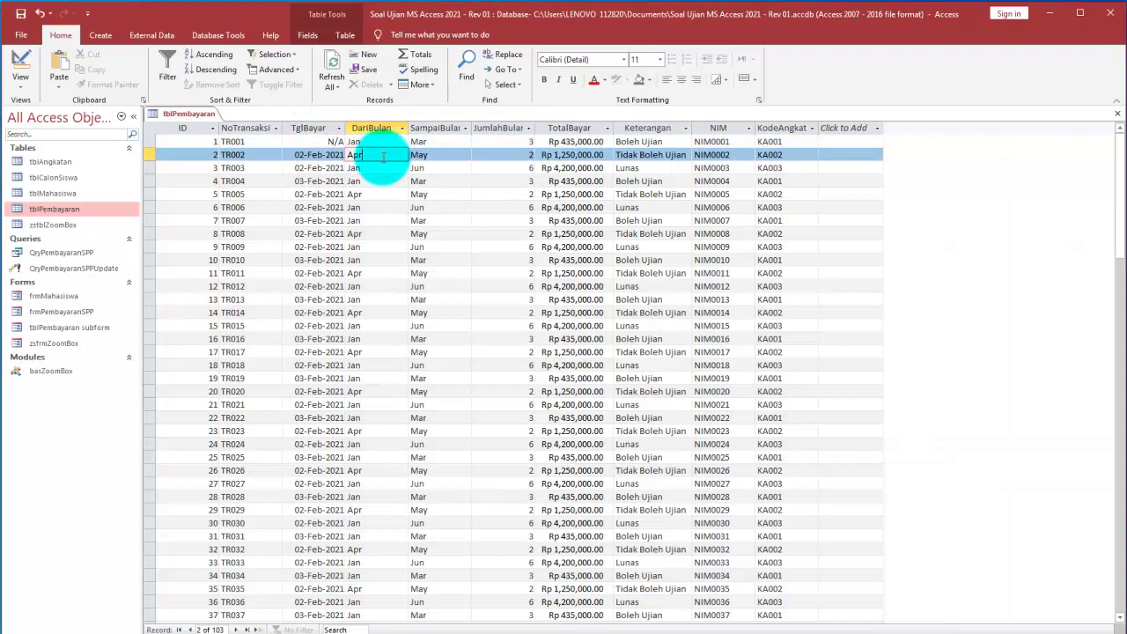
left_click(310, 142)
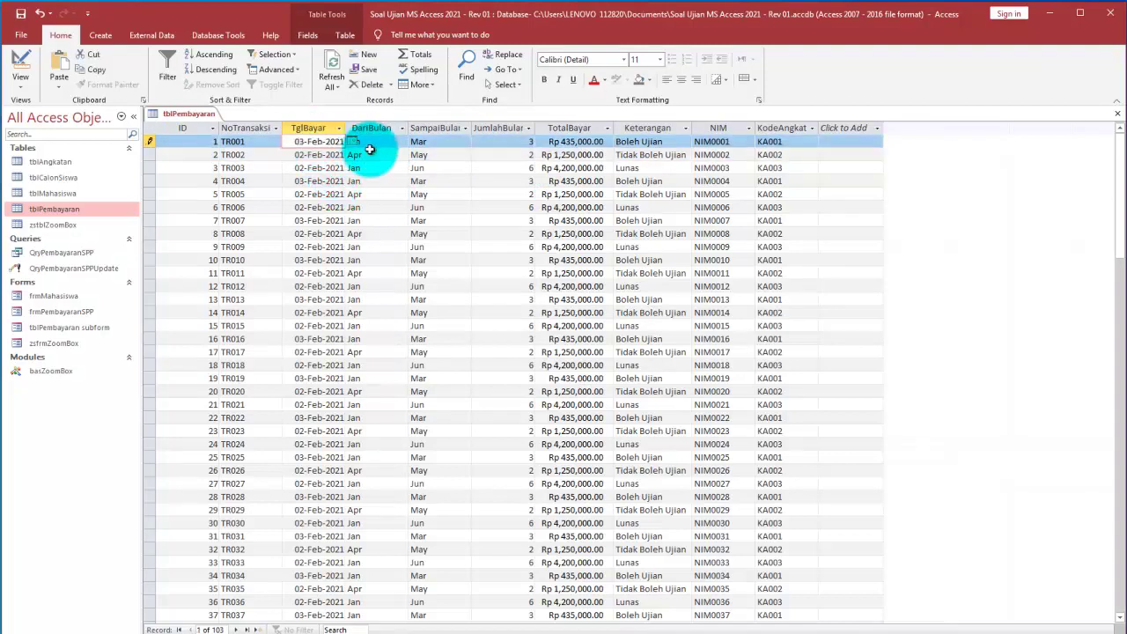
left_click(361, 155)
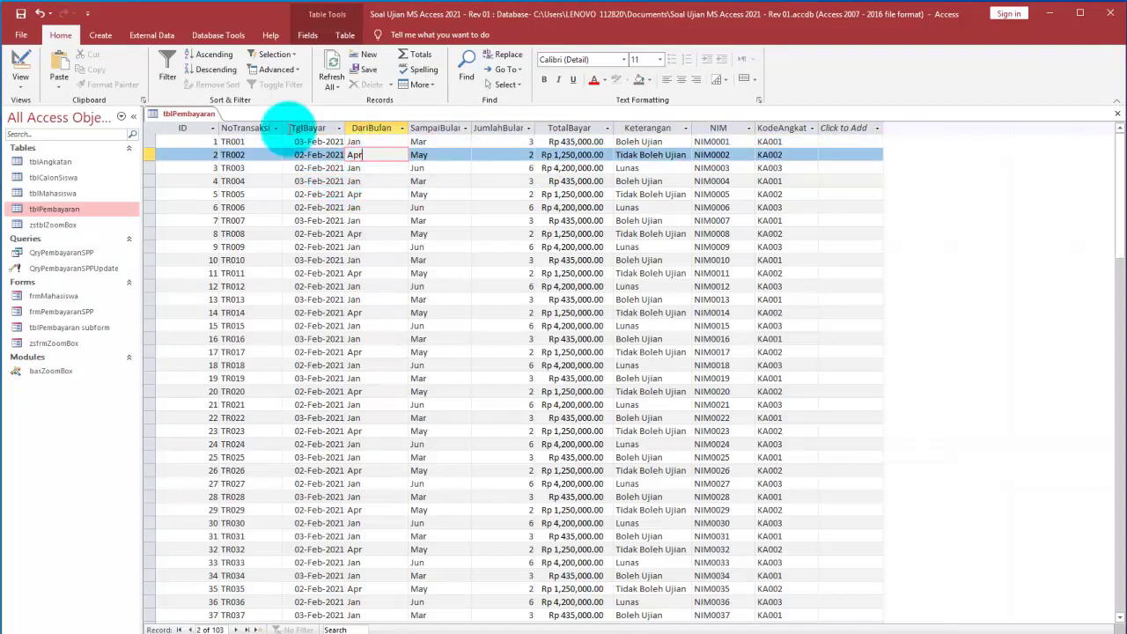
Show TglBayar's Format property in tblPembayaran's design and select its text
left_click(20, 66)
left_click(340, 494)
left_click_drag(287, 482, 231, 471)
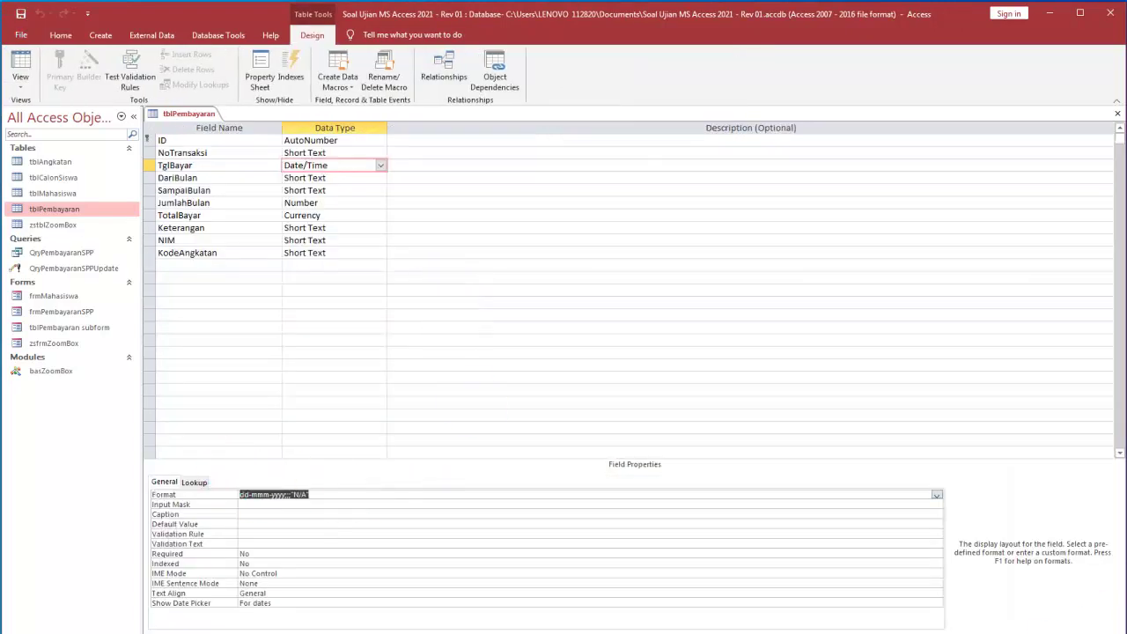
Switch to Notepad, highlight the semicolons and the dd-mmm-yyyy part of the date format code, and minimize the window
key("alt+Tab")
left_click(724, 414)
left_click(987, 338)
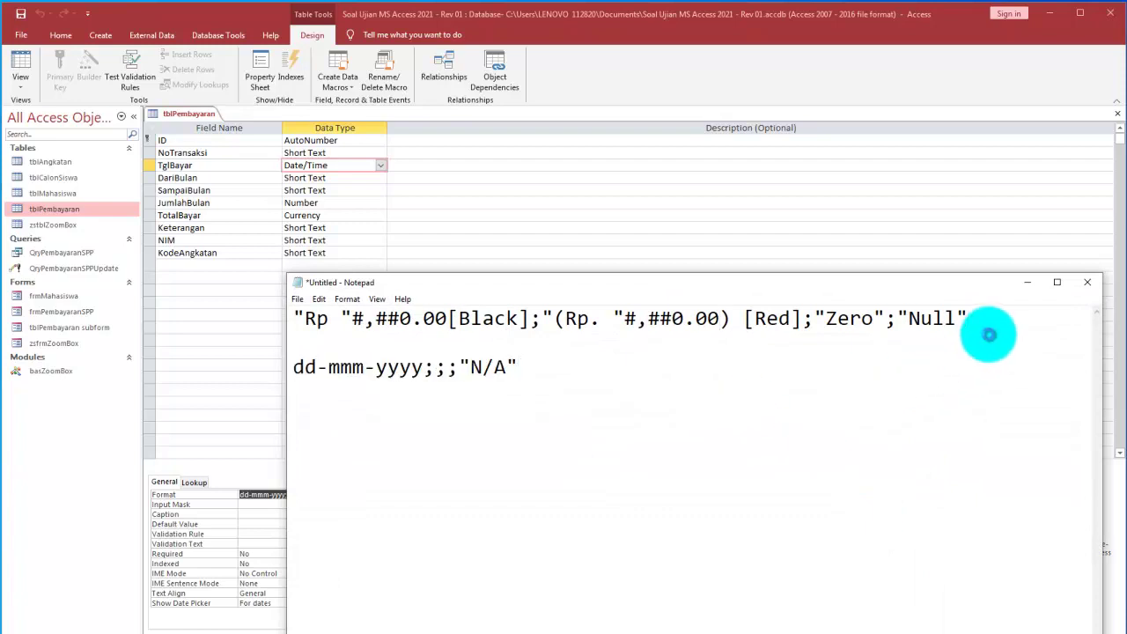
left_click(702, 382)
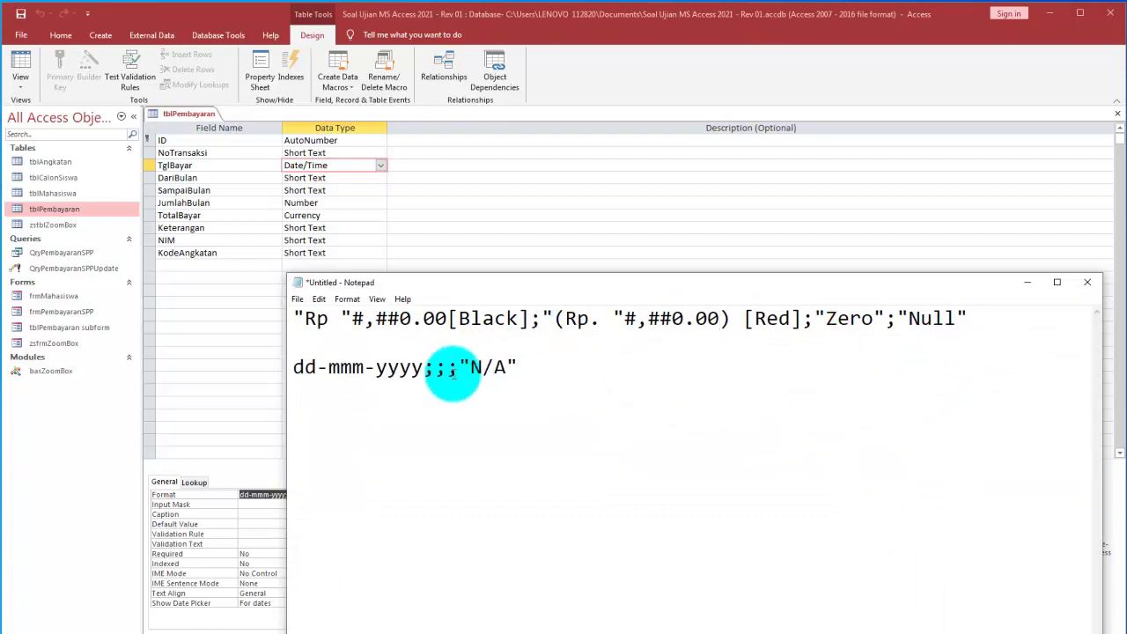
left_click_drag(424, 370, 458, 370)
left_click(526, 366)
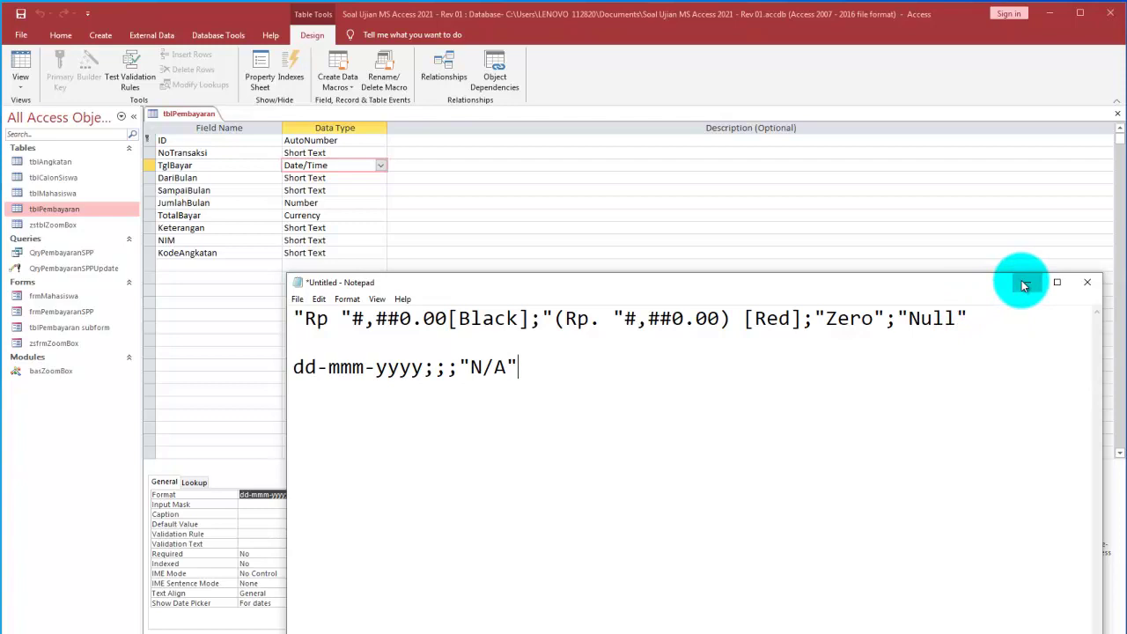
left_click_drag(429, 367, 295, 366)
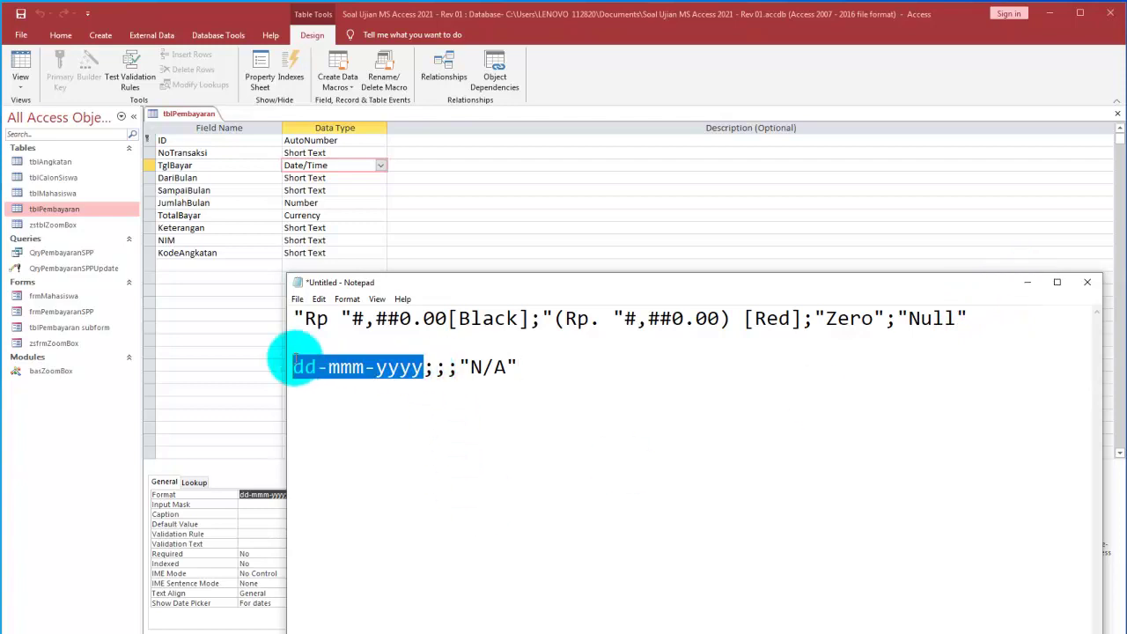
left_click(527, 370)
left_click(1025, 283)
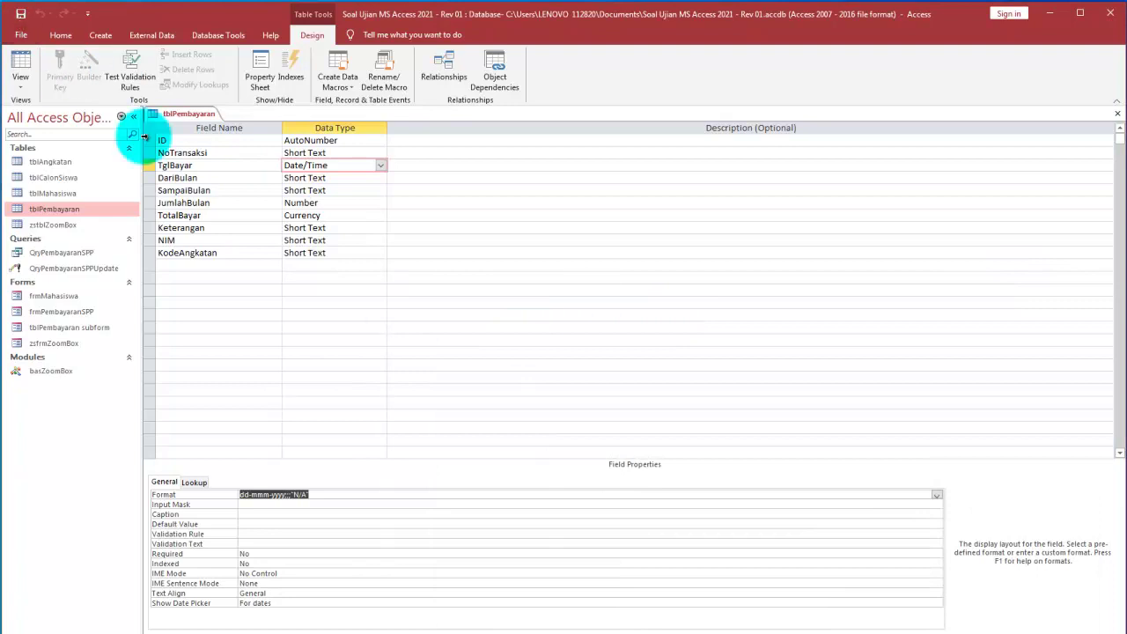
Inspect the TotalBayar, Keterangan and NIM fields in tblPembayaran's design, and return to its records
left_click(326, 216)
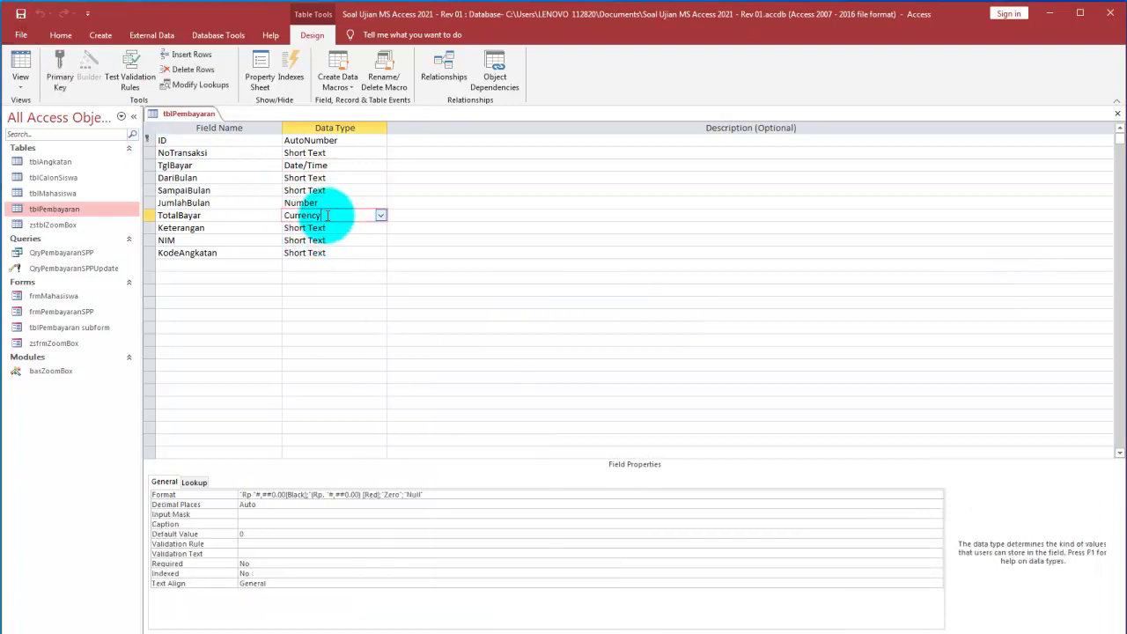
left_click(233, 228)
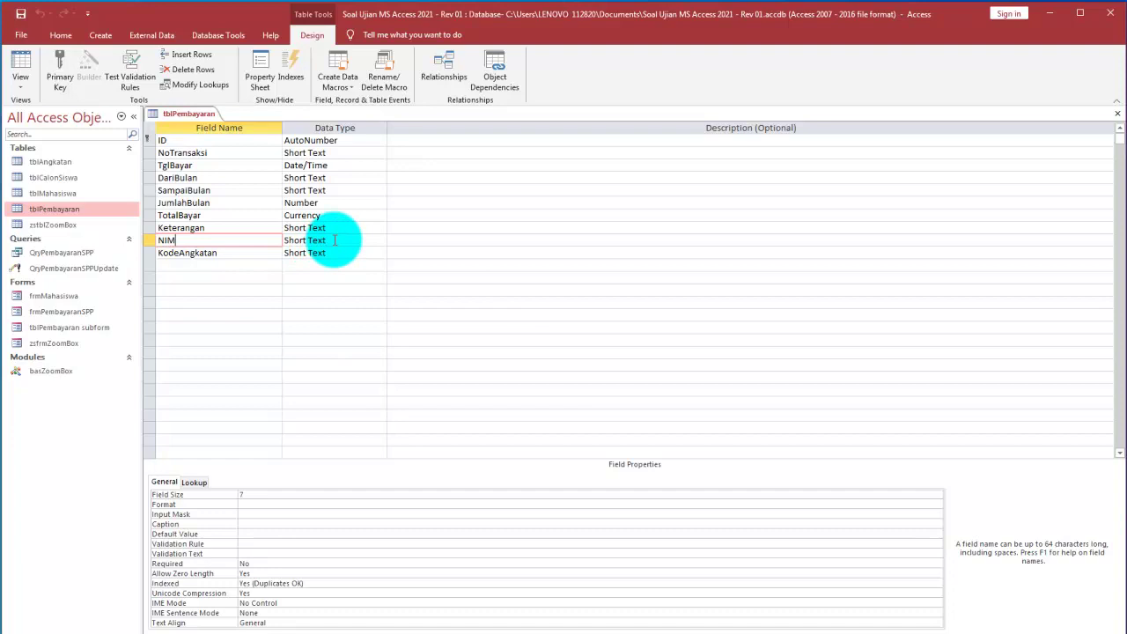
left_click(27, 70)
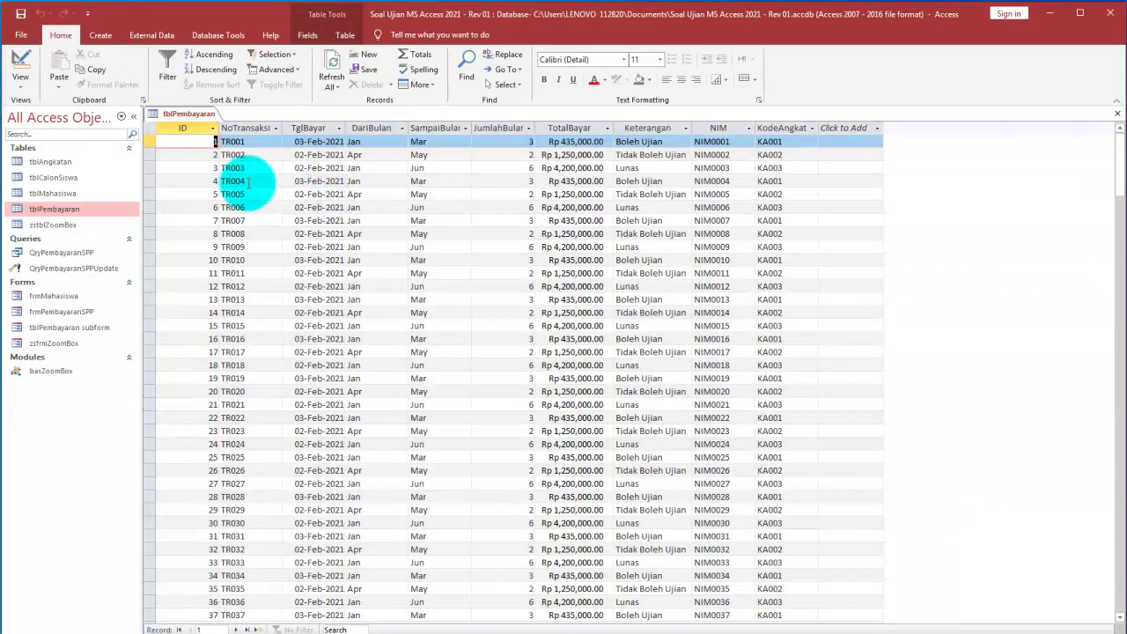
Fit the ID column to its contents and highlight the TotalBayar and Keterangan columns of tblPembayaran
double_click(216, 126)
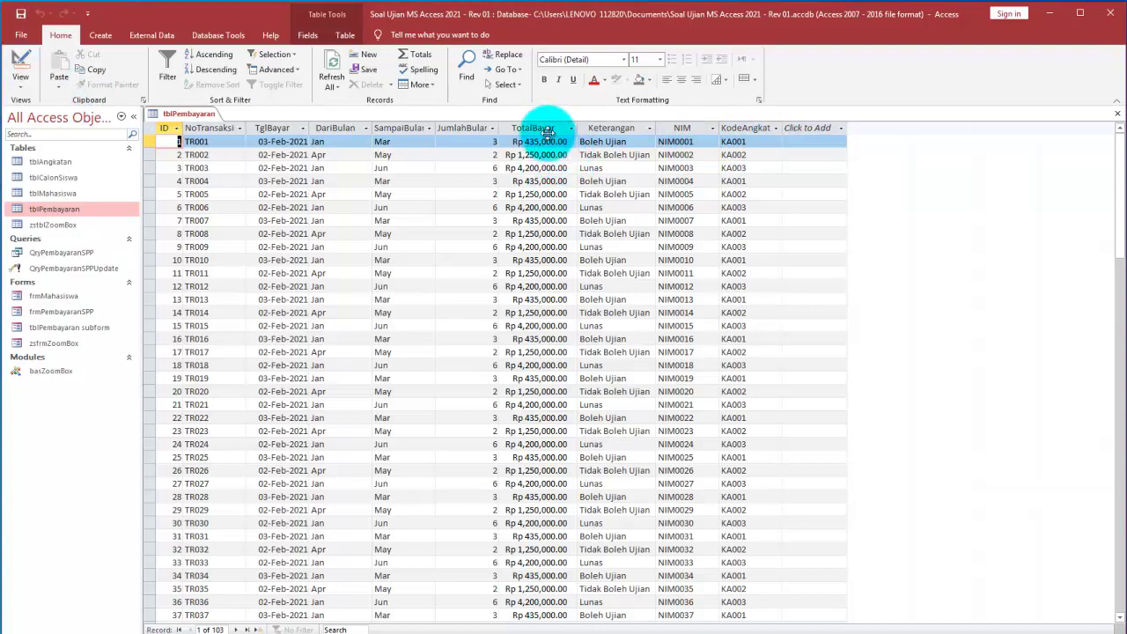
left_click_drag(539, 130, 607, 128)
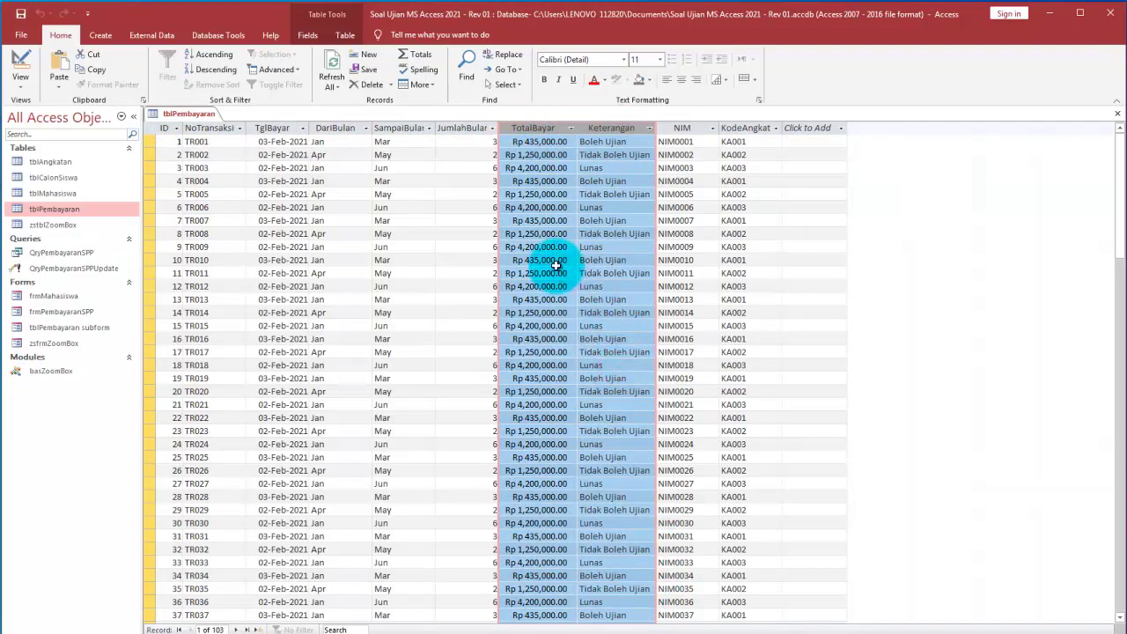
left_click_drag(541, 273, 541, 260)
left_click(552, 130)
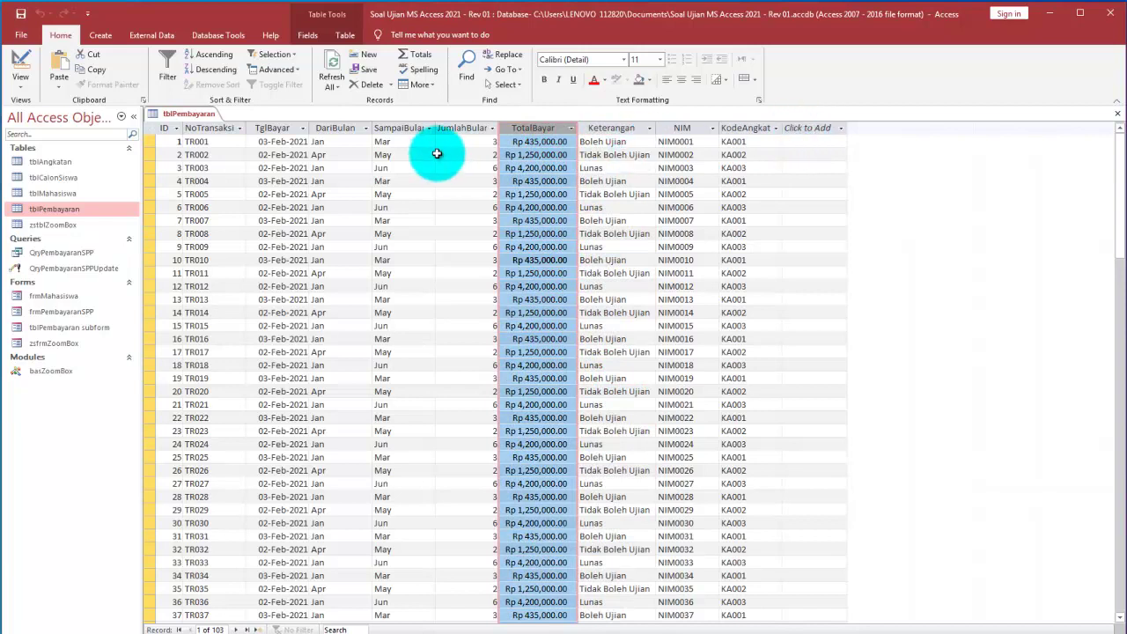
Add a blank field after KodeAngkatan in tblPembayaran
left_click(801, 129)
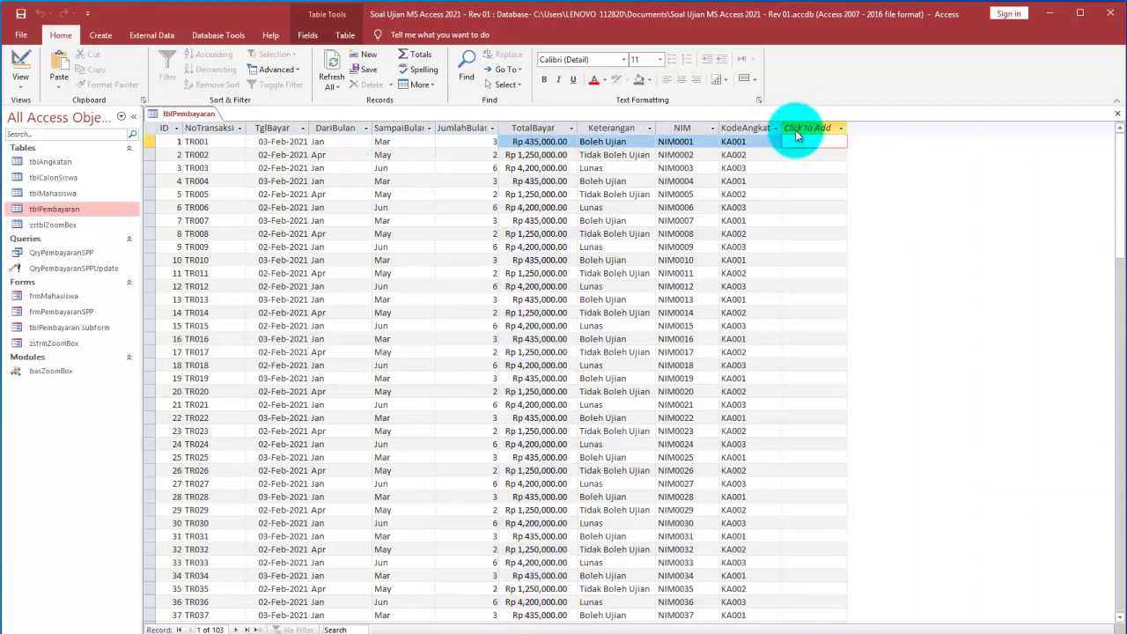
left_click(795, 130)
left_click(801, 130)
left_click(803, 129)
left_click(807, 143)
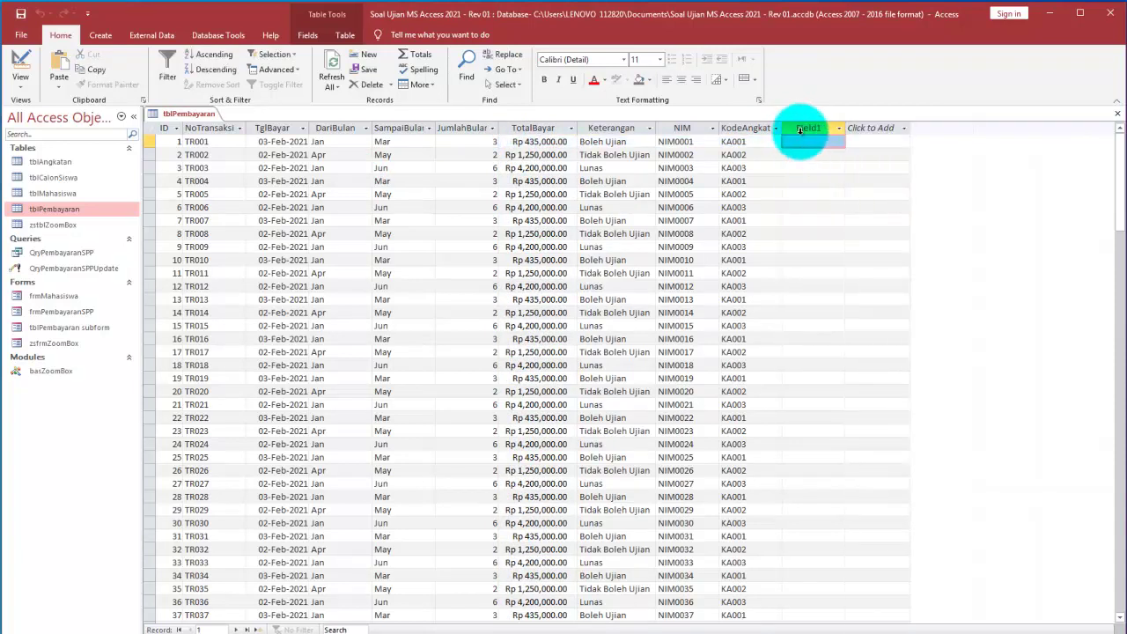
Paste the blank Field1 column over TotalBayar and Keterangan for all records, and close tblPembayaran
left_click(800, 129)
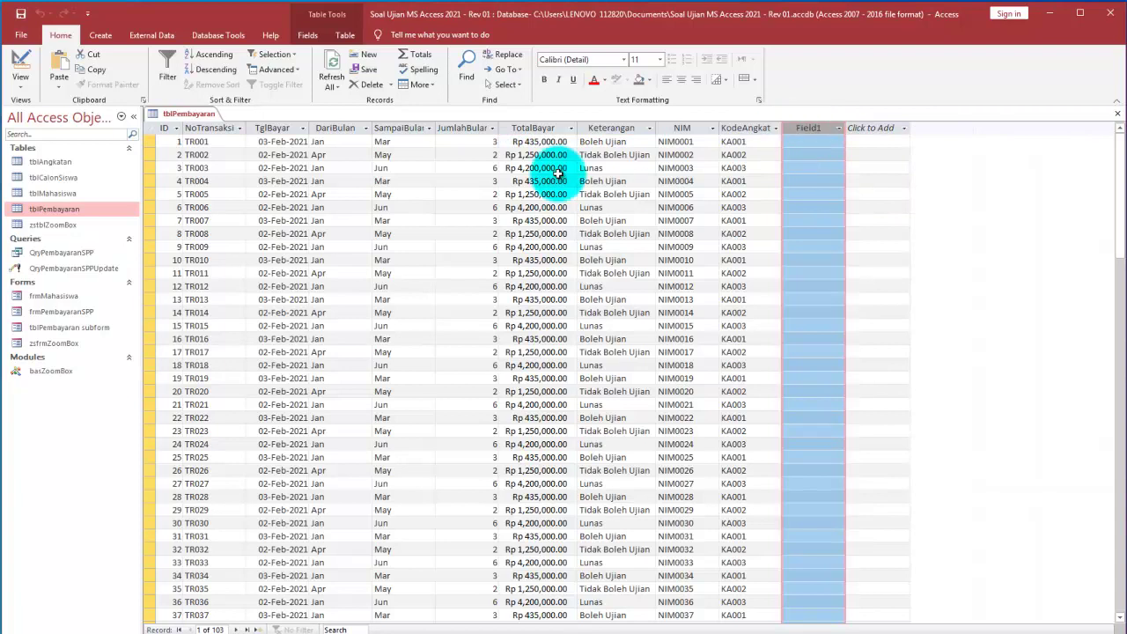
left_click(539, 131)
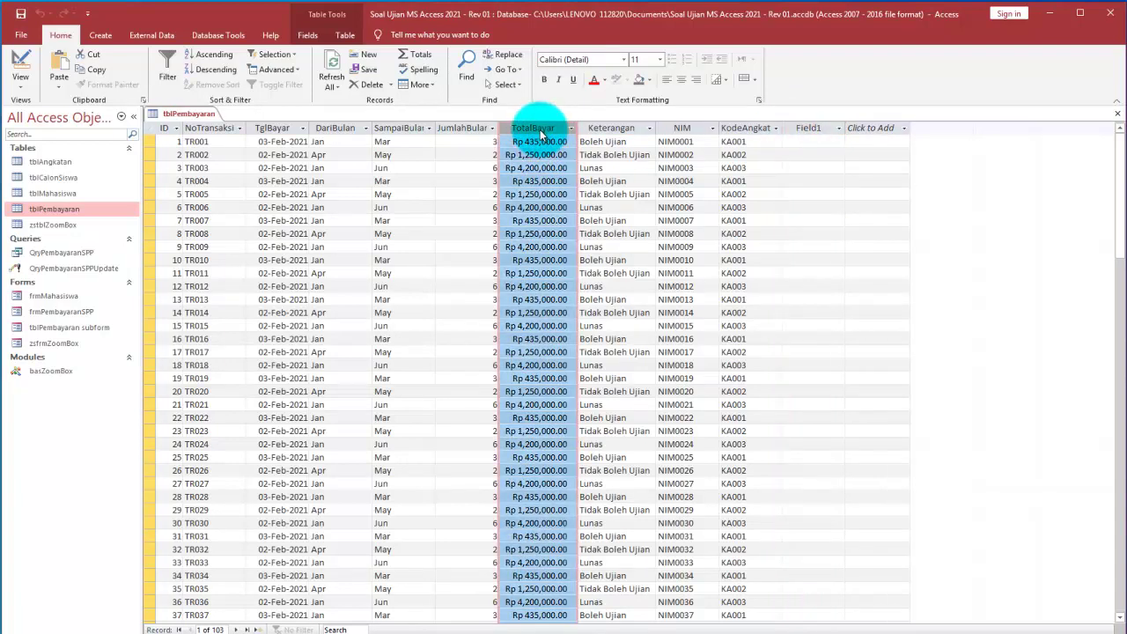
key("Delete")
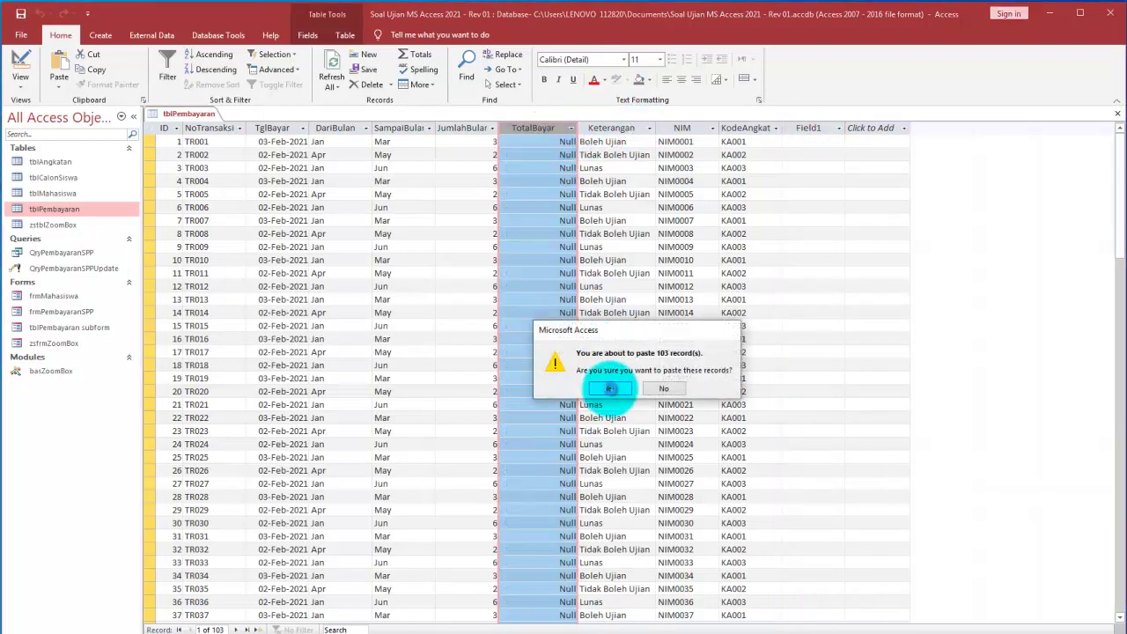
left_click(611, 392)
left_click(635, 128)
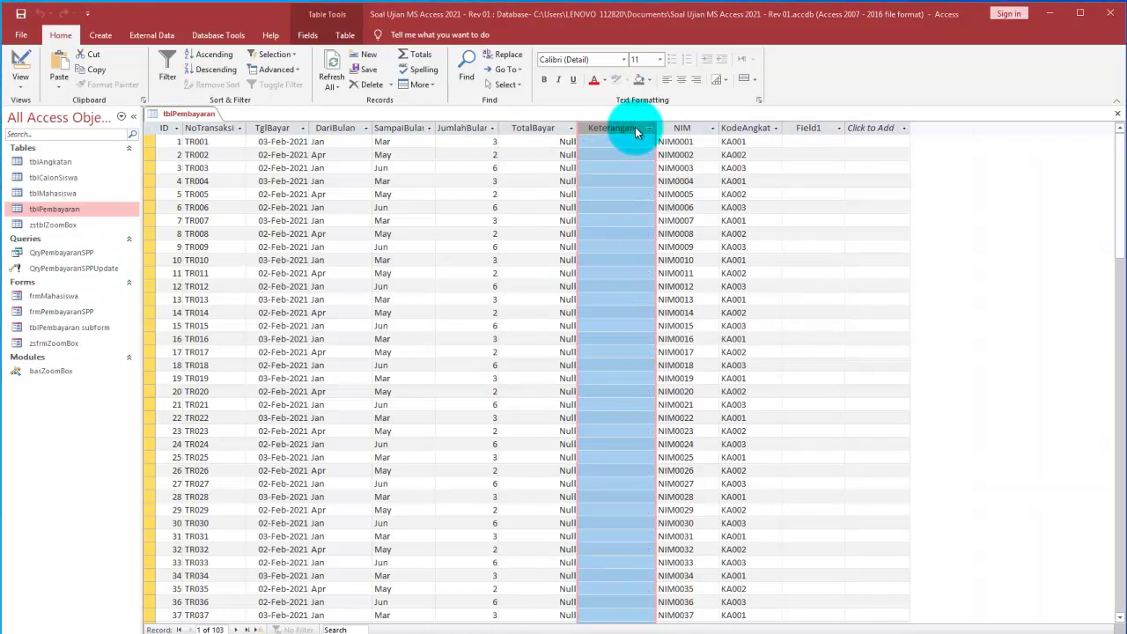
key("Delete")
left_click(611, 393)
left_click(802, 263)
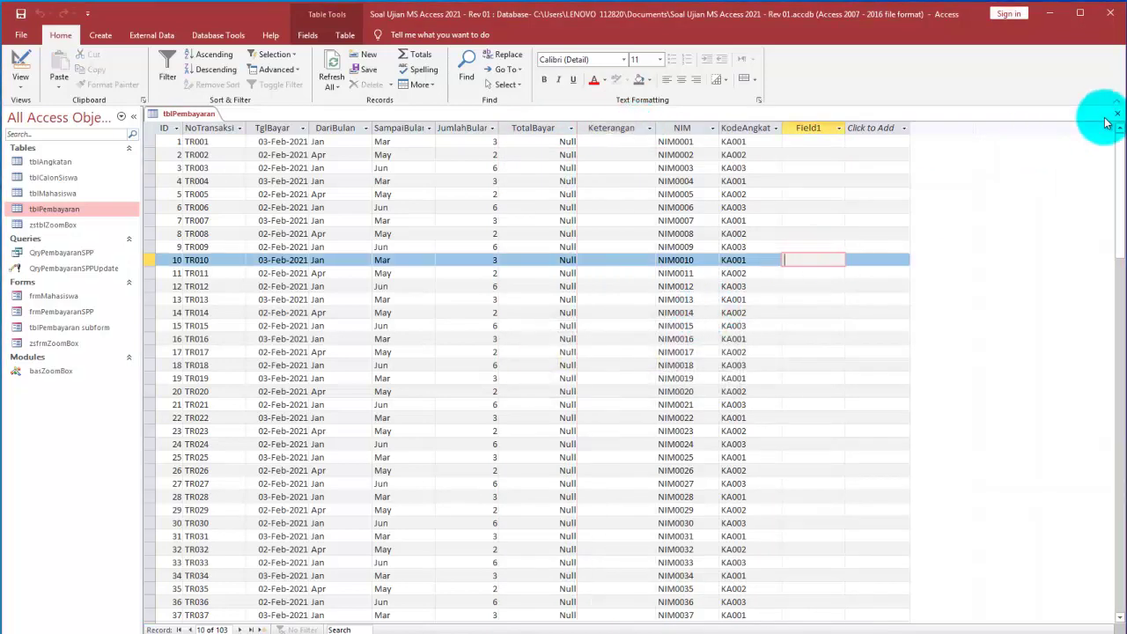
left_click(616, 207)
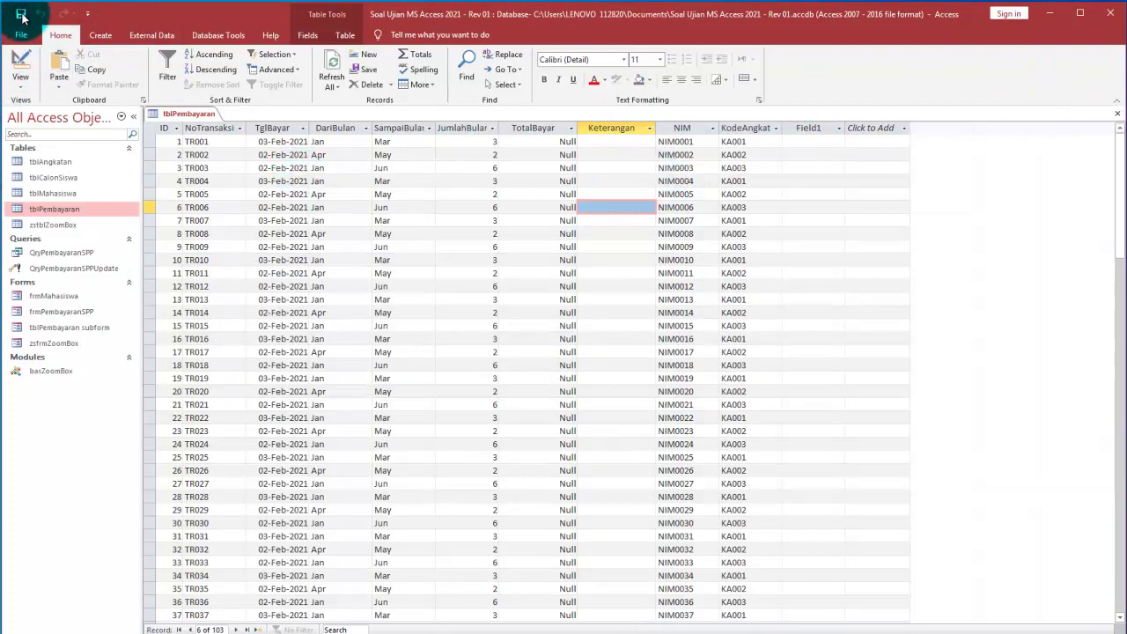
left_click(1117, 114)
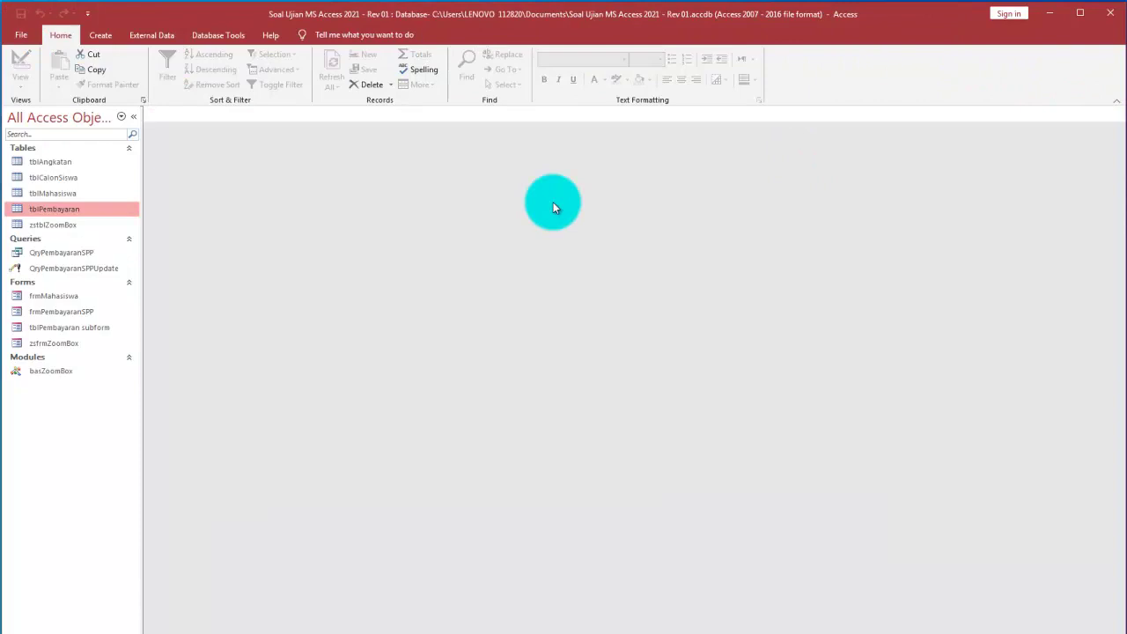
Check the TotalBayar and Keterangan columns in tblPembayaran's records, and close the table
double_click(87, 208)
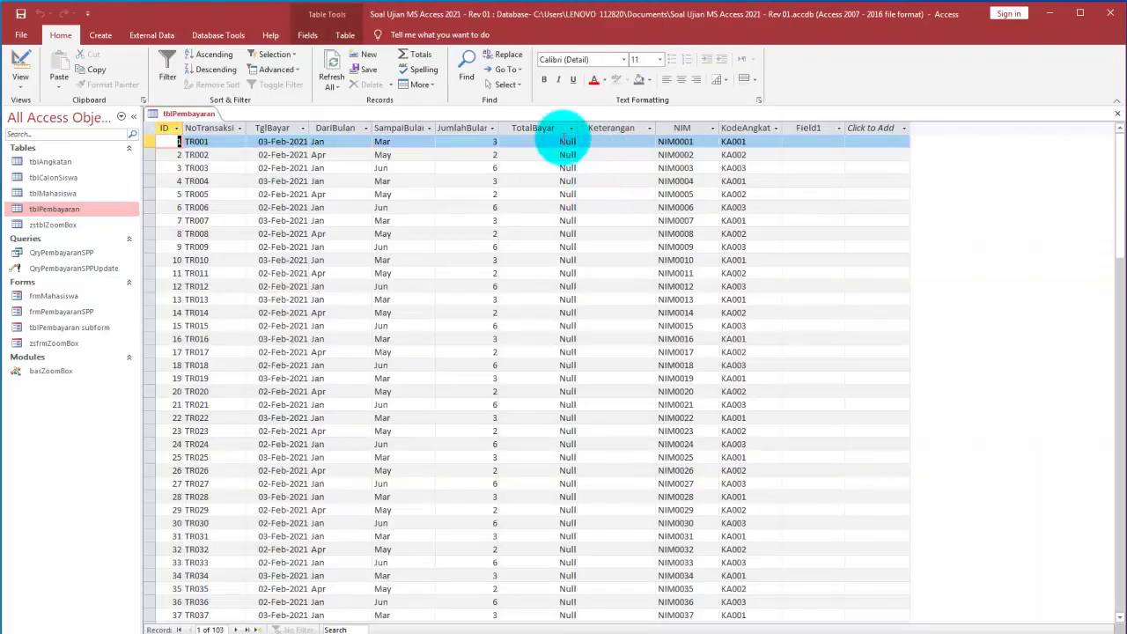
left_click(1115, 116)
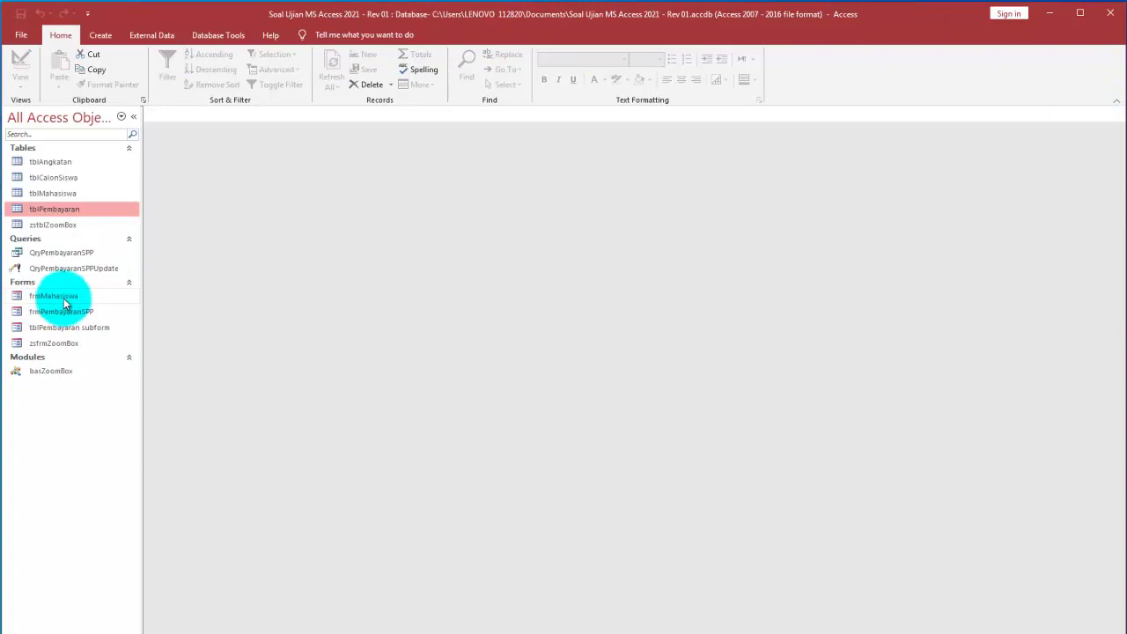
Open the frmPembayaranSPP form and start the QryPembayaranSPPUpdate update query
left_click(53, 296)
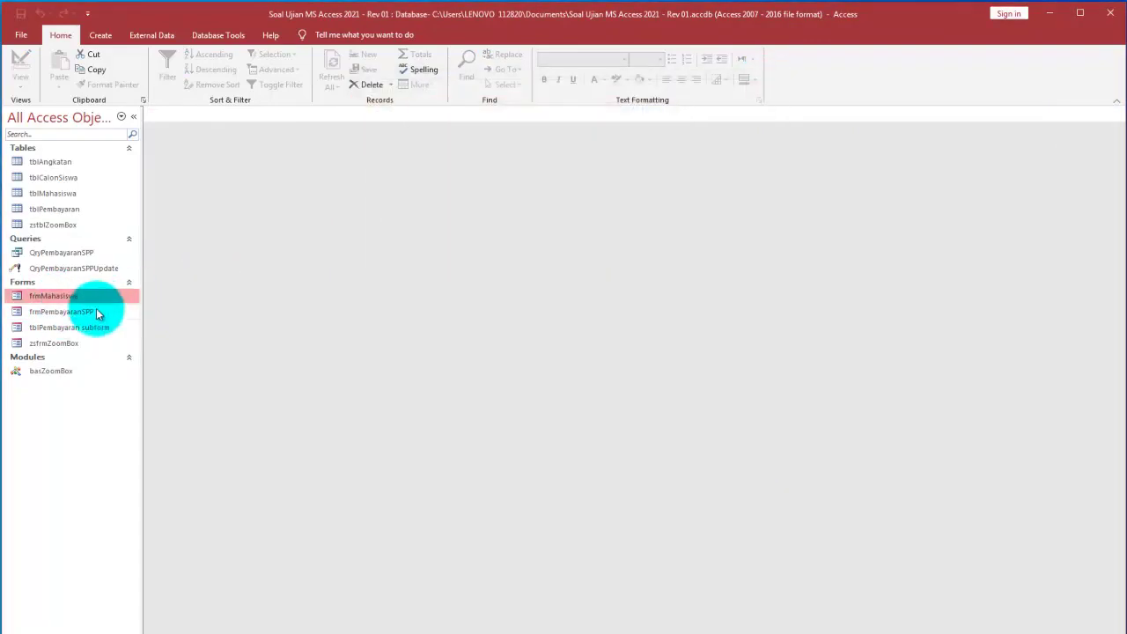
double_click(98, 315)
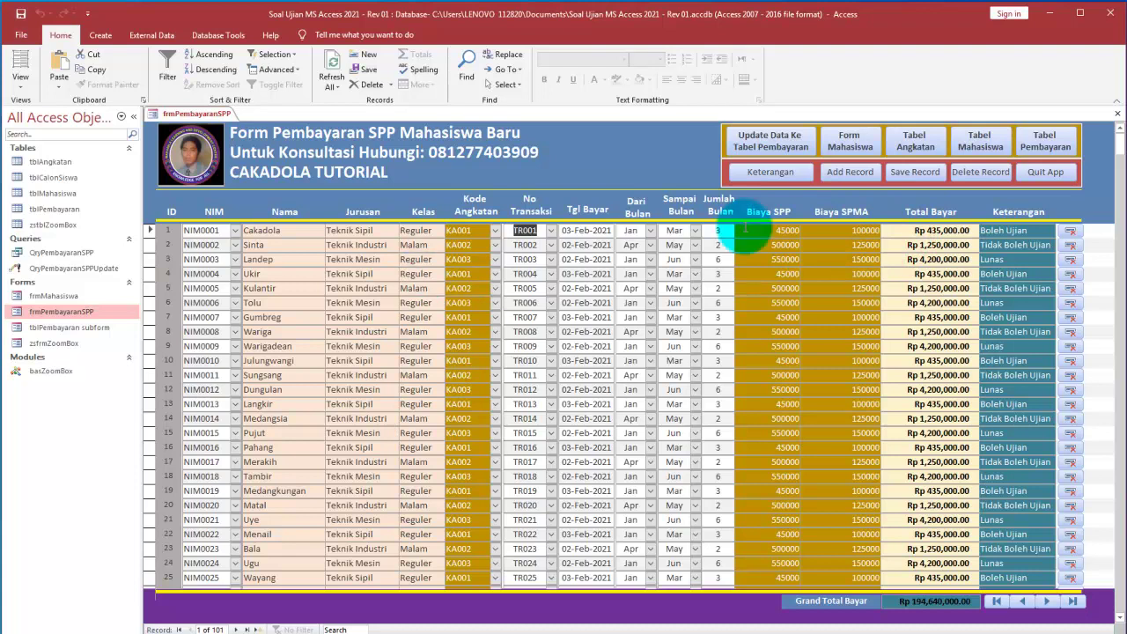
double_click(58, 269)
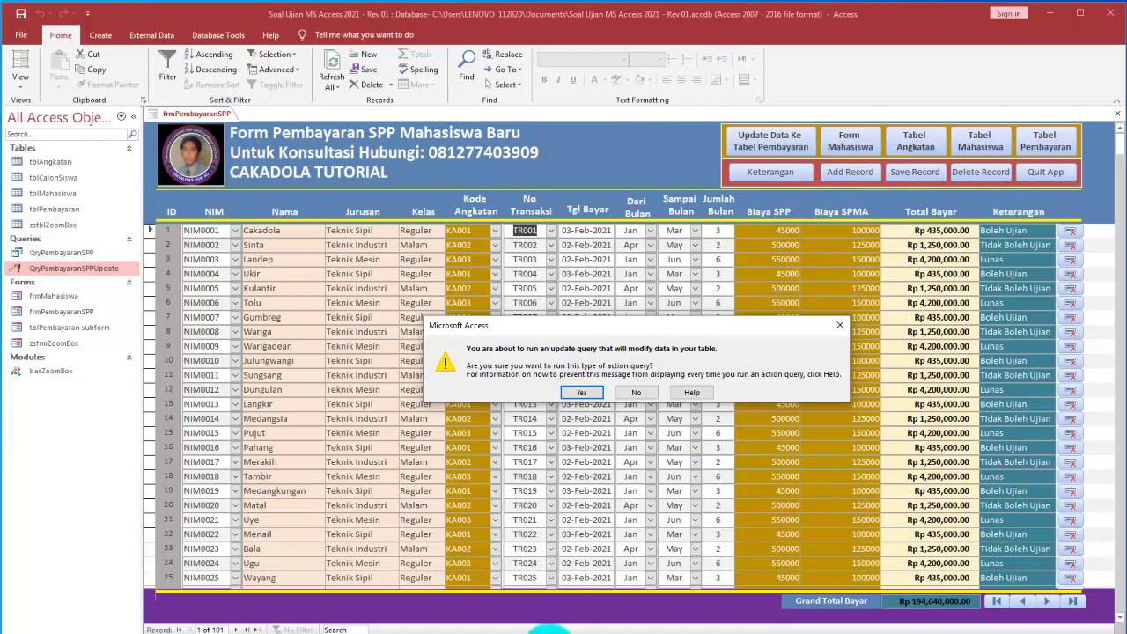
left_click(552, 633)
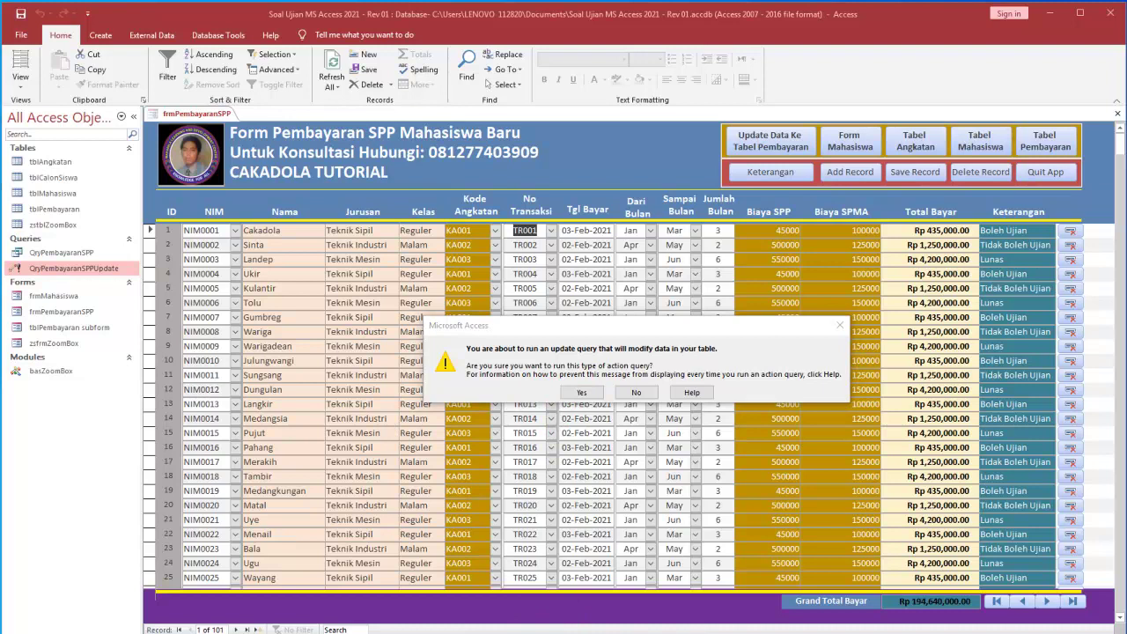
mouse_move(975, 207)
left_mouse_down()
mouse_move(911, 211)
mouse_move(920, 242)
mouse_move(965, 198)
left_mouse_up()
mouse_move(1035, 199)
left_mouse_down()
mouse_move(995, 201)
mouse_move(981, 244)
mouse_move(1036, 202)
mouse_move(1021, 199)
left_mouse_up()
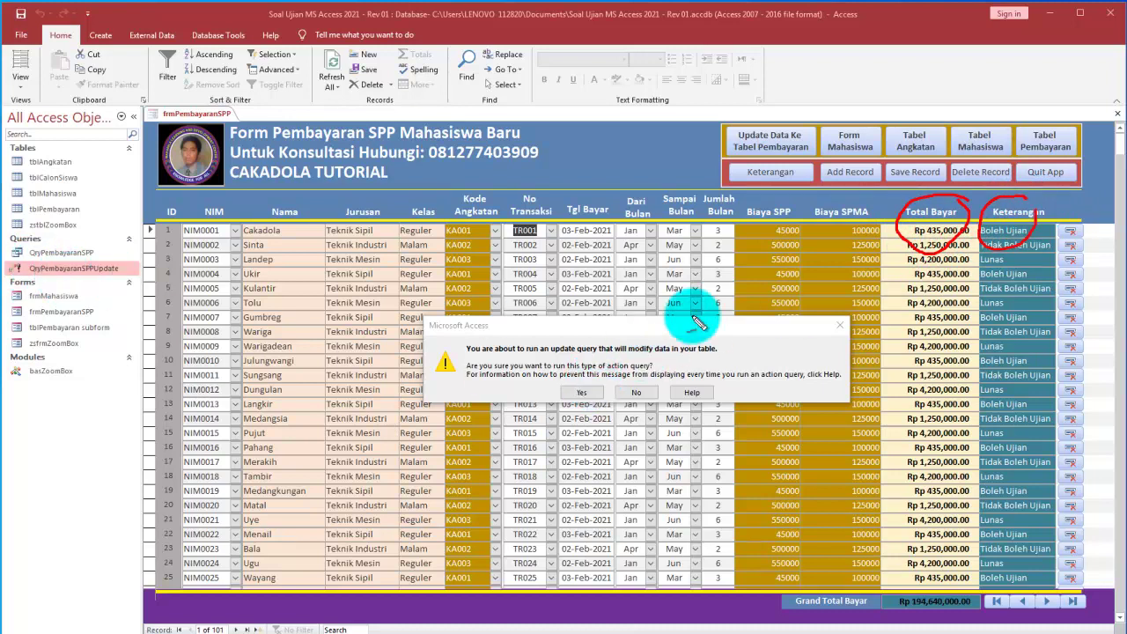
mouse_move(910, 216)
left_mouse_down()
mouse_move(26, 251)
mouse_move(57, 299)
mouse_move(116, 280)
mouse_move(101, 260)
left_mouse_up()
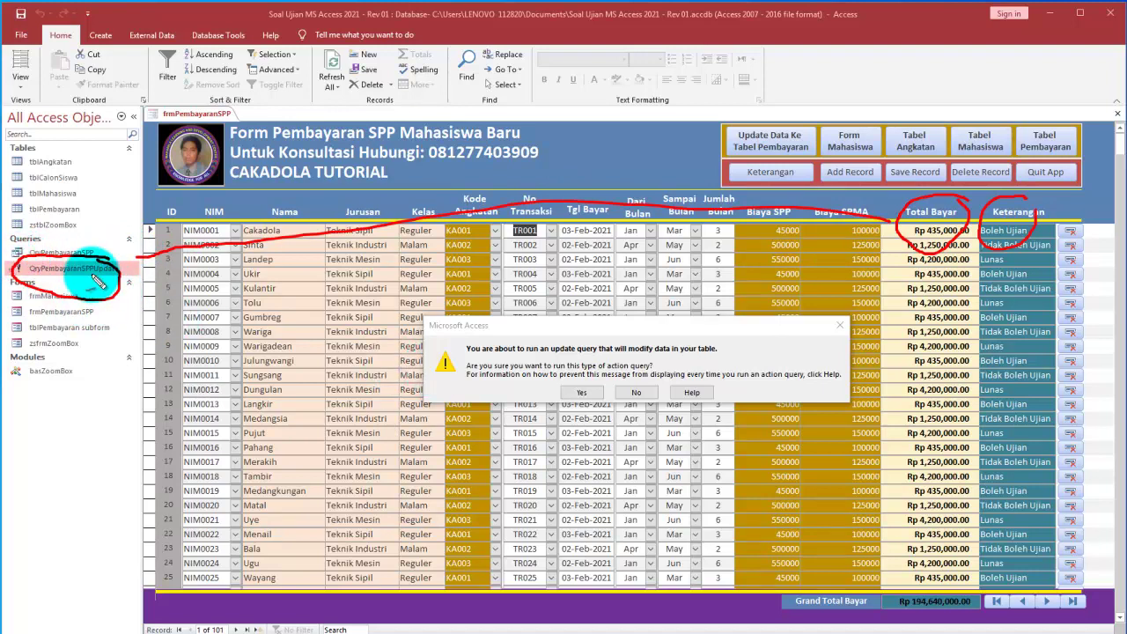
mouse_move(801, 129)
left_mouse_down()
mouse_move(730, 131)
mouse_move(815, 123)
left_mouse_up()
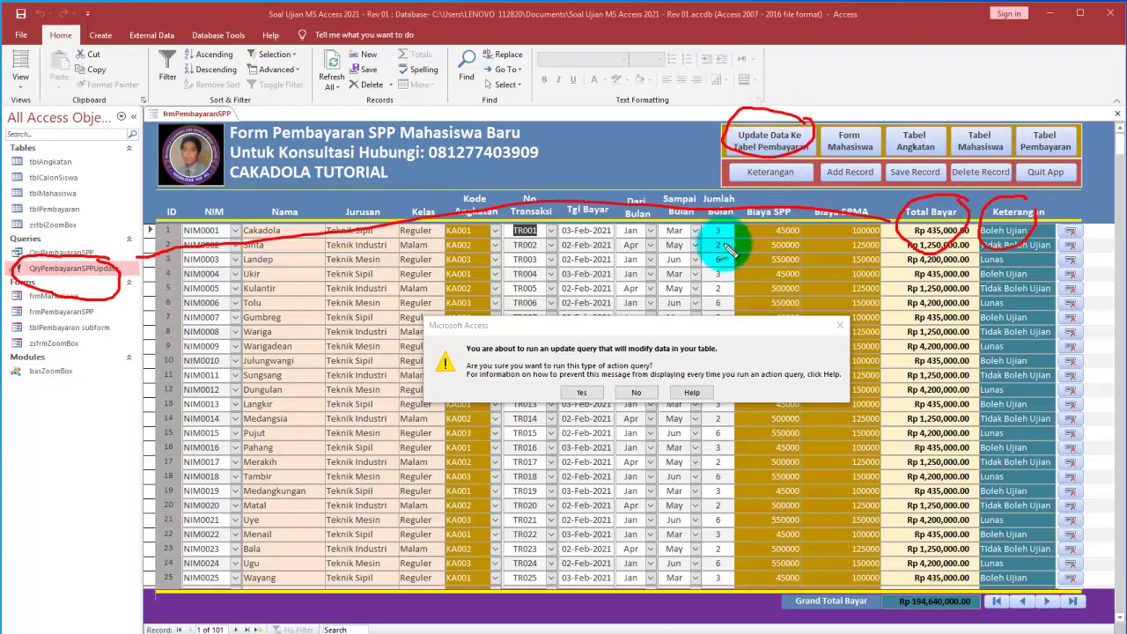
mouse_move(739, 166)
left_mouse_down()
mouse_move(649, 262)
mouse_move(602, 352)
left_mouse_up()
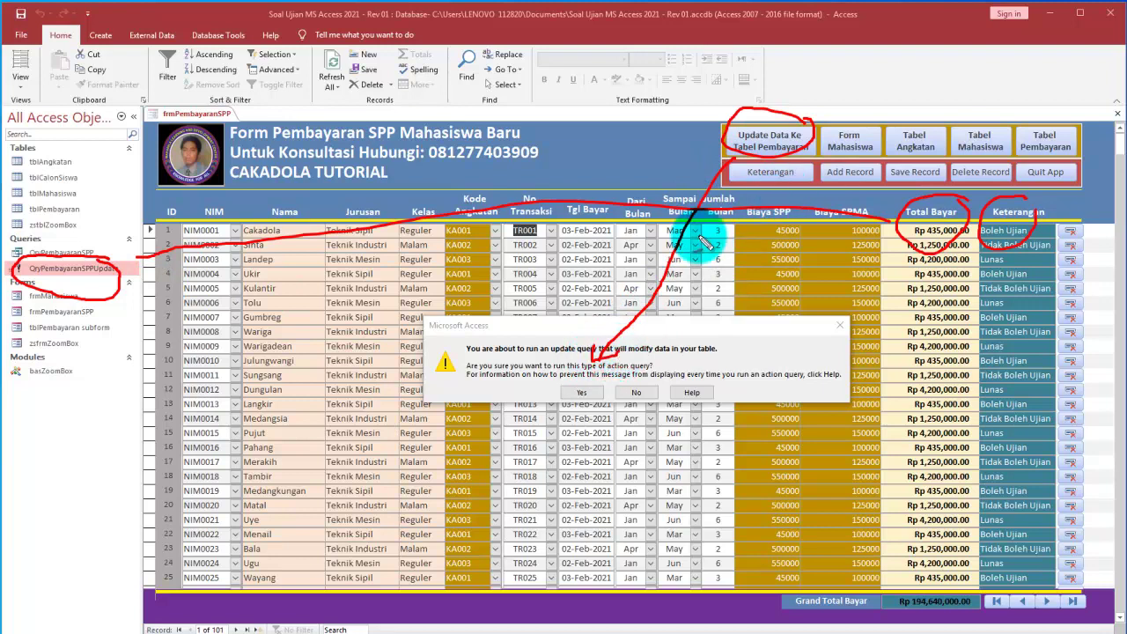
mouse_move(914, 278)
left_mouse_down()
mouse_move(923, 317)
mouse_move(938, 293)
mouse_move(1030, 302)
left_mouse_up()
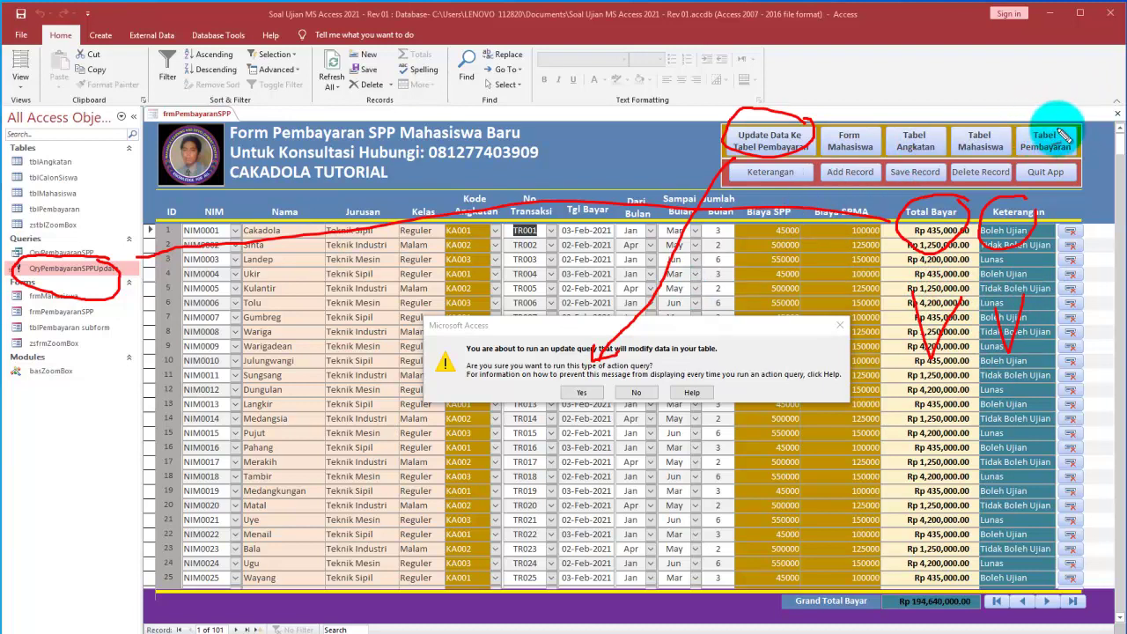
mouse_move(1069, 130)
left_mouse_down()
mouse_move(1021, 151)
mouse_move(1068, 125)
left_mouse_up()
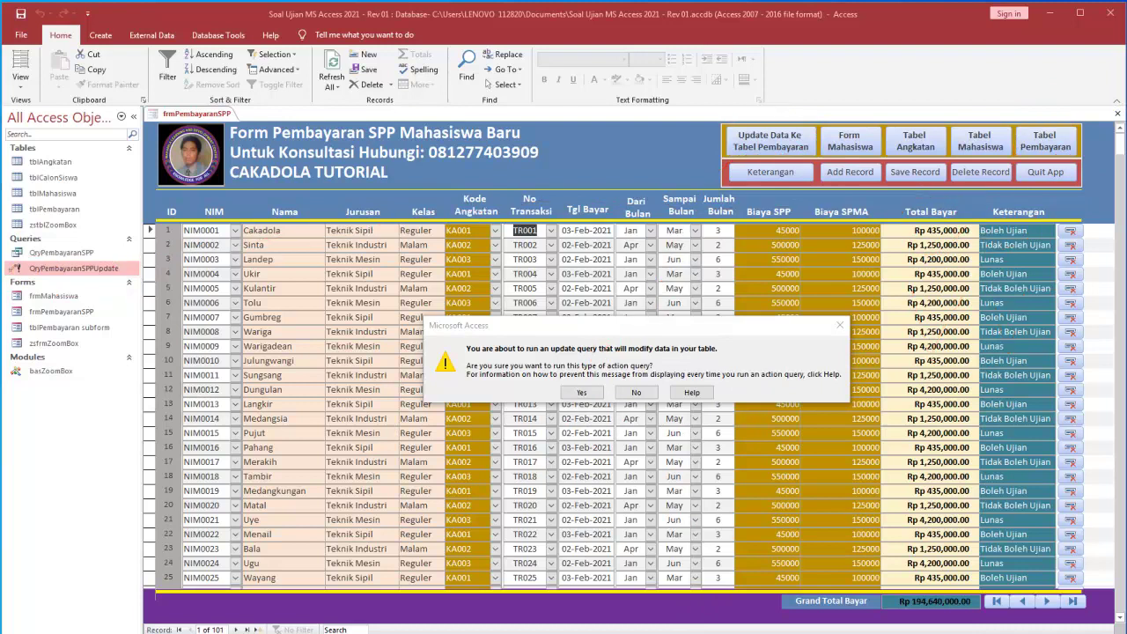
Confirm running the QryPembayaranSPPUpdate query and updating its records
left_click(590, 390)
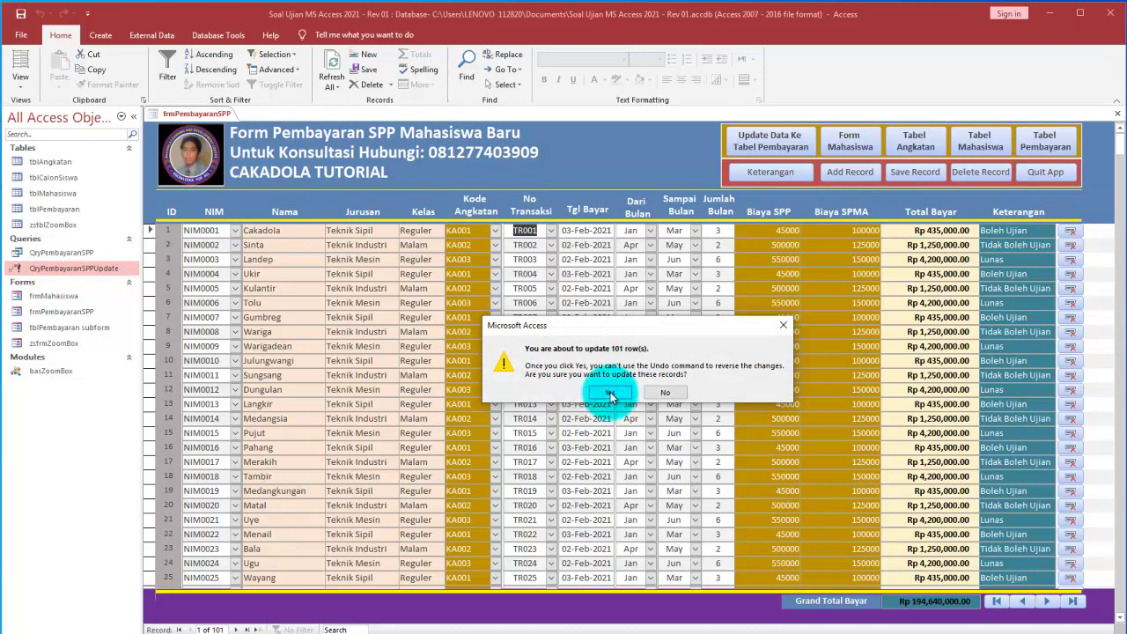
left_click(610, 393)
Review the TotalBayar and Keterangan columns of tblPembayaran, and close both the table and frmPembayaranSPP
left_click(1042, 143)
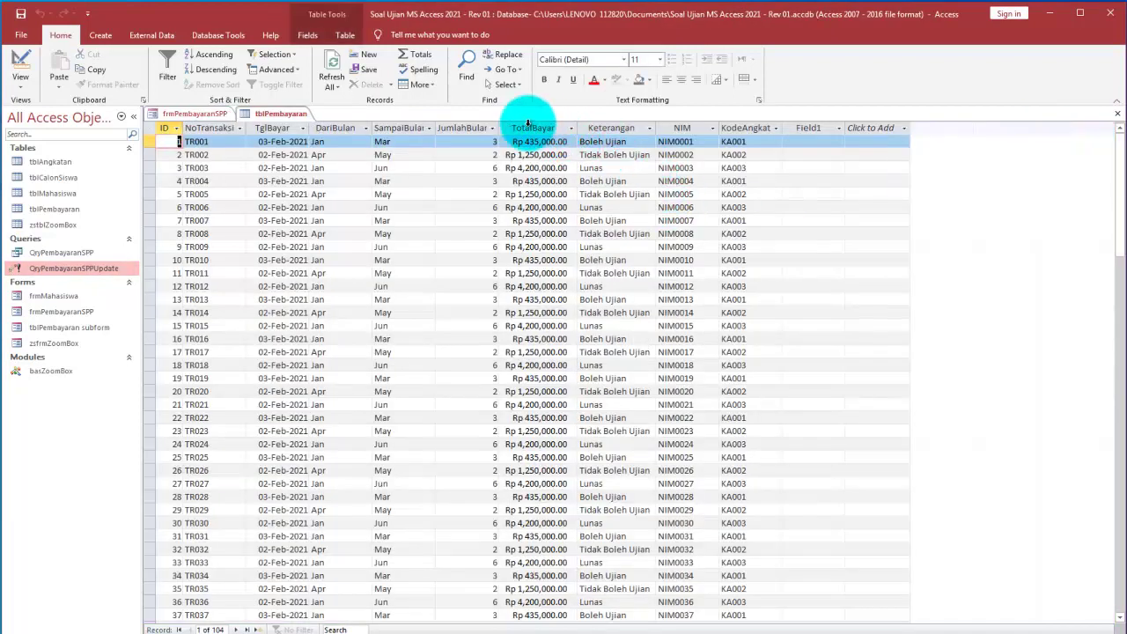
left_click_drag(529, 124, 586, 129)
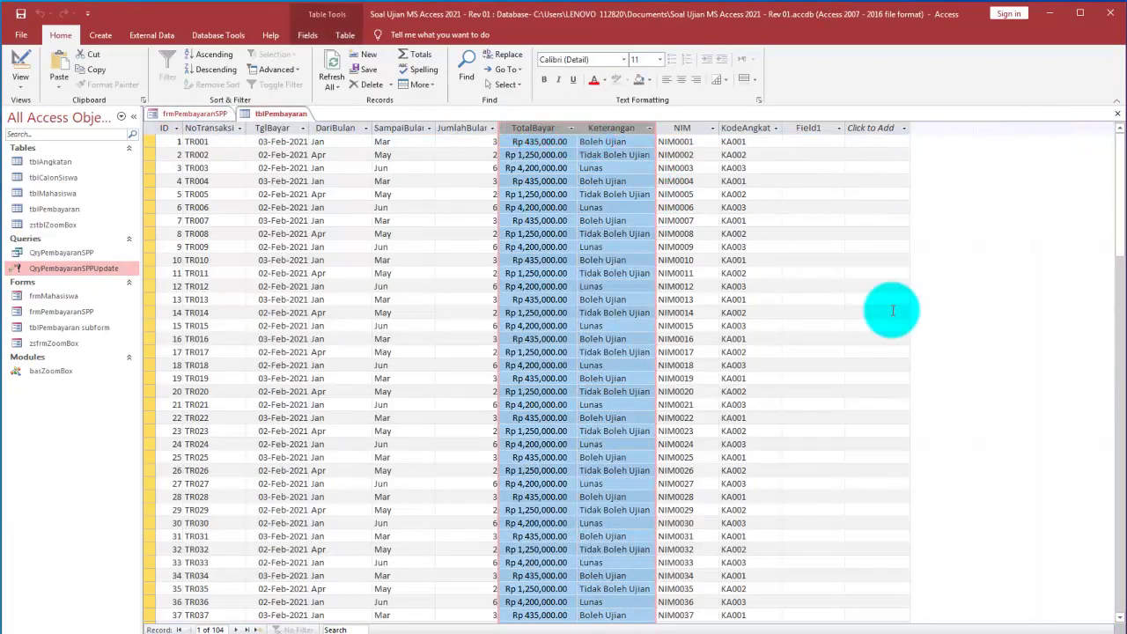
left_click(1118, 119)
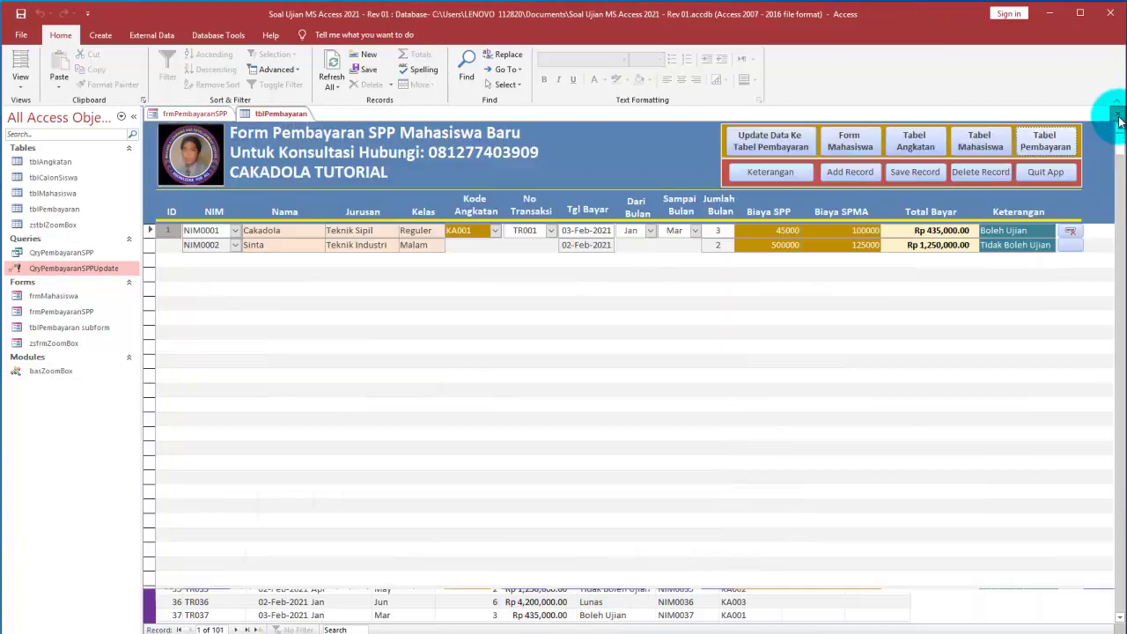
left_click(1116, 120)
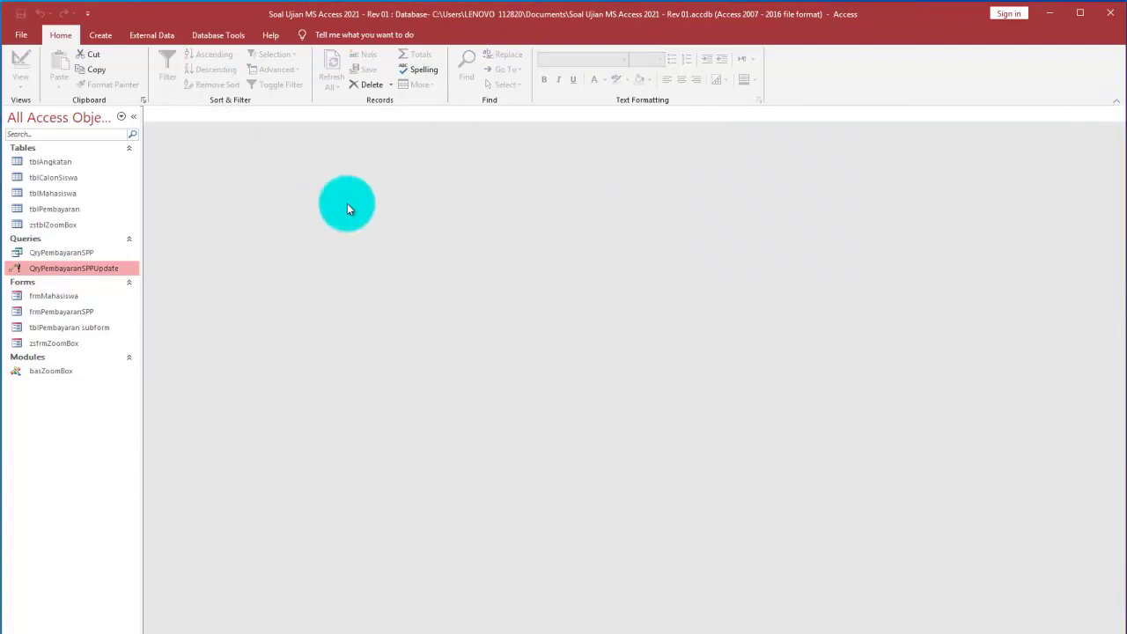
double_click(72, 211)
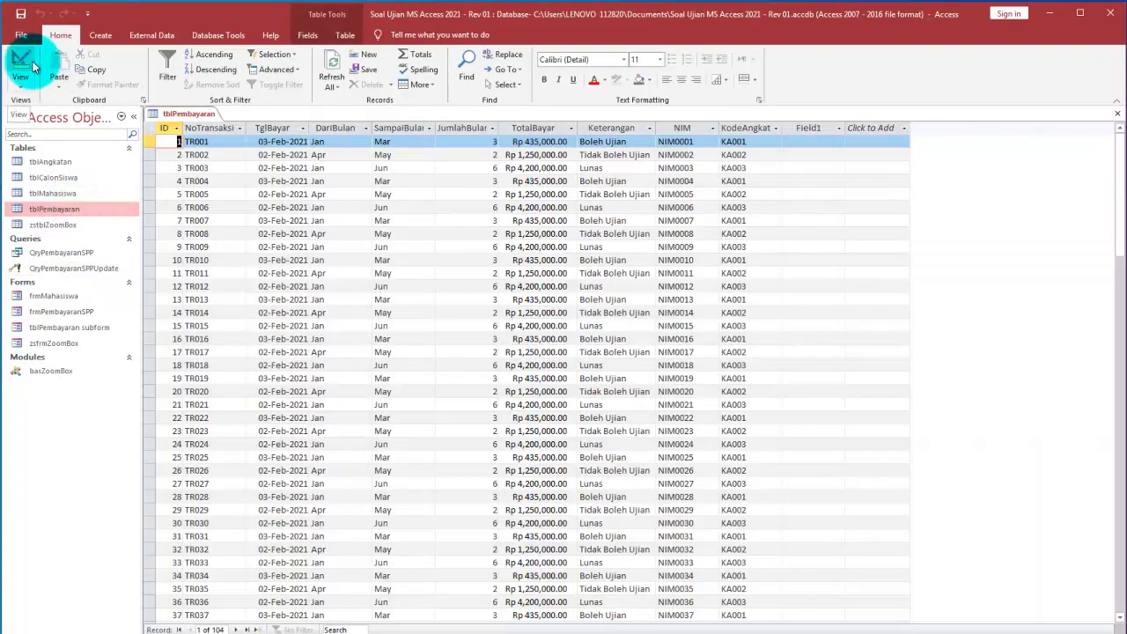
left_click(1119, 117)
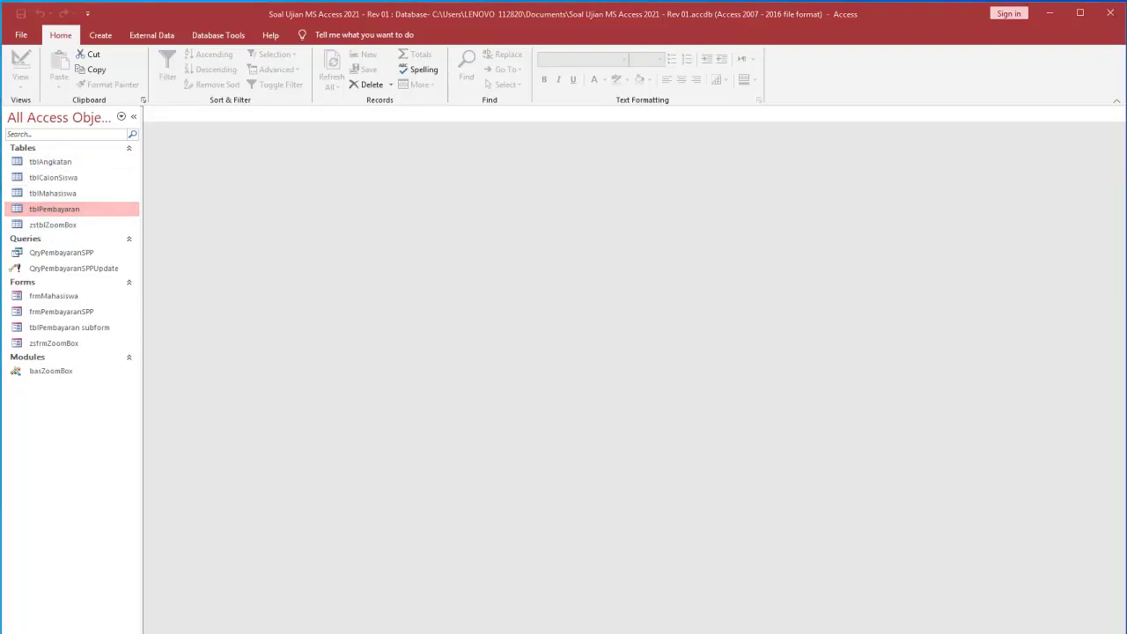
mouse_move(71, 156)
left_mouse_down()
mouse_move(45, 145)
mouse_move(30, 170)
mouse_move(53, 158)
mouse_move(84, 187)
mouse_move(51, 171)
mouse_move(24, 201)
mouse_move(70, 188)
mouse_move(77, 199)
mouse_move(66, 185)
mouse_move(29, 207)
mouse_move(85, 231)
mouse_move(93, 210)
left_mouse_up()
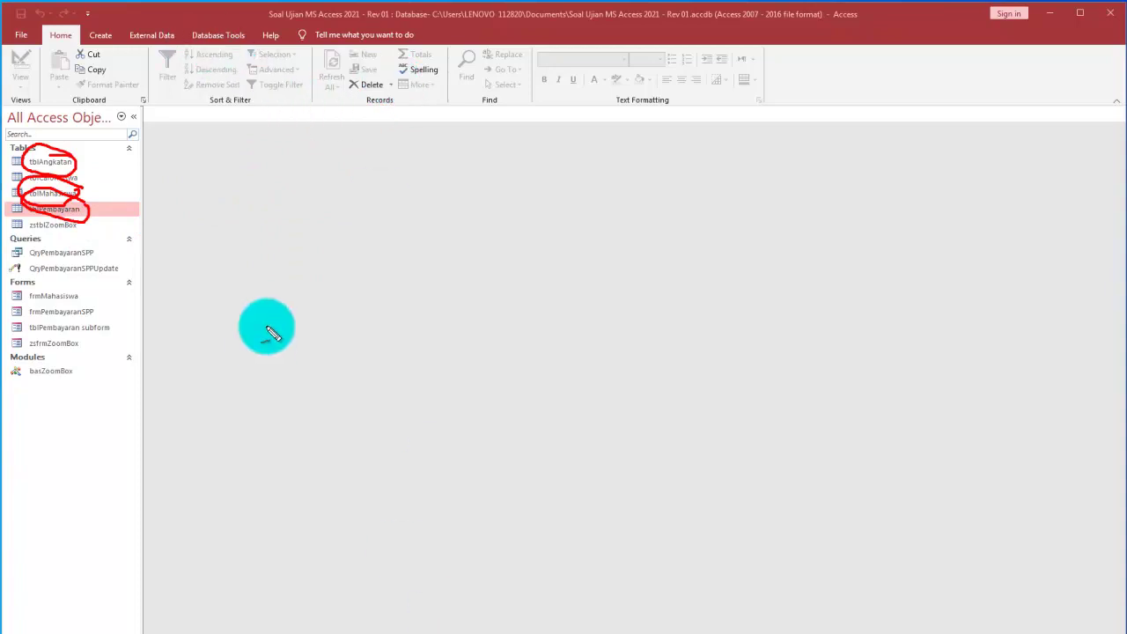
mouse_move(384, 212)
left_mouse_down()
mouse_move(478, 211)
mouse_move(477, 317)
left_mouse_up()
mouse_move(385, 213)
left_mouse_down()
mouse_move(389, 301)
mouse_move(478, 320)
left_mouse_up()
mouse_move(631, 214)
left_mouse_down()
mouse_move(646, 344)
mouse_move(733, 340)
left_mouse_up()
left_click_drag(482, 216, 498, 261)
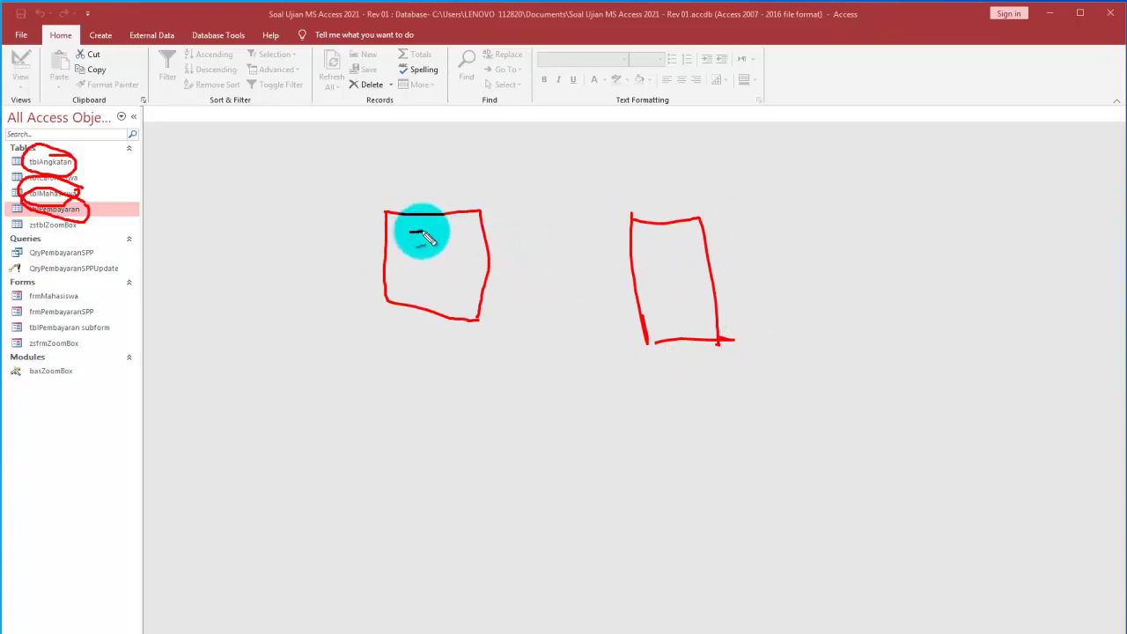
left_click_drag(415, 267, 431, 264)
left_click_drag(643, 249, 671, 313)
mouse_move(479, 211)
left_mouse_down()
mouse_move(489, 247)
mouse_move(511, 227)
mouse_move(623, 255)
left_mouse_up()
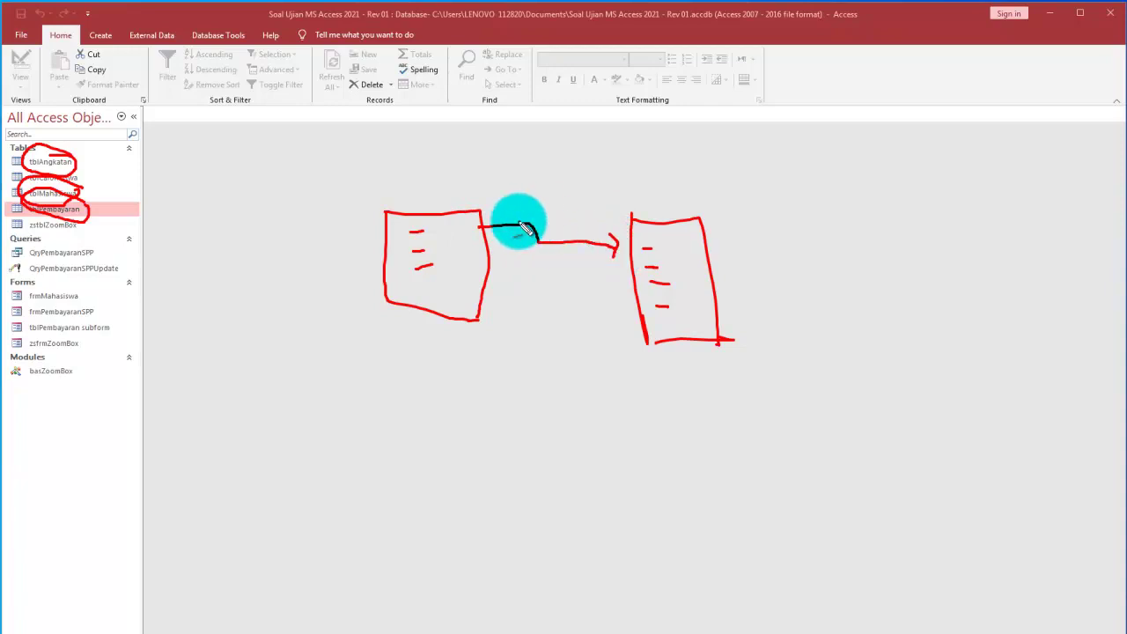
left_click_drag(560, 243, 612, 236)
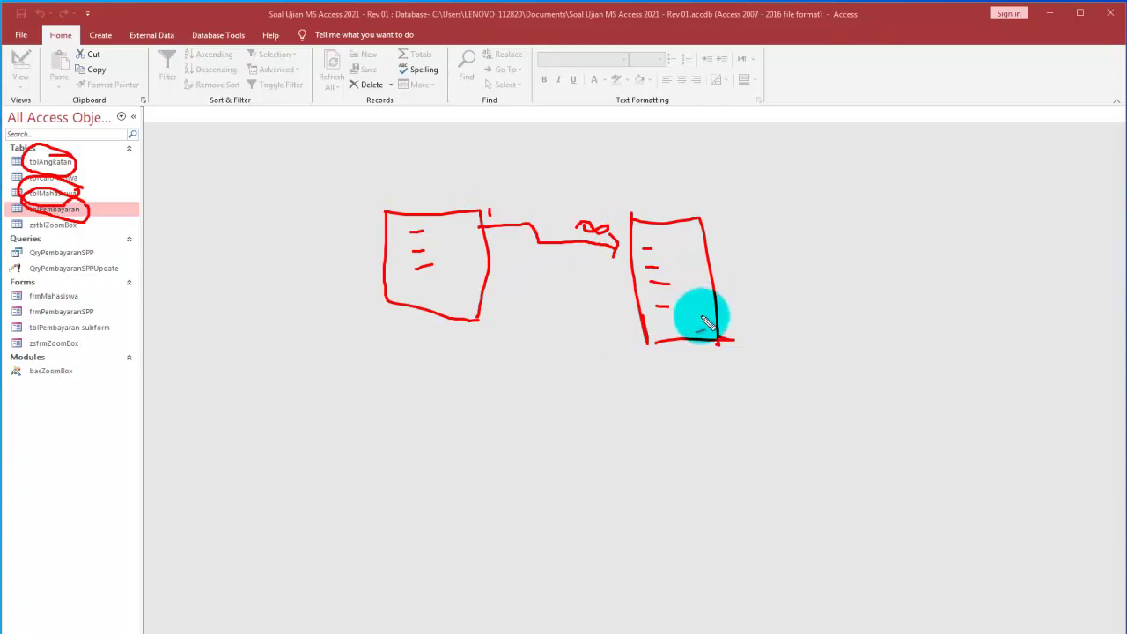
mouse_move(394, 387)
left_mouse_down()
mouse_move(484, 387)
mouse_move(502, 458)
left_mouse_up()
mouse_move(396, 390)
left_mouse_down()
mouse_move(446, 496)
mouse_move(505, 442)
mouse_move(503, 455)
left_mouse_up()
mouse_move(416, 409)
left_mouse_down()
mouse_move(452, 407)
mouse_move(462, 451)
left_mouse_up()
left_click_drag(448, 471, 490, 461)
mouse_move(491, 388)
left_mouse_down()
mouse_move(513, 421)
mouse_move(504, 453)
left_mouse_up()
left_click_drag(501, 416, 629, 302)
mouse_move(546, 400)
left_mouse_down()
mouse_move(523, 408)
mouse_move(525, 431)
left_mouse_up()
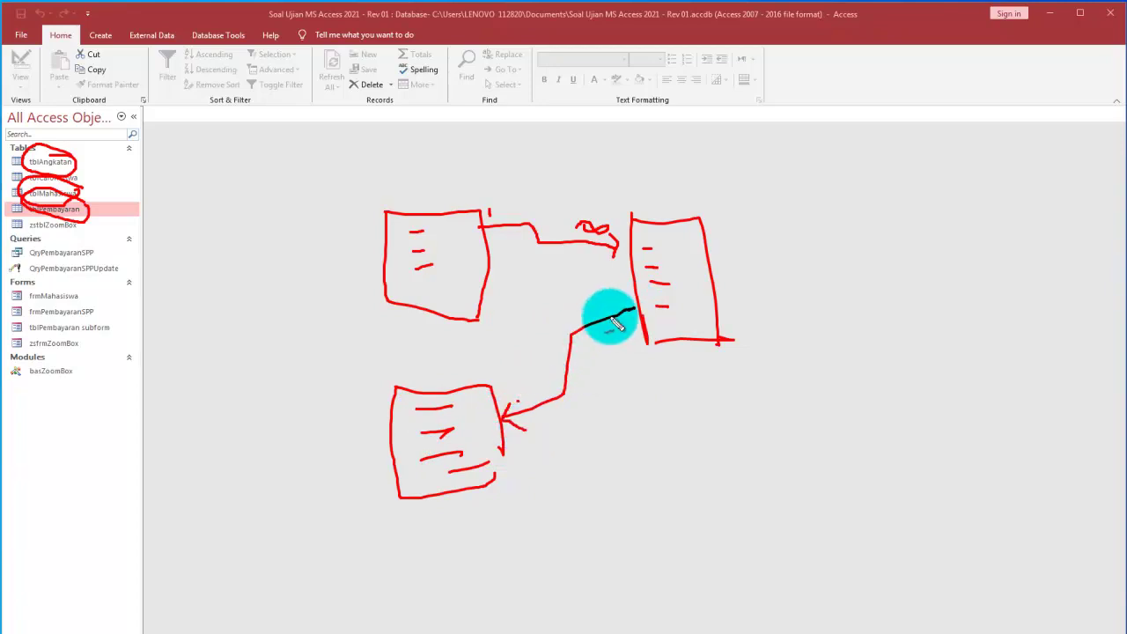
left_click_drag(613, 294, 616, 315)
left_click_drag(553, 398, 531, 393)
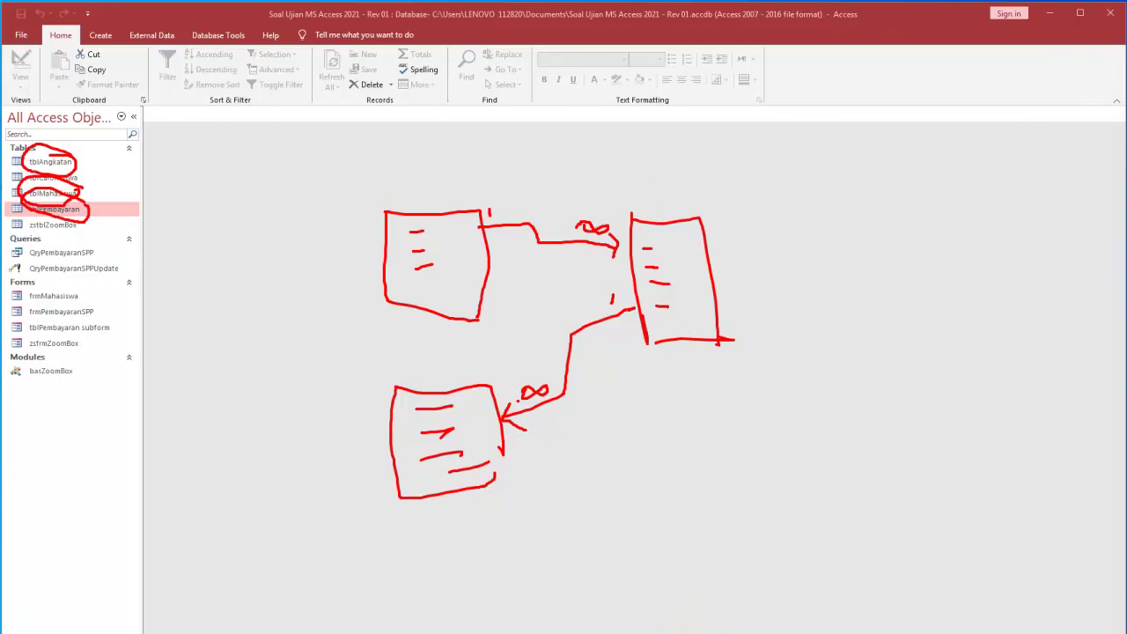
key("Escape")
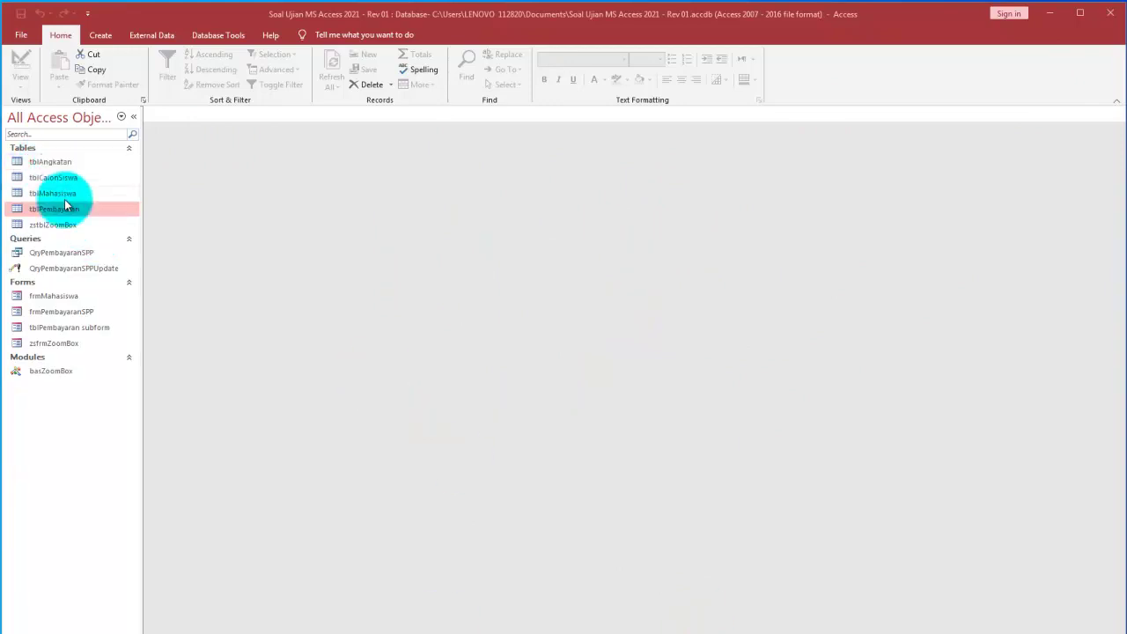
left_click(146, 35)
left_click(211, 38)
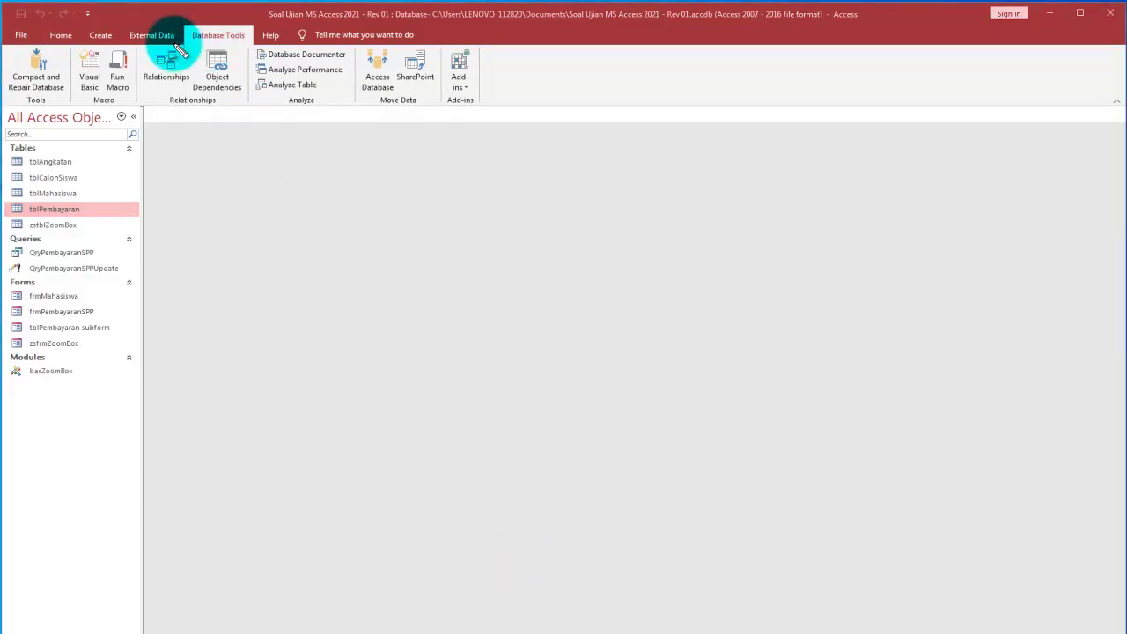
mouse_move(250, 30)
left_mouse_down()
mouse_move(221, 16)
mouse_move(185, 40)
mouse_move(248, 29)
mouse_move(139, 70)
mouse_move(192, 59)
mouse_move(170, 58)
left_mouse_up()
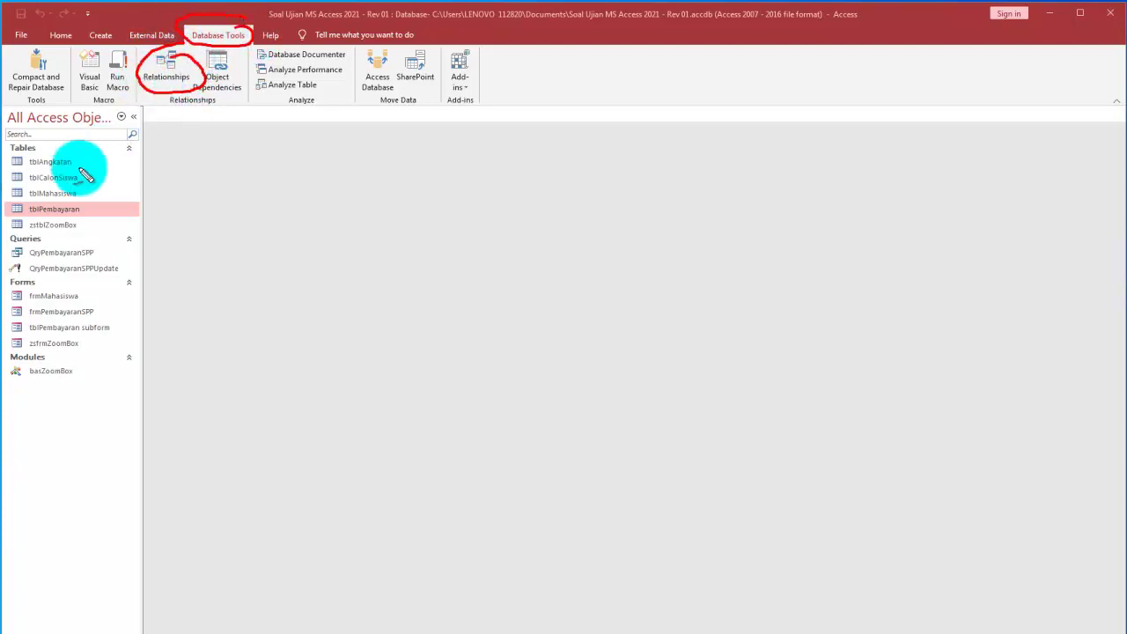
left_click_drag(88, 201, 106, 199)
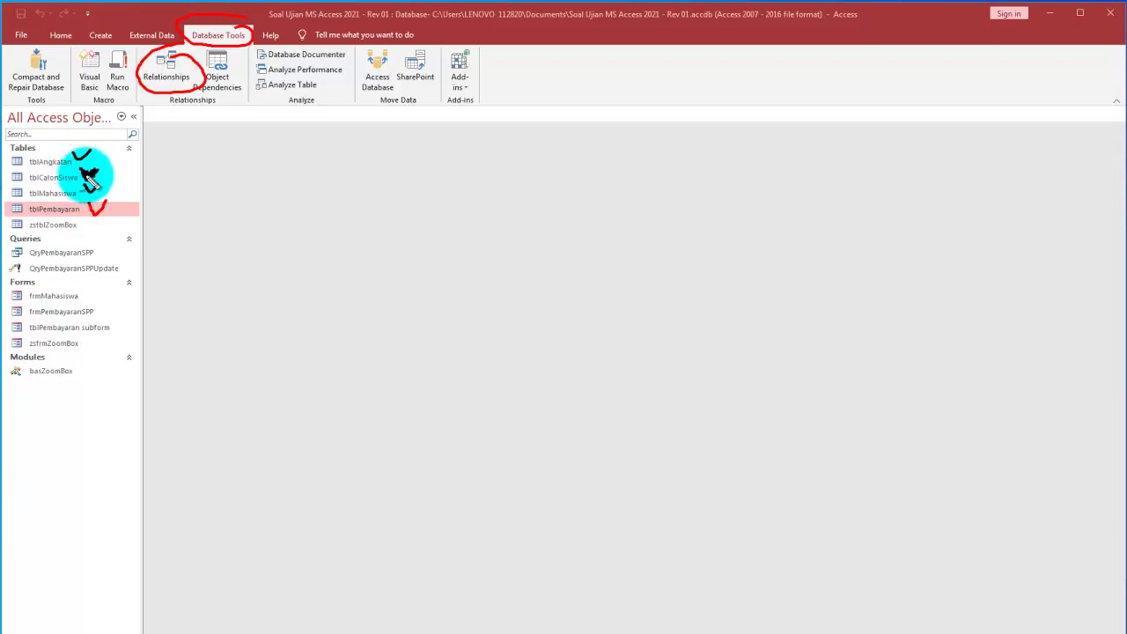
left_click_drag(85, 172, 99, 169)
left_click_drag(84, 183, 98, 181)
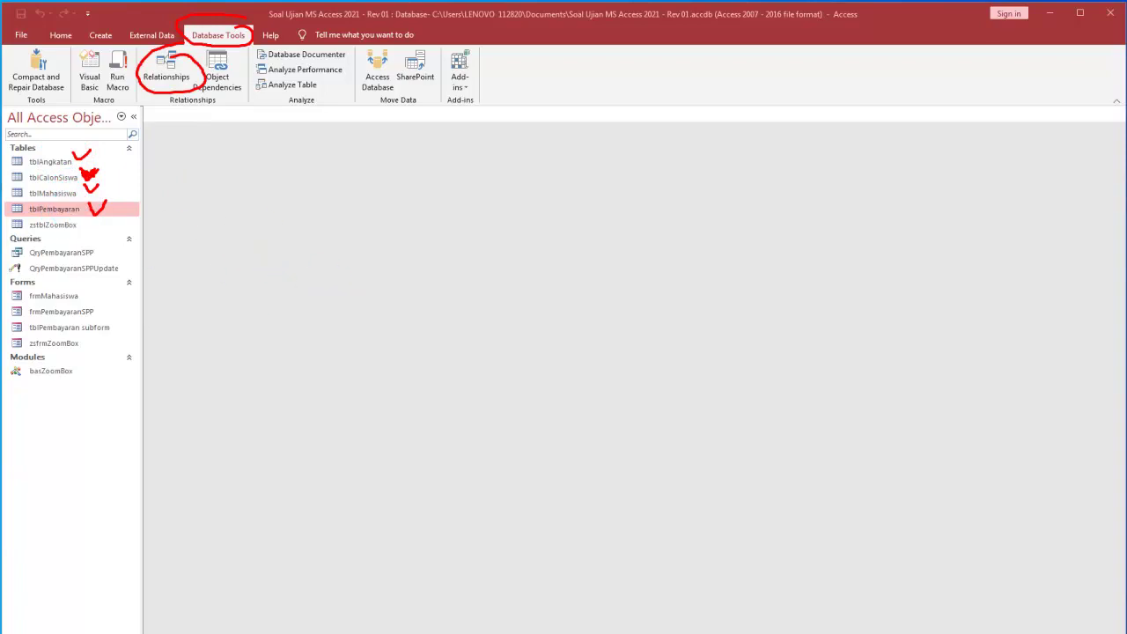
key("Escape")
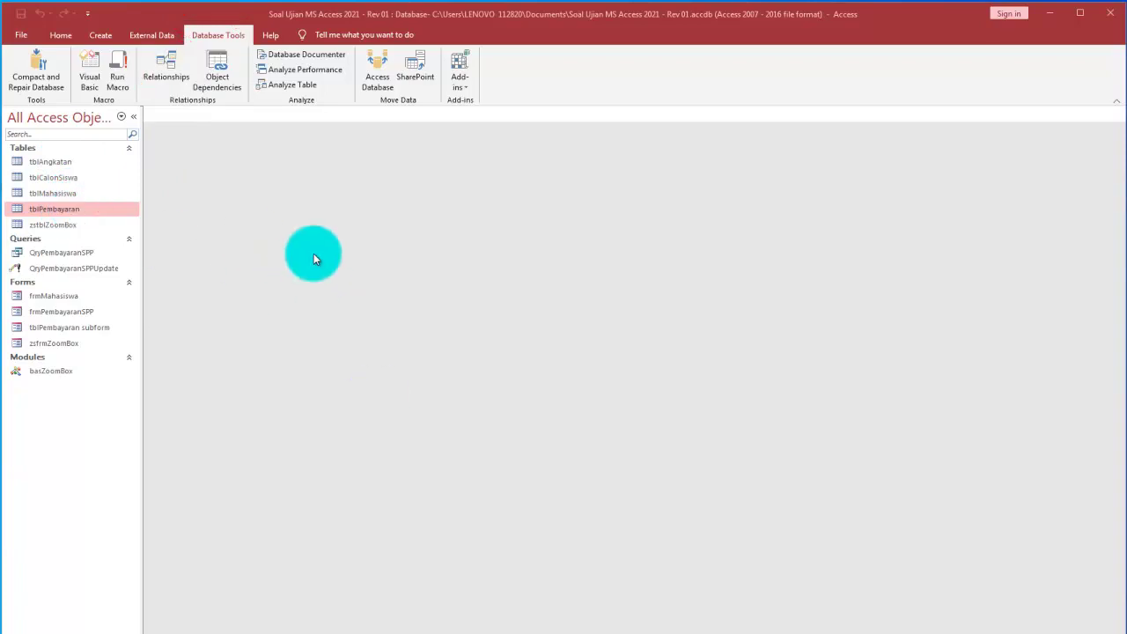
Inspect the KodeAngkatan field's properties in the design of tblAngkatan, and close the table
left_click(46, 164)
right_click(45, 163)
left_click(72, 184)
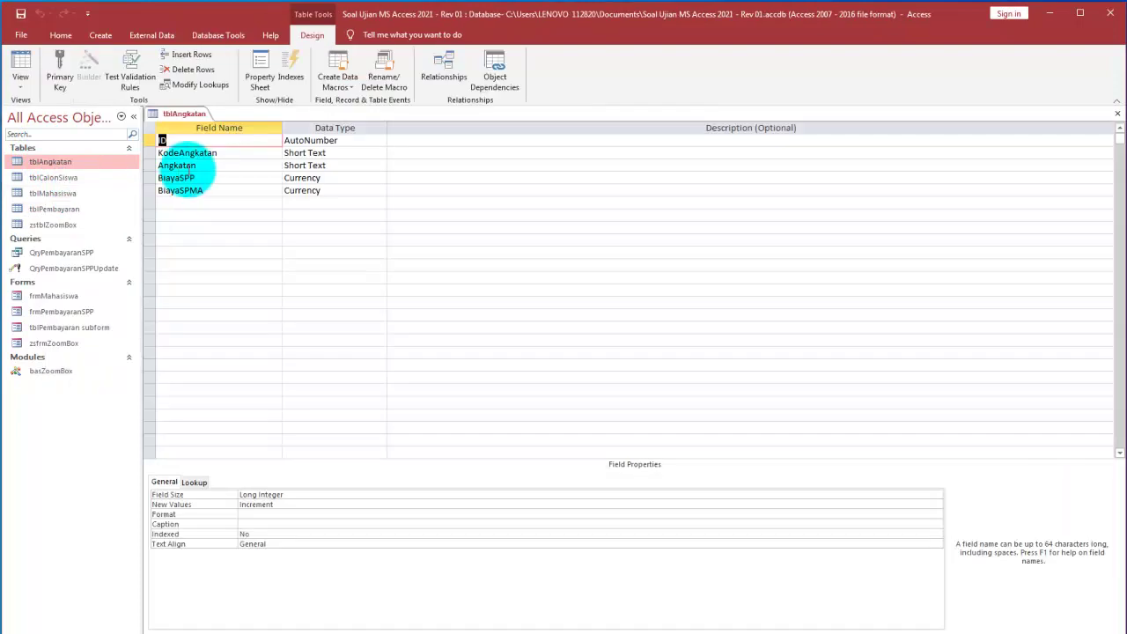
left_click(199, 155)
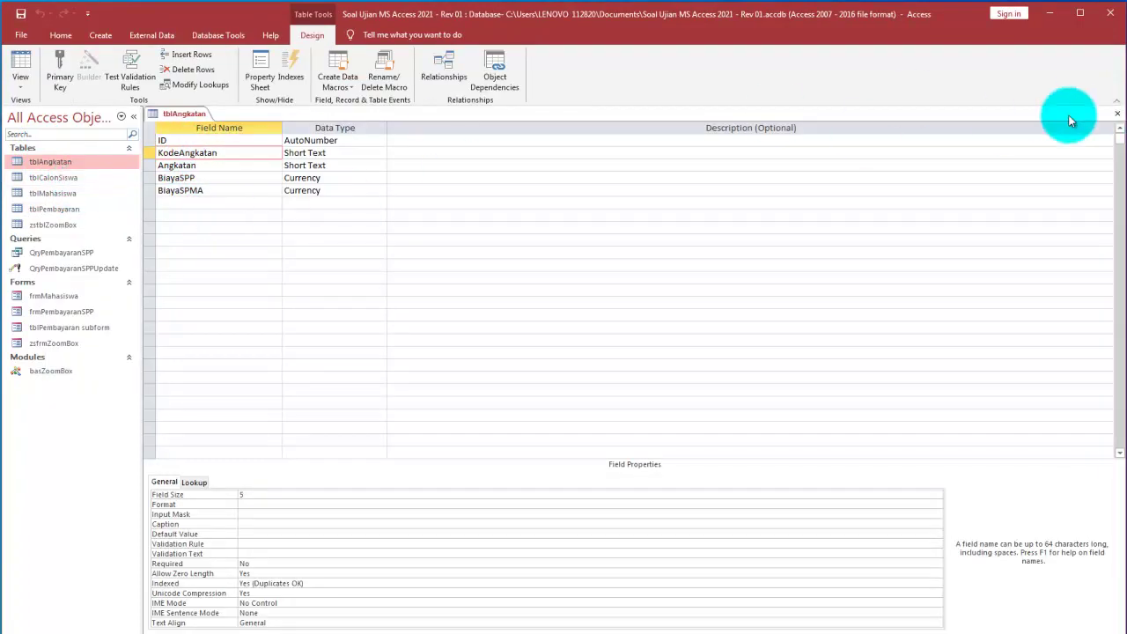
left_click(1114, 118)
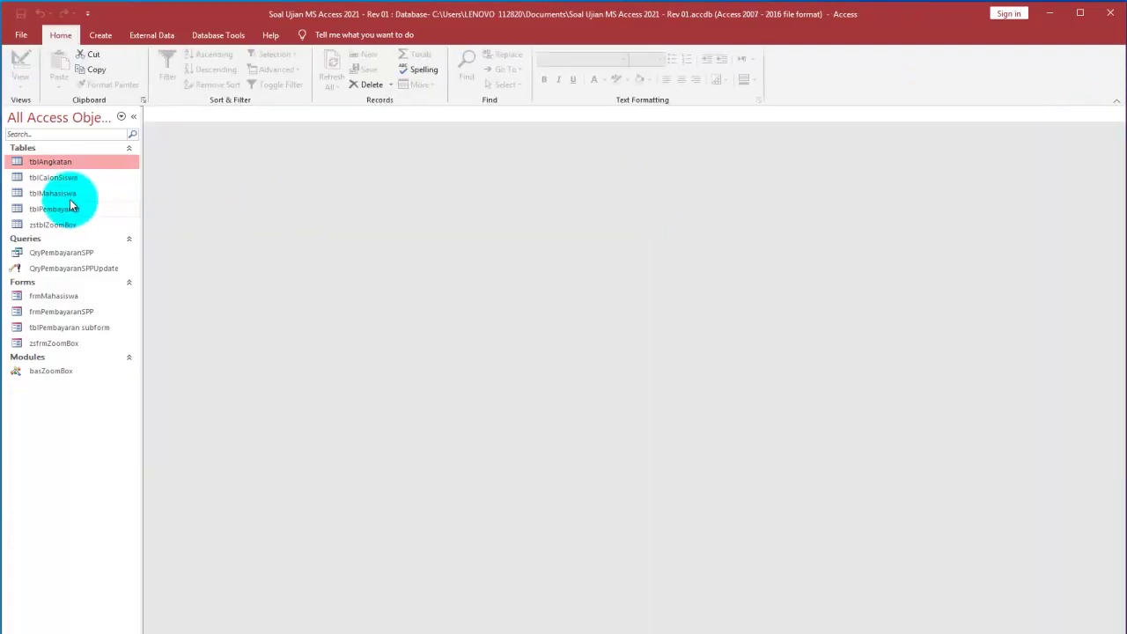
Inspect the NIM field in the design of tblMahasiswa, and close the table
right_click(68, 196)
left_click(112, 221)
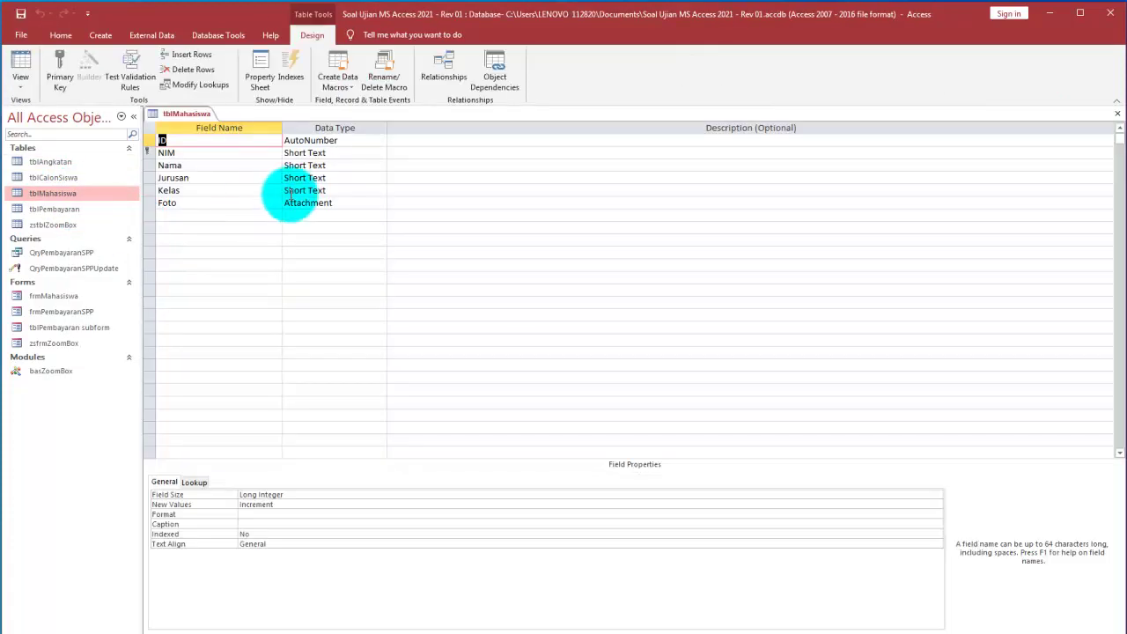
left_click(211, 152)
left_click(1116, 113)
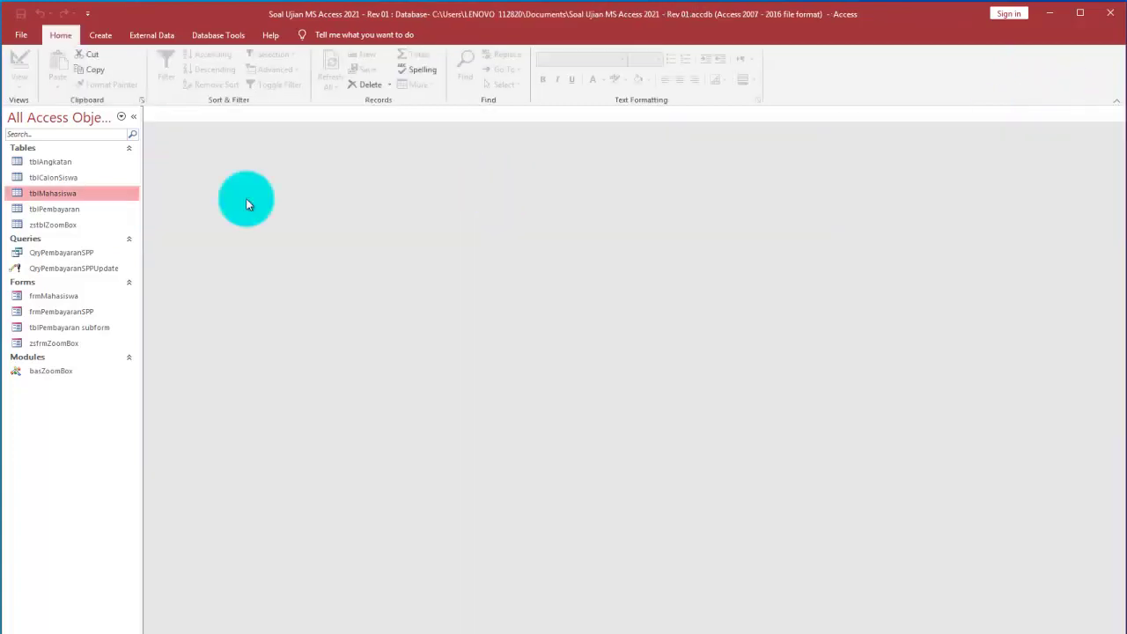
Inspect the NoTransaksi and ID fields in the design of tblPembayaran, and close the table
left_click(74, 211)
right_click(74, 211)
left_click(123, 233)
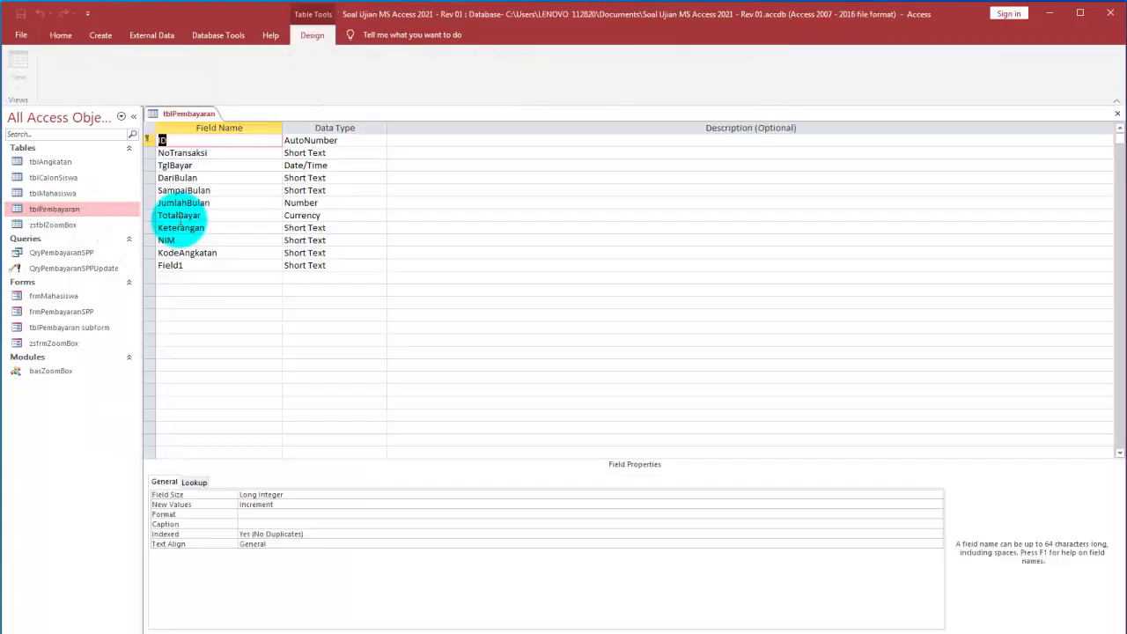
left_click(227, 155)
left_click(221, 142)
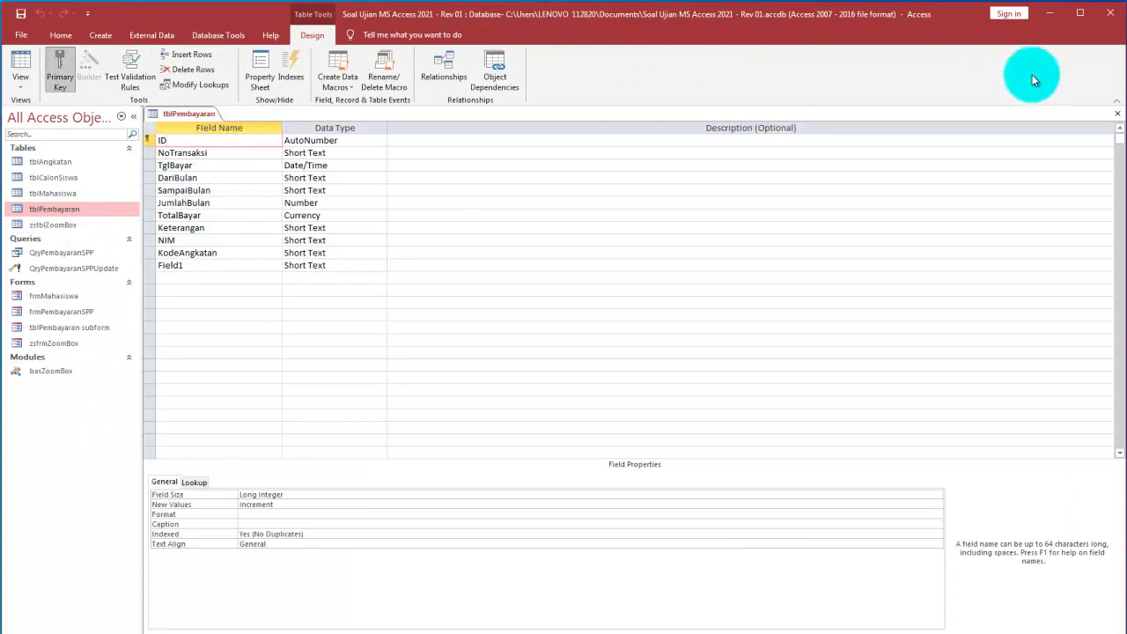
left_click(1116, 115)
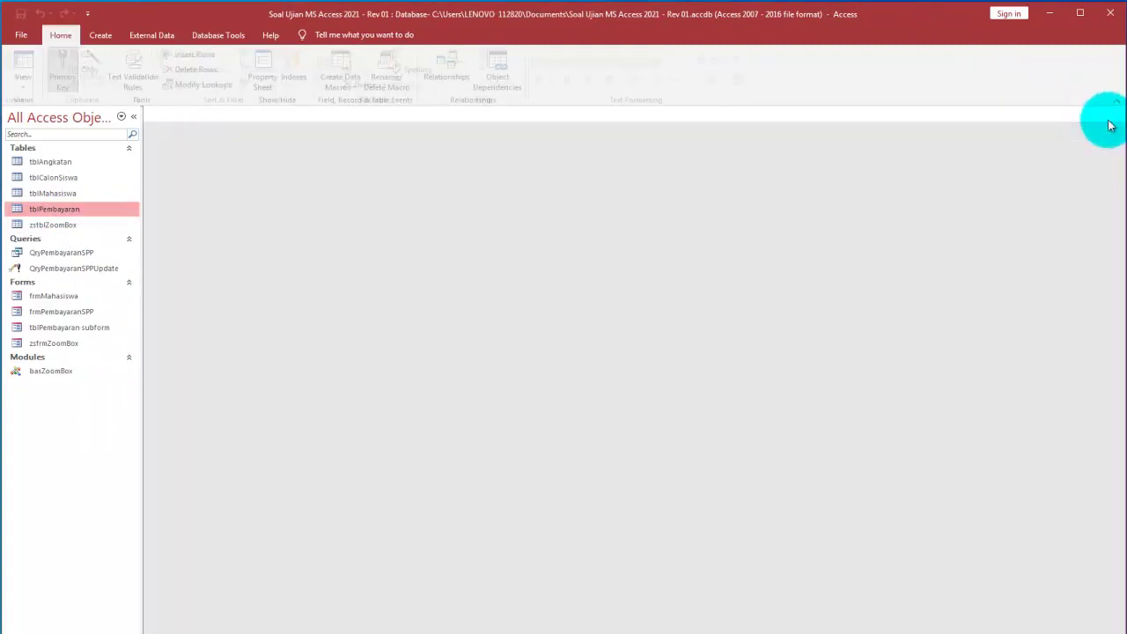
Open the database's table relationships diagram
left_click(215, 38)
left_click(157, 74)
left_click(483, 153)
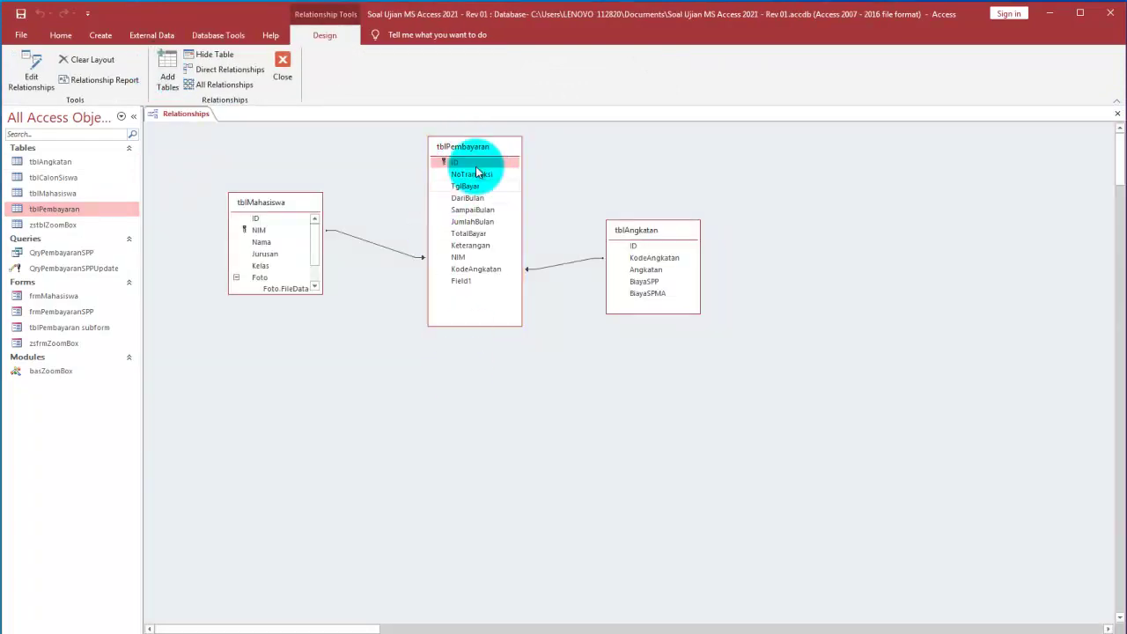
right_click(800, 189)
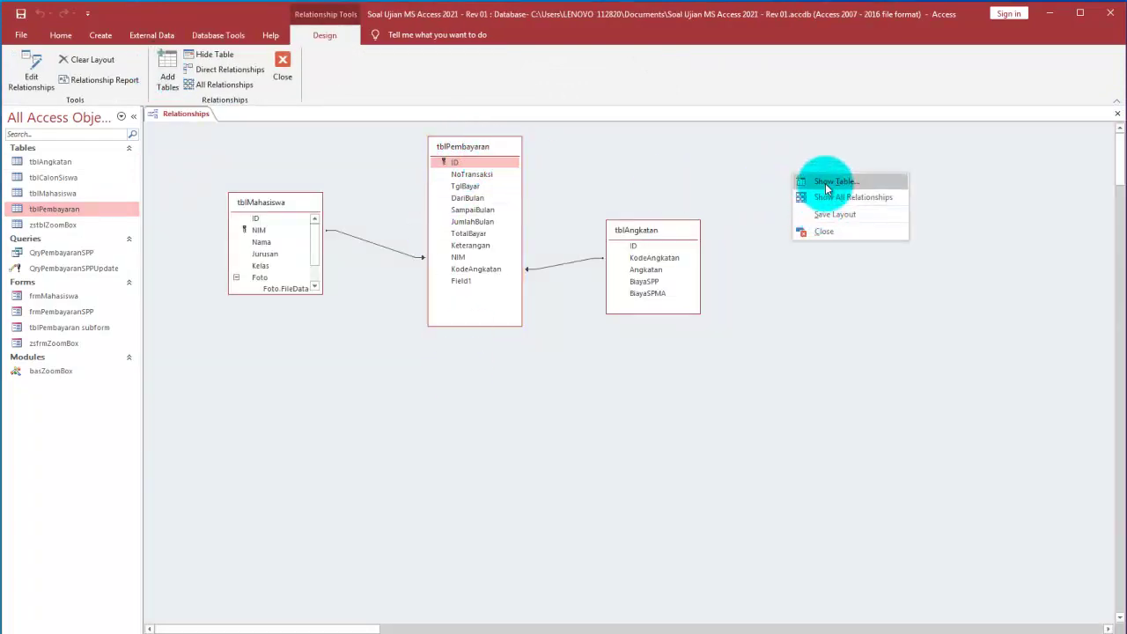
left_click(658, 419)
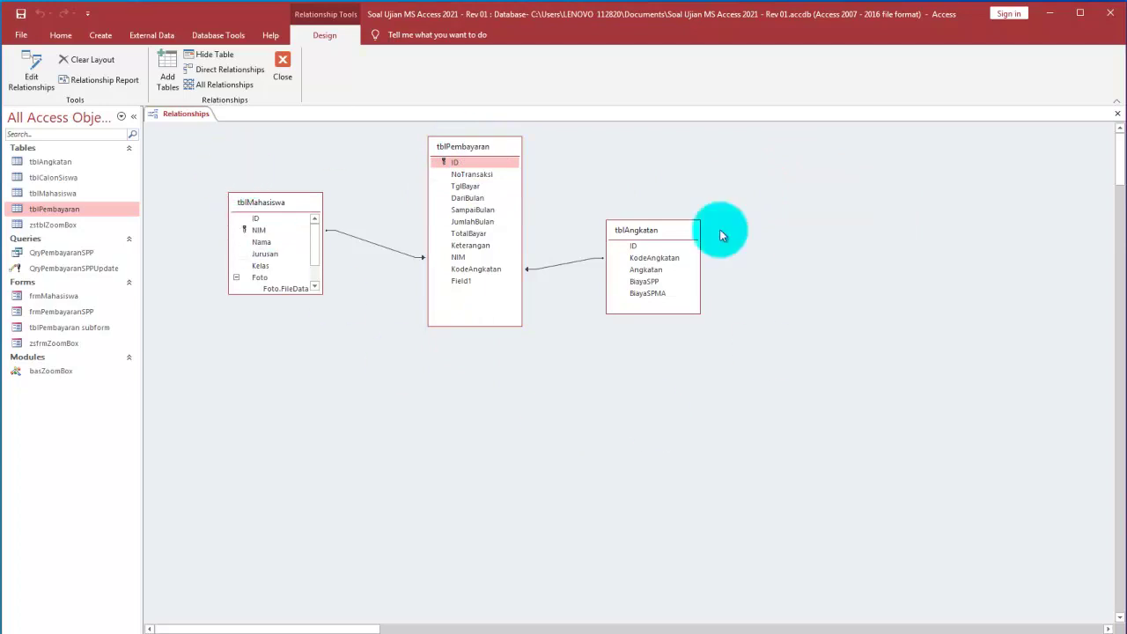
Add second copies of tblAngkatan, tblMahasiswa and tblPembayaran to the relationships diagram
right_click(825, 203)
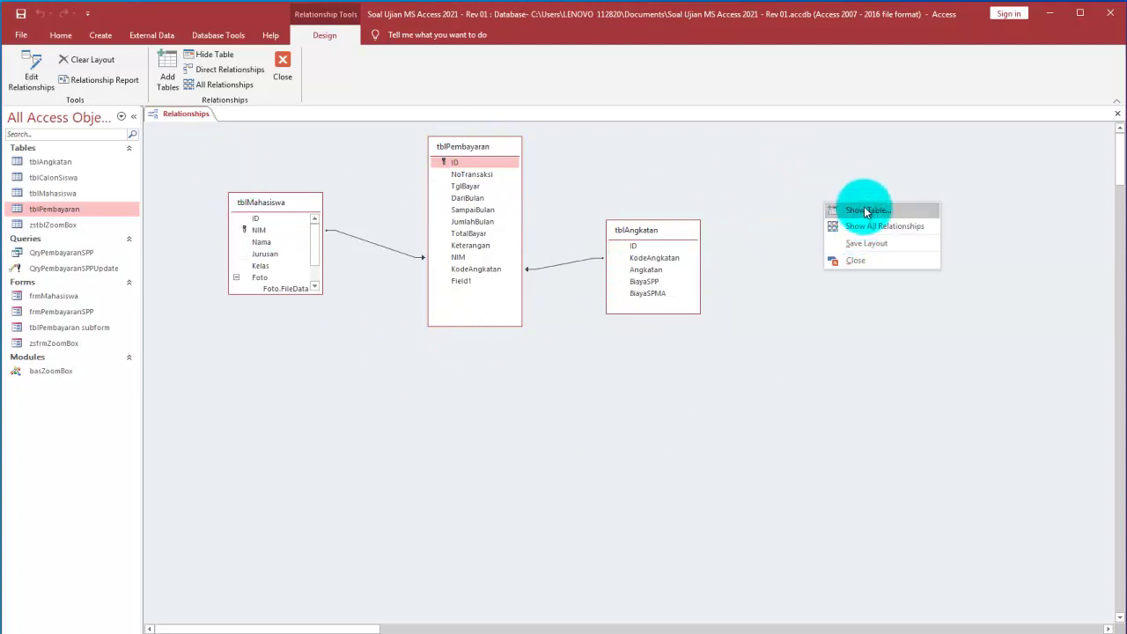
left_click(863, 210)
left_click_drag(594, 128, 946, 126)
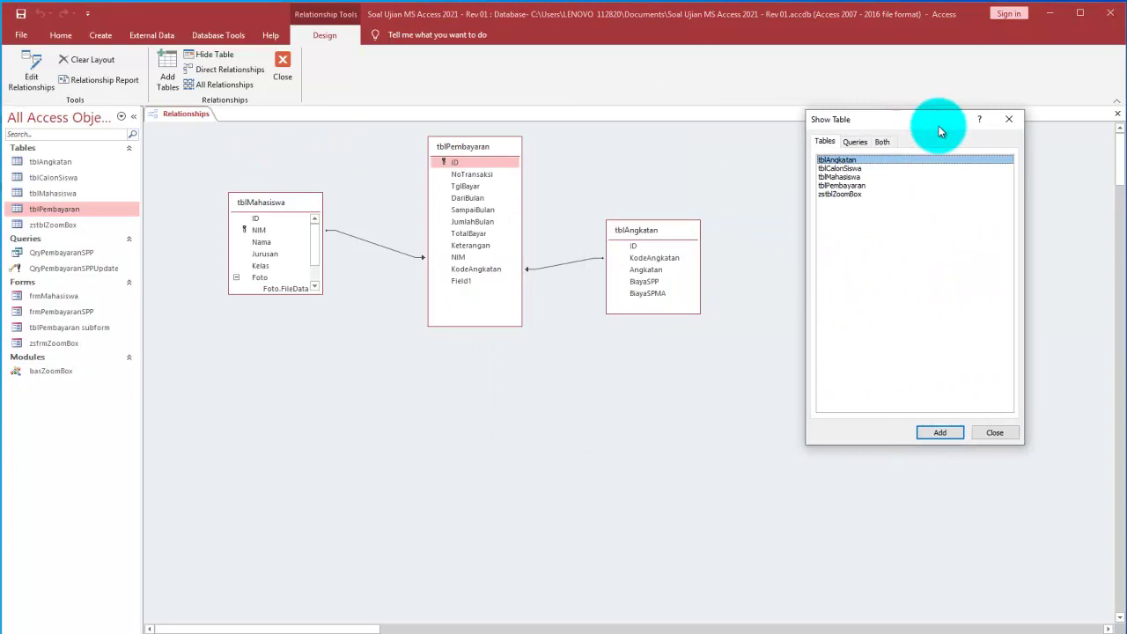
left_click(939, 431)
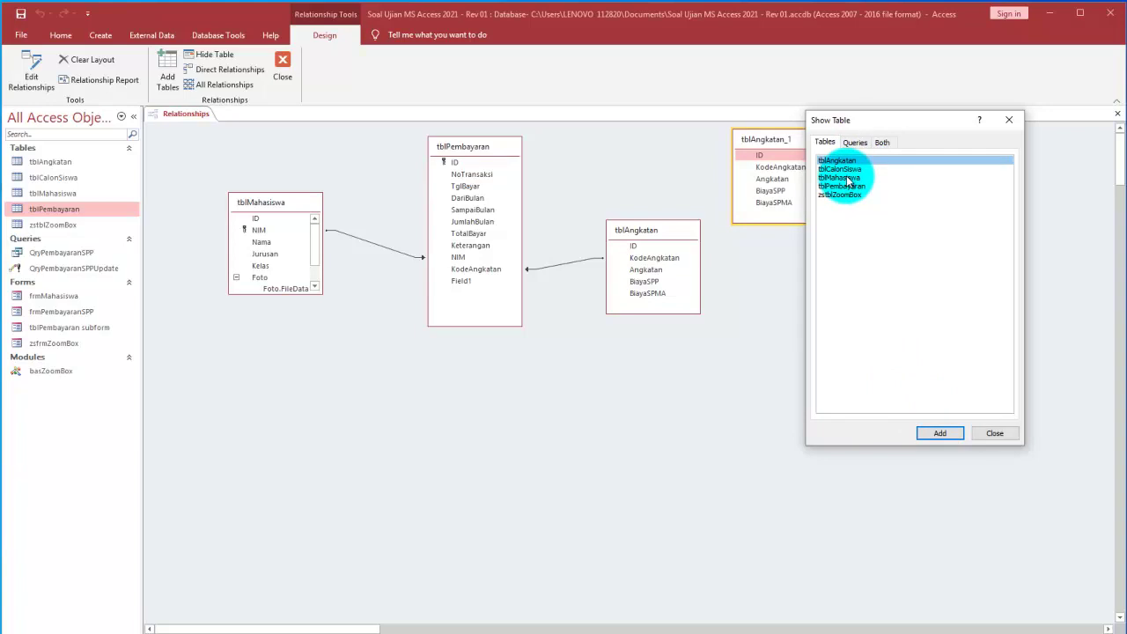
left_click(849, 178)
double_click(848, 186)
left_click_drag(905, 121, 813, 250)
left_click(898, 561)
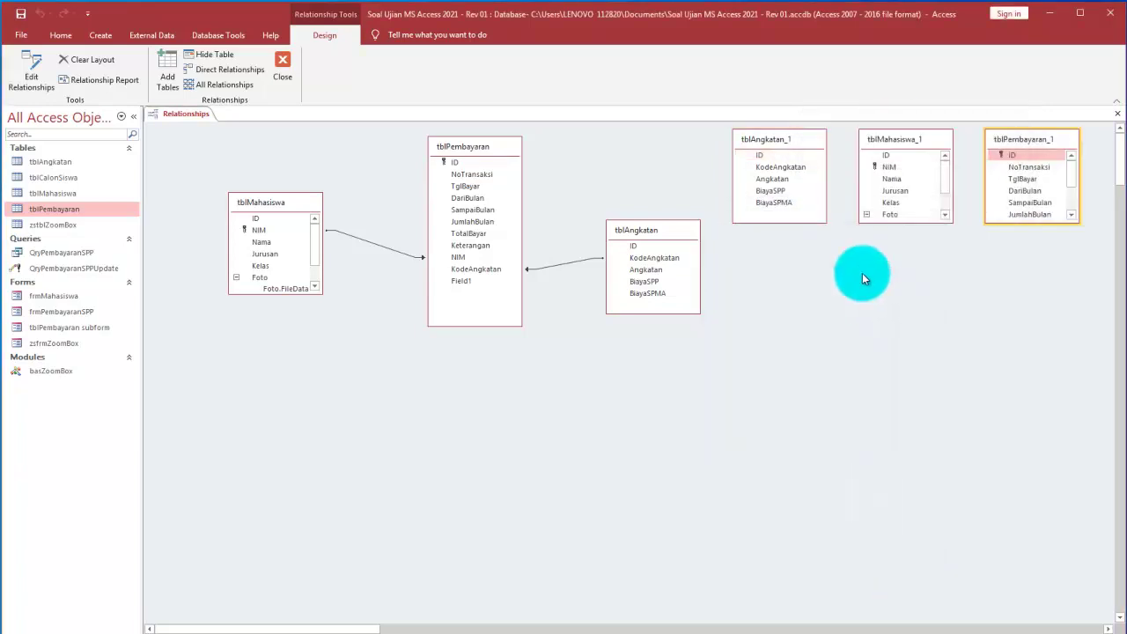
Move the three added table copies below the original tables, with tblMahasiswa_1 placed beneath tblMahasiswa
left_click_drag(881, 176, 849, 285)
left_click_drag(777, 168, 440, 436)
left_click_drag(861, 251, 581, 415)
left_click_drag(1044, 146, 750, 429)
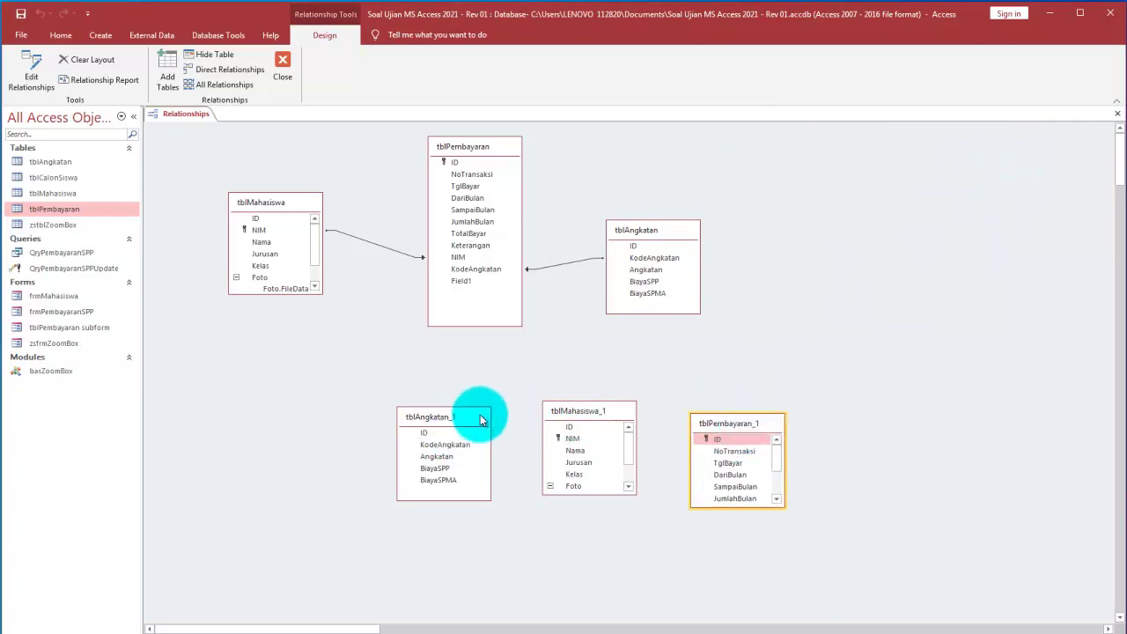
left_click_drag(487, 416, 494, 449)
left_click_drag(574, 414, 356, 398)
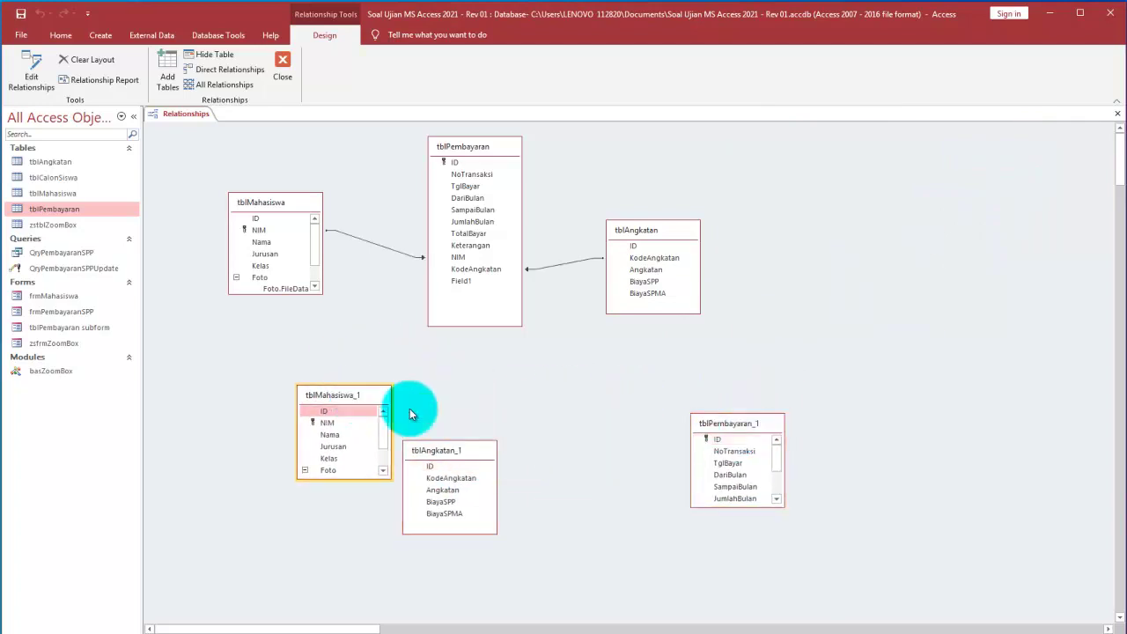
Place tblPembayaran_1 between tblMahasiswa_1 and tblAngkatan_1, and lengthen it until all its fields show
left_click_drag(473, 451, 714, 572)
left_click_drag(704, 424, 478, 412)
left_click_drag(707, 559, 707, 481)
left_click_drag(528, 410, 493, 354)
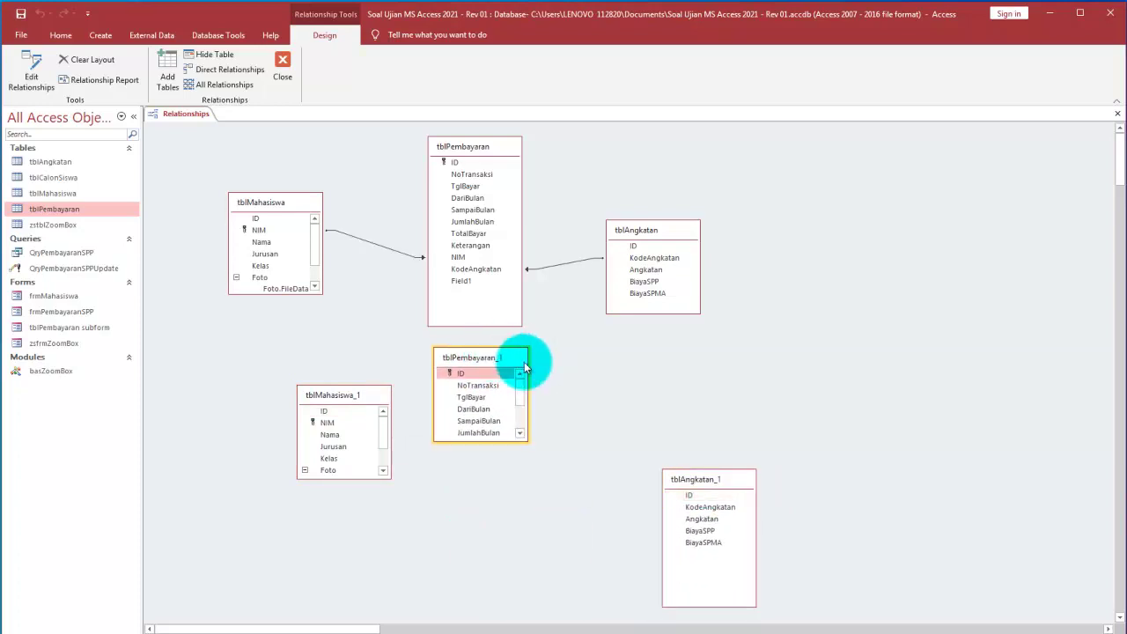
left_click_drag(502, 441, 503, 519)
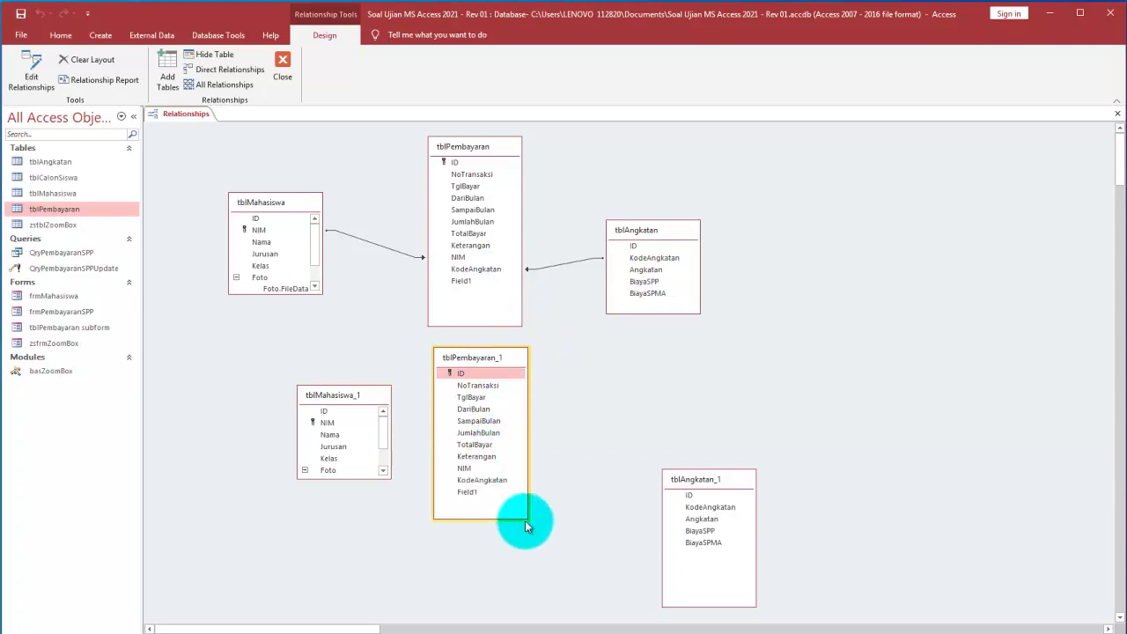
left_click(696, 480)
left_click_drag(697, 482, 504, 481)
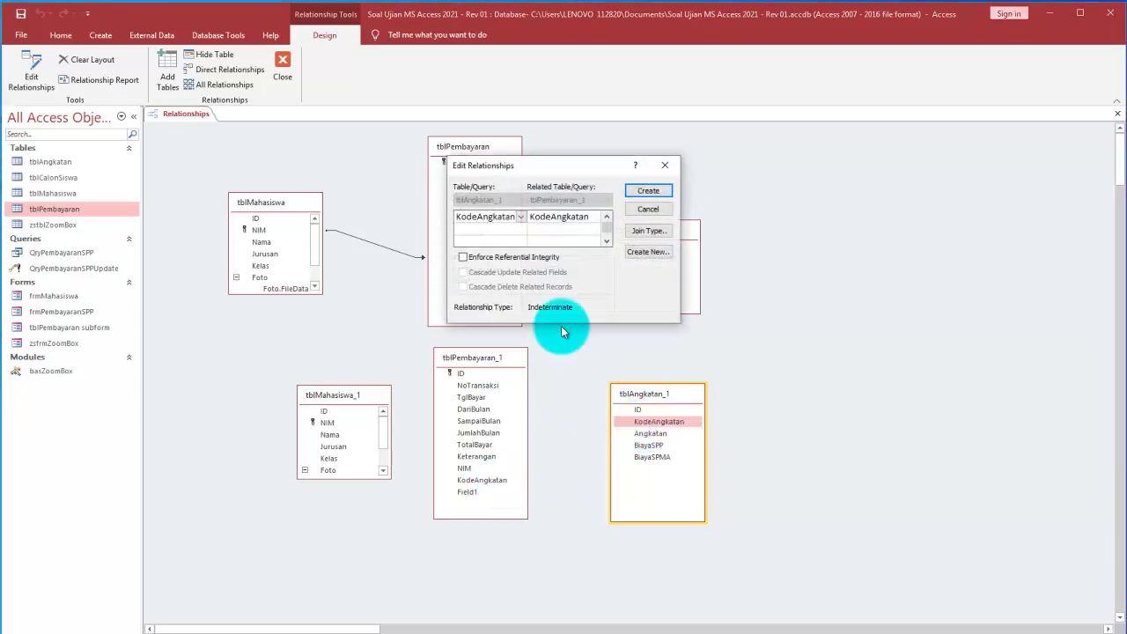
left_click_drag(602, 165, 906, 339)
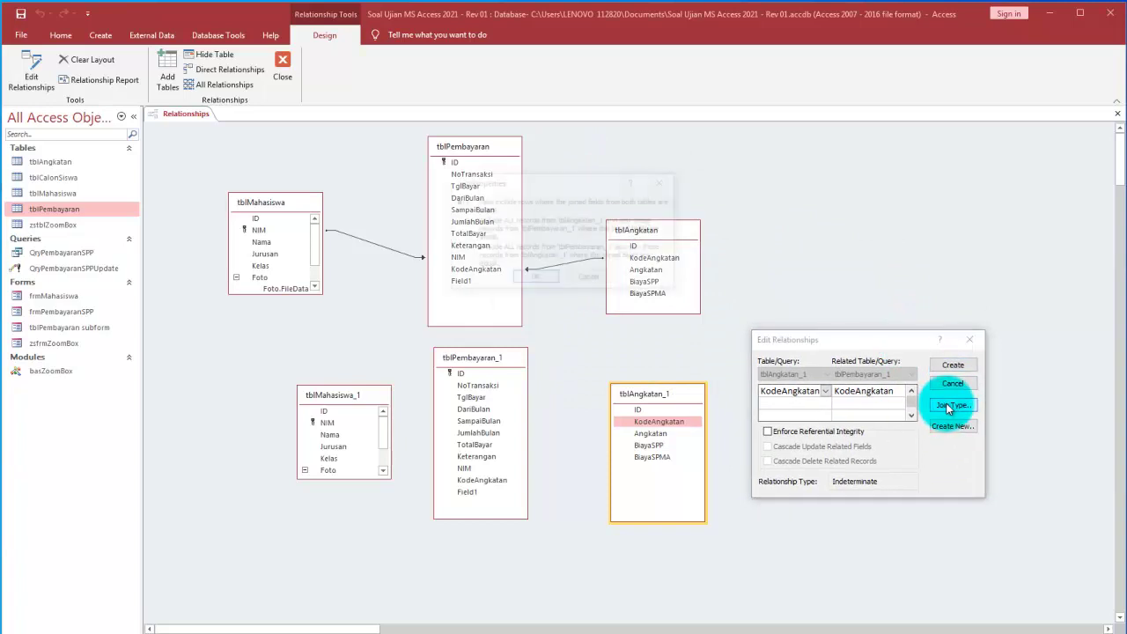
left_click(951, 405)
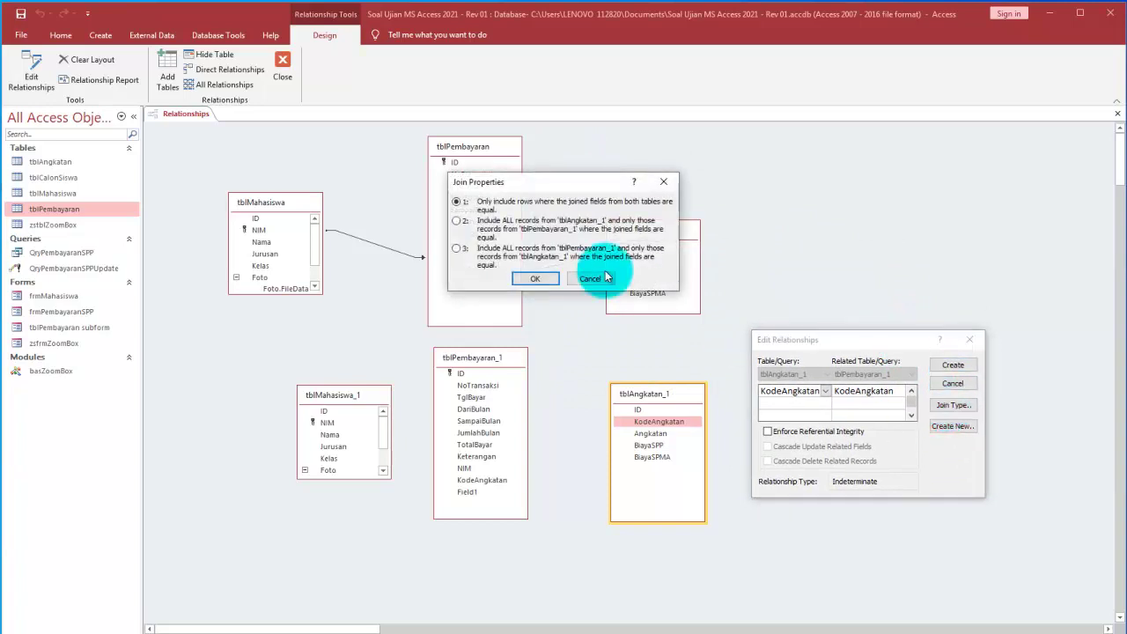
left_click(456, 251)
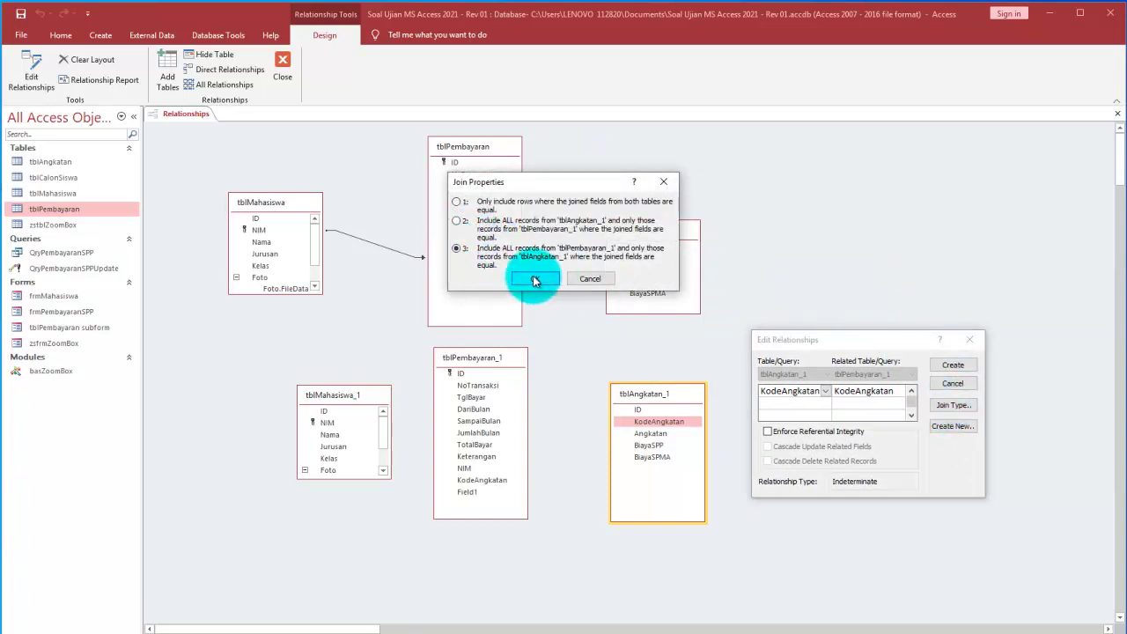
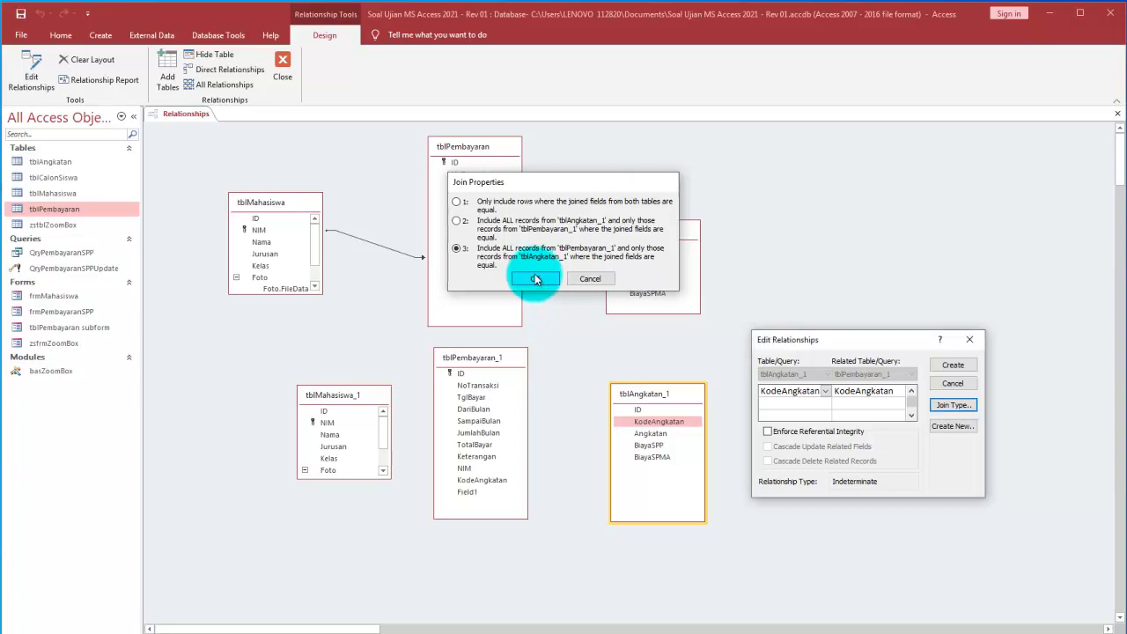
left_click(536, 279)
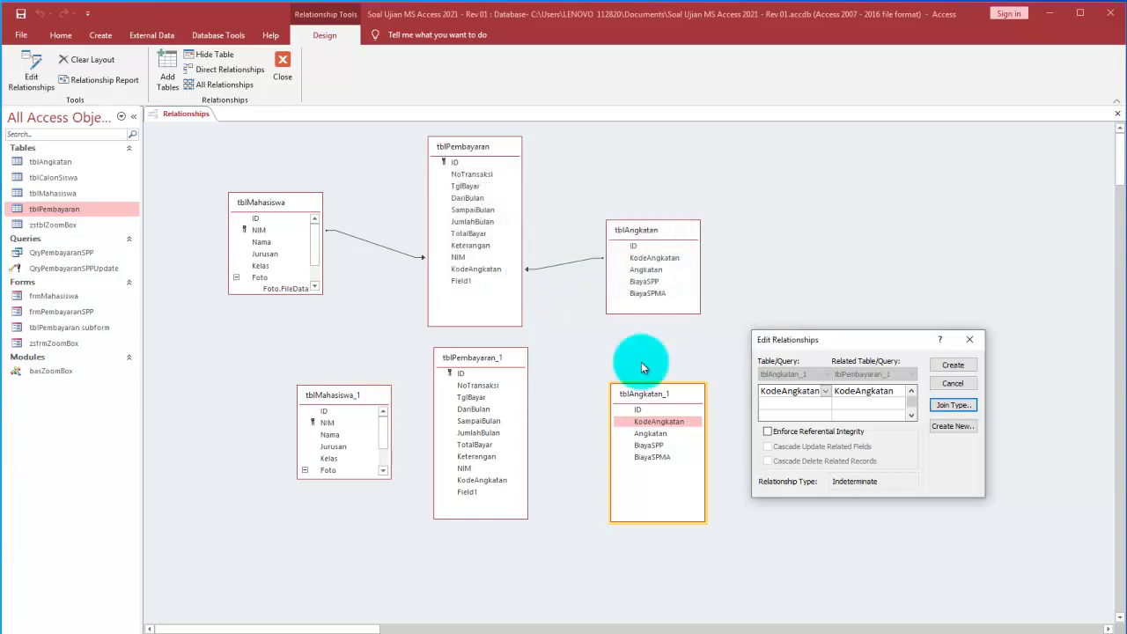
left_click(952, 426)
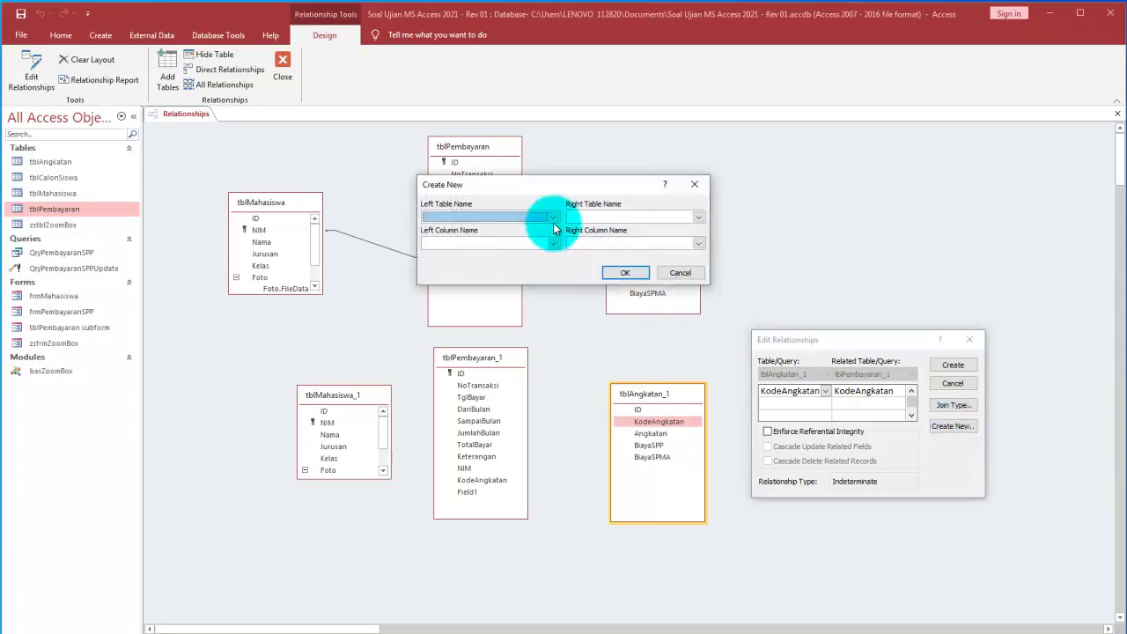
left_click(680, 273)
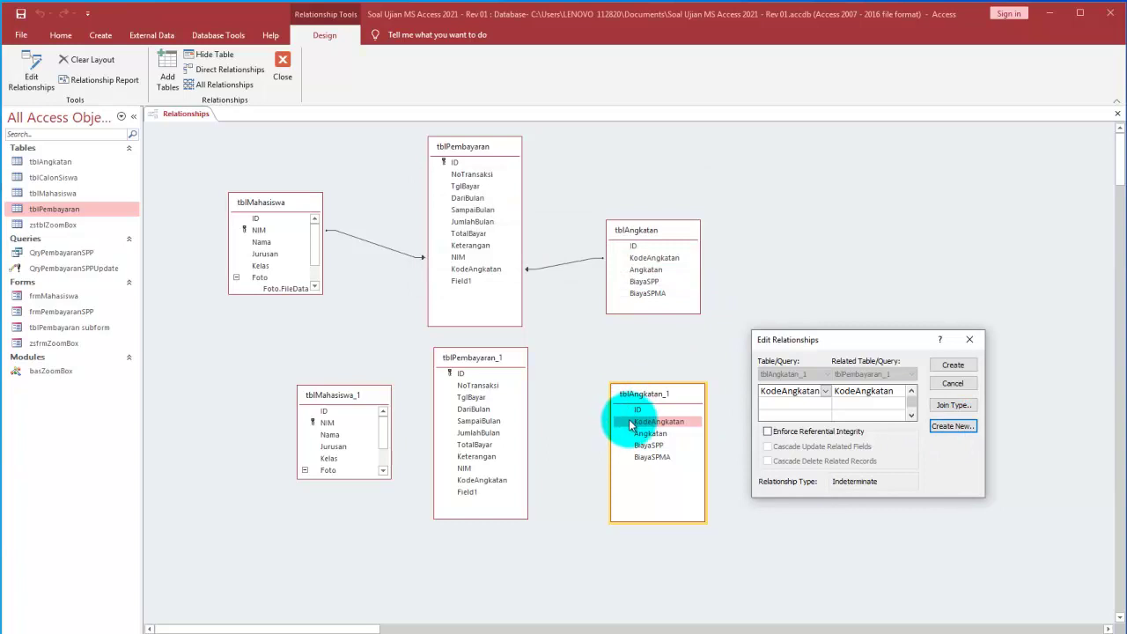
left_click(972, 341)
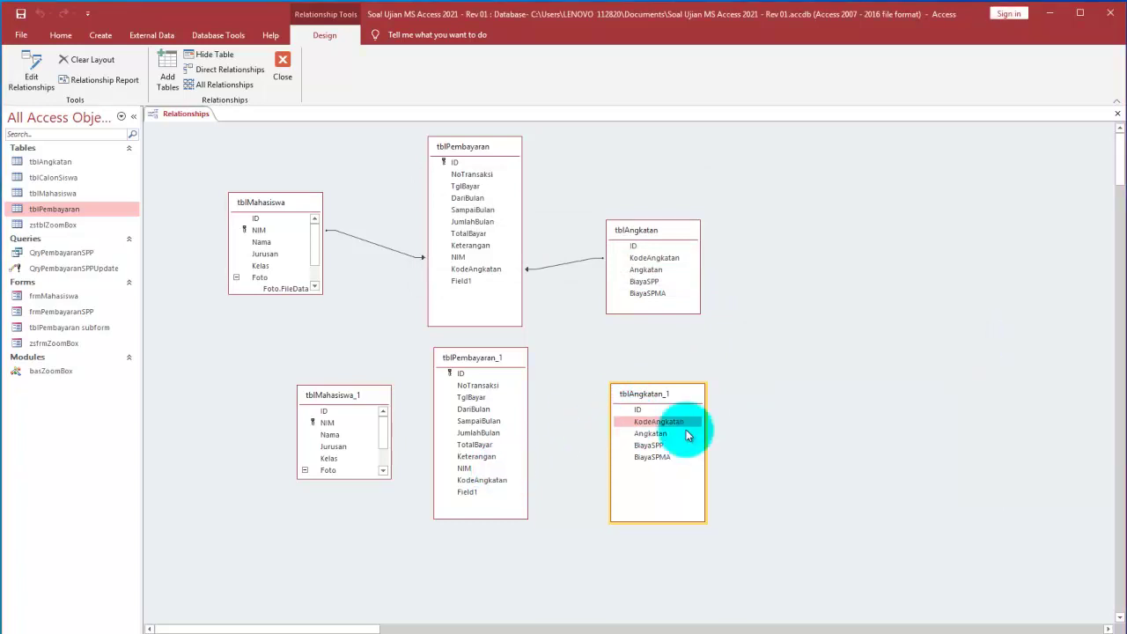
Relate KodeAngkatan of tblAngkatan_1 to KodeAngkatan of tblPembayaran_1 with join type 3, including all records from tblPembayaran_1
left_click_drag(652, 422, 506, 479)
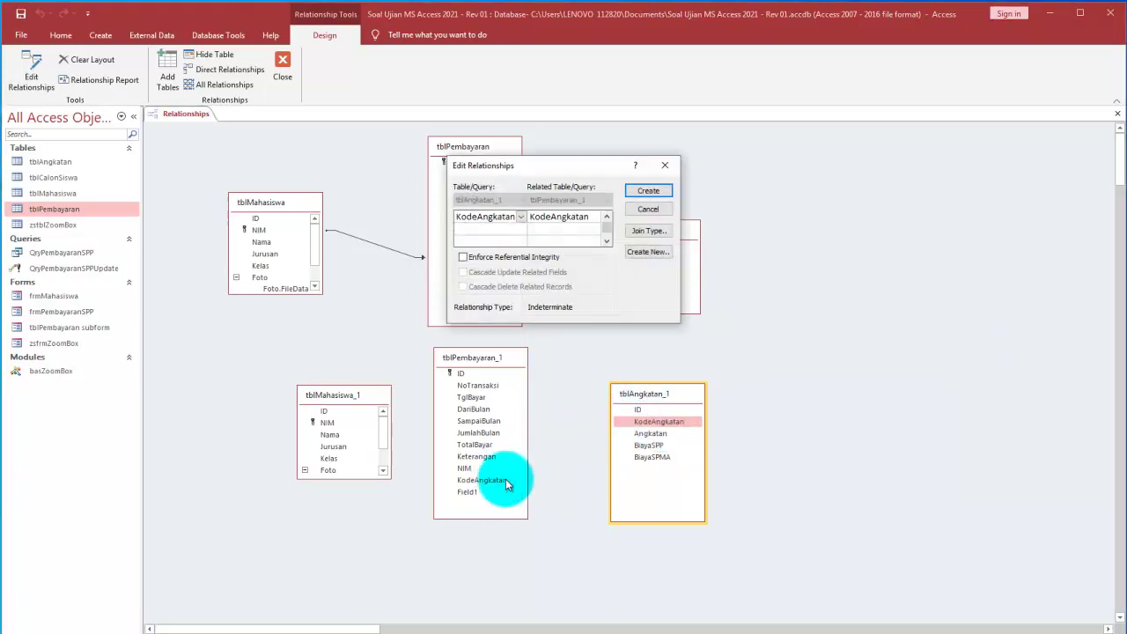
left_click(653, 231)
left_click(457, 249)
left_click(533, 278)
left_click(651, 194)
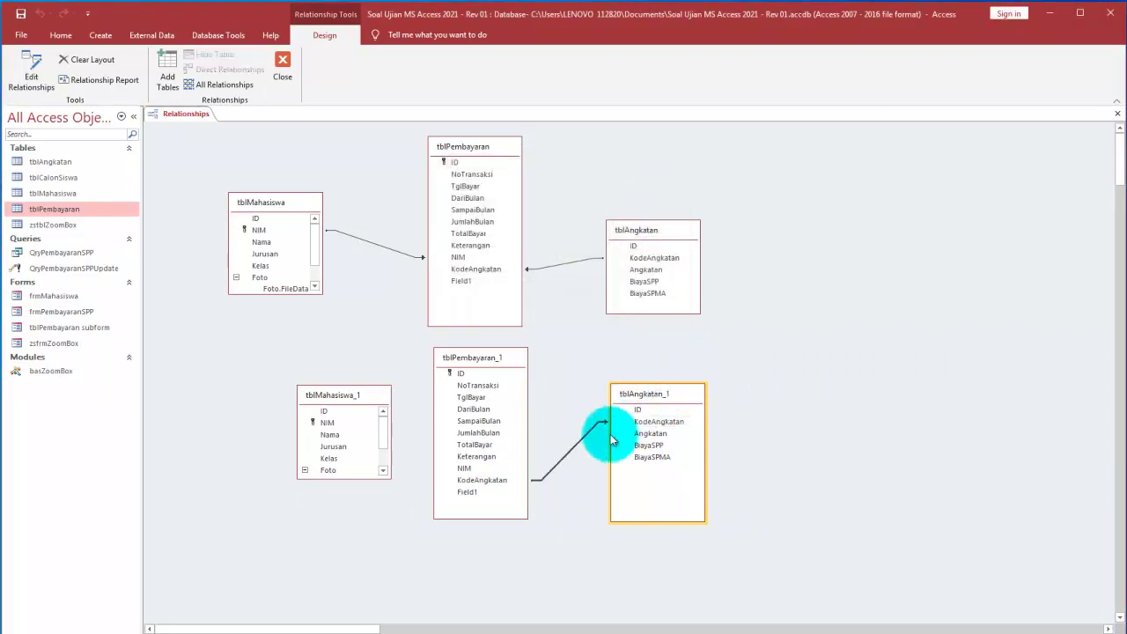
left_click_drag(634, 402, 652, 396)
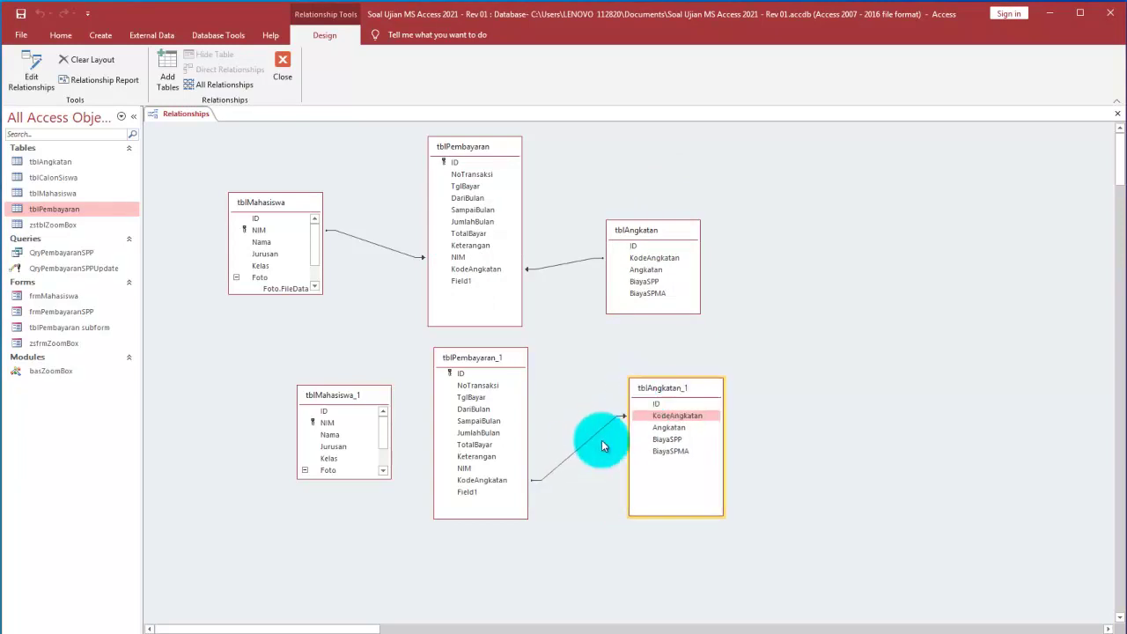
Change the KodeAngkatan relationship to join type 2, including all records from tblAngkatan_1, and move tblAngkatan_1 slightly farther from tblPembayaran_1
double_click(589, 445)
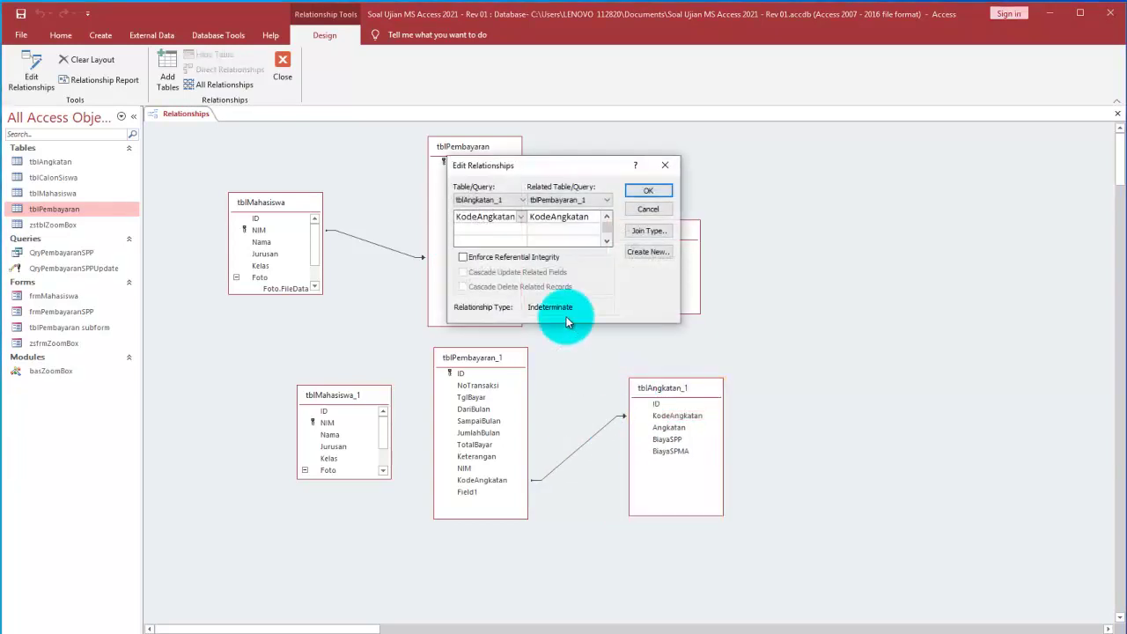
left_click(647, 231)
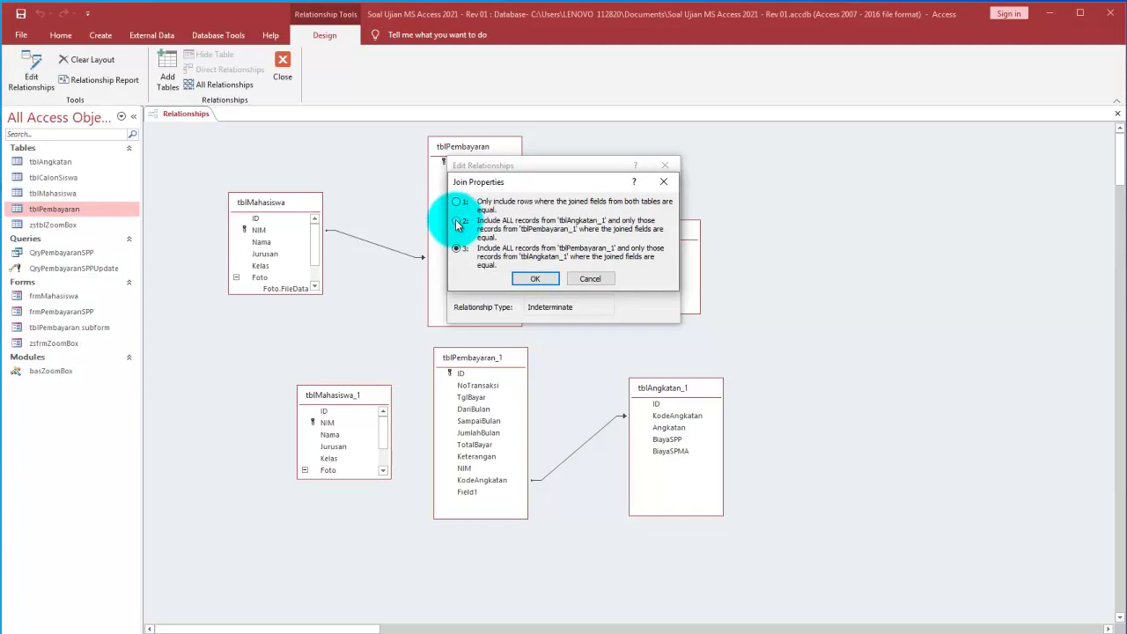
left_click(458, 203)
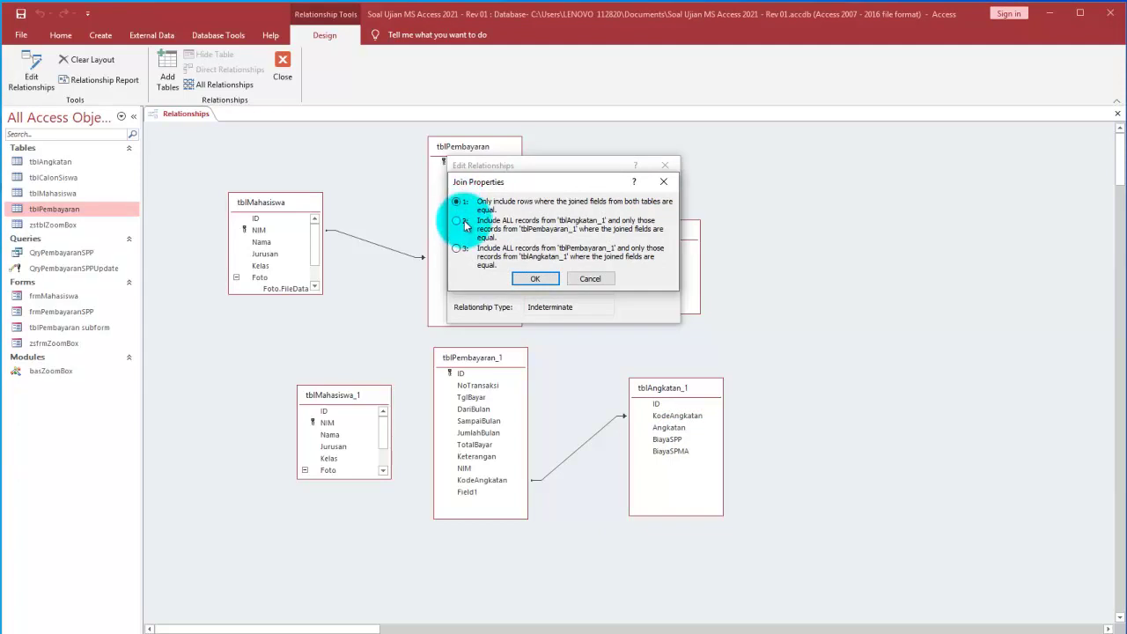
left_click(459, 221)
left_click(534, 278)
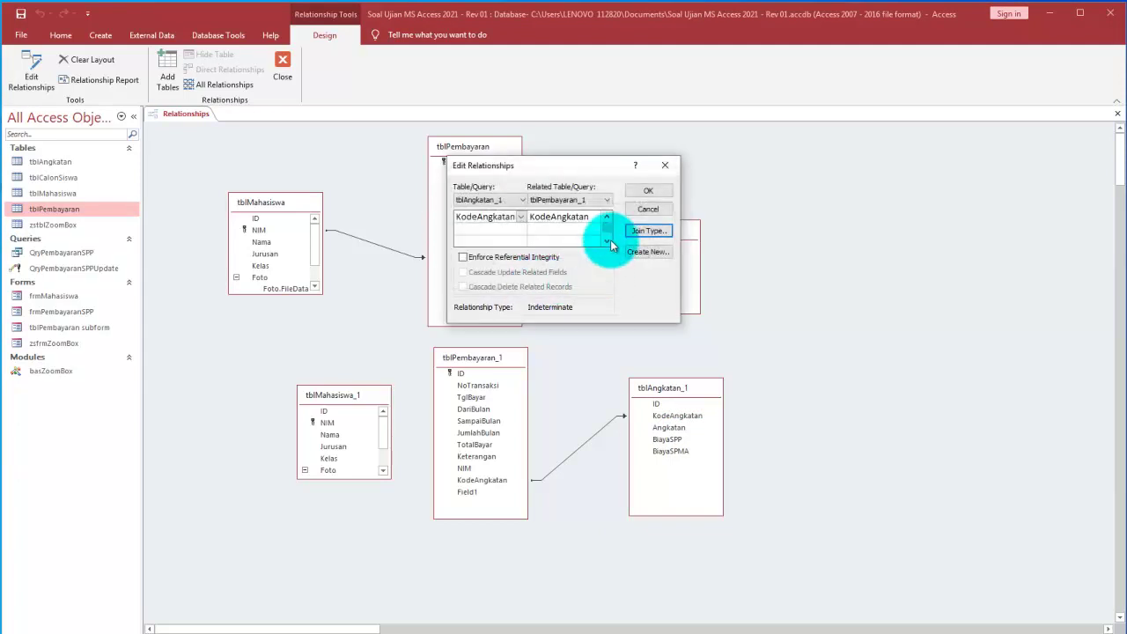
left_click(652, 194)
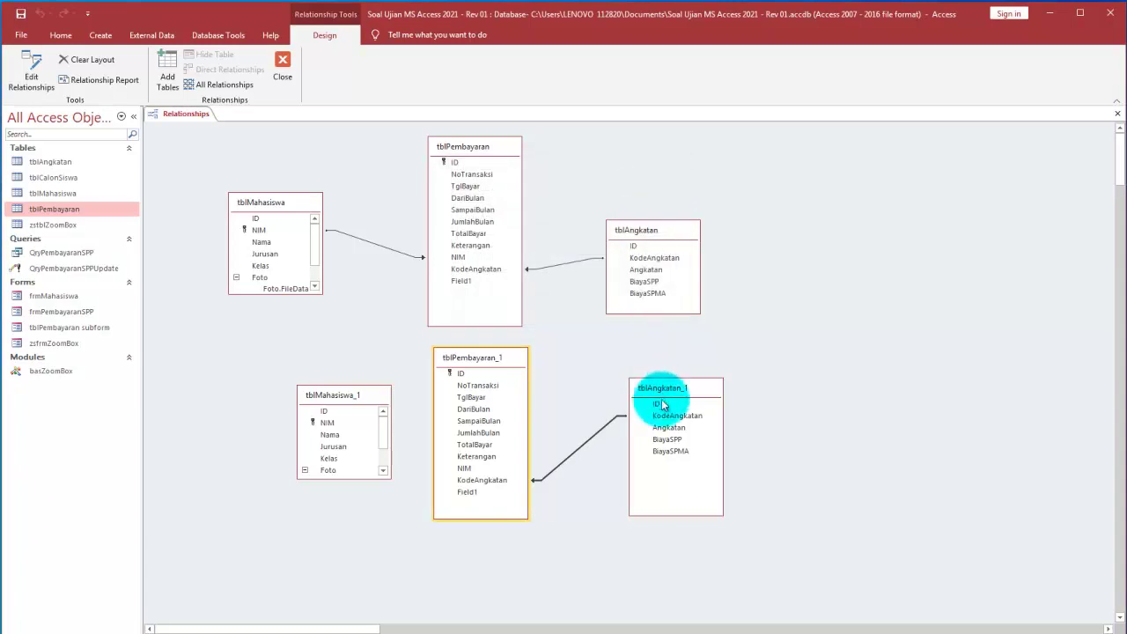
left_click_drag(667, 390, 705, 382)
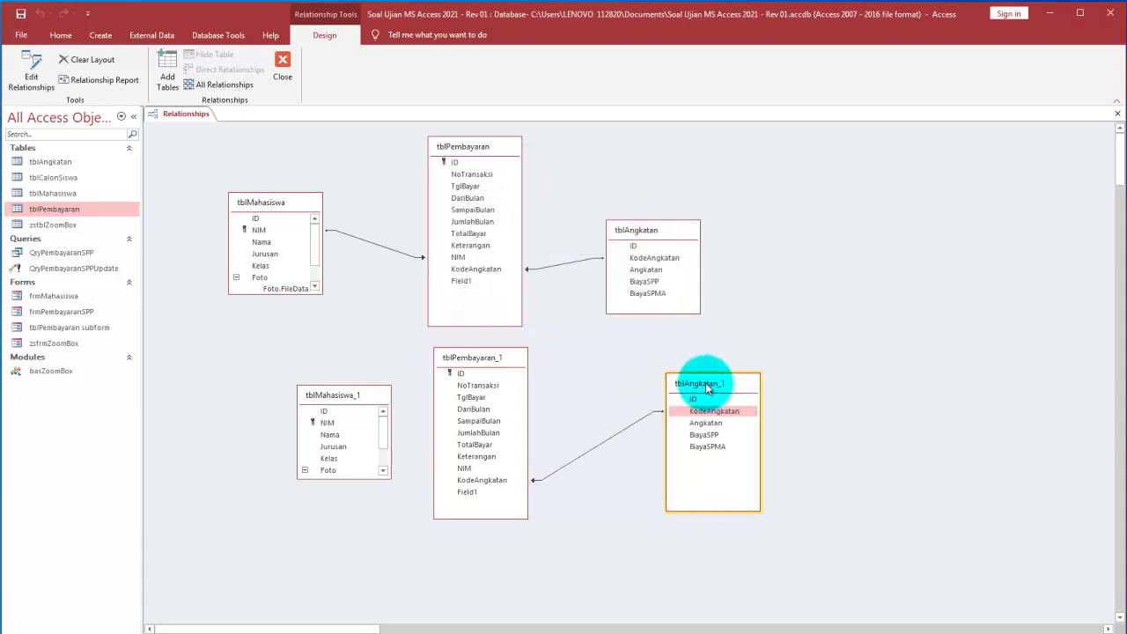
Review the join properties of the KodeAngkatan relationship between tblAngkatan_1 and tblPembayaran_1, with the Join Properties dialog moved beside the relationship dialog
double_click(634, 426)
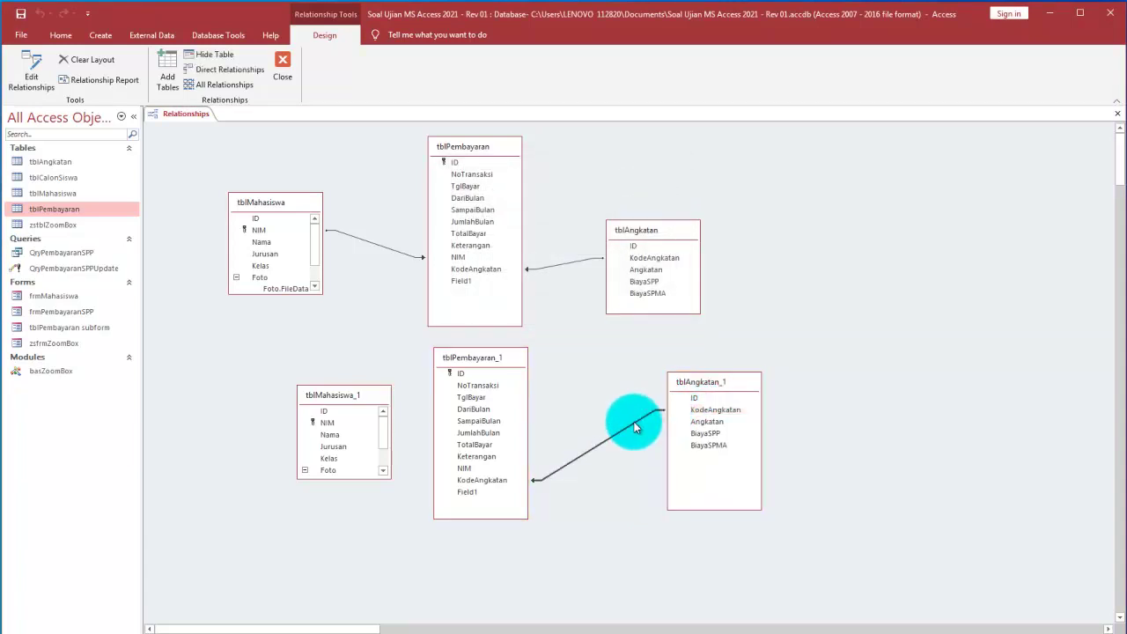
left_click(648, 232)
left_click(457, 221)
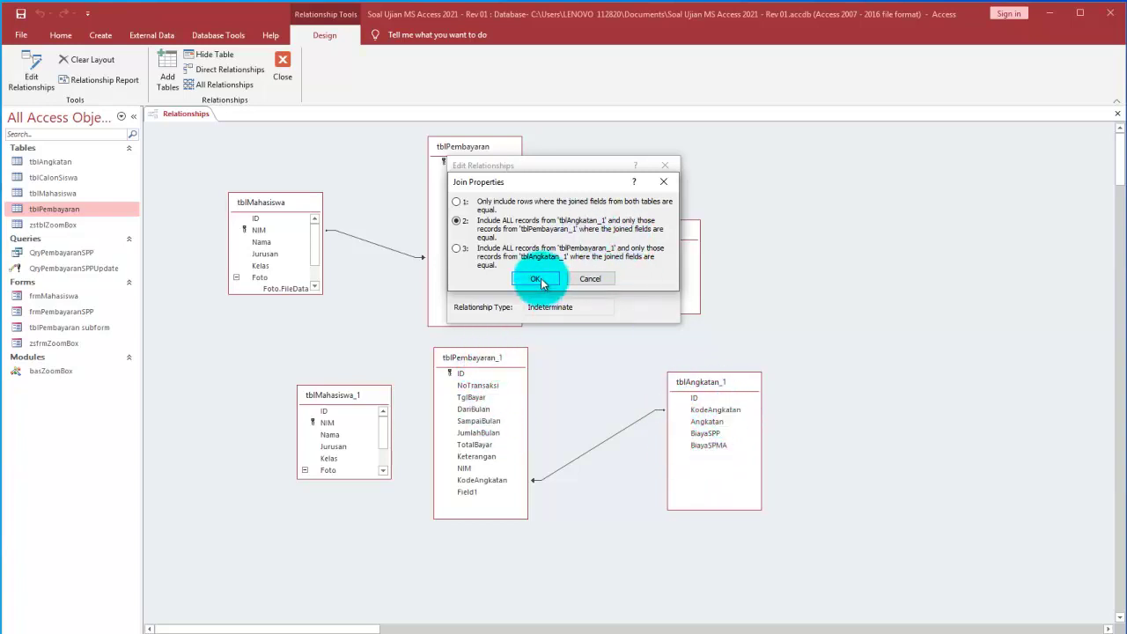
left_click_drag(503, 187, 777, 246)
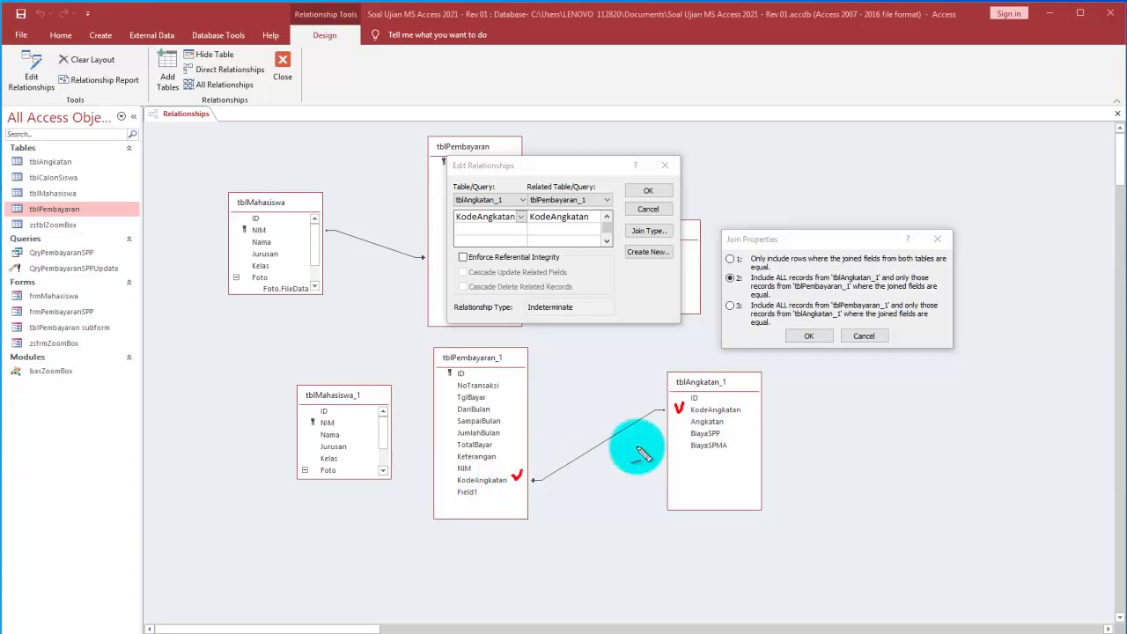
Annotate the KodeAngkatan fields of tblAngkatan_1 and tblPembayaran_1 with the underlined word "text", and close both relationship dialogs without changes
mouse_move(759, 410)
left_mouse_down()
mouse_move(867, 405)
mouse_move(837, 410)
left_mouse_up()
mouse_move(875, 375)
left_mouse_down()
mouse_move(880, 399)
mouse_move(884, 385)
left_mouse_up()
mouse_move(553, 482)
left_mouse_down()
mouse_move(557, 503)
mouse_move(545, 494)
mouse_move(561, 493)
left_mouse_up()
left_click_drag(565, 493, 605, 491)
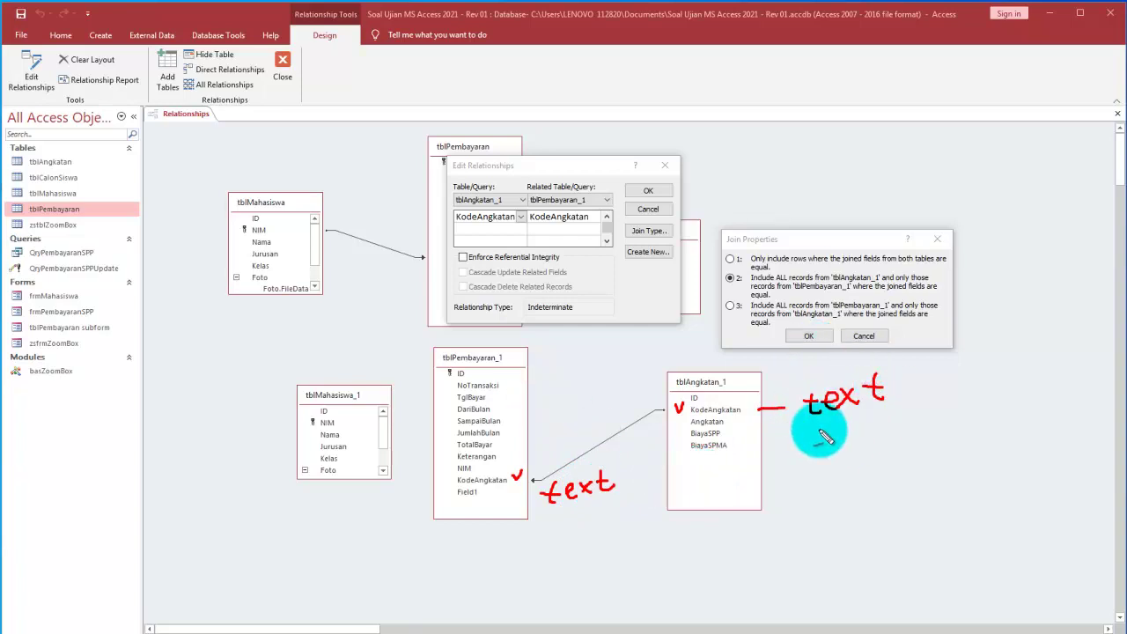
left_click_drag(805, 432, 911, 412)
left_click_drag(564, 521, 619, 507)
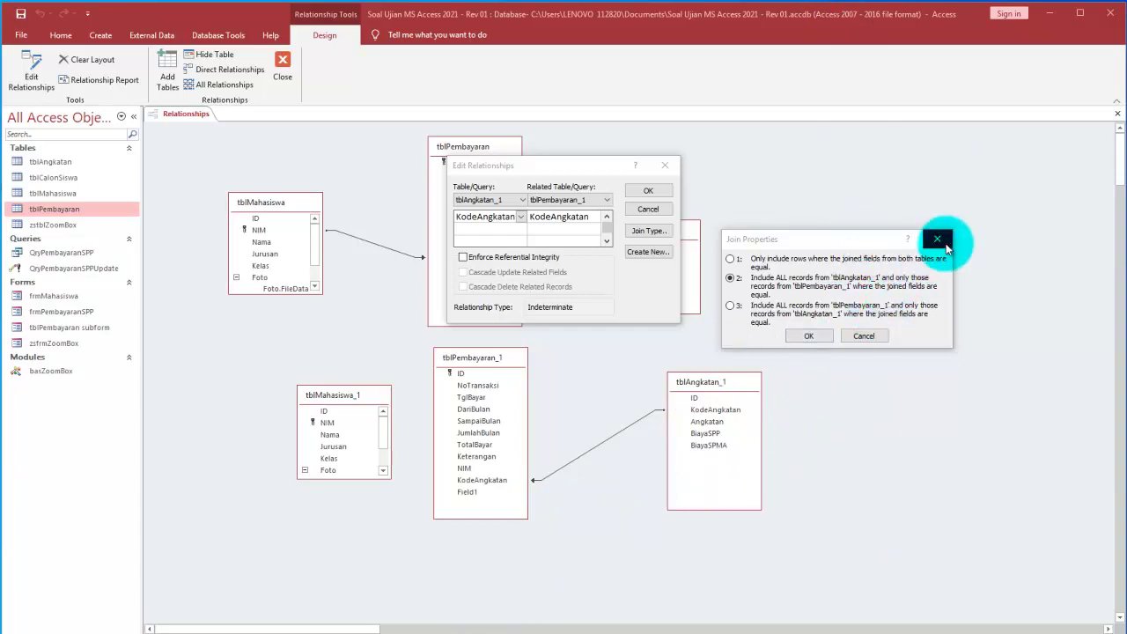
left_click(863, 336)
left_click(665, 167)
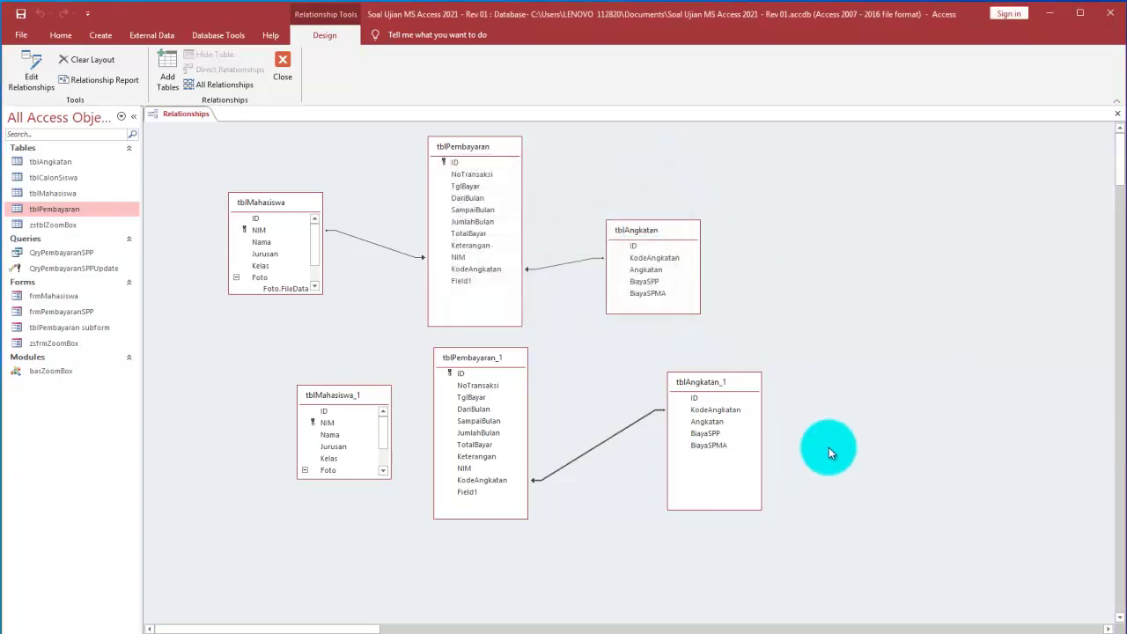
Relate NIM of tblMahasiswa_1 to NIM of tblPembayaran_1 with join type 2, and place tblMahasiswa_1 directly beneath tblMahasiswa
left_click_drag(333, 398, 304, 387)
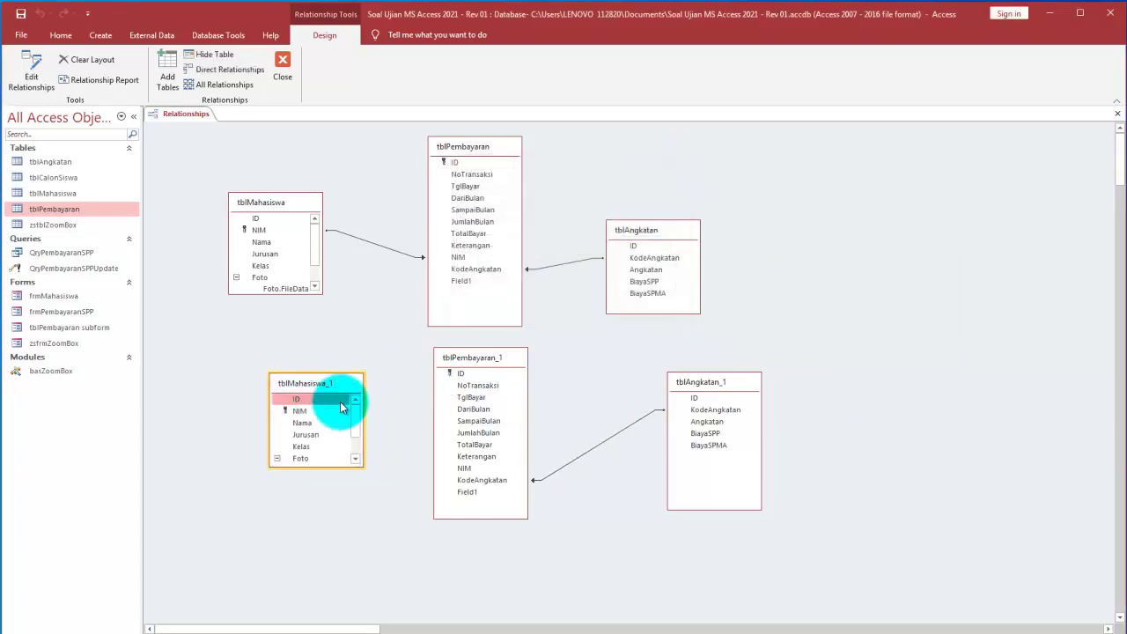
left_click(306, 414)
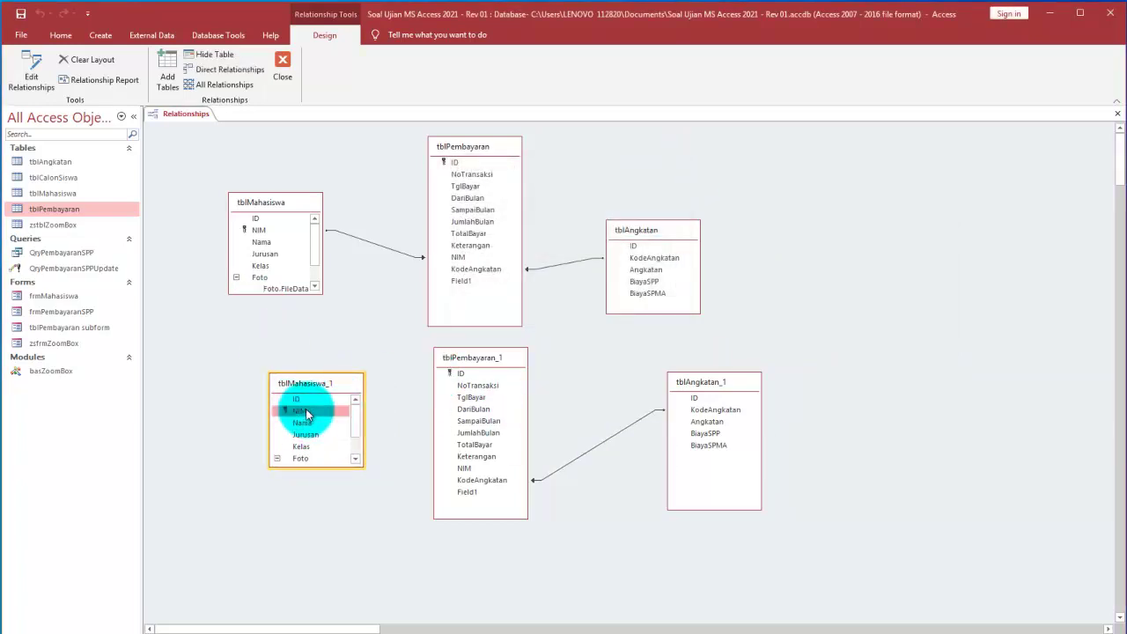
left_click_drag(306, 414, 465, 473)
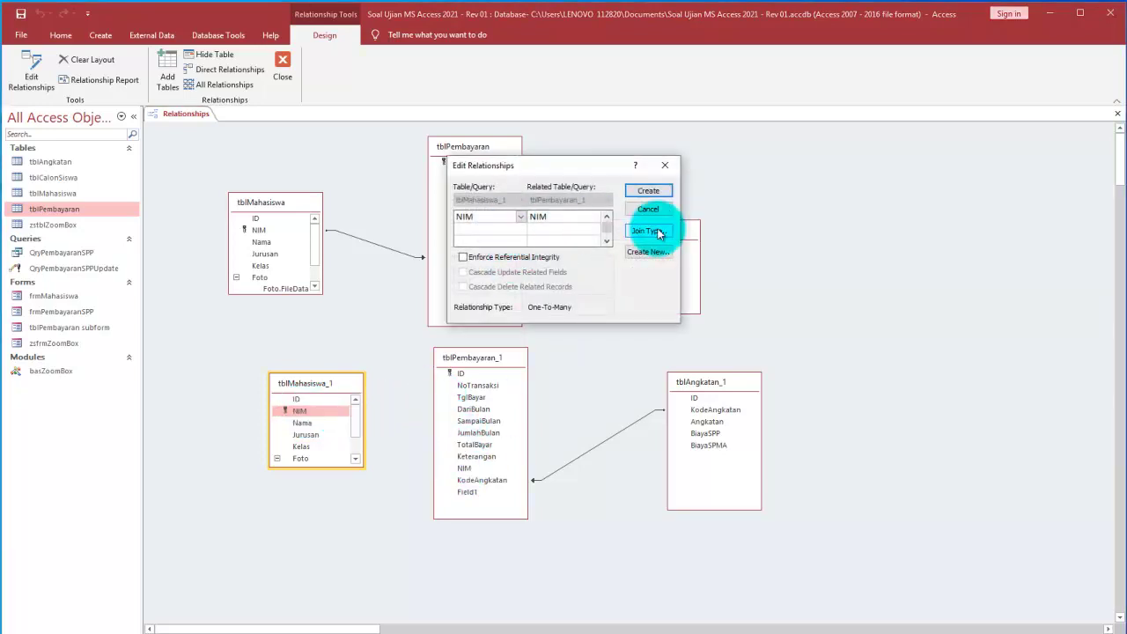
left_click(648, 230)
left_click(456, 220)
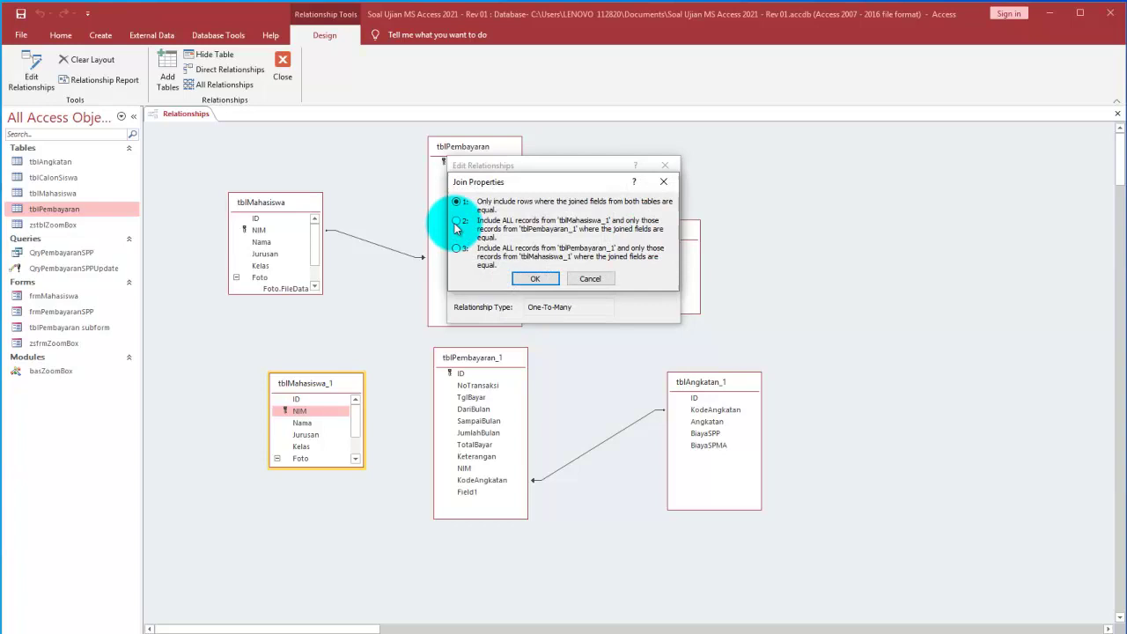
left_click(534, 280)
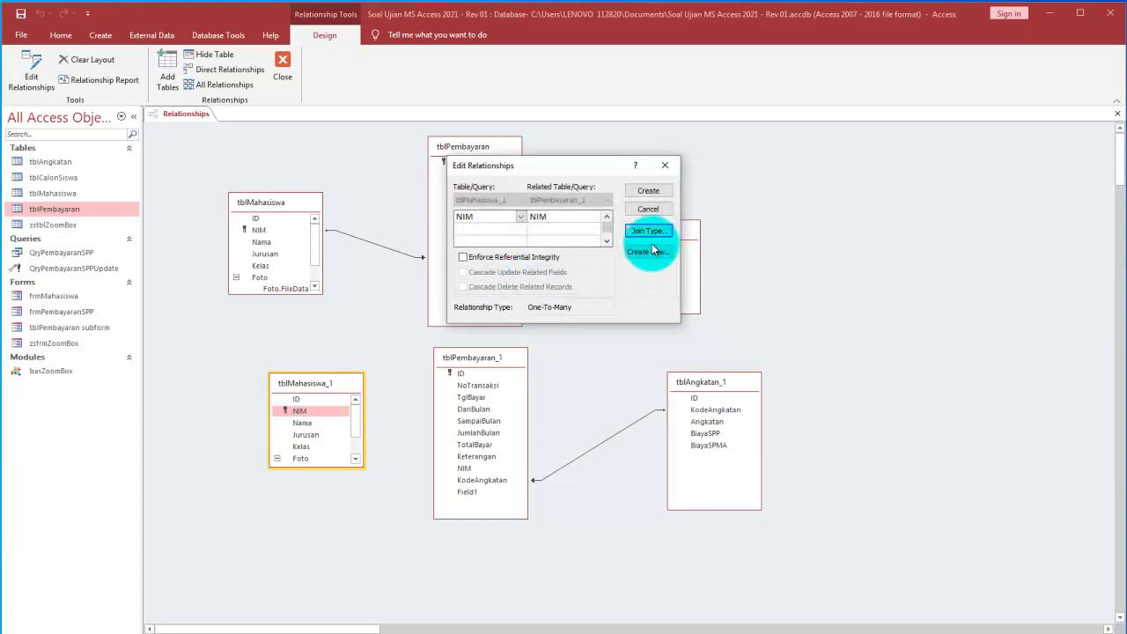
left_click(657, 187)
left_click_drag(308, 382, 267, 376)
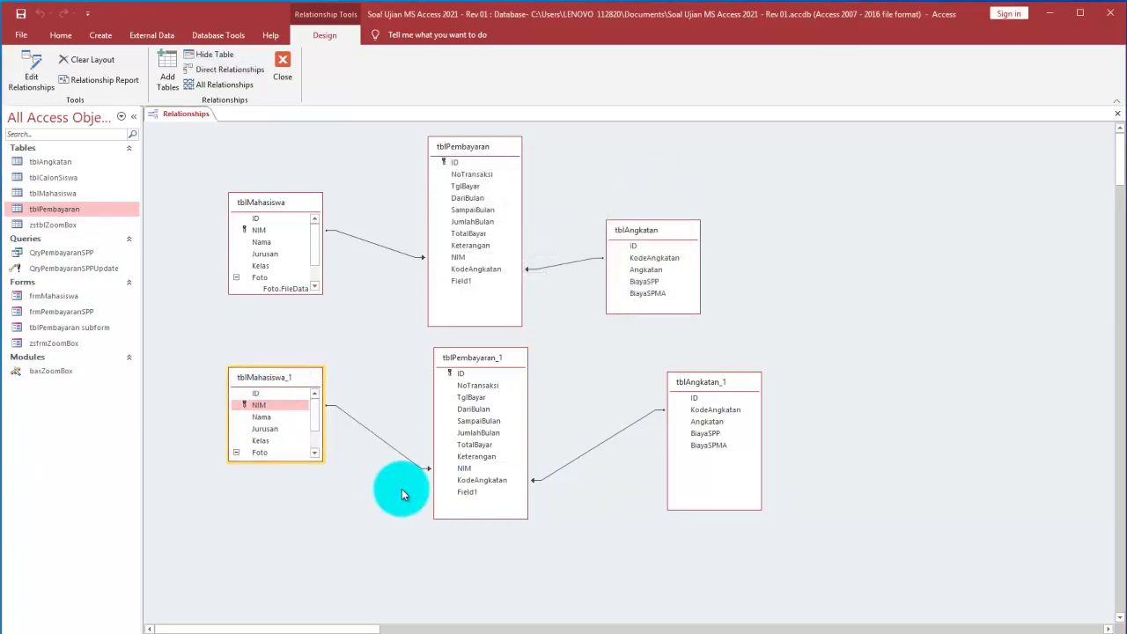
Remove tblAngkatan_1 and tblPembayaran from the relationship layout, and close the Relationships window without saving the layout
left_click(705, 410)
key("Delete")
key("Delete")
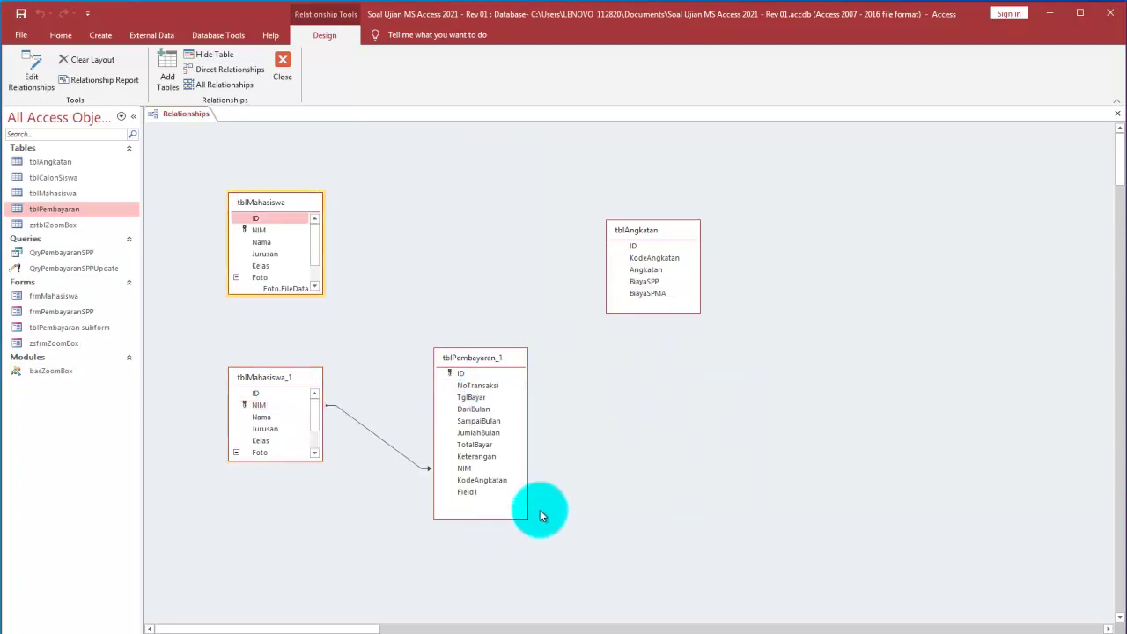
left_click(282, 64)
left_click(647, 393)
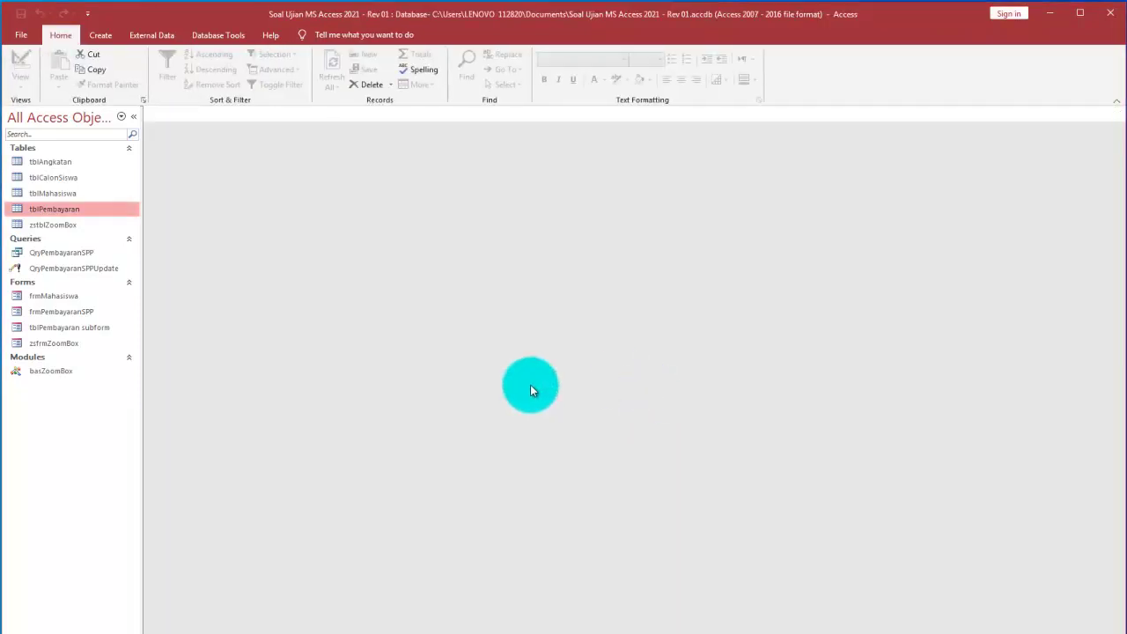
Reopen the Relationships window, remove tblAngkatan_1 and tblMahasiswa_1 from the layout, and save it
left_click(219, 37)
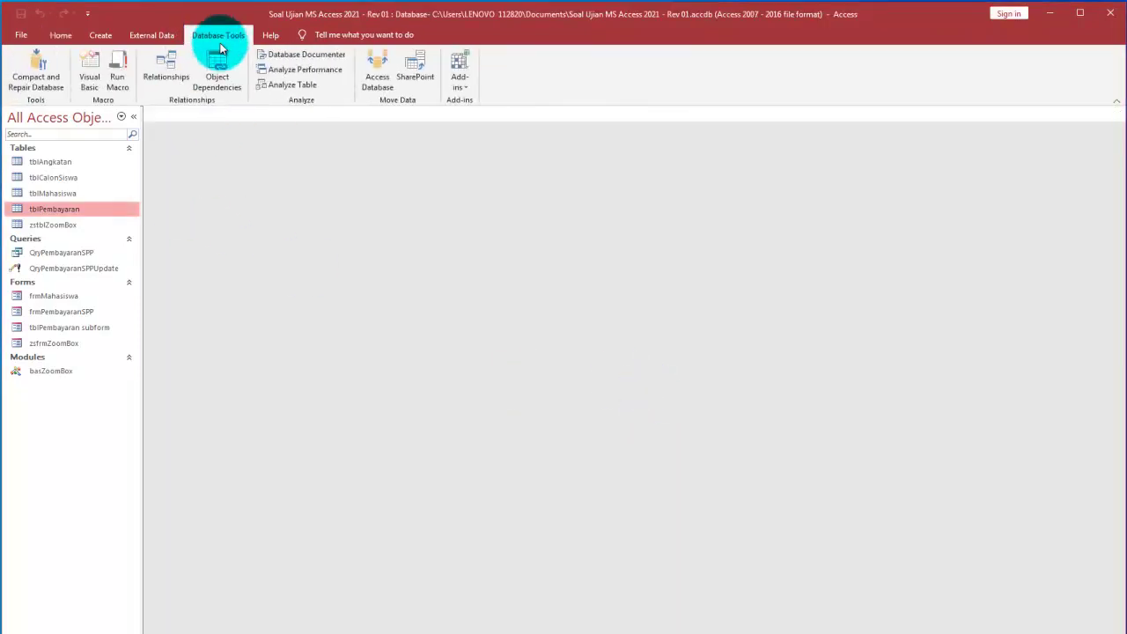
left_click(168, 66)
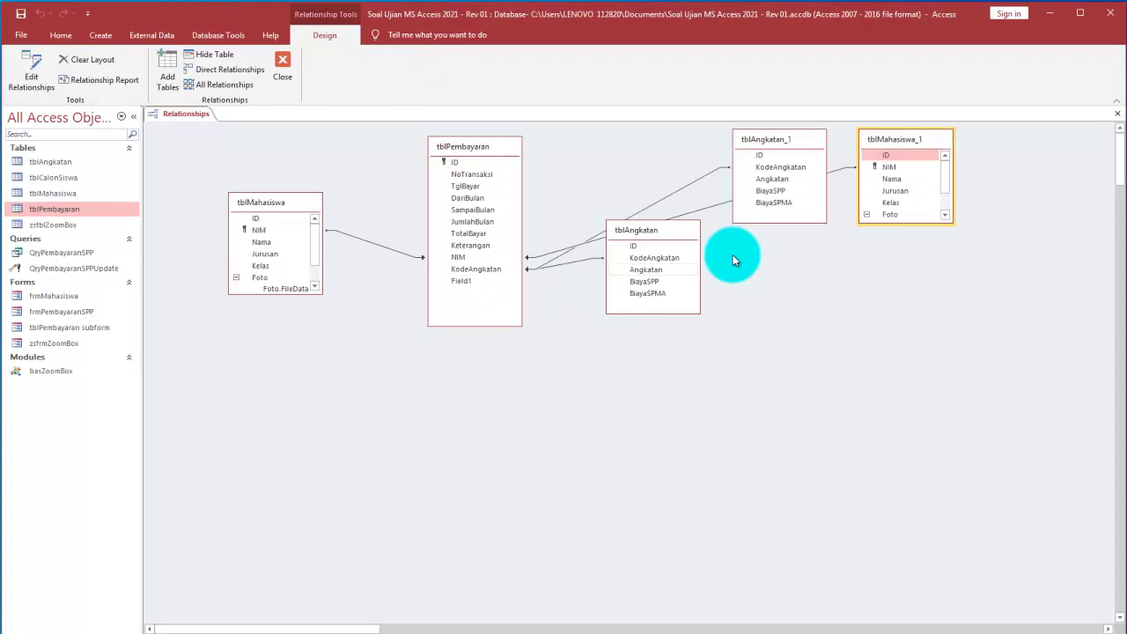
left_click(780, 138)
key("Delete")
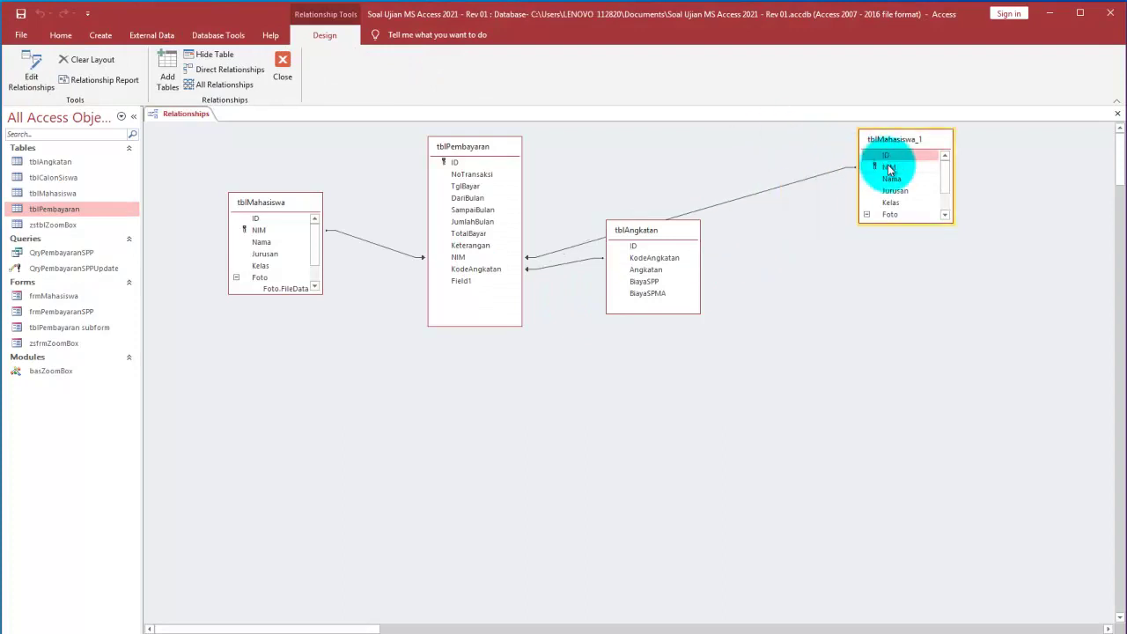
key("Delete")
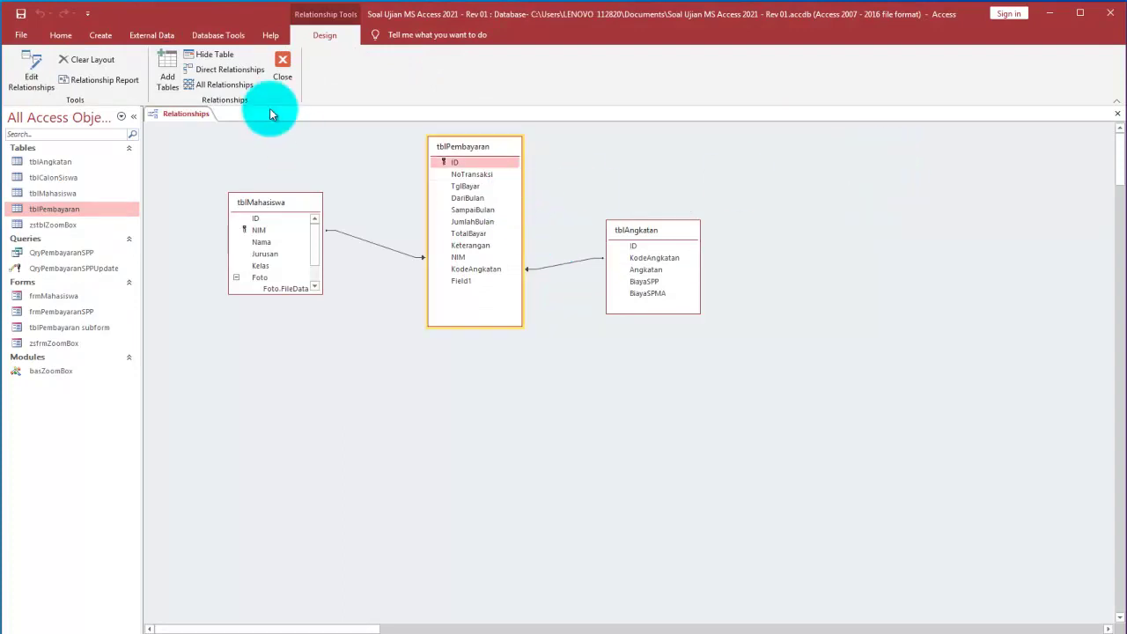
left_click(21, 13)
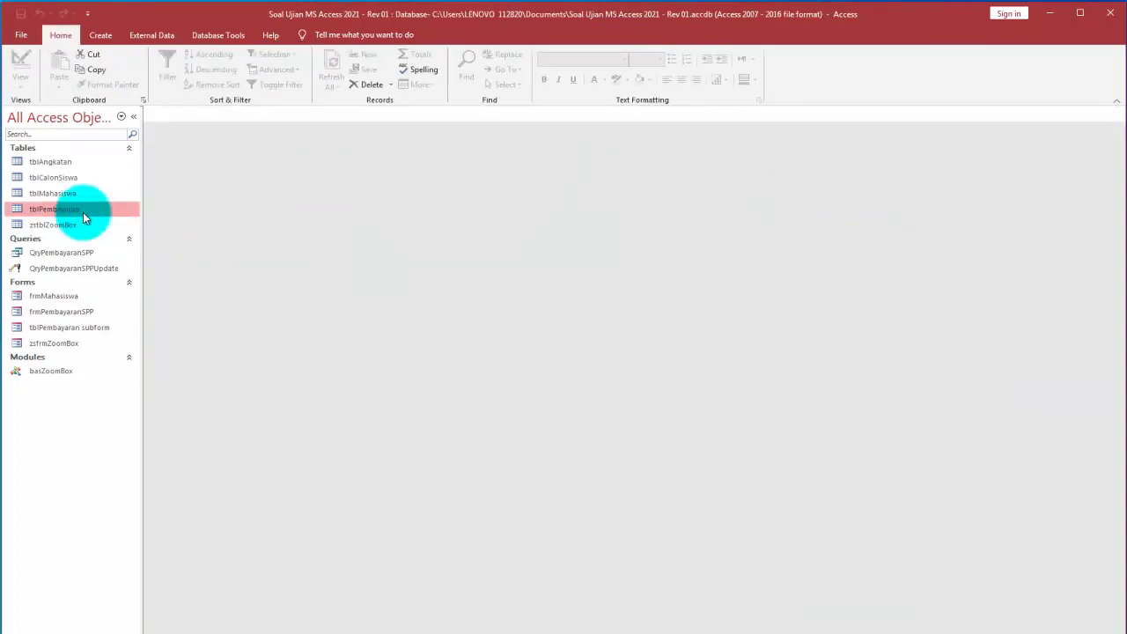
Open tblMahasiswa and examine the related payment records under the first student, expanding and collapsing them, and close the table
double_click(54, 195)
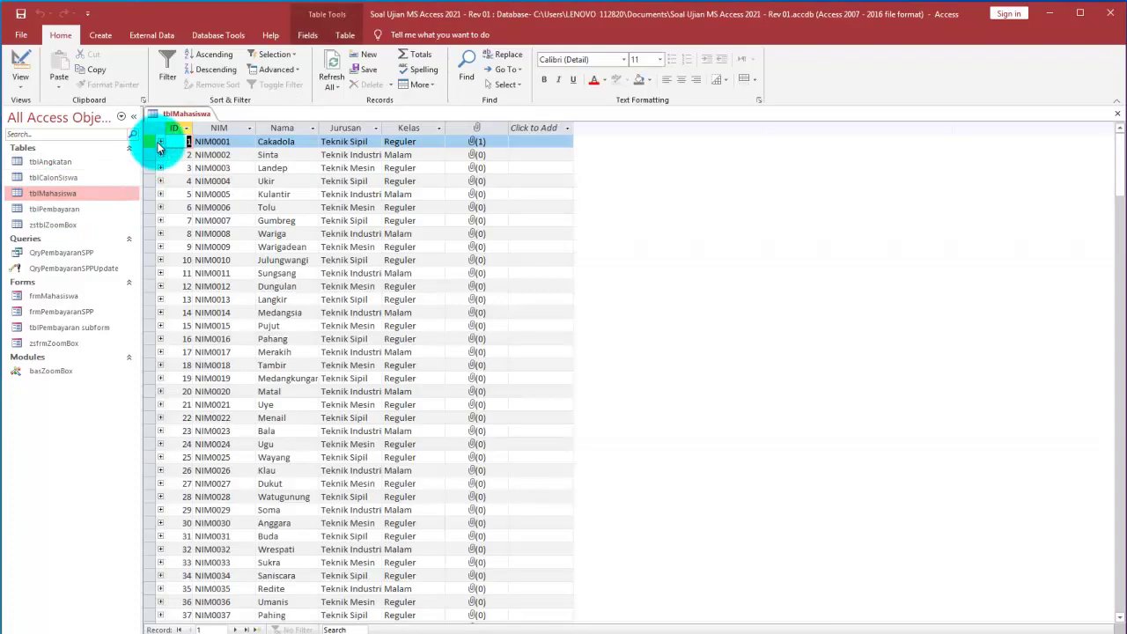
left_click(160, 143)
left_click(161, 143)
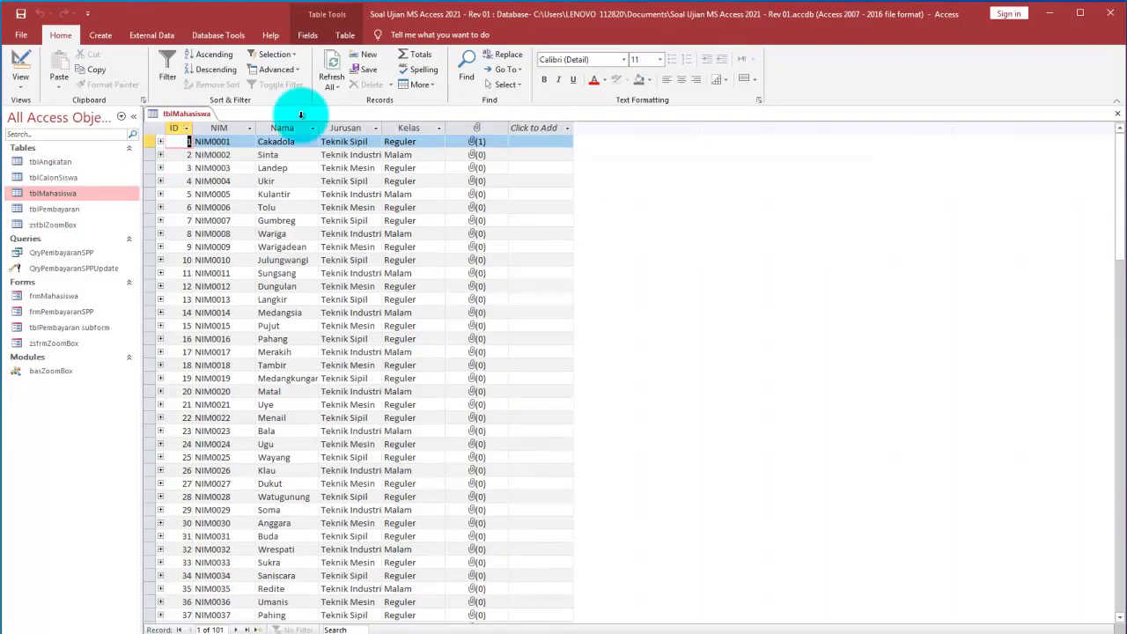
left_click(160, 143)
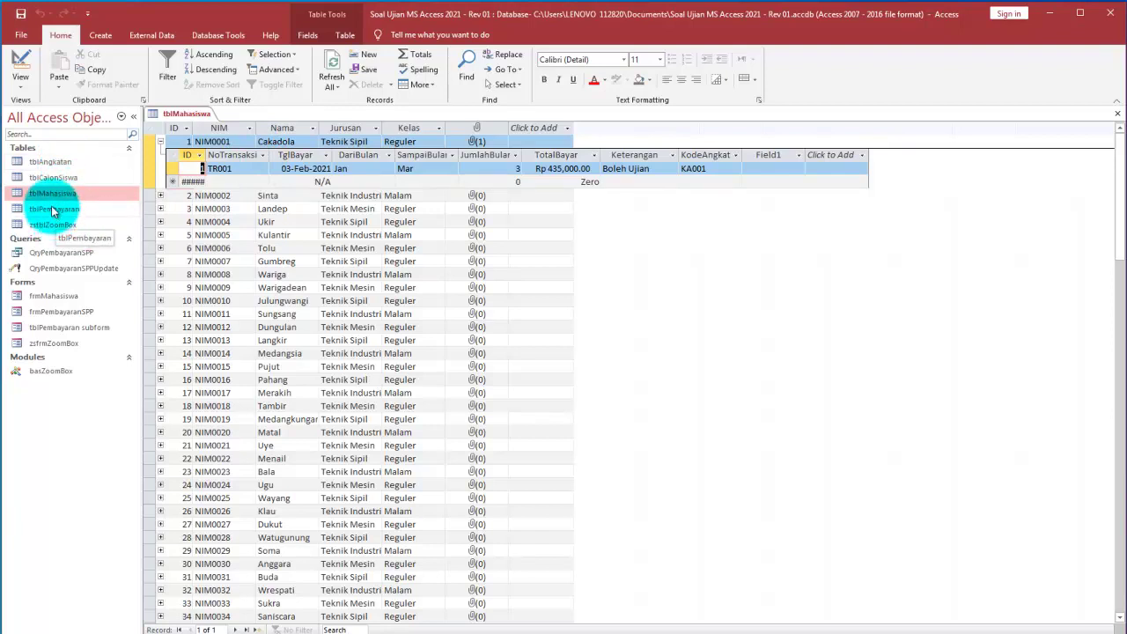
left_click(162, 143)
left_click(162, 143)
left_click(162, 143)
left_click(161, 142)
left_click(162, 142)
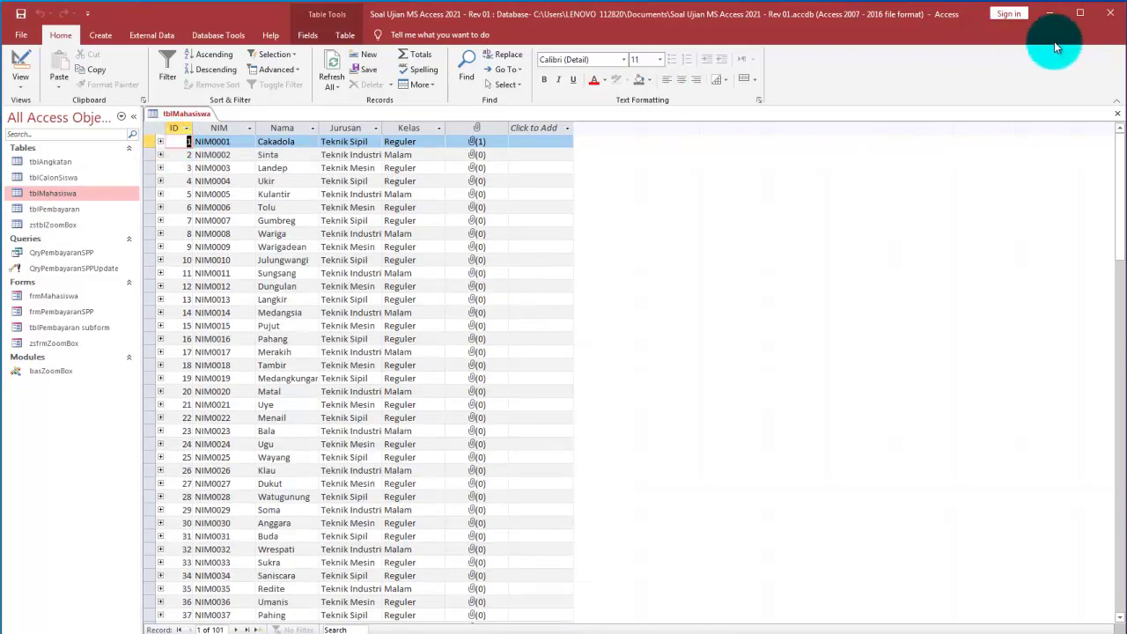
left_click(1116, 114)
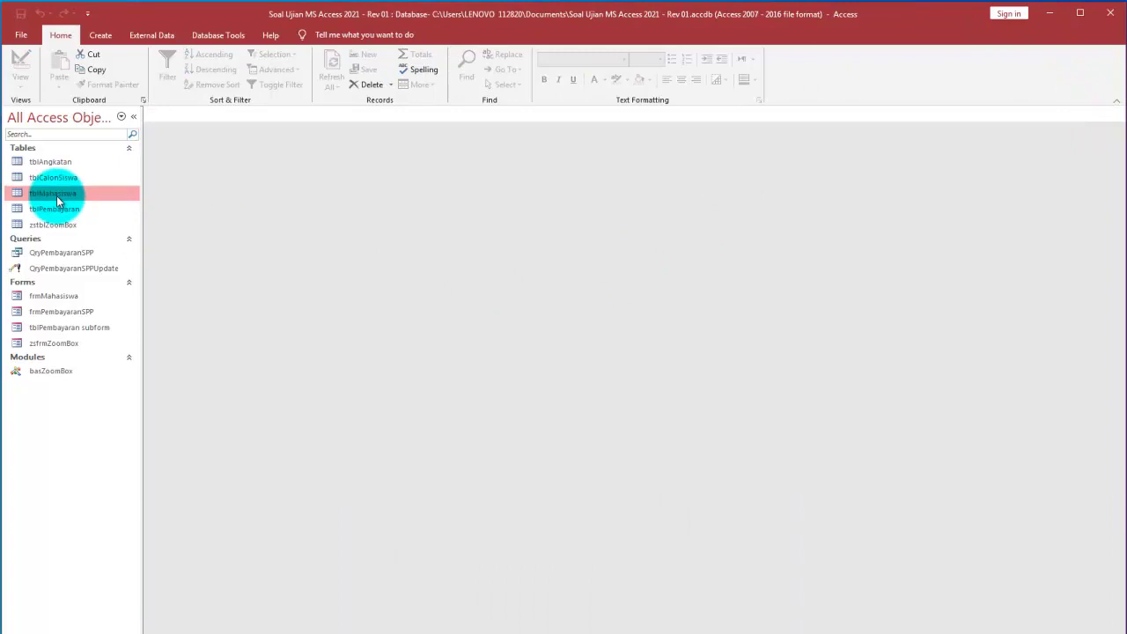
Show the table relationships again and take the tblAngkatan_1 and tblMahasiswa_1 copies out of the layout
left_click(216, 36)
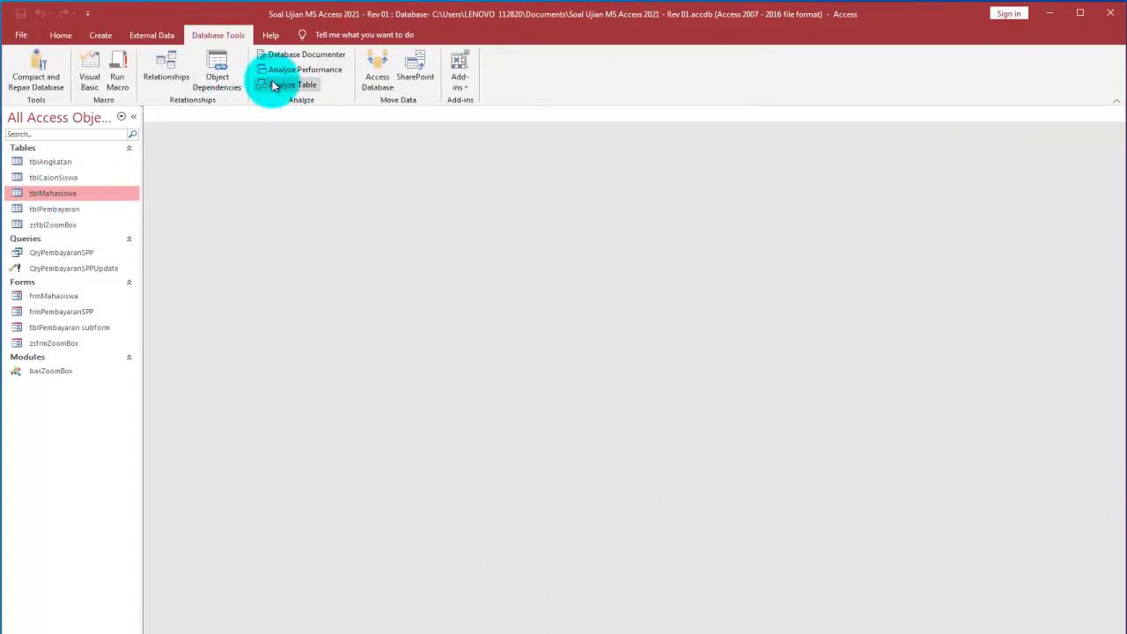
left_click(179, 79)
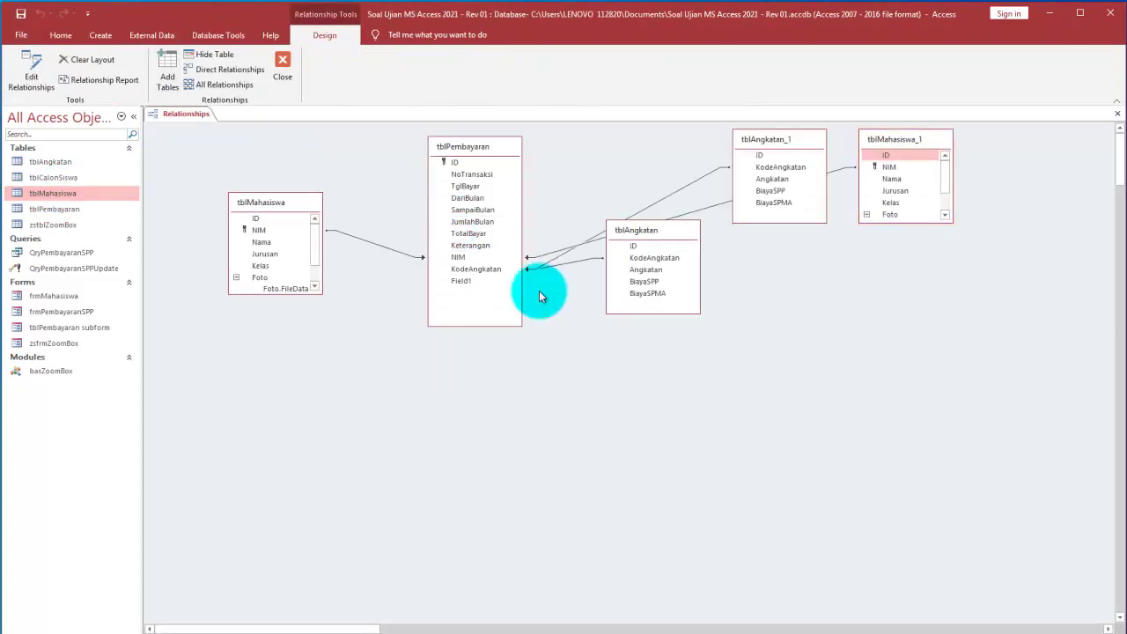
left_click(779, 161)
key("Delete")
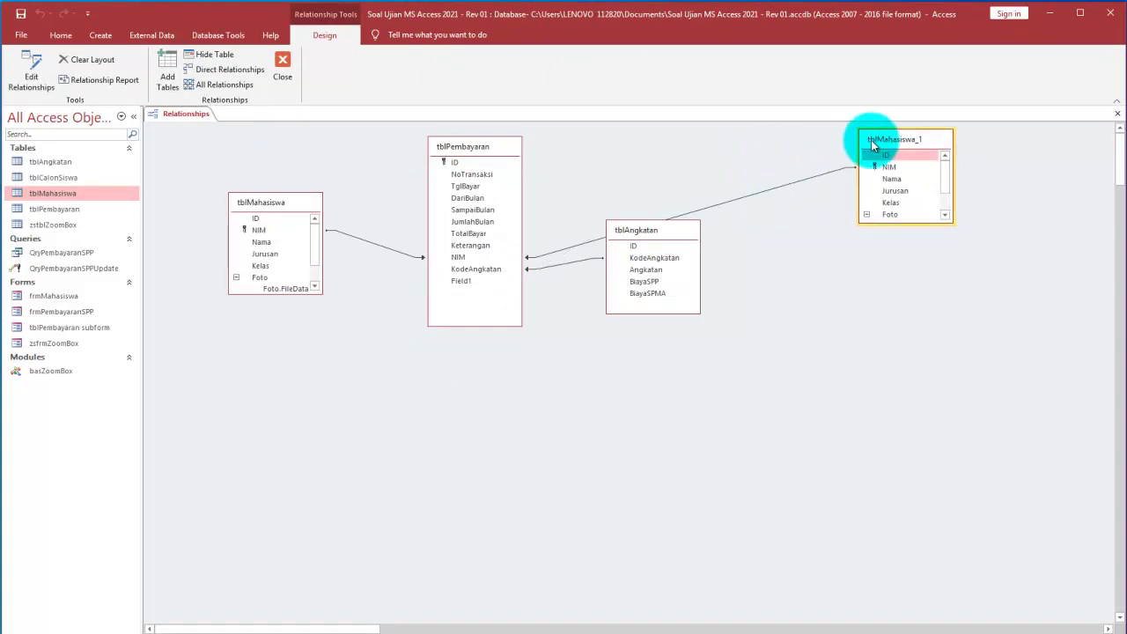
key("Delete")
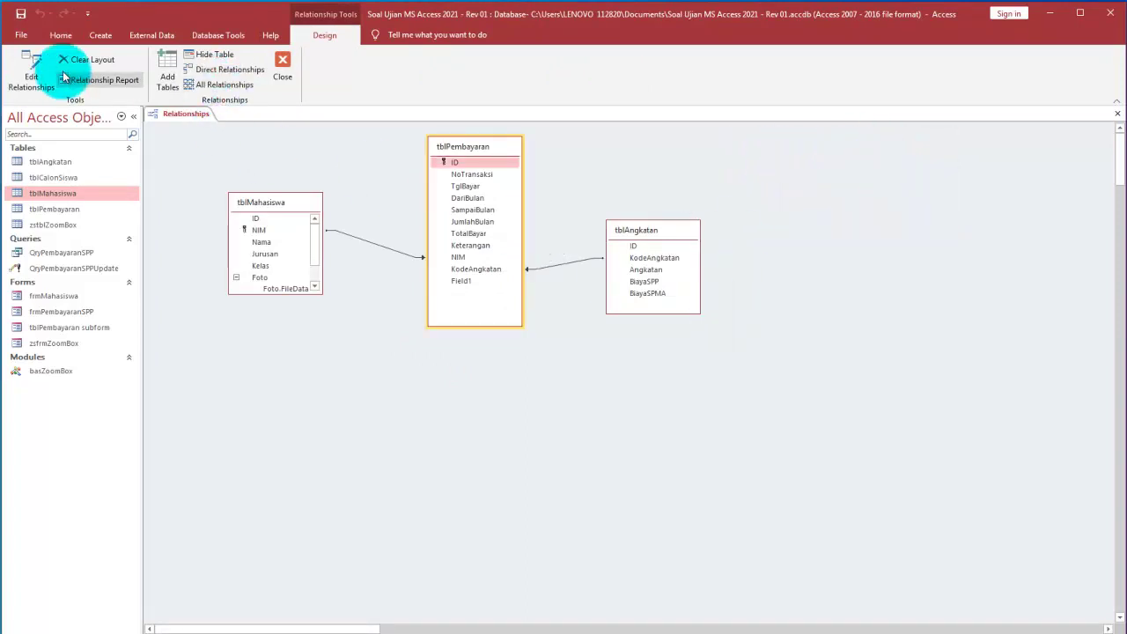
Permanently delete the relationships linking tblPembayaran to tblMahasiswa and to tblAngkatan, and clear the relationship layout
left_click(404, 254)
key("Delete")
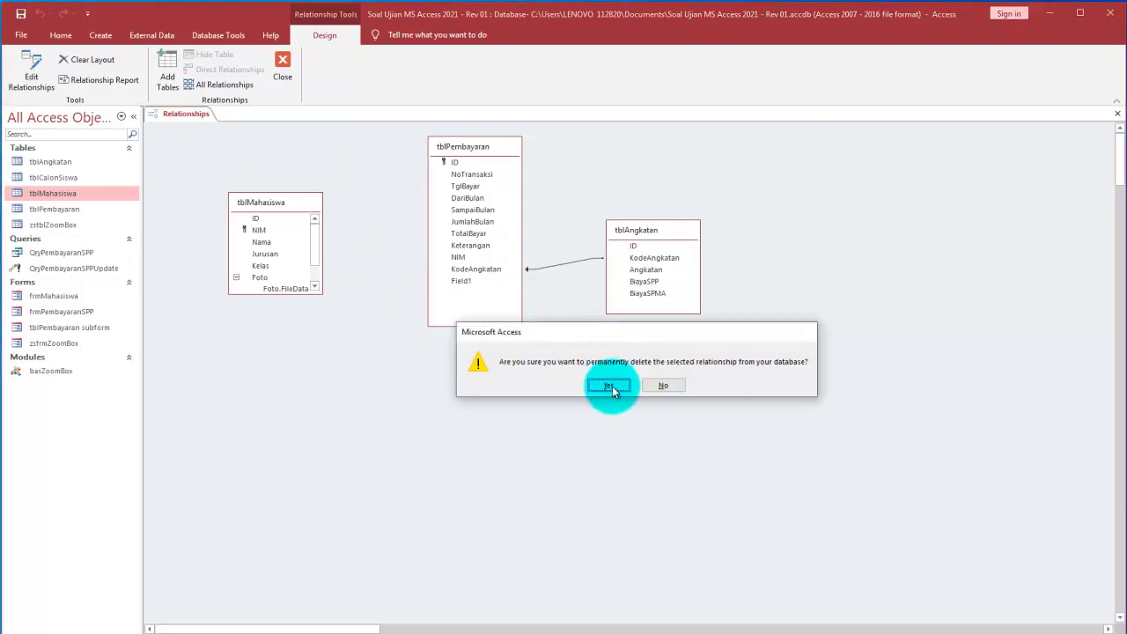
left_click(605, 384)
left_click(553, 265)
key("Delete")
left_click(610, 384)
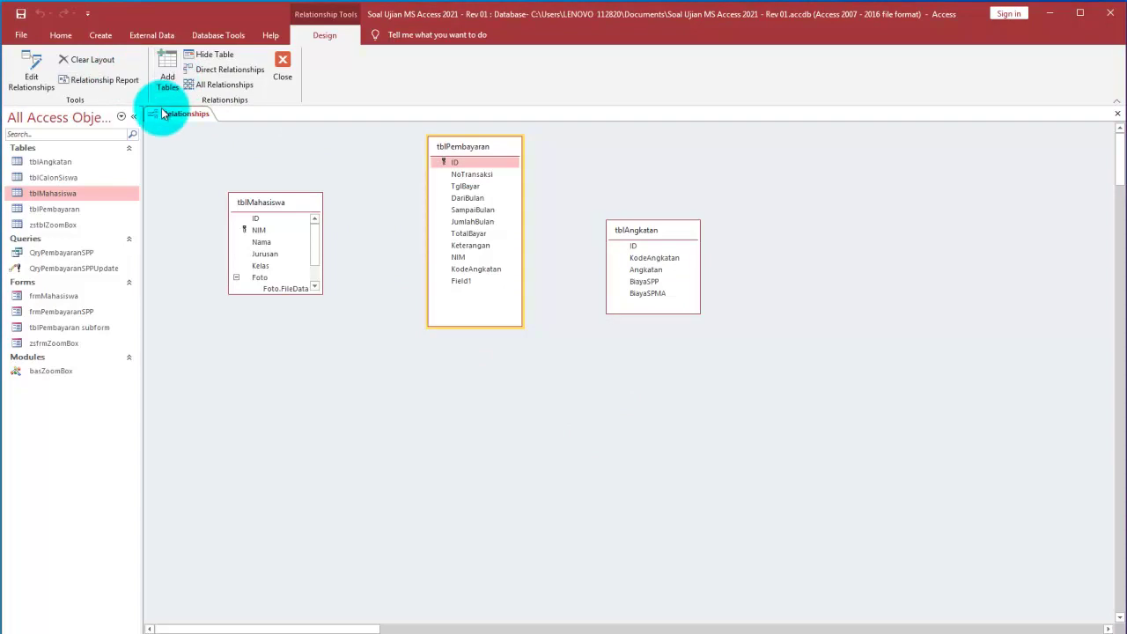
left_click(90, 59)
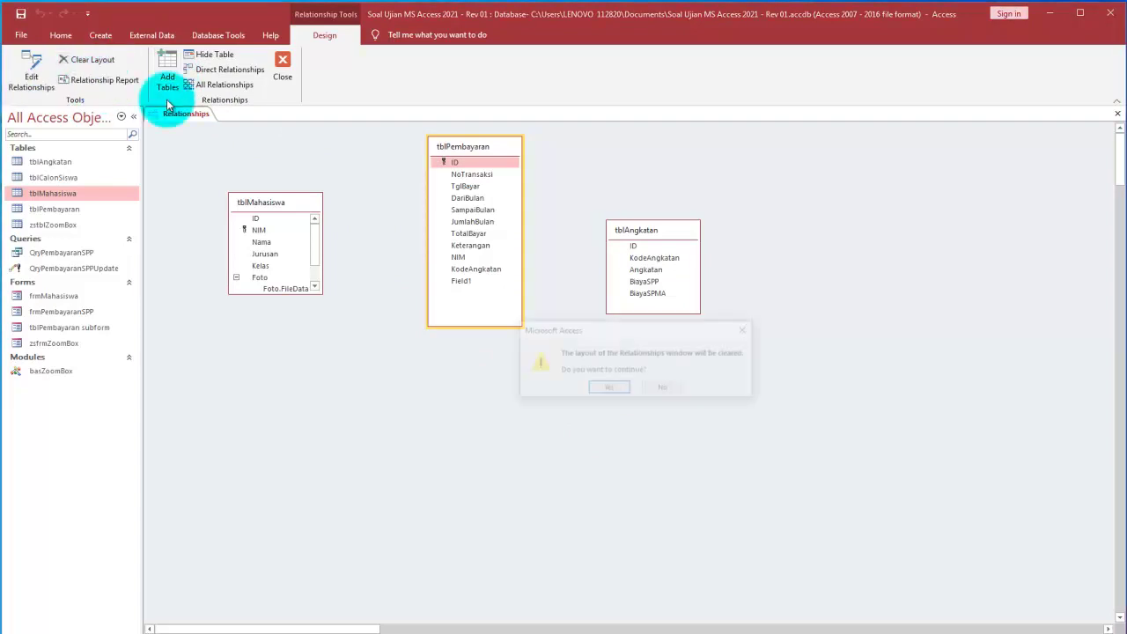
left_click(608, 388)
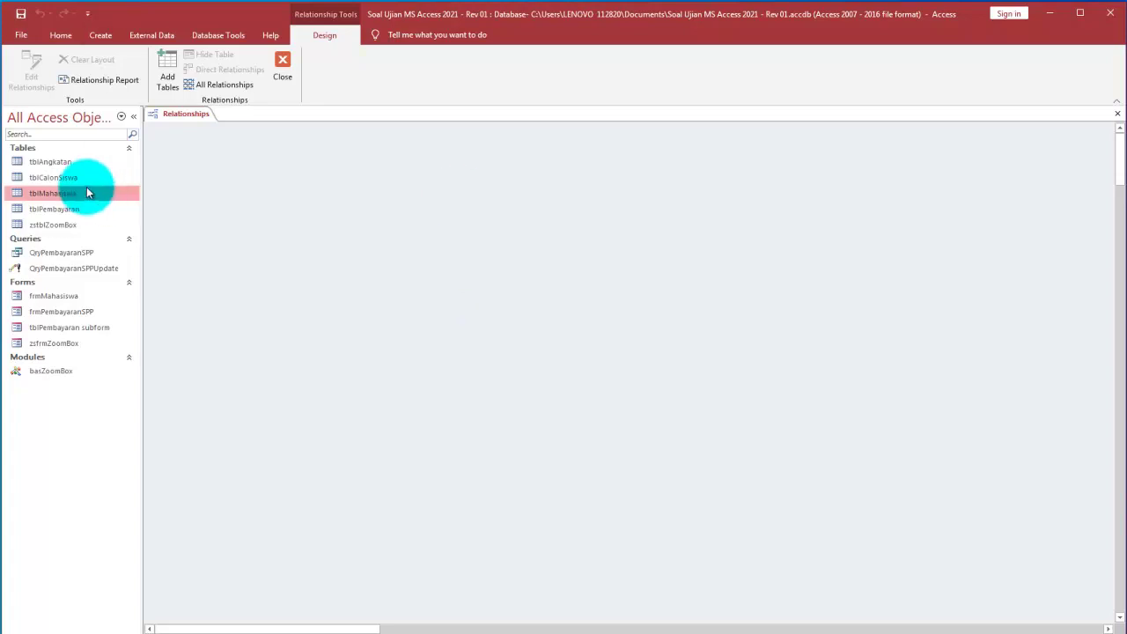
Add tblMahasiswa, tblPembayaran and tblAngkatan to the empty relationship layout, with tblMahasiswa placed below the other two tables
left_click_drag(67, 194, 463, 213)
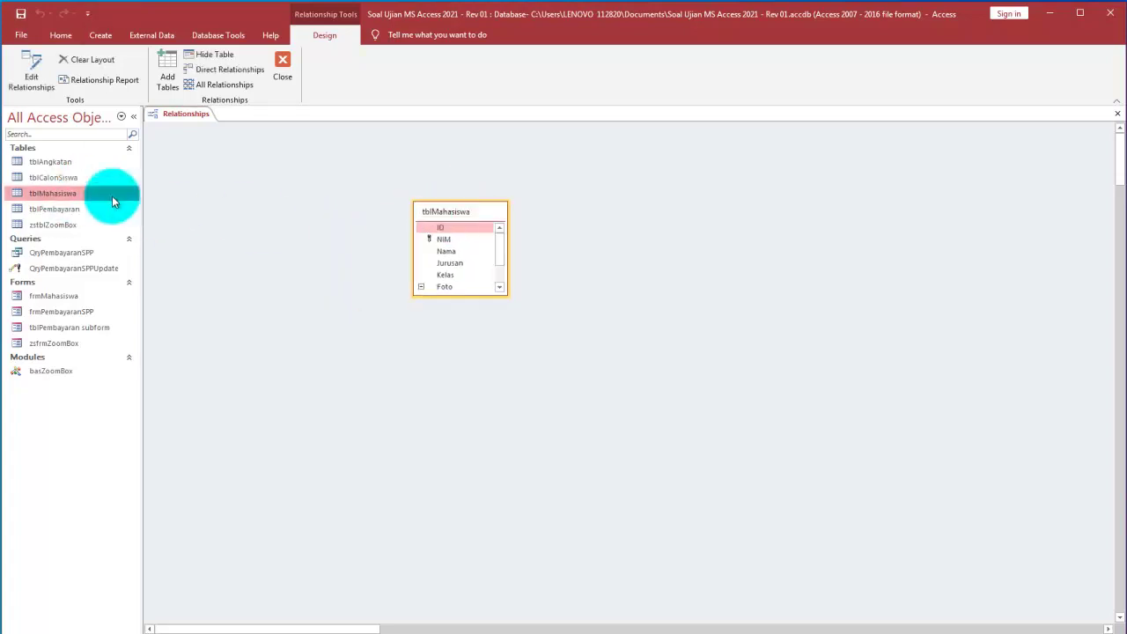
left_click_drag(65, 215, 538, 206)
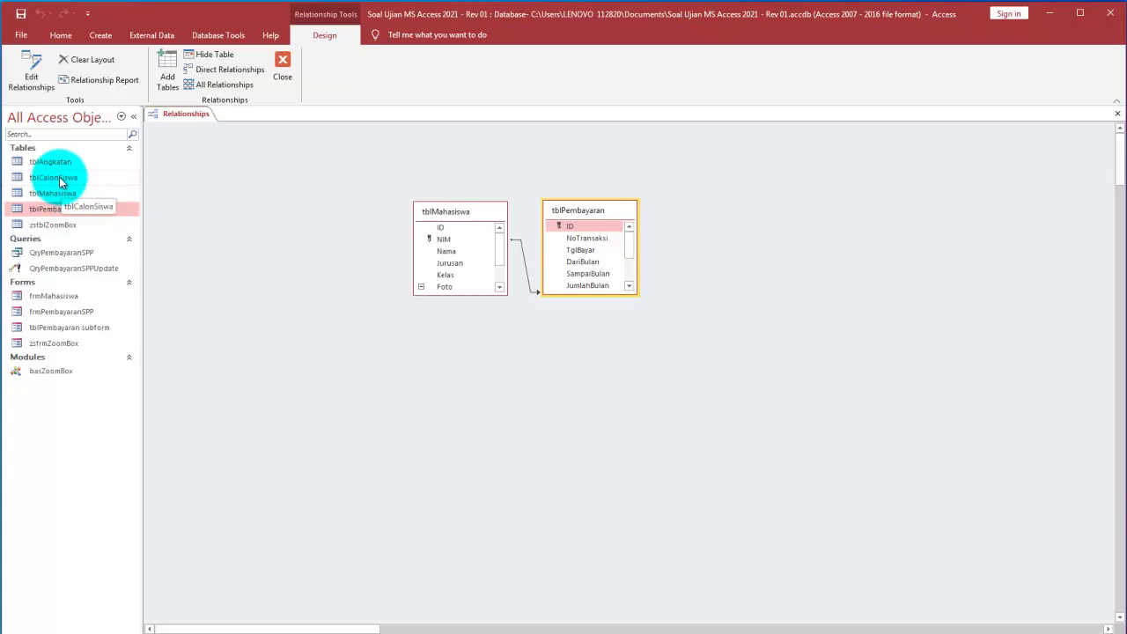
left_click_drag(50, 162, 328, 246)
left_click_drag(446, 210, 466, 409)
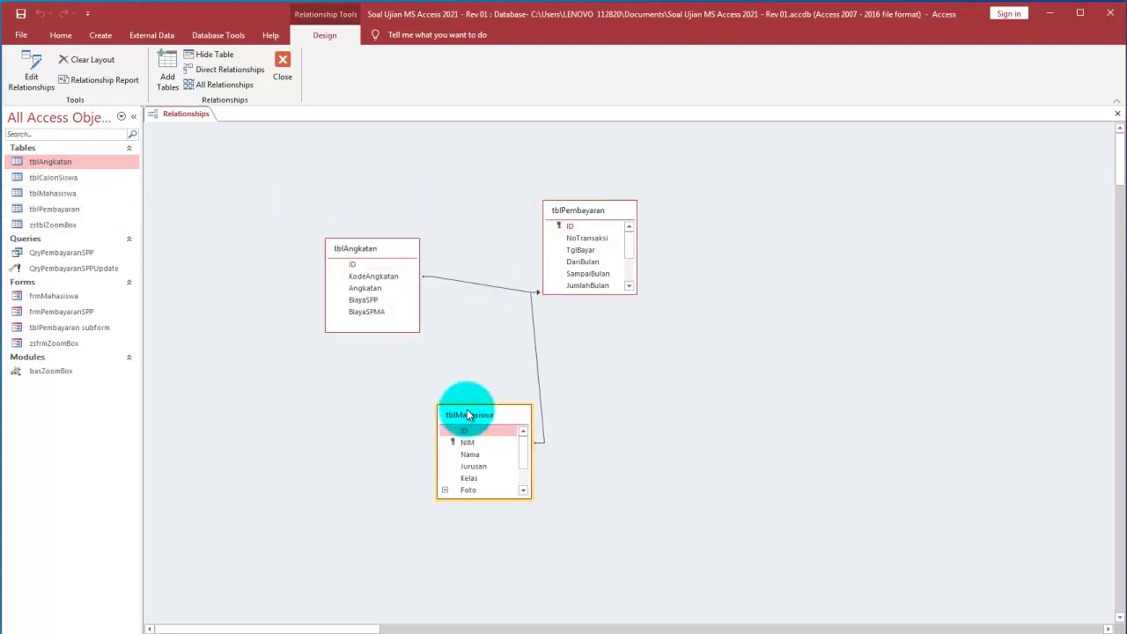
Rearrange the relationship layout with tblPembayaran above tblAngkatan and tblMahasiswa on the opposite side of tblPembayaran from tblAngkatan
left_click_drag(566, 216, 663, 196)
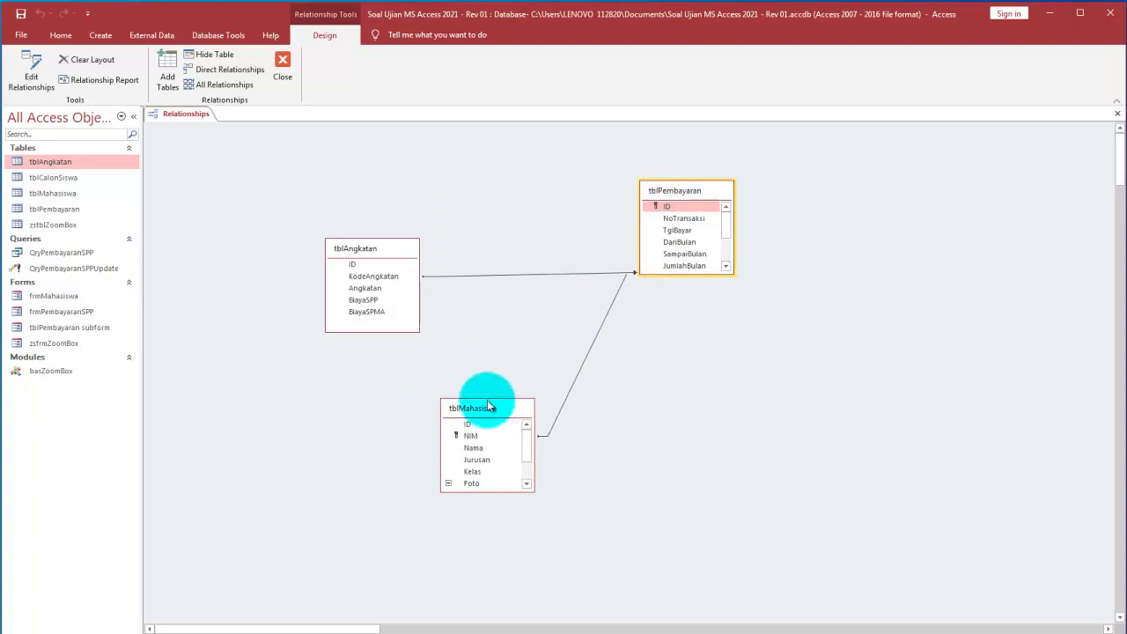
left_click_drag(486, 408, 533, 150)
left_click_drag(657, 190, 564, 260)
left_click_drag(382, 251, 314, 294)
left_click_drag(574, 262, 378, 171)
left_click_drag(498, 151, 581, 257)
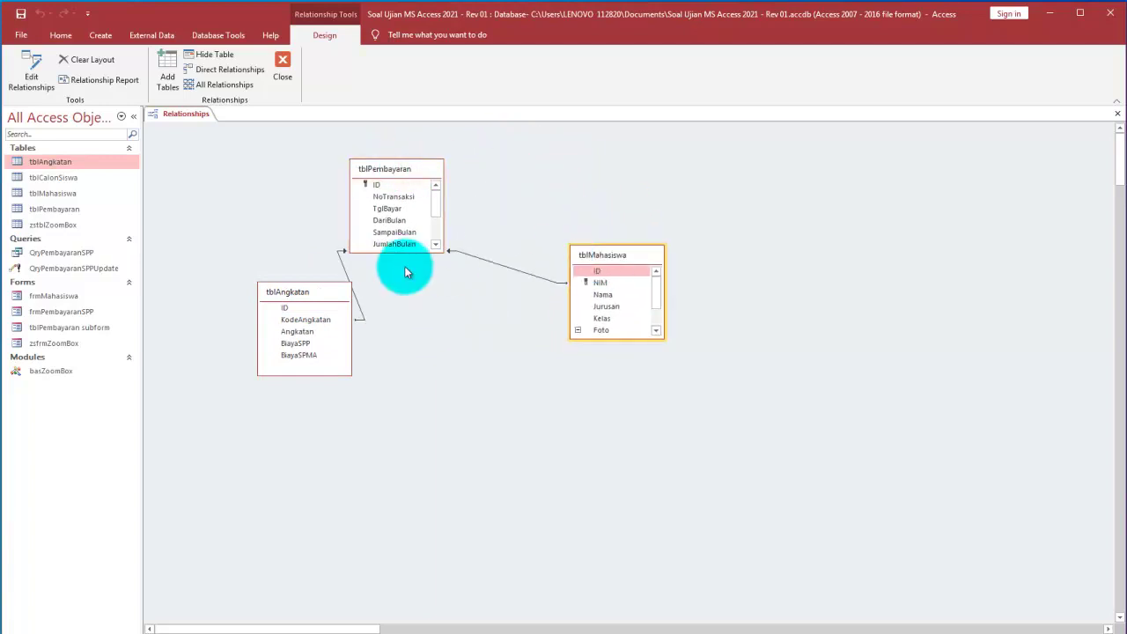
Place tblPembayaran between tblAngkatan and tblMahasiswa, enlarge it to show all its fields, and close the relationship layout with its changes saved
left_click_drag(402, 168, 465, 160)
mouse_move(596, 254)
left_mouse_down()
mouse_move(630, 256)
mouse_move(588, 258)
left_mouse_up()
left_click_drag(478, 246, 503, 407)
left_click_drag(629, 254, 630, 299)
left_click_drag(318, 288, 318, 237)
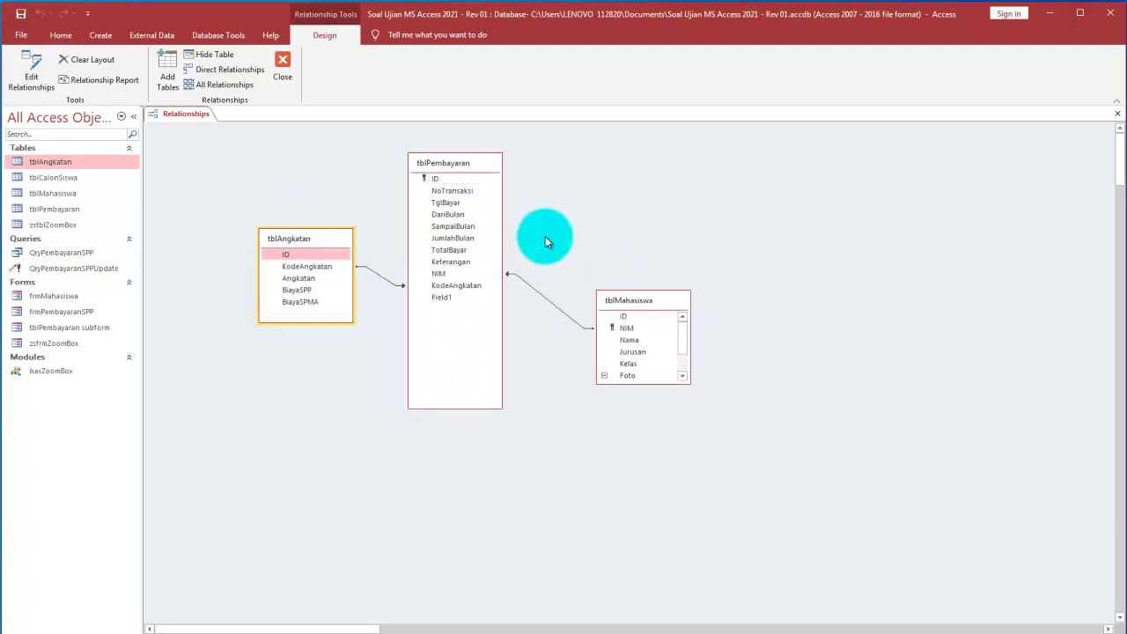
left_click(282, 75)
left_click(581, 384)
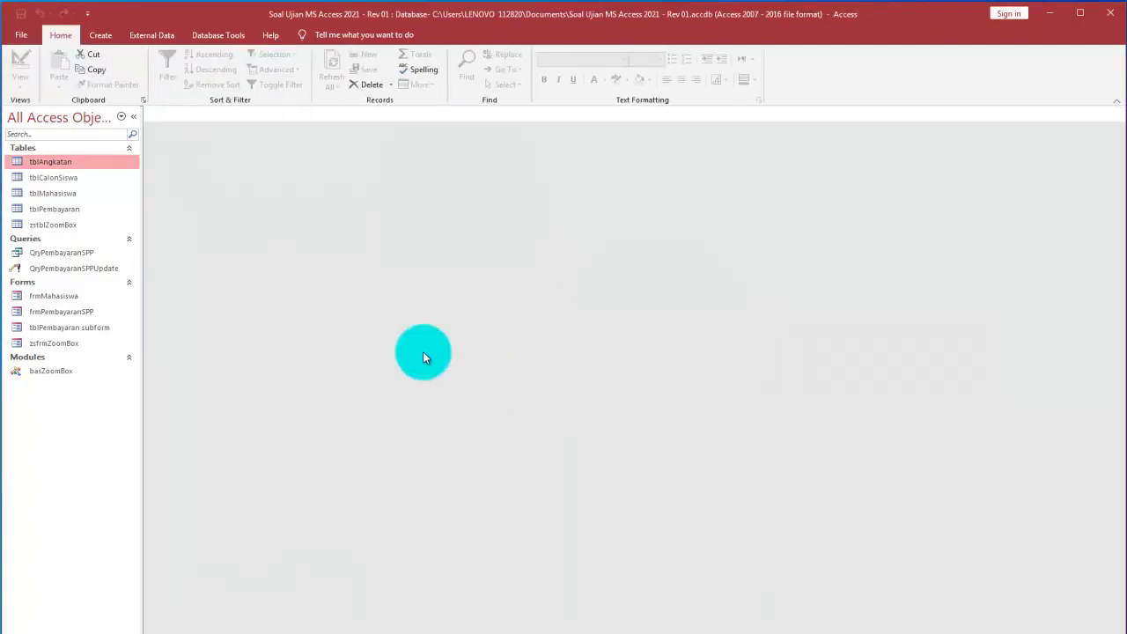
View the frmMahasiswa form with its payment subform and the frmPembayaranSPP form, closing each one
double_click(75, 296)
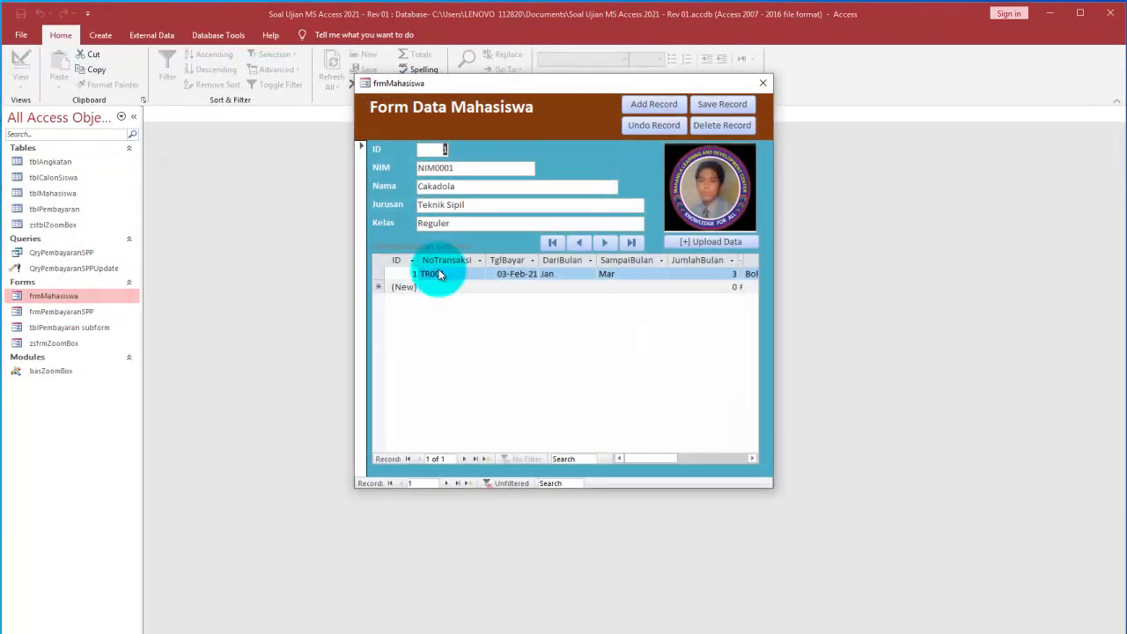
left_click(764, 84)
double_click(53, 312)
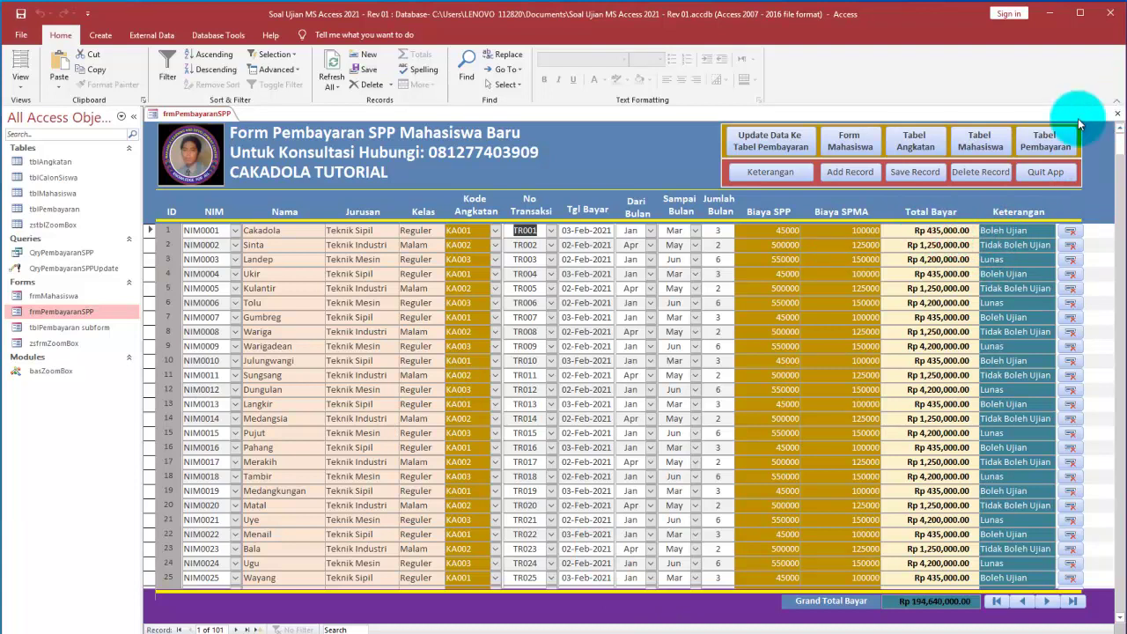
left_click(1119, 116)
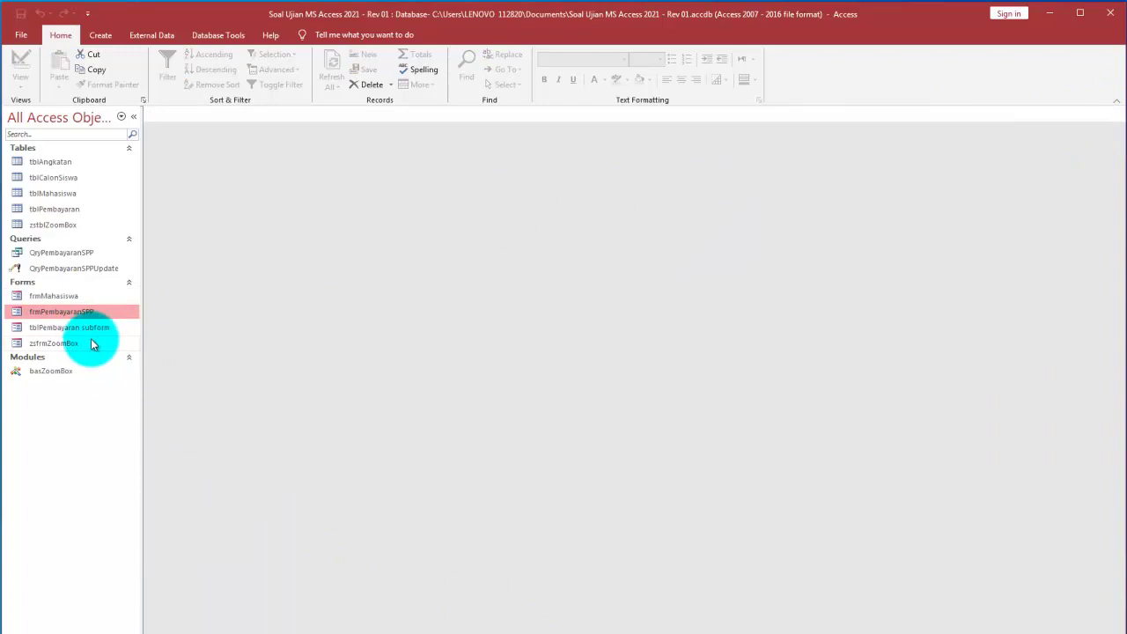
Open the QryPembayaranSPP query and fit all its column widths to their contents
left_click(56, 255)
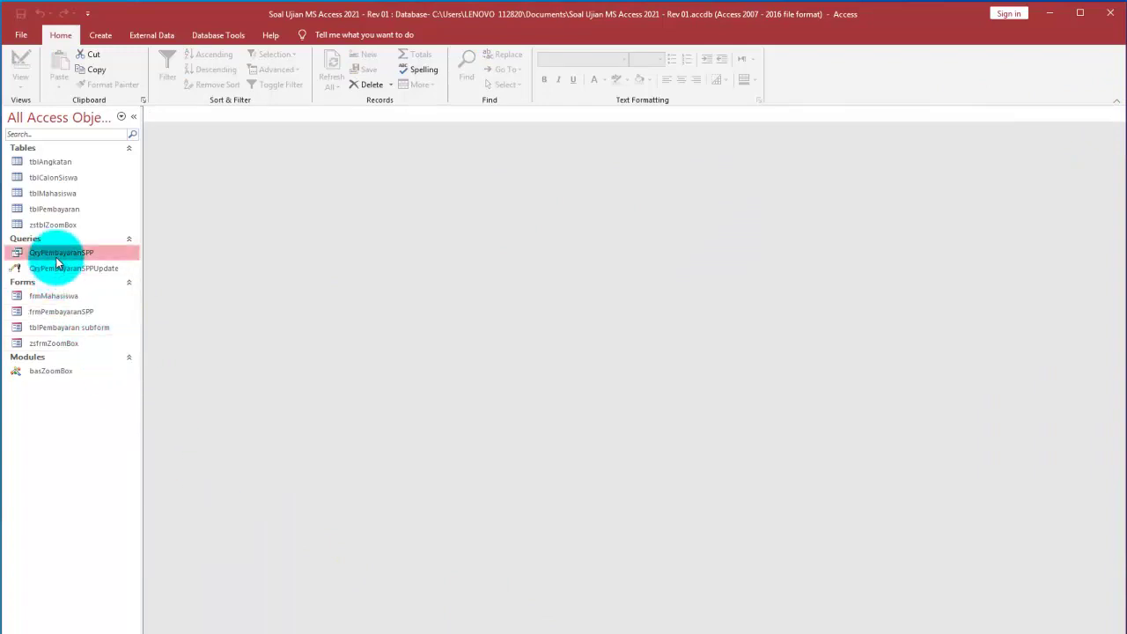
double_click(56, 254)
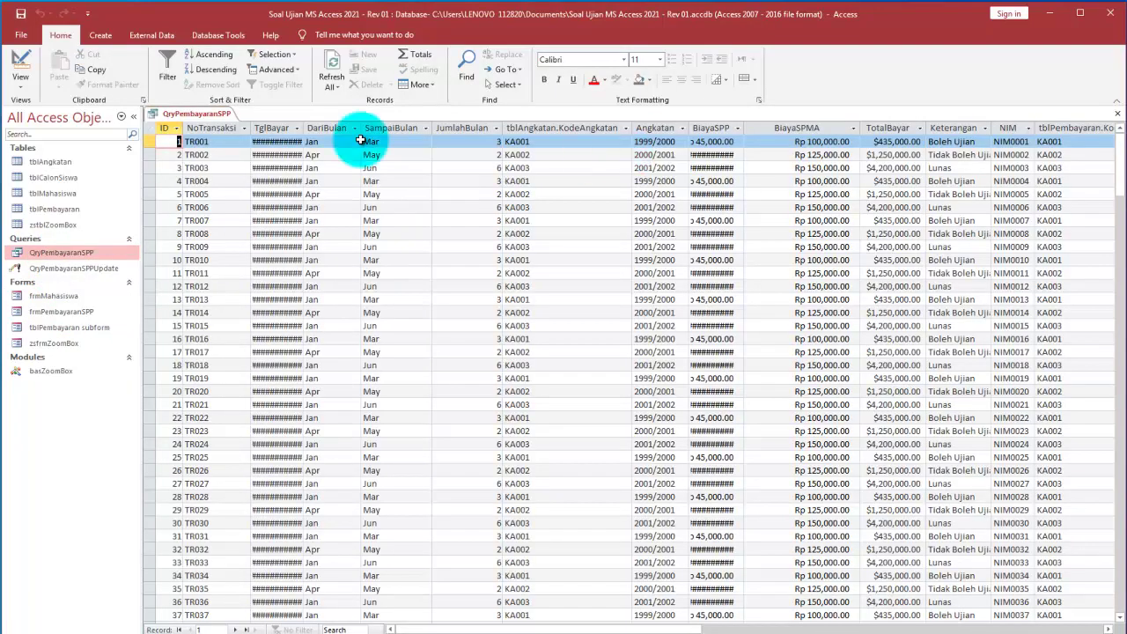
left_click(151, 127)
double_click(306, 127)
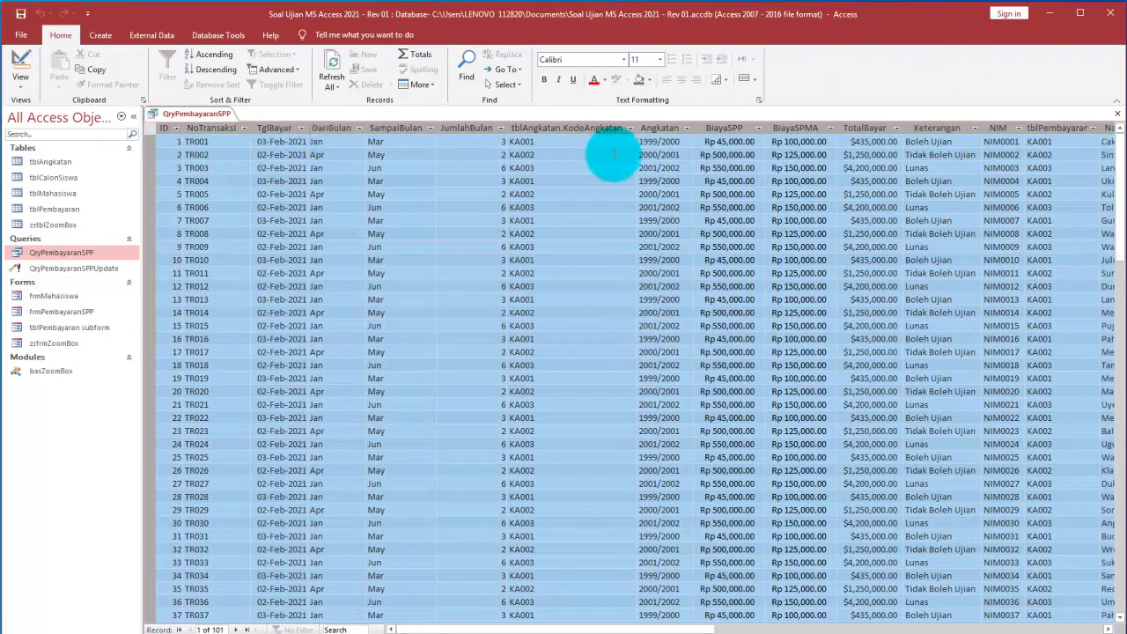
Show QryPembayaranSPP in Design View and space out tblMahasiswa and tblPembayaran so all three tables and their joins are clear
left_click(21, 67)
left_click_drag(616, 291, 621, 351)
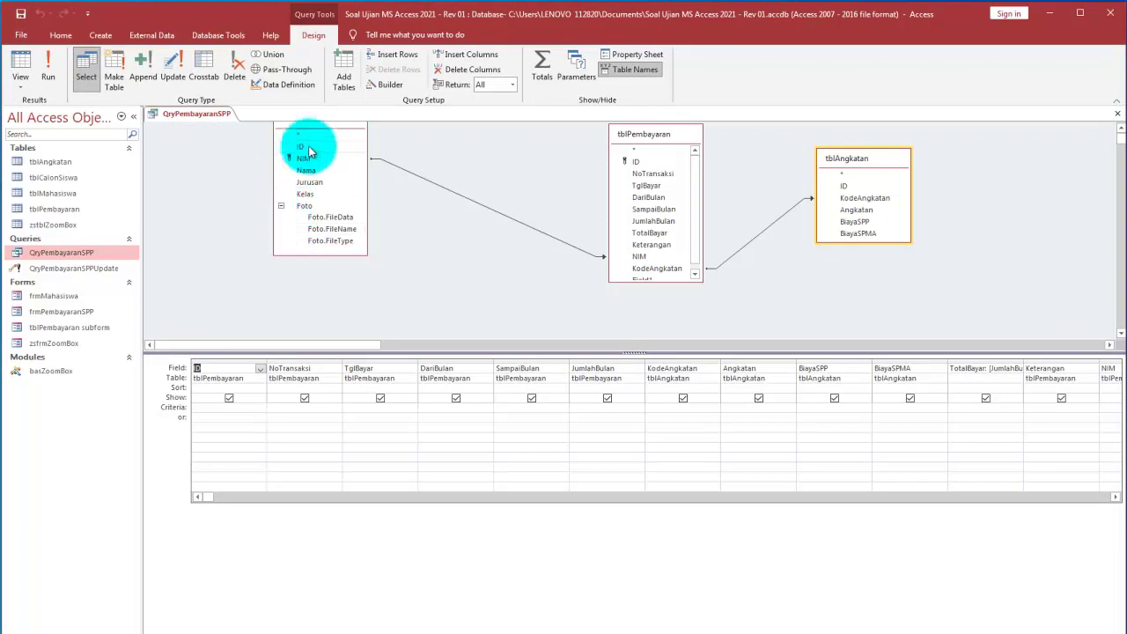
left_click_drag(320, 130, 288, 172)
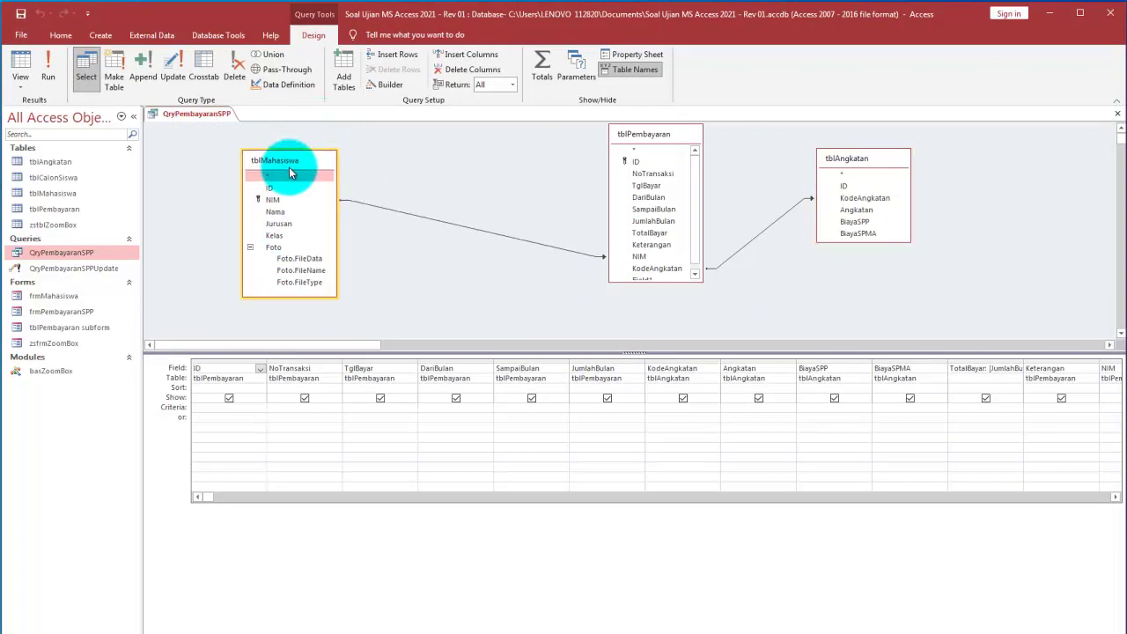
left_click_drag(637, 138, 571, 158)
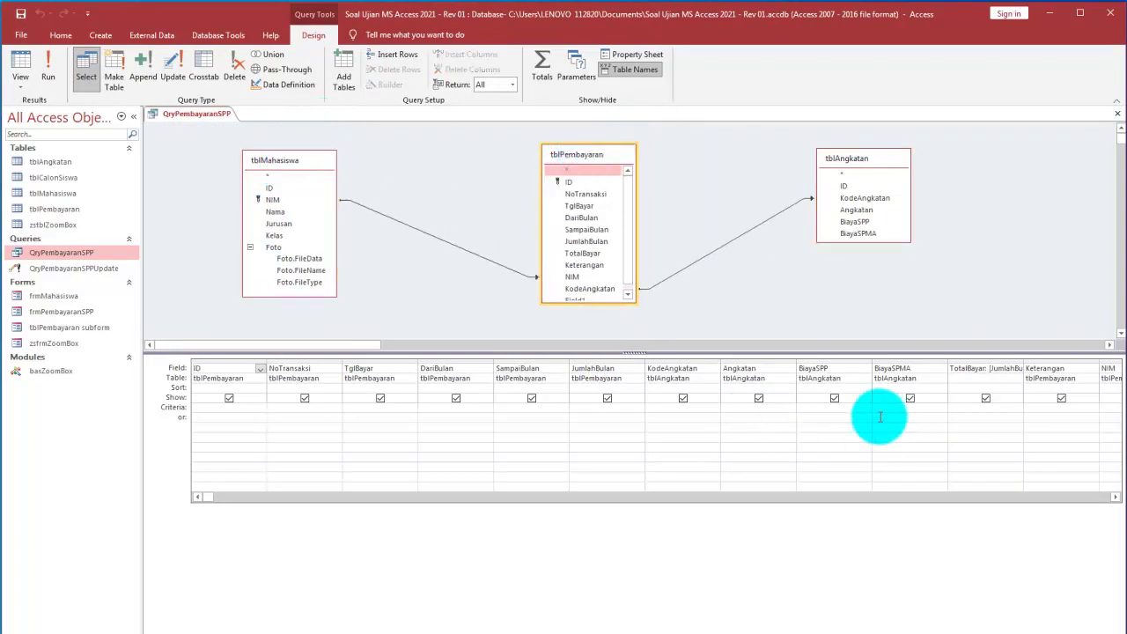
Widen the TotalBayar column in the query design grid to show its whole expression
left_click_drag(211, 499, 516, 470)
left_click_drag(571, 363, 675, 368)
left_click(676, 368)
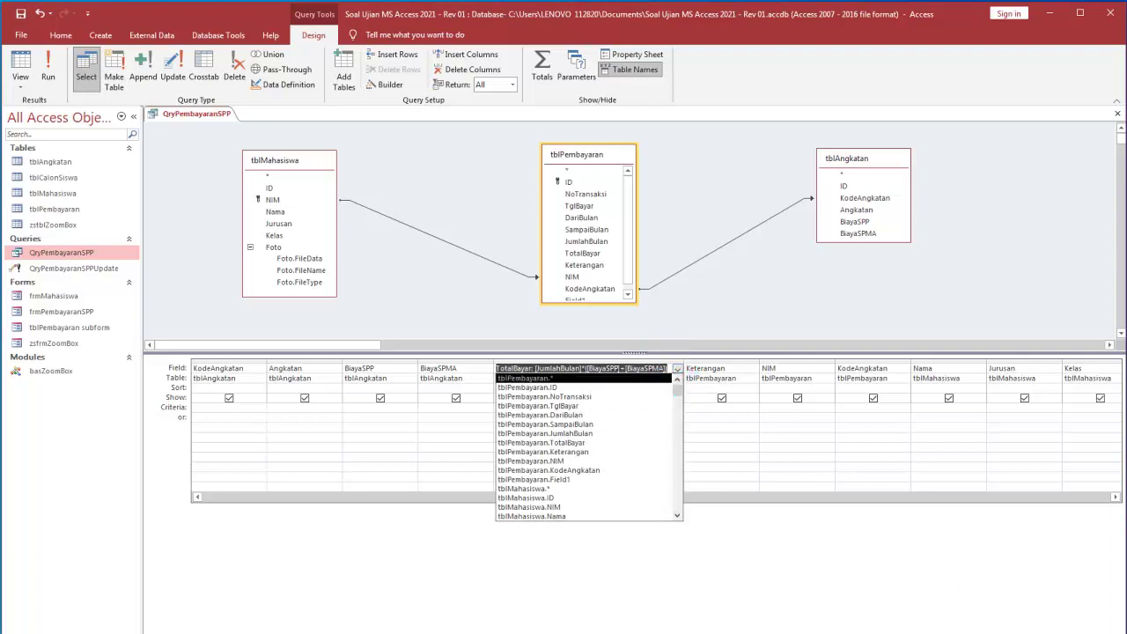
Switch to Notepad, add TotalBayar: [JumlahBulan]*([BiayaSPP]+[BiayaSPMA]) below the date format after a blank line, and minimize the notes
left_click(1039, 633)
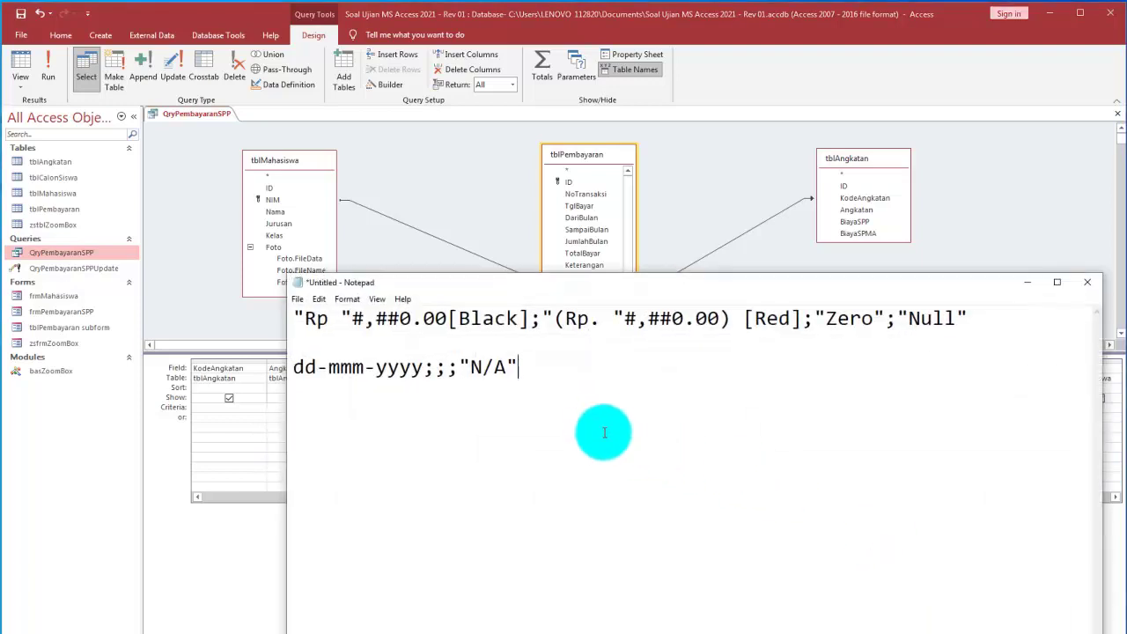
type("TotalBayar: [JumlahBulan]*([BiayaSPP]+[BiayaSPMA])")
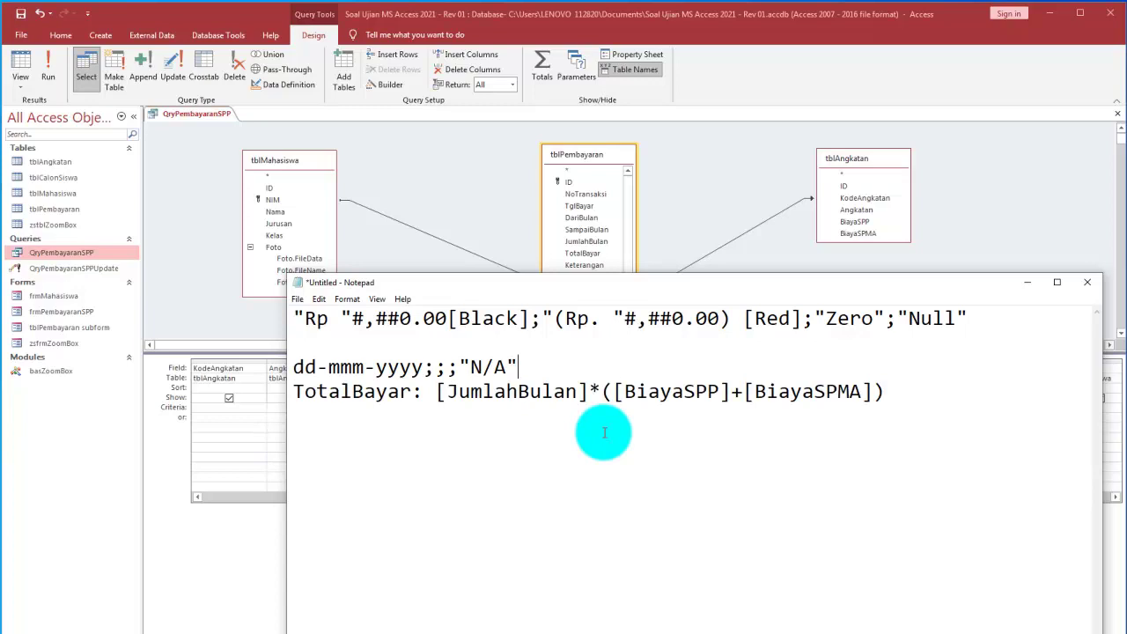
key("Return")
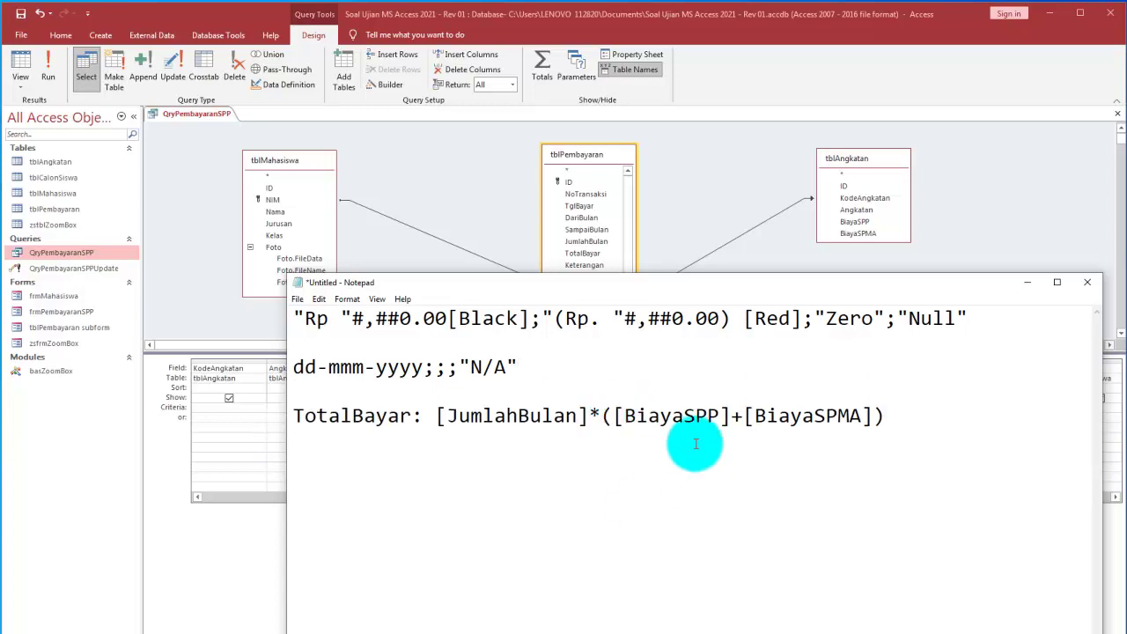
left_click_drag(827, 290, 731, 432)
left_click(792, 552)
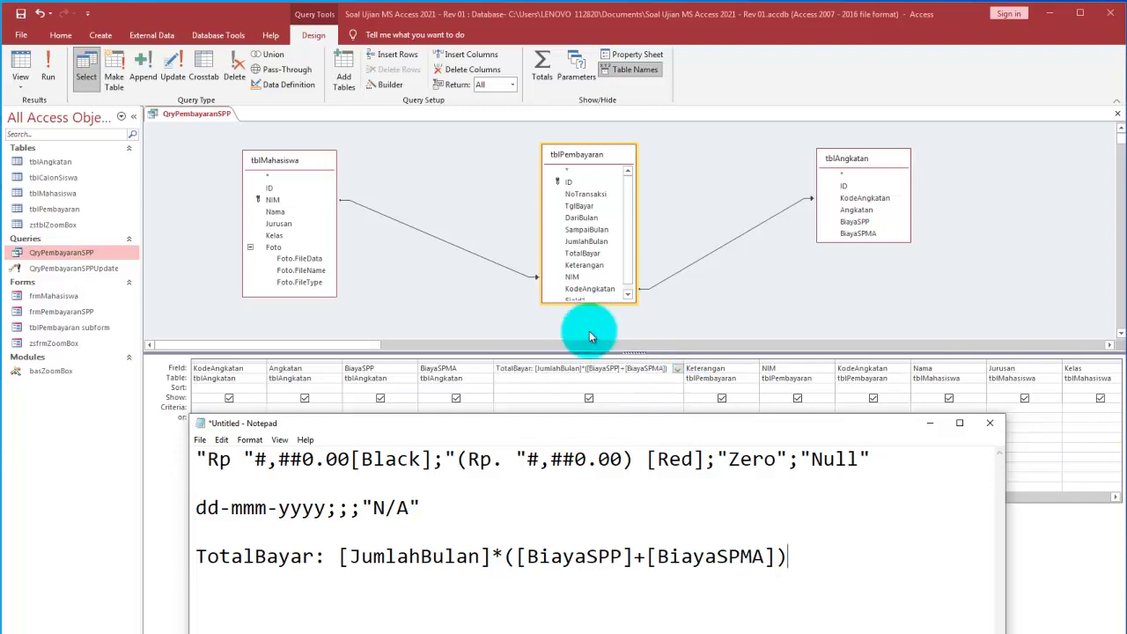
left_click(931, 427)
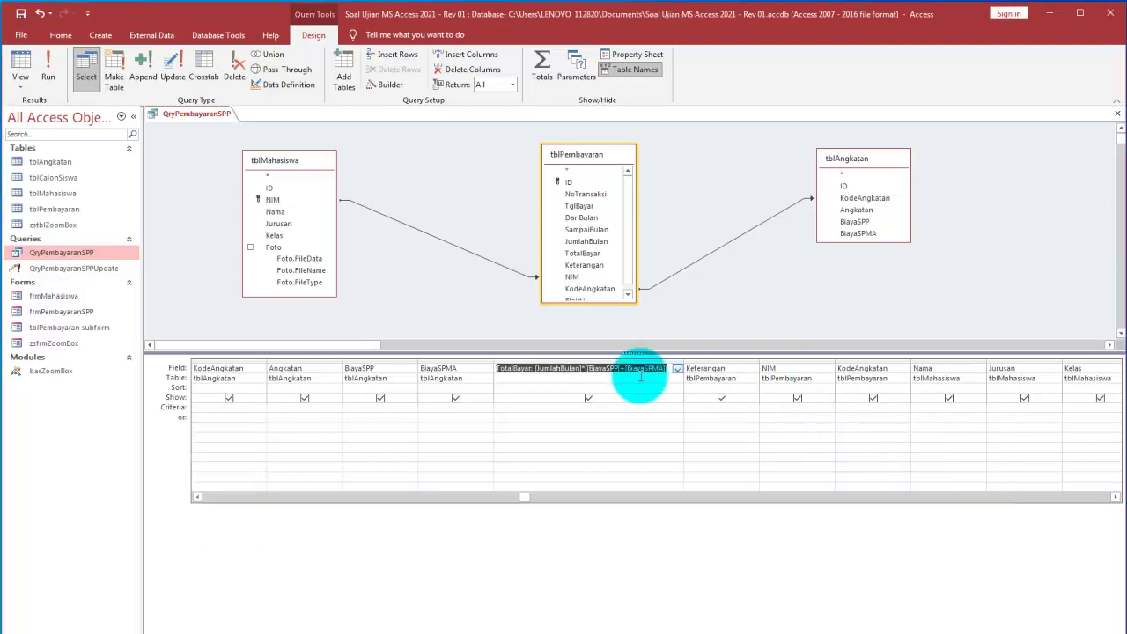
Widen the Keterangan column slightly in the design grid, and close QryPembayaranSPP with its design changes saved
left_click(529, 378)
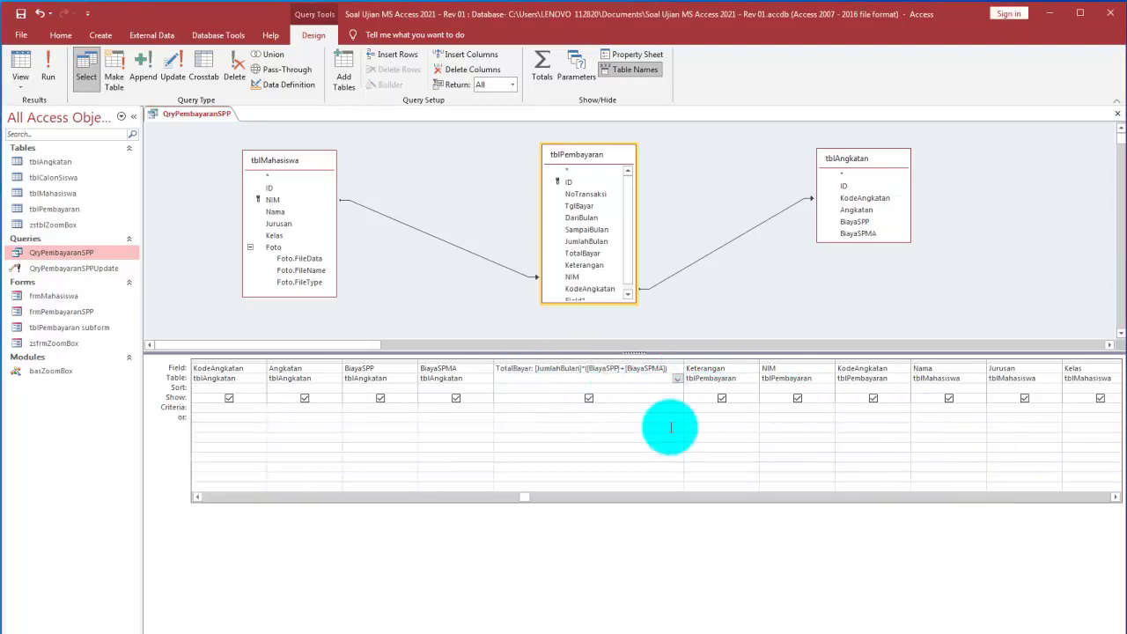
left_click_drag(758, 362, 781, 362)
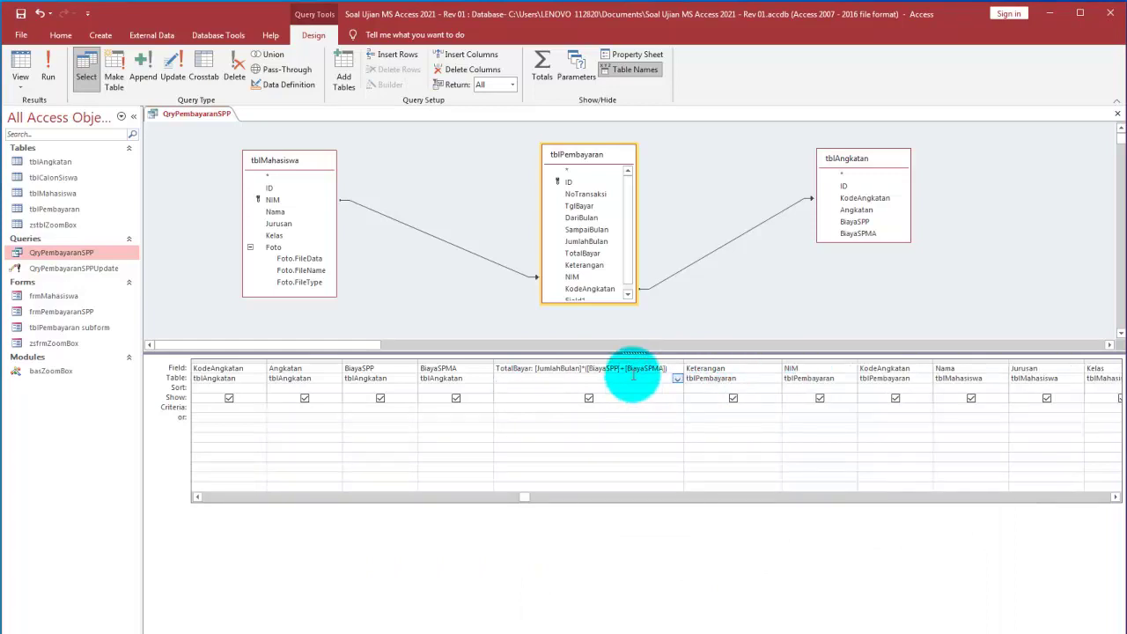
left_click(1117, 117)
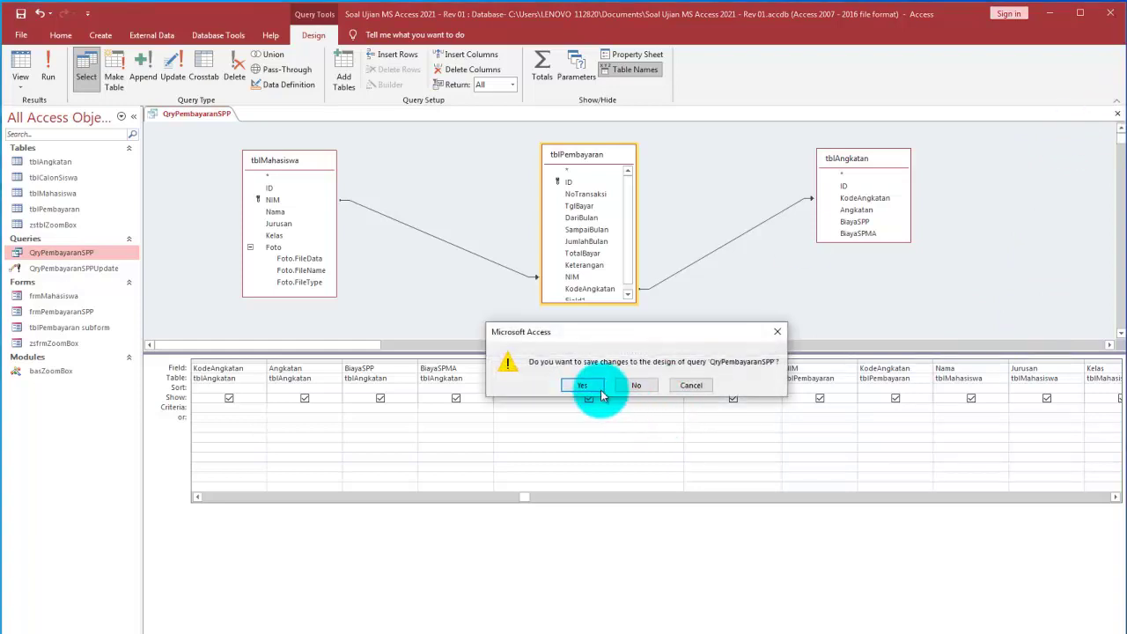
left_click(608, 403)
Open the QryPembayaranSPPUpdate query in Design View
right_click(97, 268)
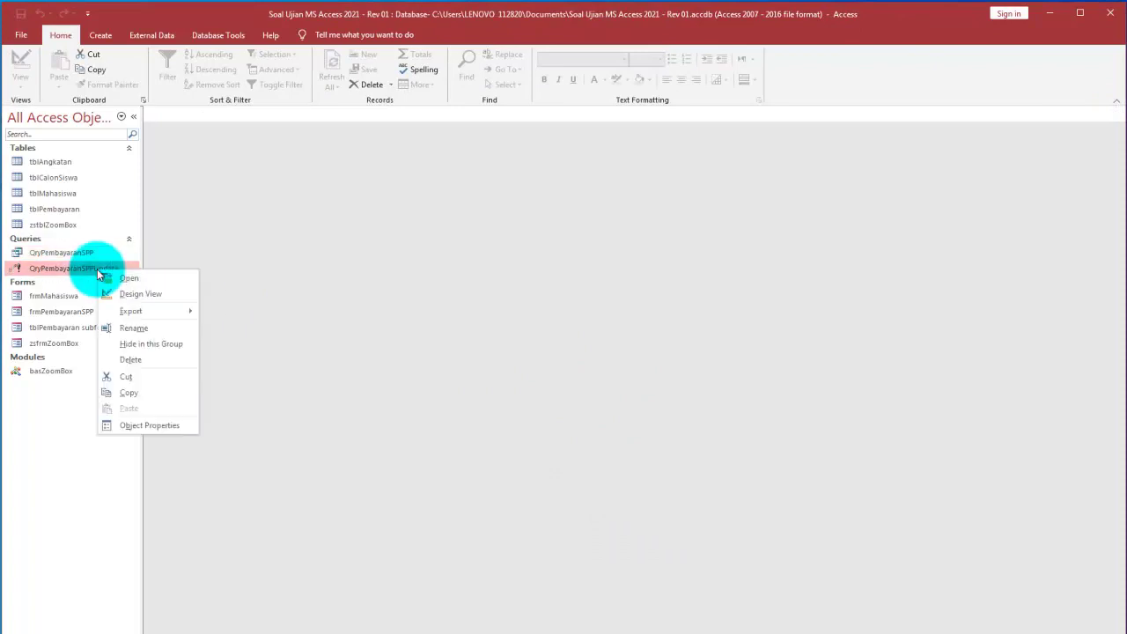
left_click(143, 294)
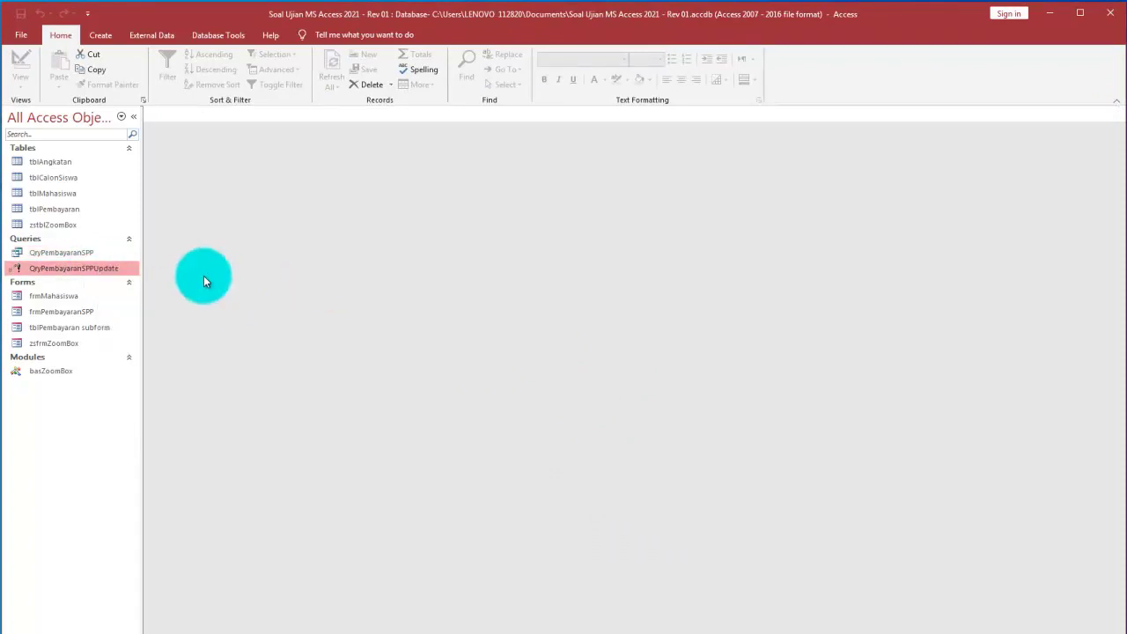
right_click(121, 269)
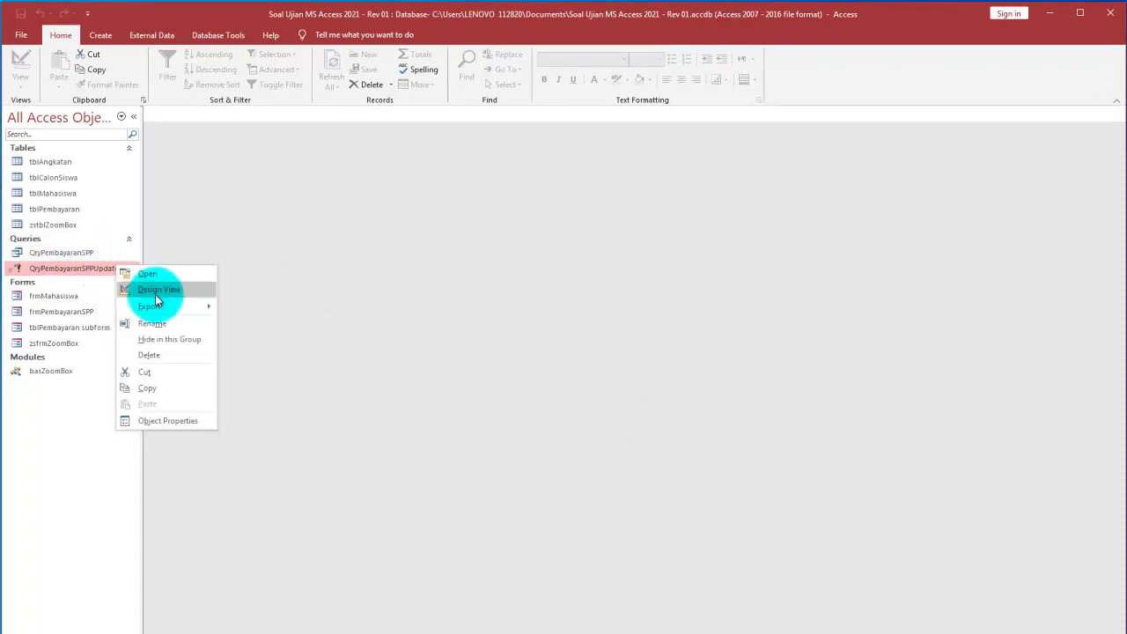
Open the QryPembayaranSPP query's records, and switch the query to Design View
left_click(83, 255)
double_click(81, 251)
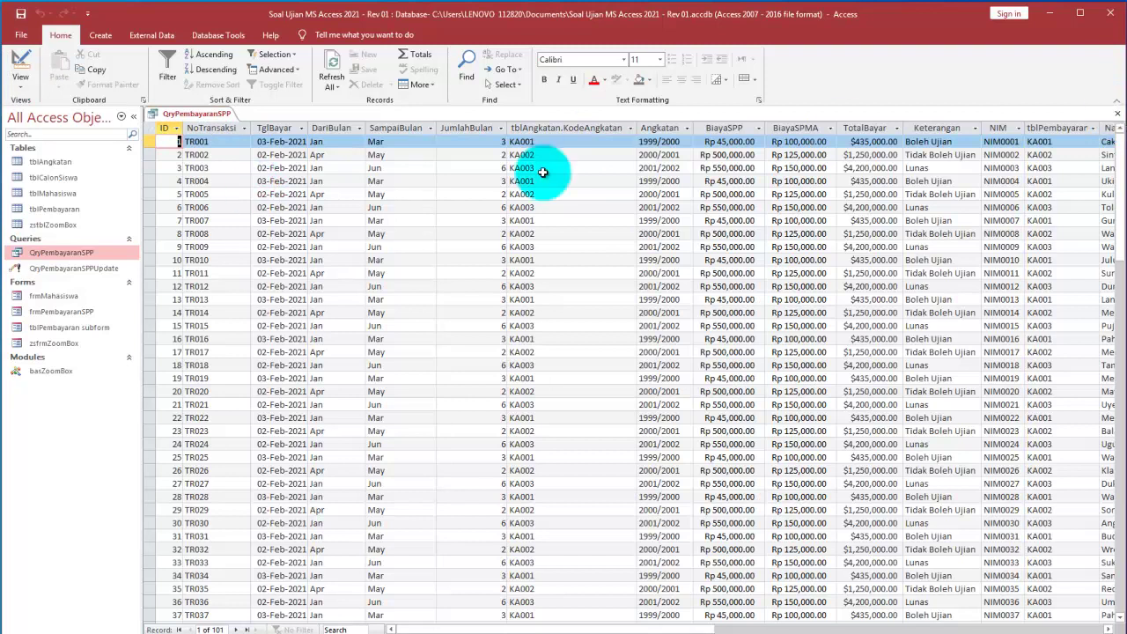
right_click(71, 258)
left_click(159, 279)
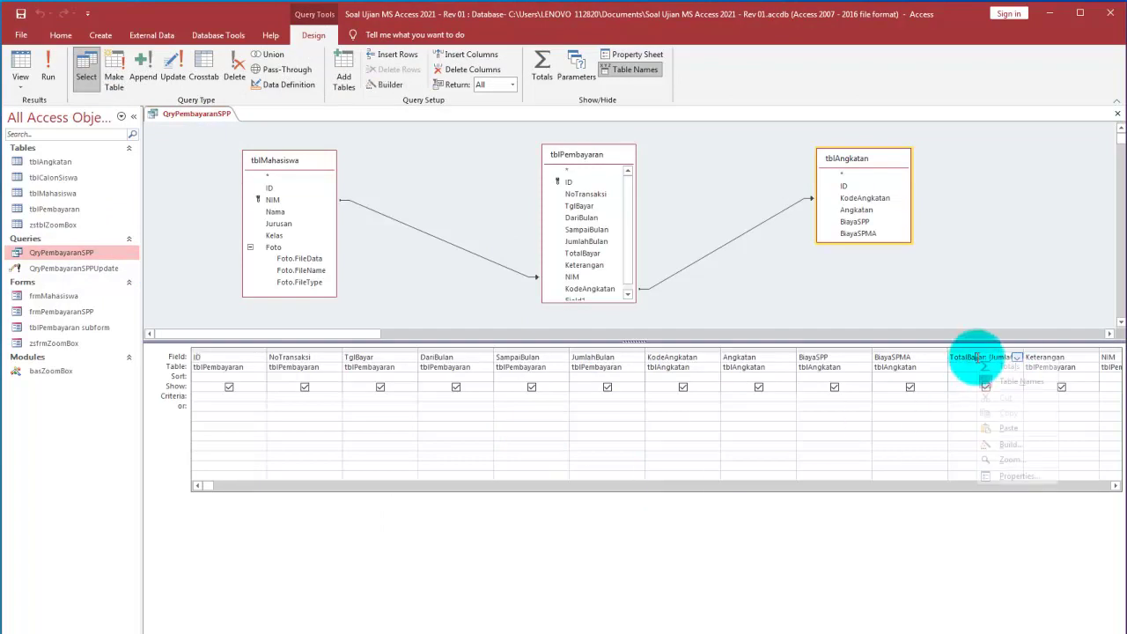
Set the TotalBayar field's Format property to "Rp "#,##0.00[Black];"(Rp. "#,##0.00) [Red];"Zero";"Null", copied from the Notepad note
left_click(1011, 476)
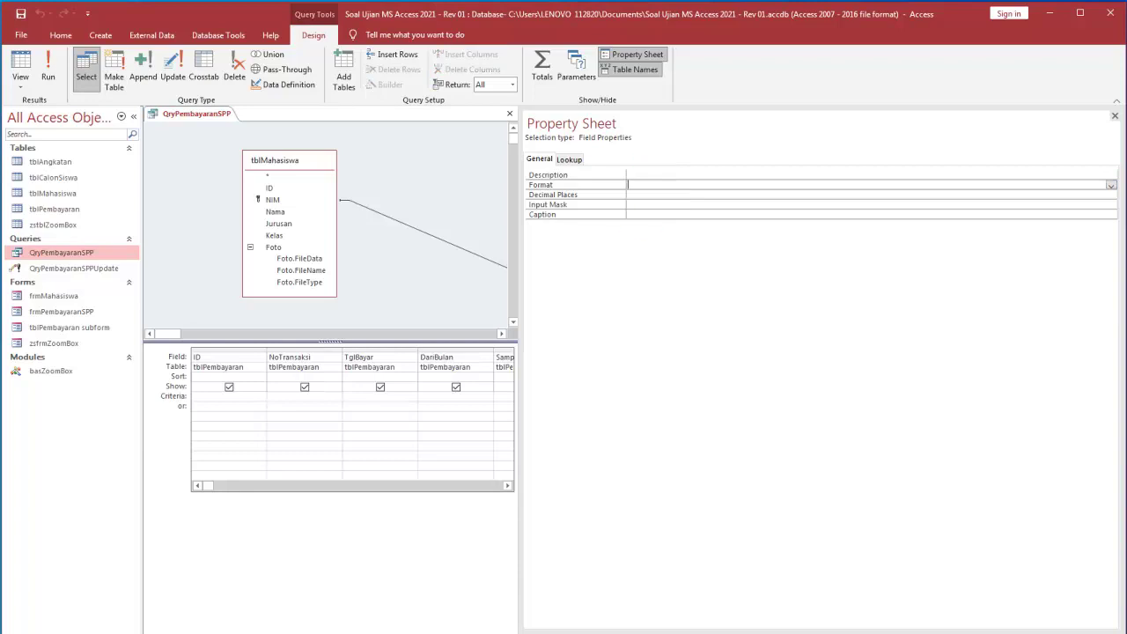
key("alt+Tab")
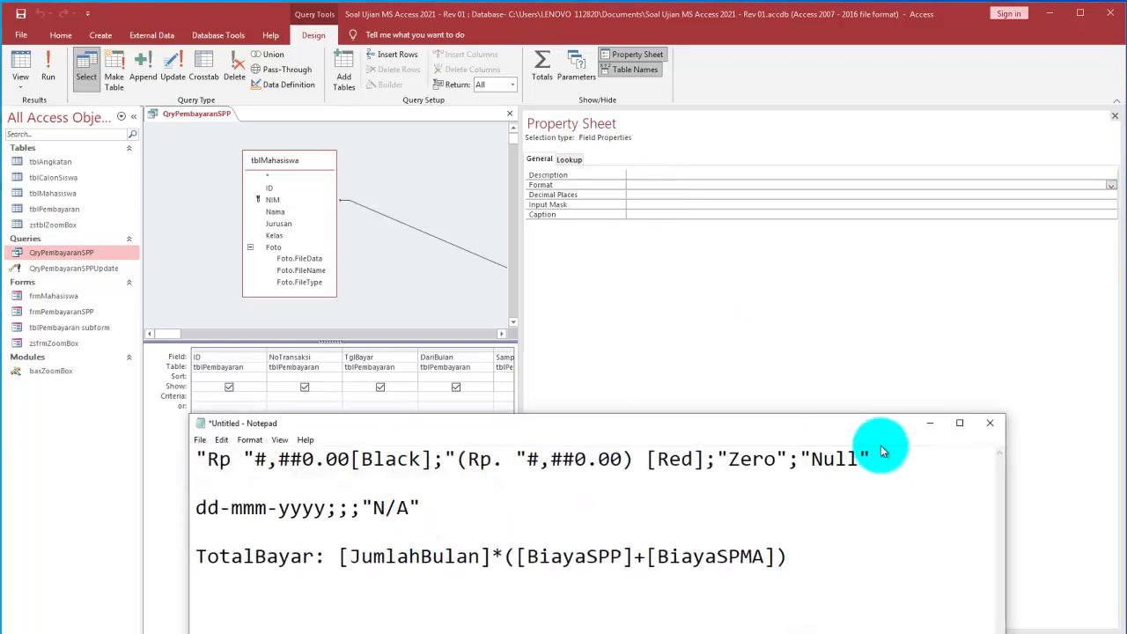
left_click_drag(882, 458, 173, 447)
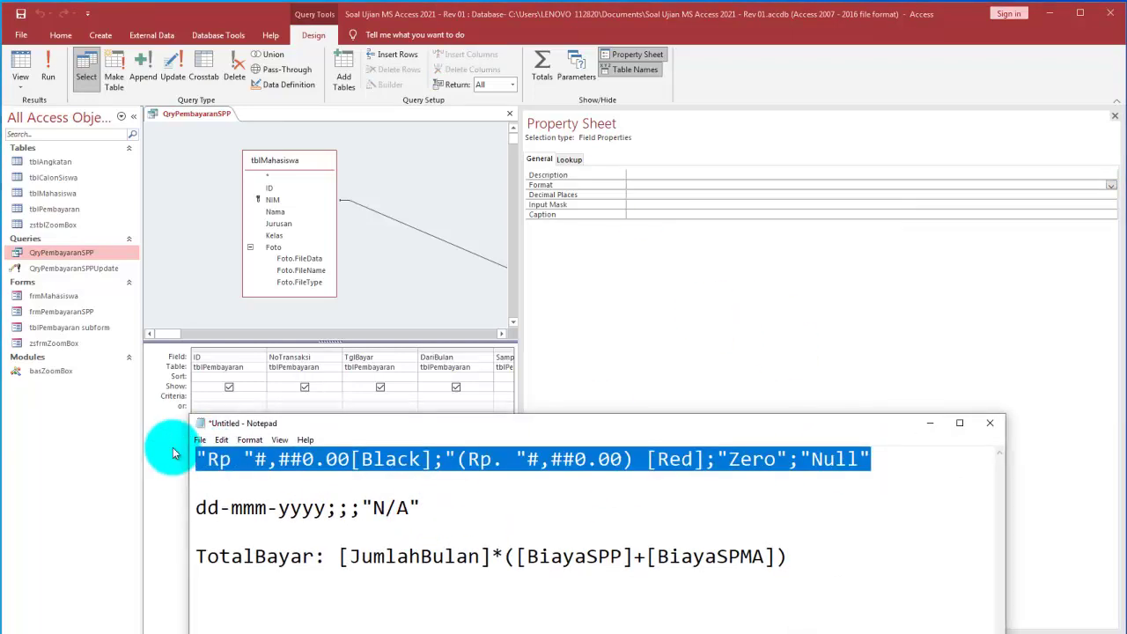
double_click(647, 185)
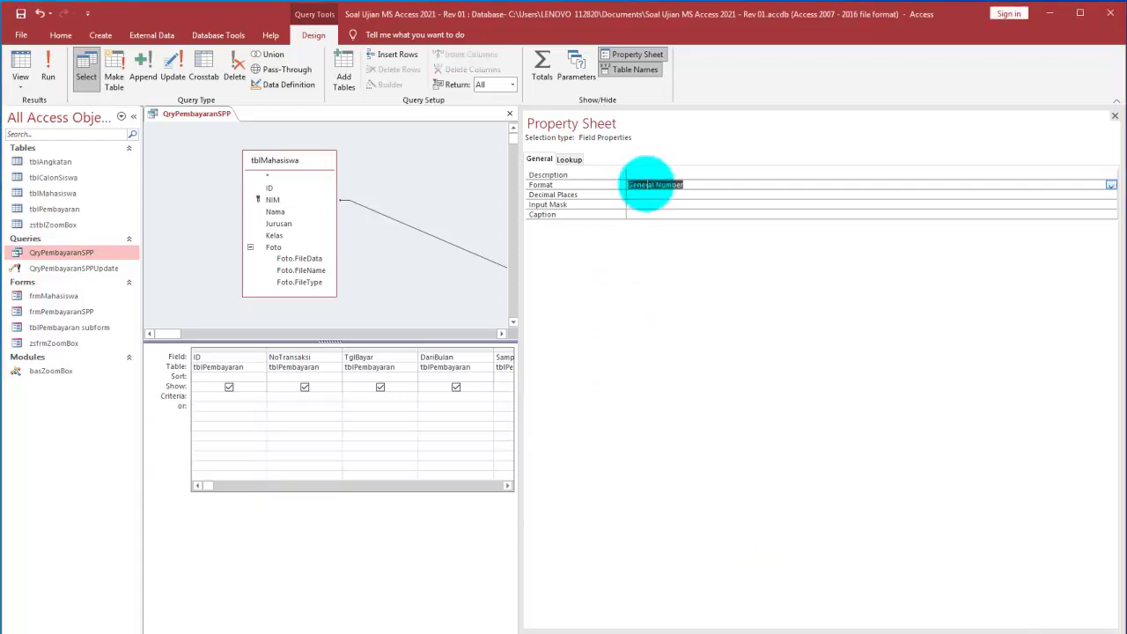
type("\"Rp \"#,##0;(\"Rp \"#,##0);\"Rp \"0;\"Null\"")
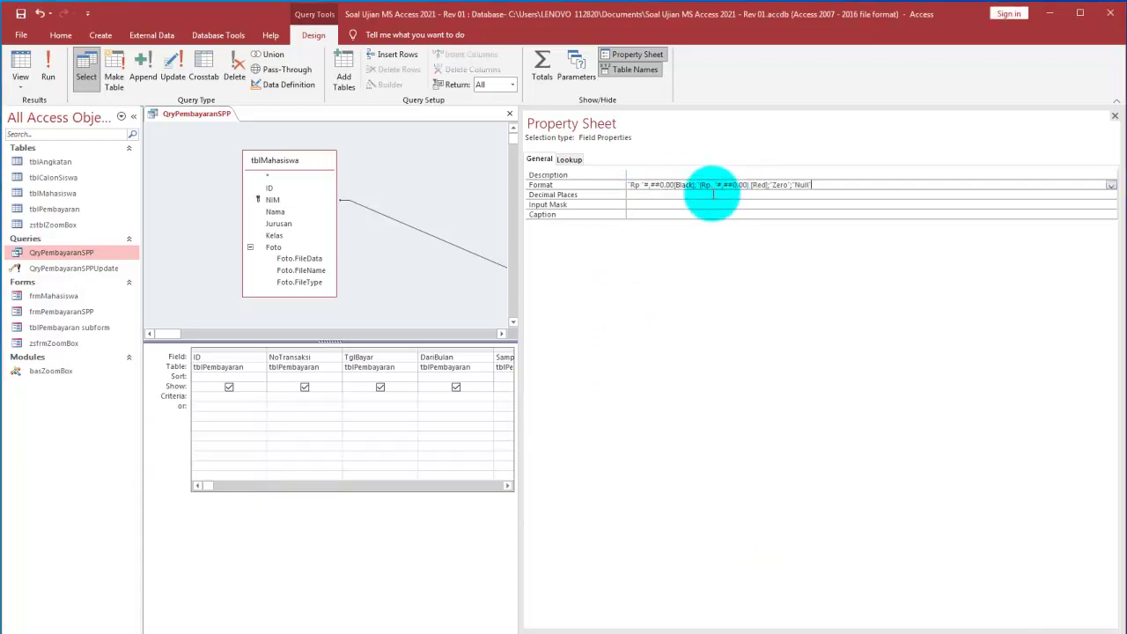
left_click(1115, 117)
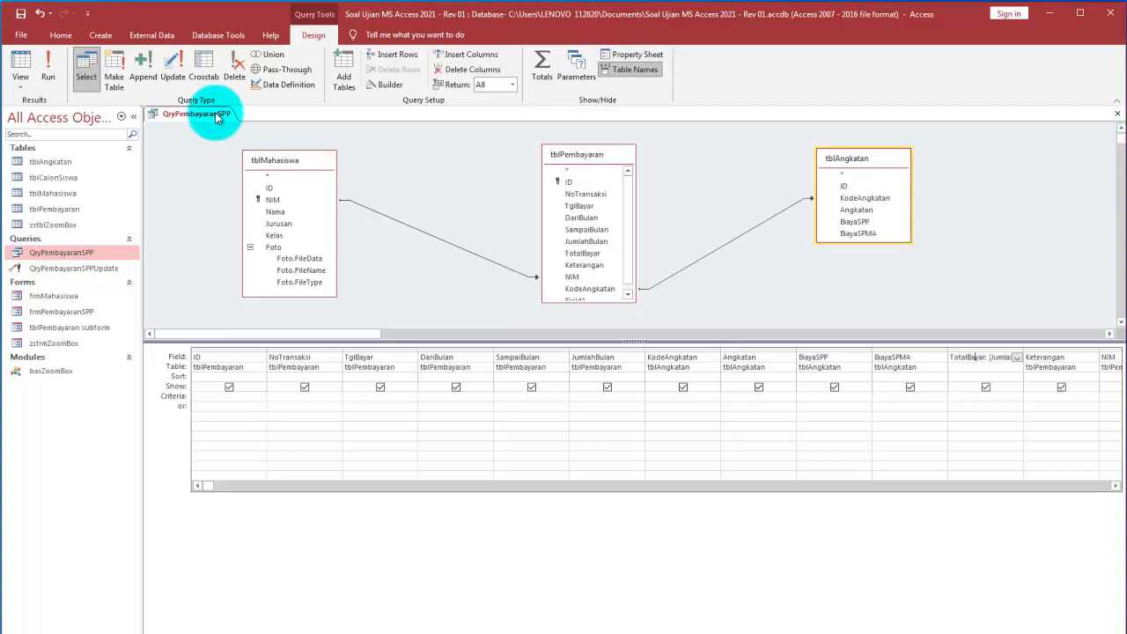
Show the query's records, fit the TotalBayar column to its contents, and save and close the query
left_click(20, 64)
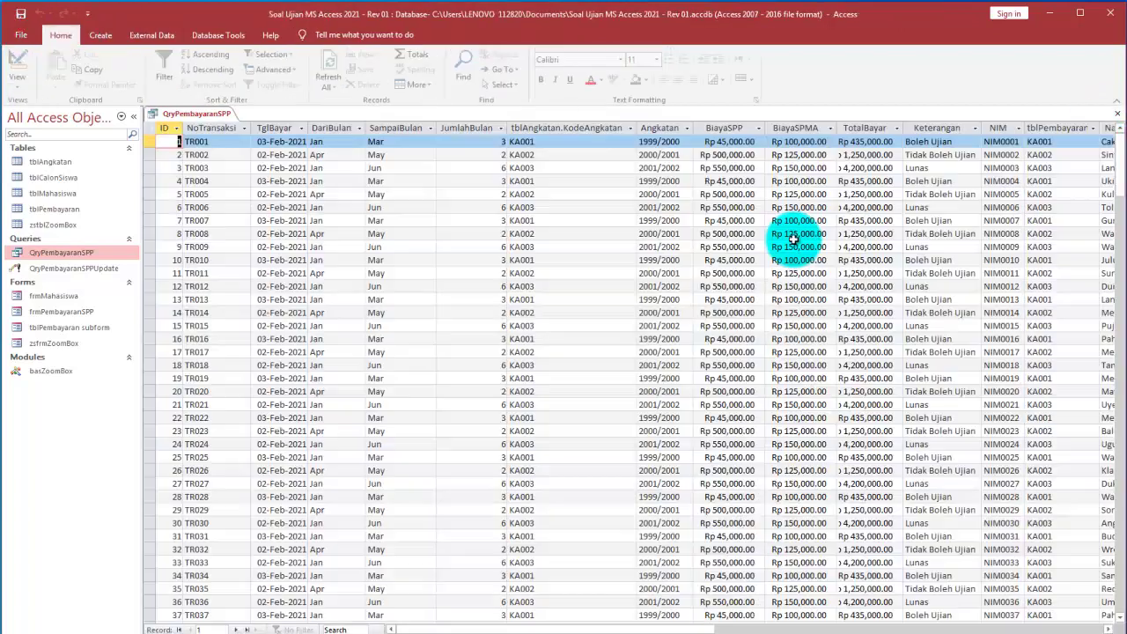
double_click(905, 130)
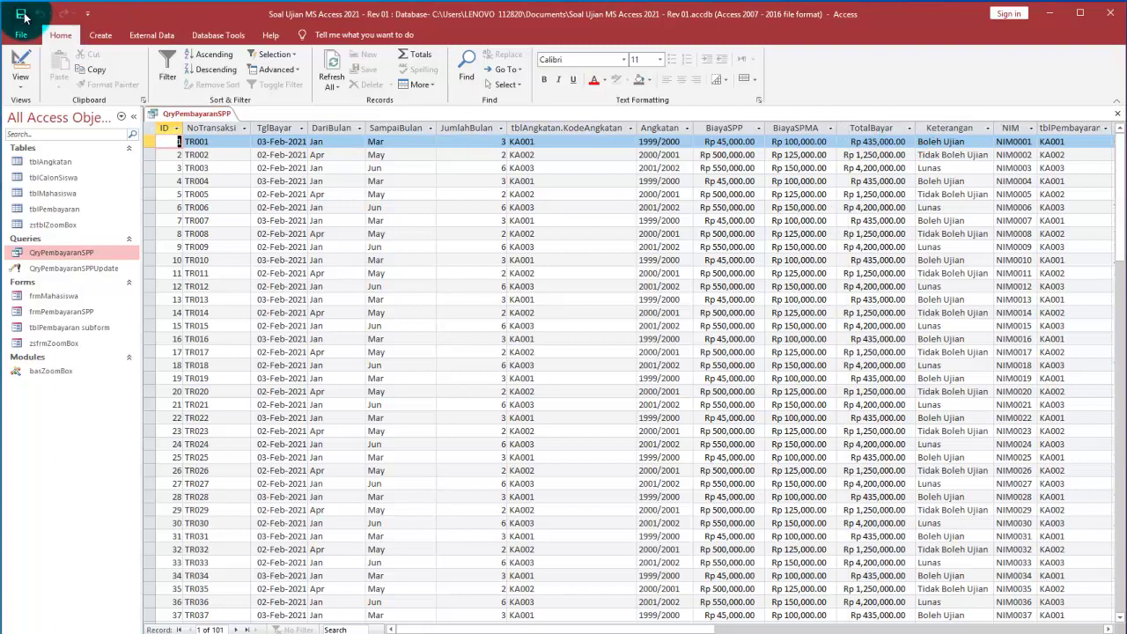
left_click(1119, 117)
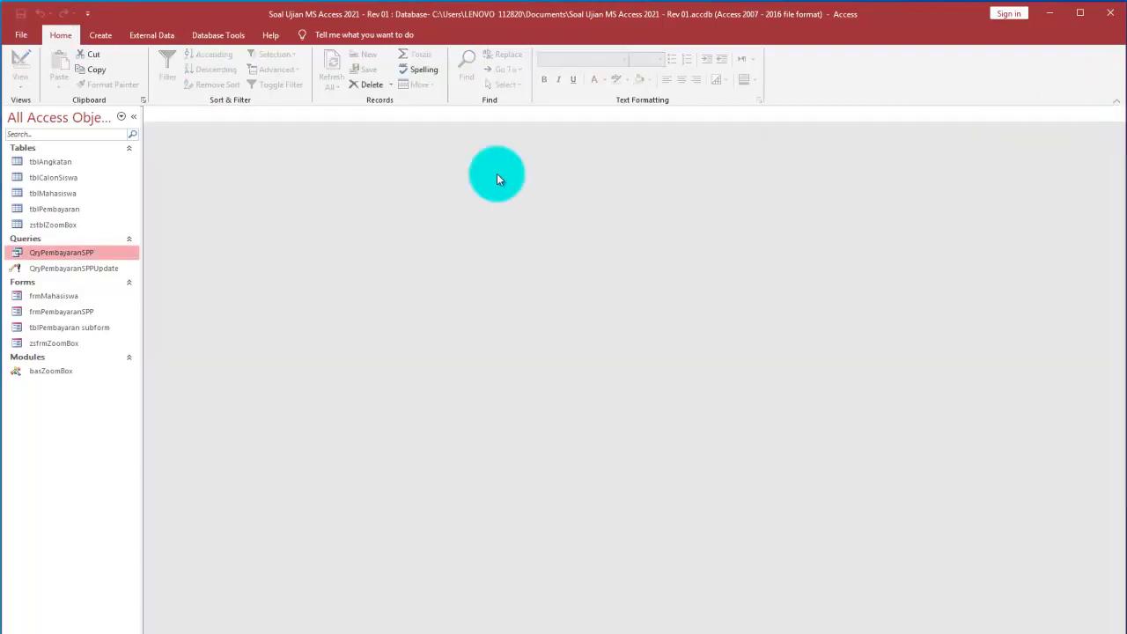
Compare the TotalBayar and Keterangan columns in the QryPembayaranSPP query with those in the tblPembayaran table
left_click(64, 251)
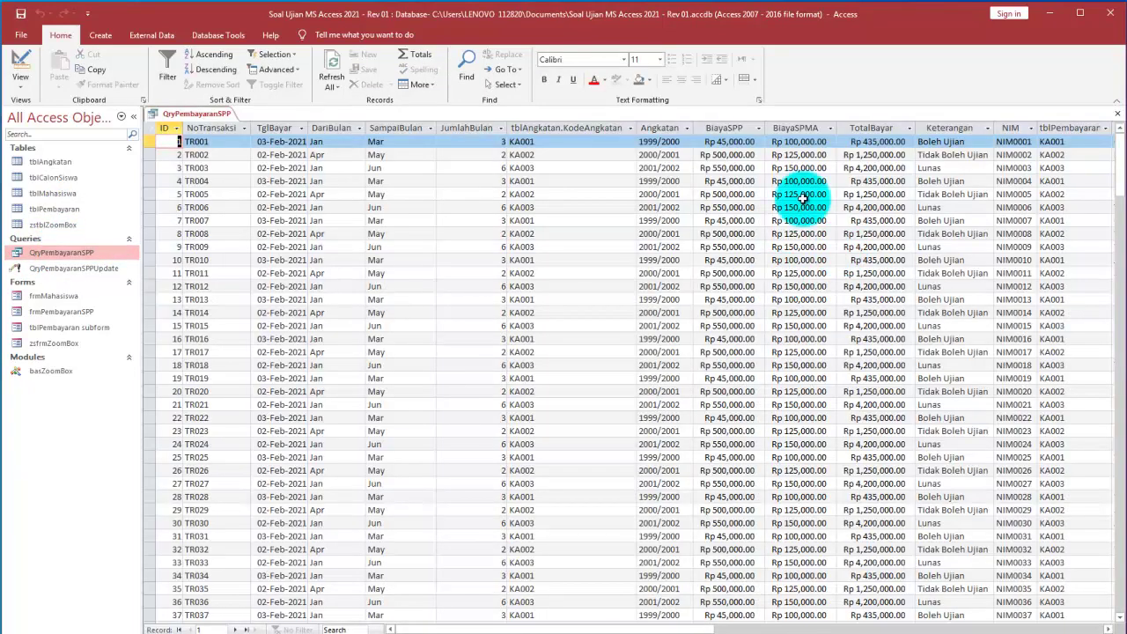
left_click_drag(881, 121, 949, 128)
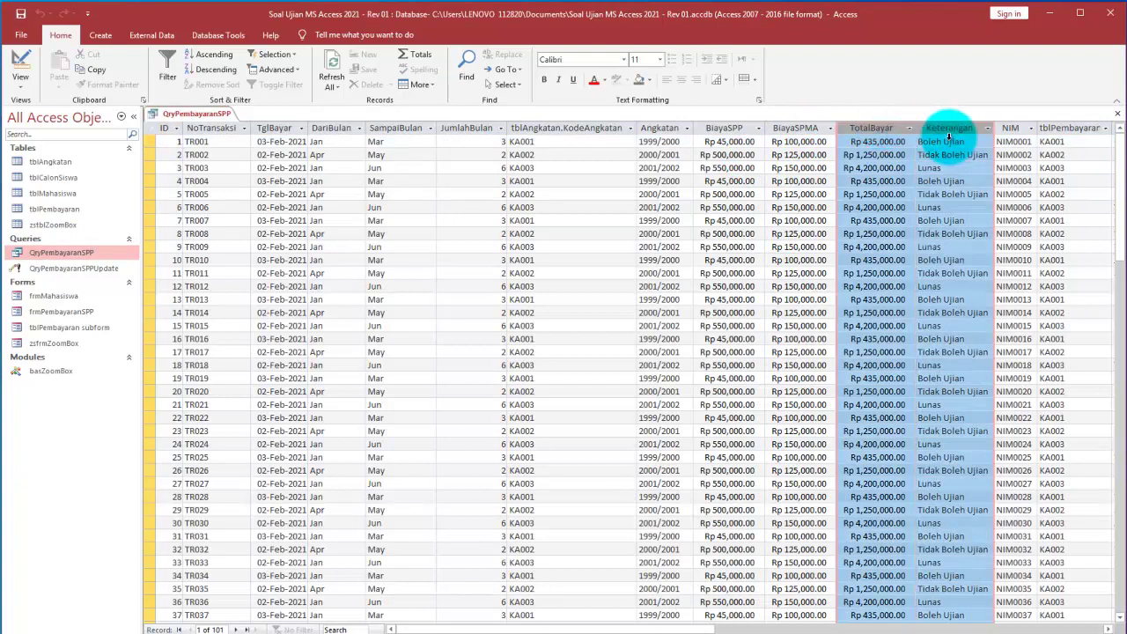
double_click(64, 211)
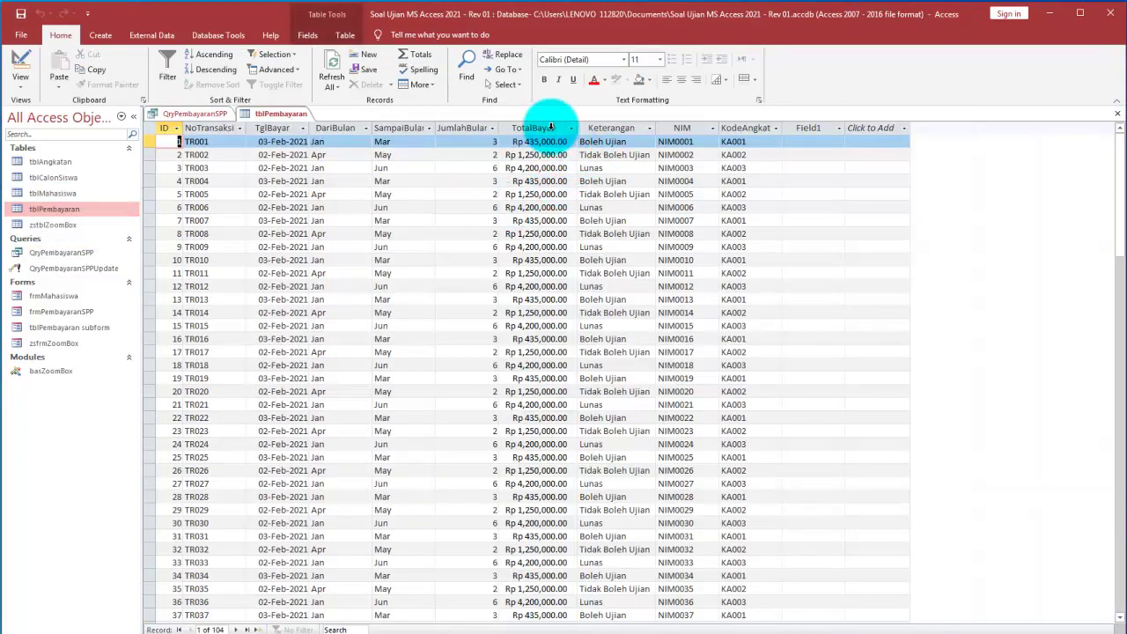
left_click_drag(551, 127, 606, 128)
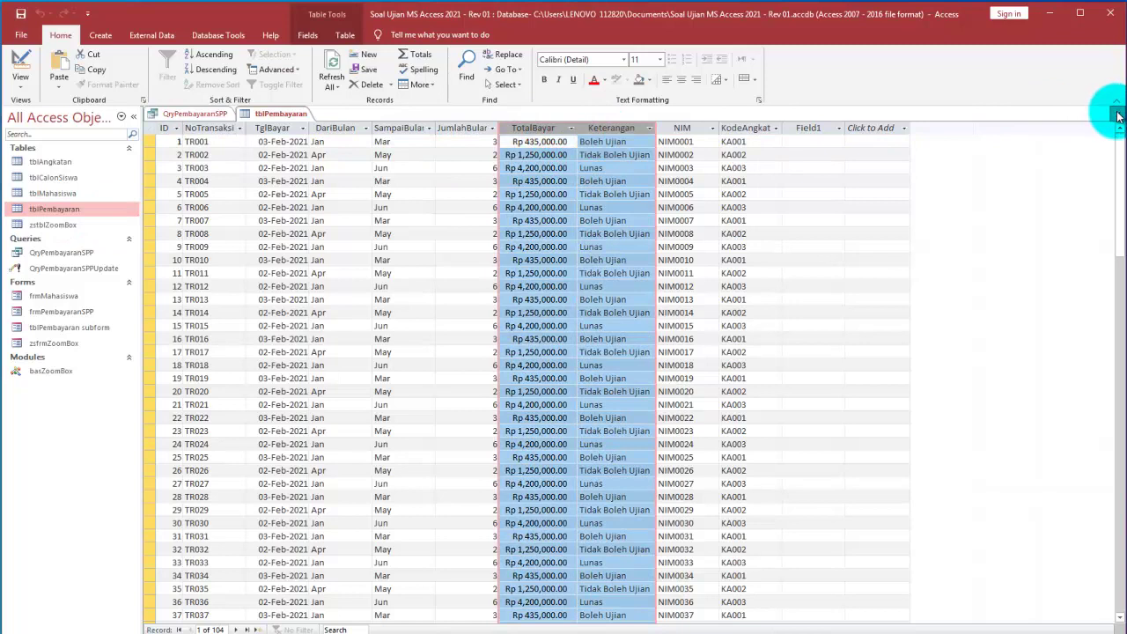
left_click(1119, 115)
left_click(44, 269)
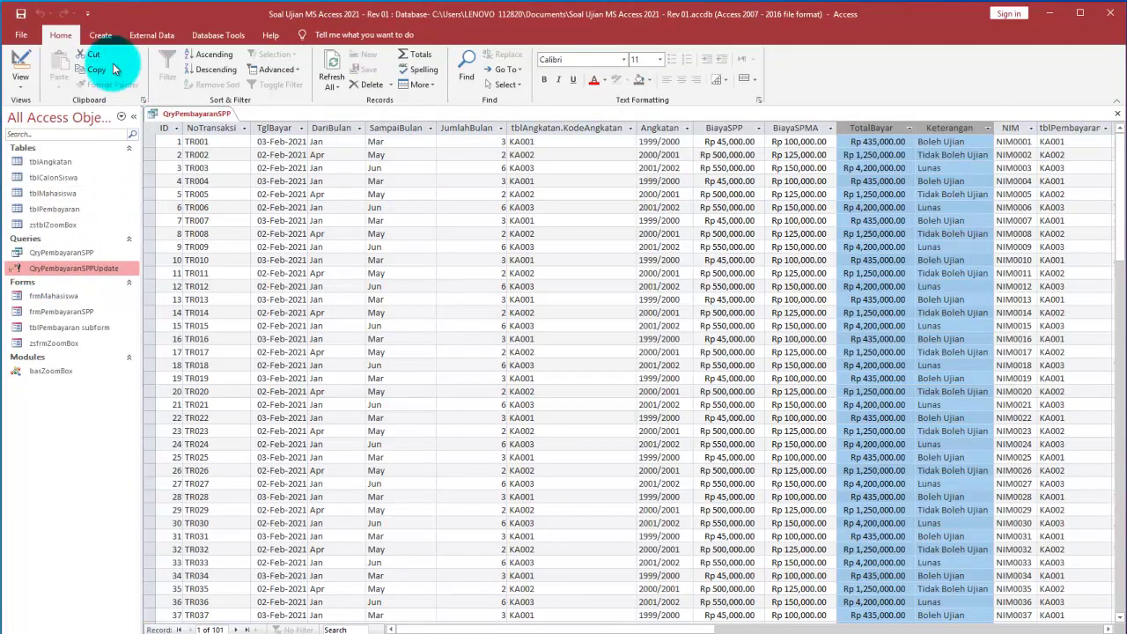
Create a new query design from the tblPembayaran table and add all of its fields to the design grid
left_click(101, 34)
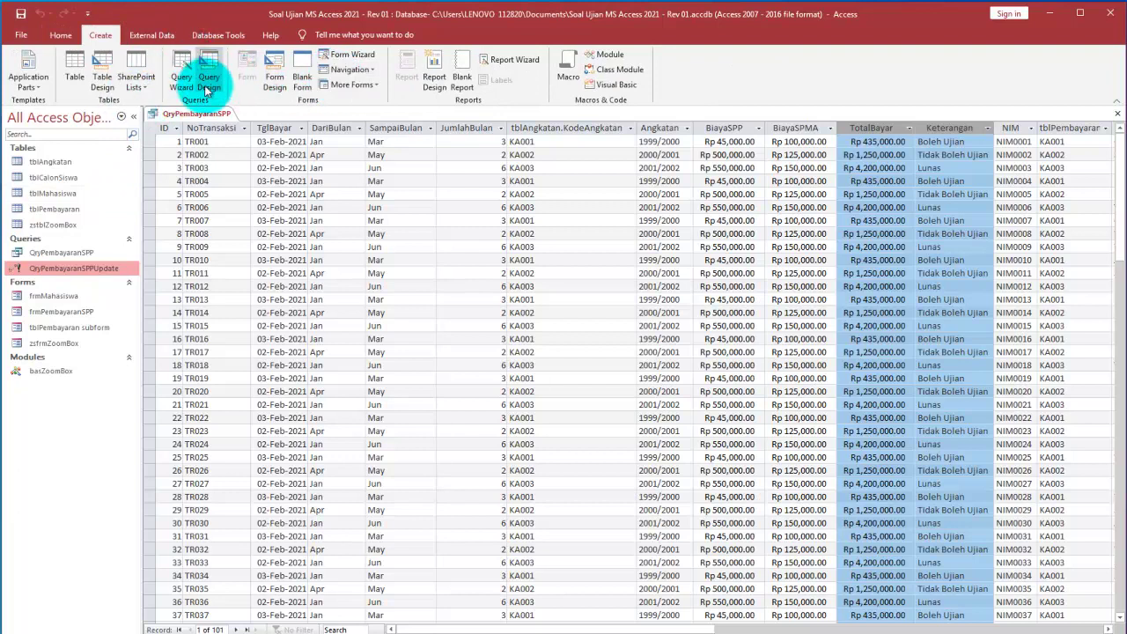
left_click(153, 35)
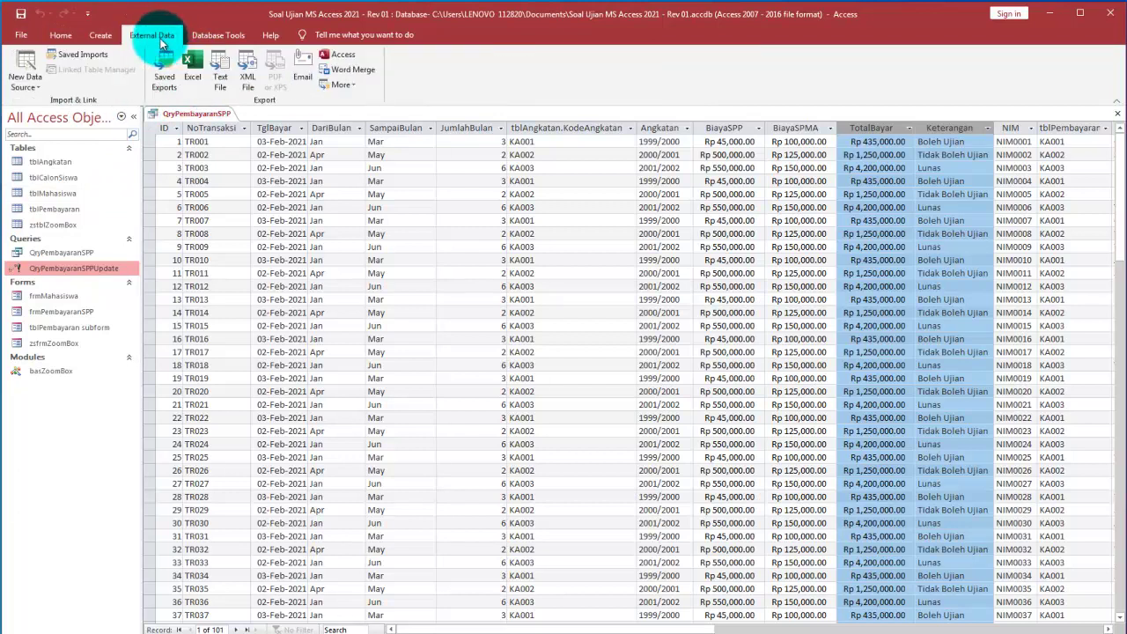
left_click(100, 35)
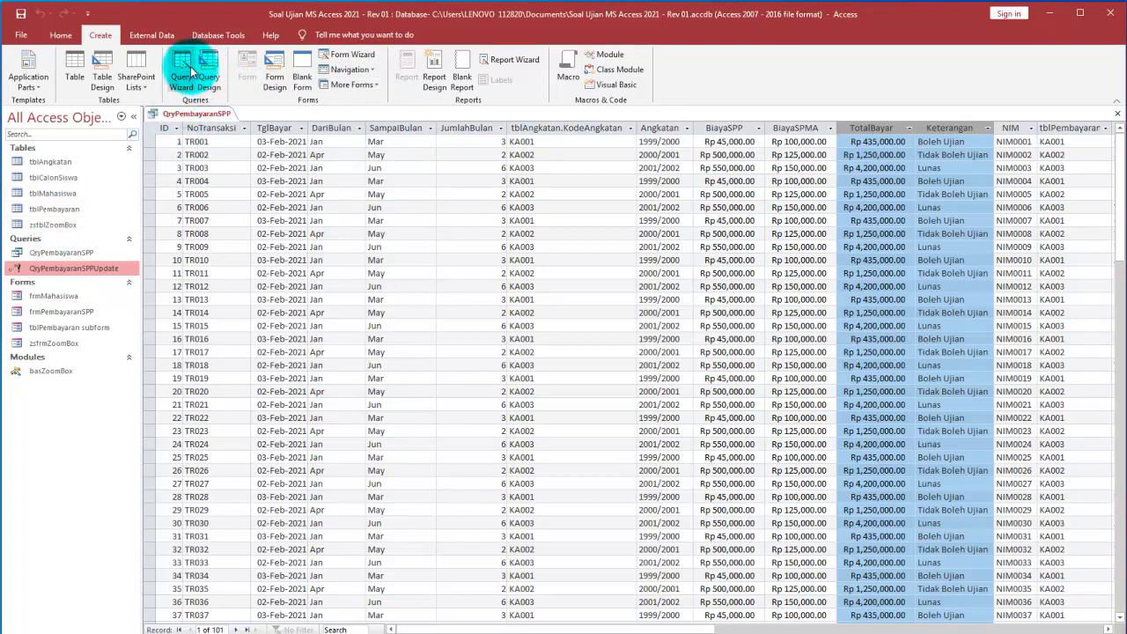
left_click(214, 71)
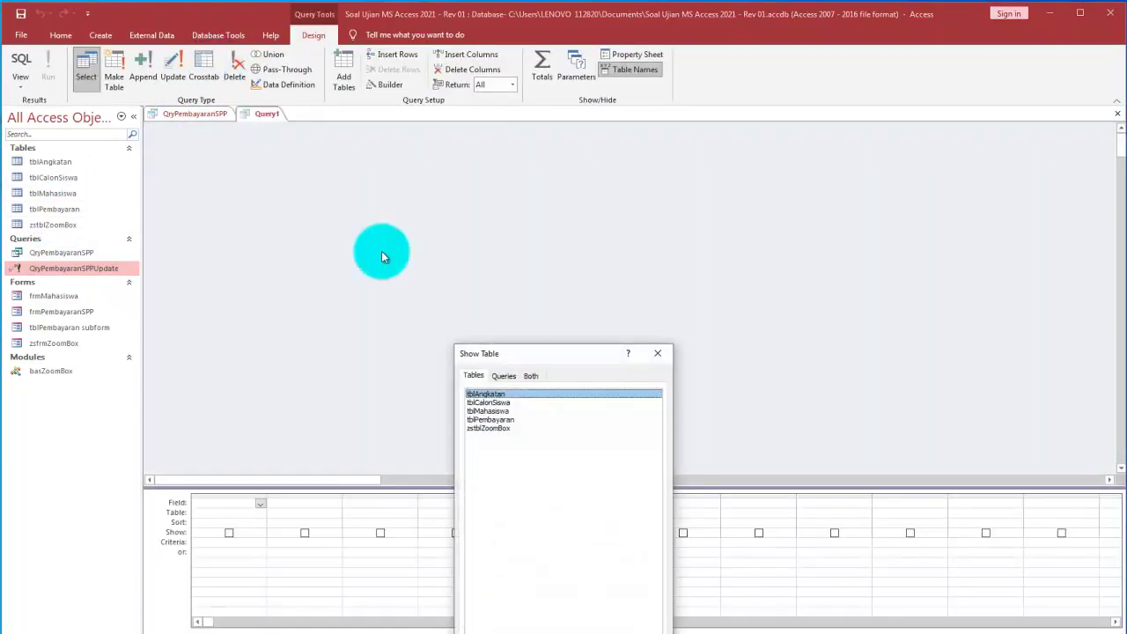
double_click(493, 420)
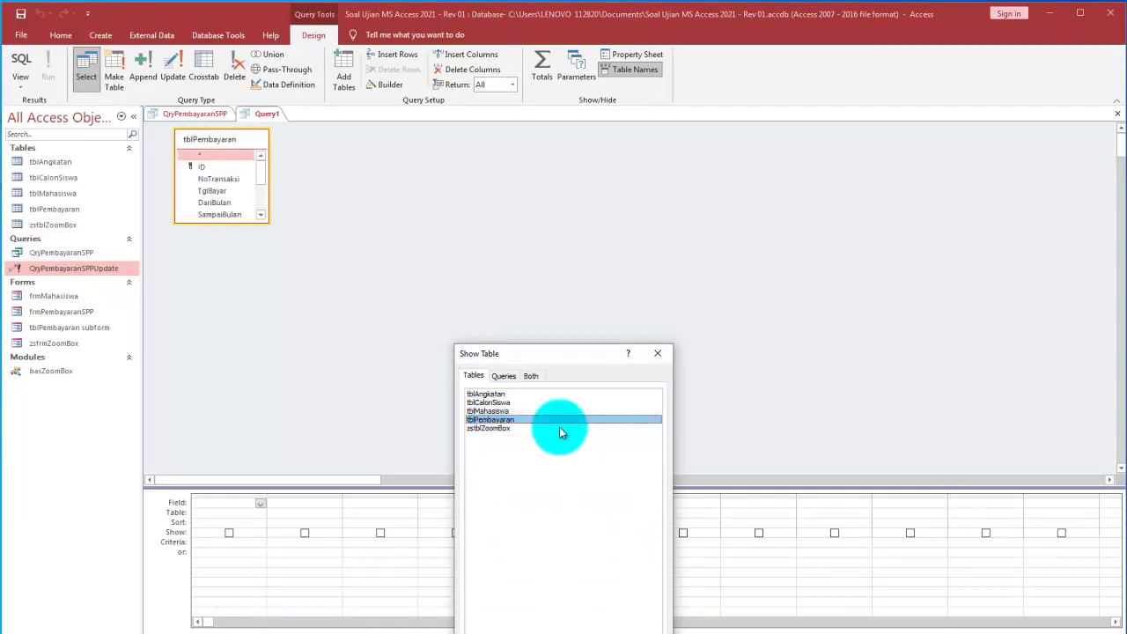
left_click_drag(567, 364, 610, 271)
left_click(685, 572)
double_click(221, 141)
left_click_drag(220, 167, 247, 496)
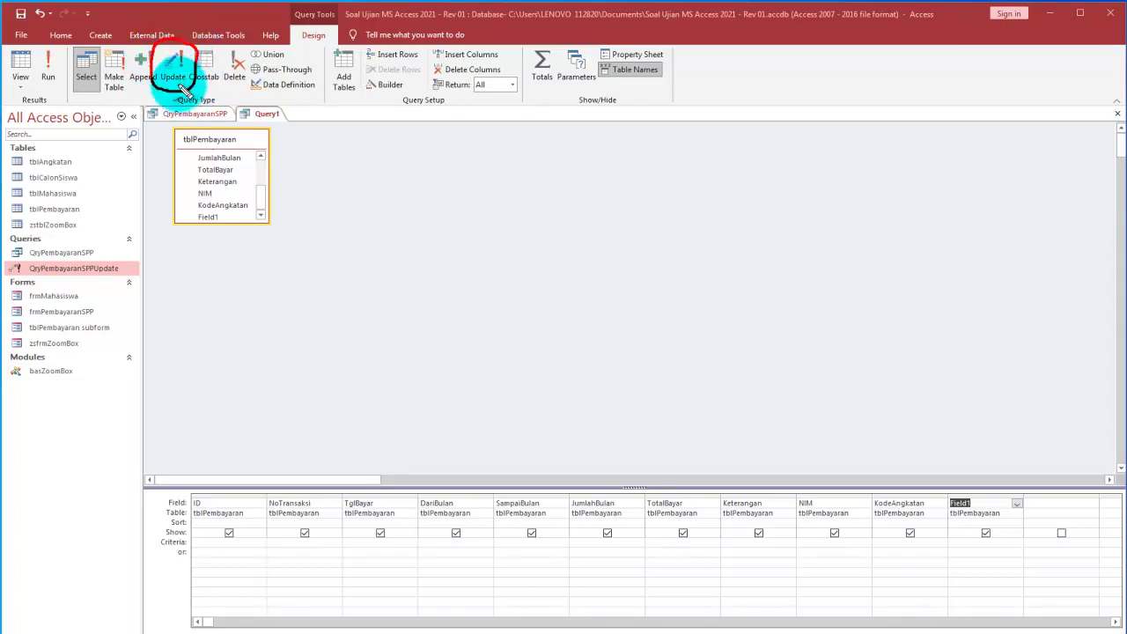
mouse_move(183, 91)
left_mouse_down()
mouse_move(190, 137)
mouse_move(247, 219)
mouse_move(239, 130)
left_mouse_up()
mouse_move(174, 94)
left_mouse_down()
mouse_move(76, 275)
mouse_move(83, 257)
left_mouse_up()
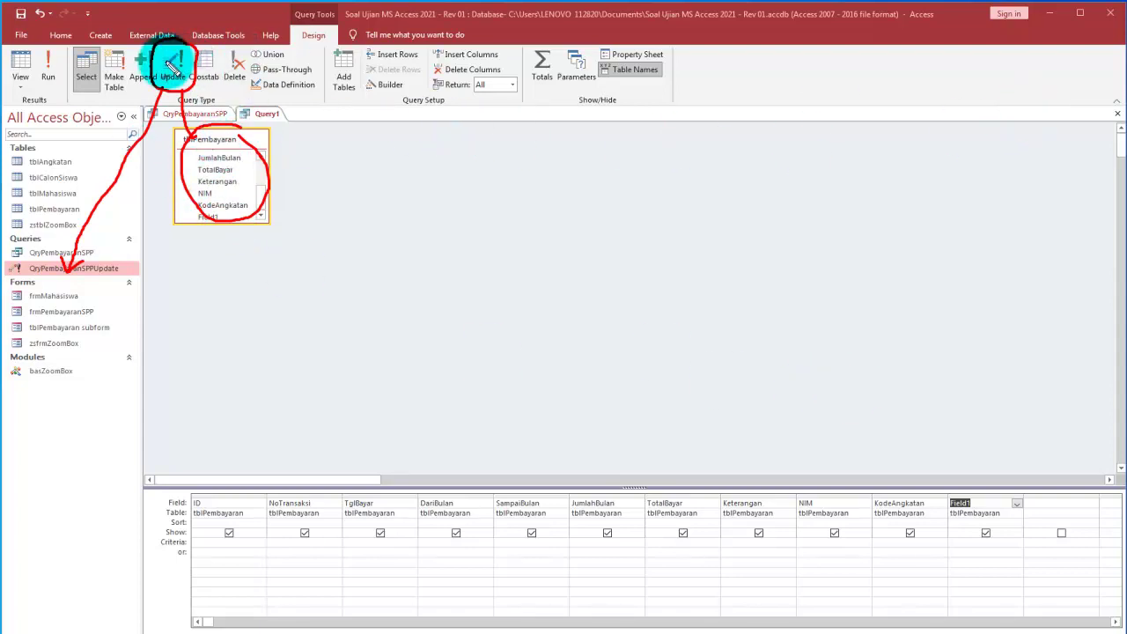
left_click(508, 633)
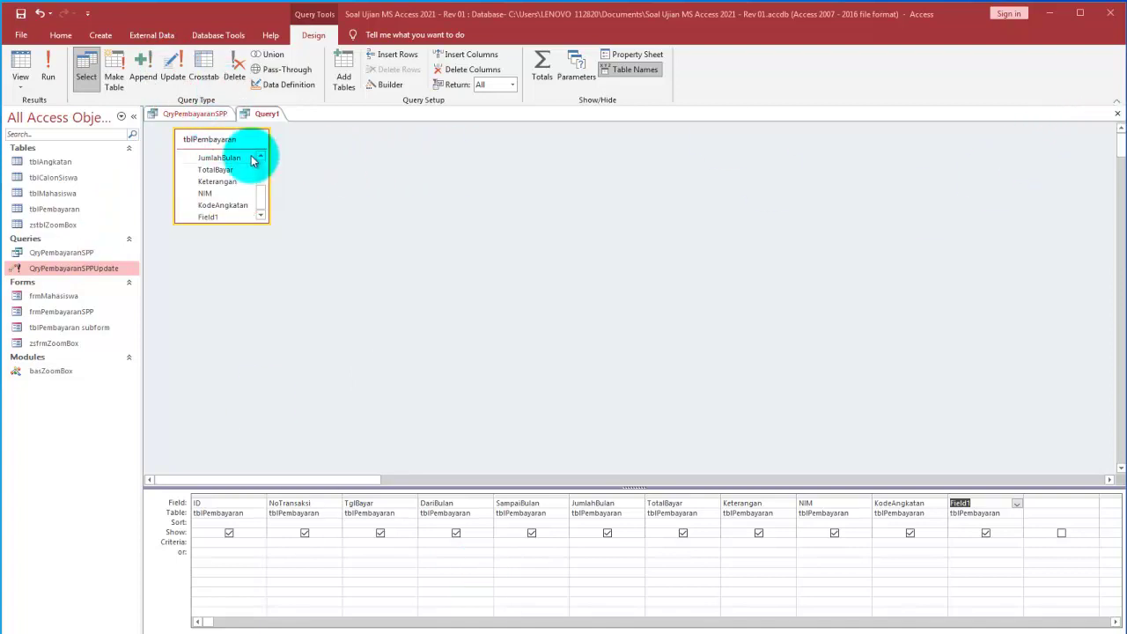
Replace the TotalBayar field with TotalBayar: [JumlahBulan]*([BiayaSPP]+[BiayaSPMA]) copied from the Notepad note, and fit the column width to the expression
left_click_drag(240, 144, 286, 157)
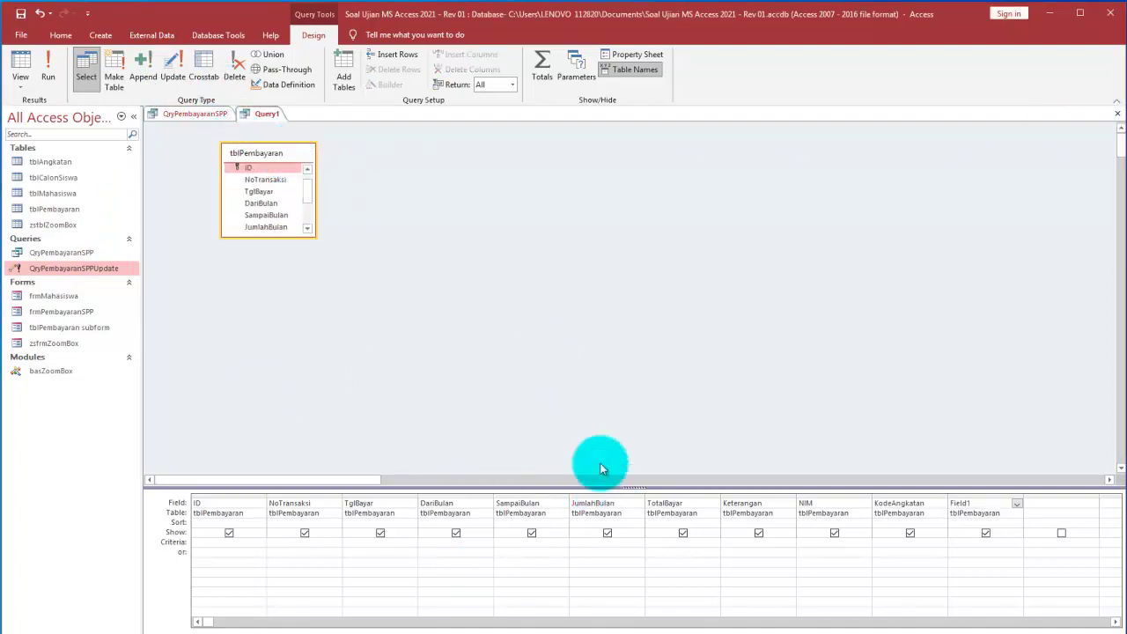
key("alt+Tab")
left_click_drag(810, 555, 172, 557)
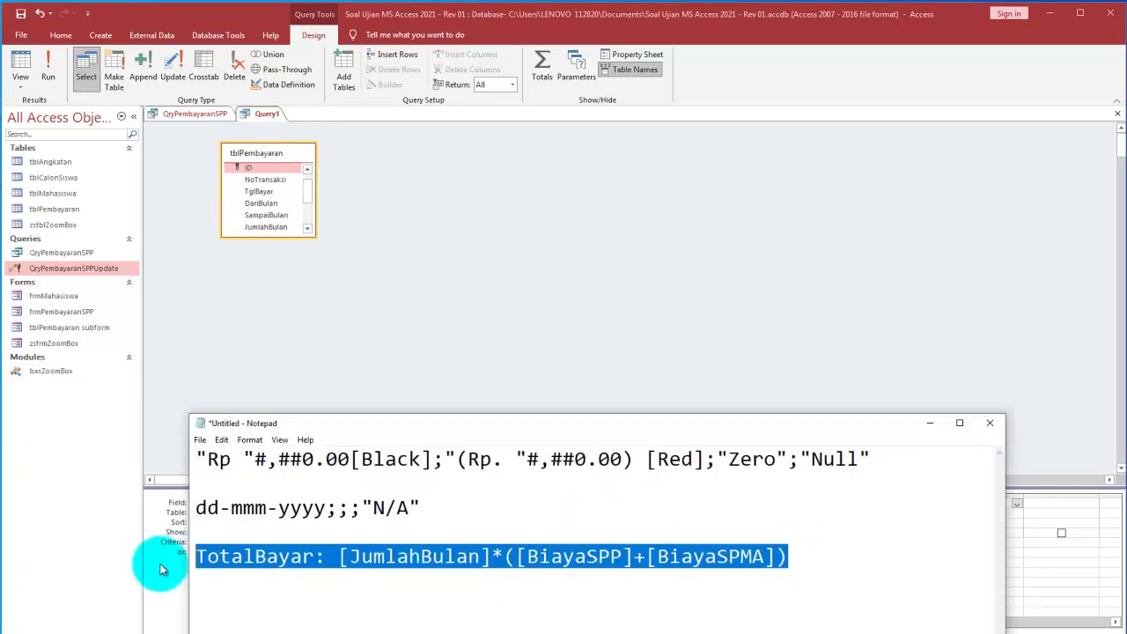
left_click(929, 423)
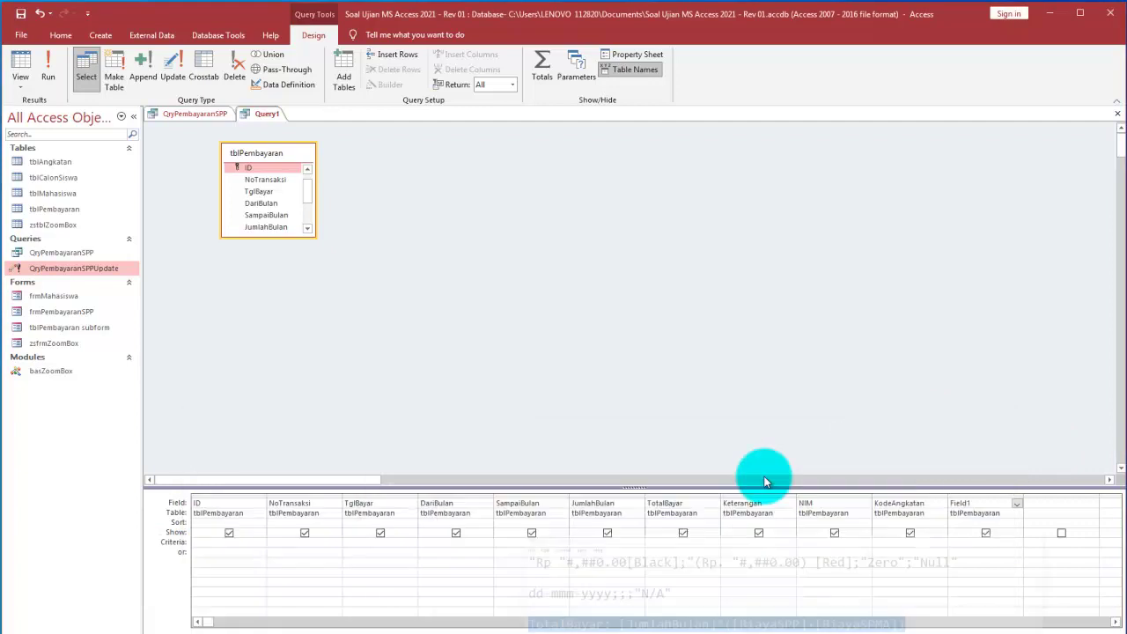
double_click(689, 507)
key("ctrl+v")
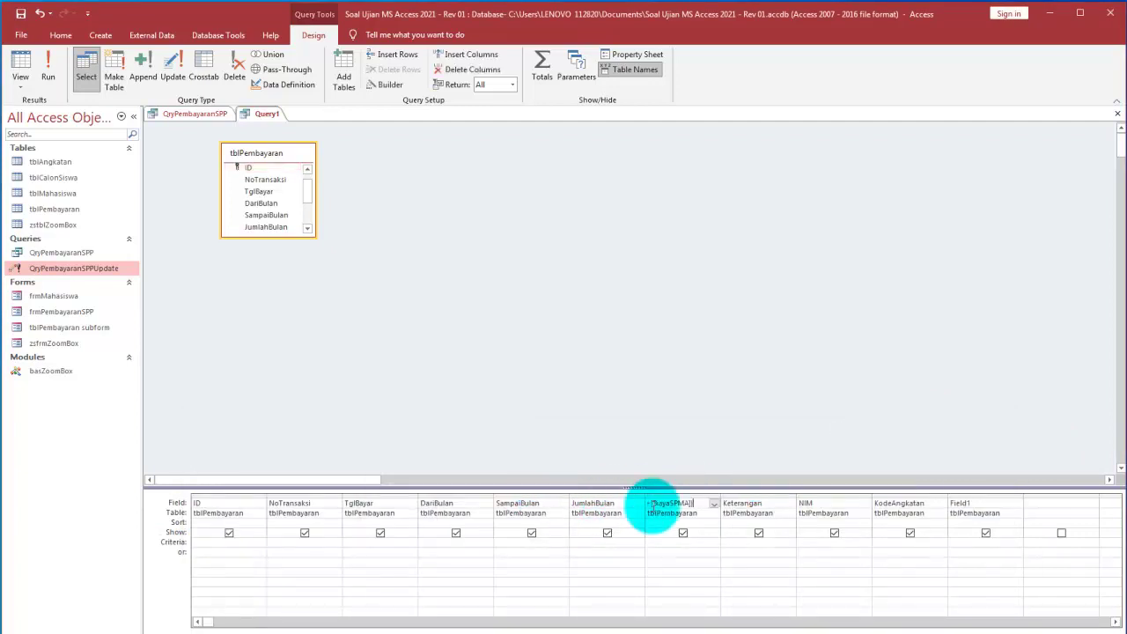
left_click(684, 551)
double_click(720, 497)
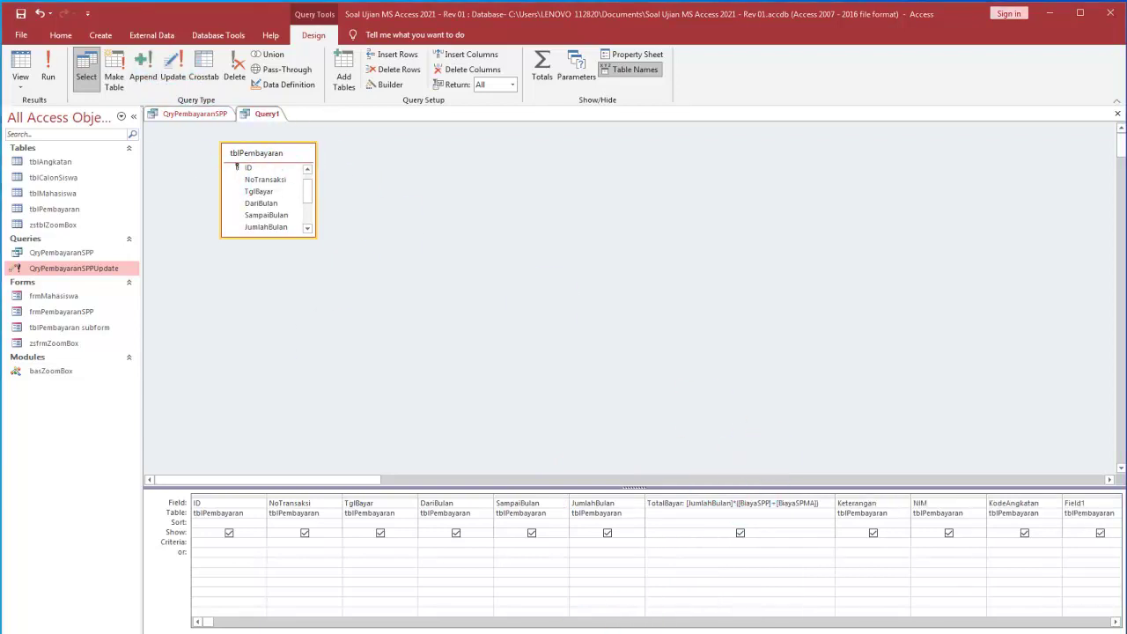
mouse_move(185, 45)
left_mouse_down()
mouse_move(171, 41)
mouse_move(163, 83)
mouse_move(185, 54)
left_mouse_up()
mouse_move(185, 103)
left_mouse_down()
mouse_move(275, 264)
mouse_move(648, 480)
mouse_move(648, 440)
left_mouse_up()
mouse_move(828, 475)
left_mouse_down()
mouse_move(713, 452)
mouse_move(744, 584)
mouse_move(779, 423)
left_mouse_up()
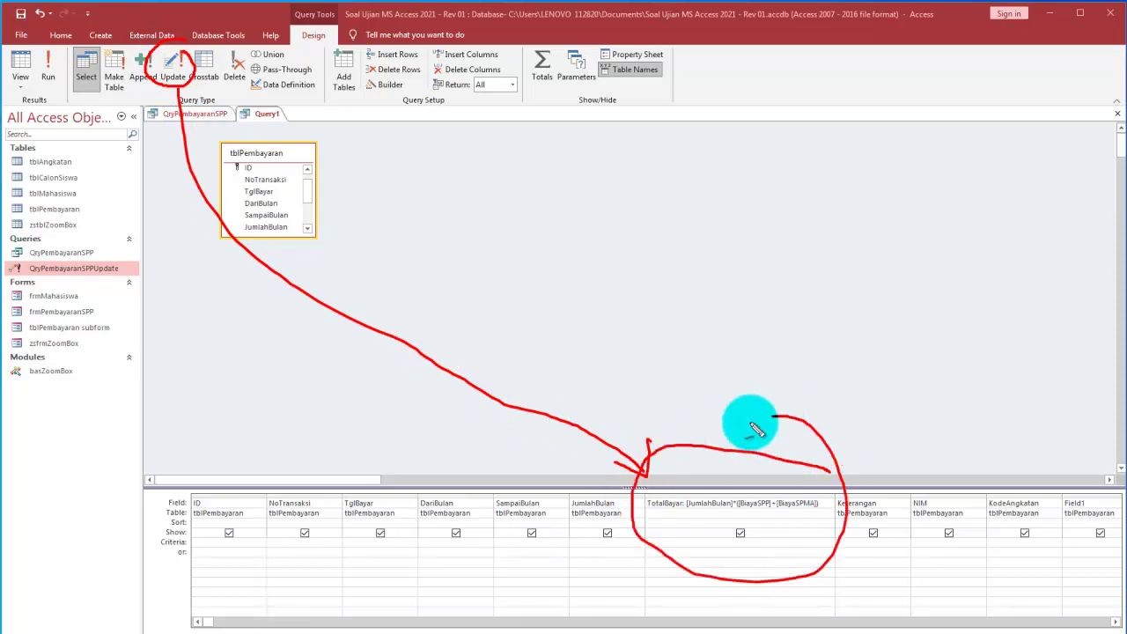
mouse_move(641, 546)
left_mouse_down()
mouse_move(418, 542)
mouse_move(117, 299)
mouse_move(143, 291)
left_mouse_up()
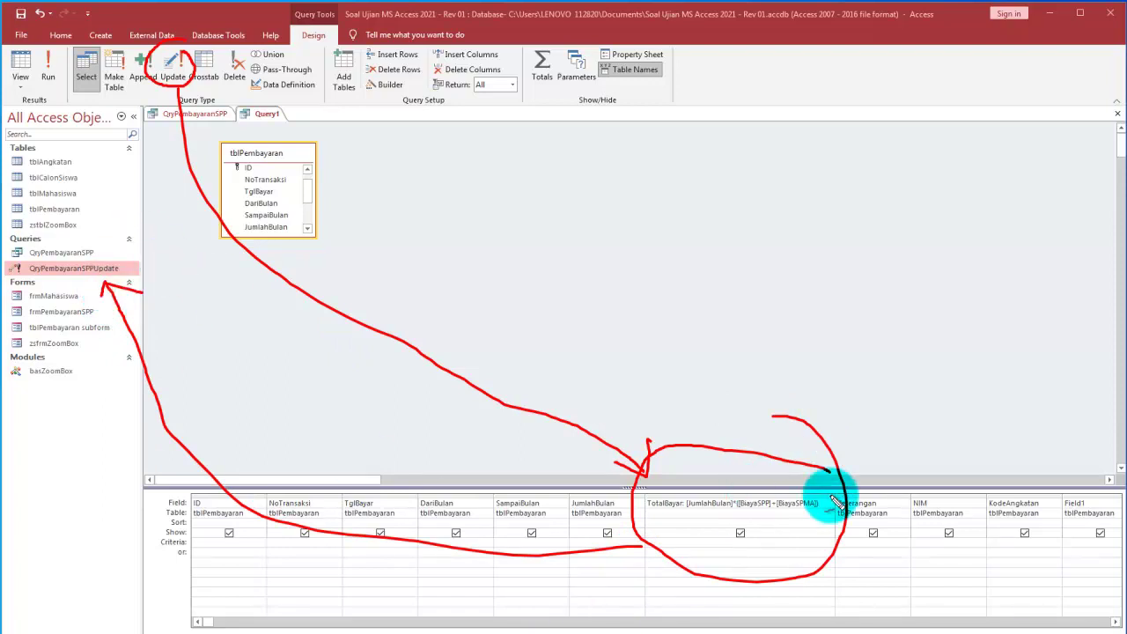
left_click_drag(683, 480, 612, 346)
mouse_move(537, 308)
left_mouse_down()
mouse_move(143, 226)
mouse_move(95, 198)
left_mouse_up()
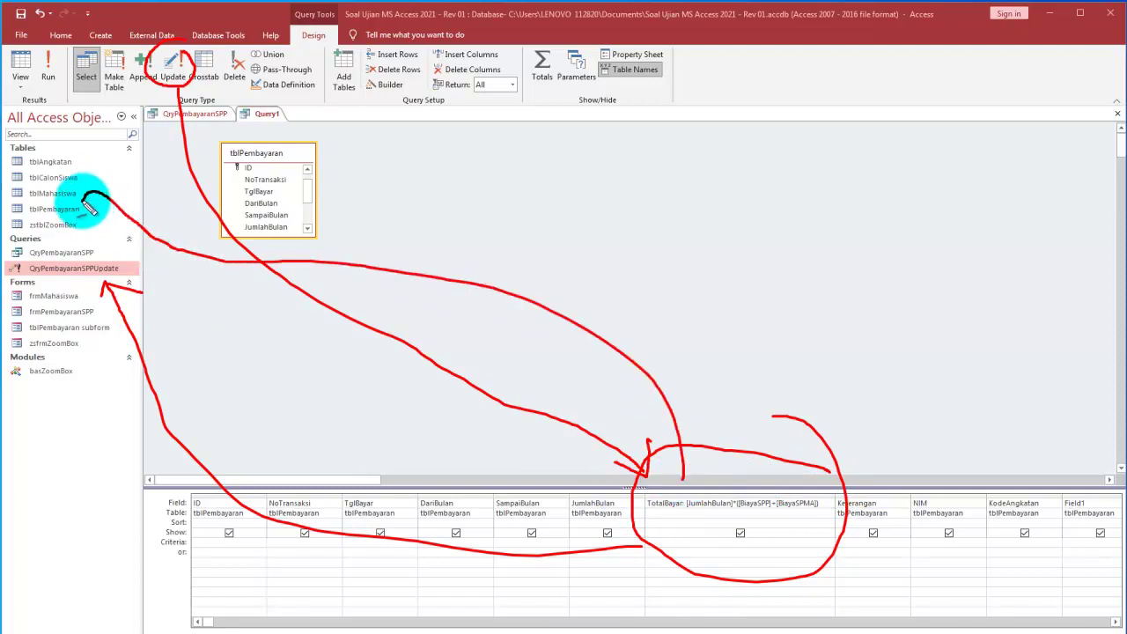
mouse_move(77, 216)
left_mouse_down()
mouse_move(85, 205)
mouse_move(25, 211)
mouse_move(95, 224)
left_mouse_up()
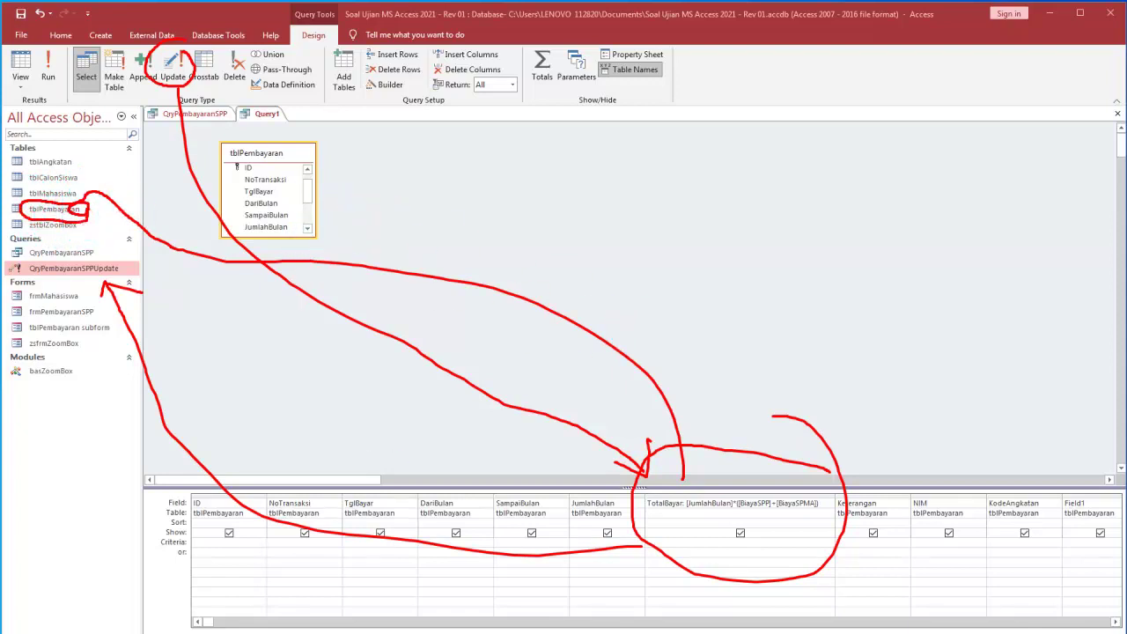
key("Escape")
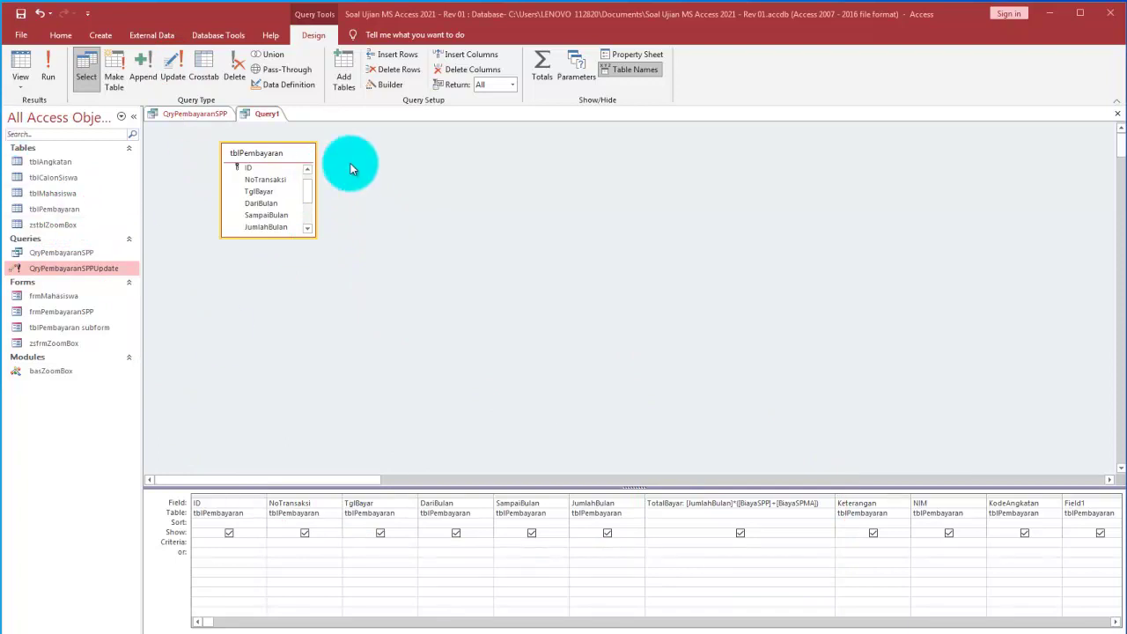
Close the new Query1 design without saving it
left_click(1116, 114)
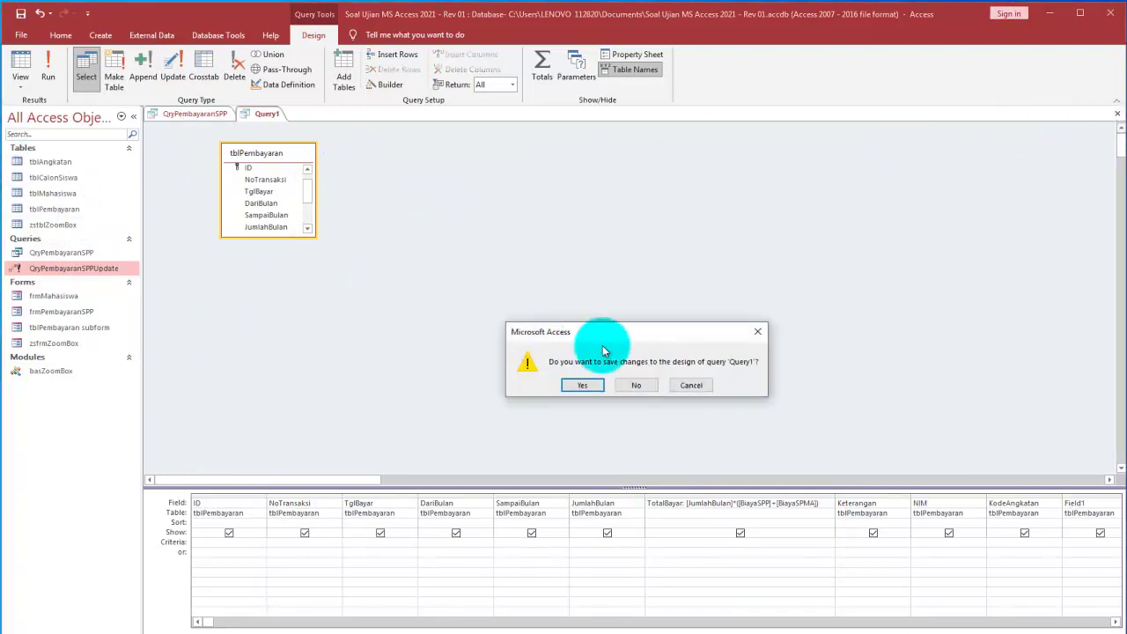
left_click(636, 384)
Try to switch the tblPembayaran table to Design view, and close both the table and the QryPembayaranSPP query
double_click(53, 210)
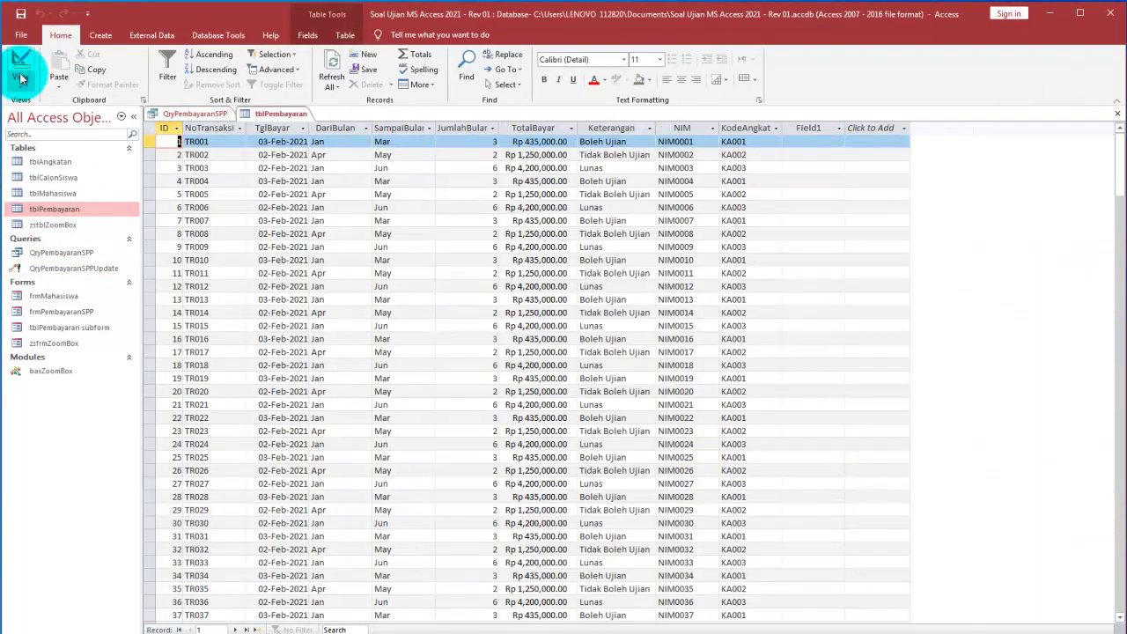
left_click(20, 64)
left_click(663, 398)
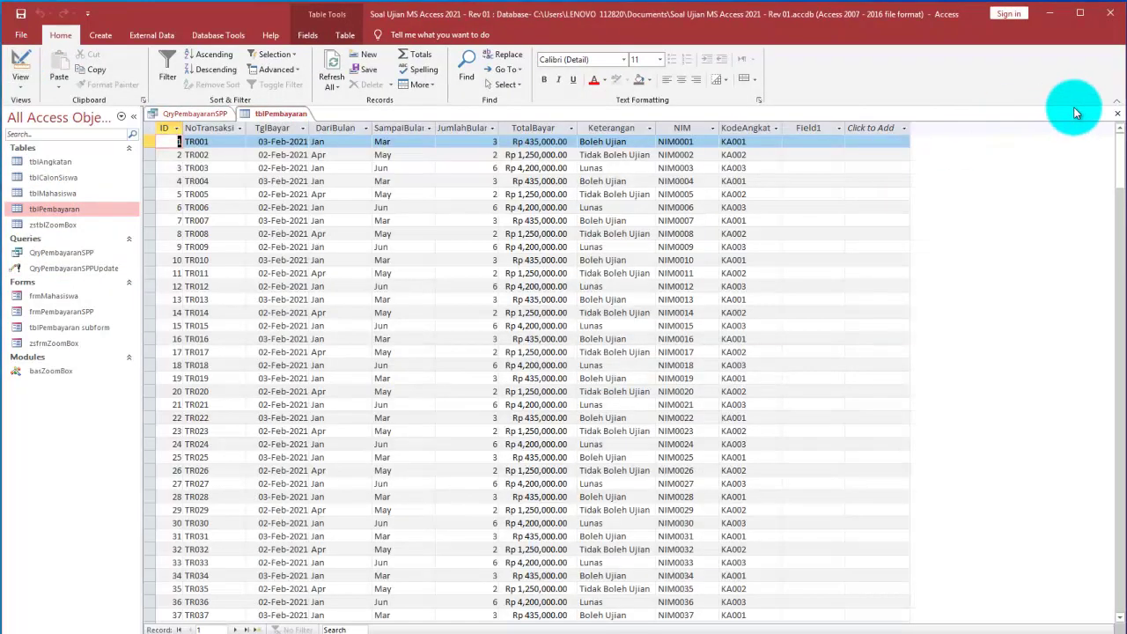
left_click(1118, 115)
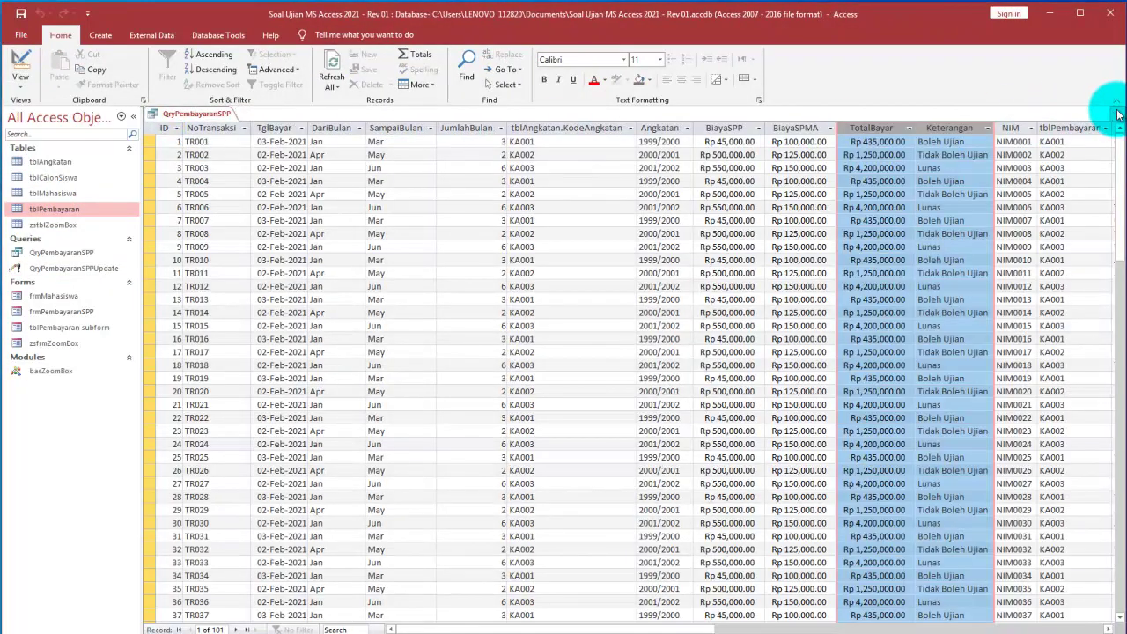
left_click(1116, 114)
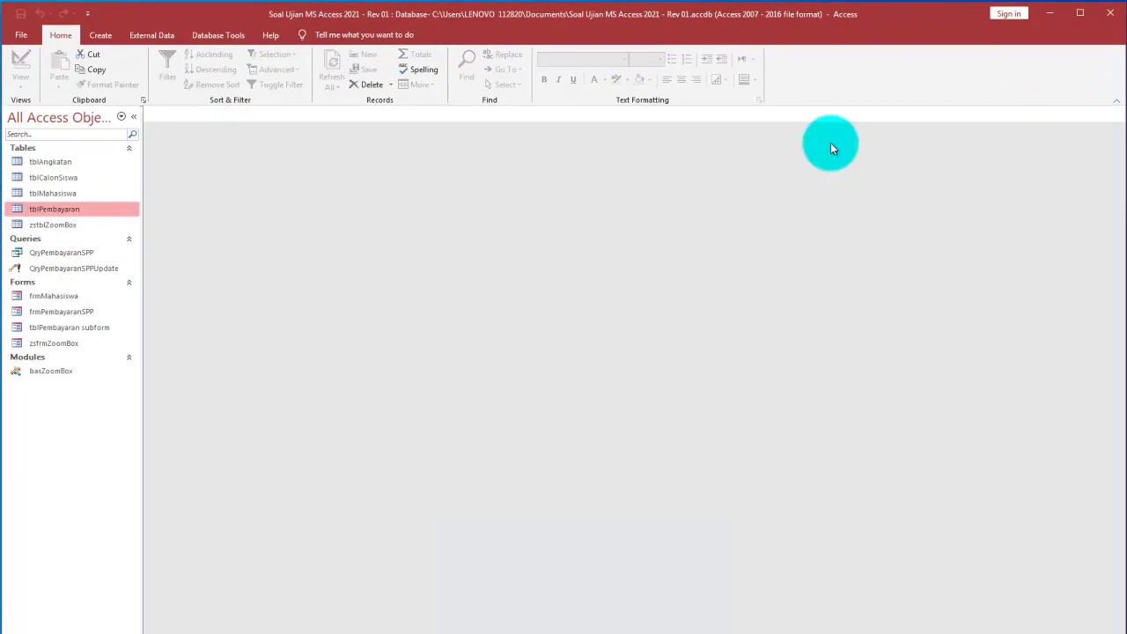
Delete Field1 from the tblPembayaran table in Design view, and save and close the table
right_click(75, 209)
left_click(117, 231)
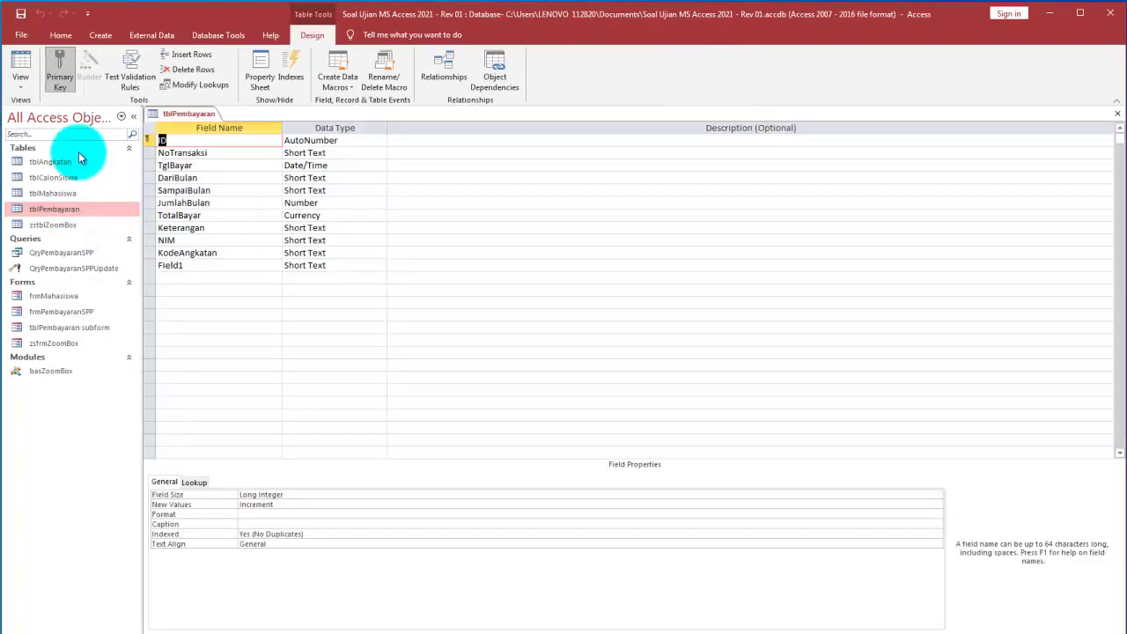
left_click(151, 265)
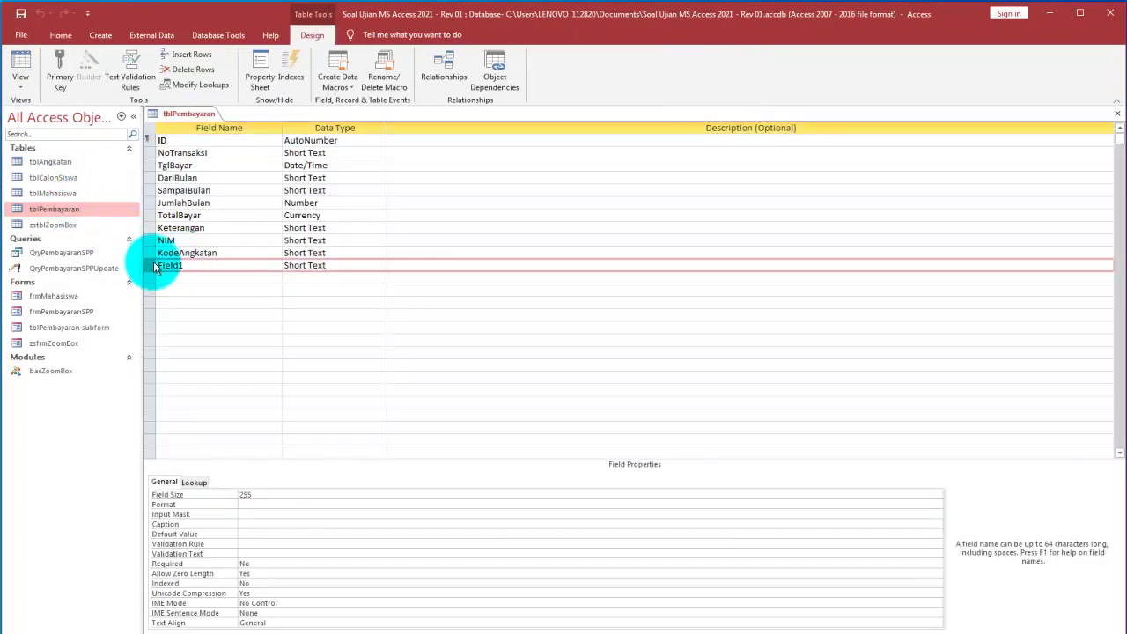
key("Delete")
left_click(595, 390)
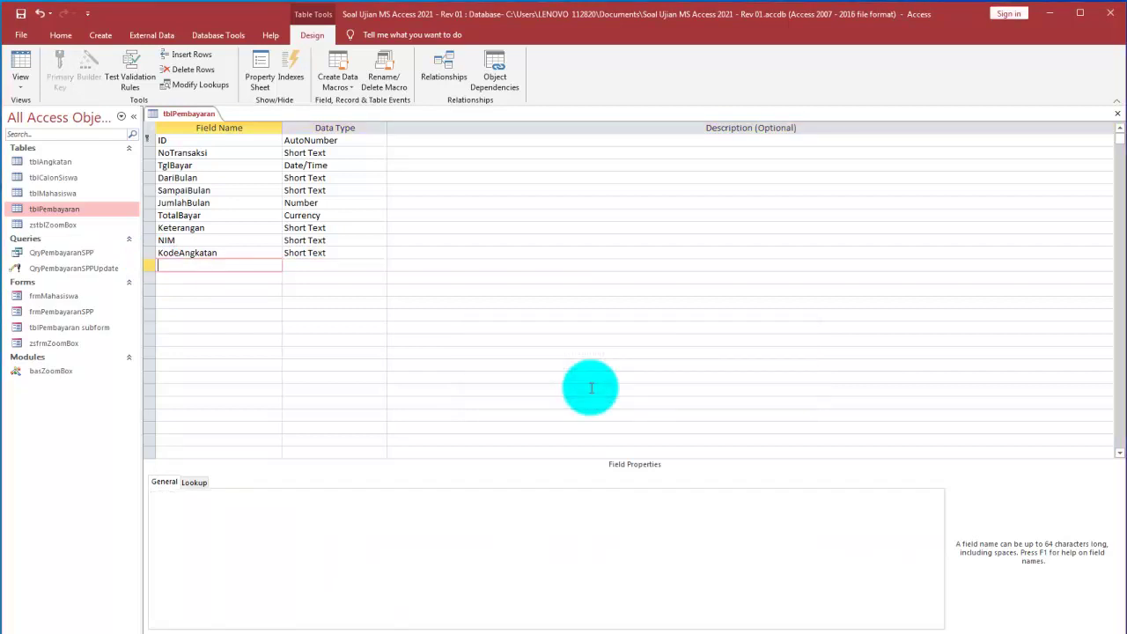
left_click(20, 14)
left_click(20, 66)
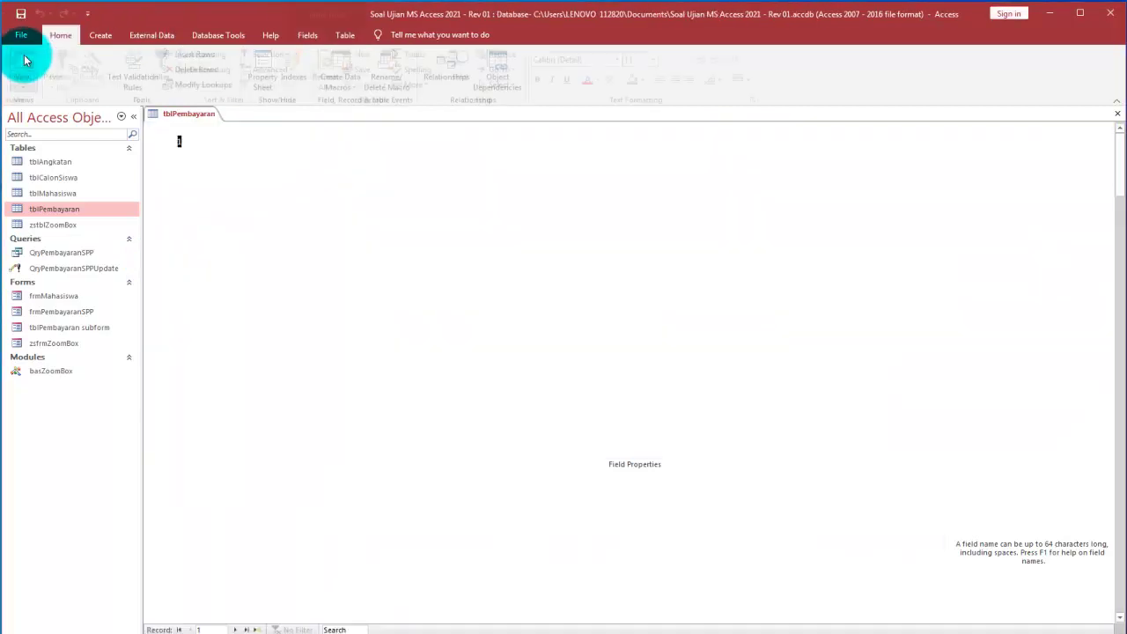
left_click(1119, 117)
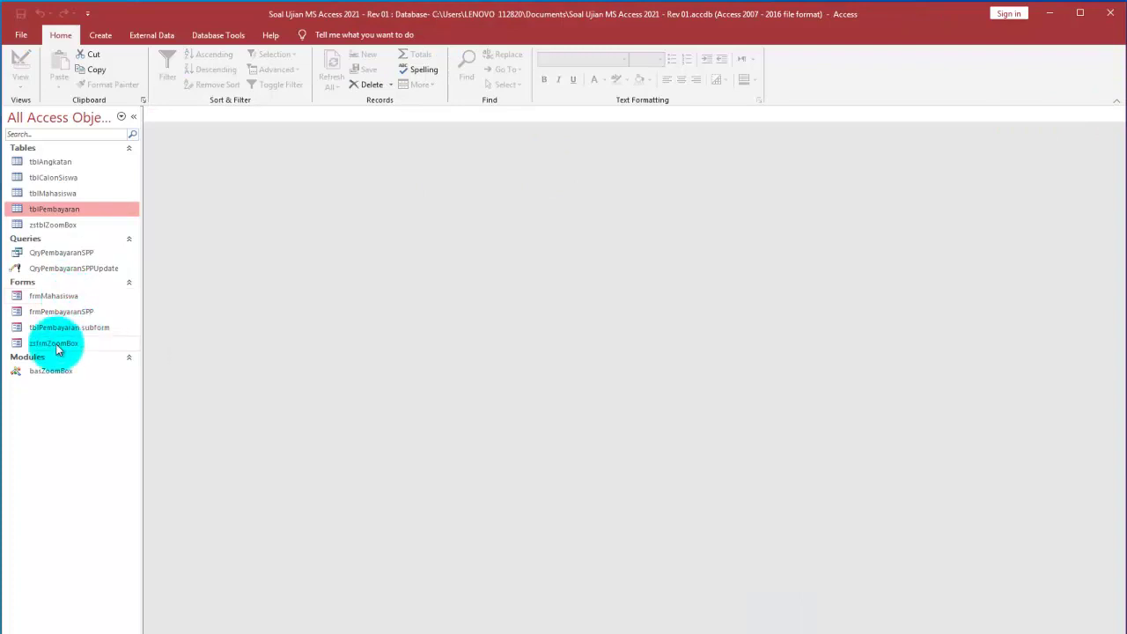
Open the frmPembayaranSPP form and switch it to Design view
left_click(59, 313)
double_click(60, 311)
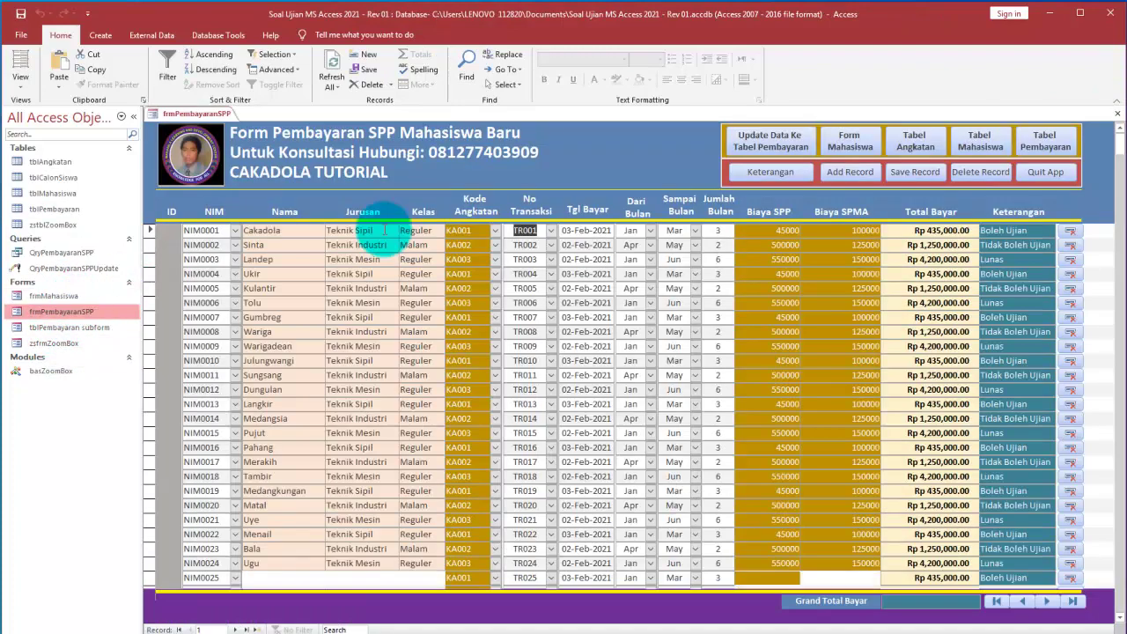
right_click(587, 163)
left_click(622, 207)
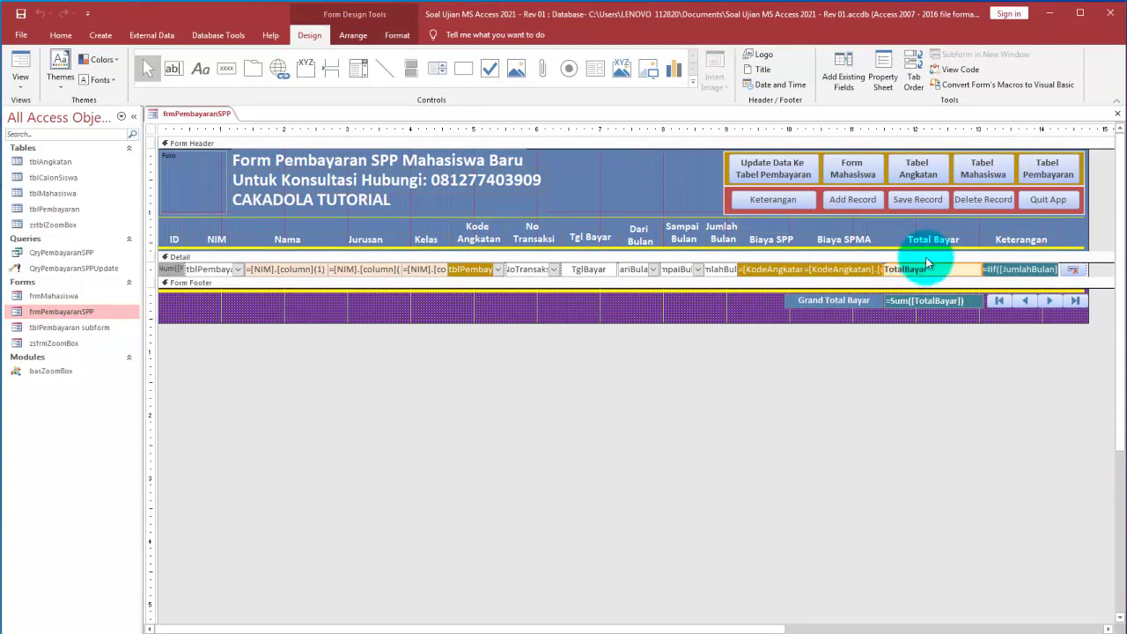
Examine the form's TotalBayar control against the Notepad expression and QryPembayaranSPP, and the calculated Keterangan control beside it
left_click(925, 258)
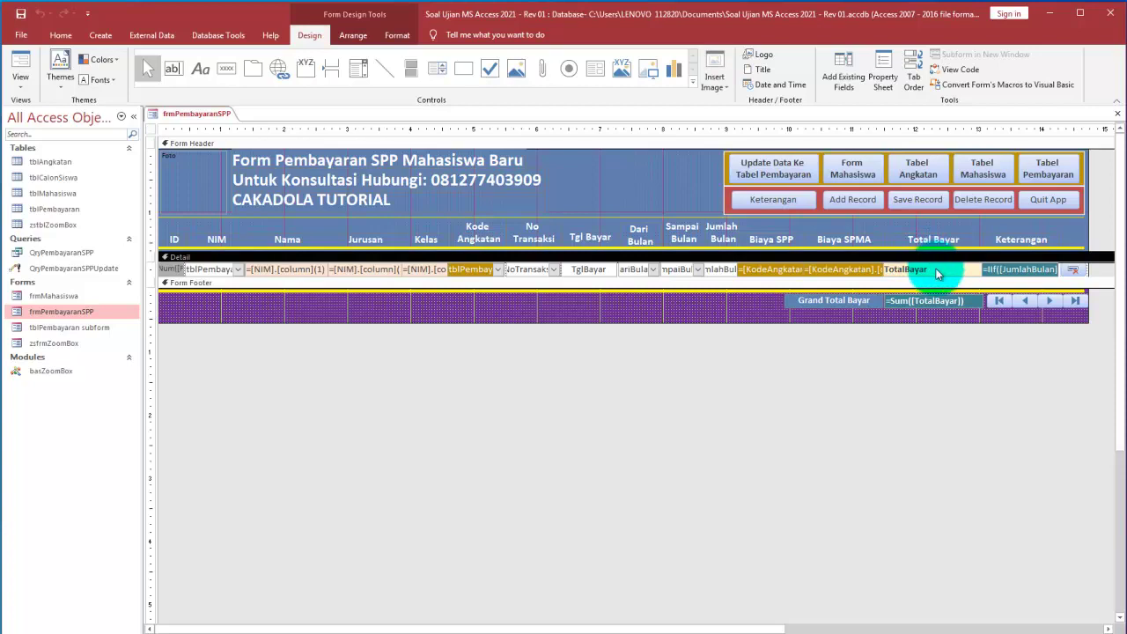
key("alt+Tab")
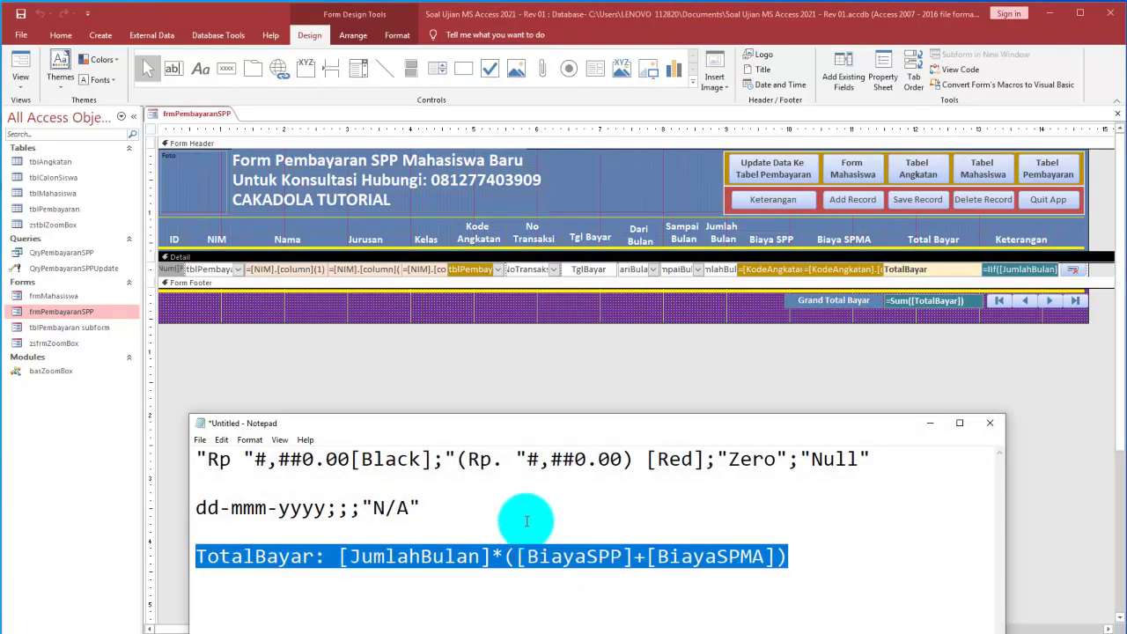
left_click(520, 549)
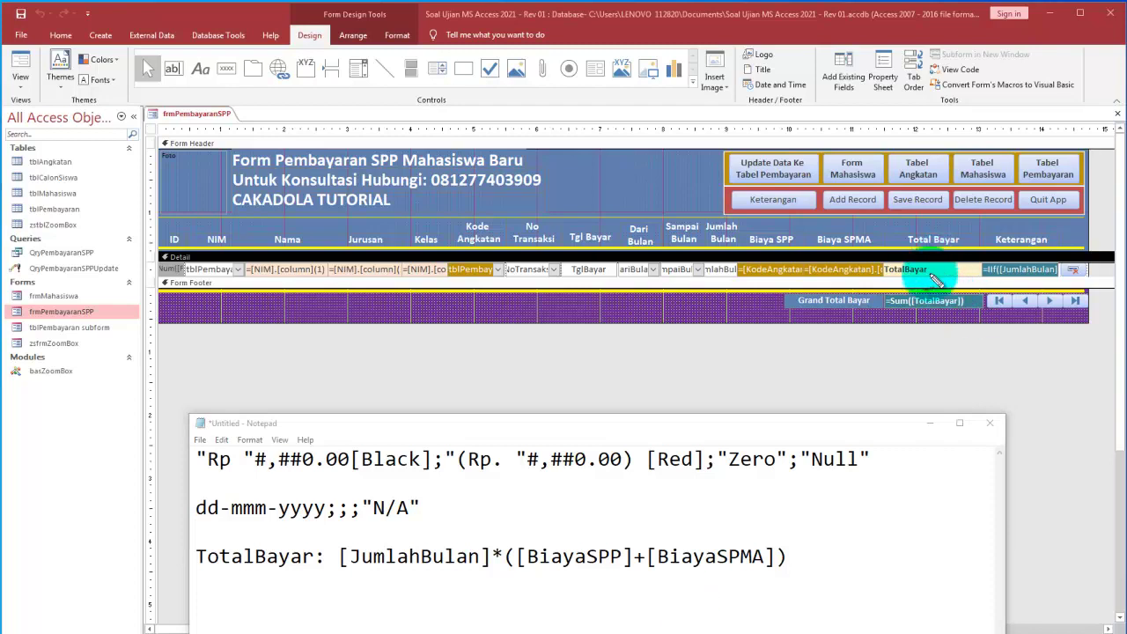
left_click_drag(914, 278, 878, 268)
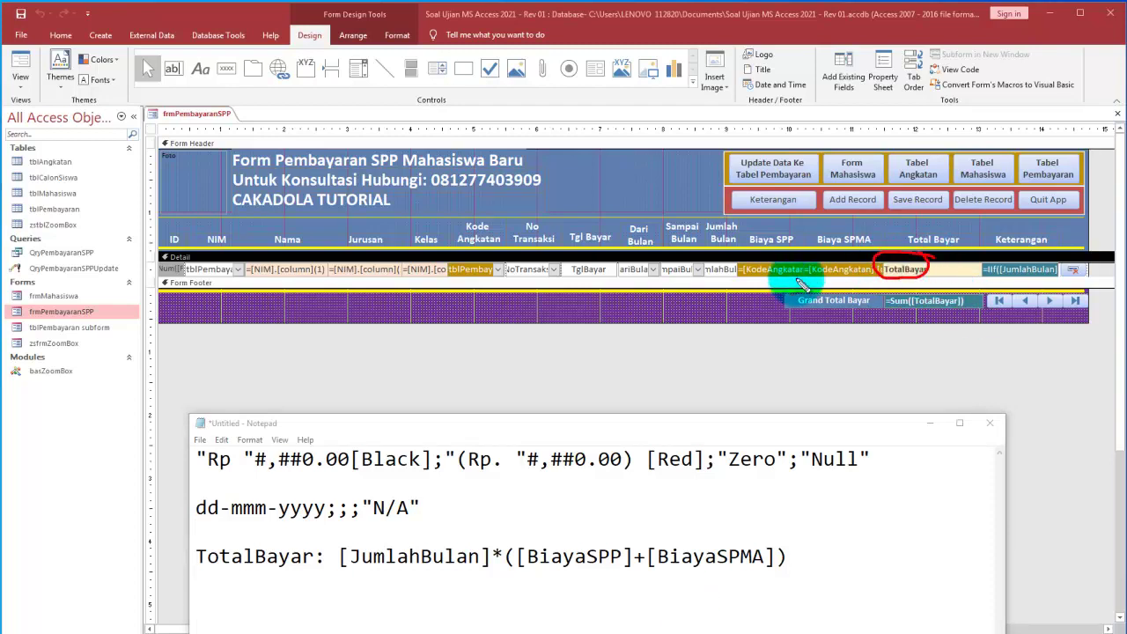
mouse_move(88, 234)
left_mouse_down()
mouse_move(26, 224)
mouse_move(30, 247)
mouse_move(93, 254)
left_mouse_up()
mouse_move(910, 227)
left_mouse_down()
mouse_move(211, 207)
mouse_move(88, 224)
mouse_move(91, 236)
left_mouse_up()
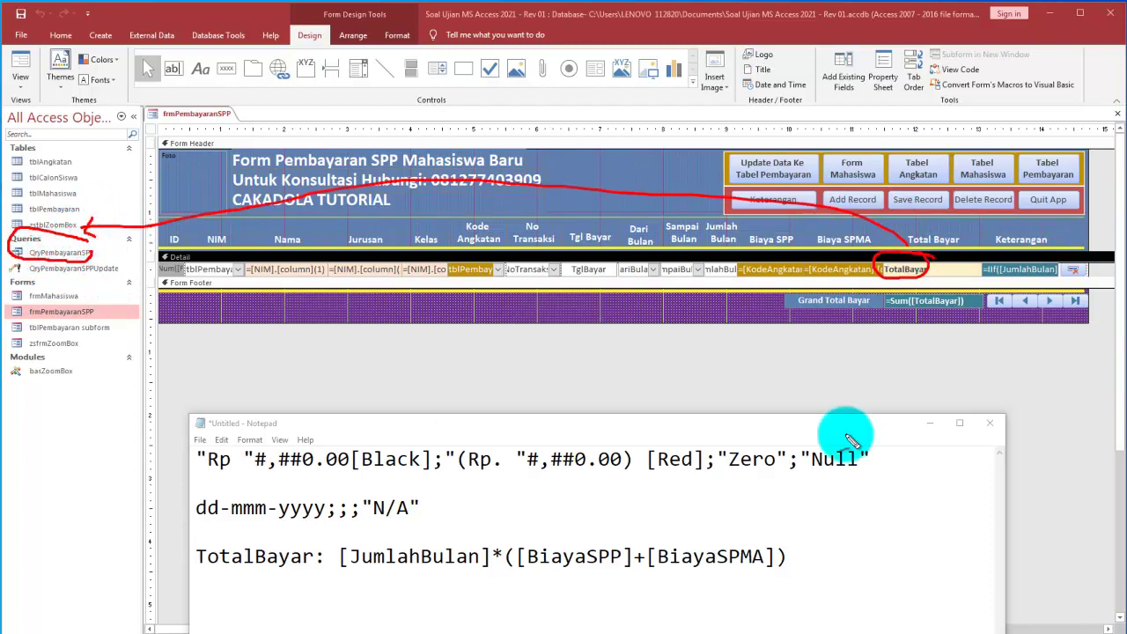
mouse_move(1046, 234)
left_mouse_down()
mouse_move(977, 280)
mouse_move(1069, 256)
mouse_move(1025, 232)
left_mouse_up()
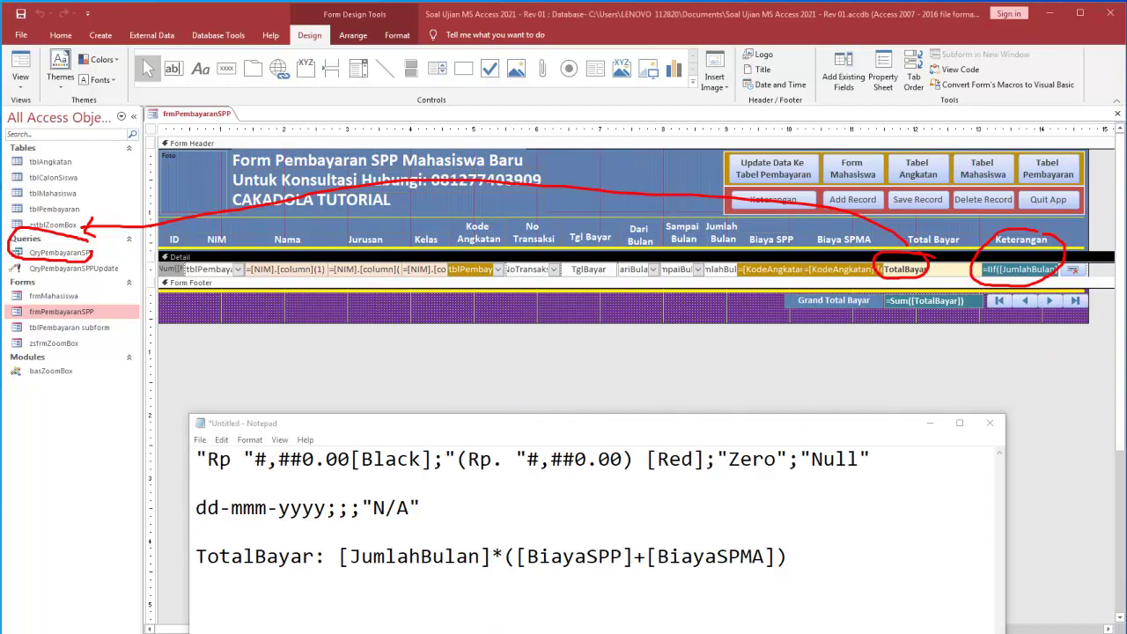
left_click(1021, 269)
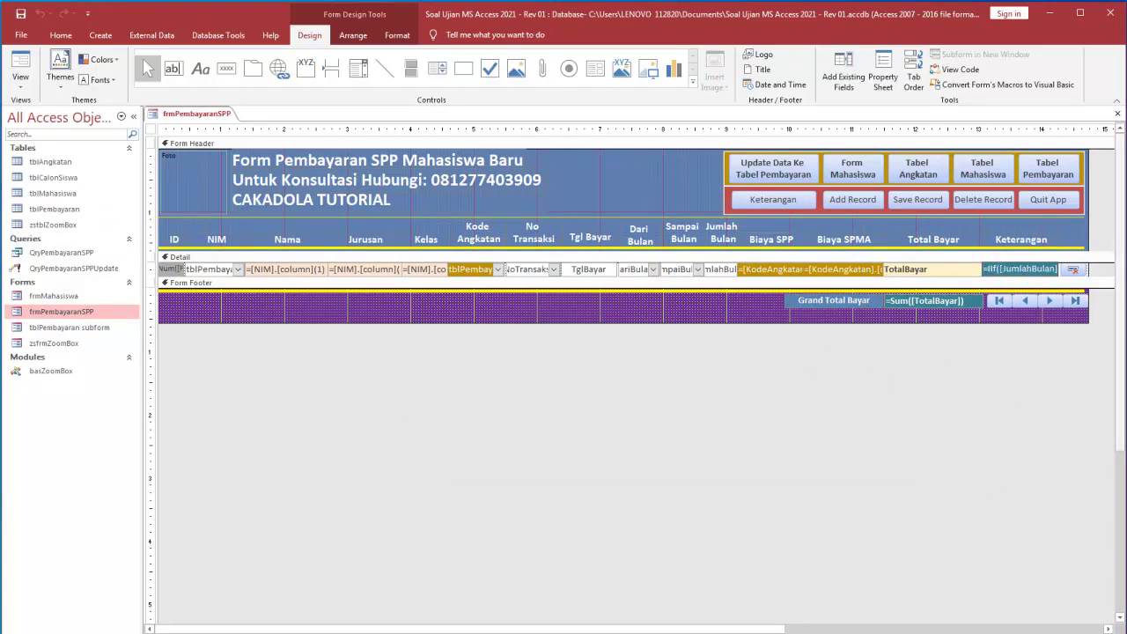
Switch to Notepad and paste a second TotalBayar: [JumlahBulan]*([BiayaSPP]+[BiayaSPMA]) line below the first
key("alt+Tab")
left_click_drag(778, 557, 788, 555)
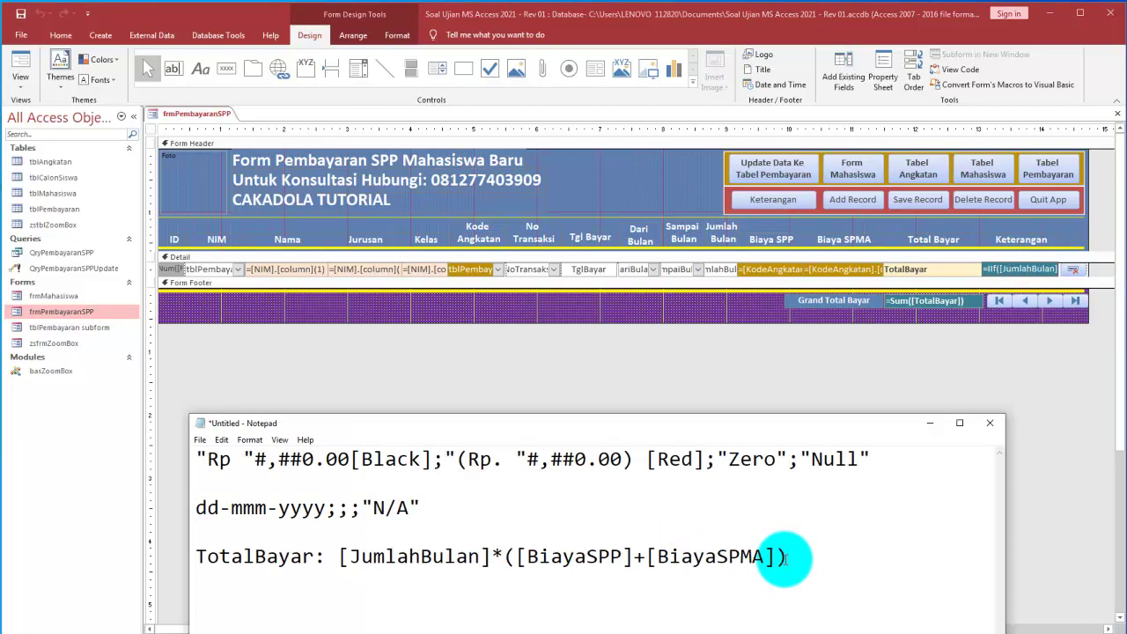
type("TotalBayar: [JumlahBulan]*([BiayaSPP]+[BiayaSPMA])")
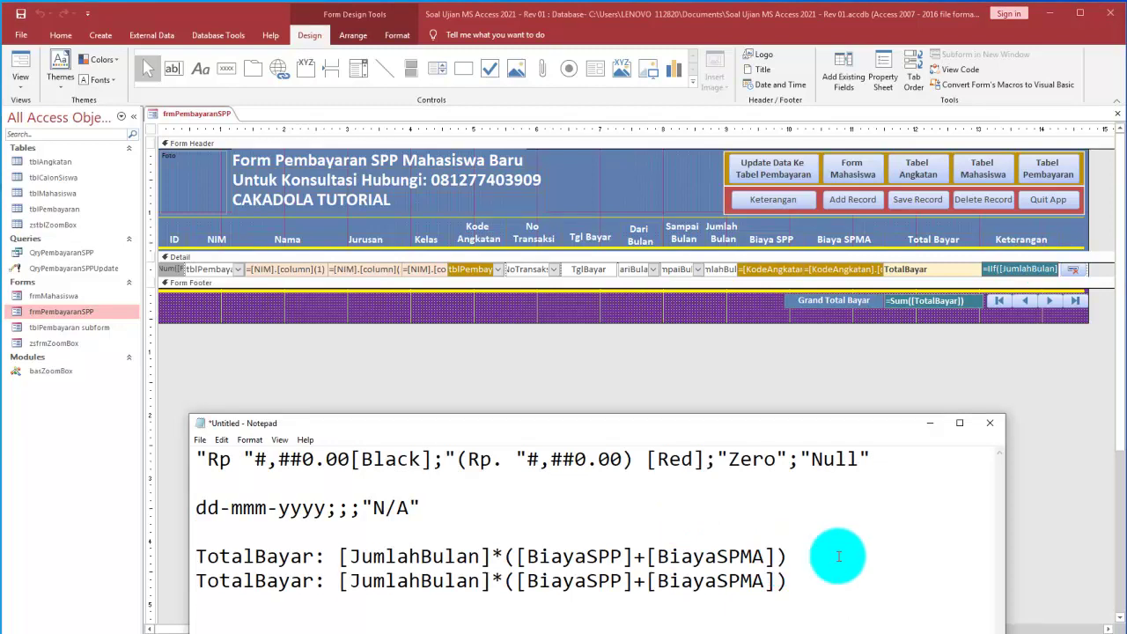
Copy the whole IIf expression from the form's Keterangan control and paste it at the end of the Notepad note
left_click(1011, 269)
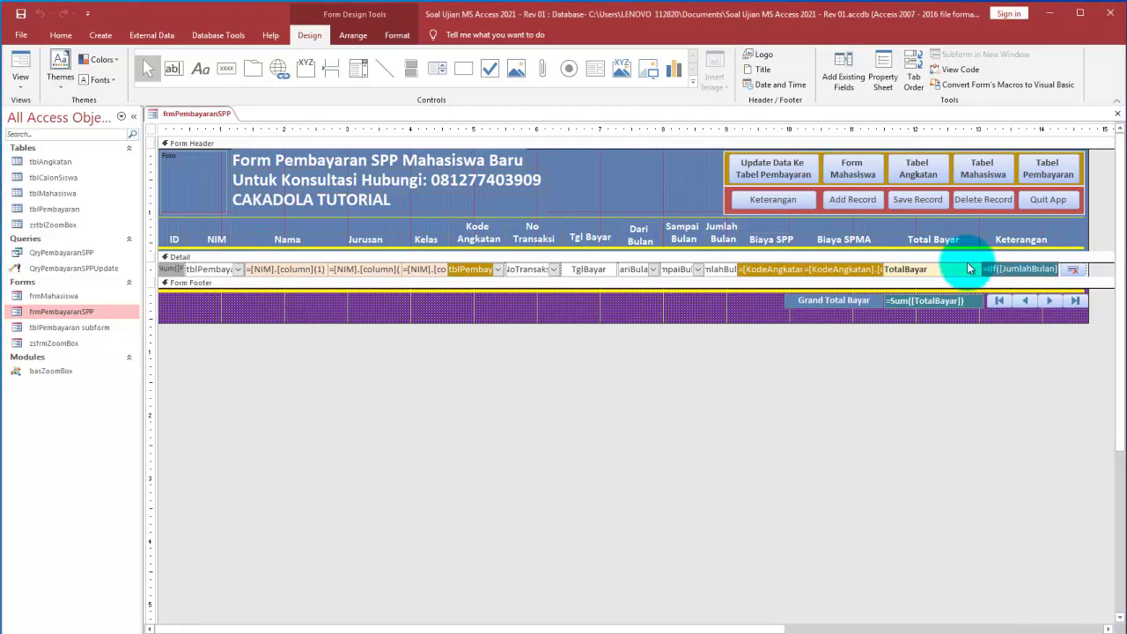
left_click(1008, 268)
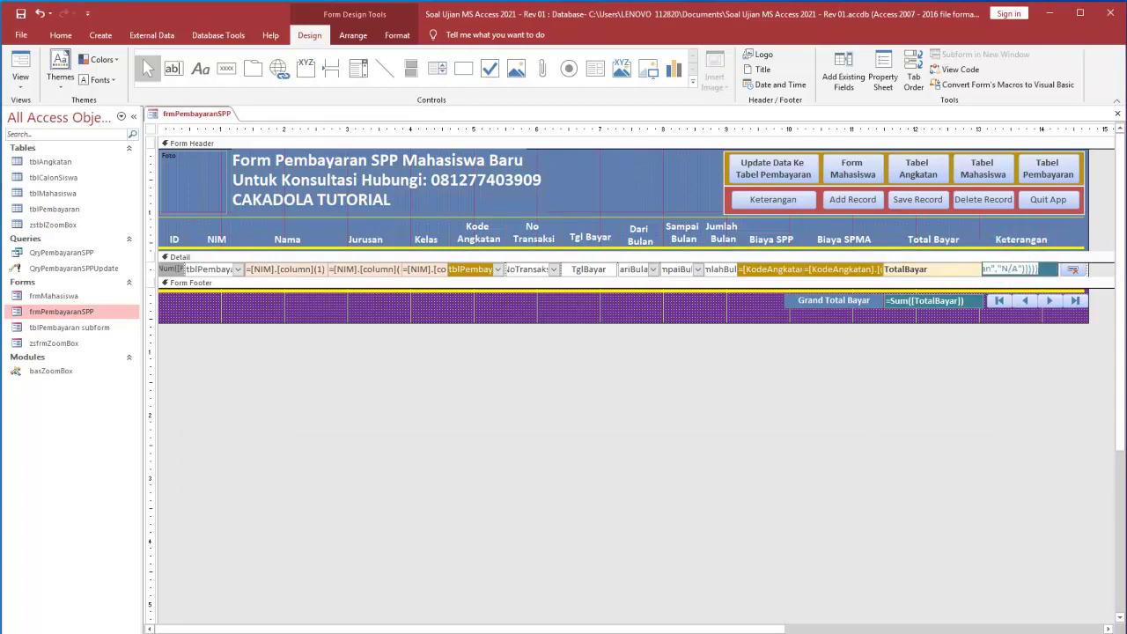
left_click(705, 633)
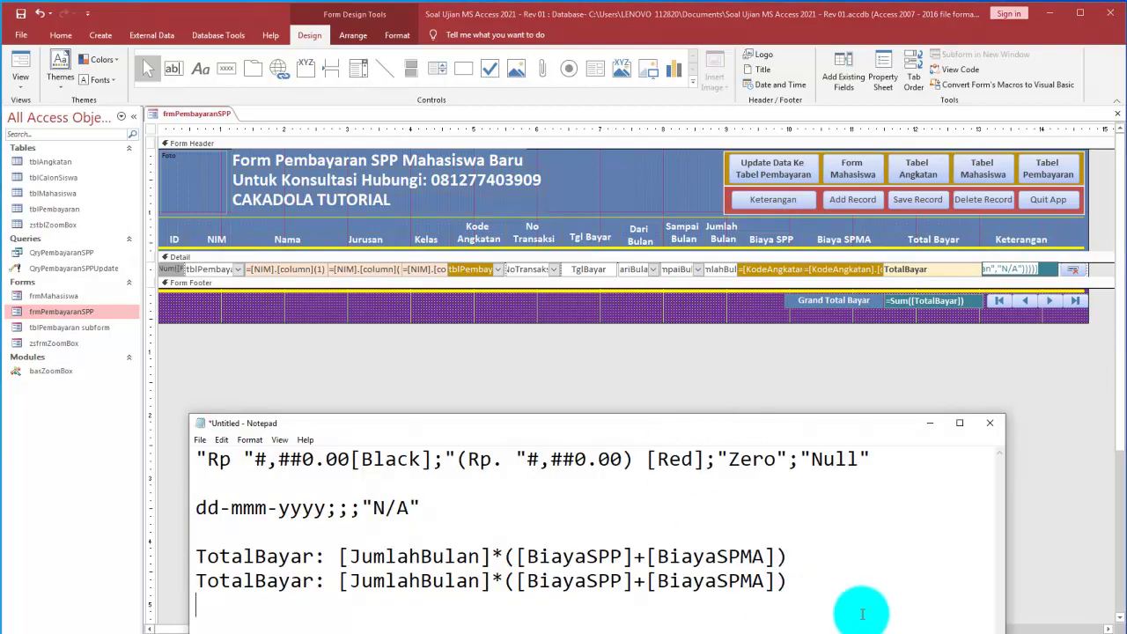
key("ctrl+v")
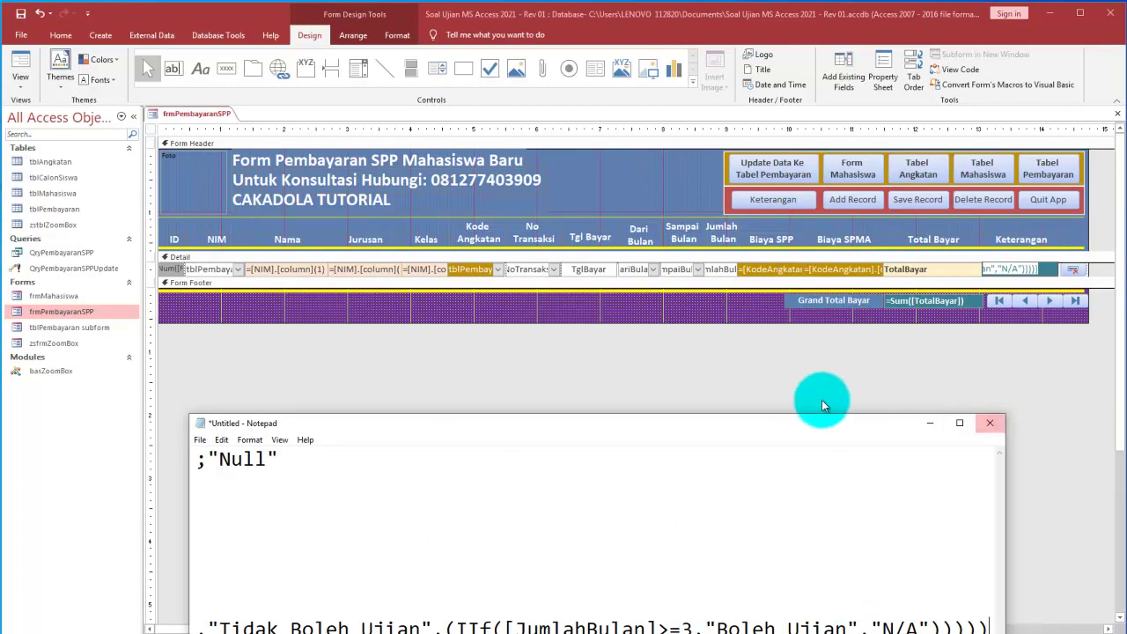
Enlarge and reposition the Notepad window, and break the IIf expression onto a new line before "Tidak Boleh Ujian"
left_click_drag(806, 417, 806, 284)
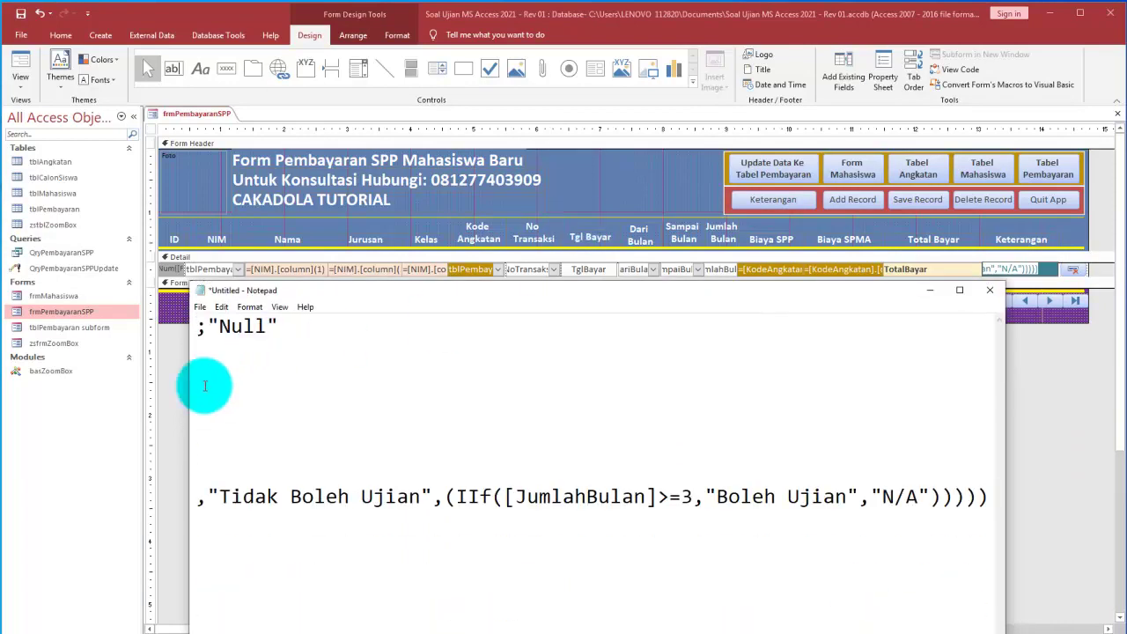
left_click_drag(188, 402, 6, 387)
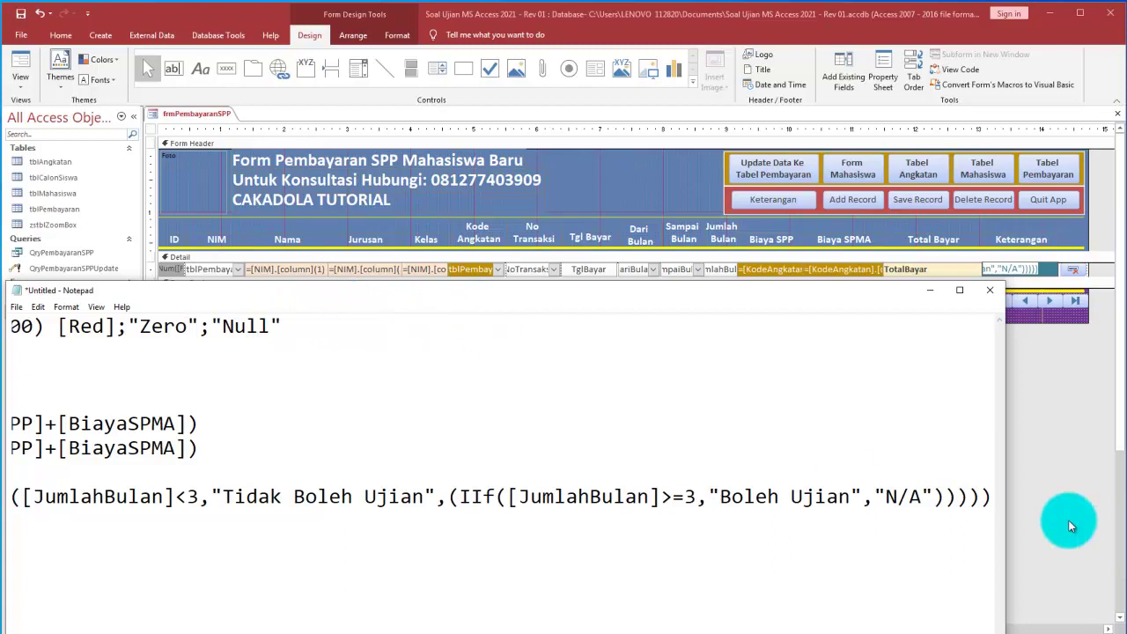
left_click_drag(1005, 491, 1126, 502)
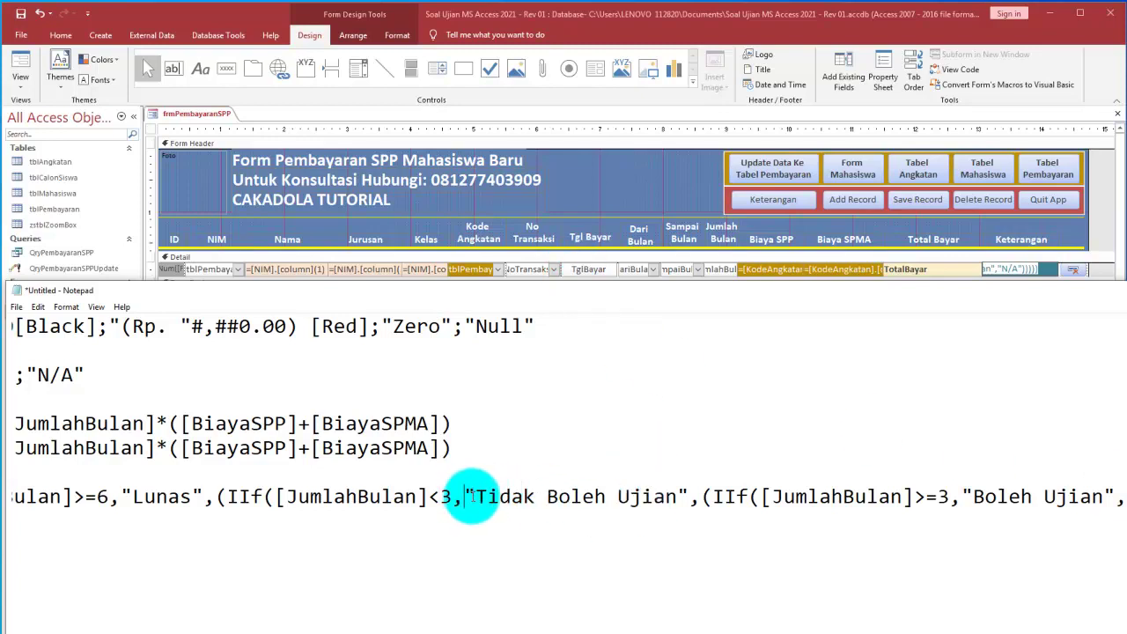
key("Return")
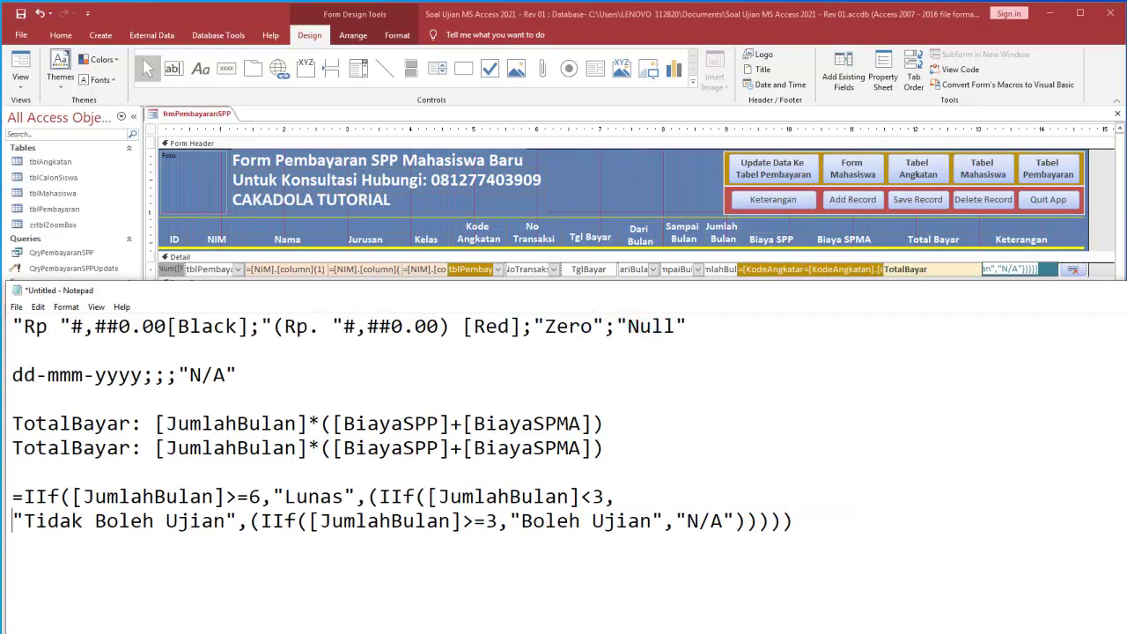
left_click_drag(804, 292, 841, 330)
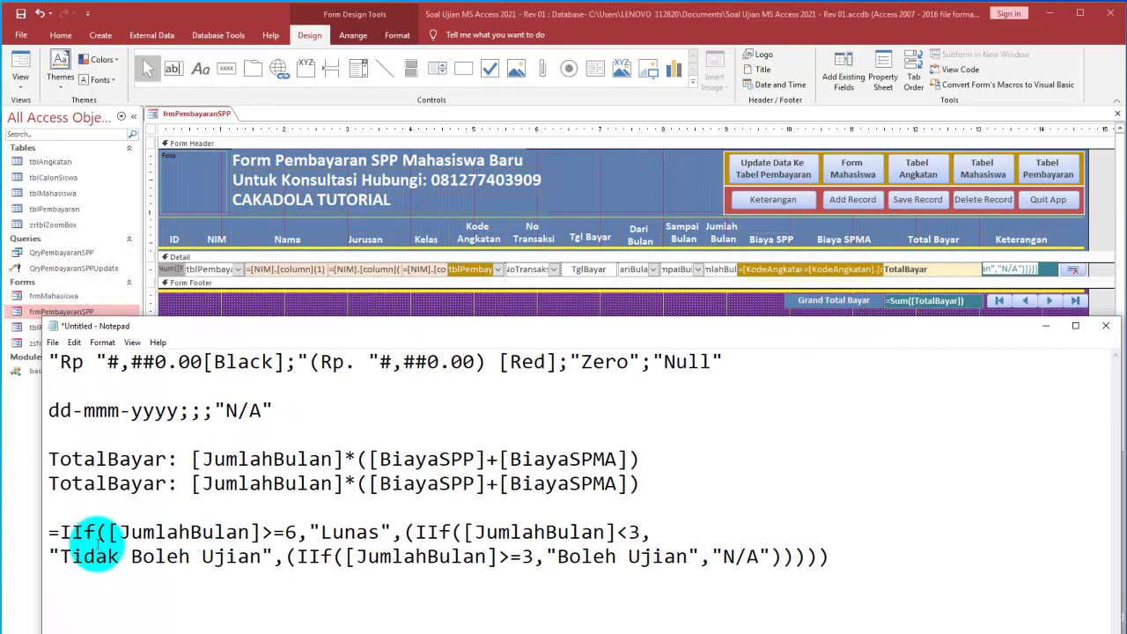
Examine the nested IIf conditions on JumlahBulan and their "Lunas", "Tidak Boleh Ujian", "Boleh Ujian" and "N/A" results
left_click_drag(65, 533, 97, 533)
left_click(182, 534)
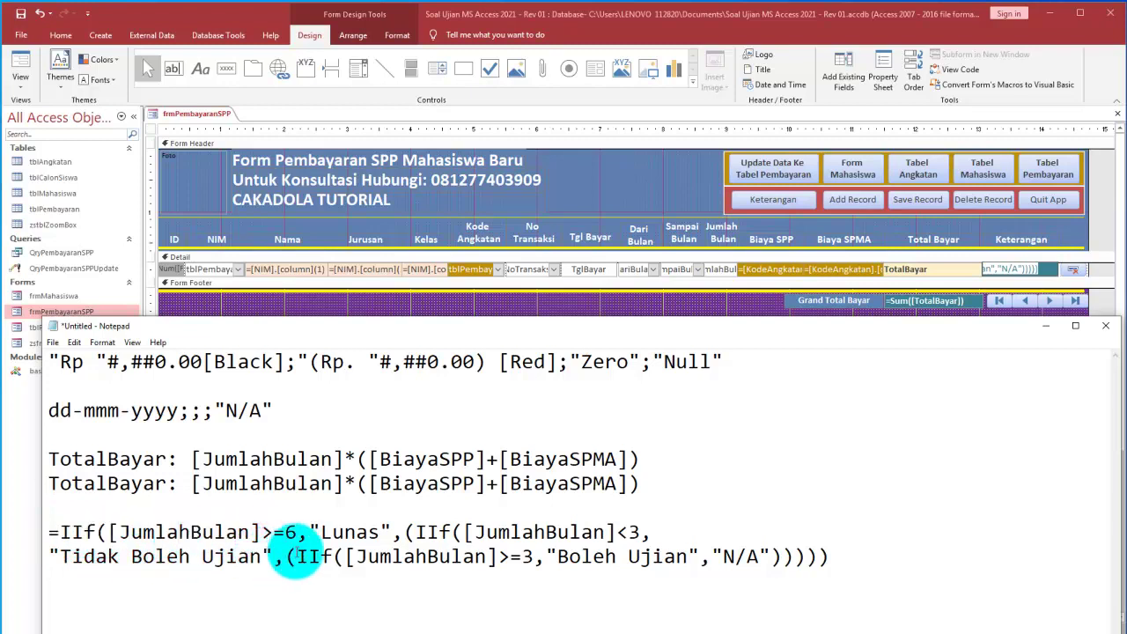
left_click(464, 532)
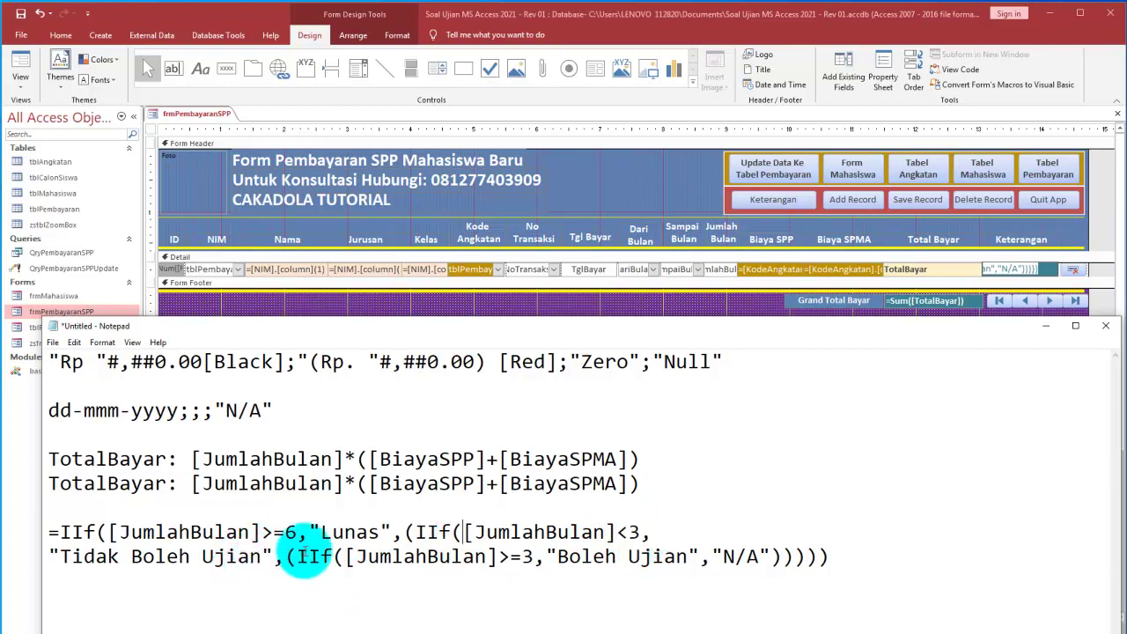
left_click_drag(290, 564, 775, 594)
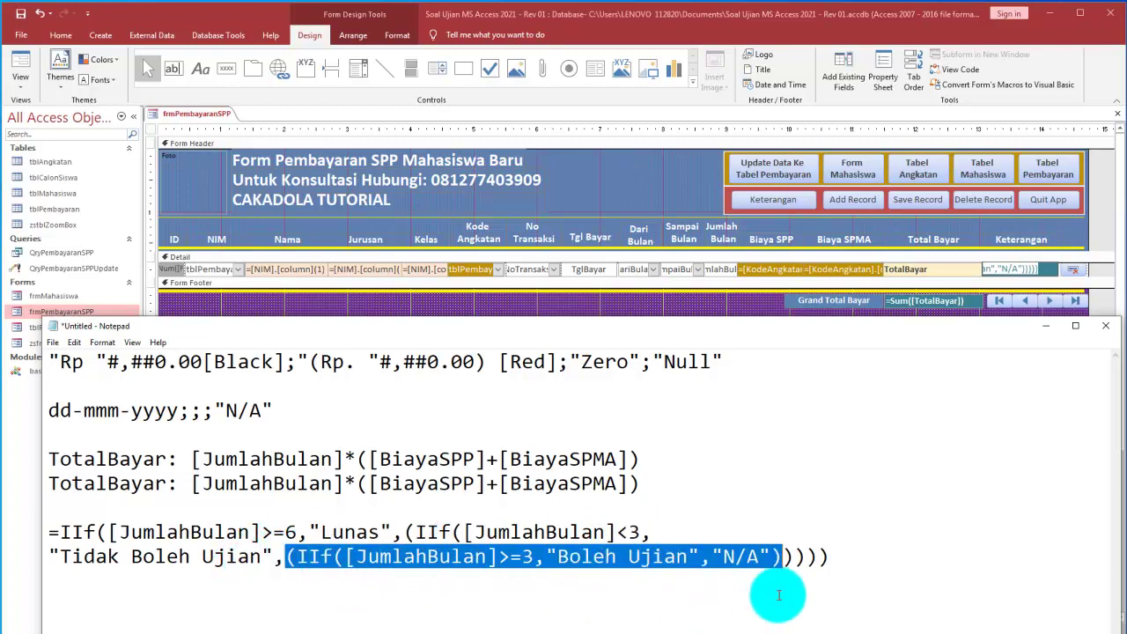
left_click(555, 563)
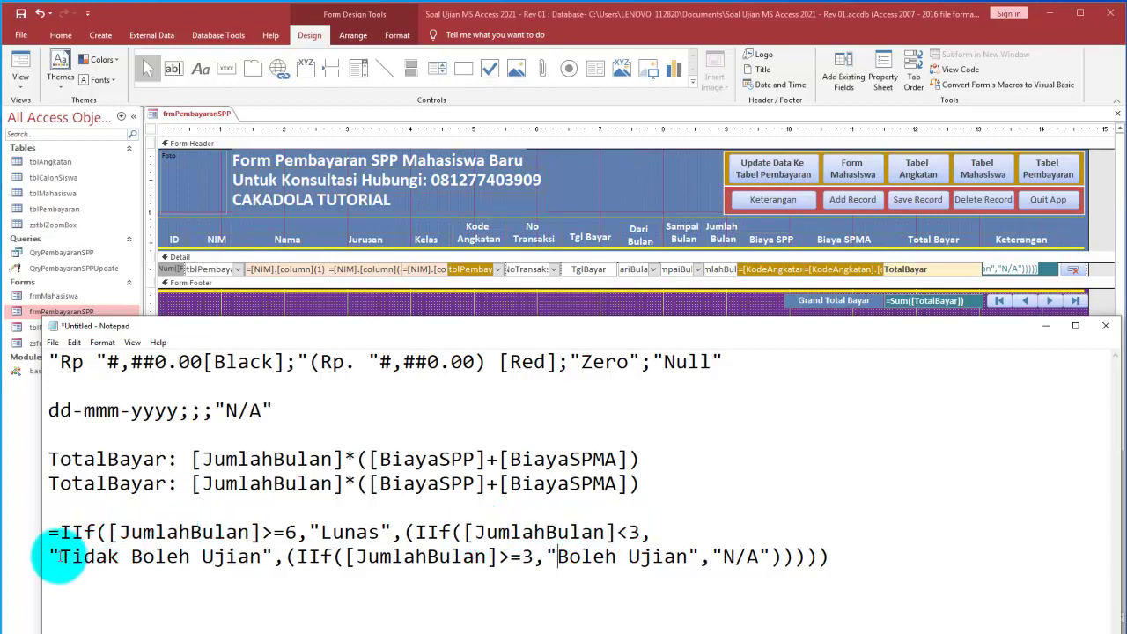
left_click_drag(59, 557, 255, 570)
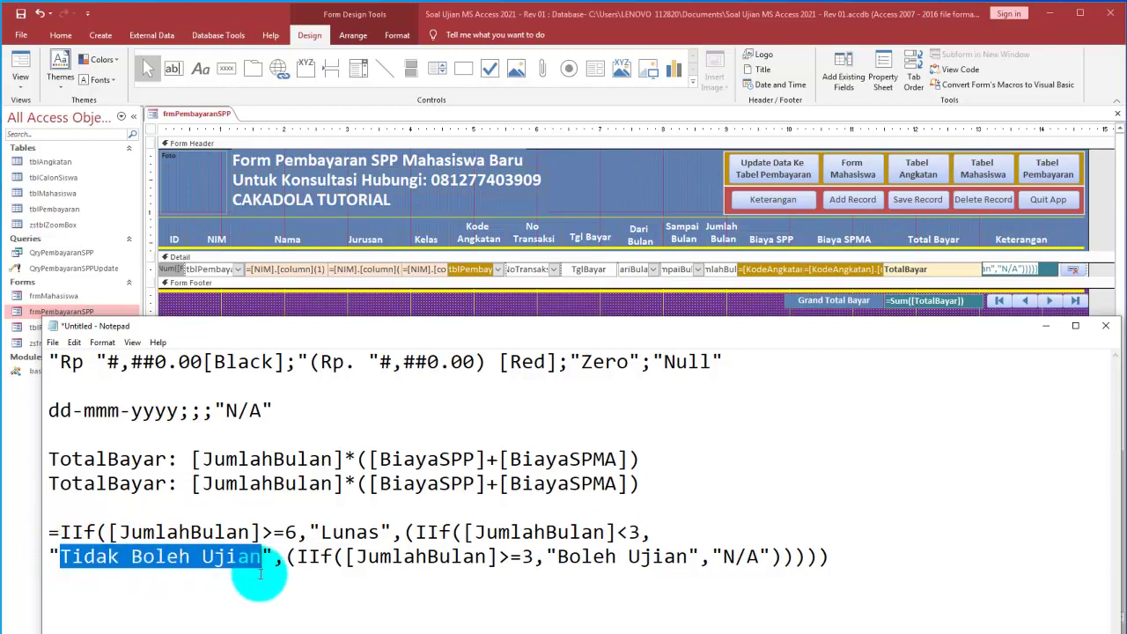
Review the note's final JumlahBulan>=3 condition and its "Boleh Ujian" result, and minimise Notepad
left_click(347, 566)
left_click(480, 596)
left_click_drag(535, 558, 357, 556)
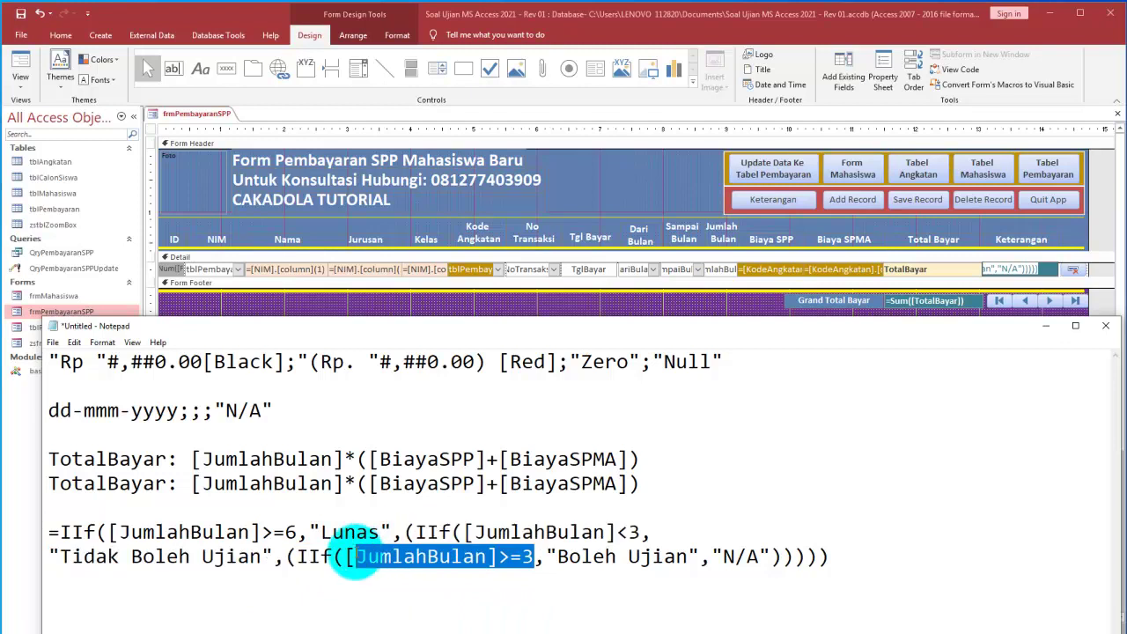
left_click(668, 570)
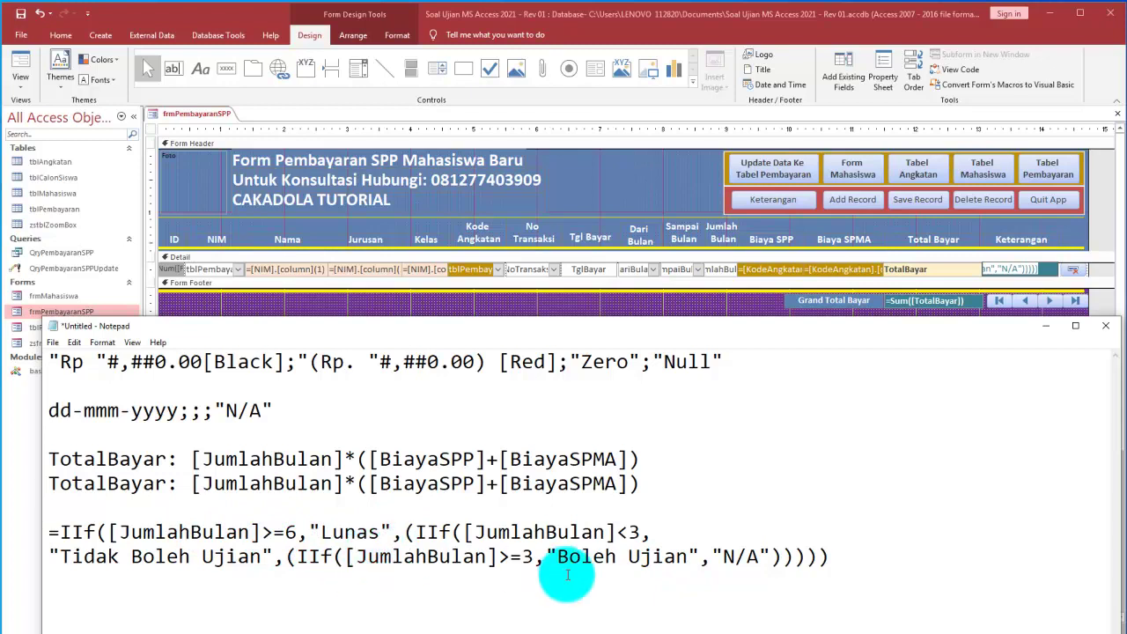
left_click(590, 596)
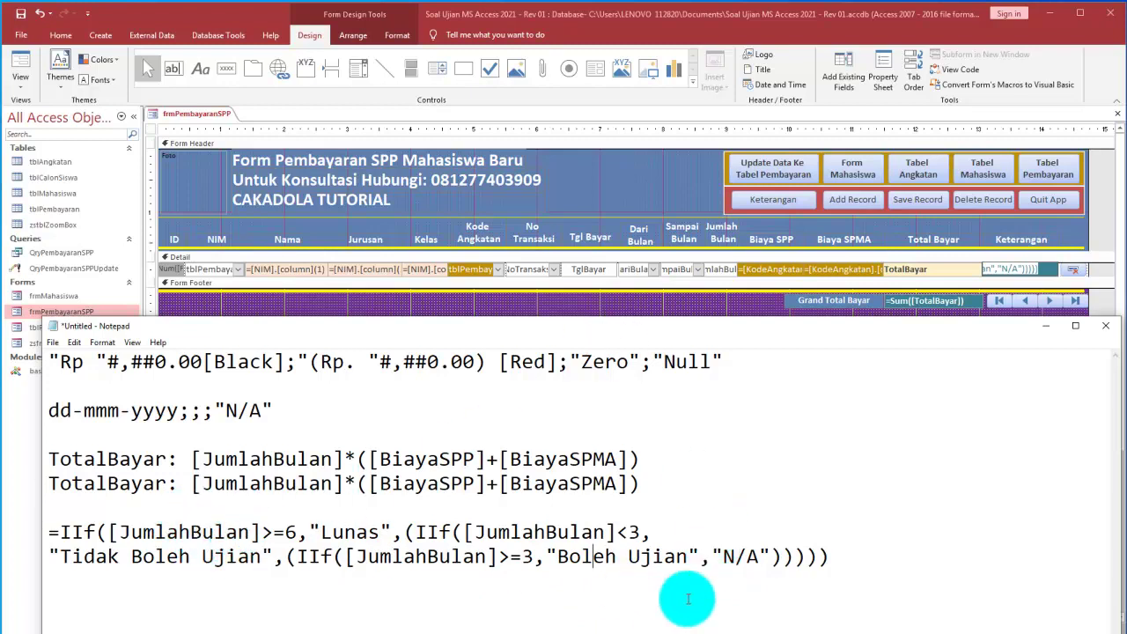
left_click(779, 507)
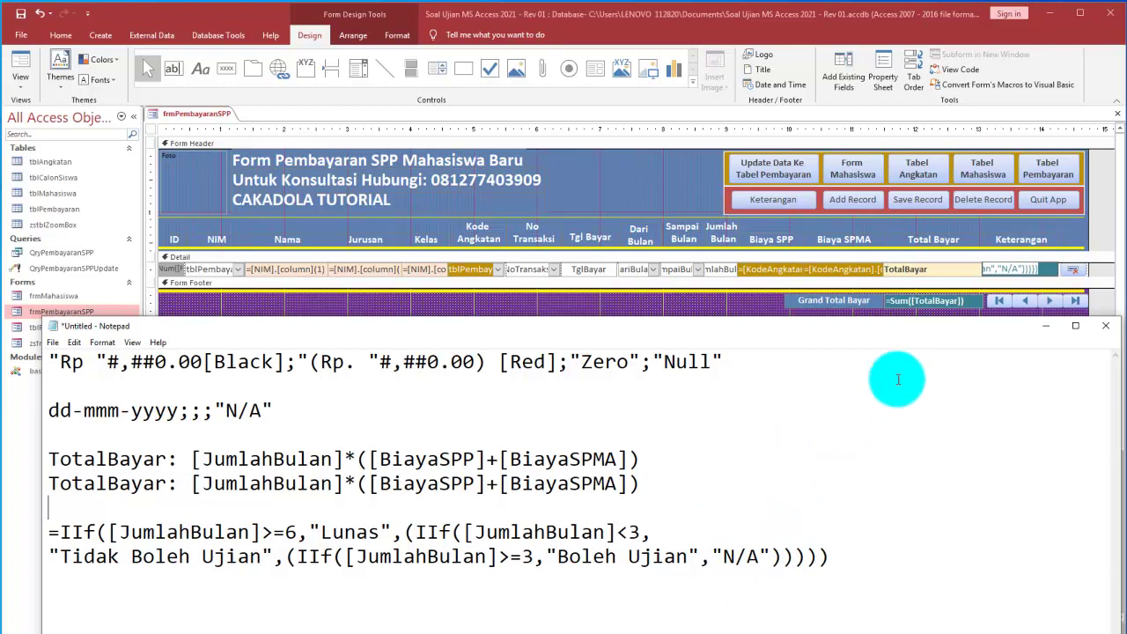
left_click(1046, 329)
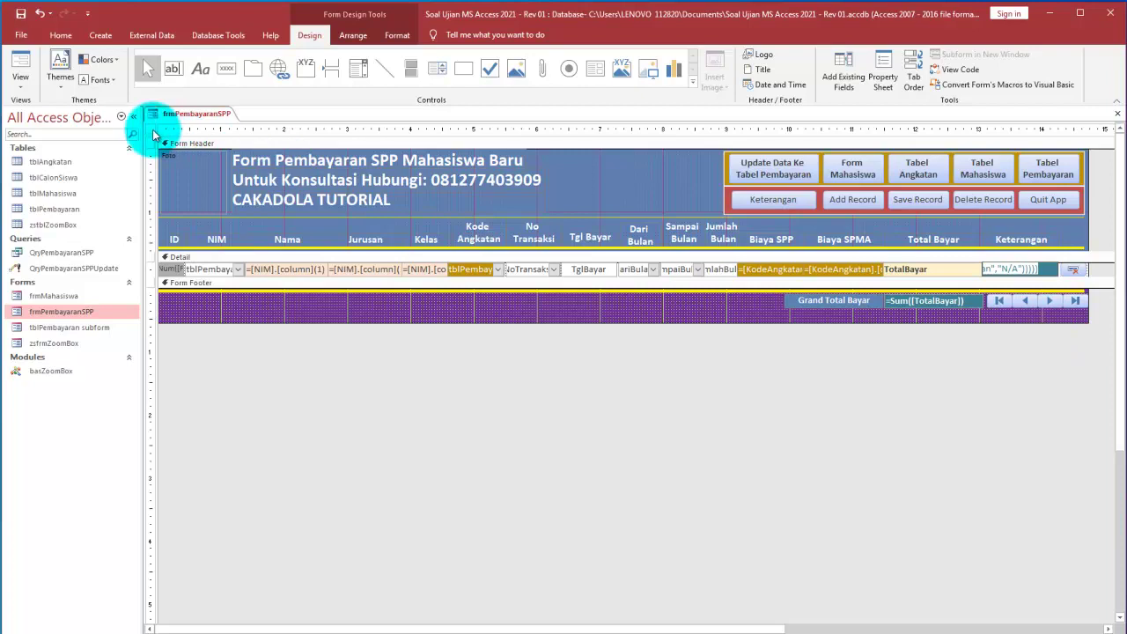
Show frmPembayaranSPP's data properties, mark Record Source and Recordset Type with a line to QryPembayaranSPP, and clear the marks
double_click(153, 132)
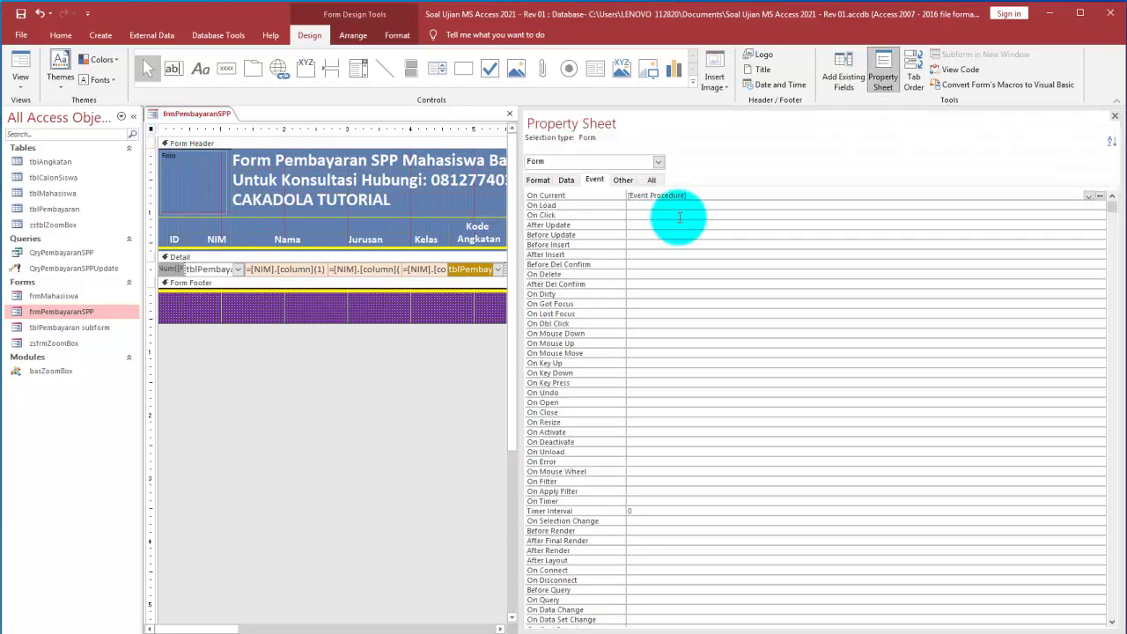
left_click(566, 180)
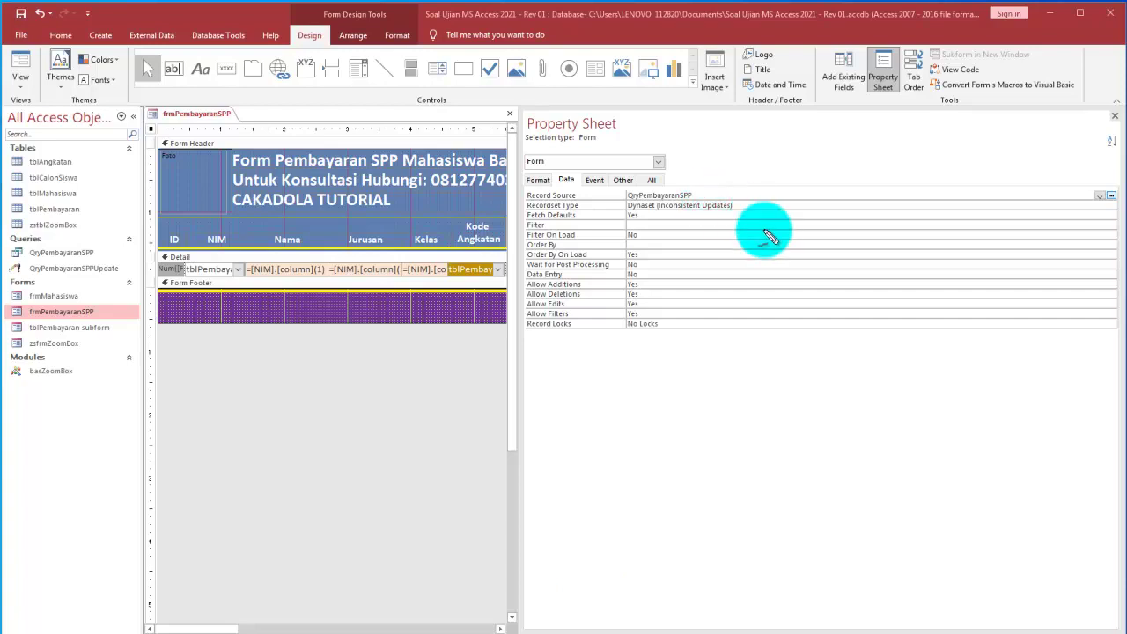
mouse_move(747, 188)
left_mouse_down()
mouse_move(616, 192)
mouse_move(747, 201)
mouse_move(726, 220)
mouse_move(769, 211)
mouse_move(802, 185)
mouse_move(752, 196)
left_mouse_up()
left_click_drag(844, 148, 840, 214)
left_click_drag(867, 146, 853, 216)
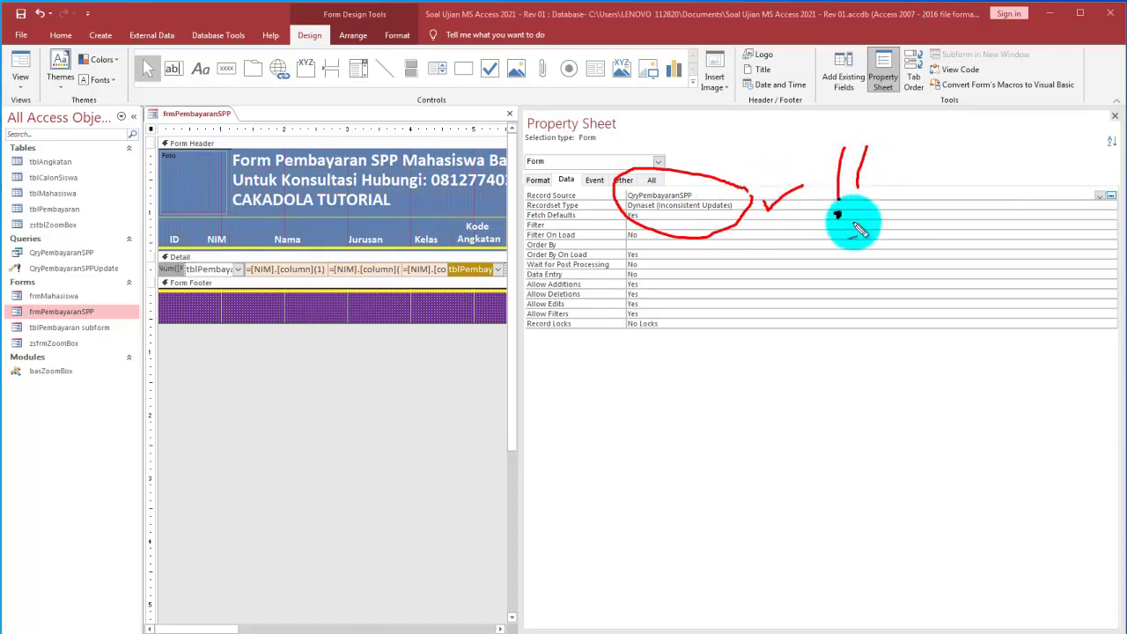
left_click_drag(883, 142, 872, 188)
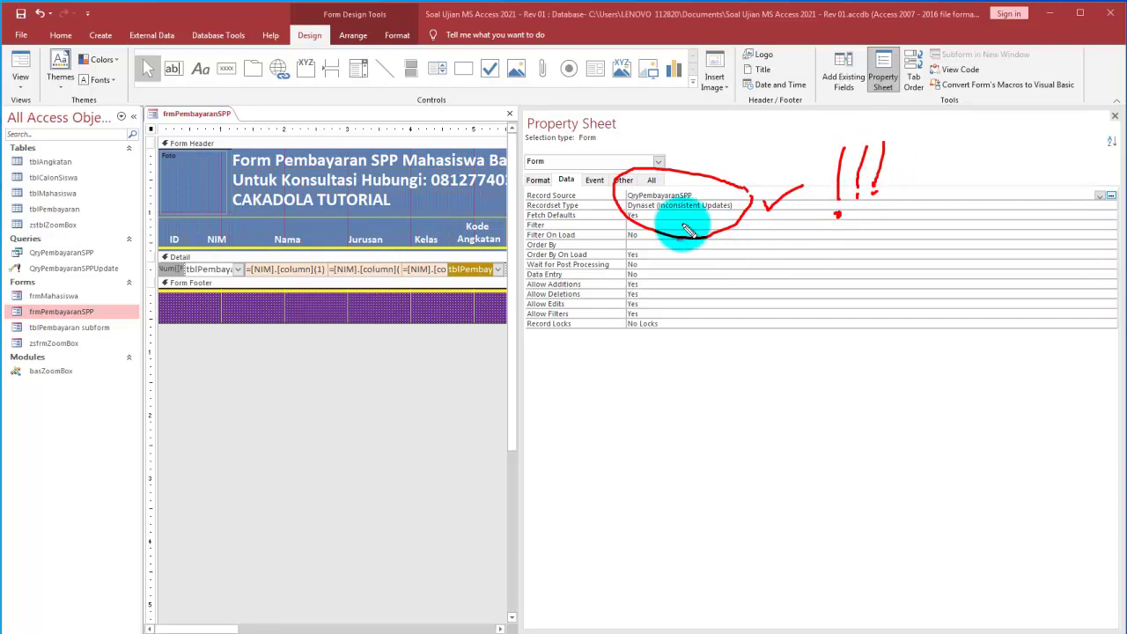
mouse_move(621, 191)
left_mouse_down()
mouse_move(327, 195)
mouse_move(88, 241)
mouse_move(116, 250)
left_mouse_up()
left_click_drag(747, 200, 796, 187)
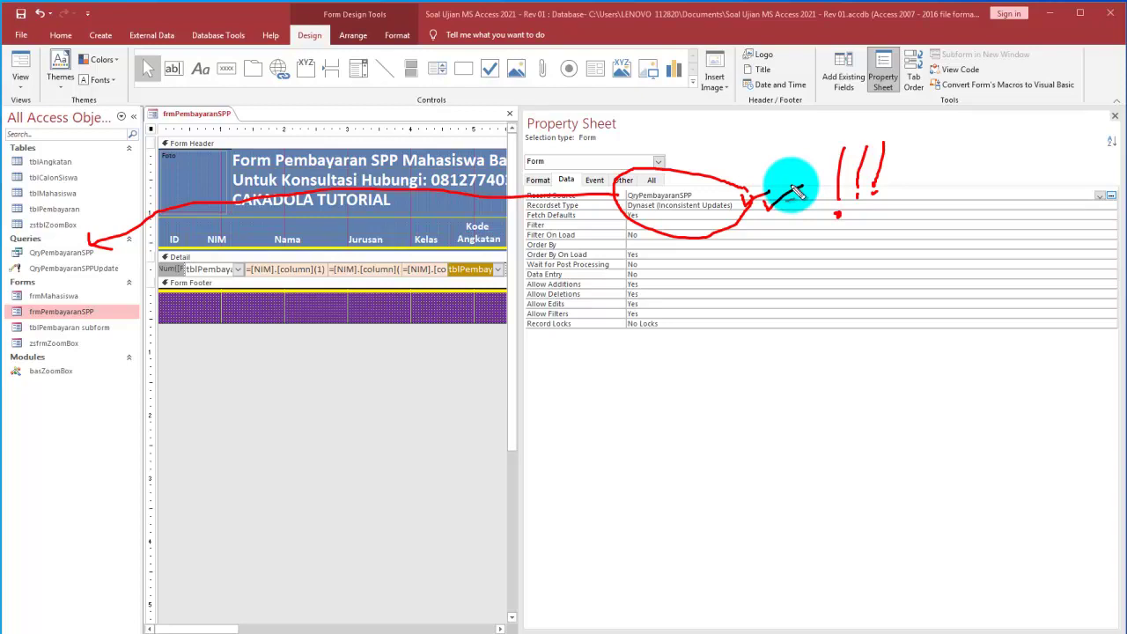
left_click_drag(791, 187, 803, 185)
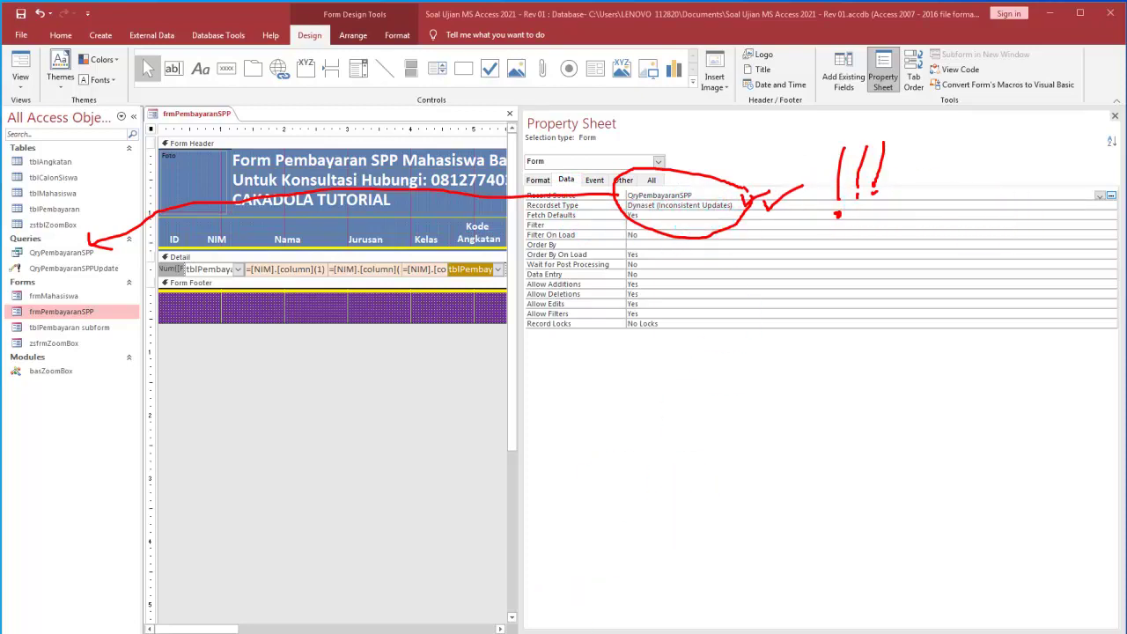
key("Escape")
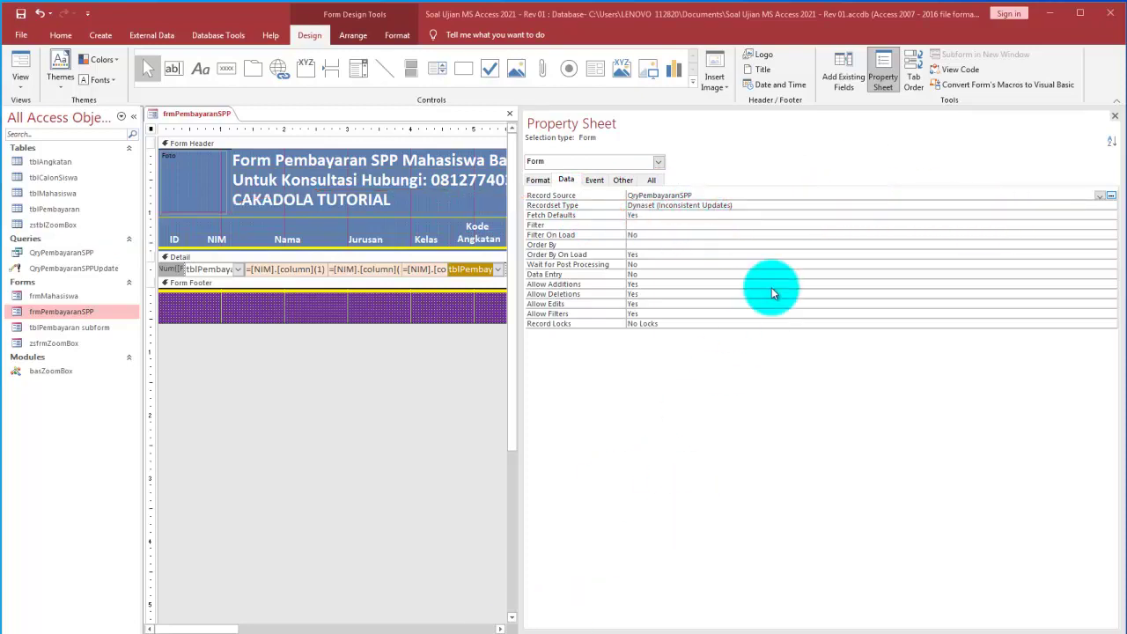
Review the available Recordset Type options for the form without changing the setting, and close its Property Sheet
left_click(1106, 196)
left_click(1106, 195)
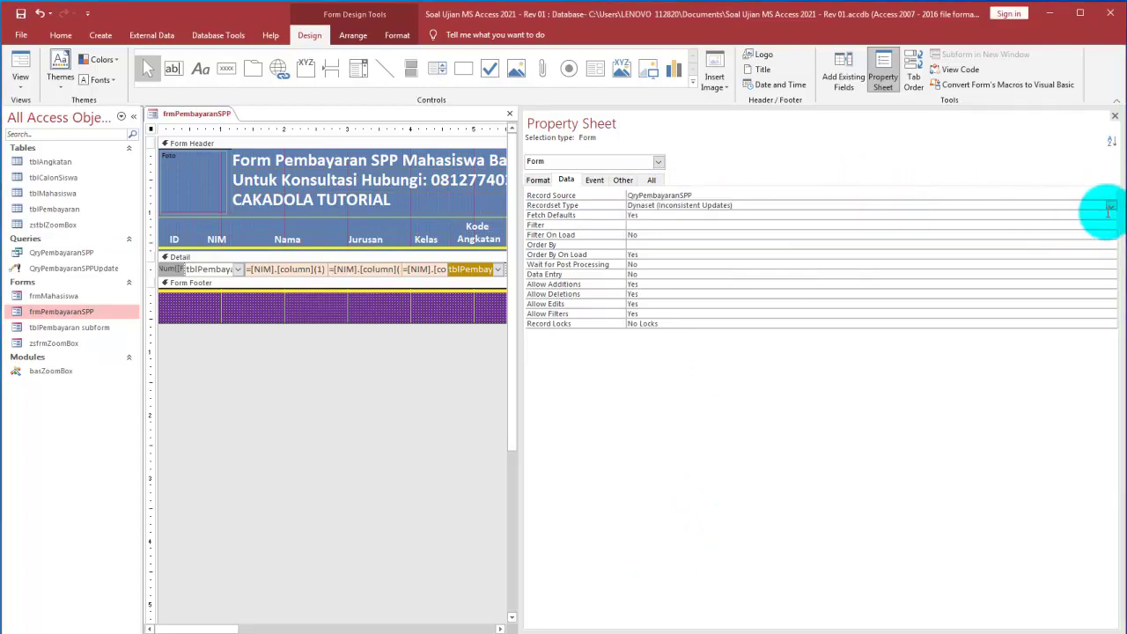
left_click(1111, 206)
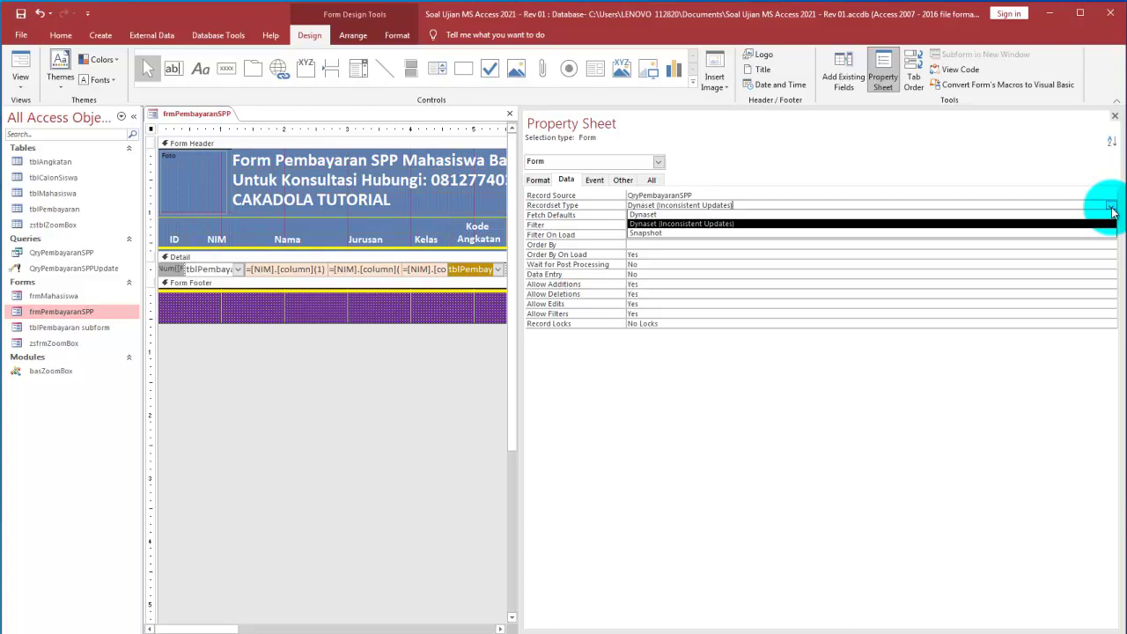
left_click(1111, 207)
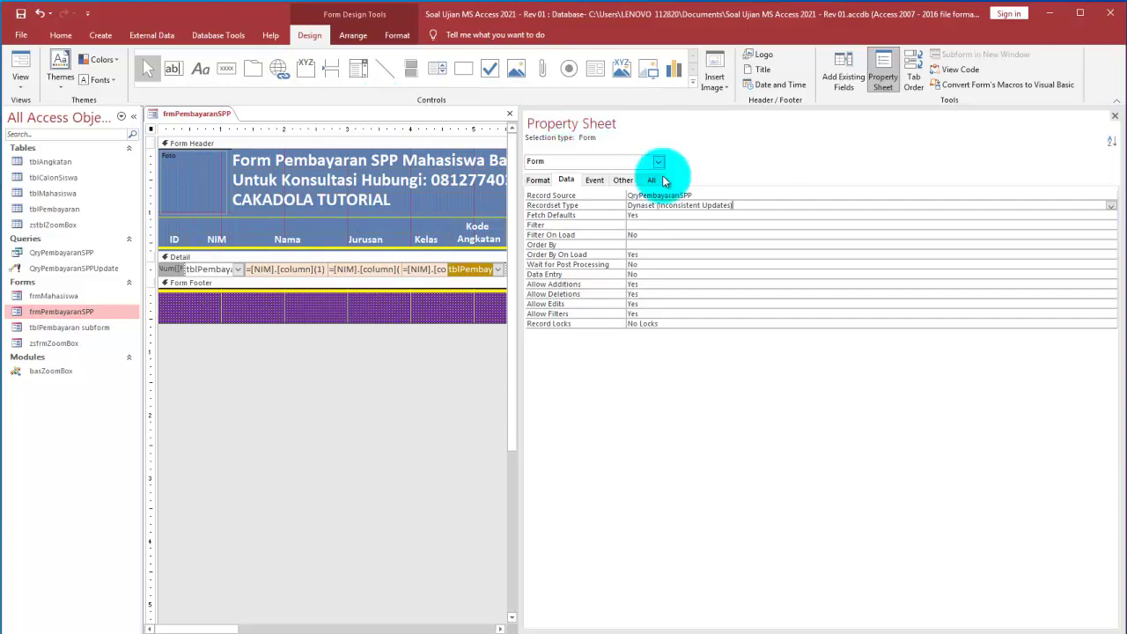
left_click(1111, 206)
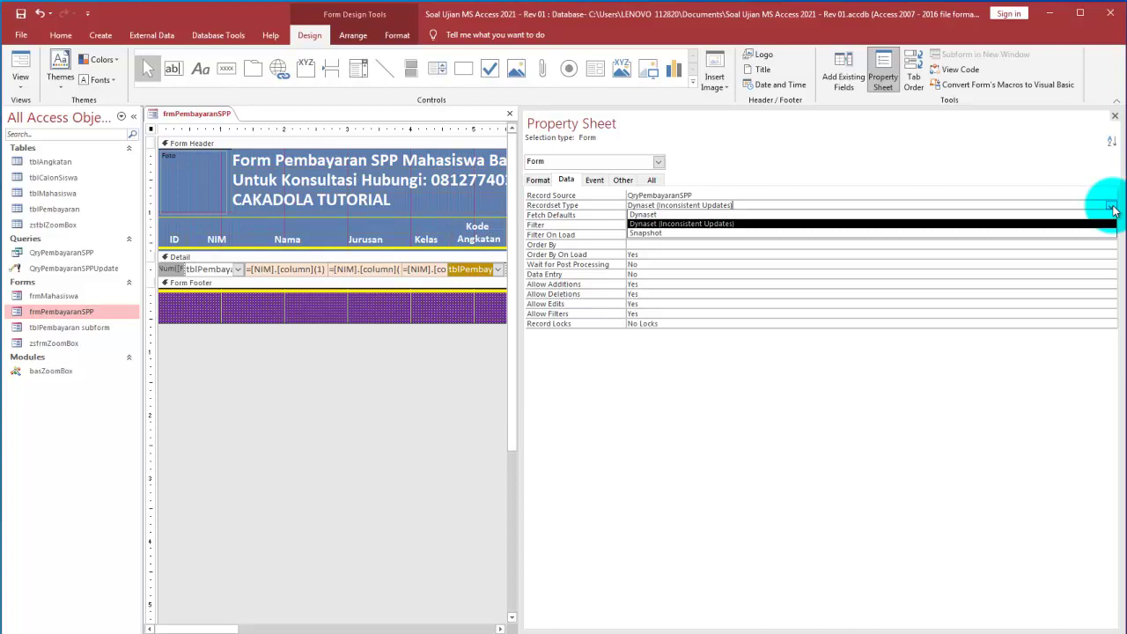
left_click(1111, 207)
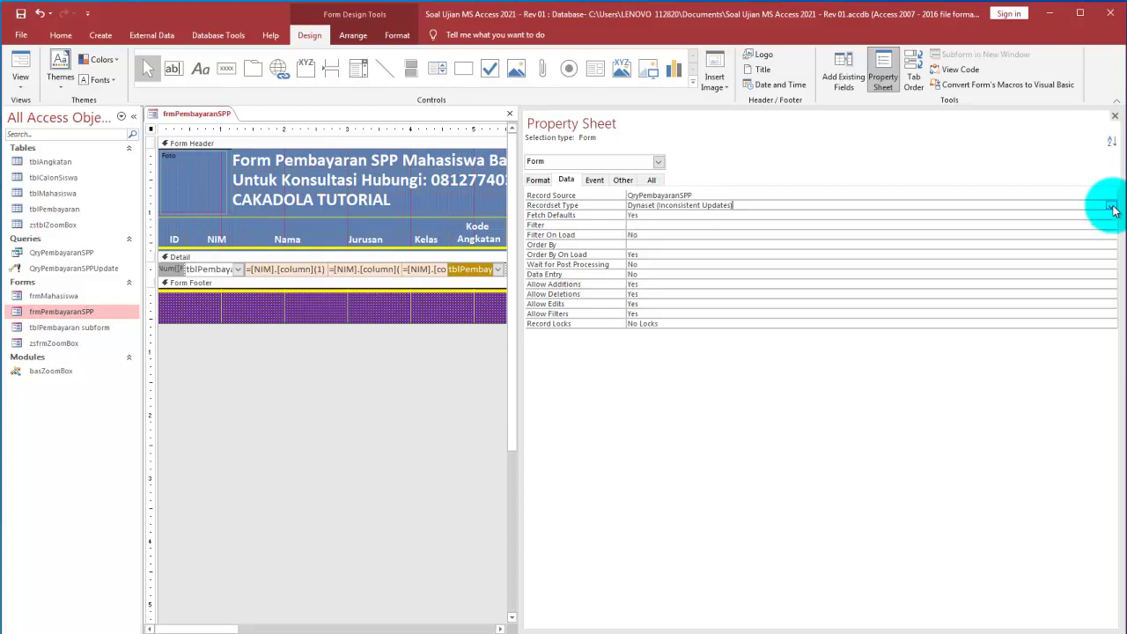
left_click(1111, 207)
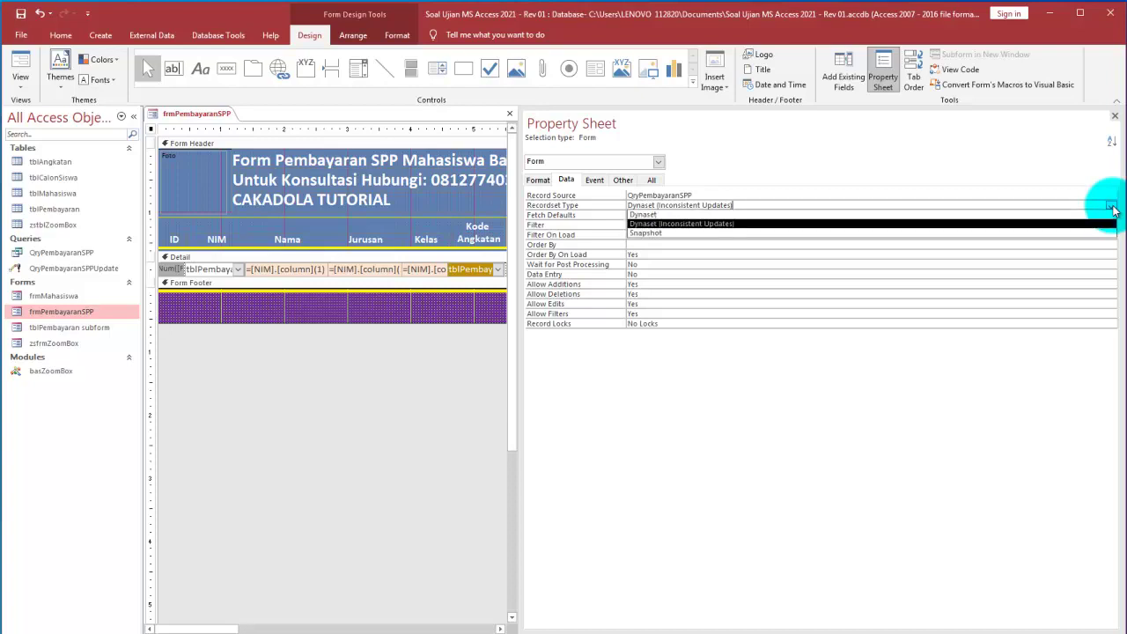
left_click(1111, 207)
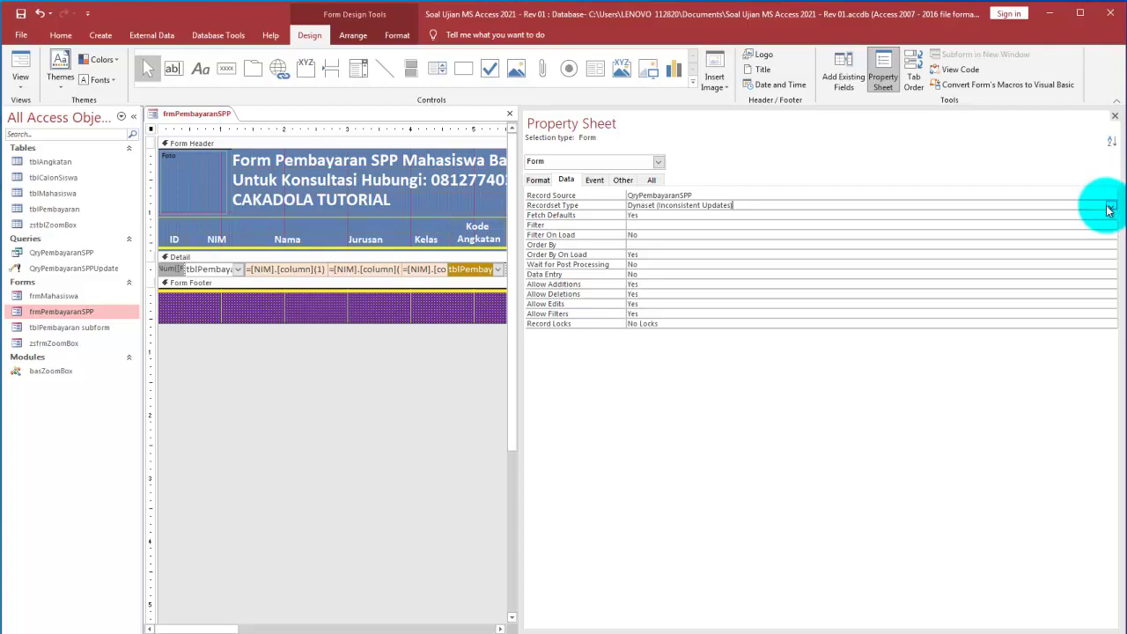
left_click(1116, 117)
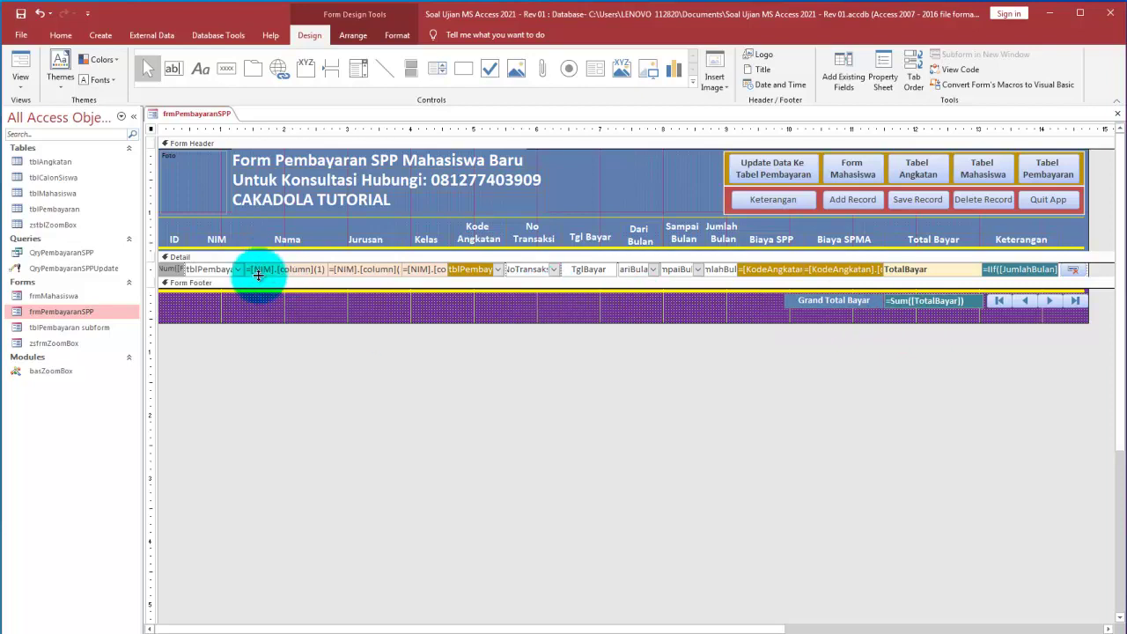
Switch frmPembayaranSPP to Form view and try NIM0003 as the NIM of record 2
left_click(24, 67)
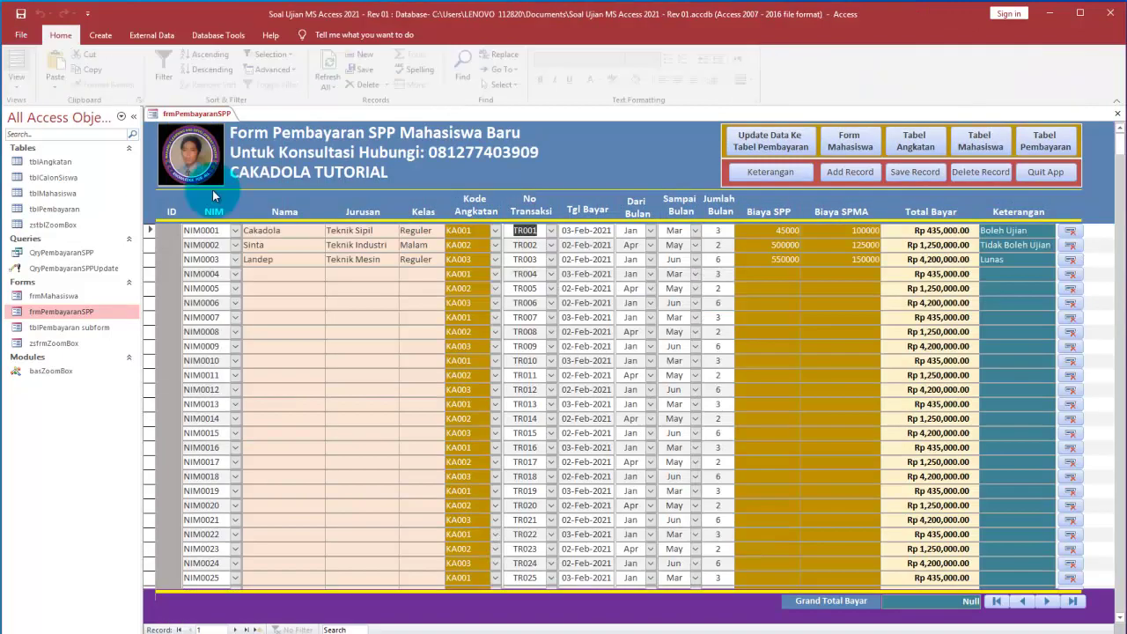
left_click(235, 245)
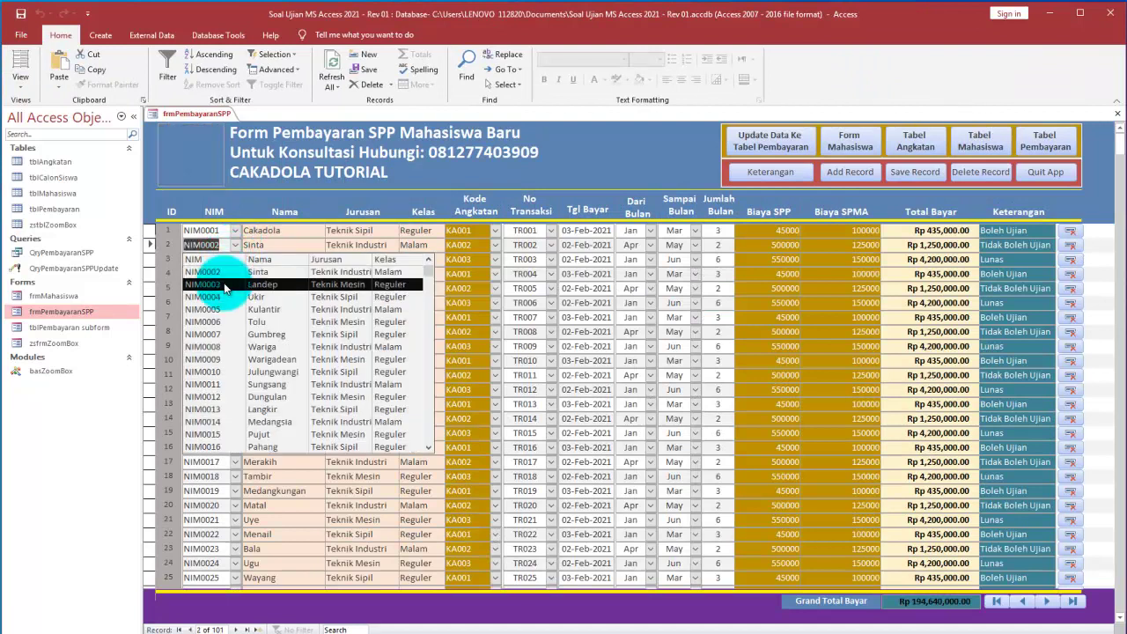
left_click(224, 284)
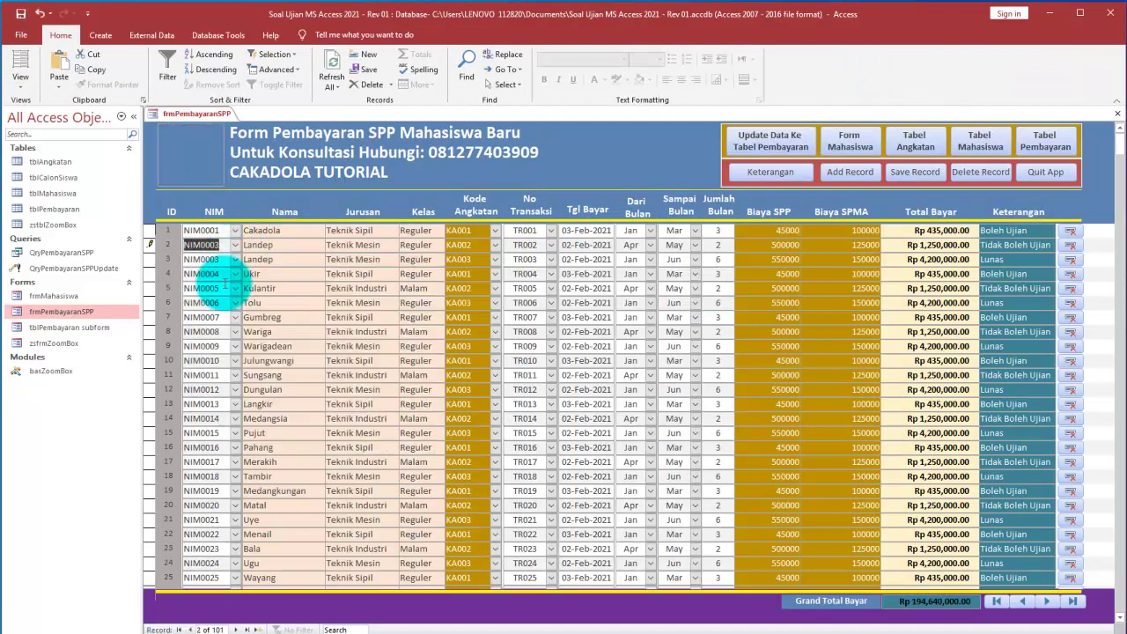
left_click(302, 248)
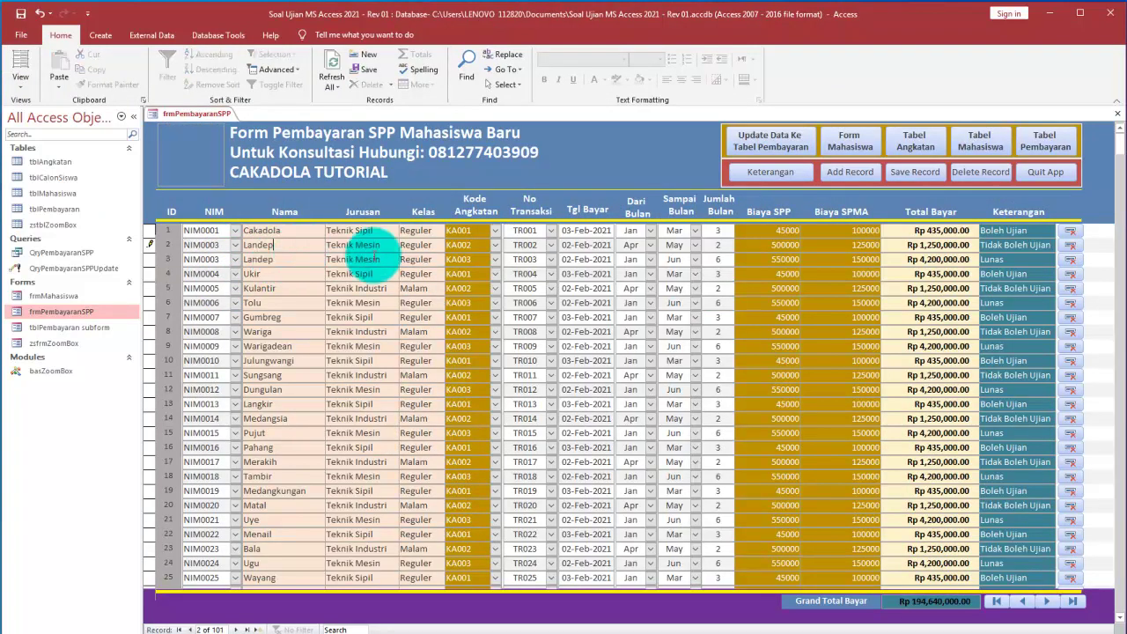
Set the NIM of record 2 back to NIM0002 and try NIM0005 in the same record
left_click(235, 244)
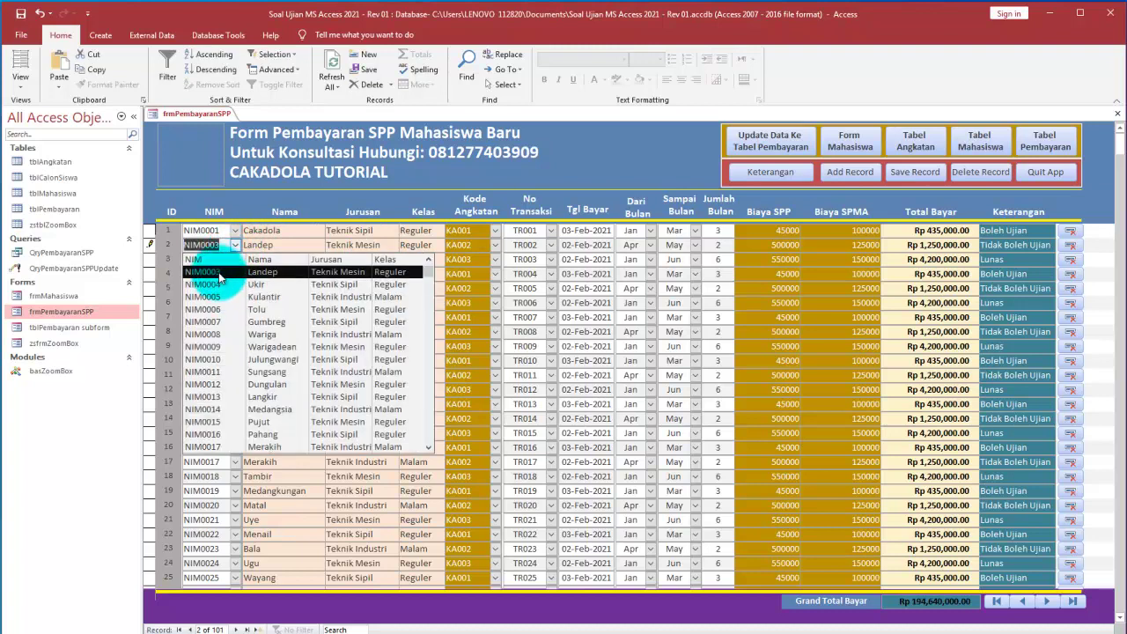
scroll(222, 284, "up", 1)
left_click(222, 285)
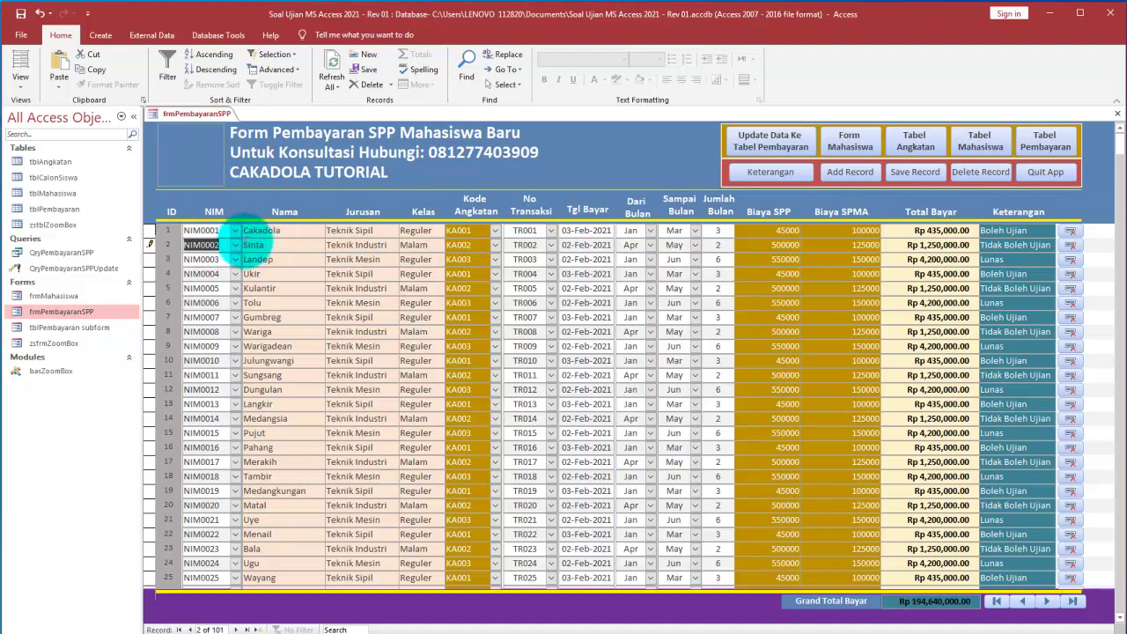
left_click(235, 245)
left_click(244, 309)
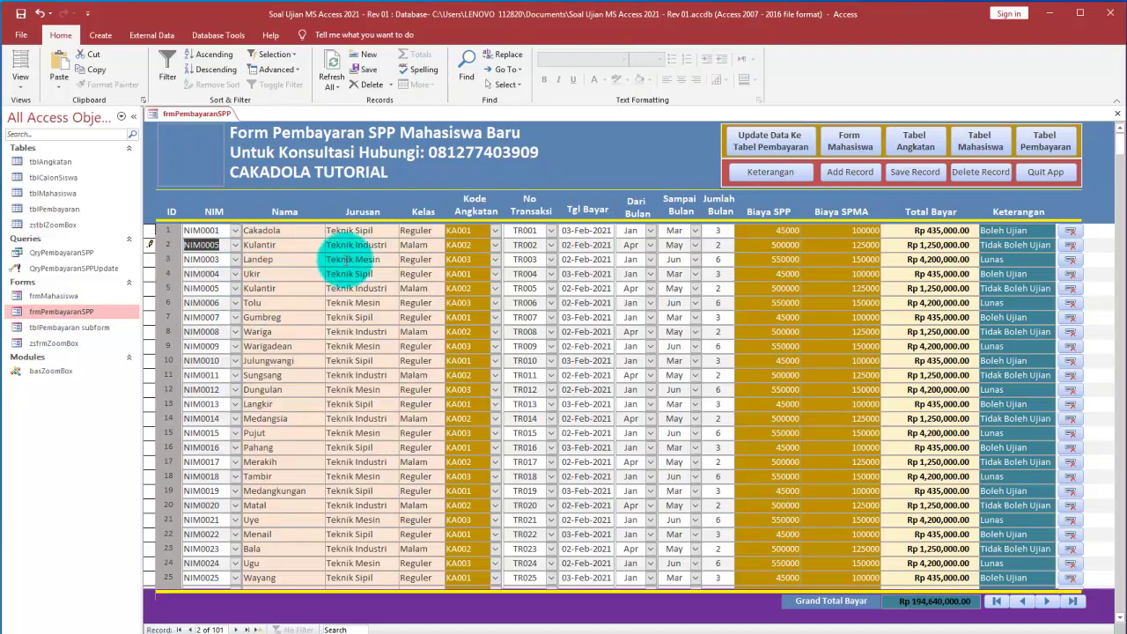
Set the NIM of record 2 to NIM0003
left_click(236, 249)
scroll(224, 283, "up", 2)
left_click(220, 296)
Return the form to Design view and review the NIM combo box's Column Count and Column Widths
left_click(21, 84)
left_click(60, 136)
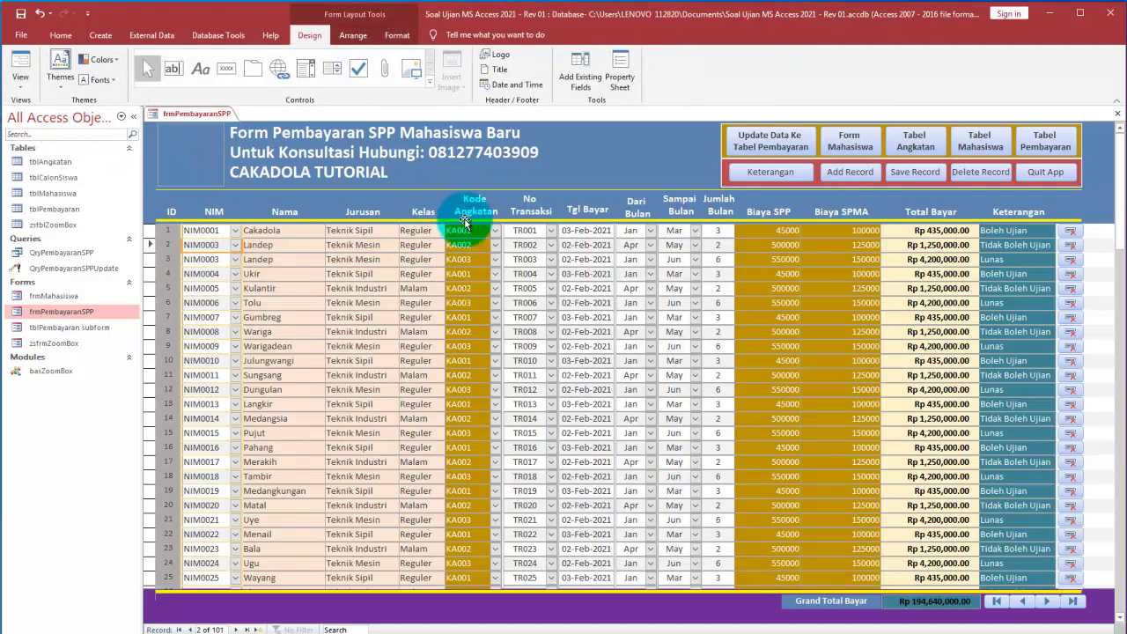
right_click(580, 177)
left_click(607, 218)
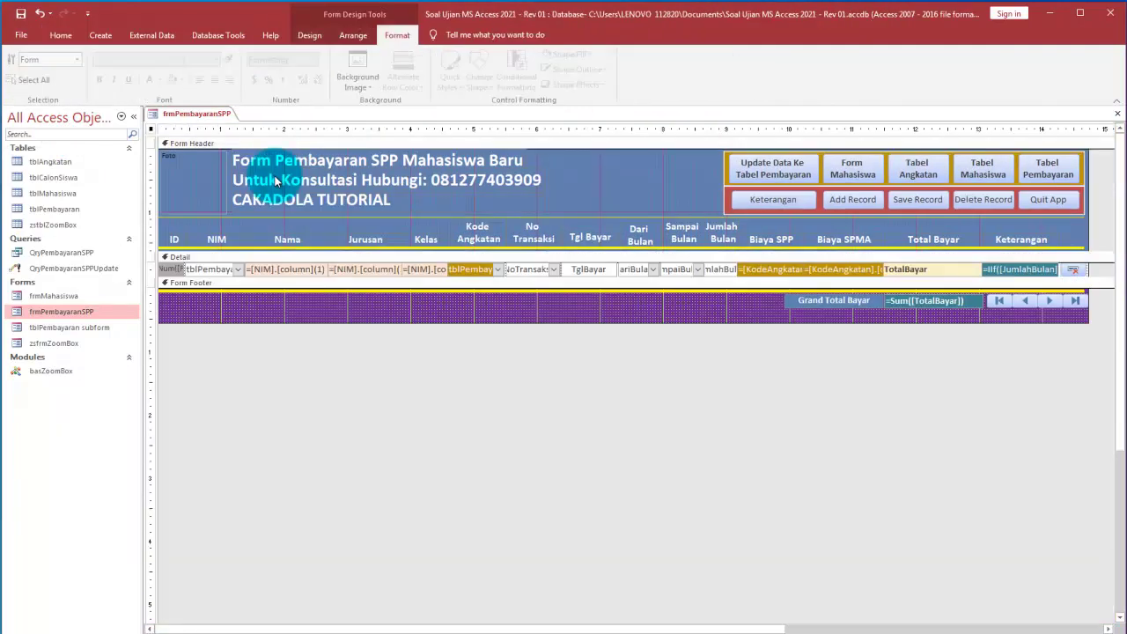
double_click(235, 270)
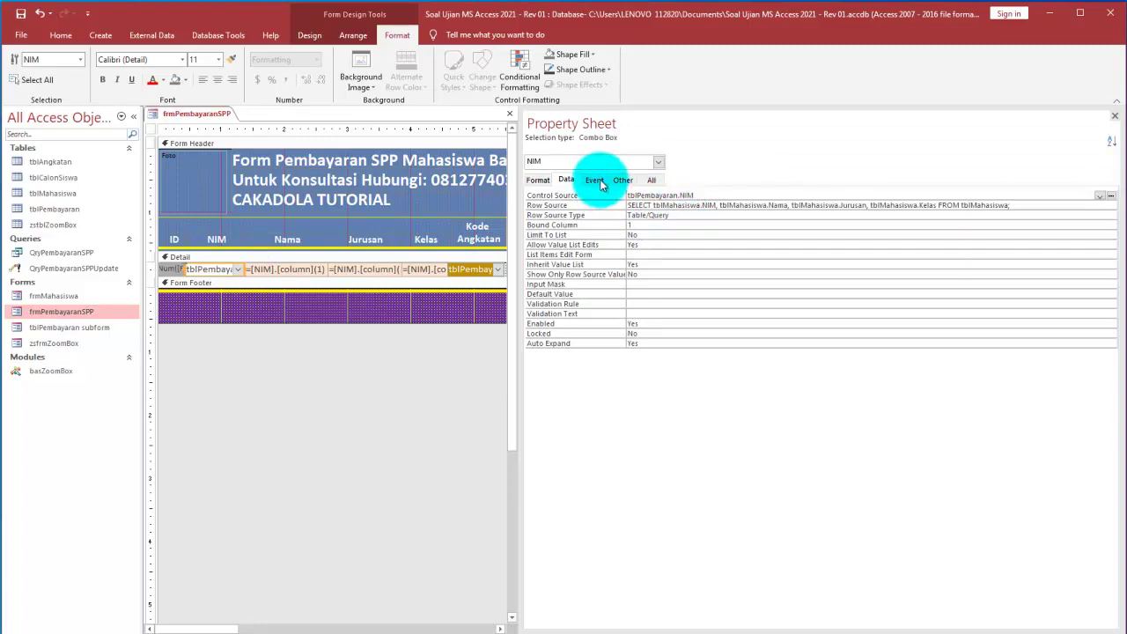
left_click(537, 179)
left_click(644, 225)
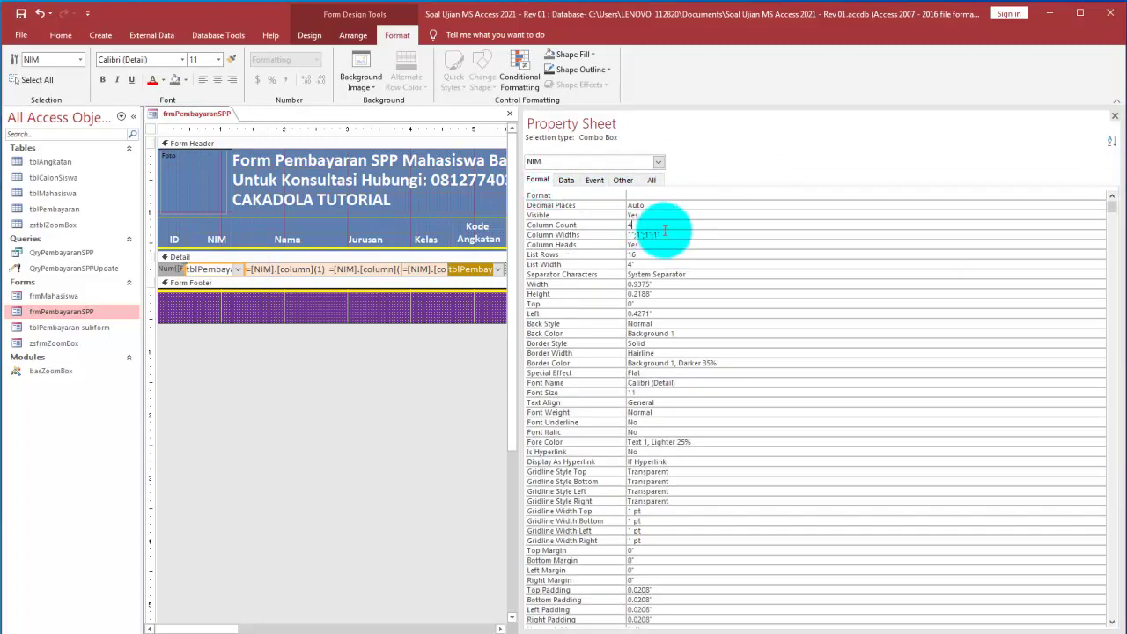
left_click(678, 236)
Open the NIM combo box's Row Source query on tblMahasiswa in the Query Builder and display it as a datasheet
left_click(568, 181)
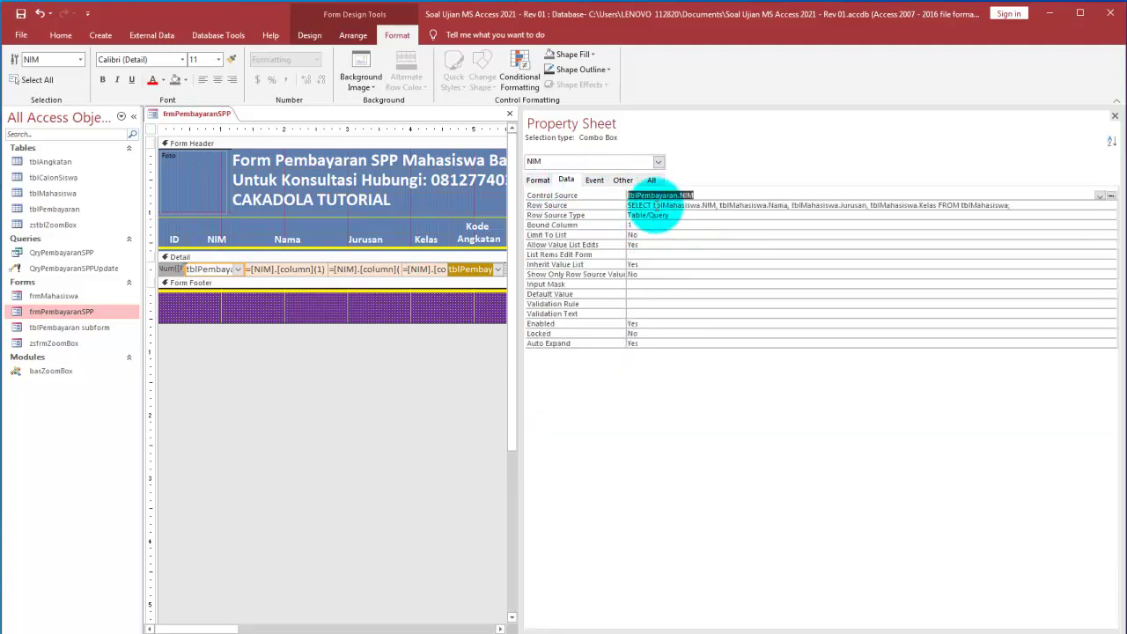
left_click(681, 205)
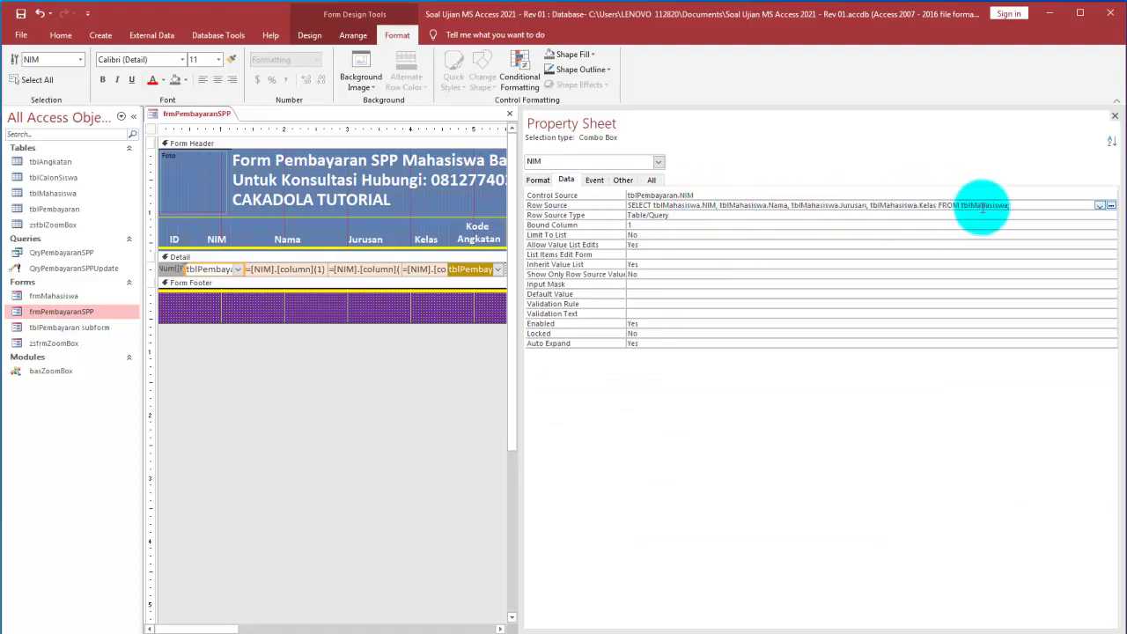
left_click(1110, 205)
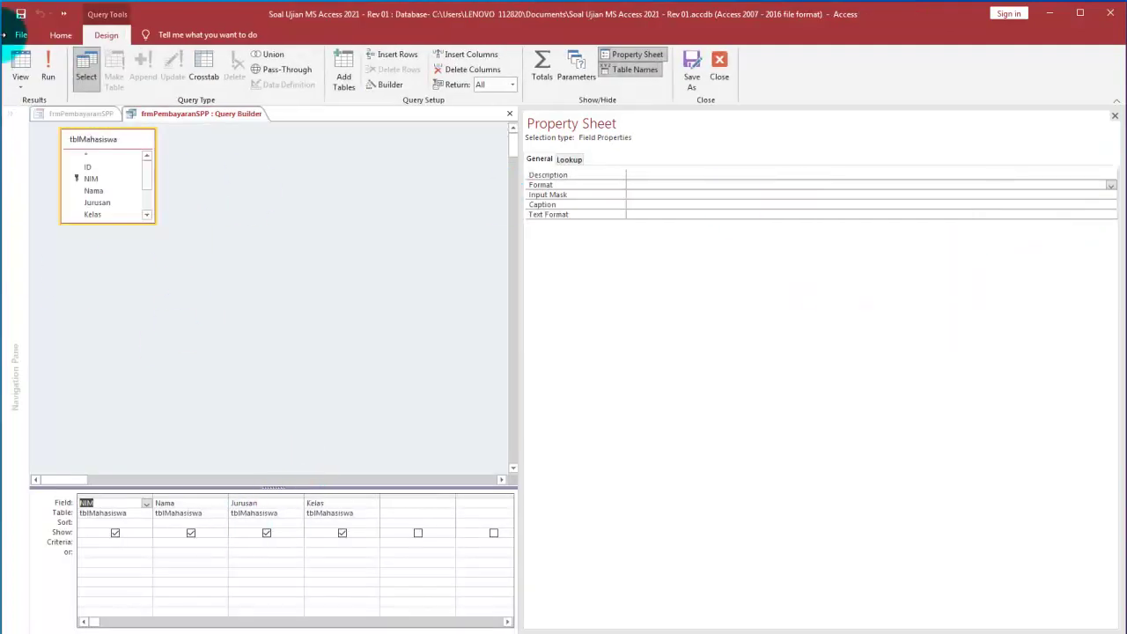
left_click(19, 65)
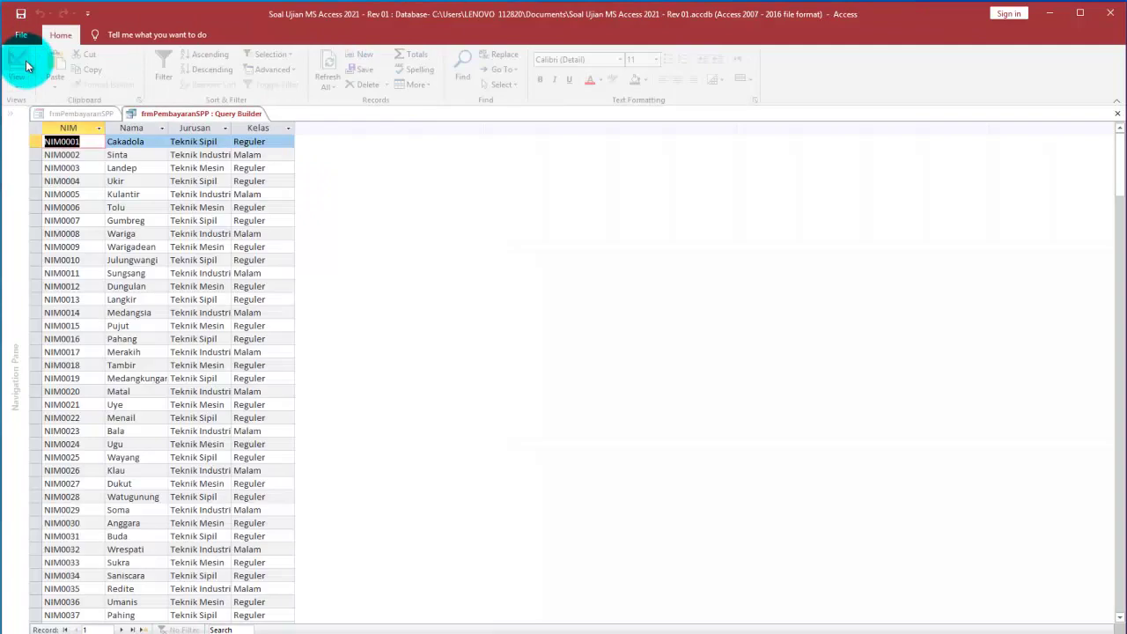
Review the NIM, Nama, Jurusan and Kelas columns in the Row Source query's datasheet and close the Query Builder
left_click(82, 128)
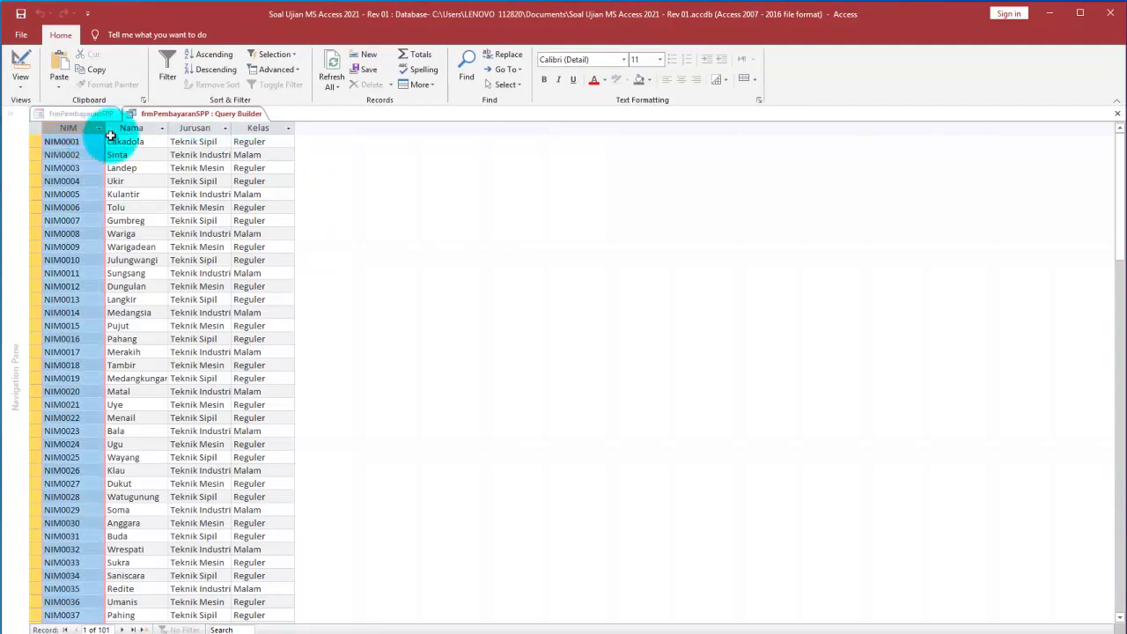
left_click(141, 128)
left_click(209, 129)
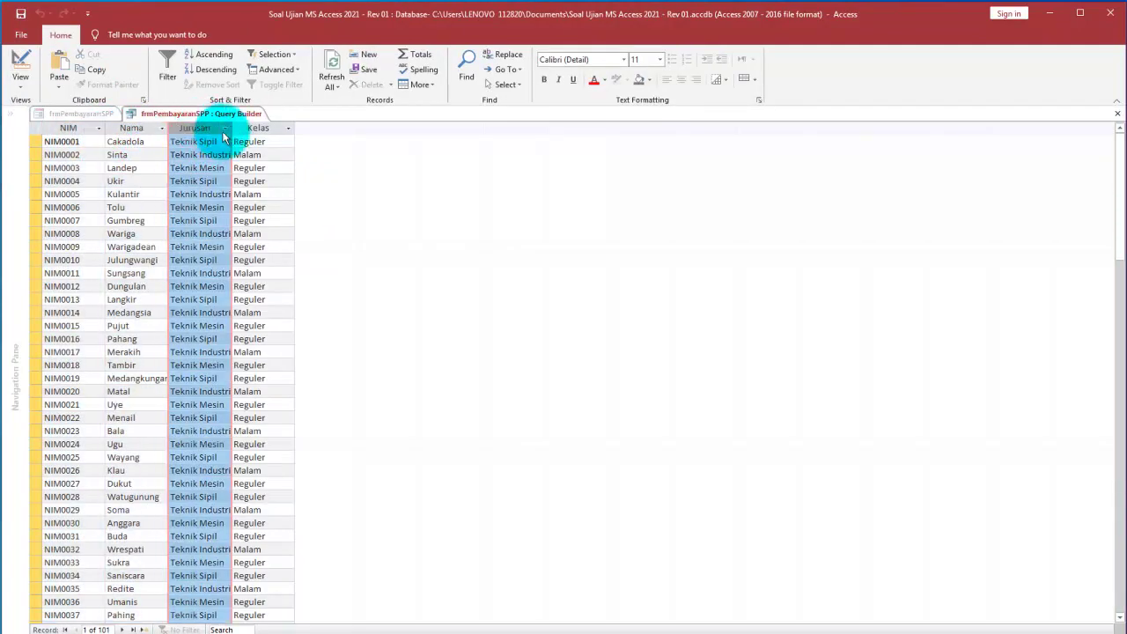
left_click(259, 130)
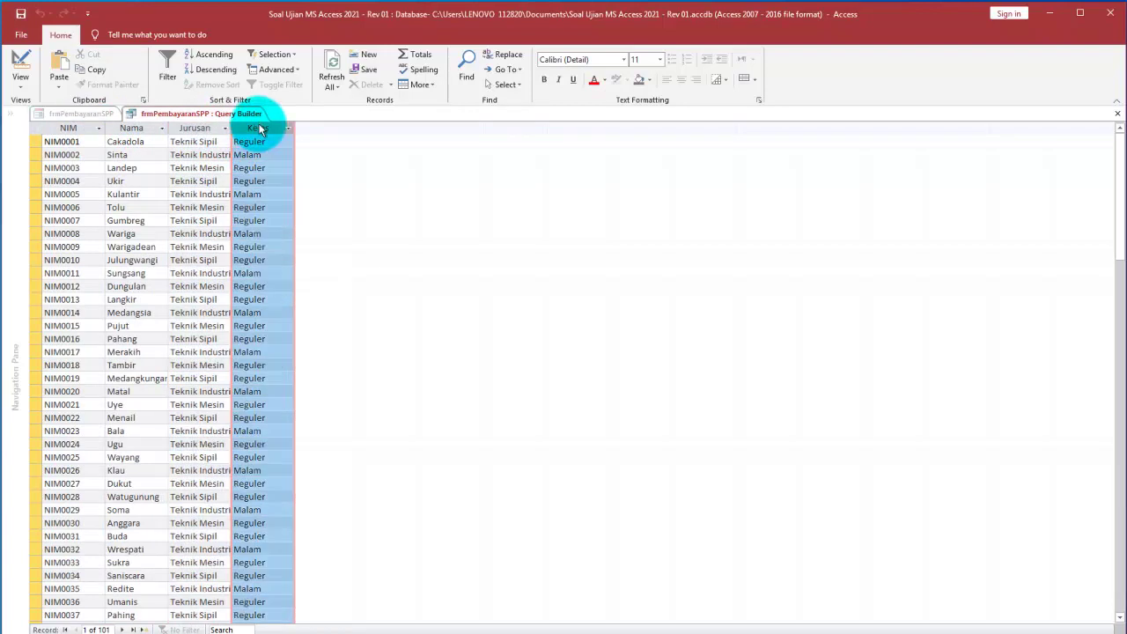
left_click(1119, 115)
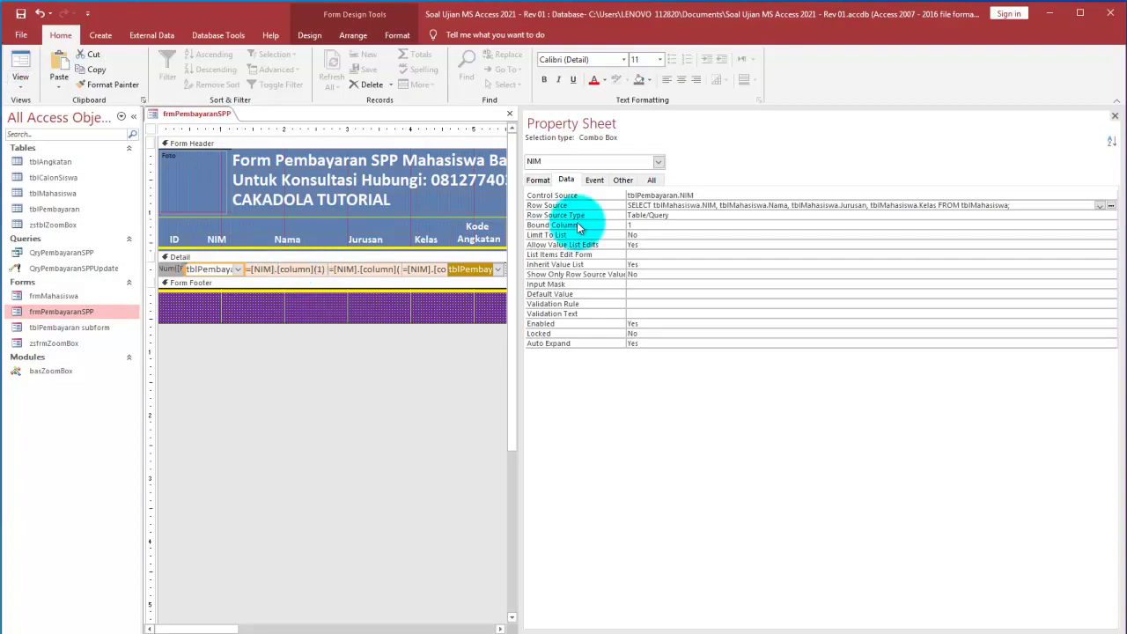
Review the NIM combo box's Column Count, Column Widths and List Width properties, marking them on screen, and clear the markings
left_click(538, 180)
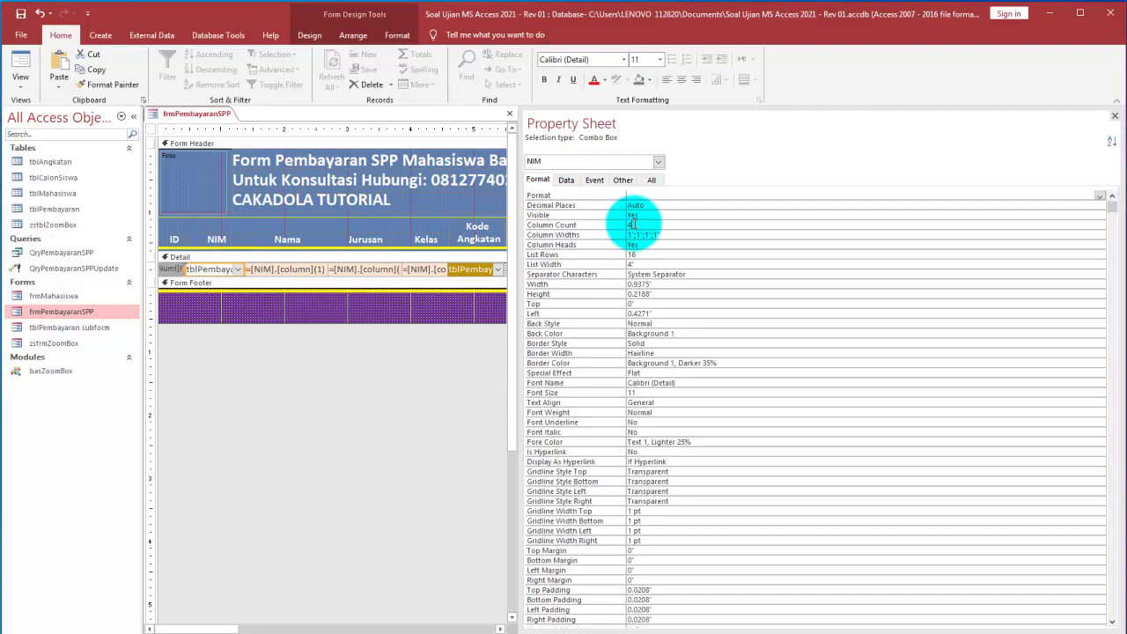
left_click(614, 633)
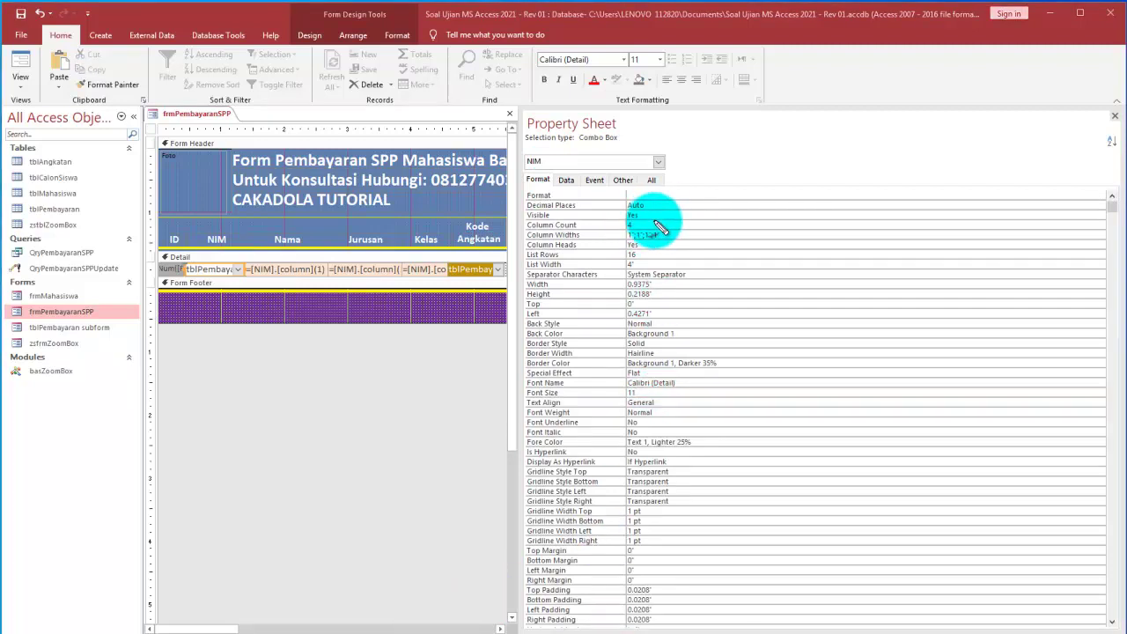
left_click_drag(654, 223, 692, 210)
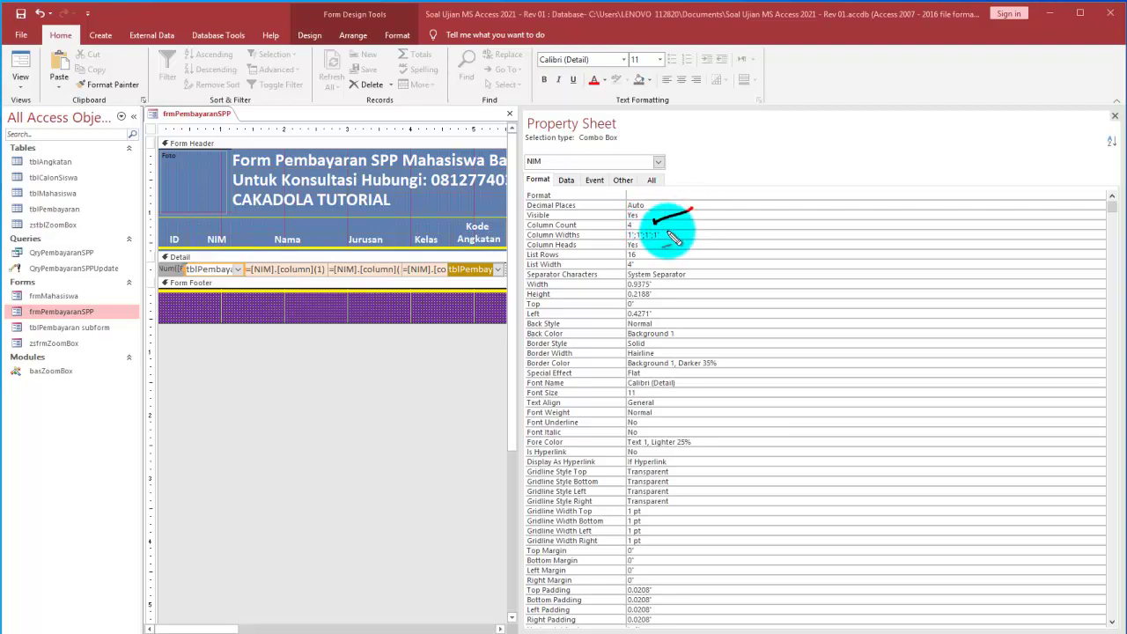
left_click_drag(676, 246, 702, 235)
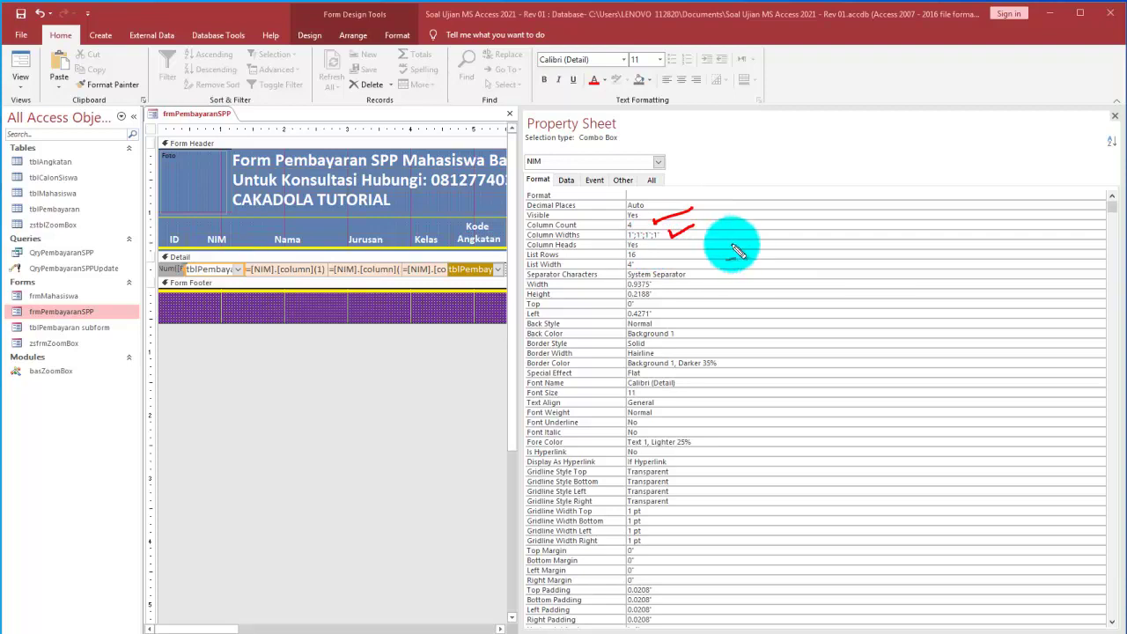
left_click_drag(720, 241, 742, 236)
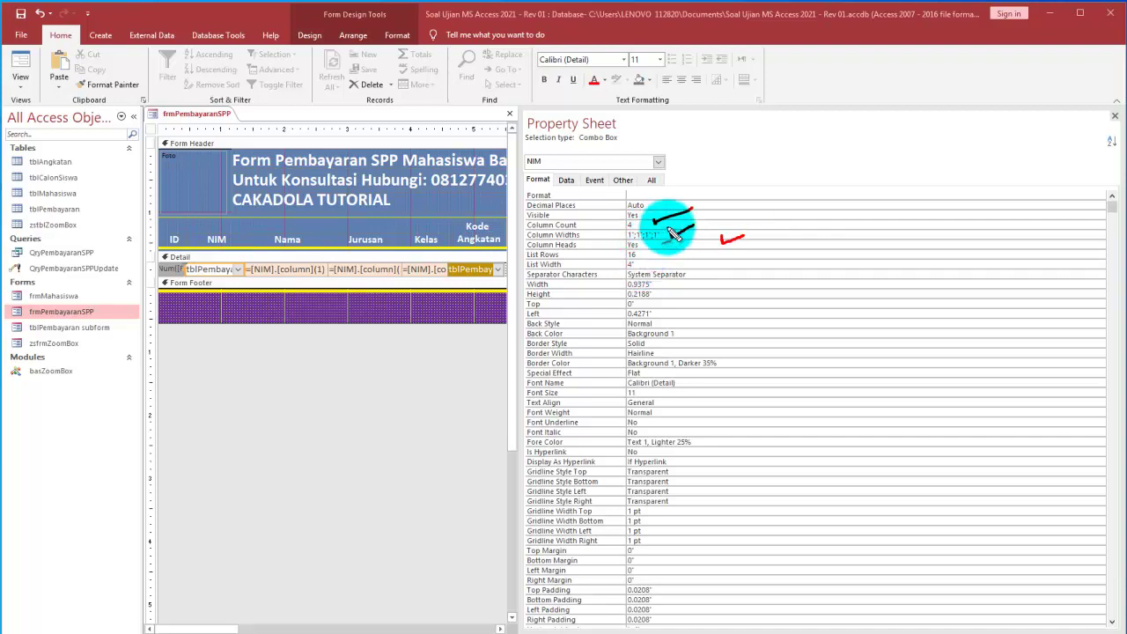
mouse_move(657, 229)
left_mouse_down()
mouse_move(619, 234)
mouse_move(663, 240)
mouse_move(657, 229)
mouse_move(619, 262)
mouse_move(638, 271)
mouse_move(641, 231)
mouse_move(637, 253)
mouse_move(789, 262)
mouse_move(805, 274)
left_mouse_up()
mouse_move(772, 287)
left_mouse_down()
mouse_move(804, 296)
mouse_move(815, 328)
left_mouse_up()
left_click_drag(771, 353, 866, 359)
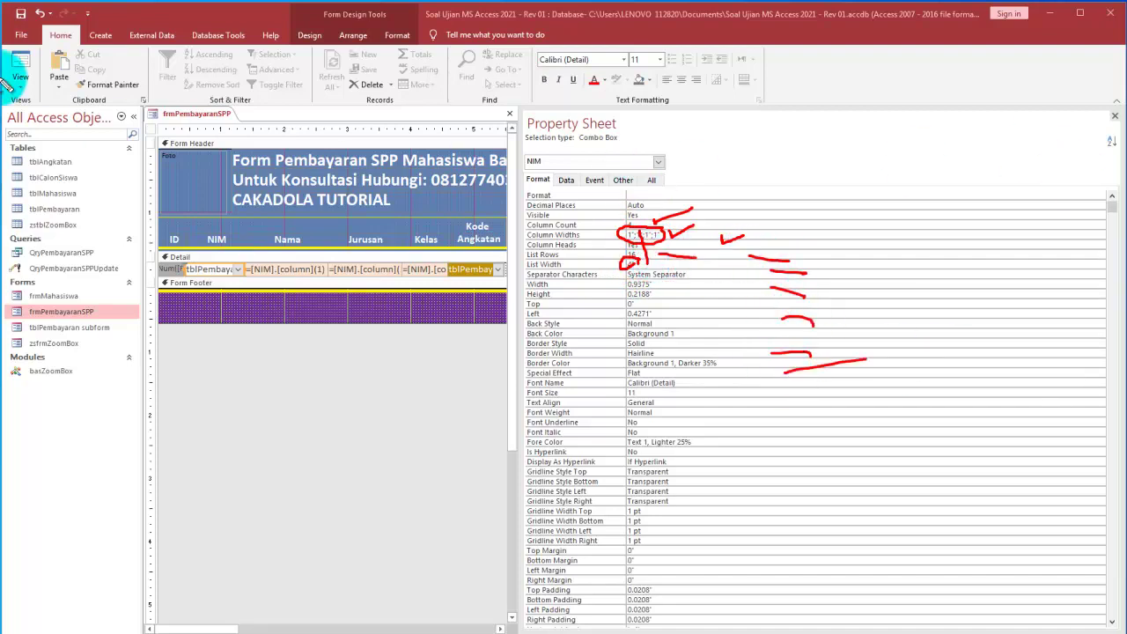
key("Escape")
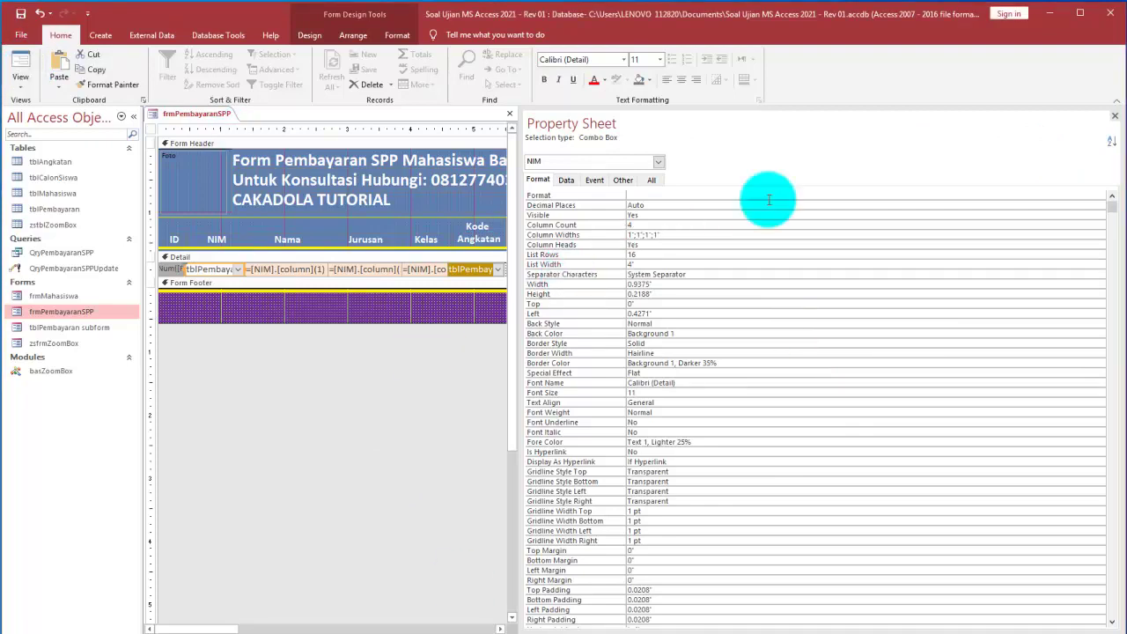
Close the Property Sheet, switch frmPembayaranSPP to Form view and set the NIM of record 2 to NIM0002
left_click(1115, 119)
left_click(21, 63)
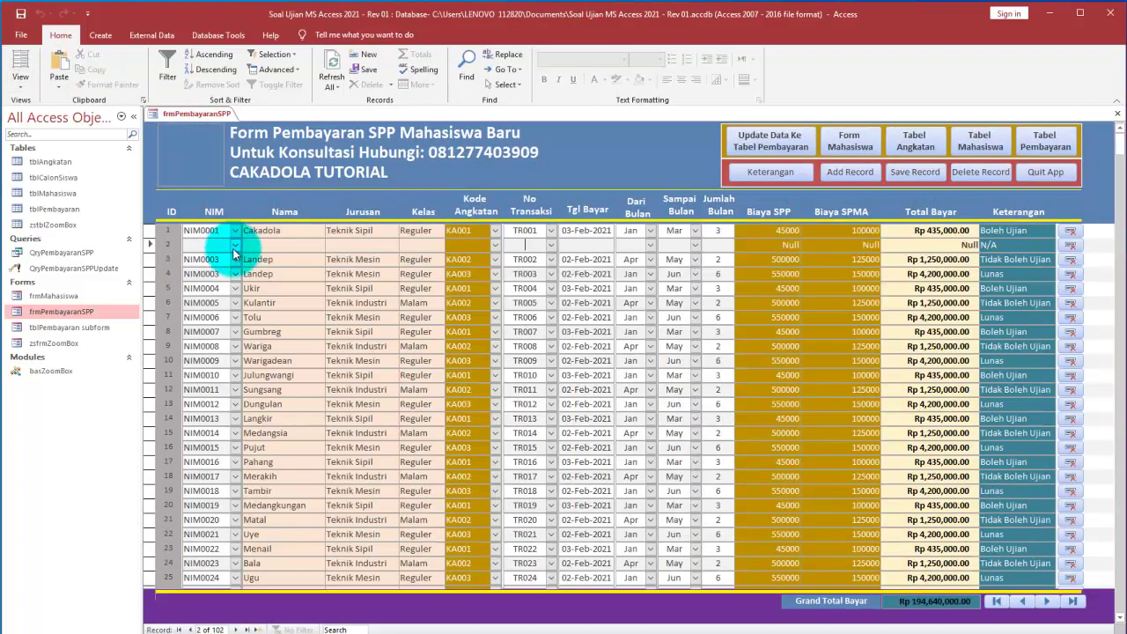
left_click(235, 247)
left_click(213, 291)
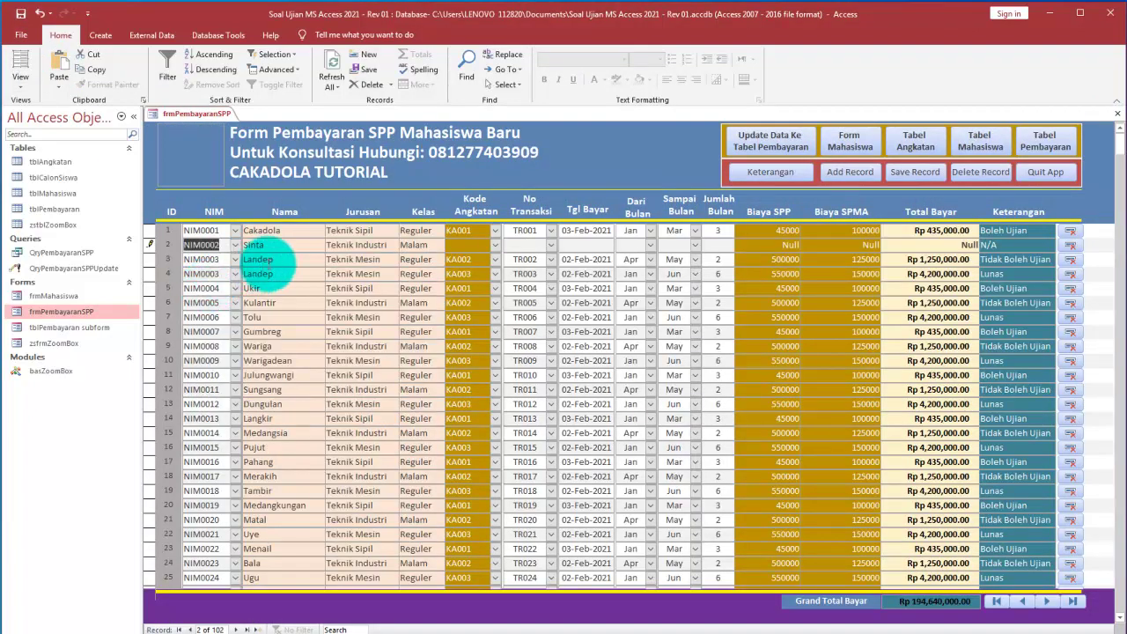
left_click(268, 262)
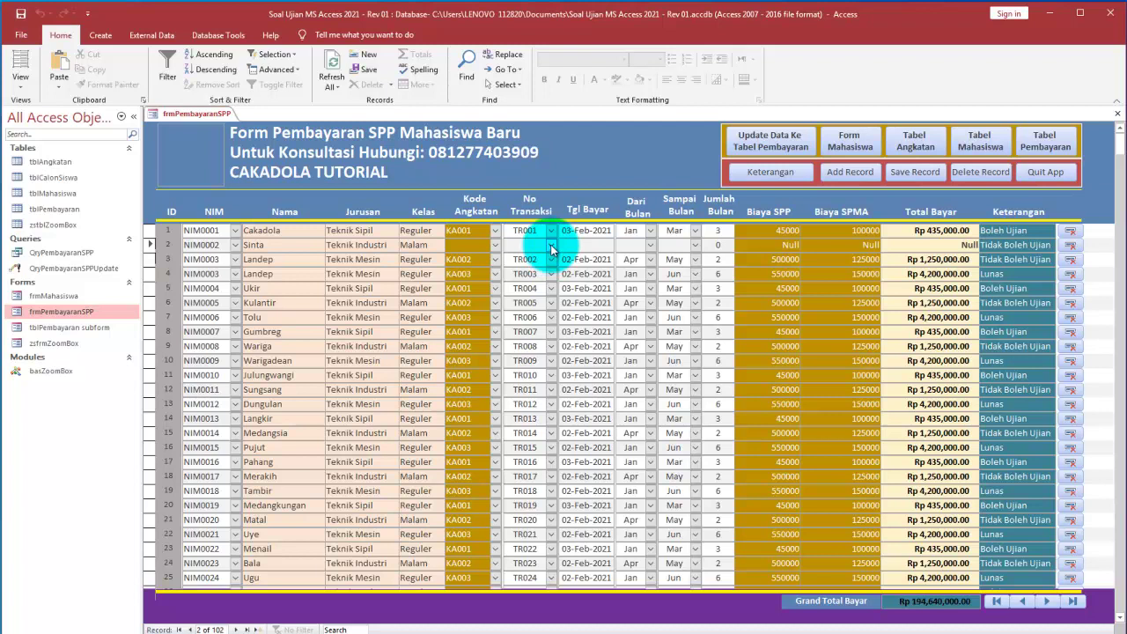
left_click(572, 245)
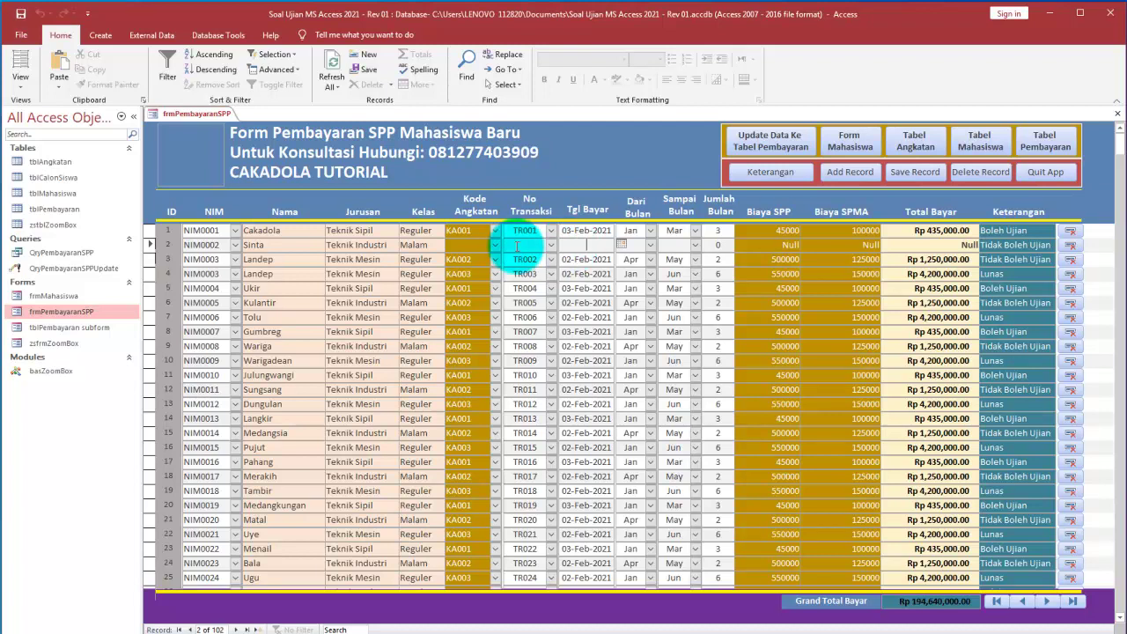
Close frmPembayaranSPP and reopen it in Form view
left_click(1117, 114)
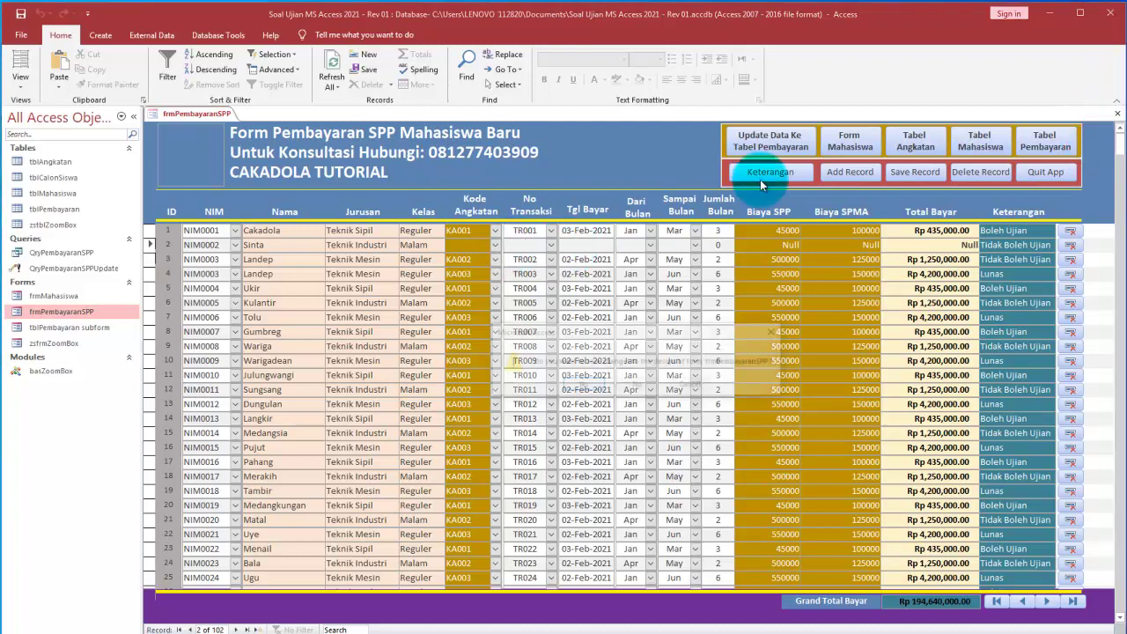
left_click(638, 385)
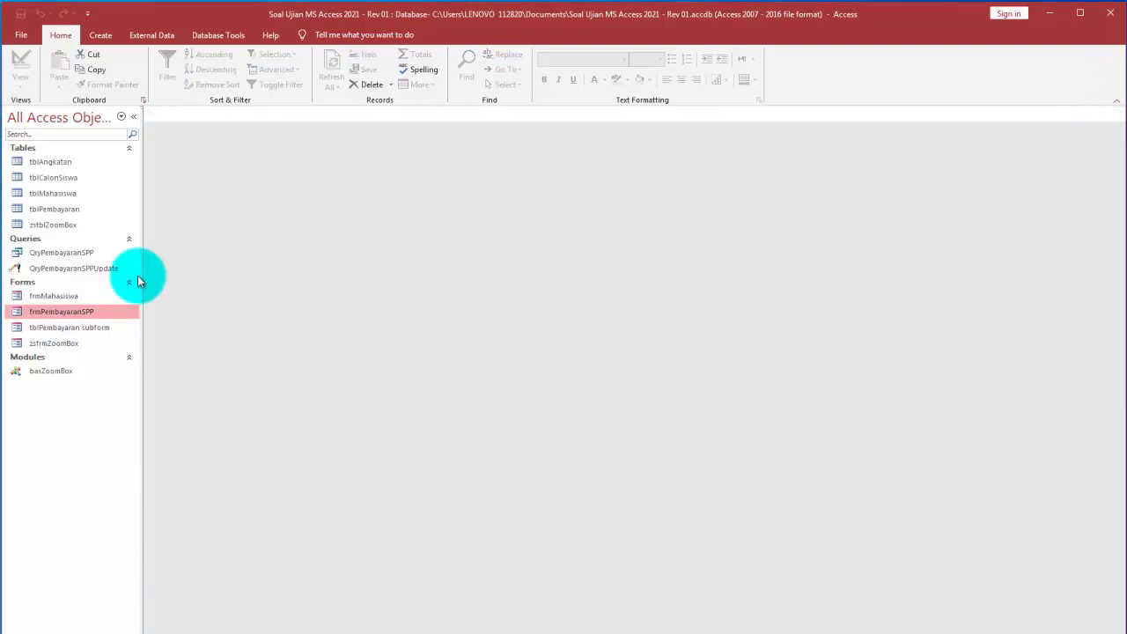
double_click(96, 316)
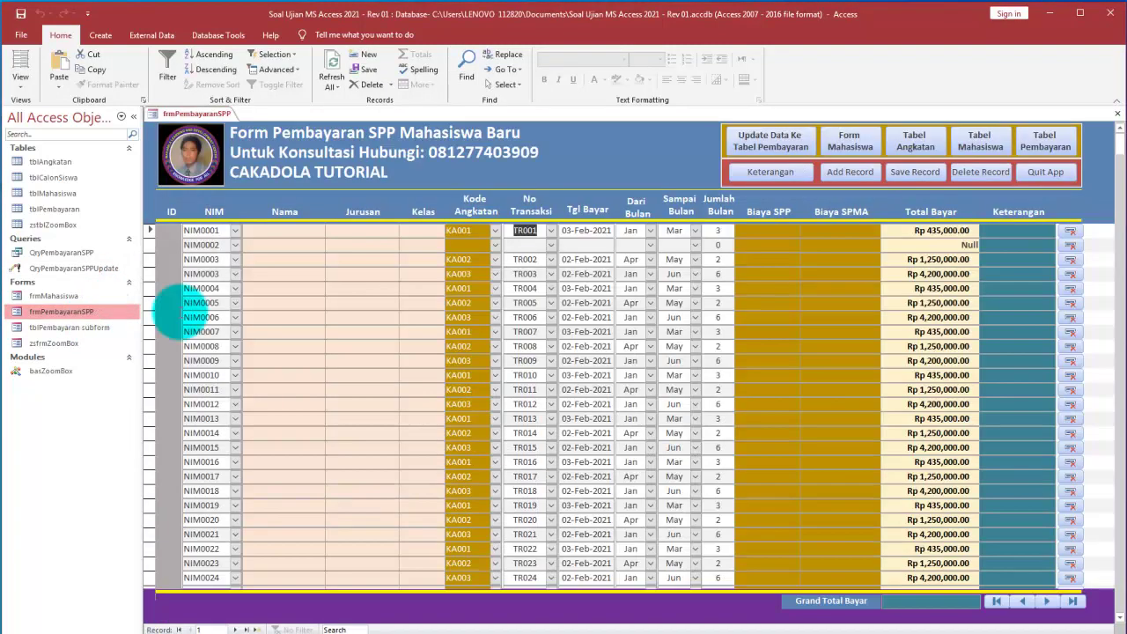
Try KA001 as the Kode Angkatan of record 2, and set it to KA002
left_click(496, 246)
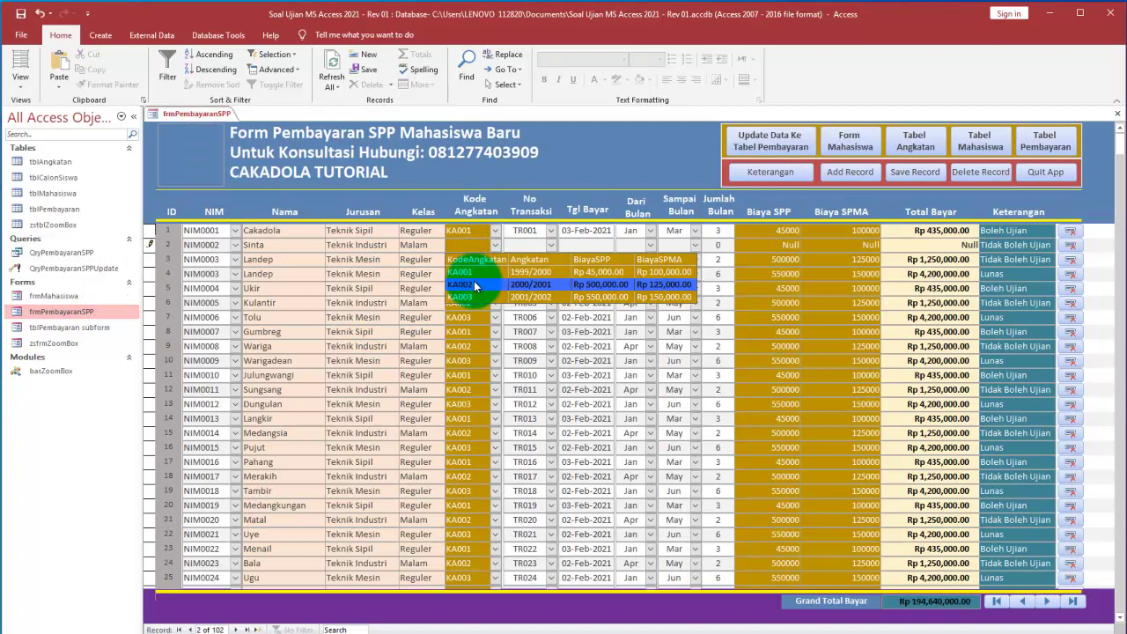
left_click(475, 271)
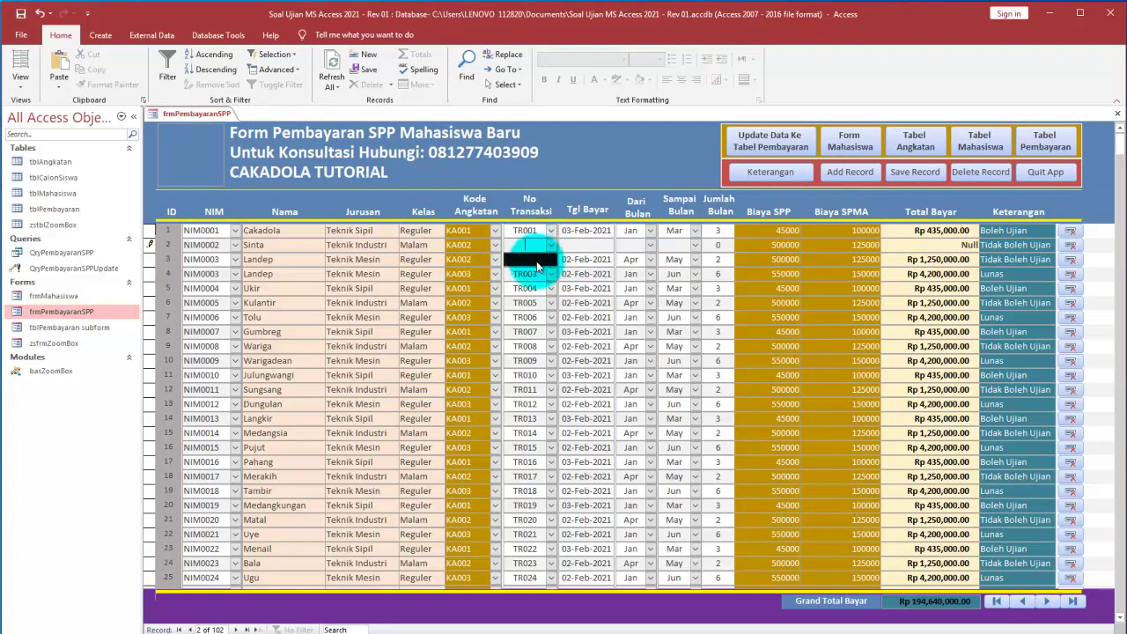
left_click(764, 245)
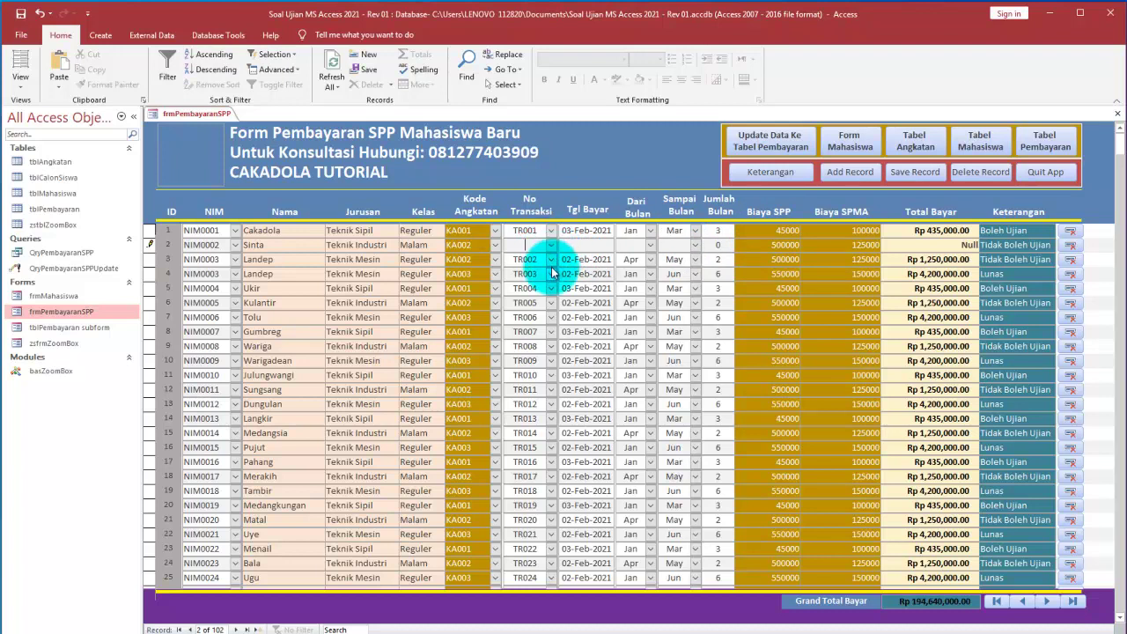
Copy transaction number TR002 from record 3 into record 2 and set its Tgl Bayar to 05-Feb-2021
key("Down")
key("ctrl+c")
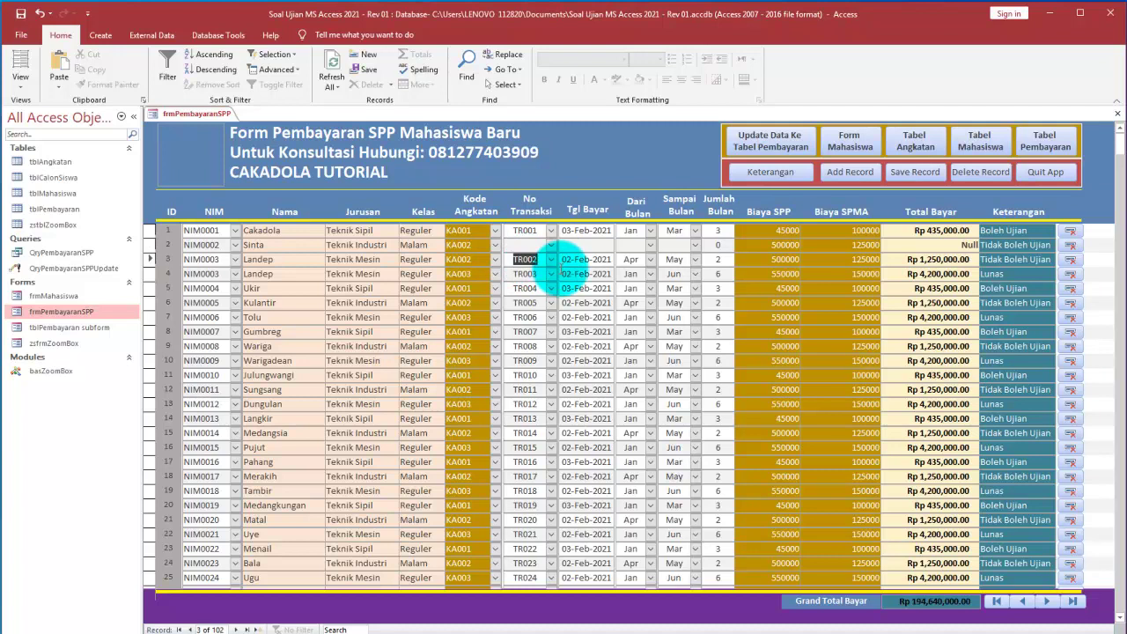
left_click(526, 247)
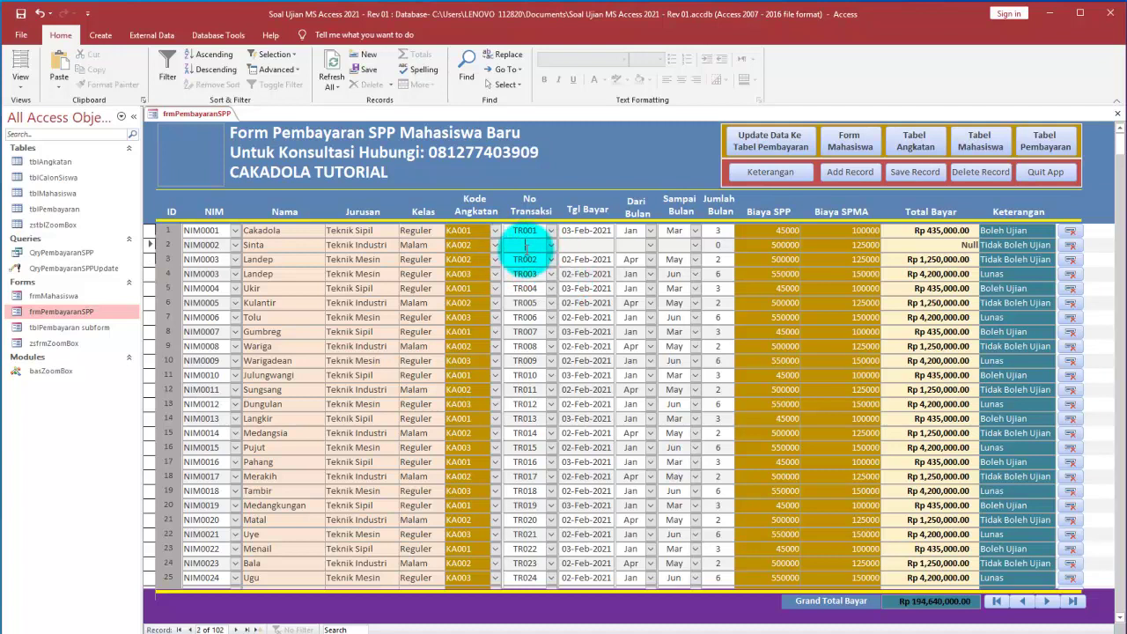
key("ctrl+v")
left_click(577, 246)
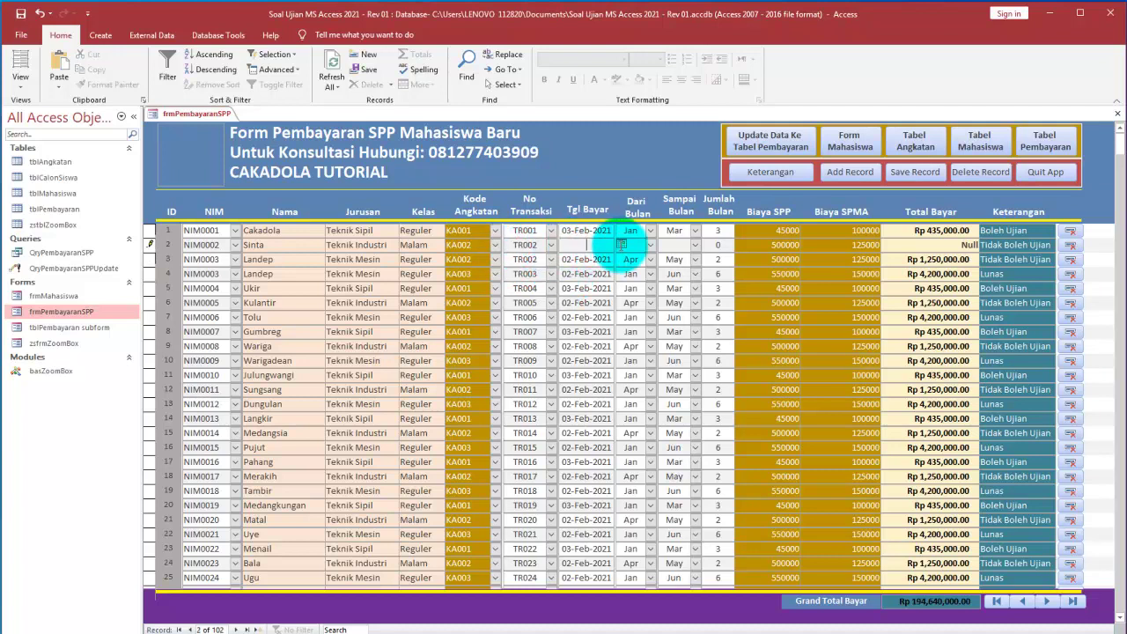
left_click(622, 244)
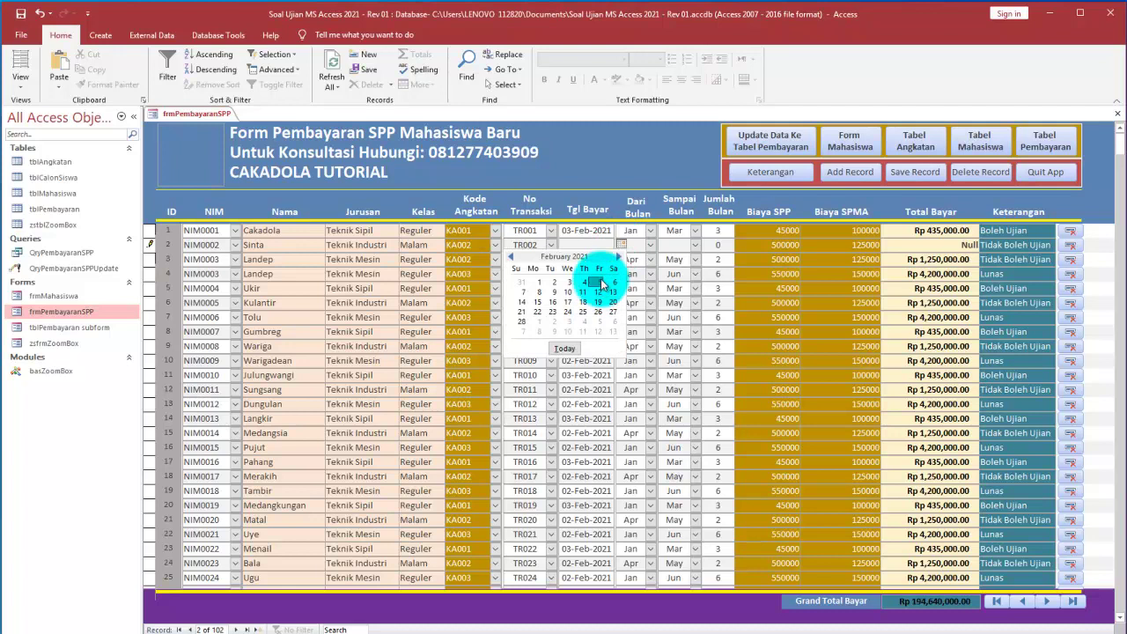
left_click(601, 282)
Set record 2's Dari Bulan to Jan, Sampai Bulan to Feb and Jumlah Bulan to 2, and leave the record to save it
left_click(650, 245)
left_click(642, 259)
left_click(695, 248)
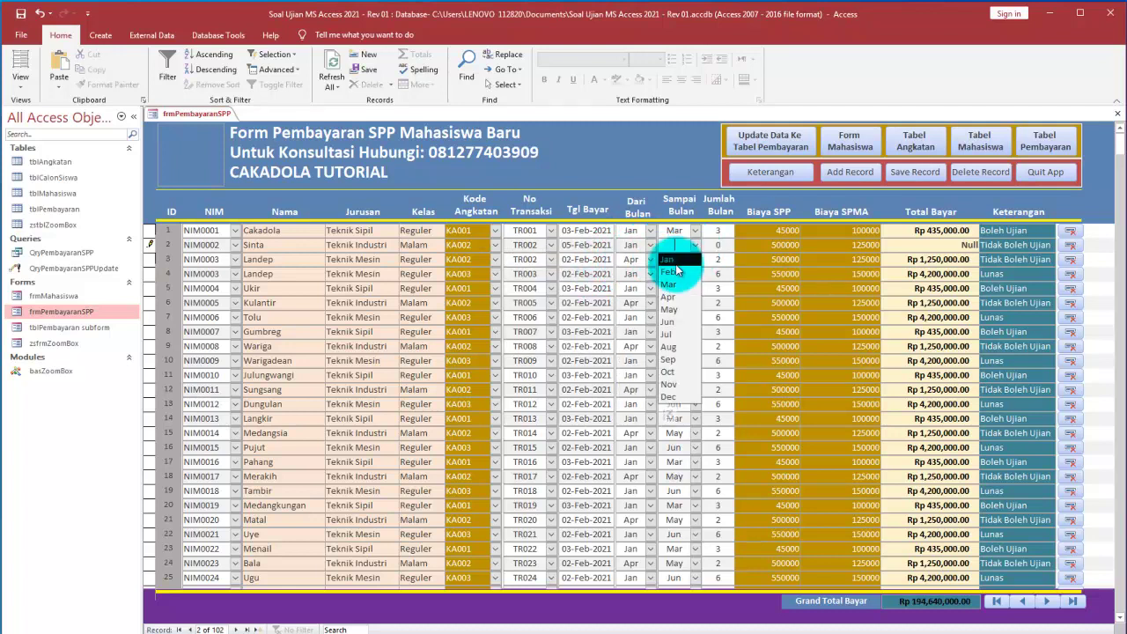
left_click(677, 272)
left_click_drag(713, 245, 740, 246)
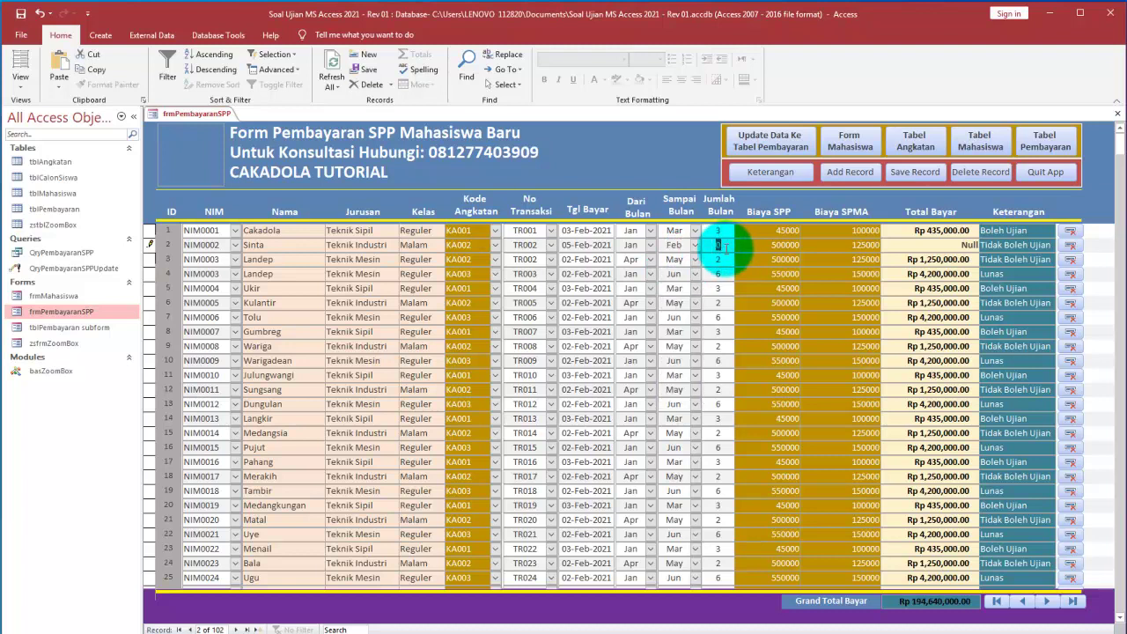
left_click(929, 255)
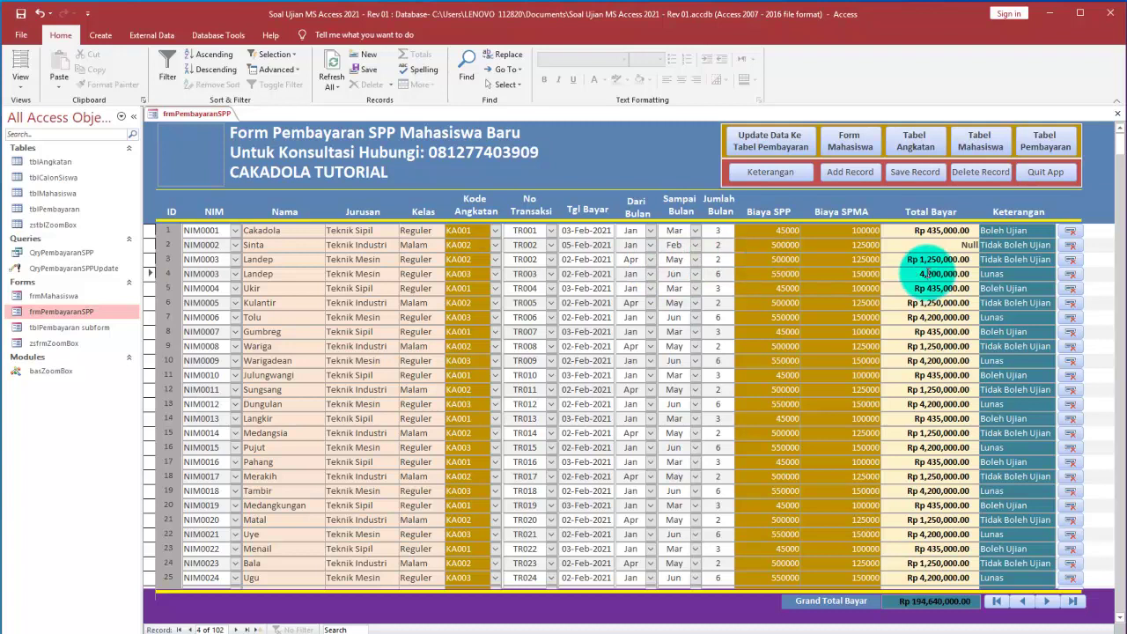
left_click(927, 272)
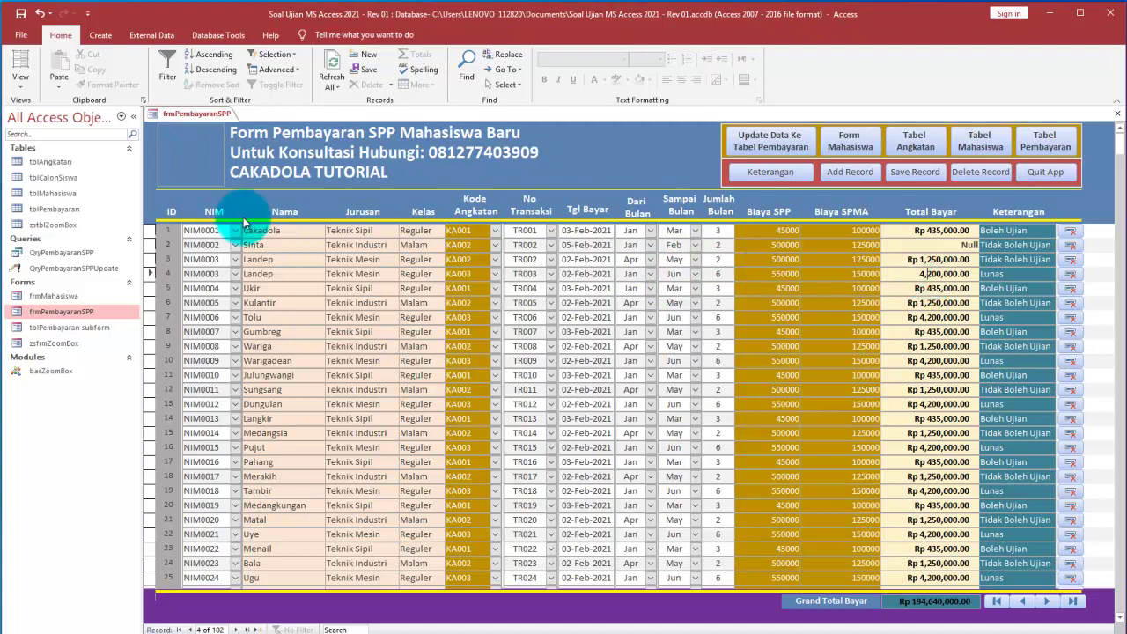
Check the payment records in tblPembayaran from the form and with the form closed, and reopen frmPembayaranSPP
left_click(1068, 135)
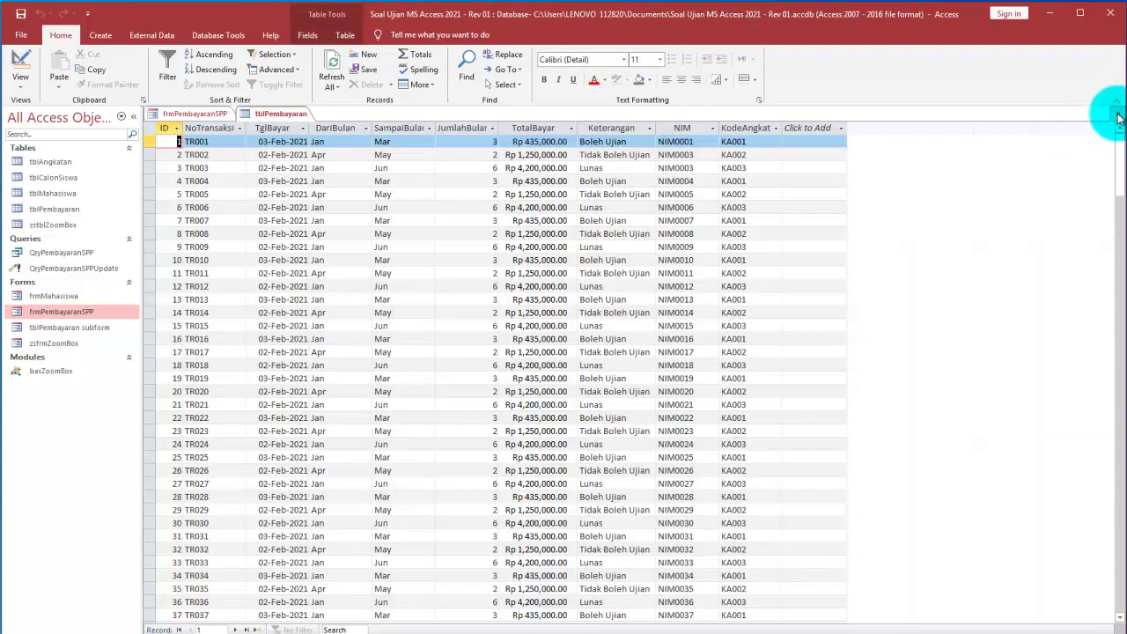
left_click(1116, 113)
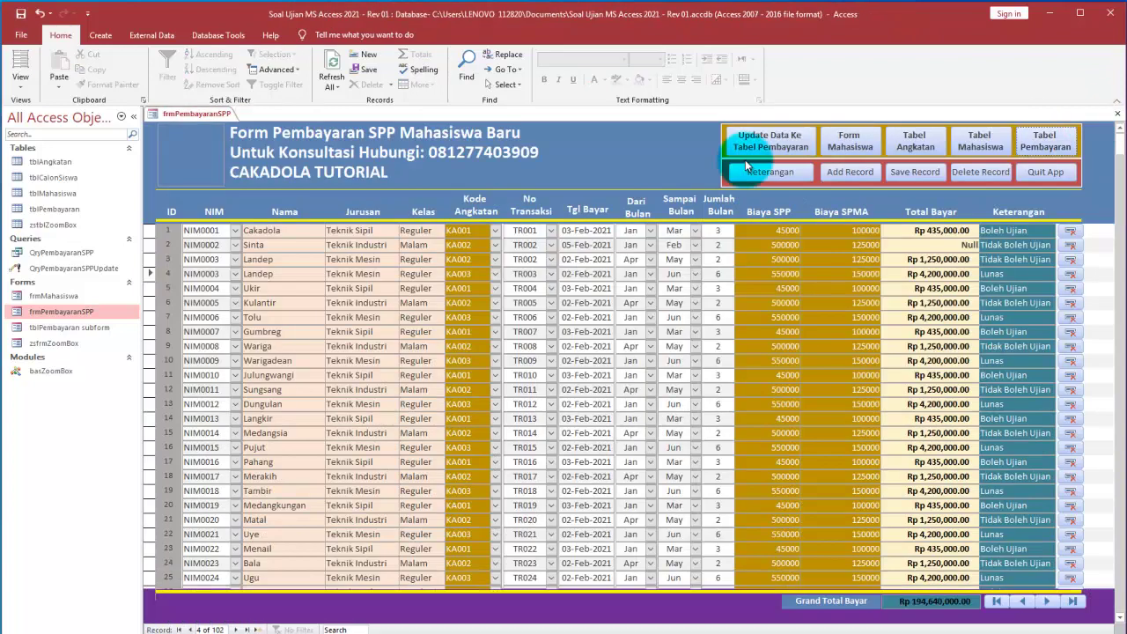
left_click(1118, 115)
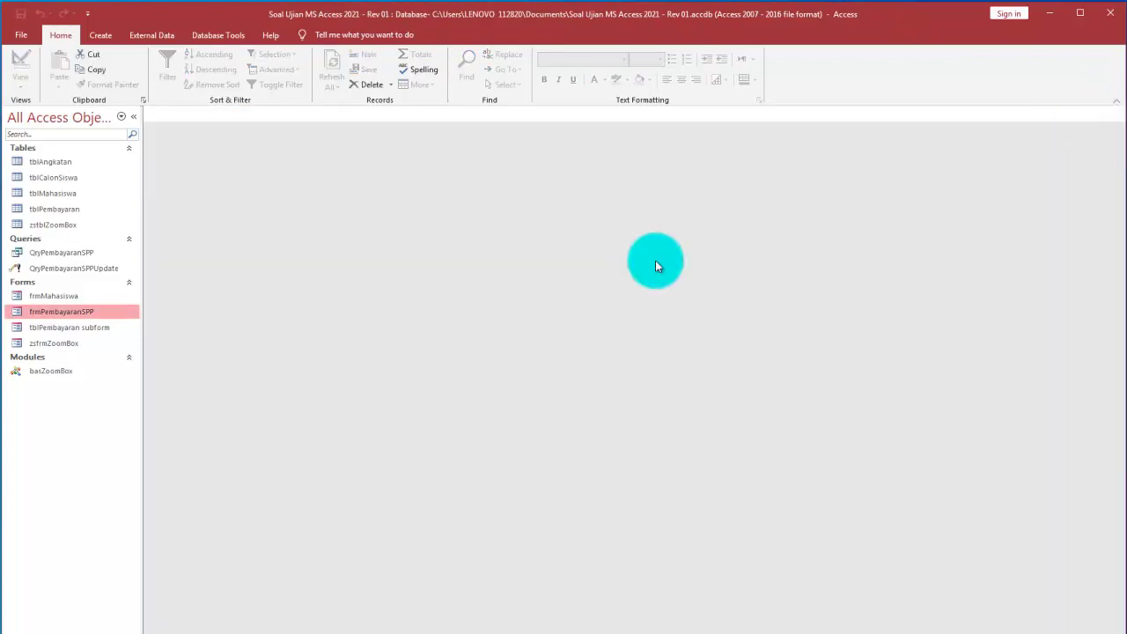
double_click(51, 208)
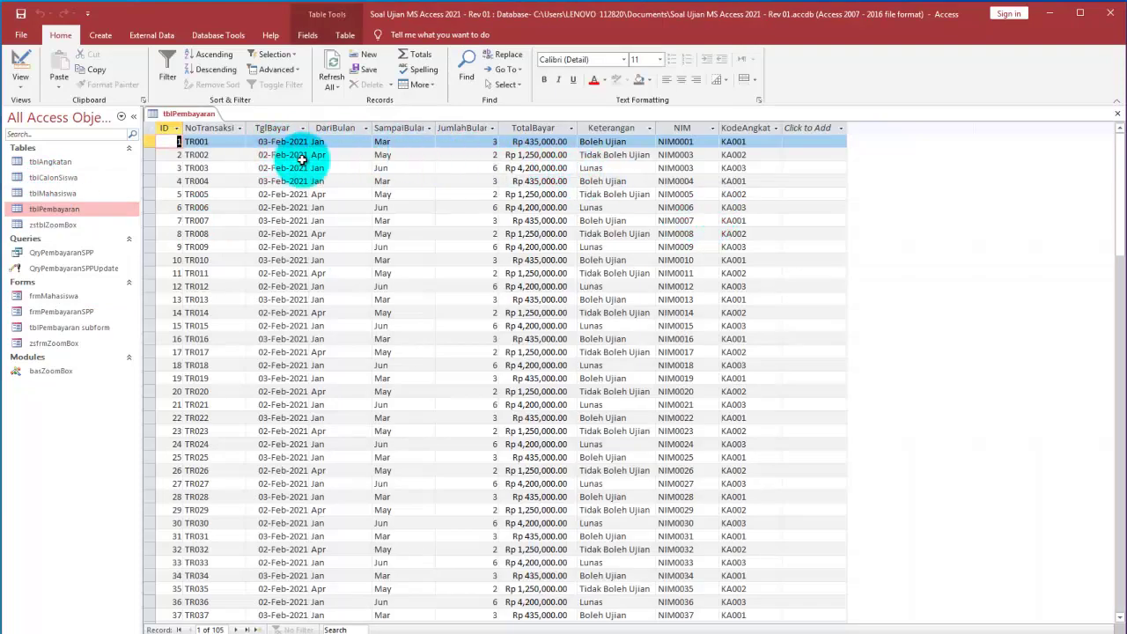
left_click(1117, 116)
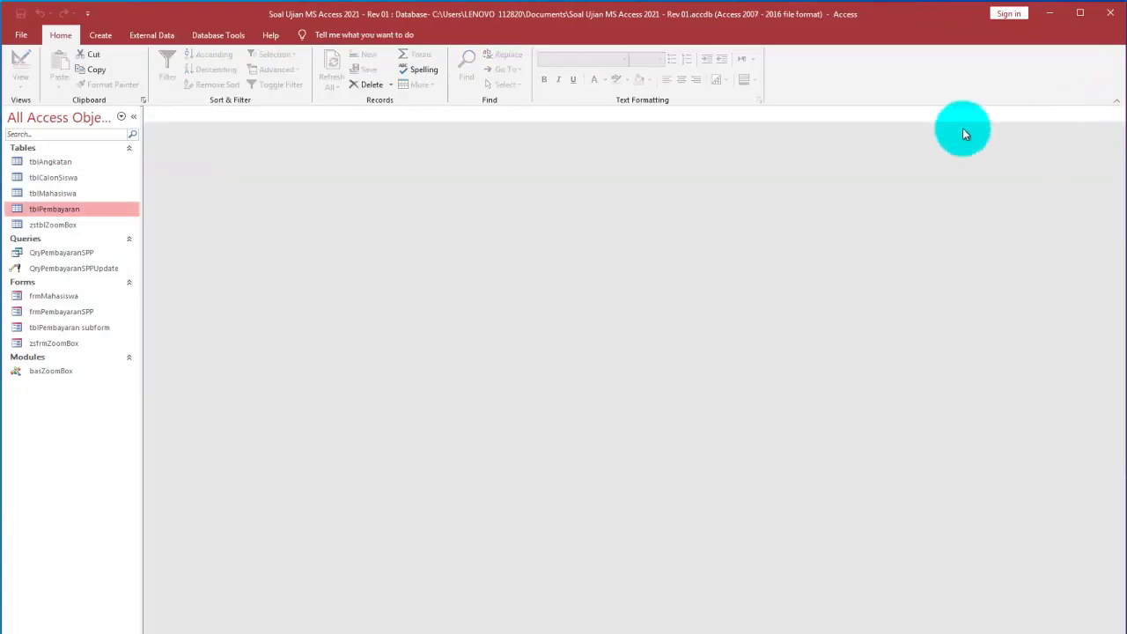
double_click(78, 317)
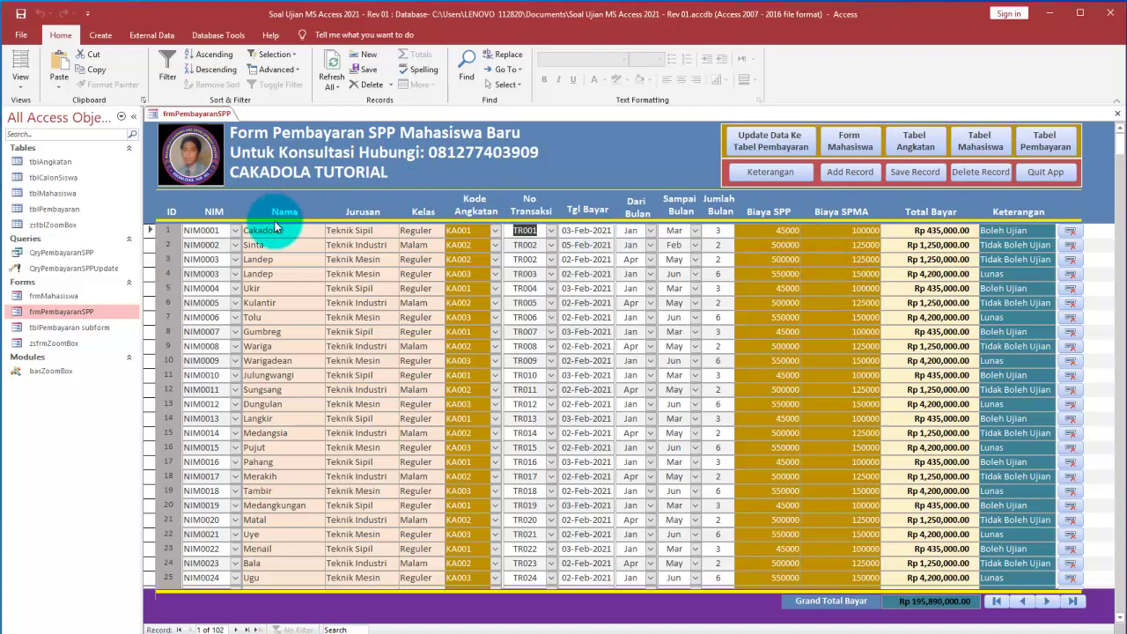
Try the third and fifth students' NIM in record 2, and set it back to the second student's NIM
left_click(236, 247)
left_click(233, 287)
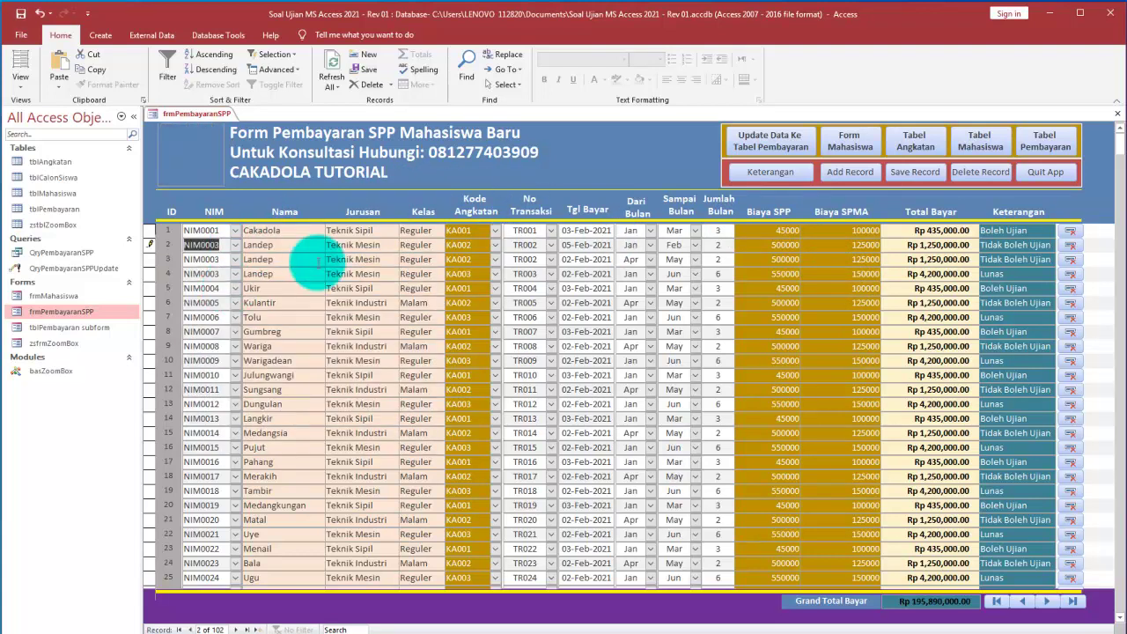
left_click(235, 245)
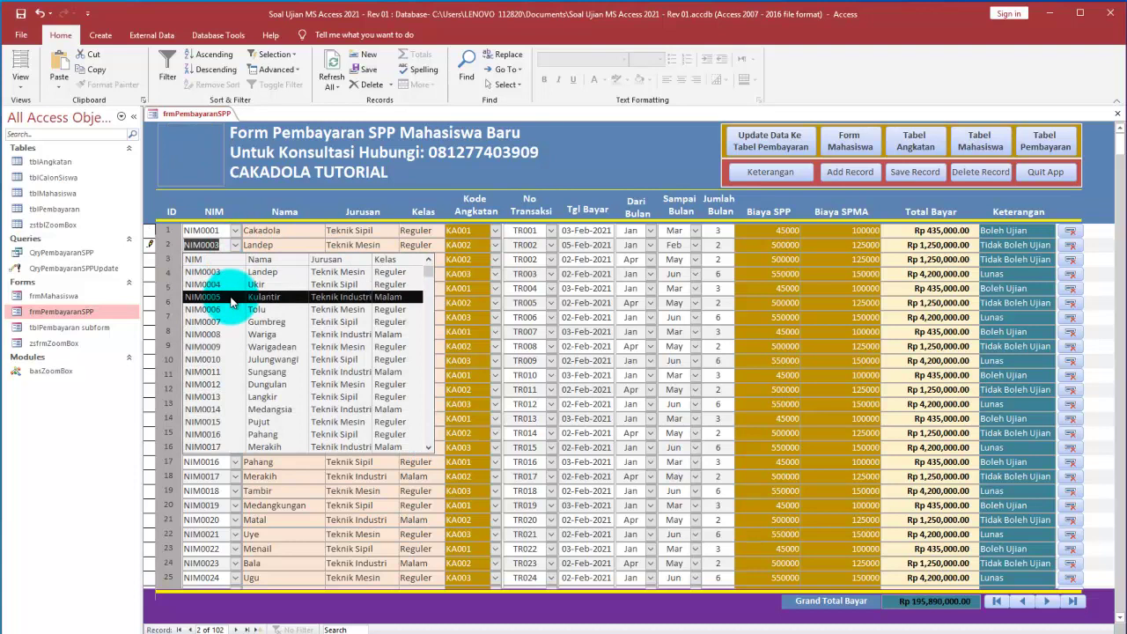
left_click(232, 313)
left_click(235, 245)
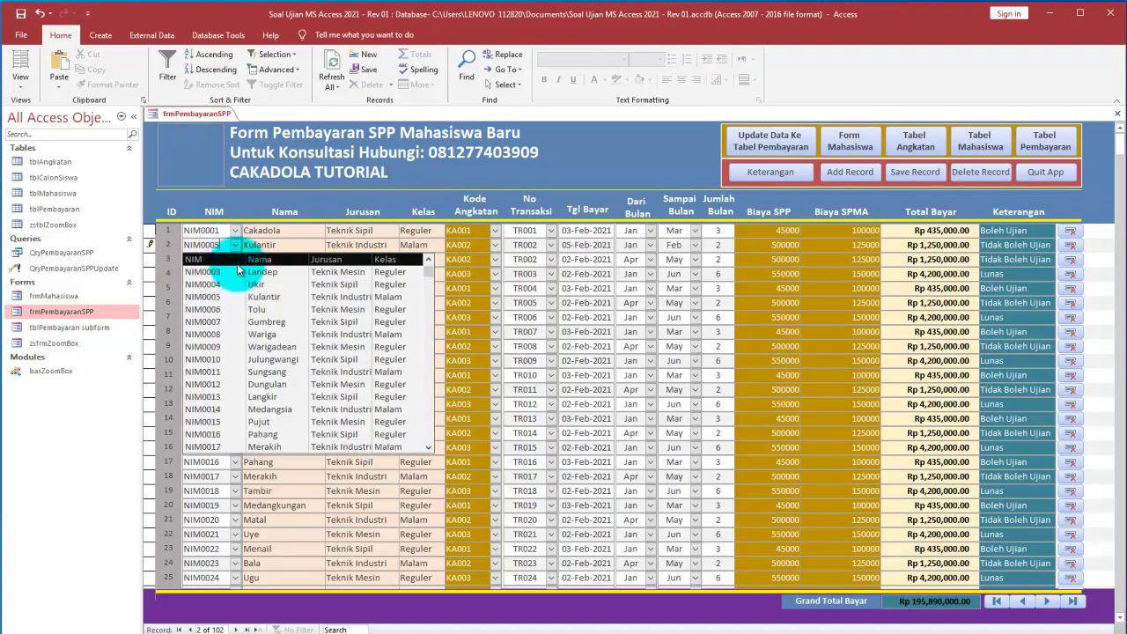
scroll(236, 275, "up", 1)
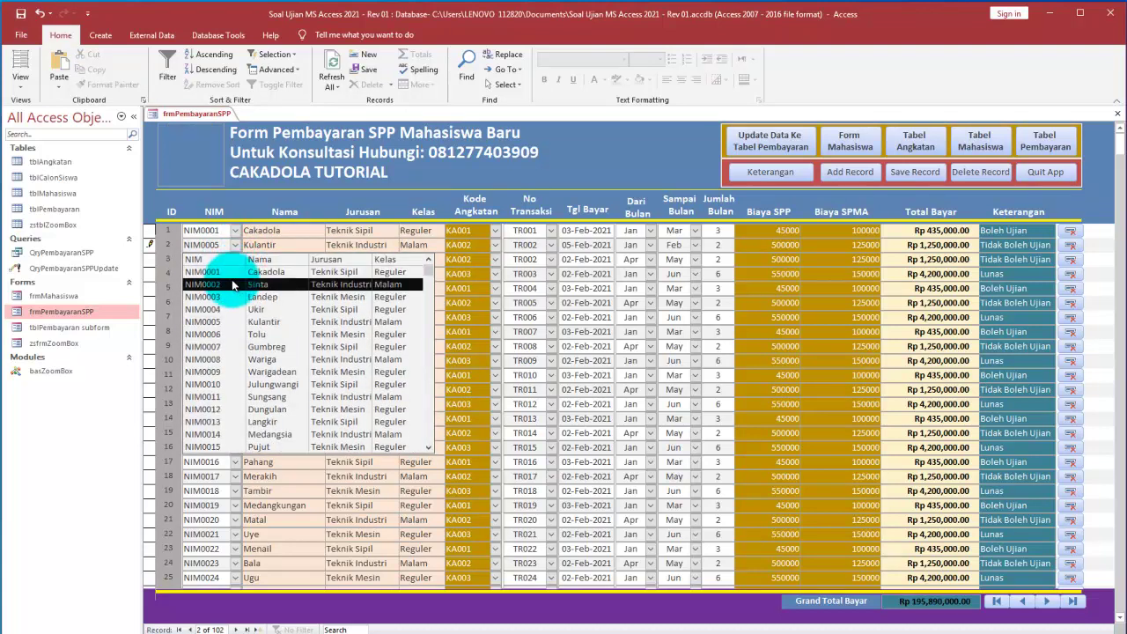
left_click(234, 285)
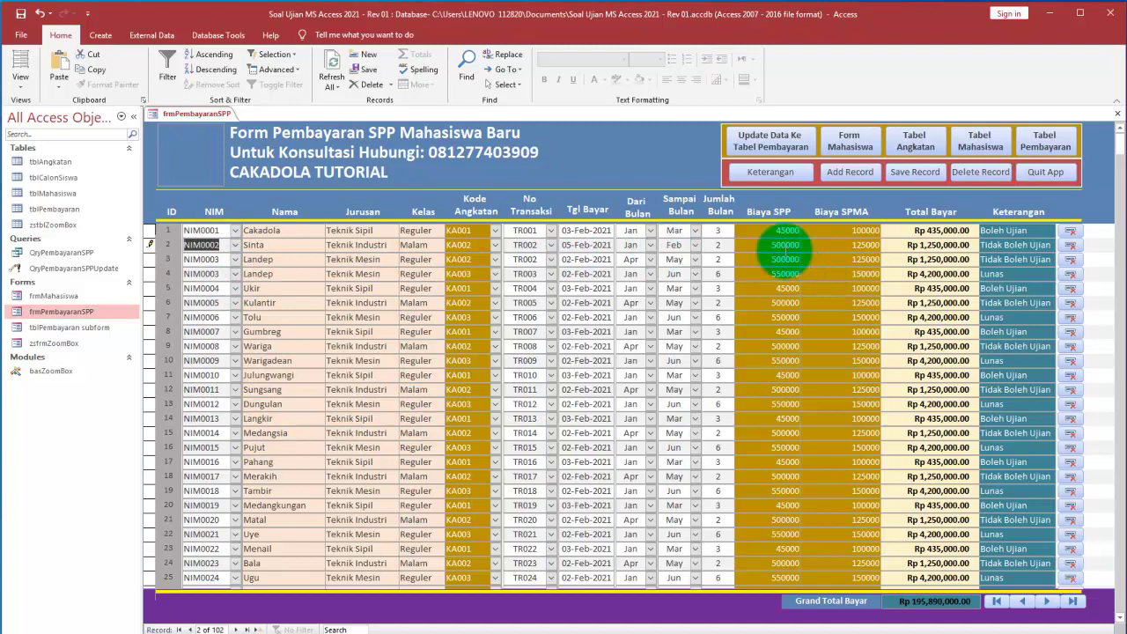
Open frmPembayaranSPP in design view and select the Nama text box's Control Source expression for copying
right_click(631, 168)
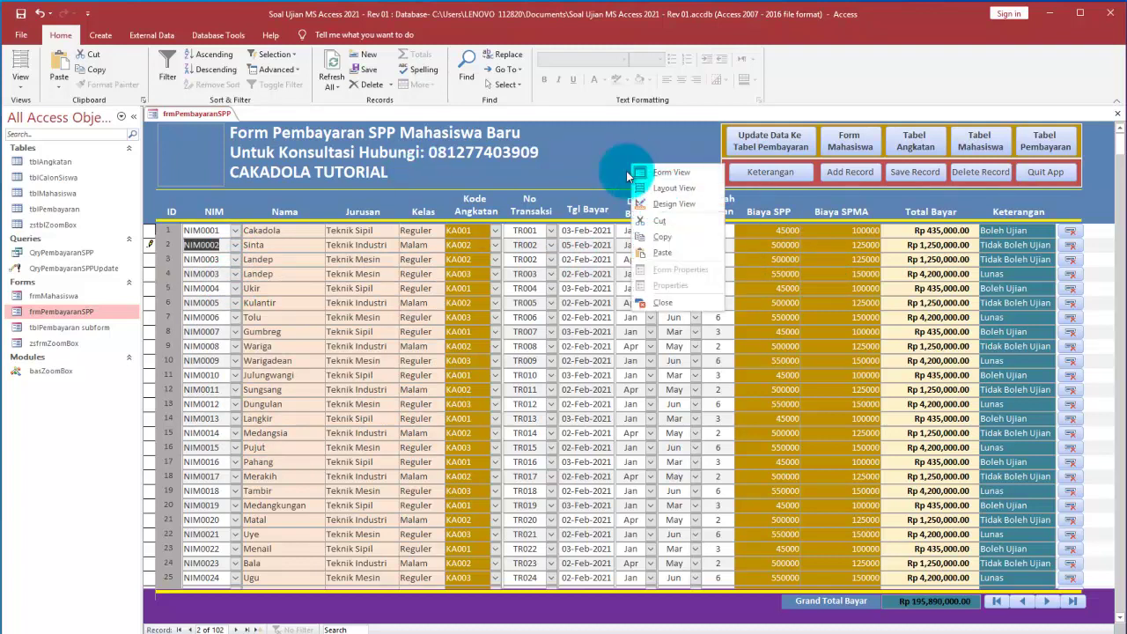
left_click(659, 205)
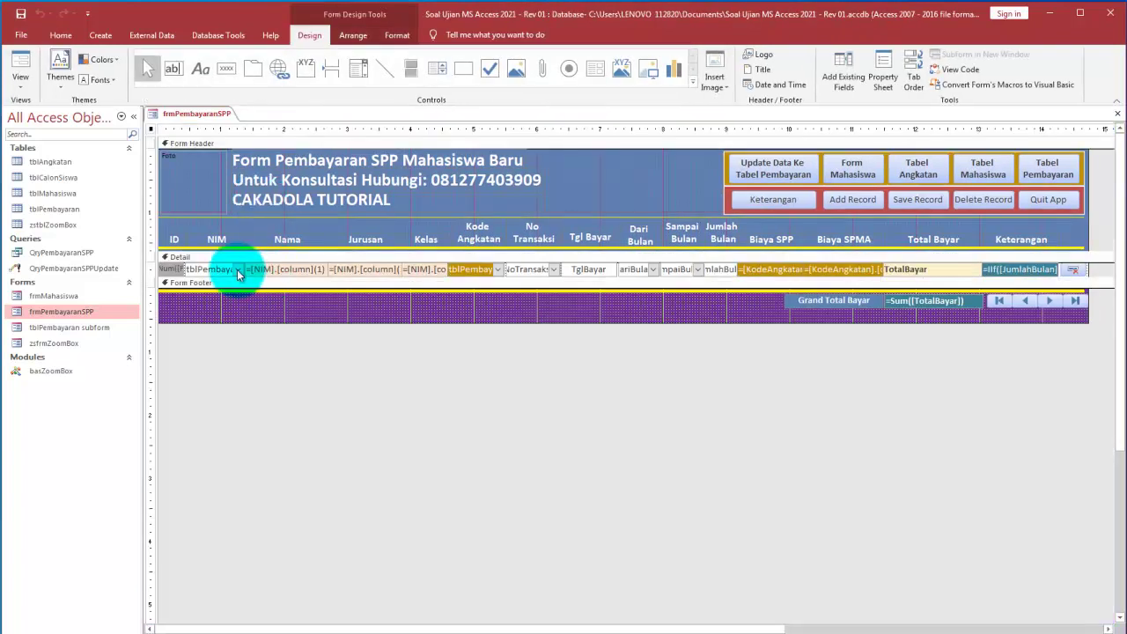
double_click(280, 277)
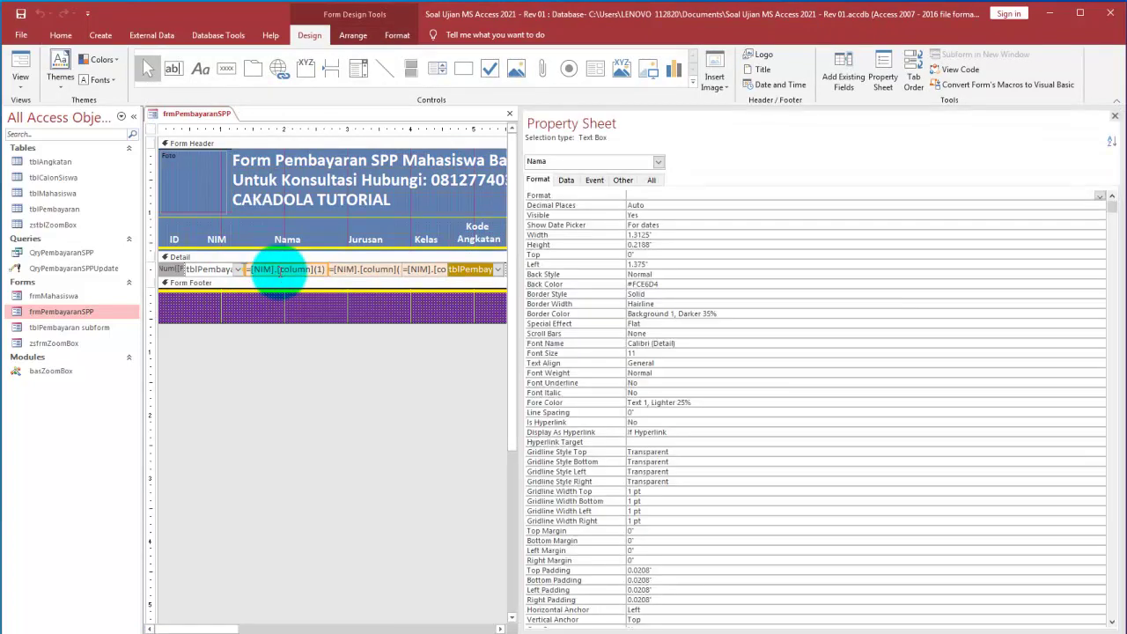
left_click(568, 181)
left_click_drag(700, 195, 674, 195)
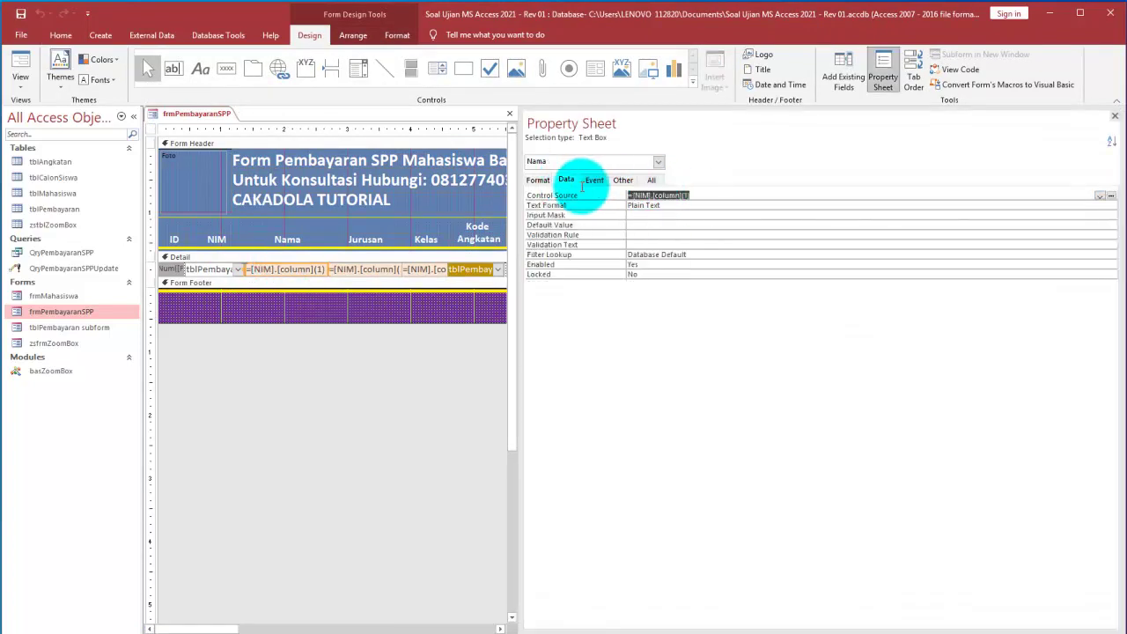
Switch to Notepad, replace the line above the TotalBayar formula with =[NIM].[column](1), add a blank line below it, and minimize Notepad
left_click(850, 633)
left_click_drag(639, 459, 49, 456)
key("Delete")
type("=[NIM].[column](1)")
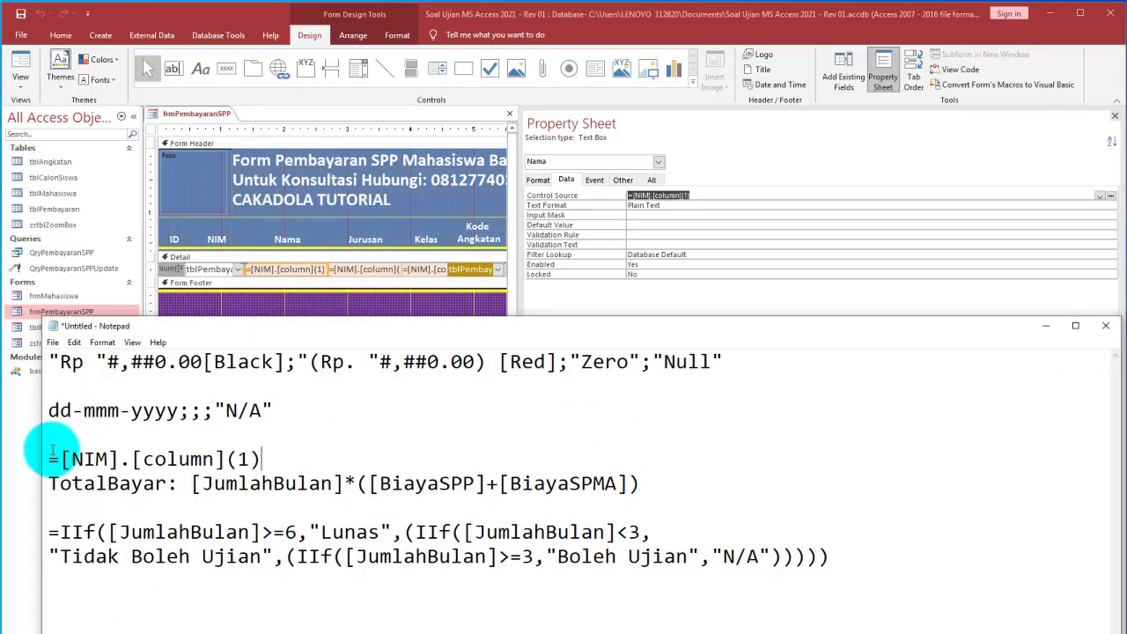
key("Return")
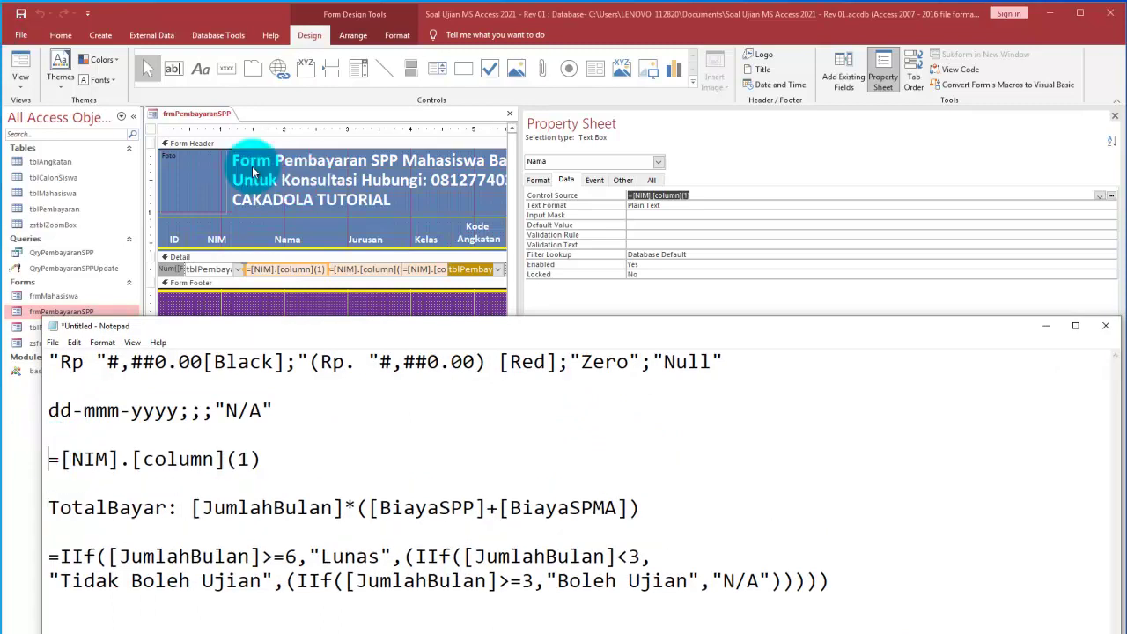
left_click_drag(233, 325, 280, 311)
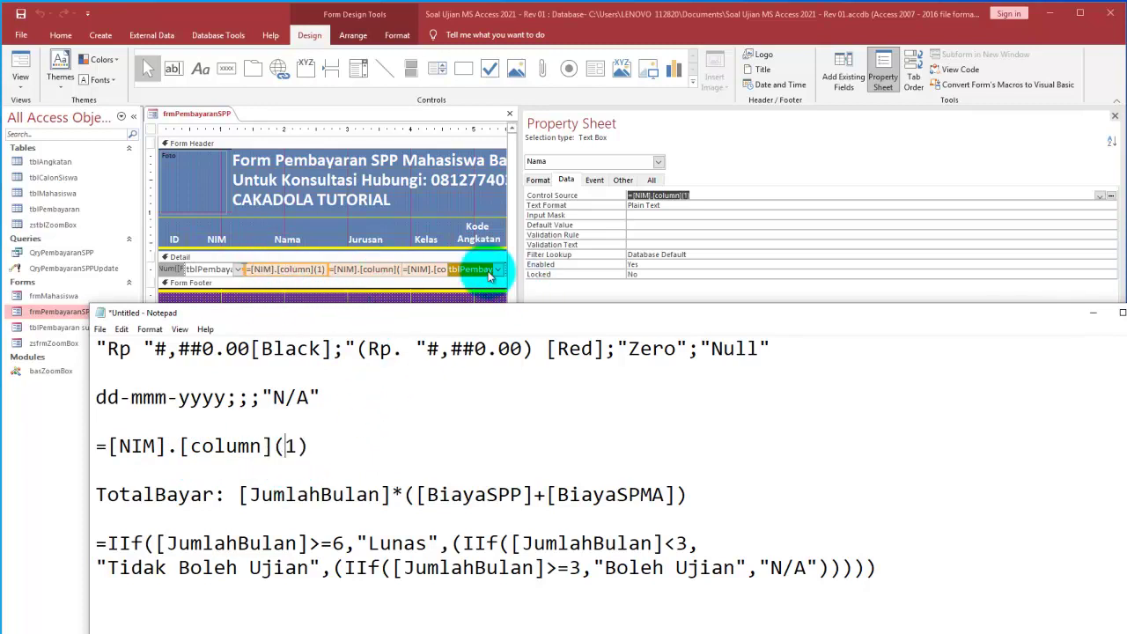
left_click_drag(310, 447, 32, 445)
left_click(1093, 313)
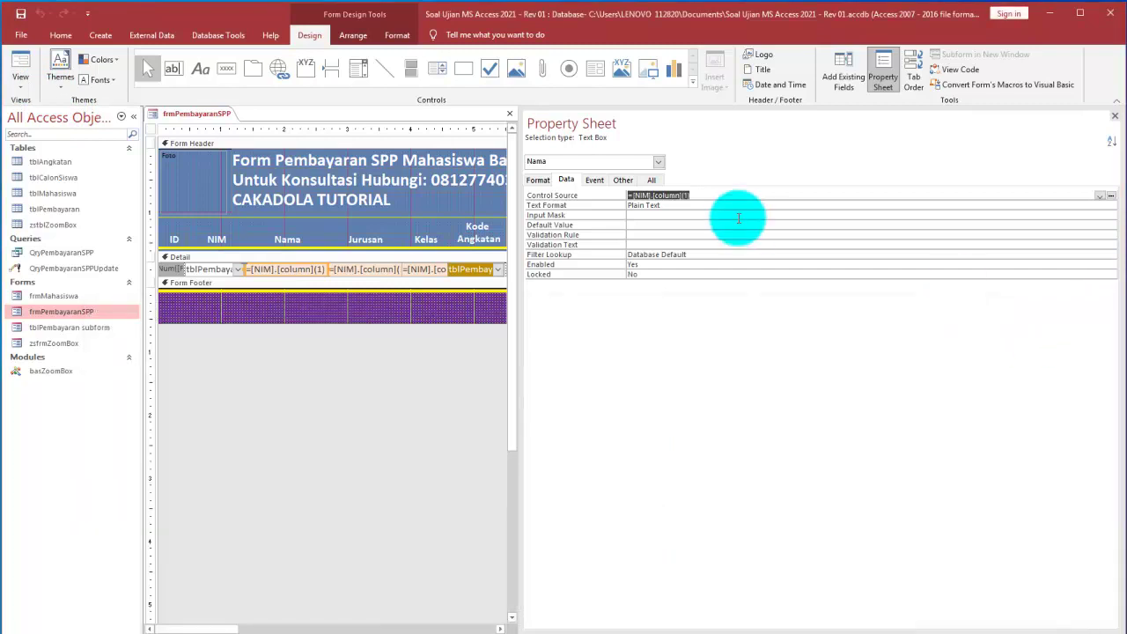
Return frmPembayaranSPP to form view and look through the NIM lookup list of record 1
left_click(20, 60)
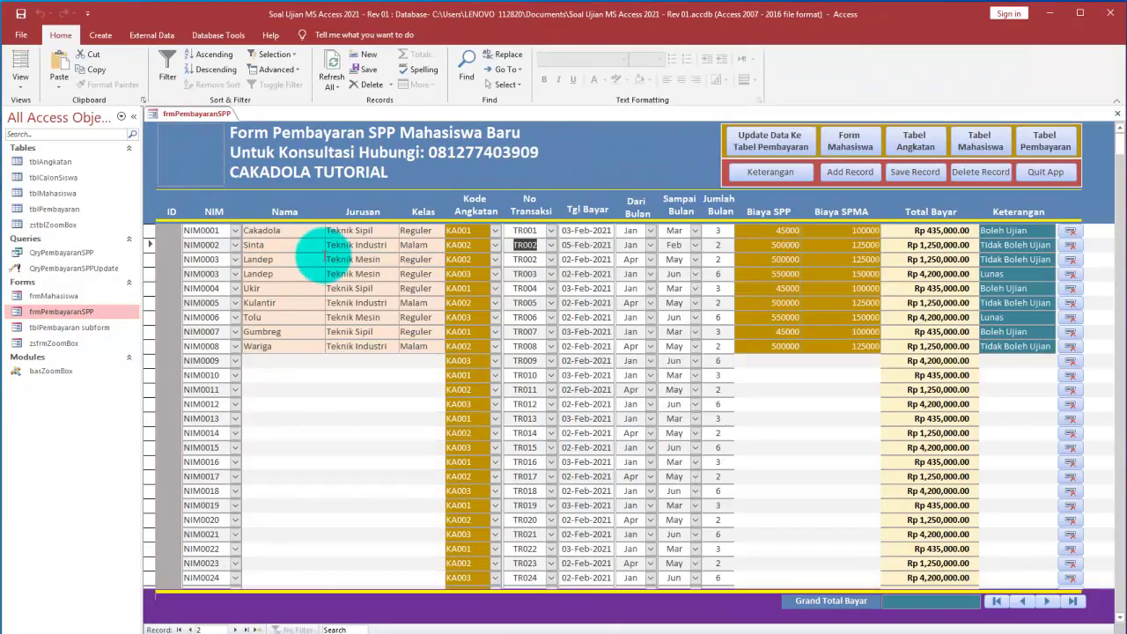
left_click(235, 231)
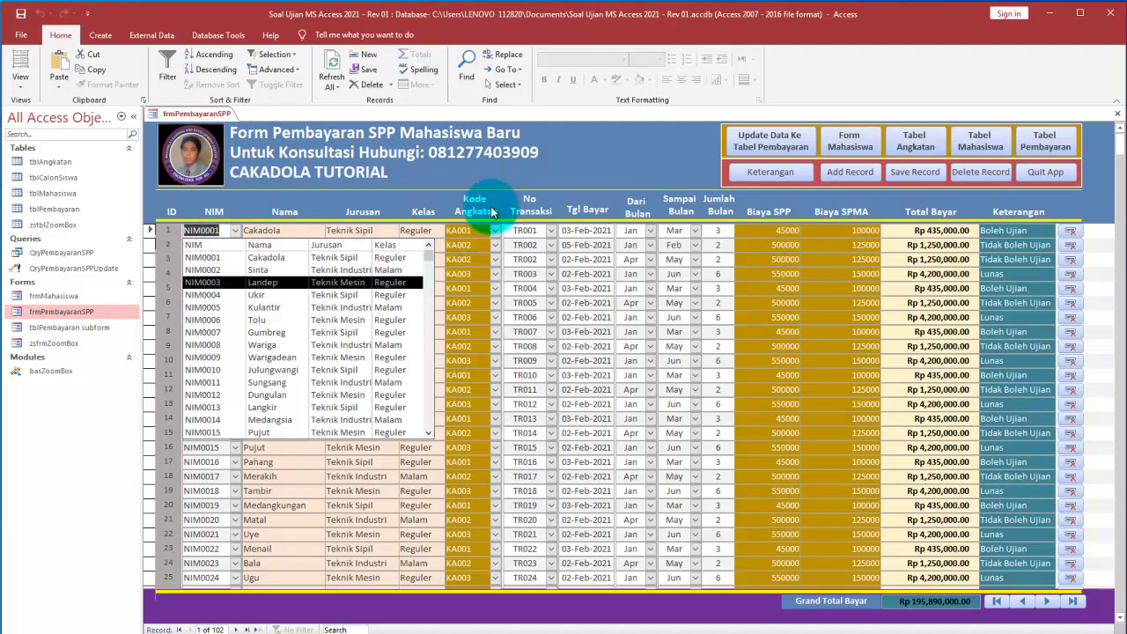
left_click(474, 228)
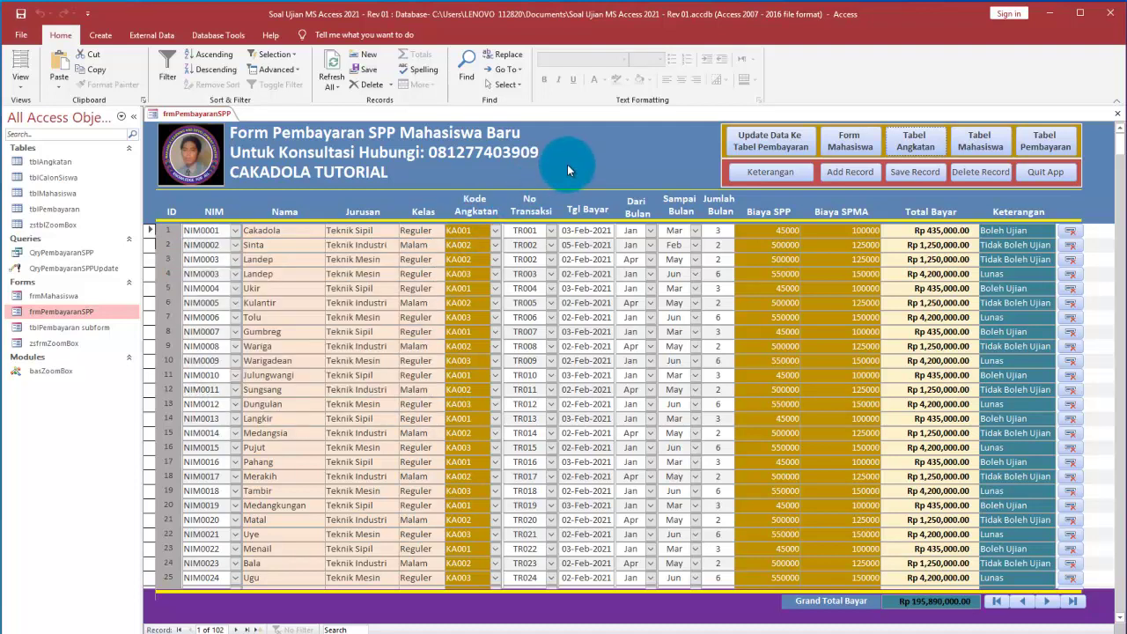
Try the second student's NIM in record 1, and set it back to the first student's NIM
left_click(236, 232)
left_click(227, 251)
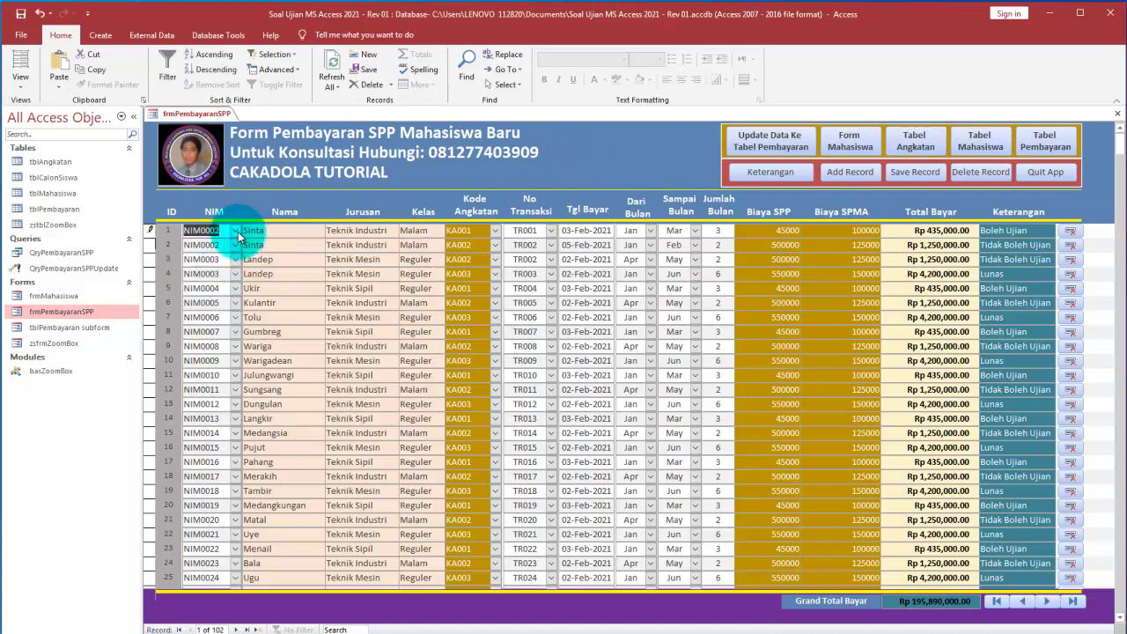
left_click(236, 232)
scroll(230, 257, "up", 1)
left_click(224, 257)
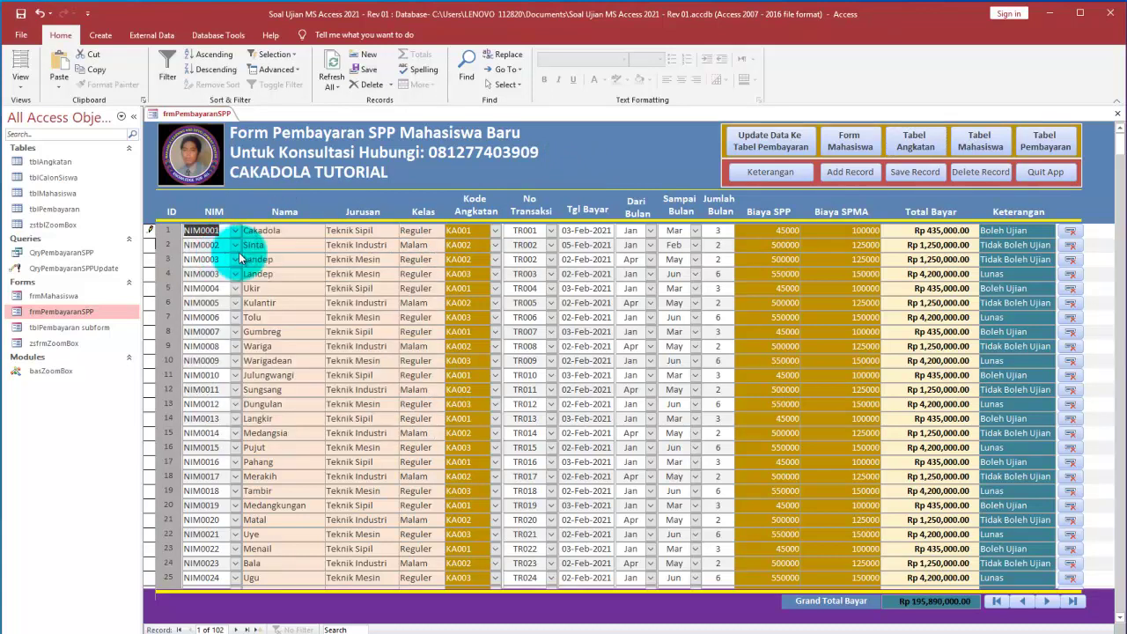
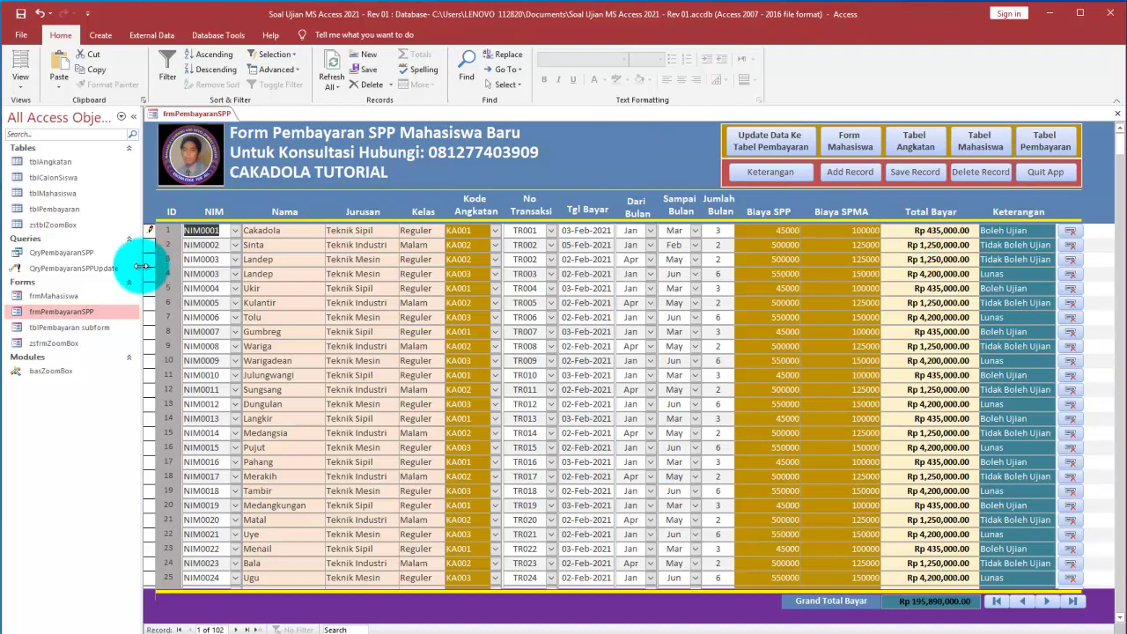
Open the frmMahasiswa pop-up for the student in record 1 from its NIM, and reposition the window
left_click(204, 245)
left_click(204, 230)
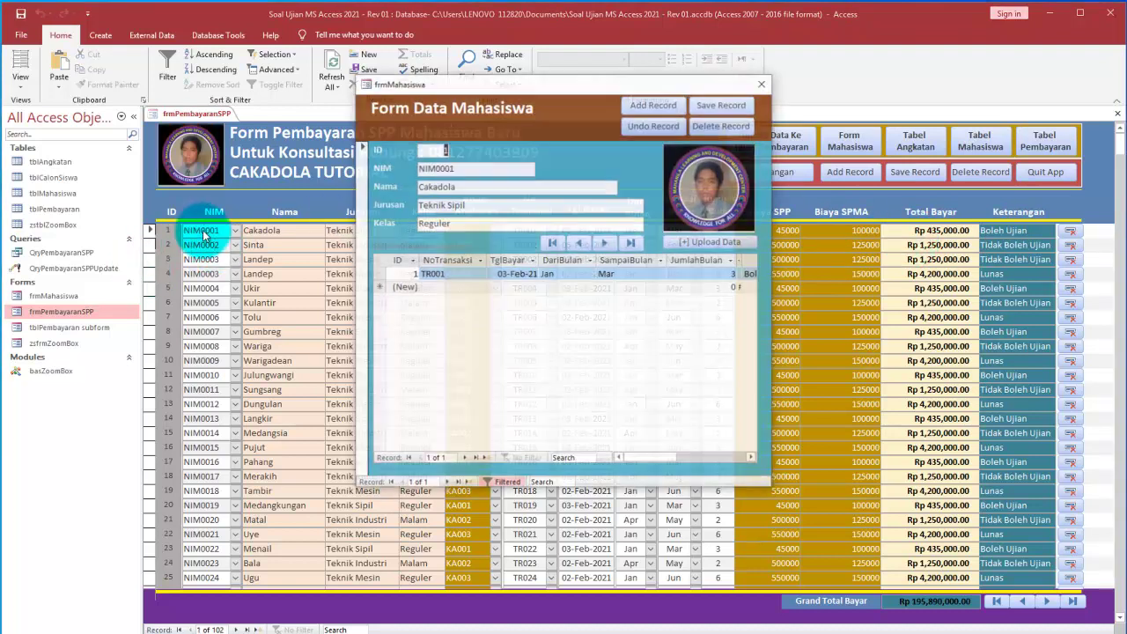
left_click_drag(735, 88, 724, 116)
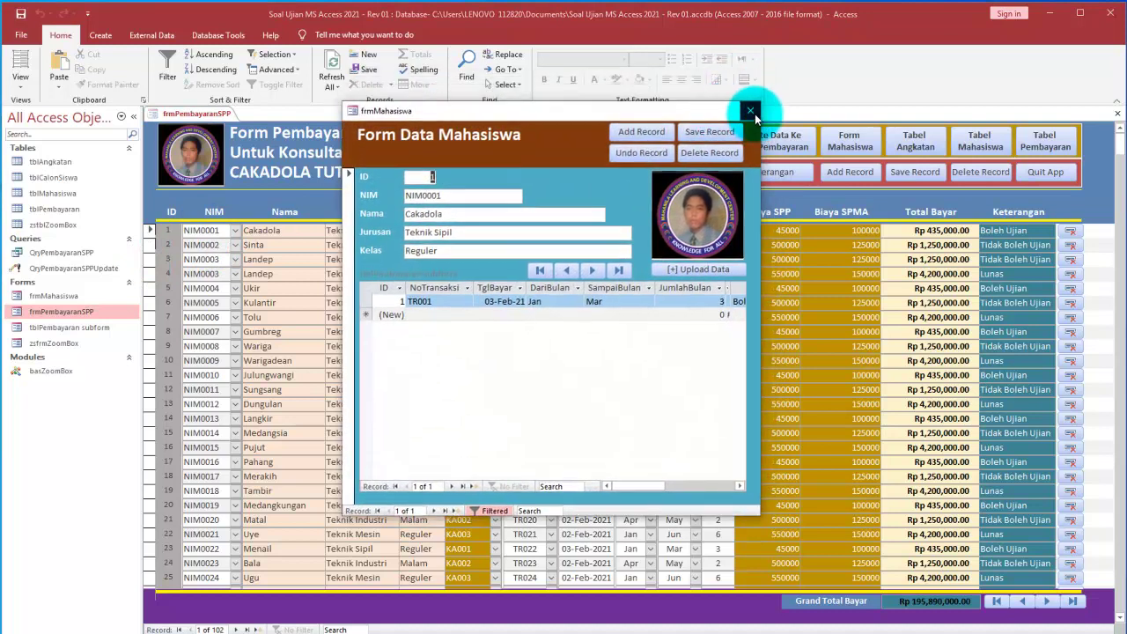
Open frmMahasiswa in design view and examine the form's Pop Up and Modal properties
right_click(570, 143)
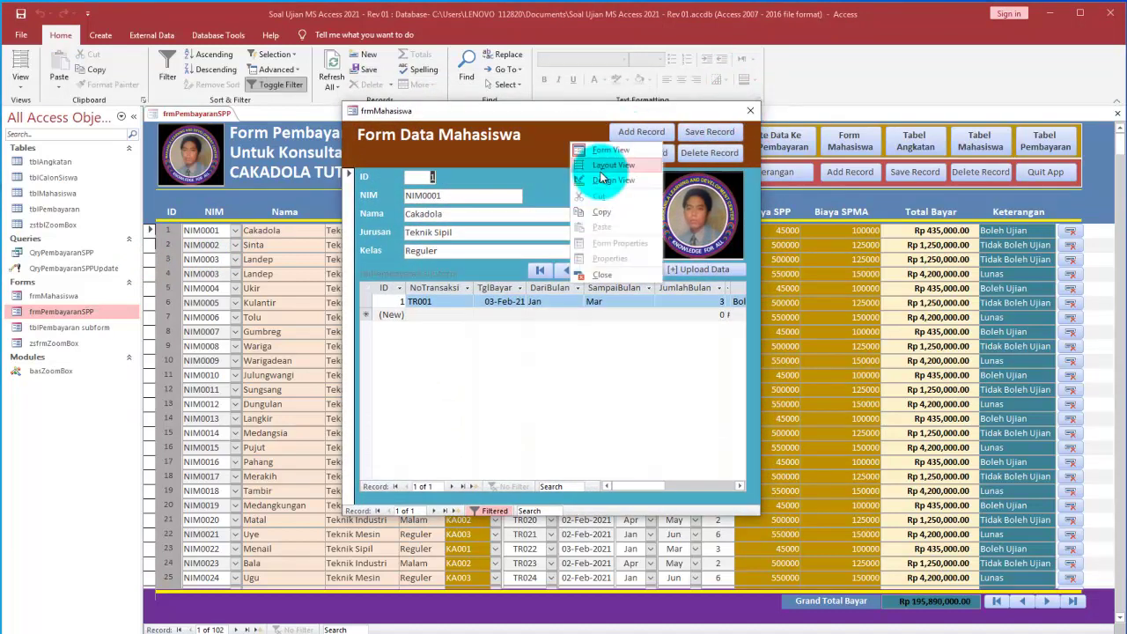
left_click(601, 181)
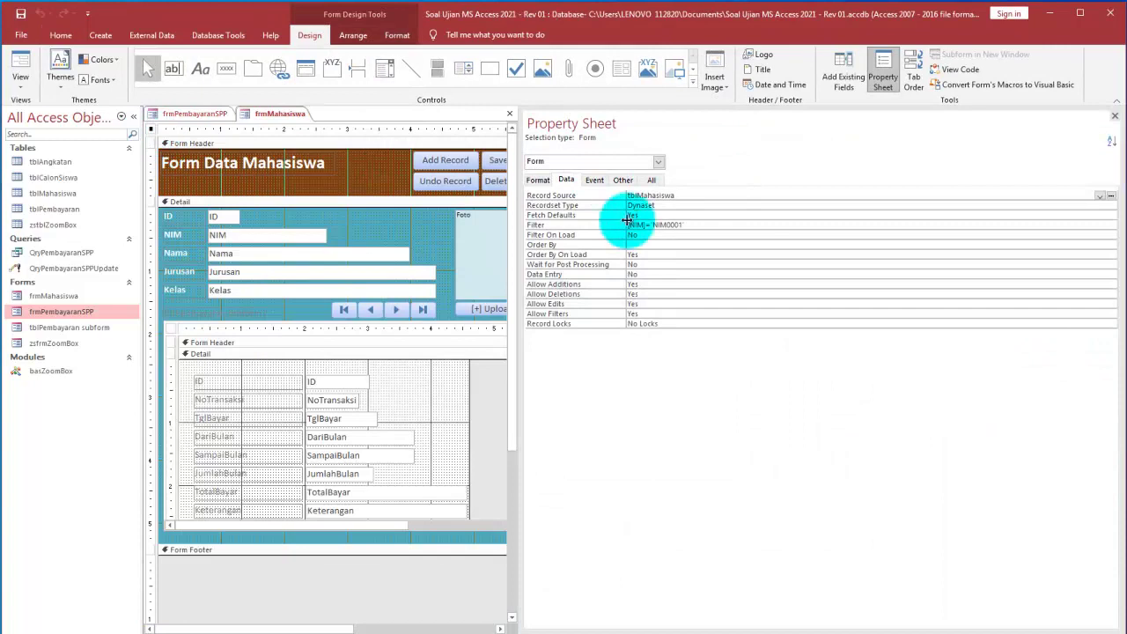
left_click(538, 179)
left_click(594, 180)
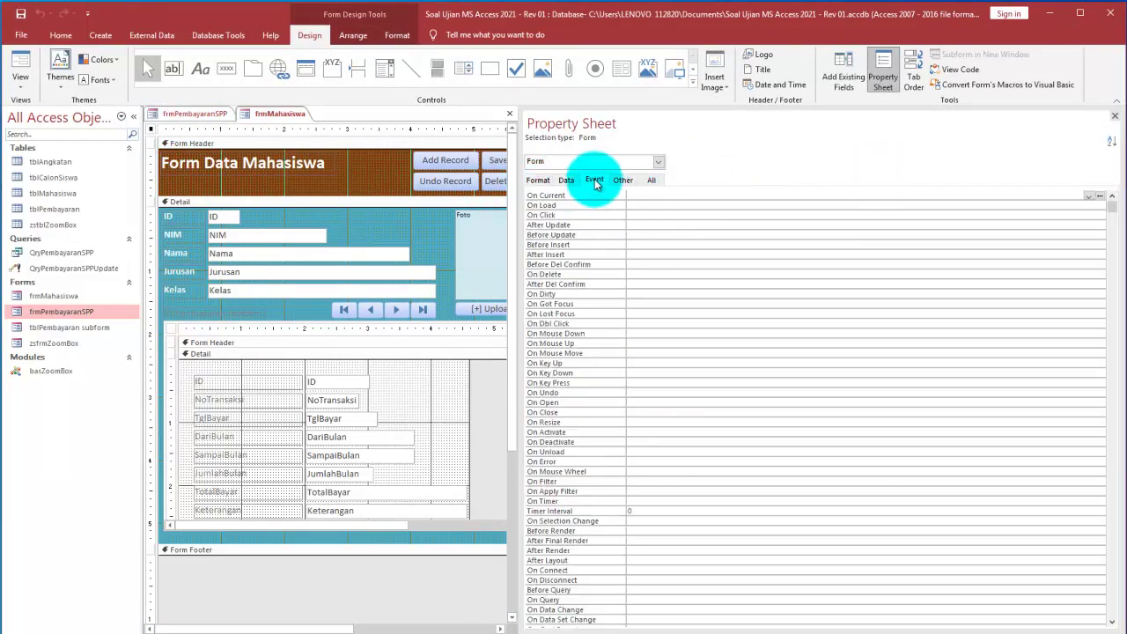
left_click(566, 180)
left_click(622, 179)
left_click(652, 180)
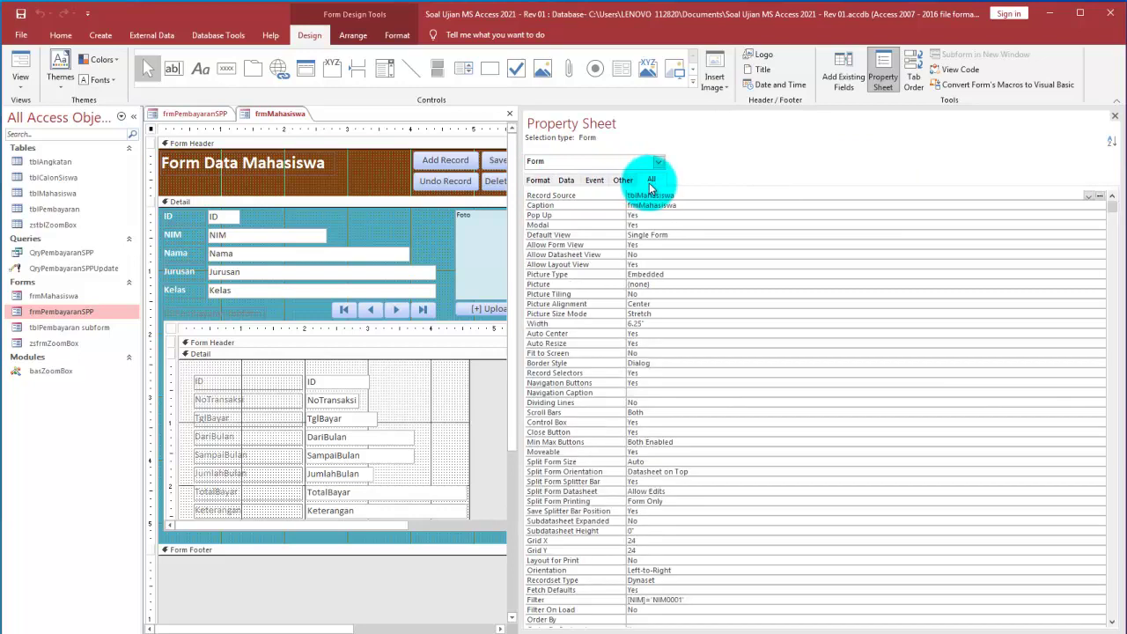
left_click(622, 180)
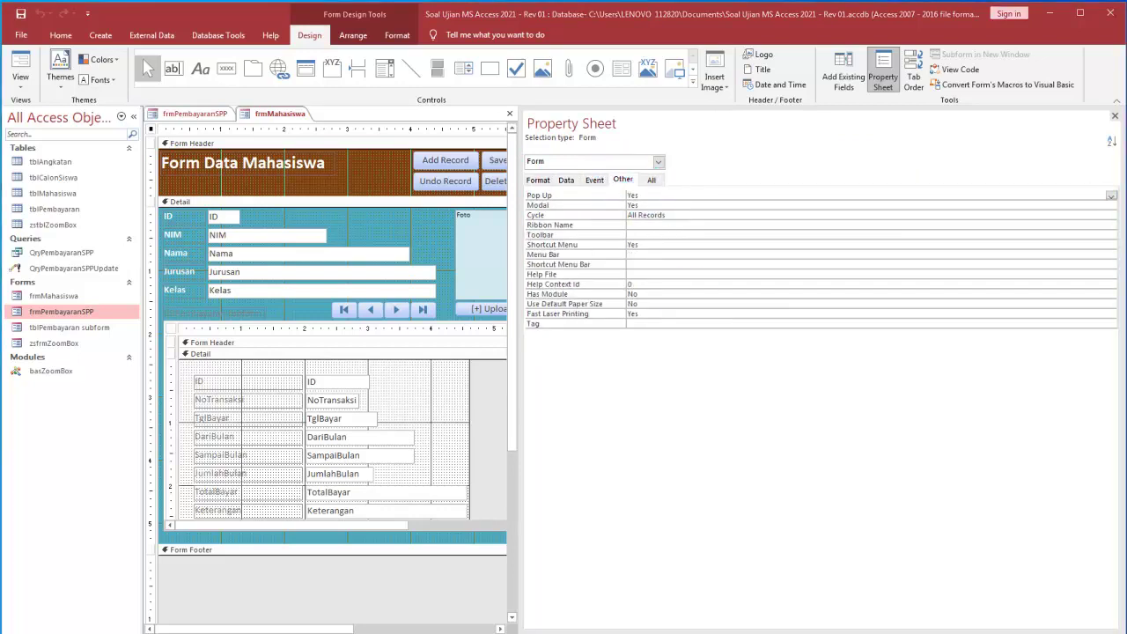
mouse_move(685, 190)
left_mouse_down()
mouse_move(701, 184)
mouse_move(727, 200)
mouse_move(678, 182)
mouse_move(701, 176)
left_mouse_up()
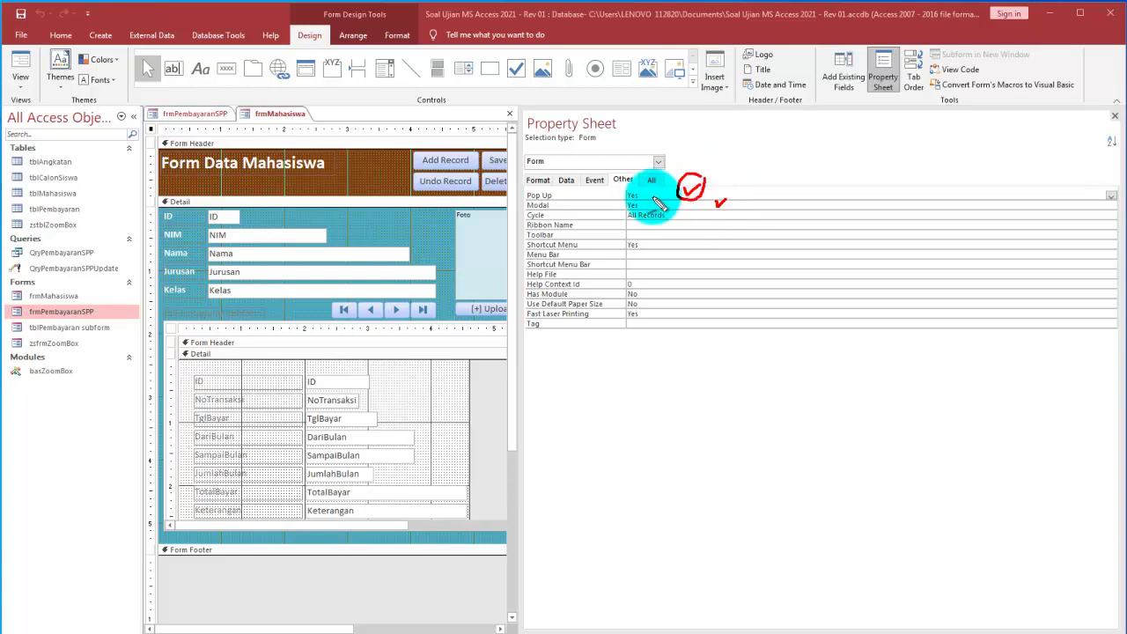
key("Escape")
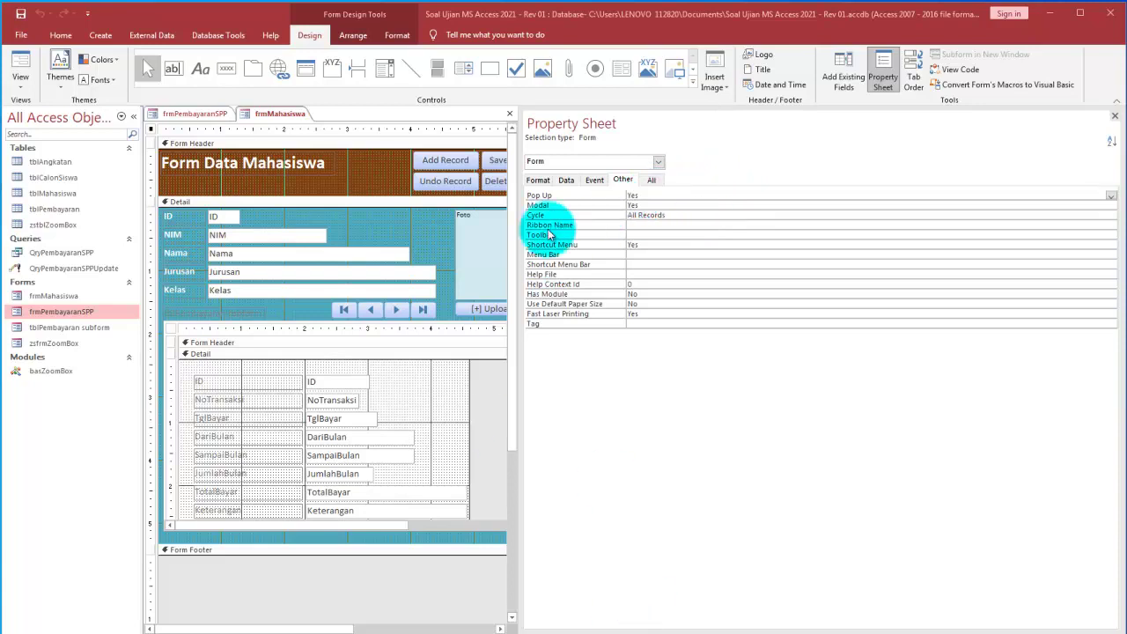
Examine the Auto Resize and Border Style format properties of frmMahasiswa
left_click(538, 180)
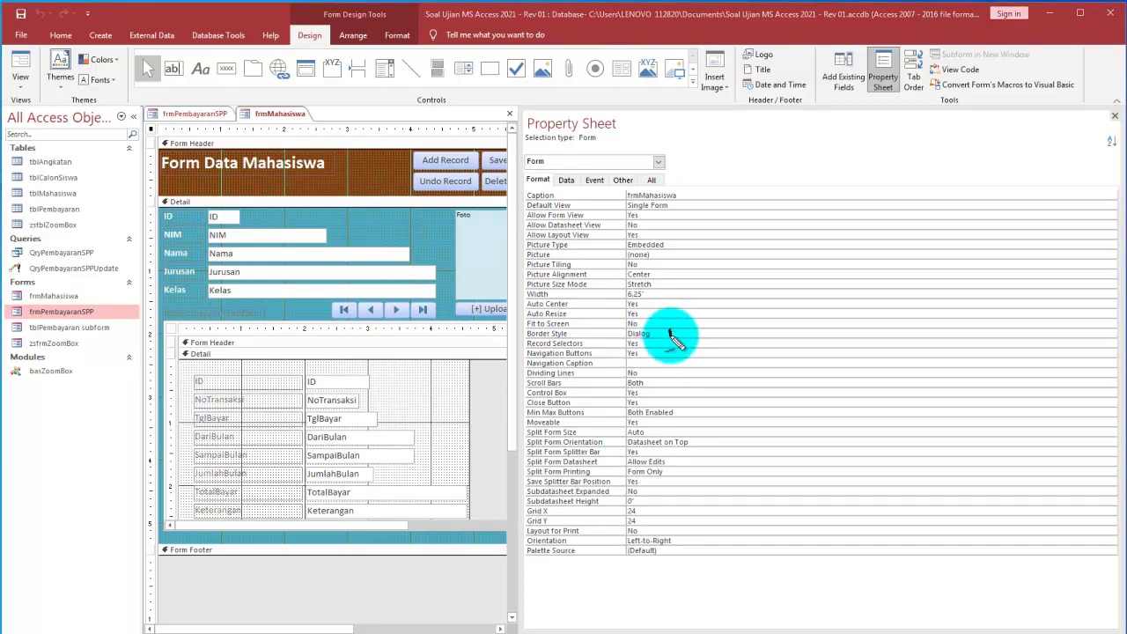
left_click_drag(667, 329, 707, 322)
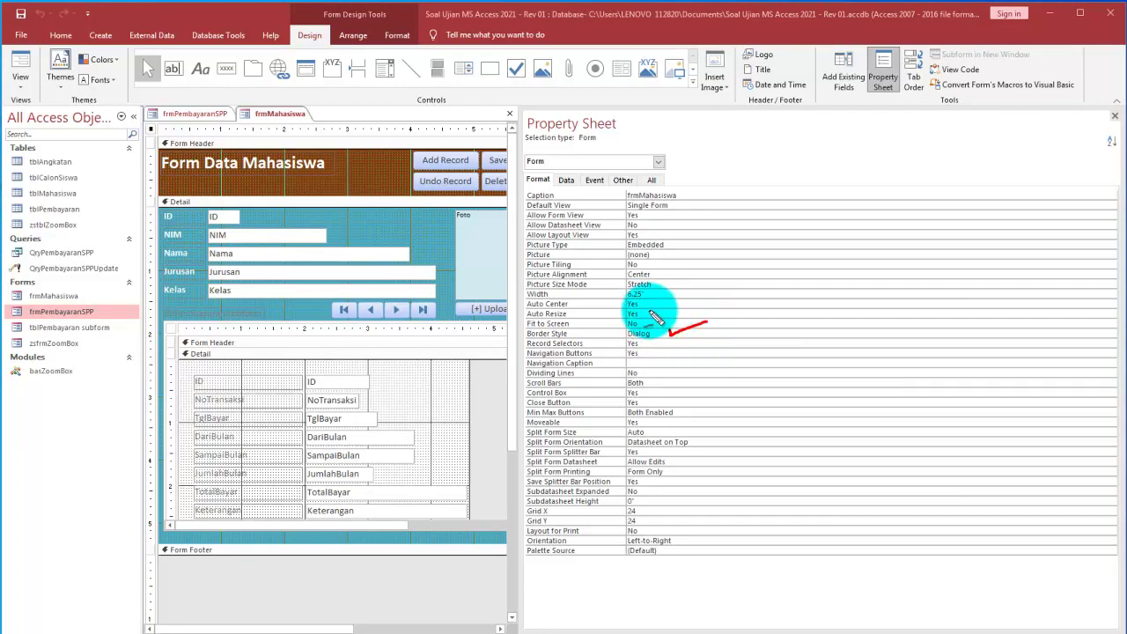
left_click_drag(648, 312, 695, 302)
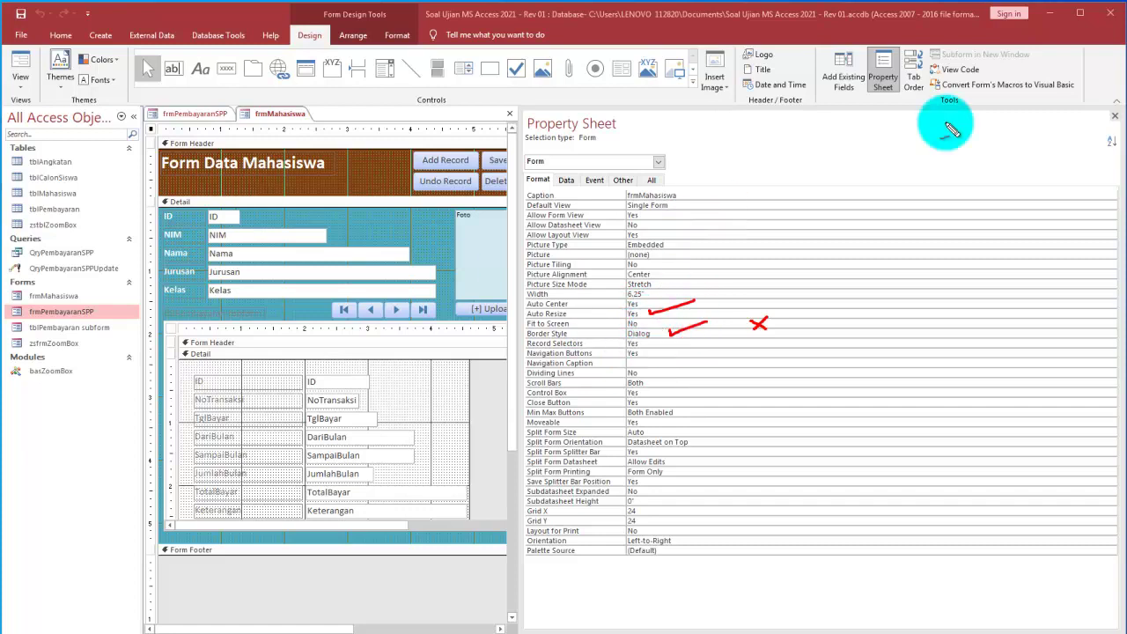
key("Escape")
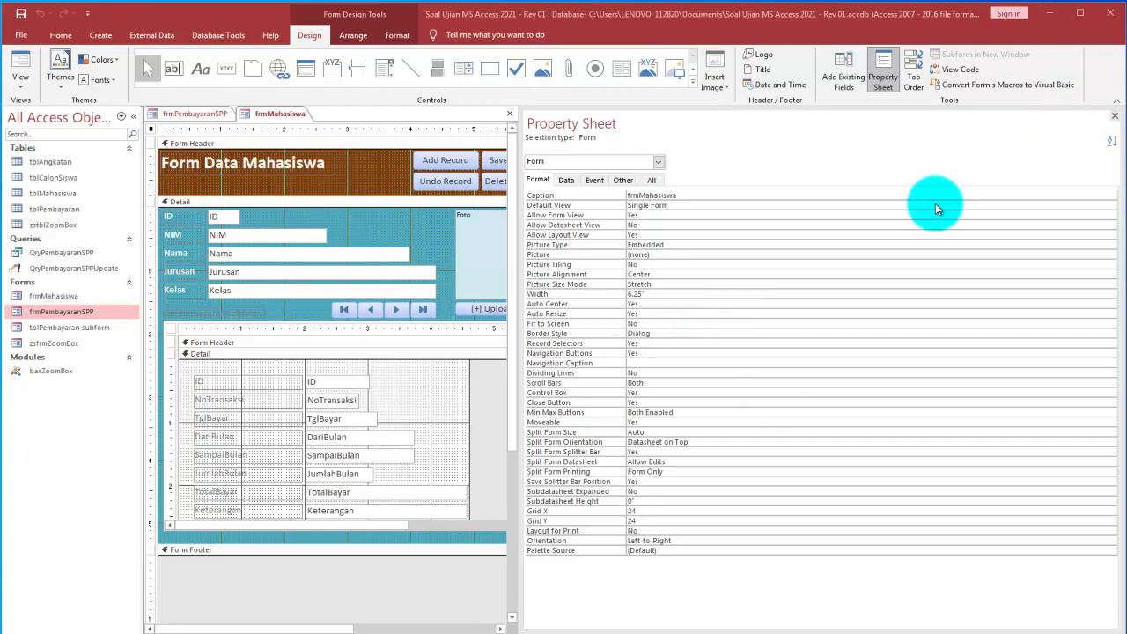
Close the property sheet, return frmMahasiswa to form view, and reposition its pop-up window over frmPembayaranSPP
left_click(1115, 120)
left_click(21, 65)
left_click_drag(382, 142, 615, 168)
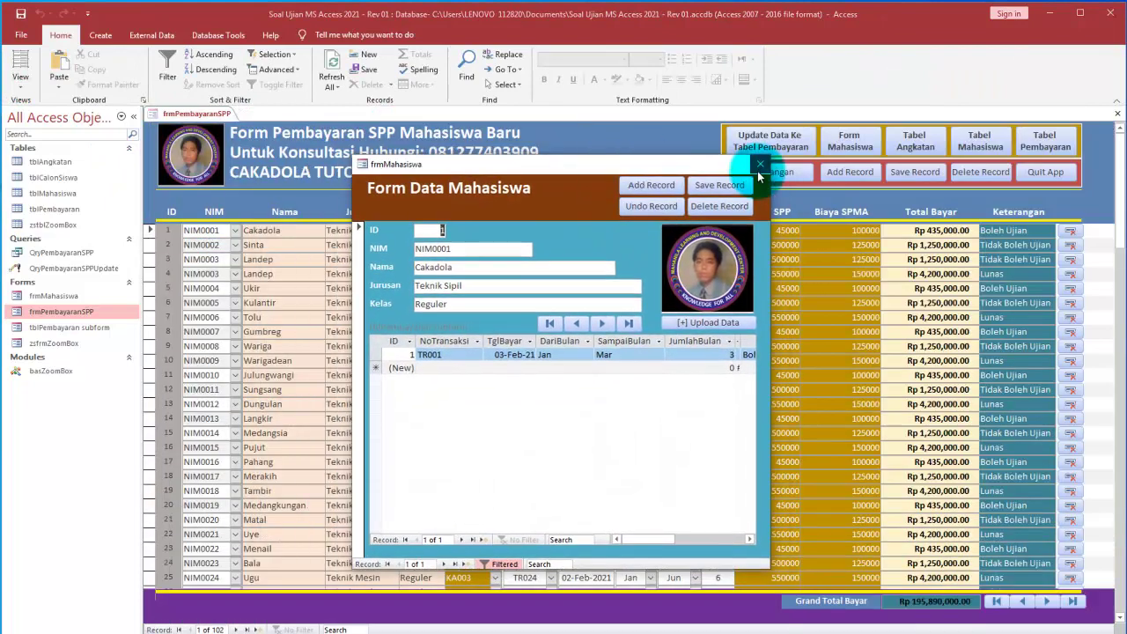
Step forward and back through the filtered frmMahasiswa records with the form's own navigation controls, and close the pop-up
left_click(599, 323)
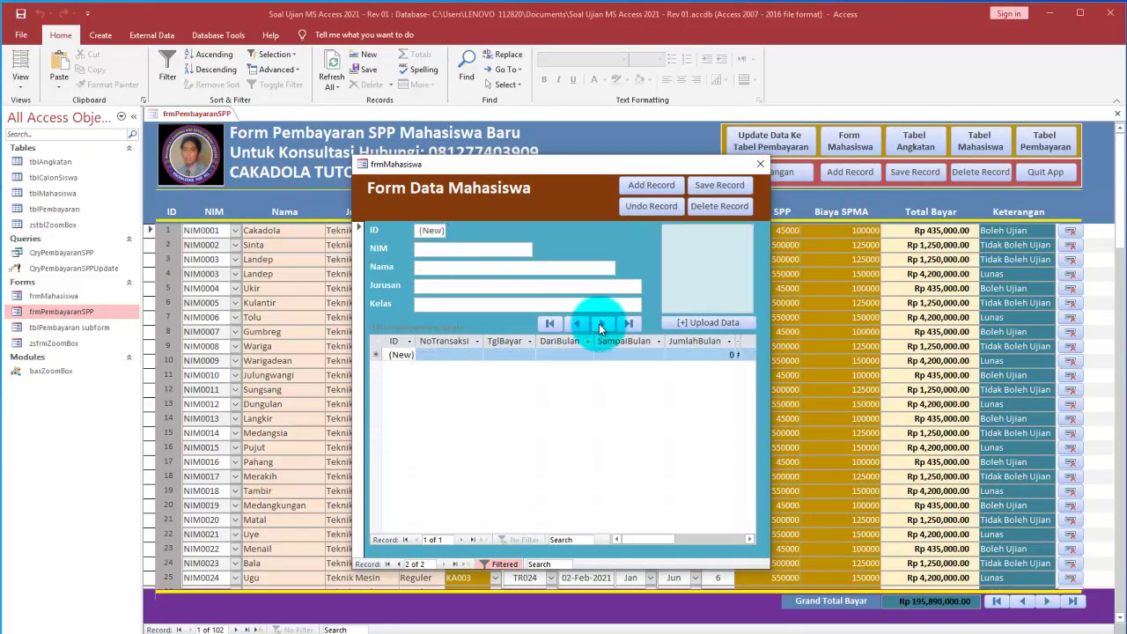
left_click(575, 326)
double_click(601, 325)
left_click(563, 255)
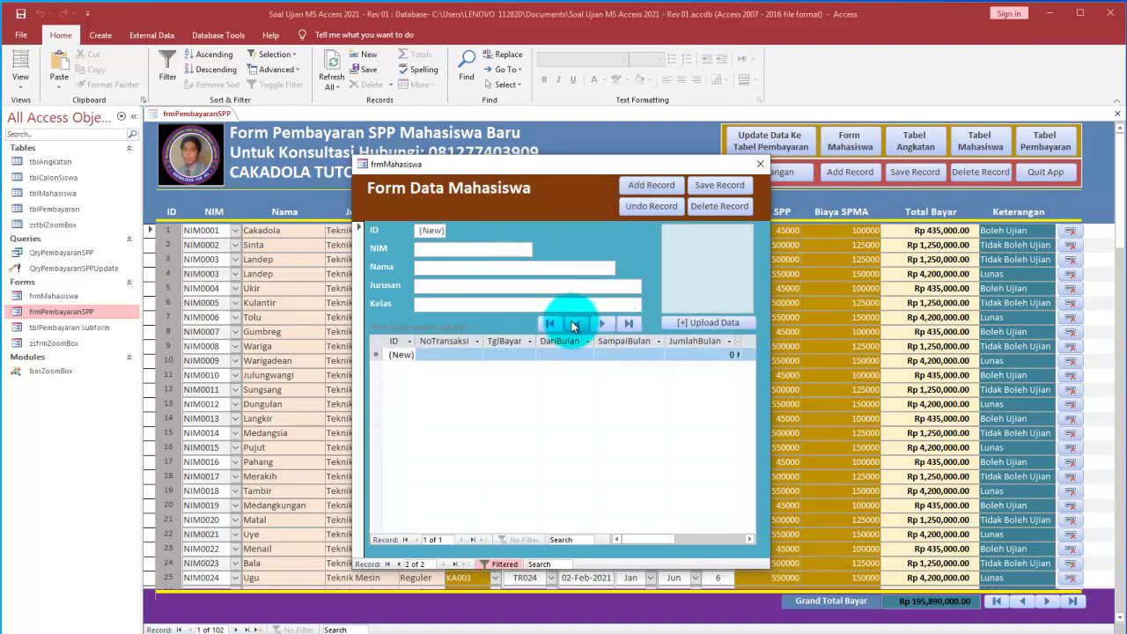
left_click(575, 325)
left_click(574, 324)
left_click(566, 266)
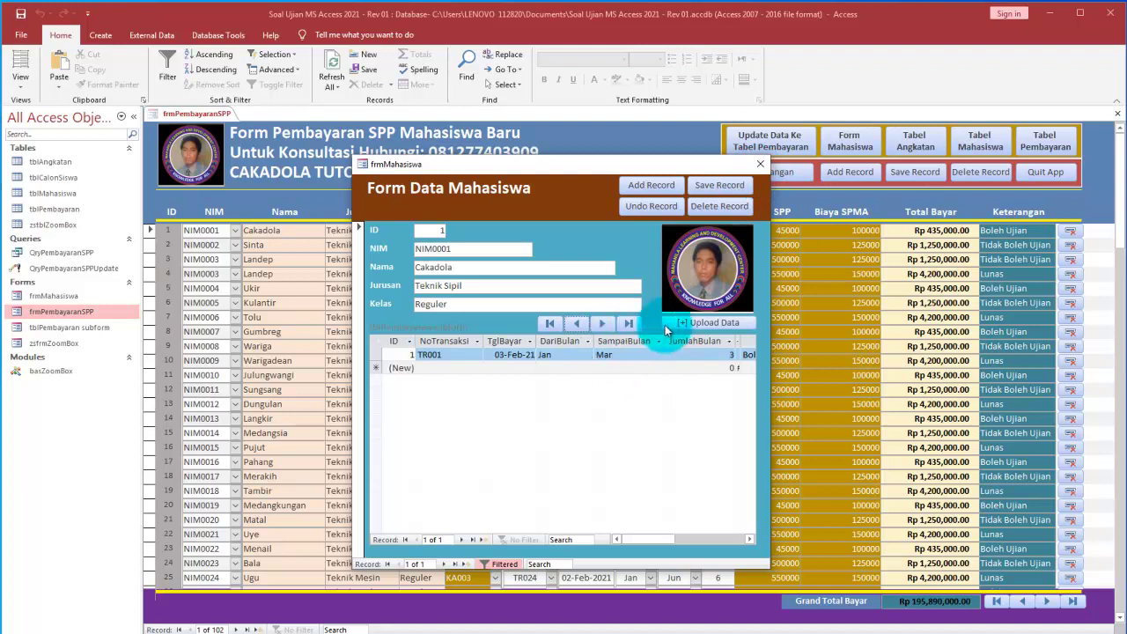
left_click_drag(661, 173, 537, 180)
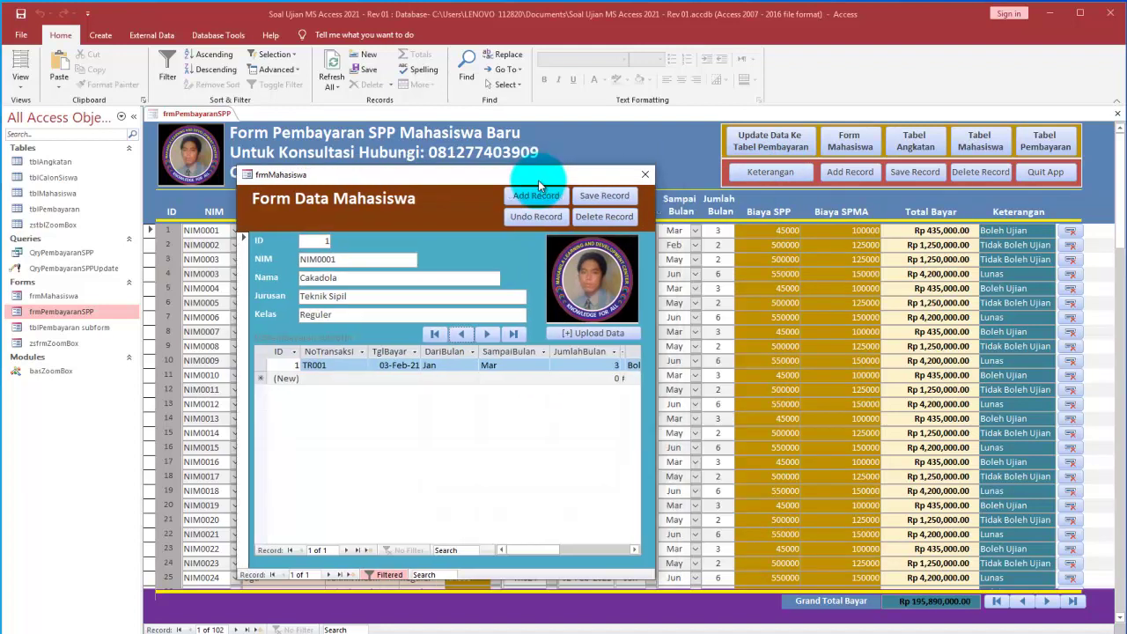
left_click(646, 174)
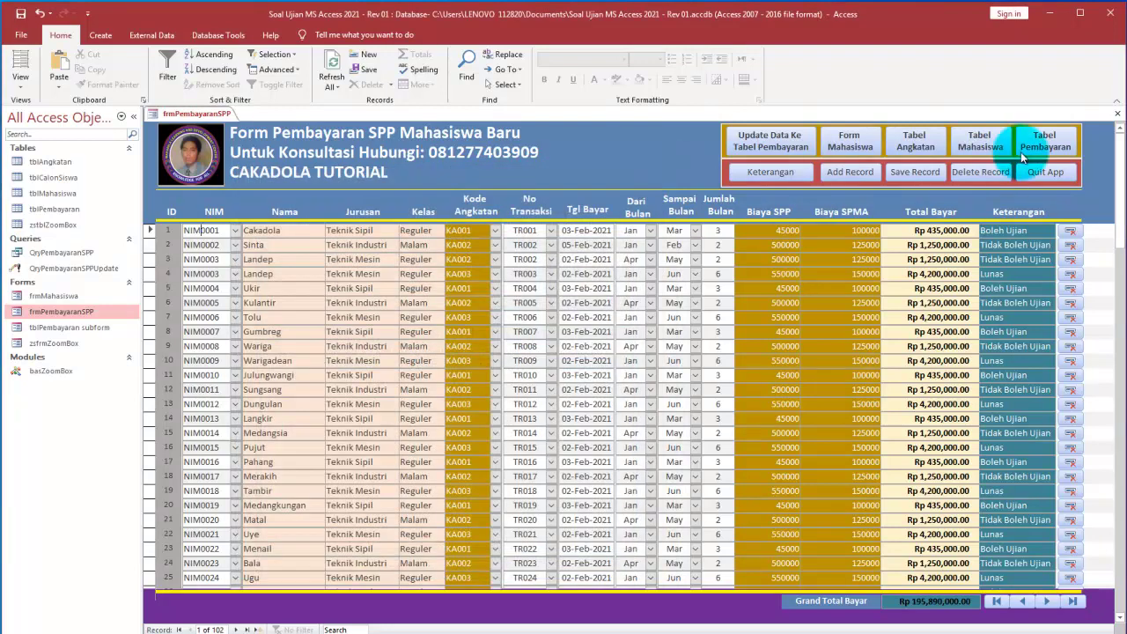
Close frmPembayaranSPP, open frmMahasiswa on its own, and browse its unfiltered records from first to last
left_click(1118, 116)
double_click(74, 301)
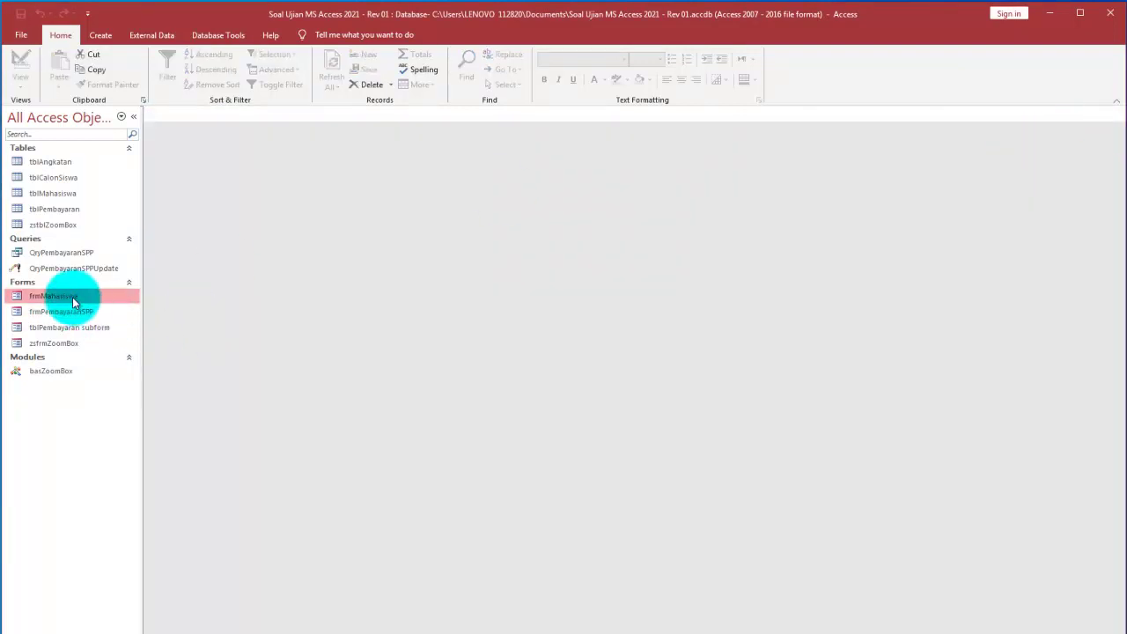
left_click(609, 243)
left_click(610, 244)
left_click(610, 244)
left_click(610, 244)
left_click(627, 243)
left_click(552, 242)
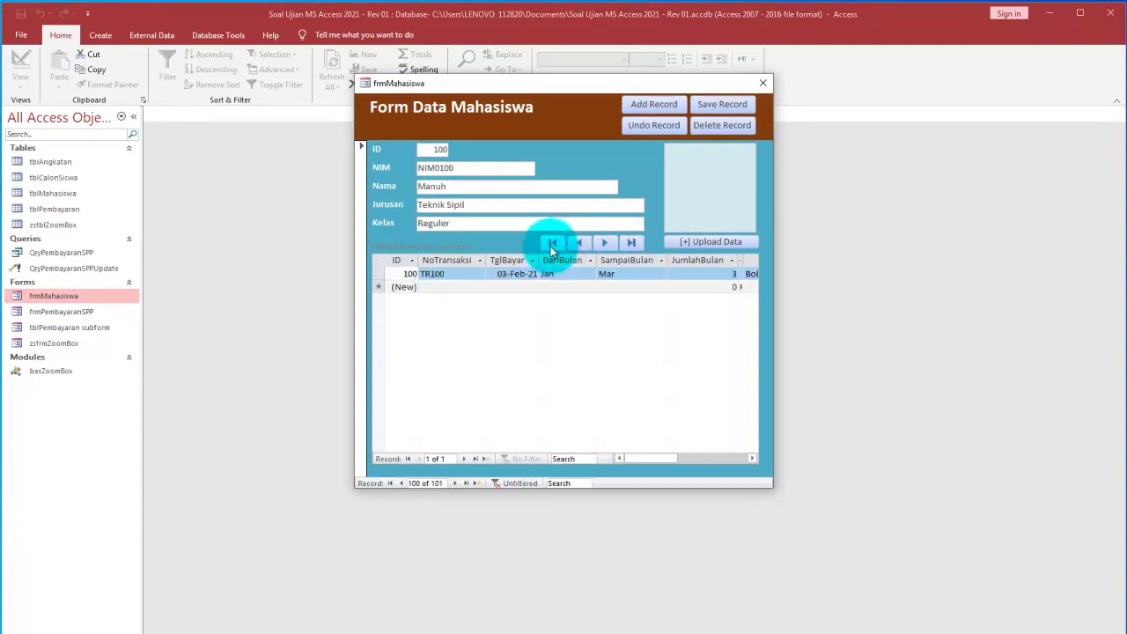
left_click(610, 244)
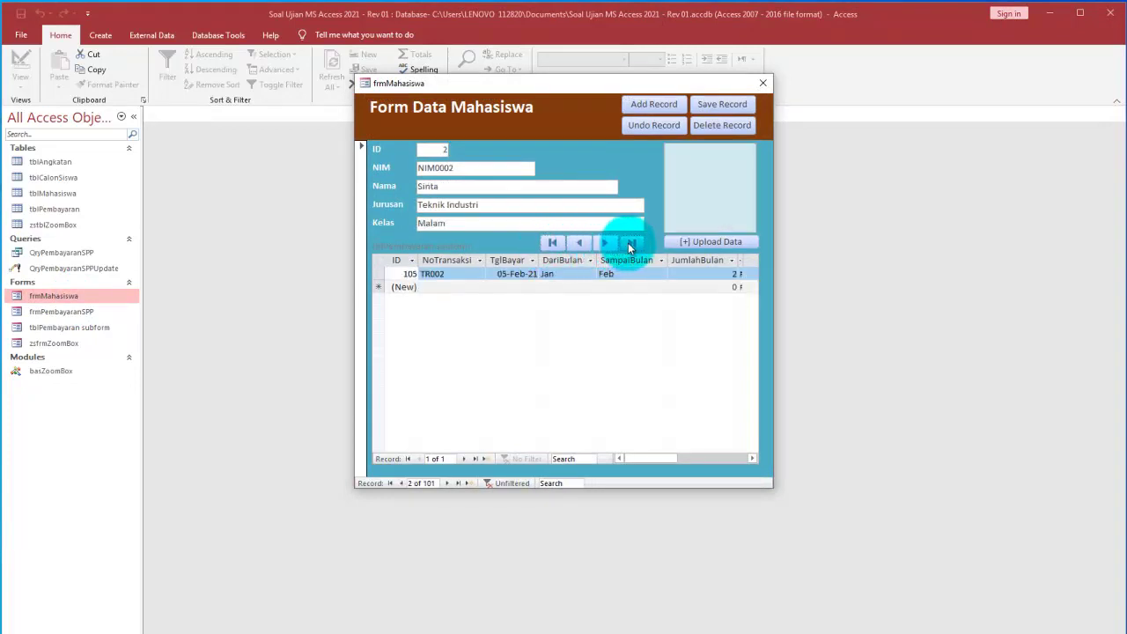
left_click(628, 243)
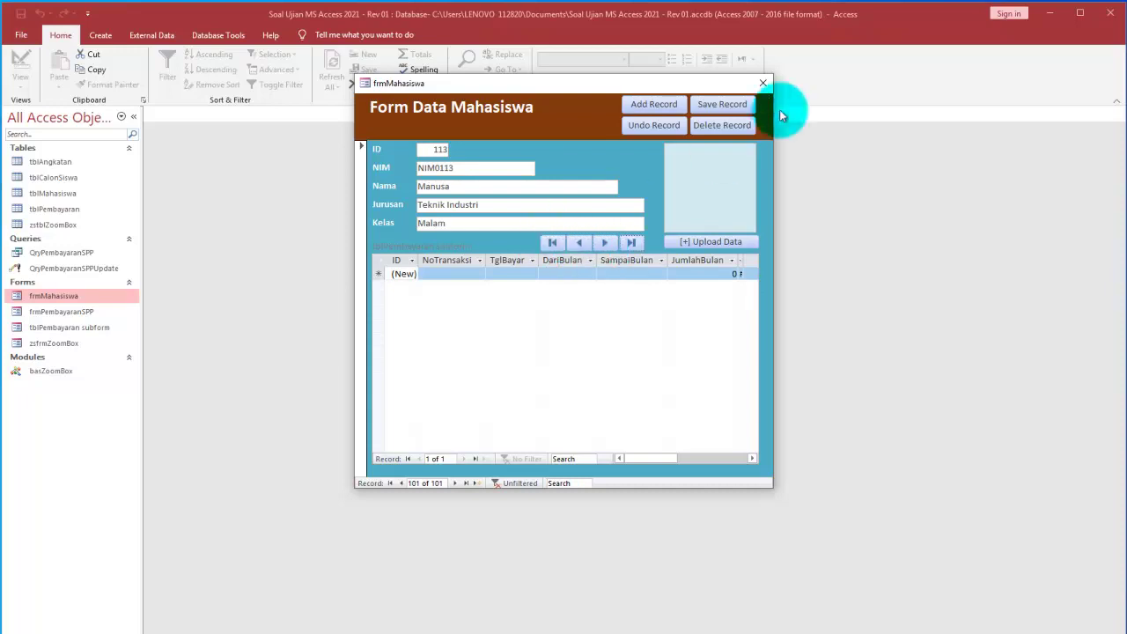
Reopen frmPembayaranSPP in place of frmMahasiswa, and test record navigation in the student pop-up opened from record 6's NIM
left_click(763, 84)
double_click(88, 313)
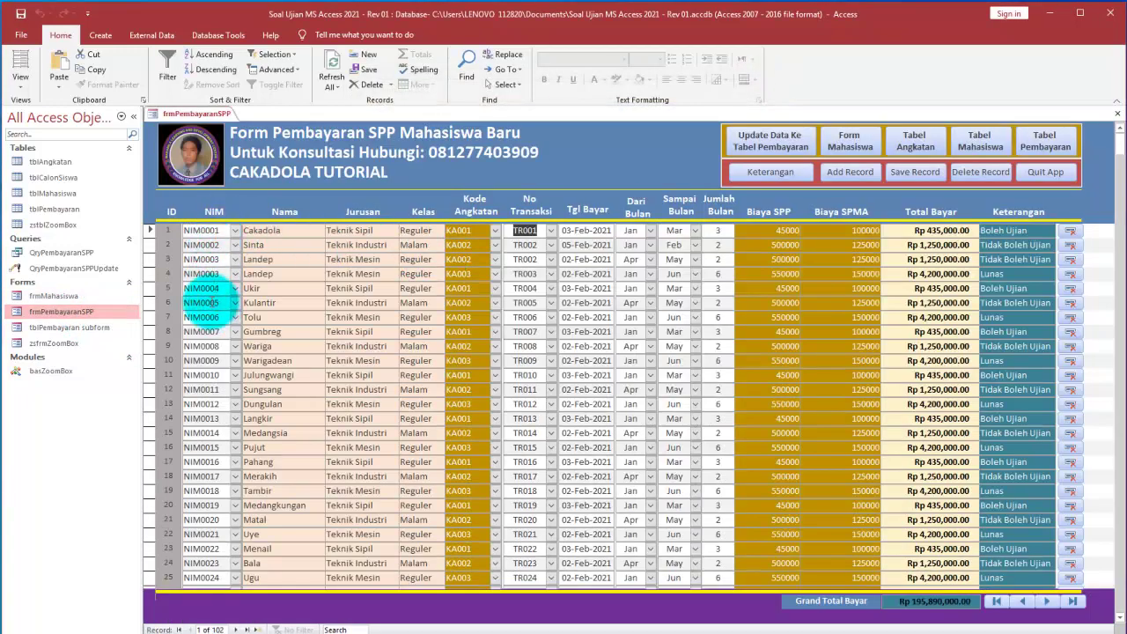
double_click(211, 302)
left_click(492, 165)
left_click(503, 200)
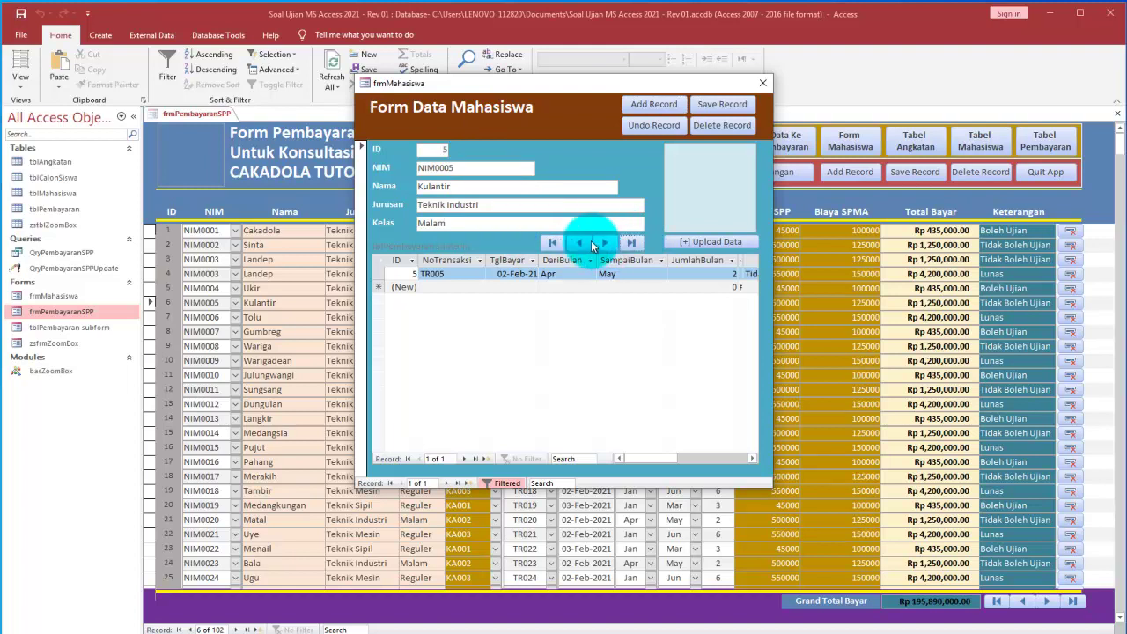
left_click(599, 244)
left_click(564, 252)
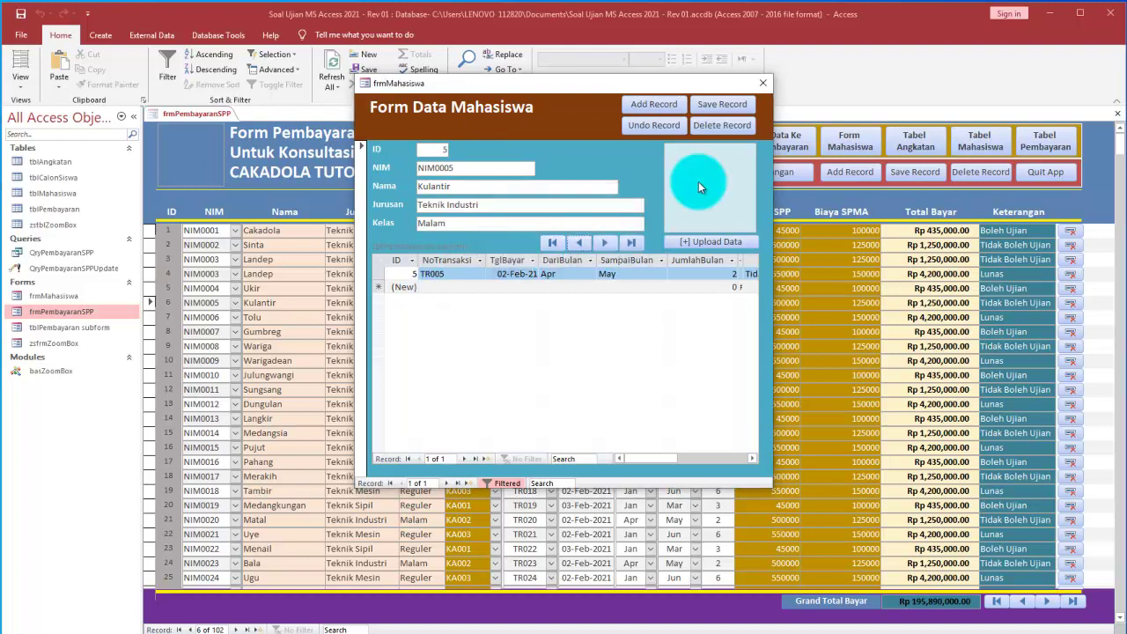
Open the student's attachment list and its file chooser through Upload Data, and dismiss both without adding a file
left_click(693, 240)
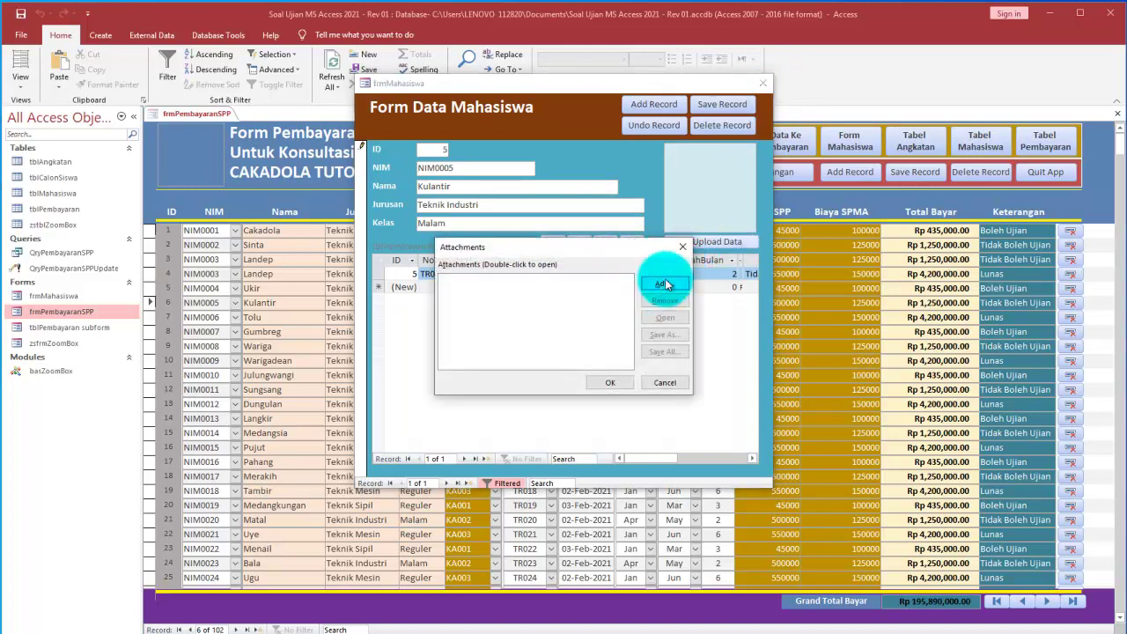
left_click(662, 287)
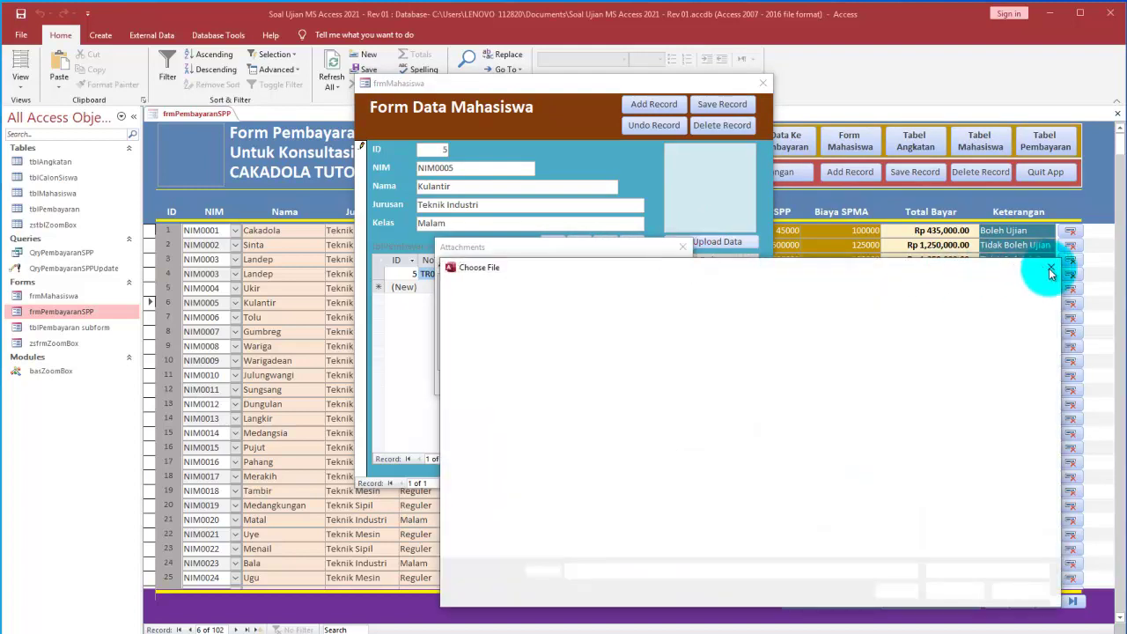
left_click(1049, 269)
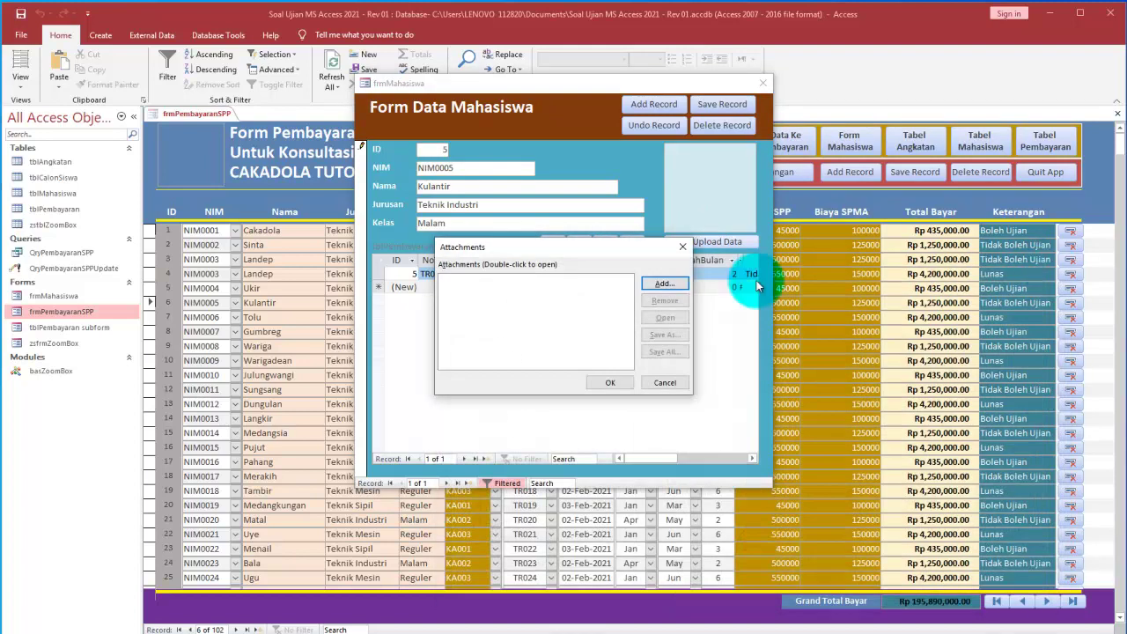
left_click(685, 249)
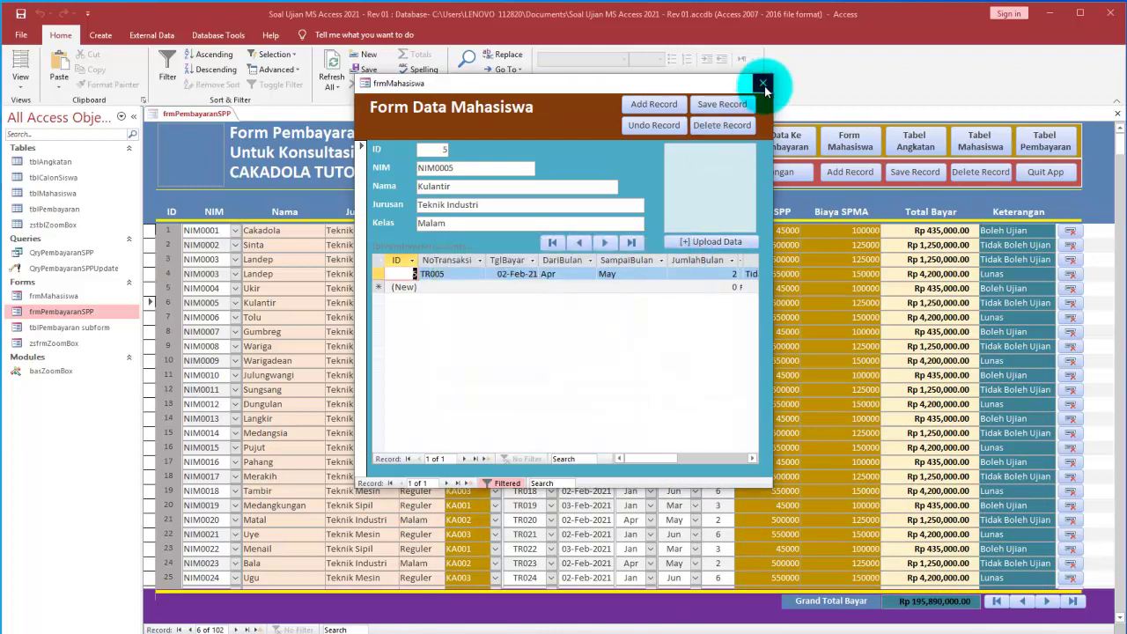
Open frmMahasiswa in design view and examine the embedded On Click macro of its Upload Data button
right_click(542, 130)
left_click(565, 168)
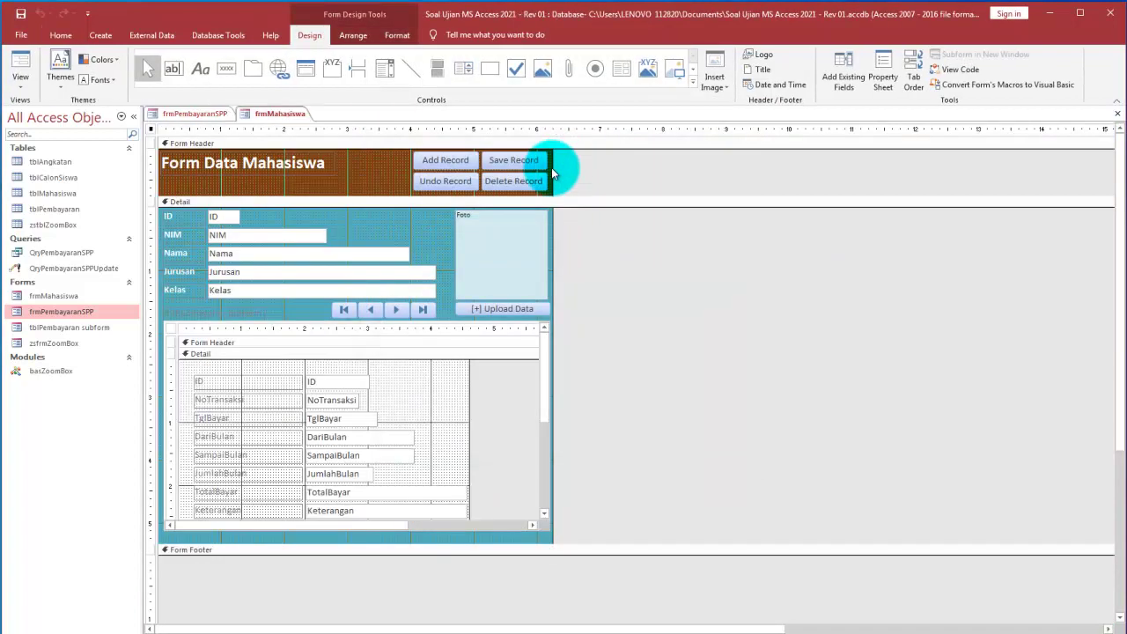
left_click(491, 309)
double_click(490, 309)
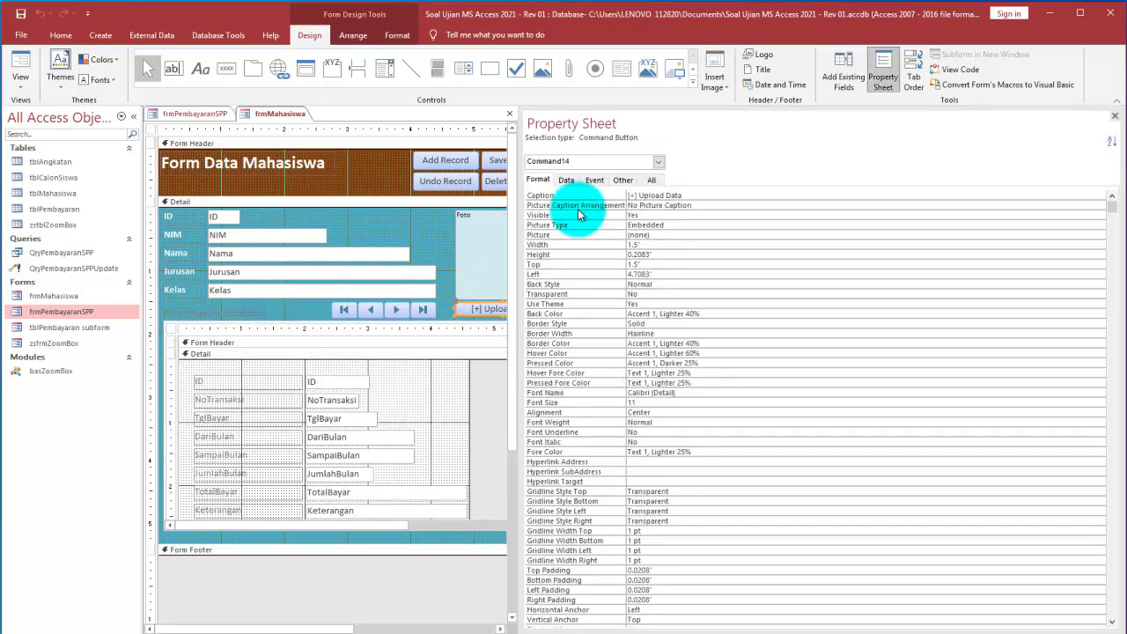
left_click(594, 180)
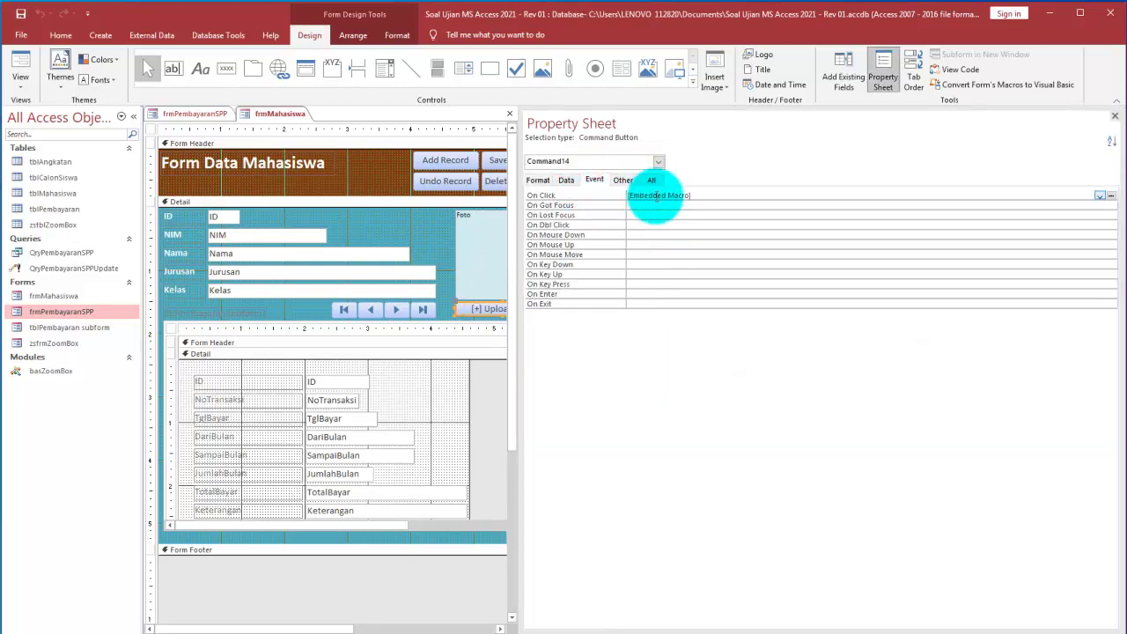
left_click(1108, 194)
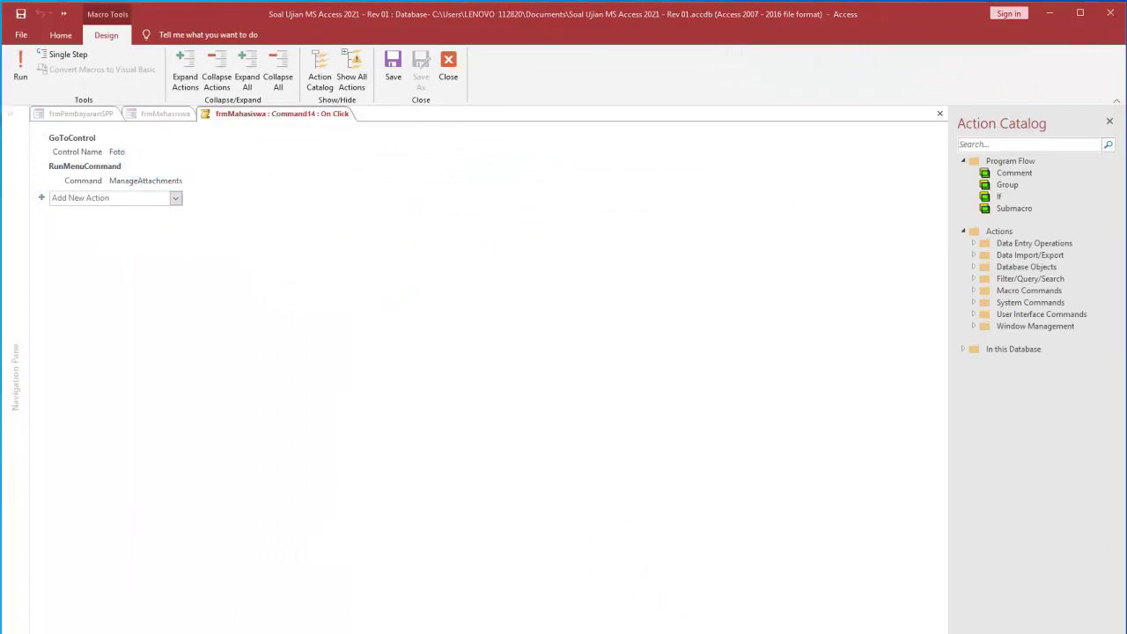
mouse_move(33, 122)
left_mouse_down()
mouse_move(76, 139)
mouse_move(214, 245)
mouse_move(239, 202)
mouse_move(221, 162)
mouse_move(225, 231)
left_mouse_up()
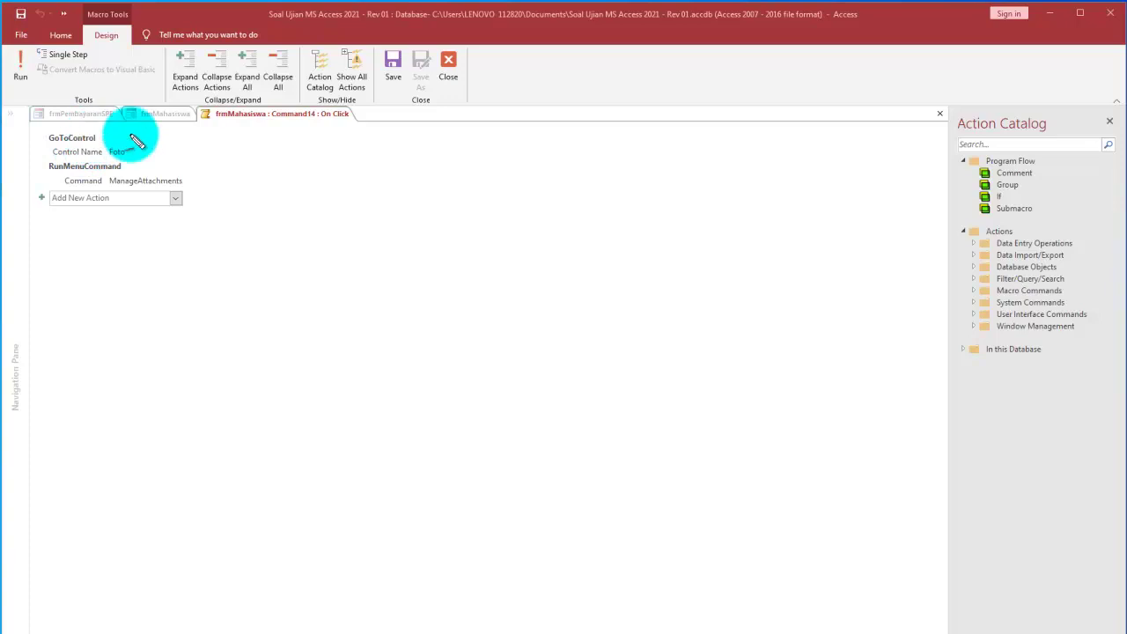
mouse_move(115, 138)
left_mouse_down()
mouse_move(192, 142)
mouse_move(106, 161)
mouse_move(138, 150)
left_mouse_up()
left_click_drag(317, 173, 413, 165)
left_click_drag(315, 169, 407, 311)
mouse_move(415, 168)
left_mouse_down()
mouse_move(415, 293)
mouse_move(413, 282)
left_mouse_up()
mouse_move(400, 212)
left_mouse_down()
mouse_move(401, 222)
mouse_move(421, 205)
left_mouse_up()
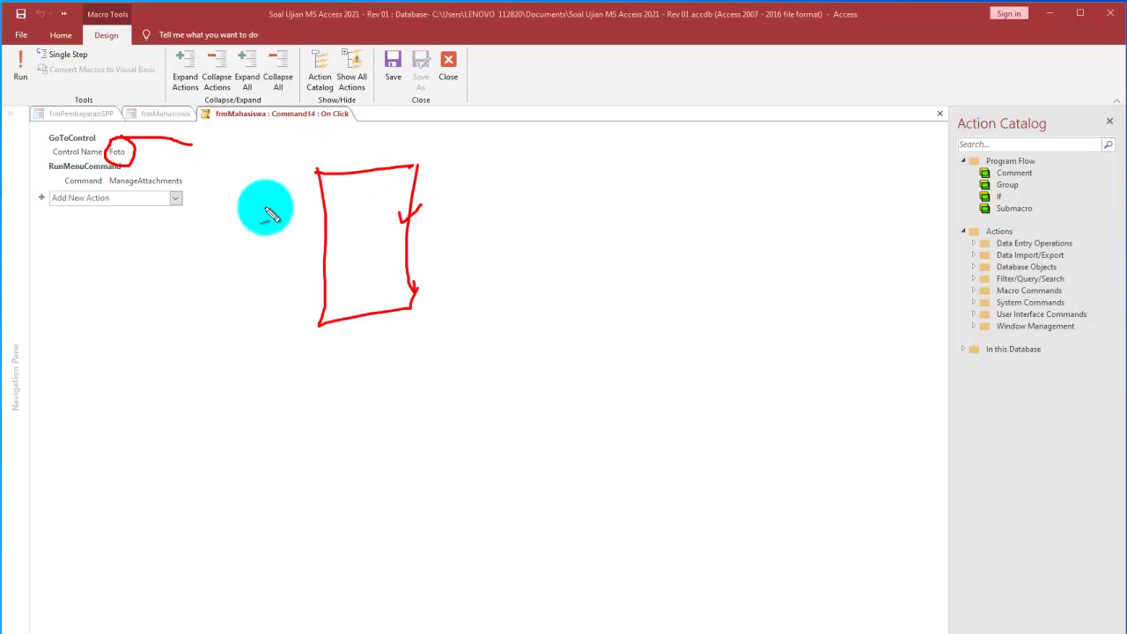
left_click_drag(333, 207, 141, 153)
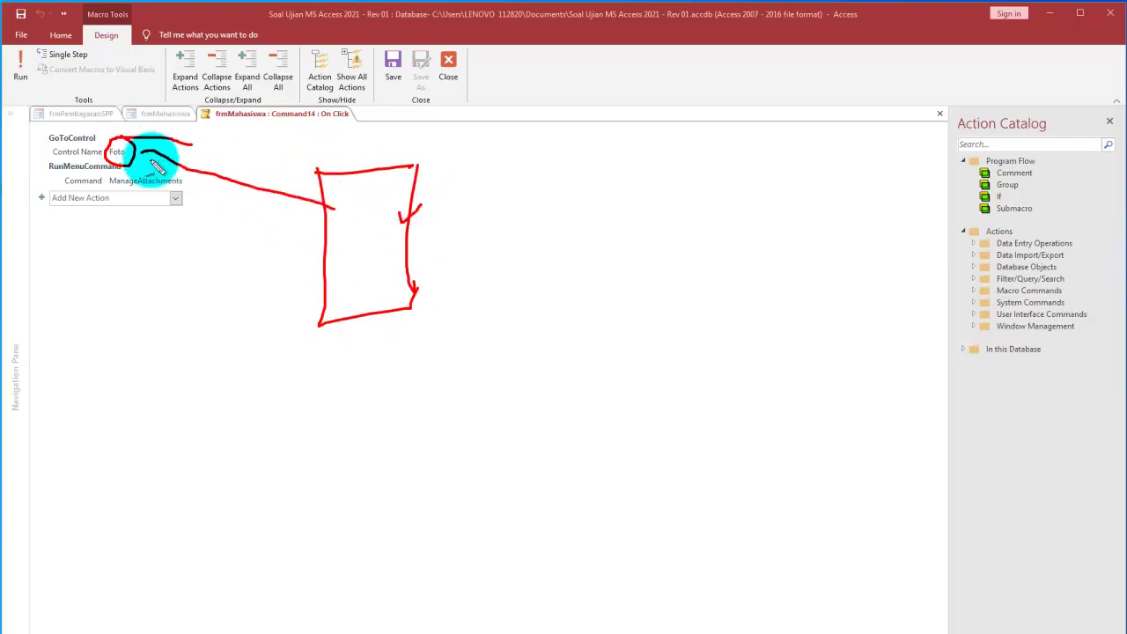
mouse_move(40, 158)
left_mouse_down()
mouse_move(129, 166)
mouse_move(46, 170)
mouse_move(188, 176)
mouse_move(101, 184)
mouse_move(196, 164)
left_mouse_up()
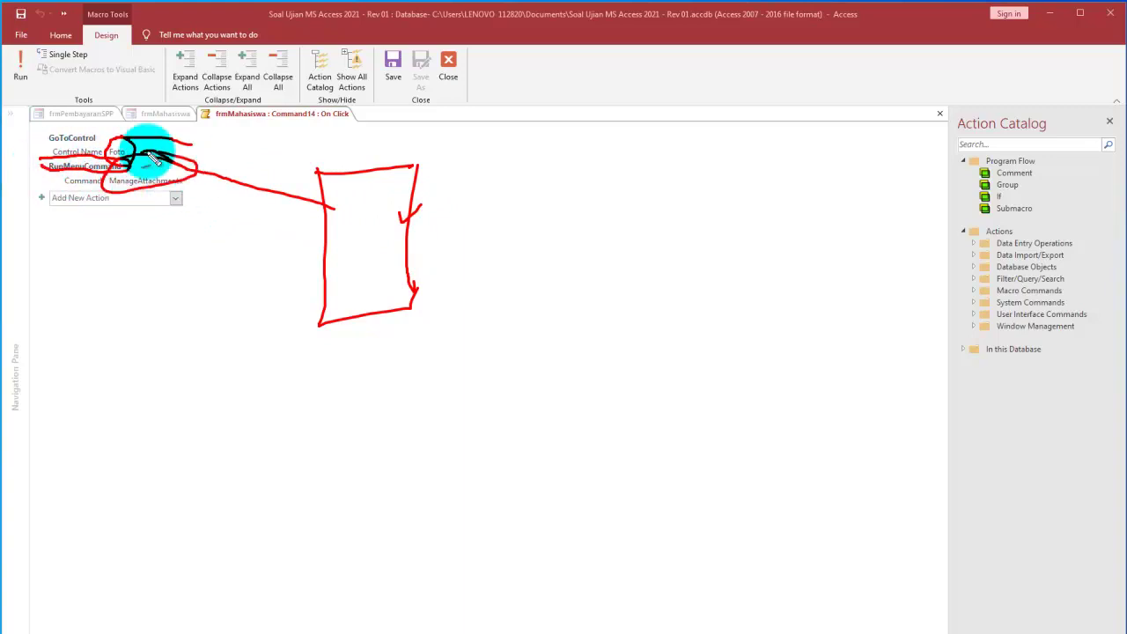
key("Escape")
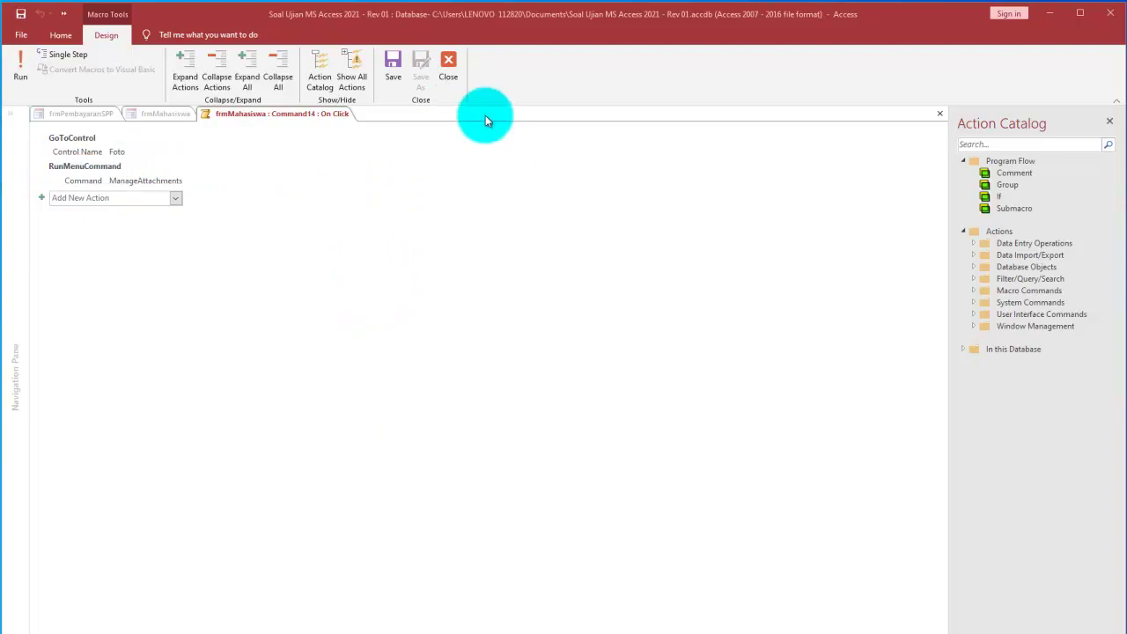
Return from the macro to frmMahasiswa's form view, and try both Manage Attachments commands on the photo field itself, dismissing each dialog
left_click(448, 65)
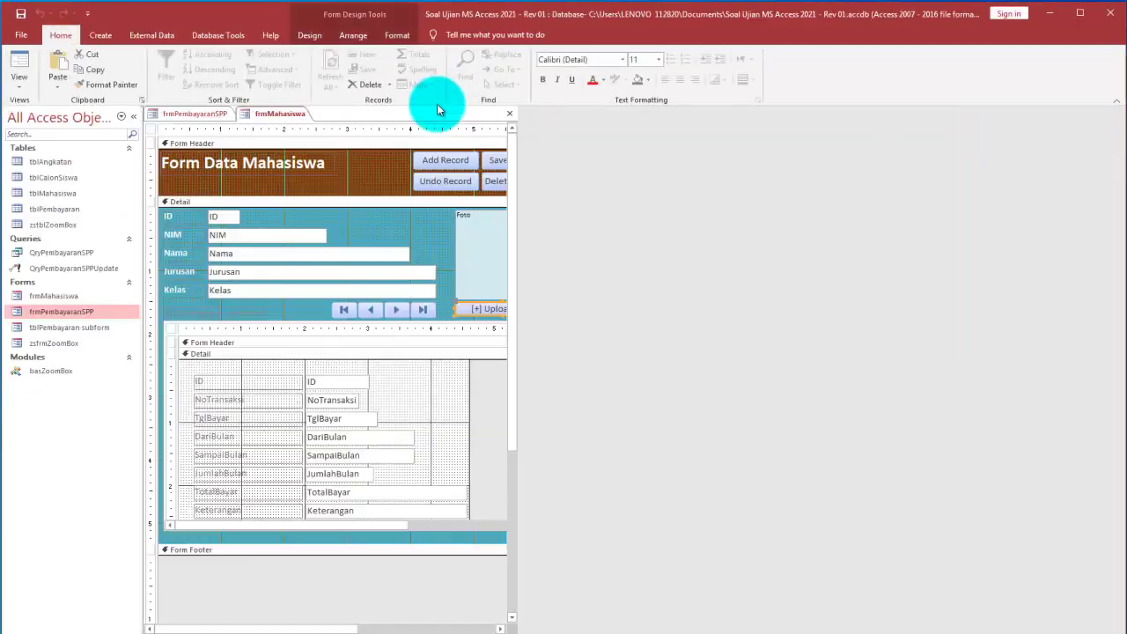
left_click(22, 66)
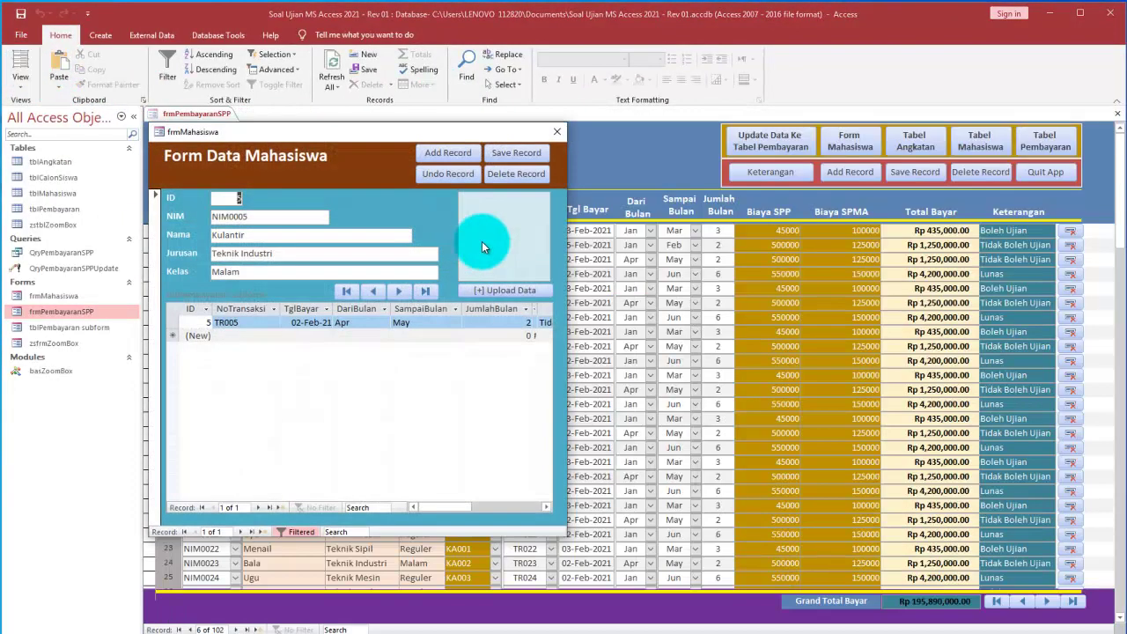
right_click(493, 228)
left_click(489, 218)
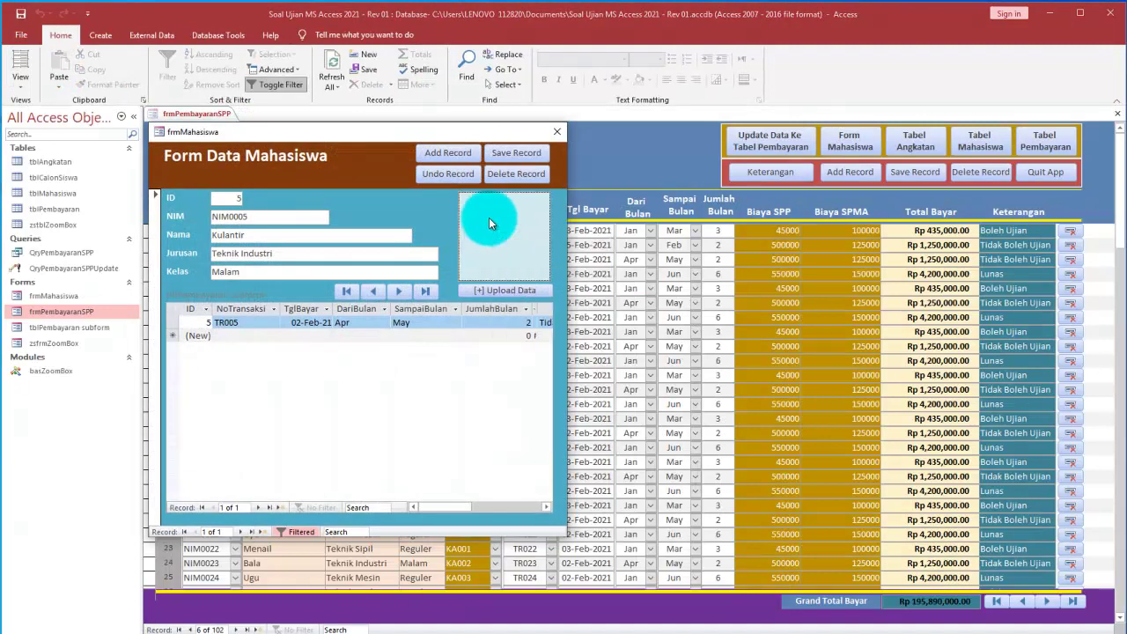
right_click(489, 217)
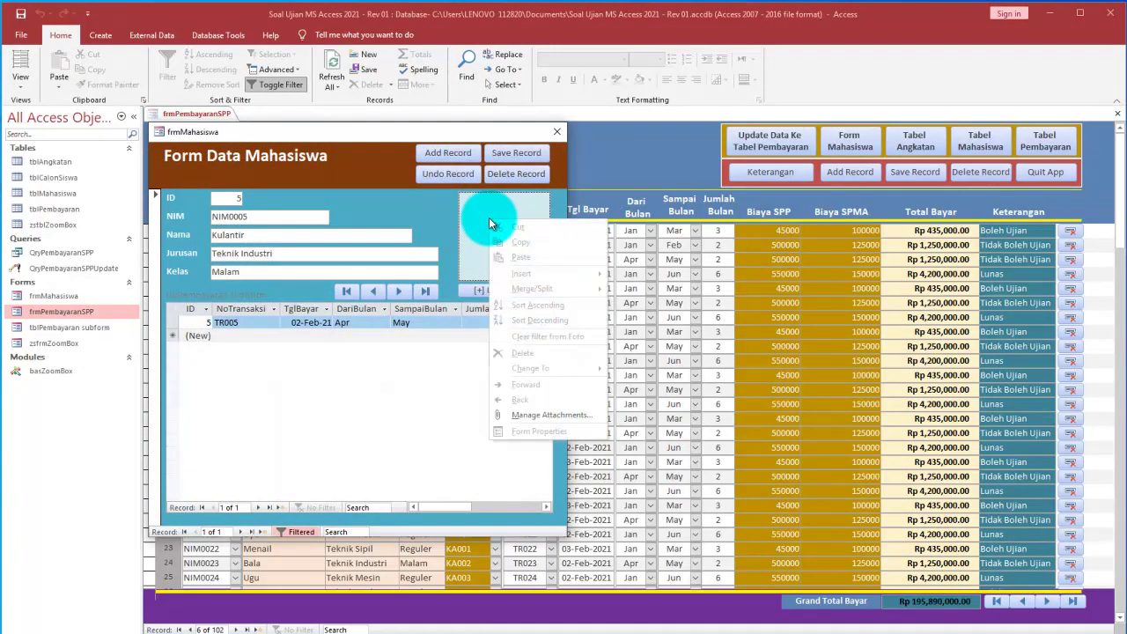
left_click(532, 423)
left_click(684, 243)
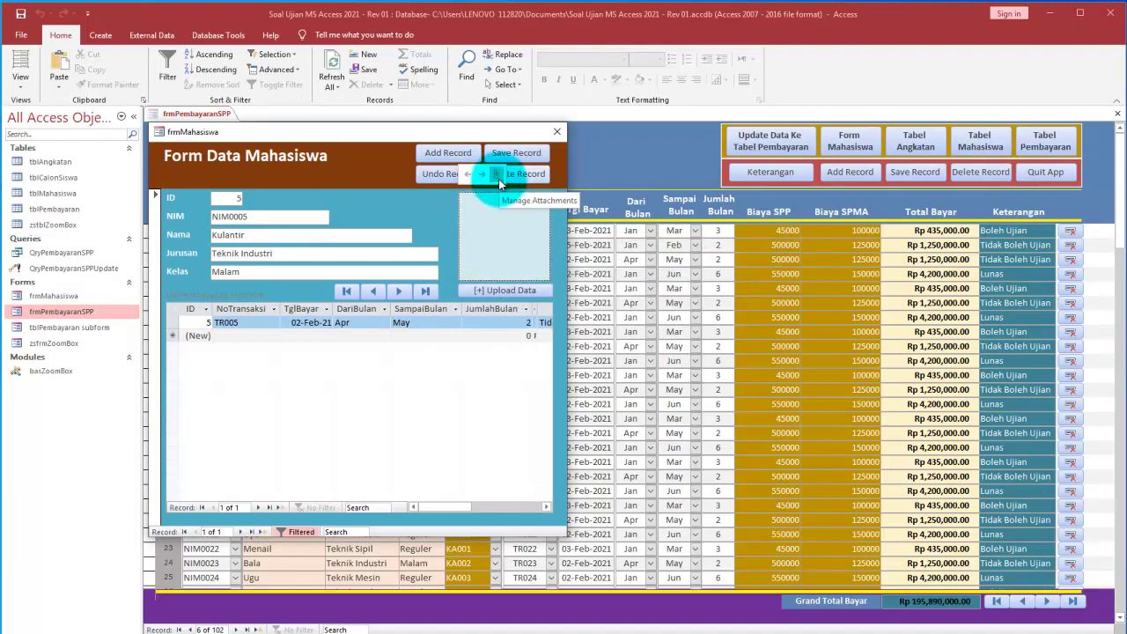
left_click(498, 178)
left_click(682, 250)
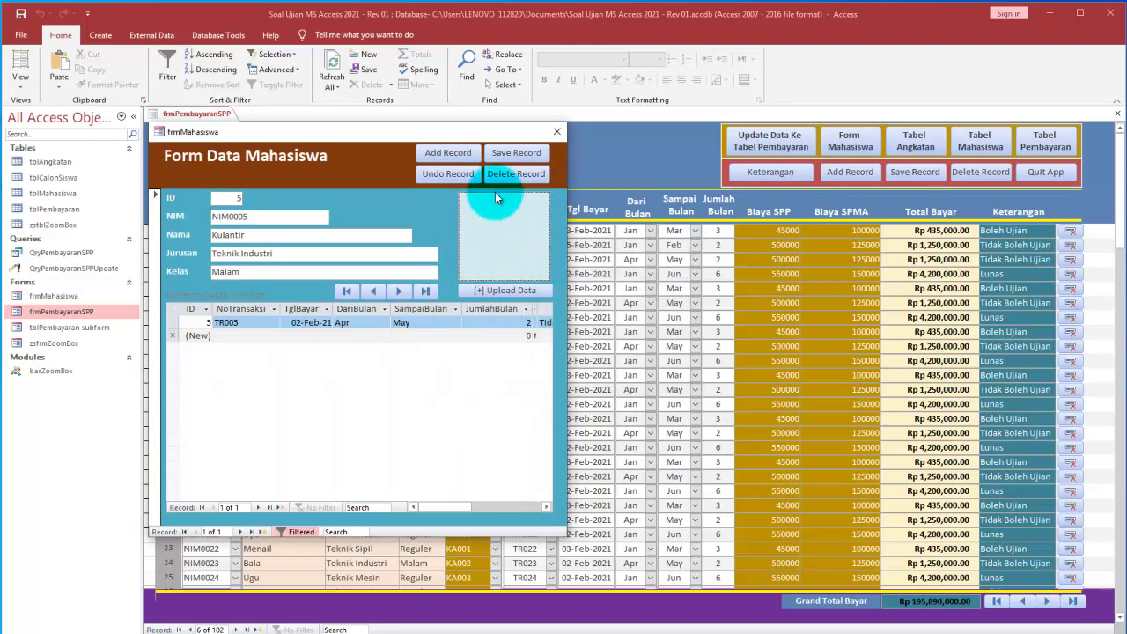
Reposition the frmMahasiswa pop-up over the payment form, and close it
left_click_drag(441, 136, 488, 151)
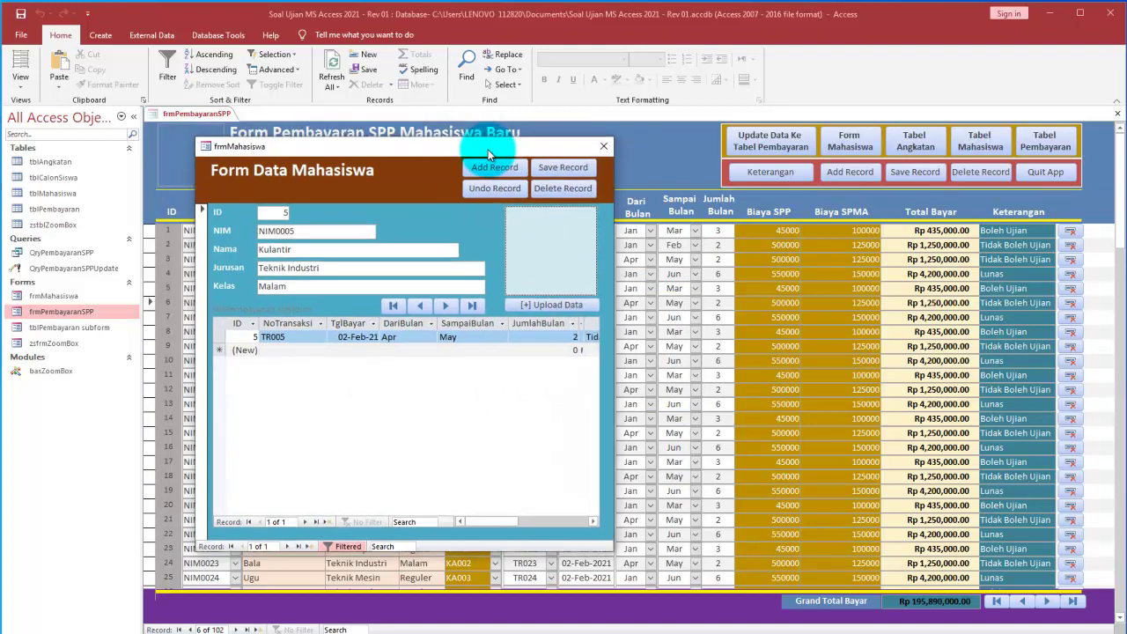
left_click_drag(489, 154, 540, 151)
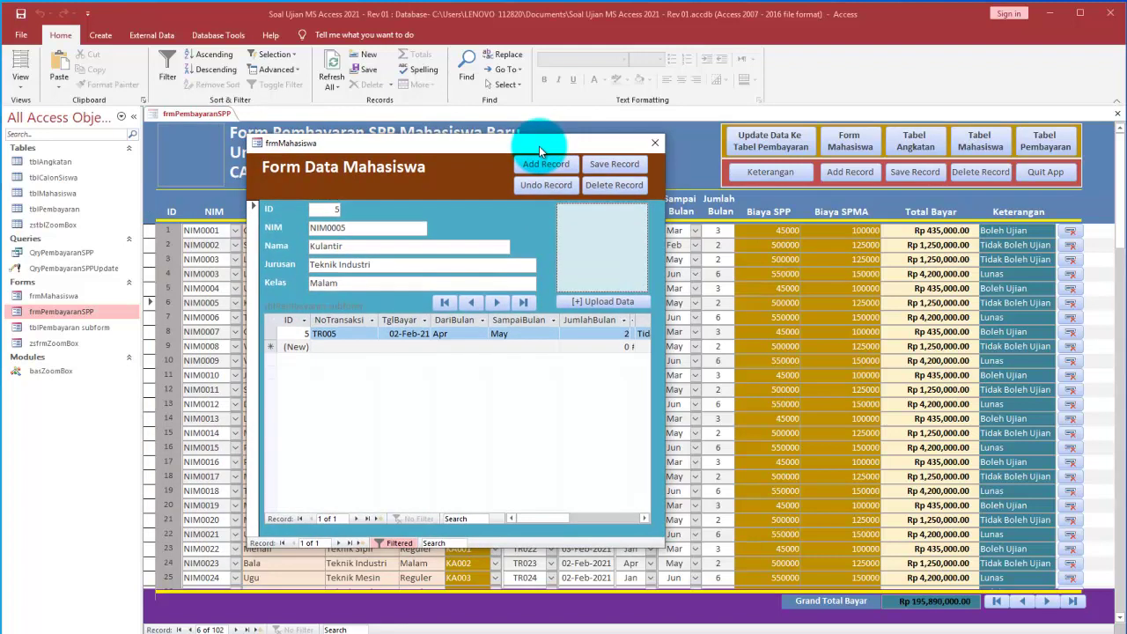
left_click(656, 142)
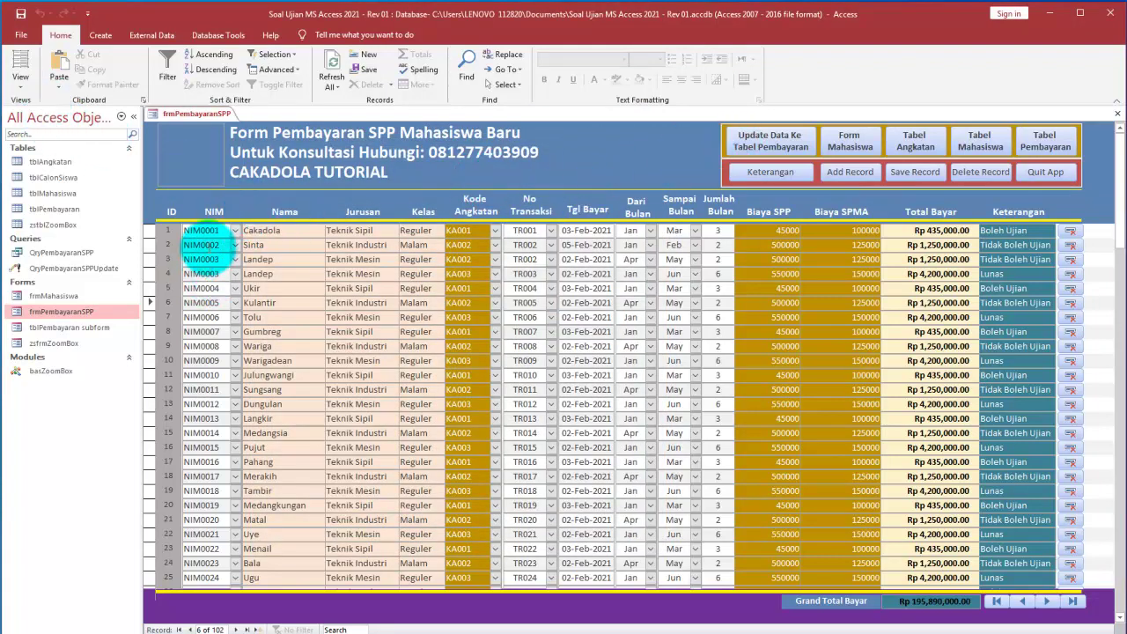
Open and close the student pop-up for NIM0002, and open the NIM combo box's On Dbl Click event procedure from design view
double_click(208, 246)
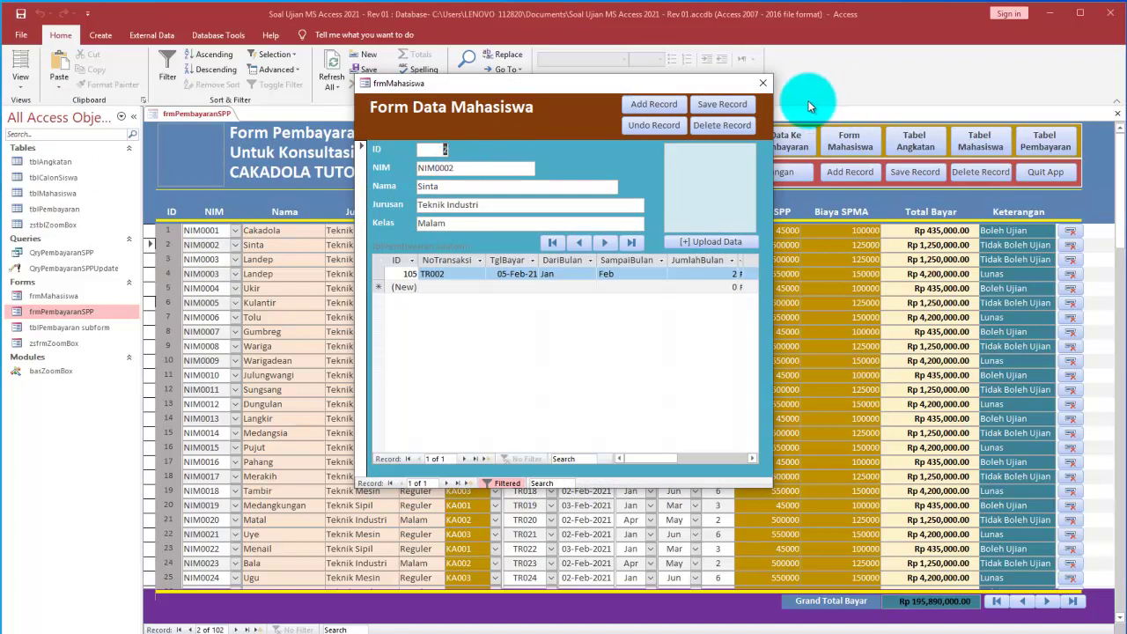
left_click(763, 83)
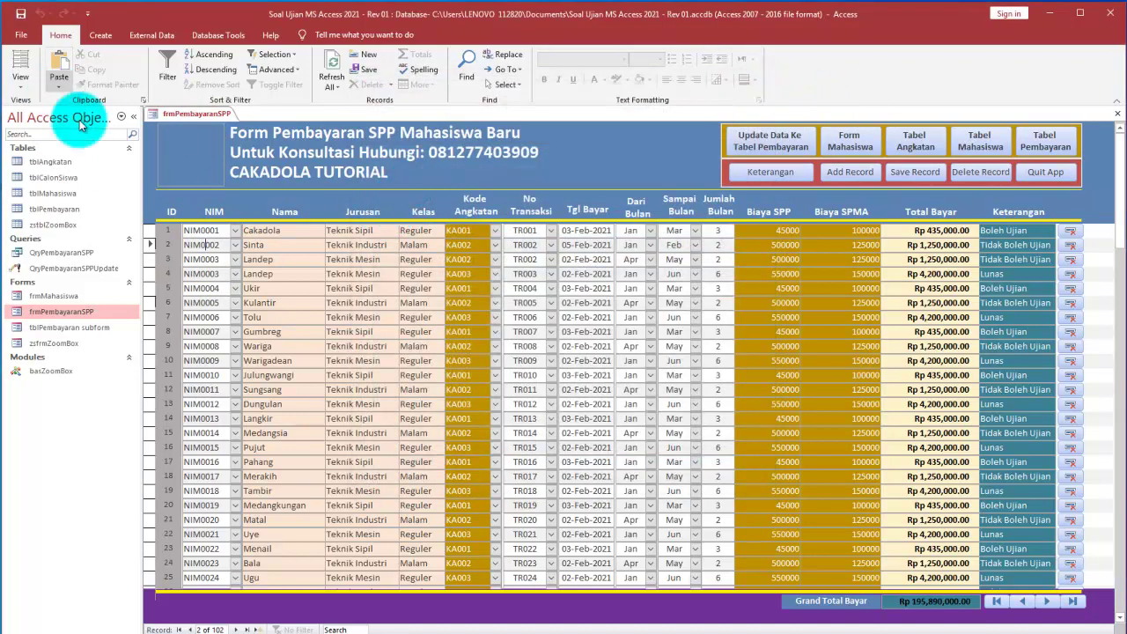
right_click(485, 206)
left_click(515, 218)
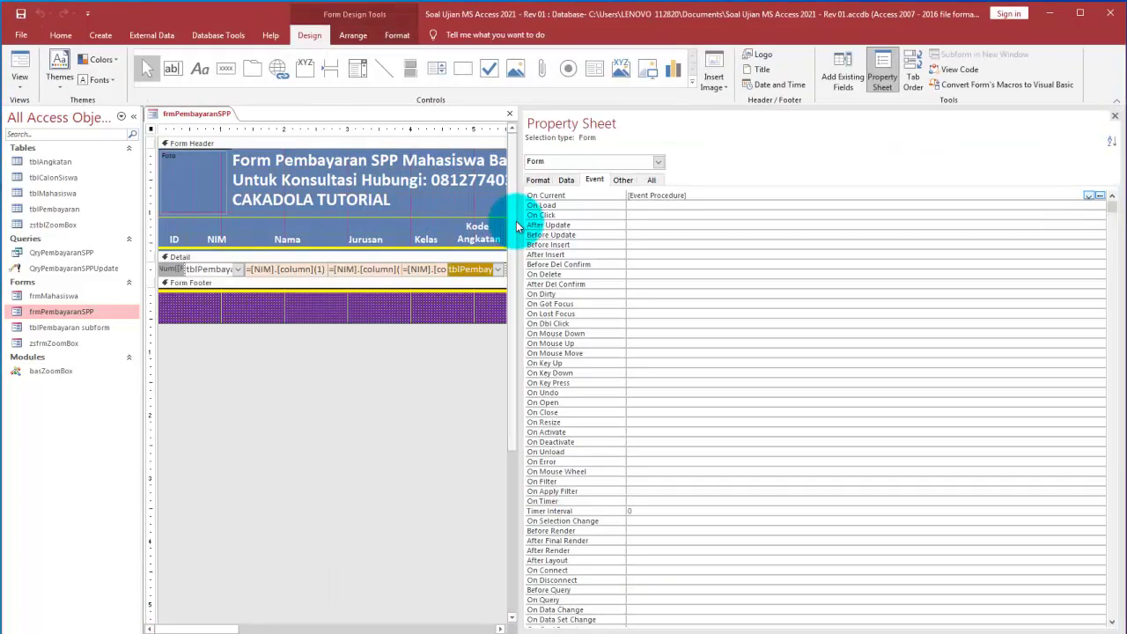
left_click(212, 272)
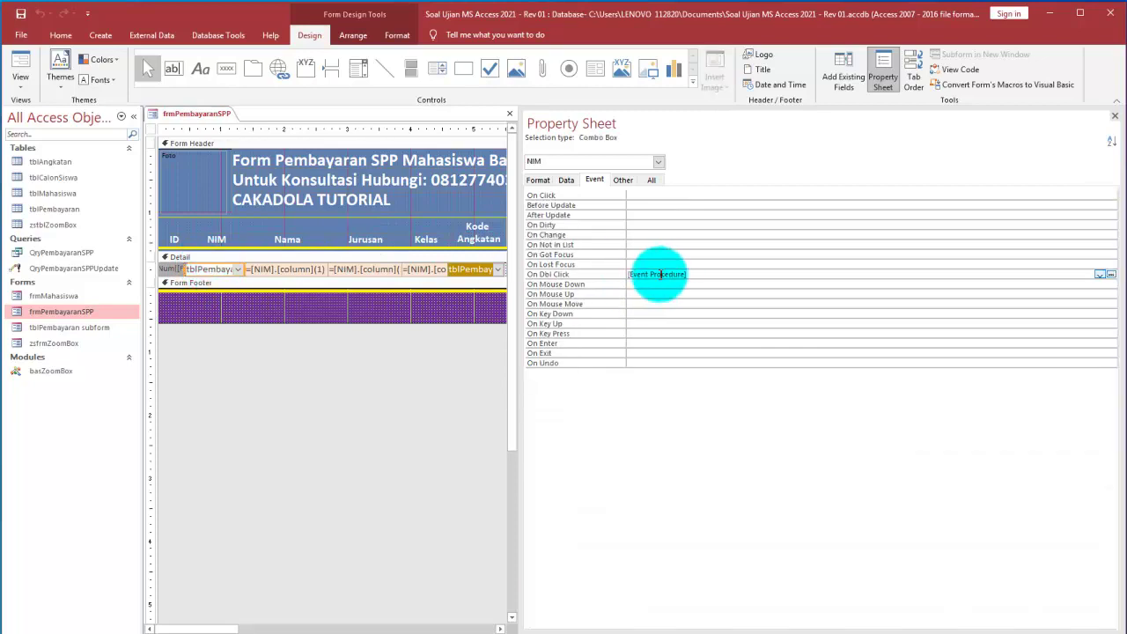
left_click(1107, 274)
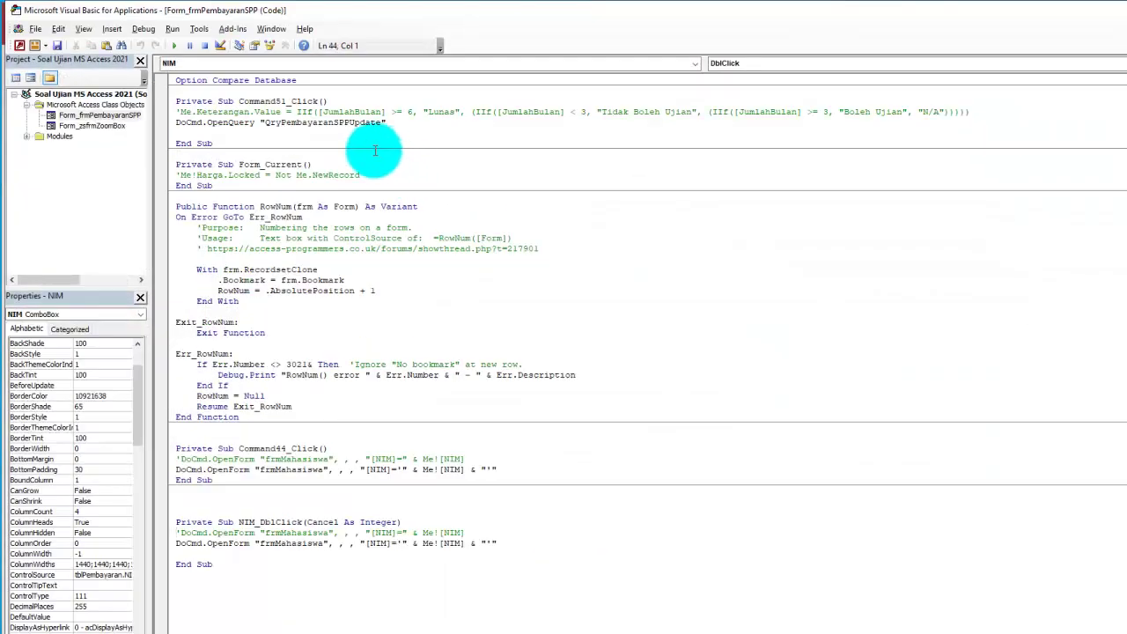
Copy the whole NIM_DblClick procedure and paste it at the beginning of the Notepad notes, above the number format string
left_click_drag(252, 578, 166, 514)
key("ctrl+c")
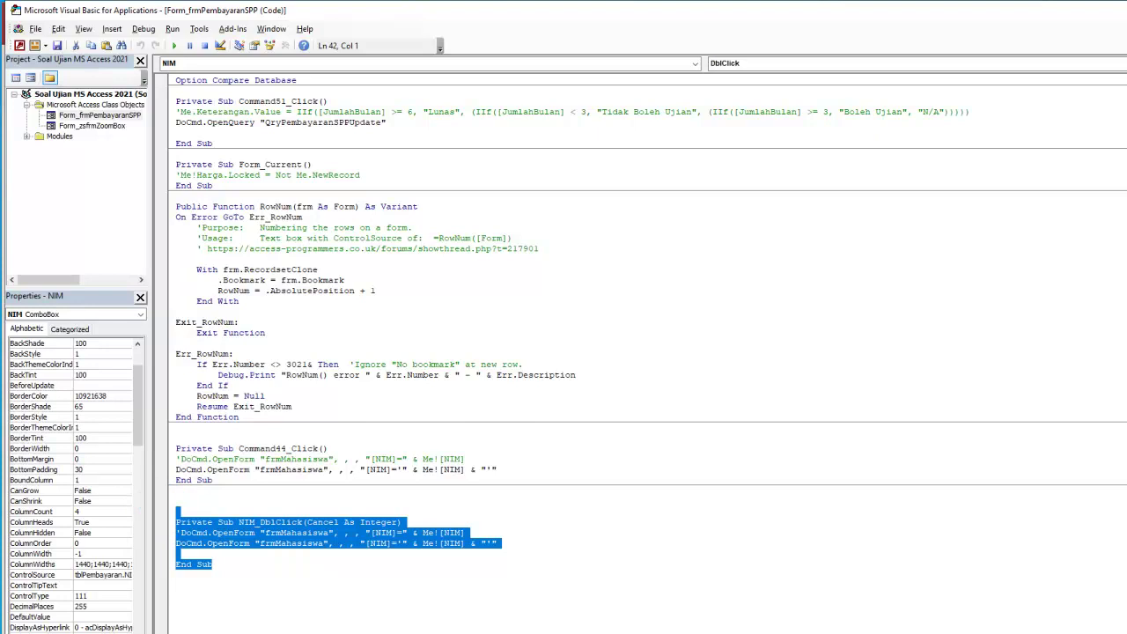
key("alt+Tab")
left_click(349, 412)
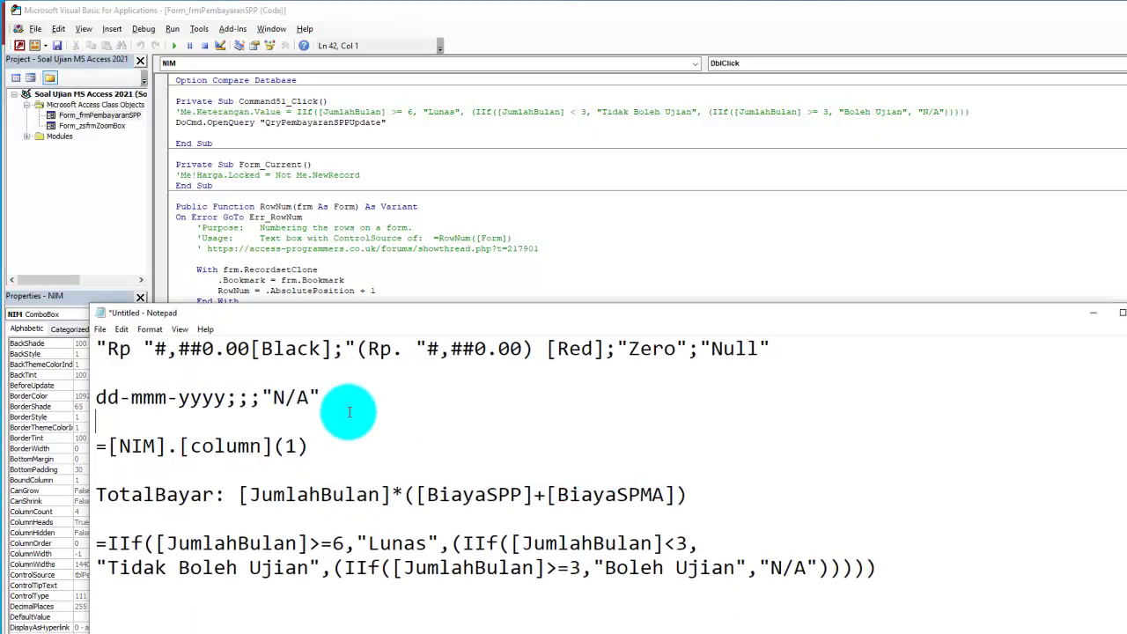
key("ctrl+End")
scroll(351, 413, "right", 2)
scroll(366, 433, "left", 4)
left_click(169, 354)
key("Return")
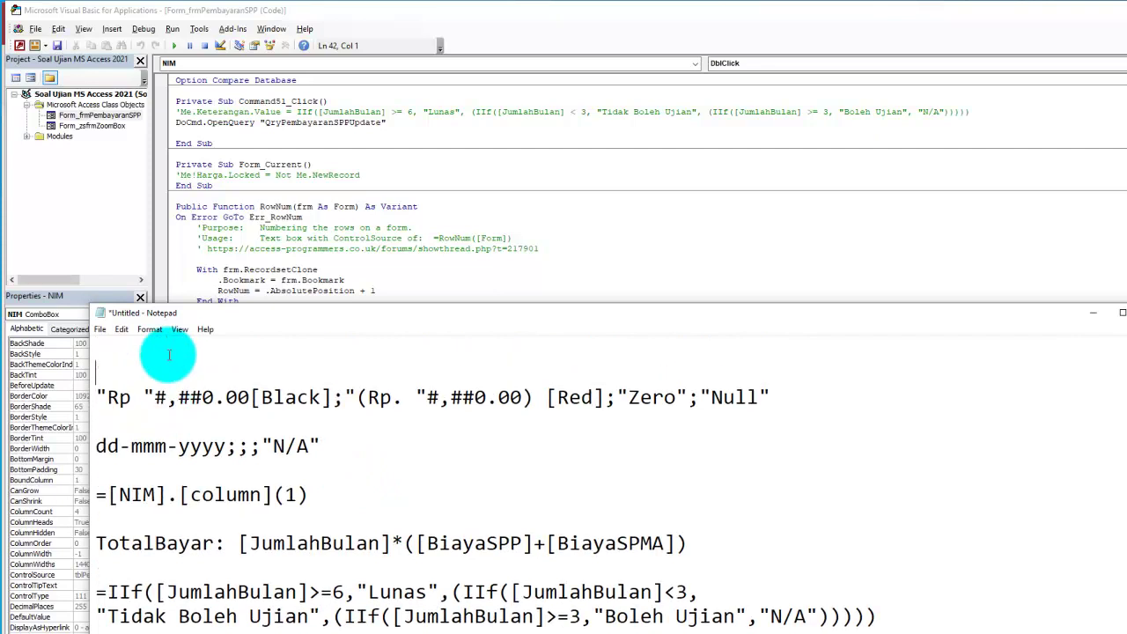
key("ctrl+v")
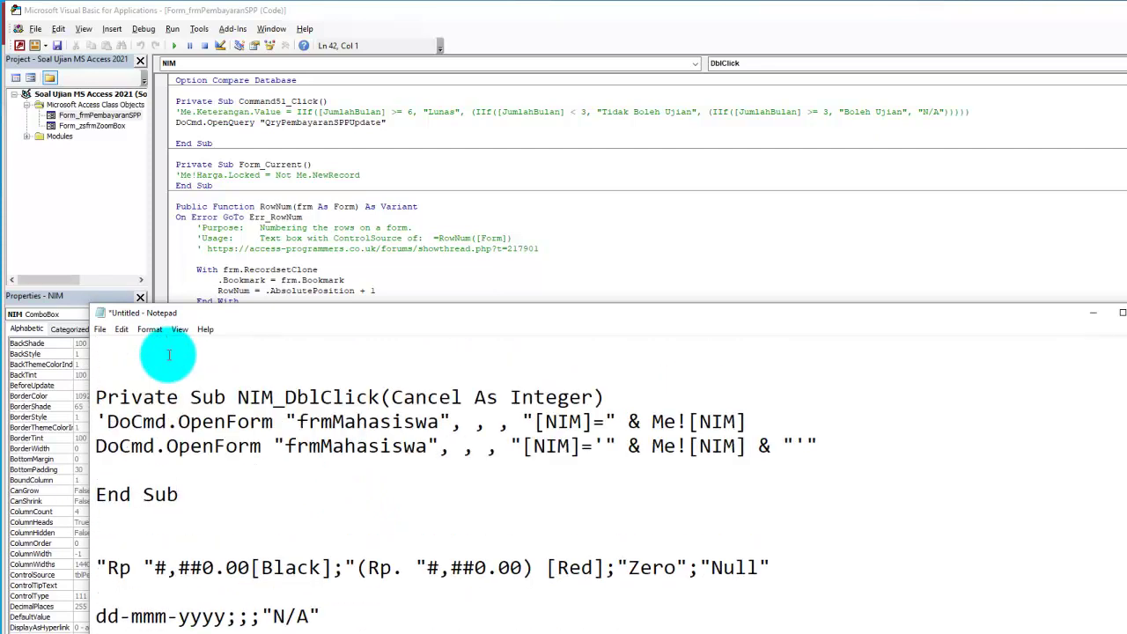
Add the comments ' Kalau Number atau Numeric and ' Kalau TEXT STRING above the matching DoCmd.OpenForm lines, with a blank line around the numeric variant
key("Return")
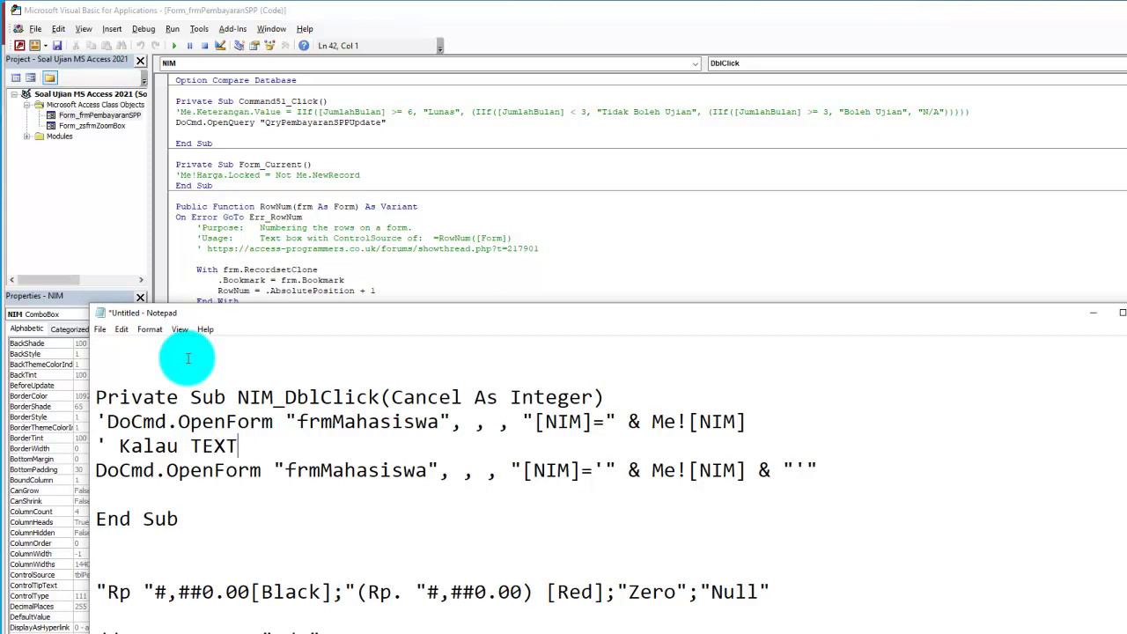
key("Return")
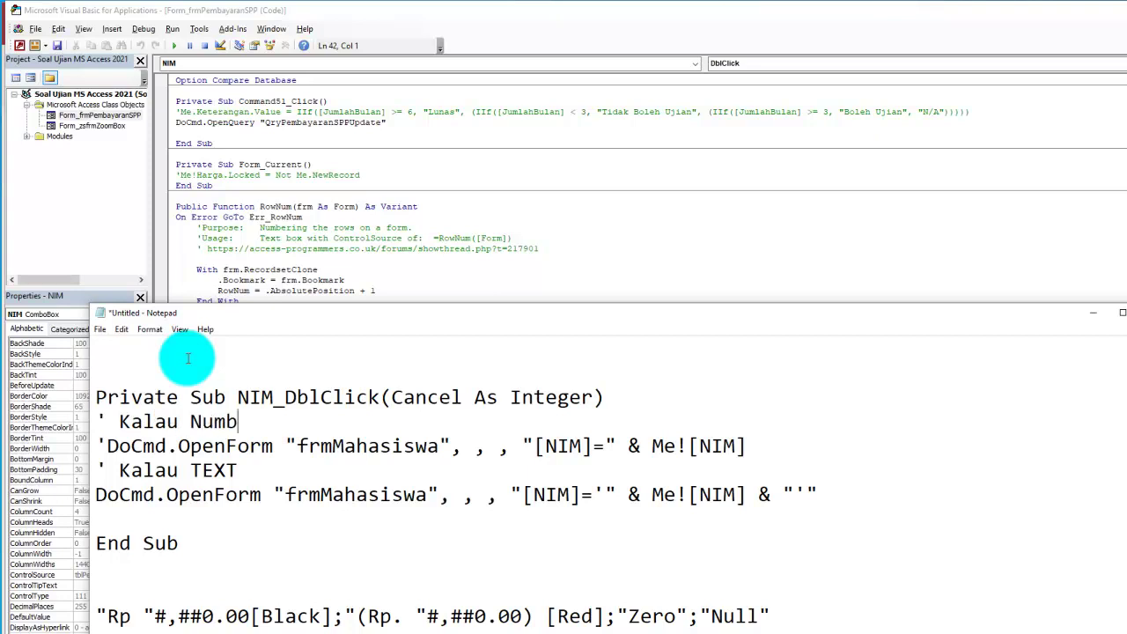
key("Return")
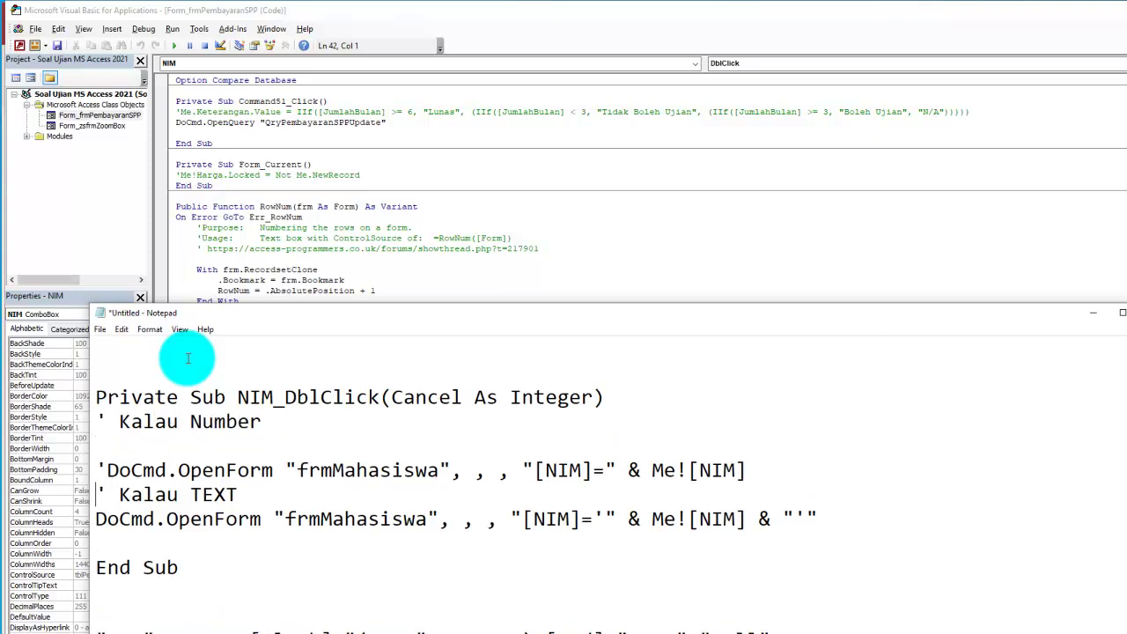
key("Return")
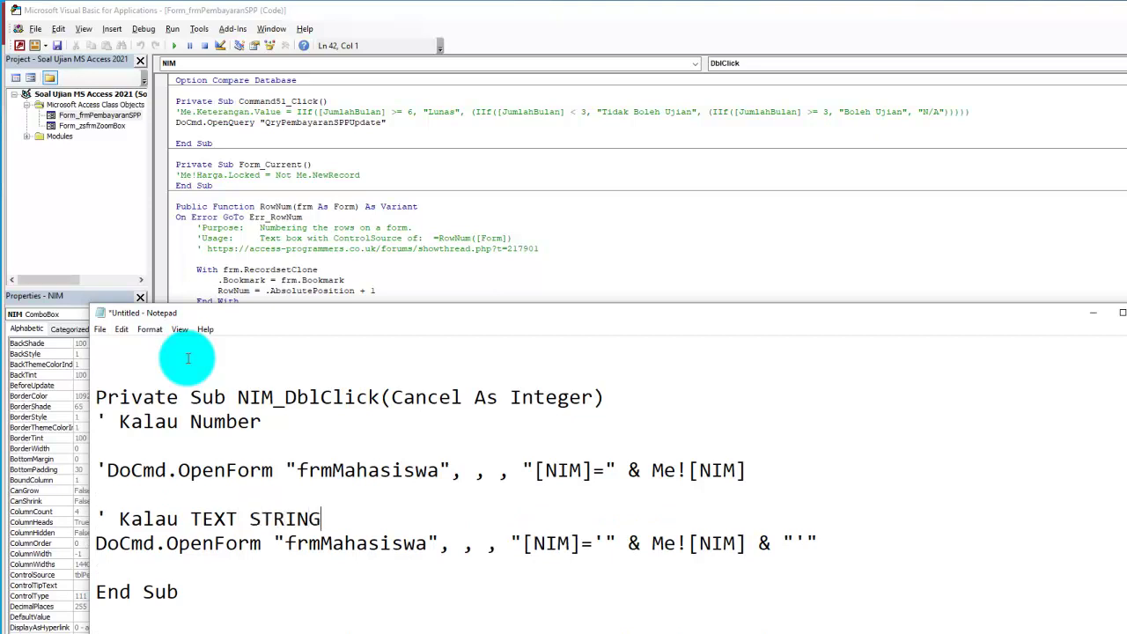
left_click(277, 426)
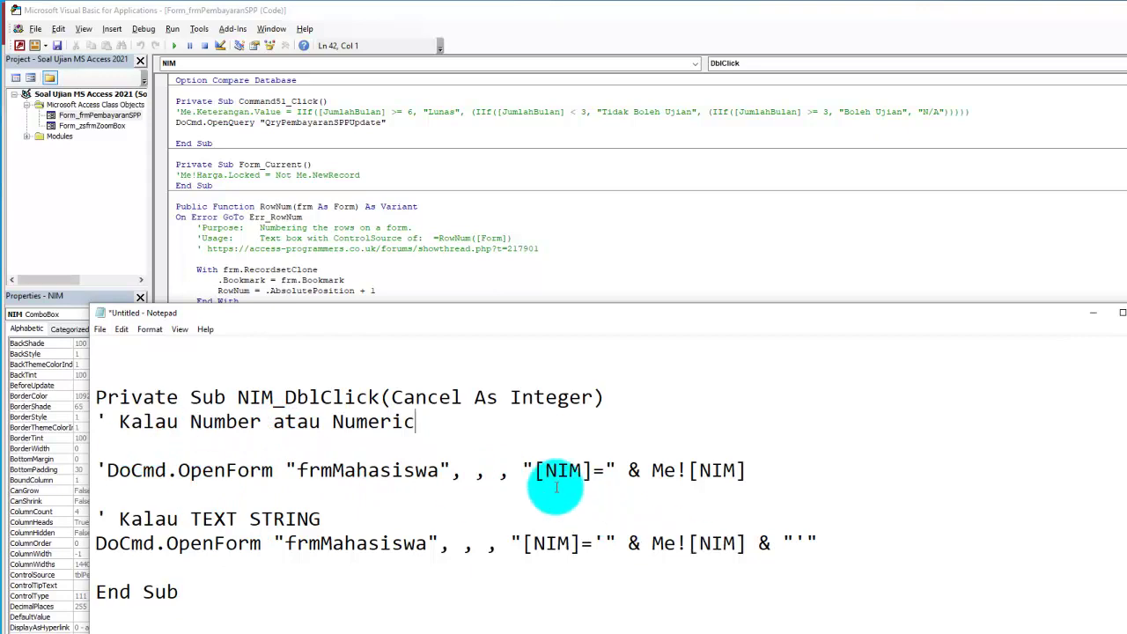
Compare the numeric and text NIM criteria in the two DoCmd.OpenForm lines, marking the expressions and single quotes on screen, and clear the marks
left_click_drag(526, 467, 733, 490)
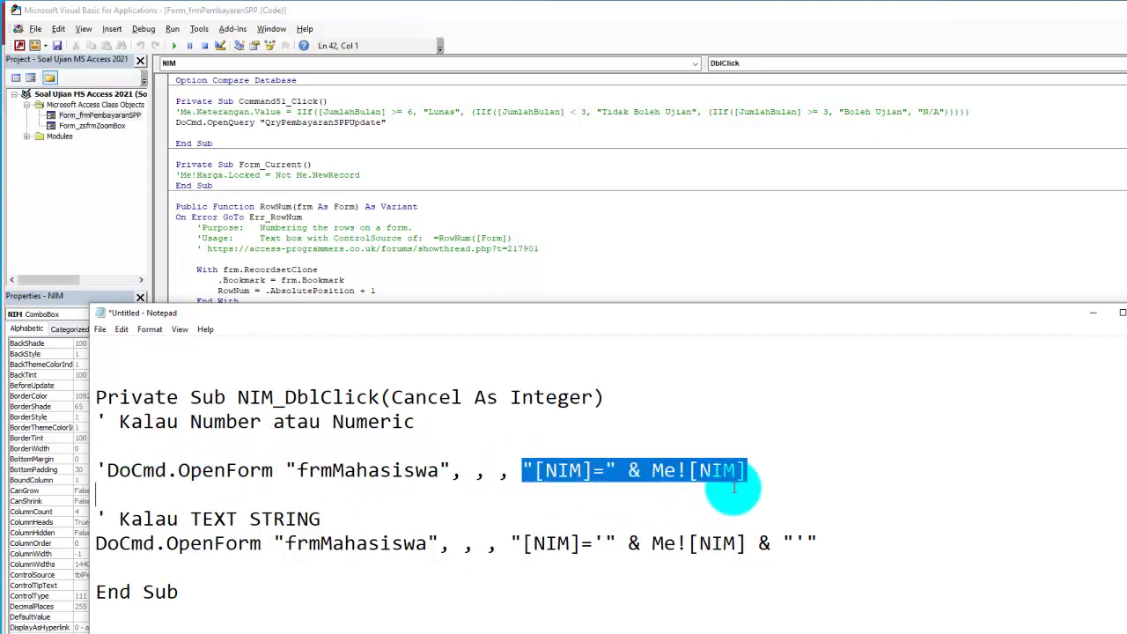
left_click(562, 525)
left_click_drag(513, 539, 795, 576)
left_click(791, 577)
key("alt+Tab")
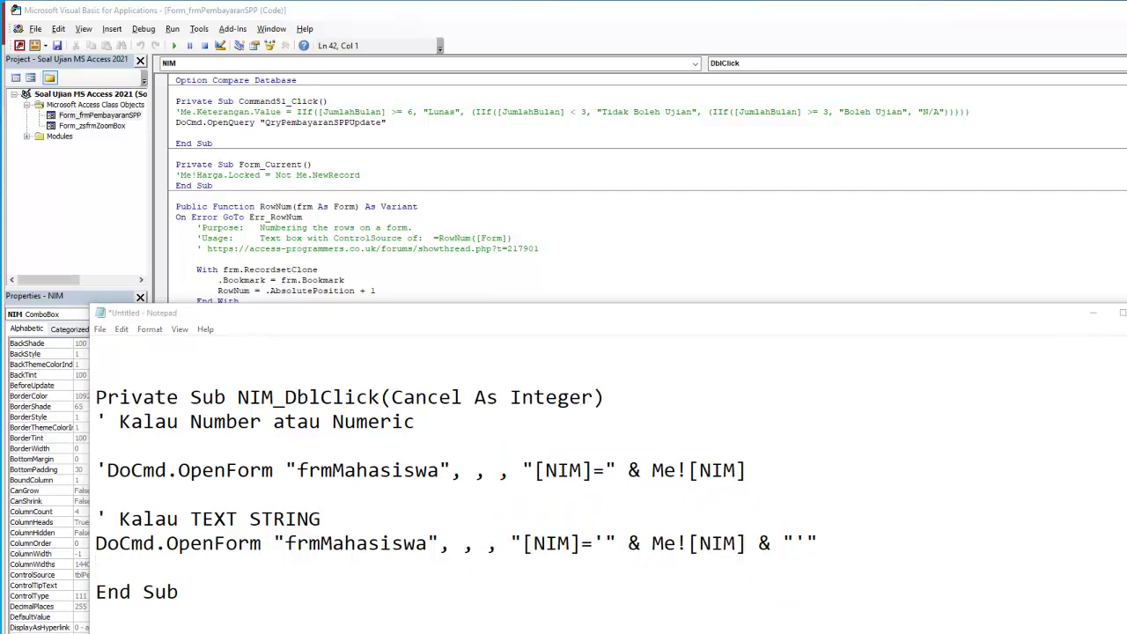
mouse_move(773, 456)
left_mouse_down()
mouse_move(660, 432)
mouse_move(520, 452)
mouse_move(558, 503)
mouse_move(742, 508)
mouse_move(767, 444)
left_mouse_up()
left_click_drag(330, 438, 412, 441)
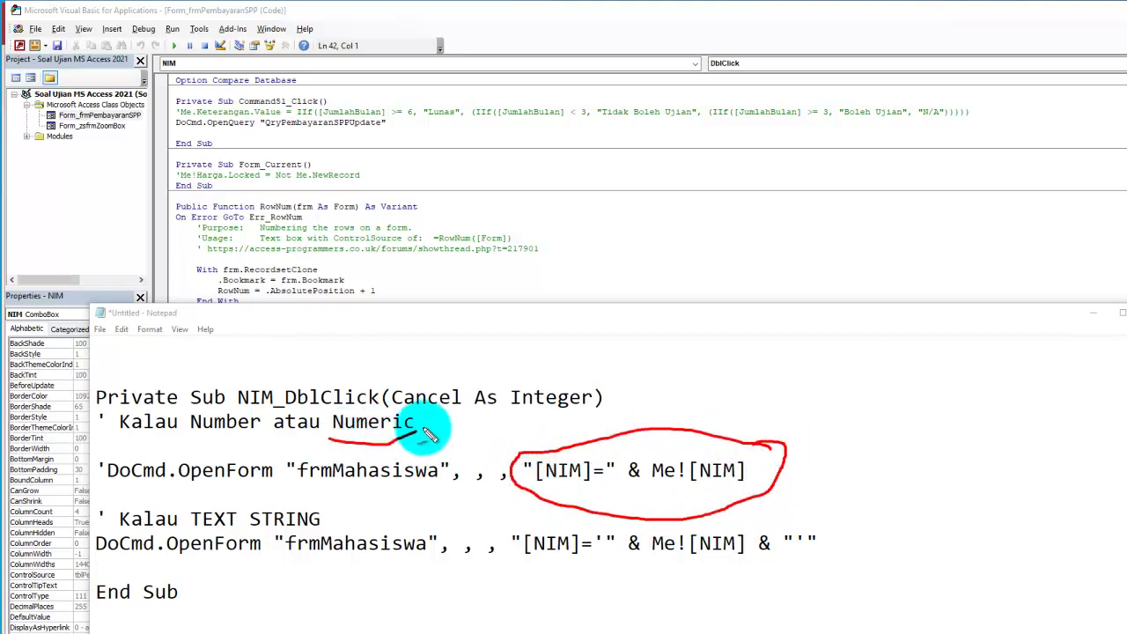
mouse_move(330, 436)
left_mouse_down()
mouse_move(317, 415)
mouse_move(428, 415)
mouse_move(499, 454)
mouse_move(489, 459)
left_mouse_up()
mouse_move(867, 521)
left_mouse_down()
mouse_move(523, 509)
mouse_move(503, 546)
mouse_move(718, 592)
mouse_move(867, 511)
left_mouse_up()
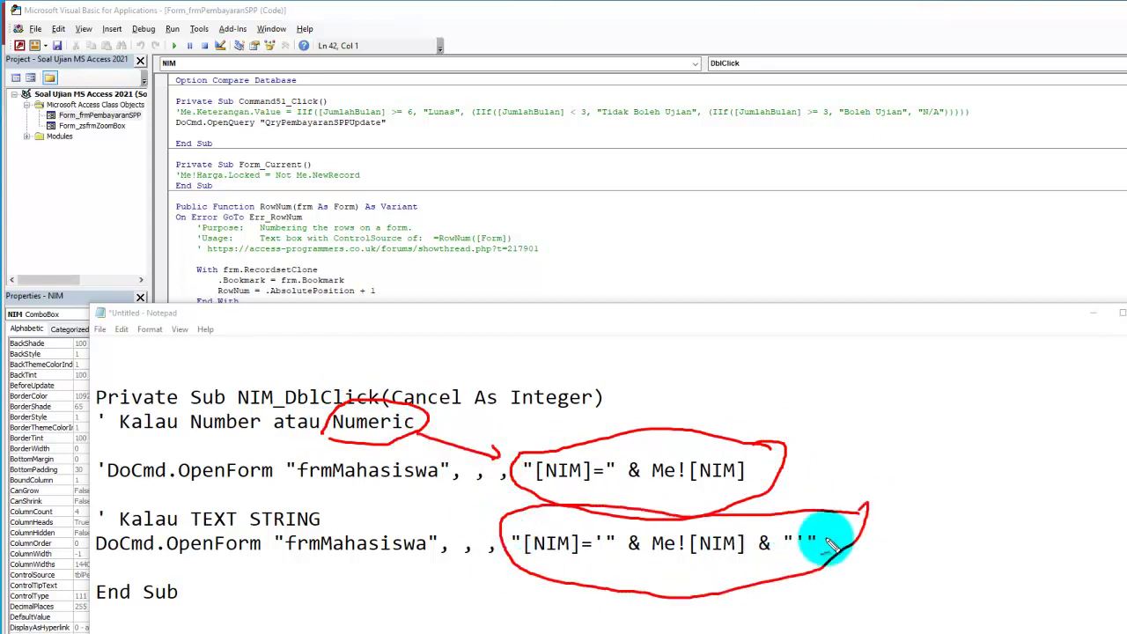
left_click_drag(800, 550, 807, 594)
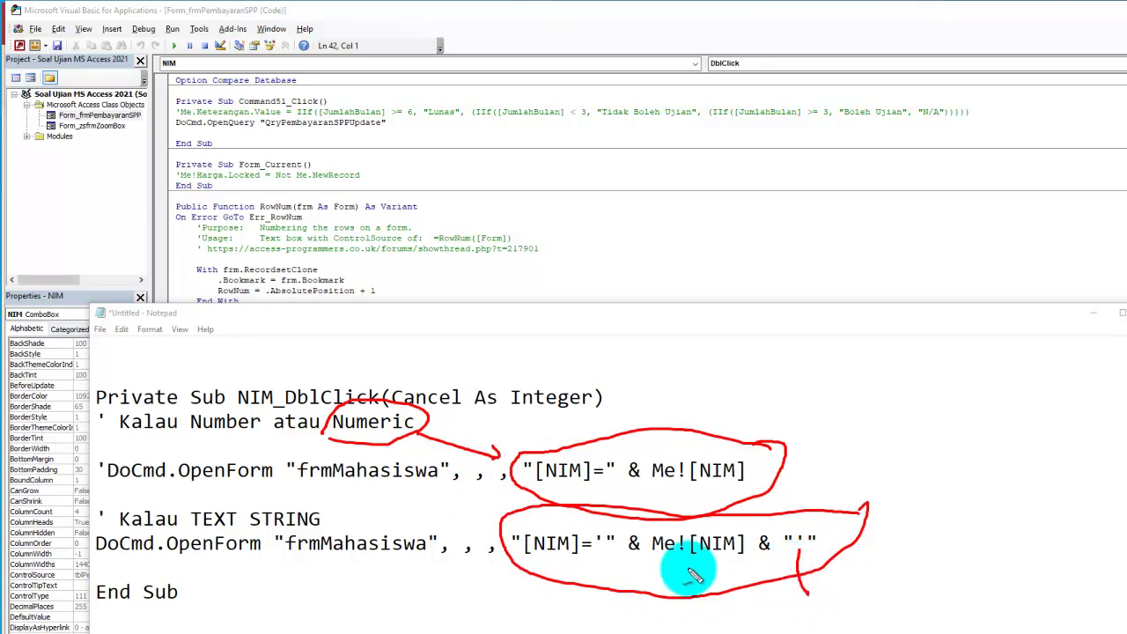
left_click_drag(599, 549, 608, 621)
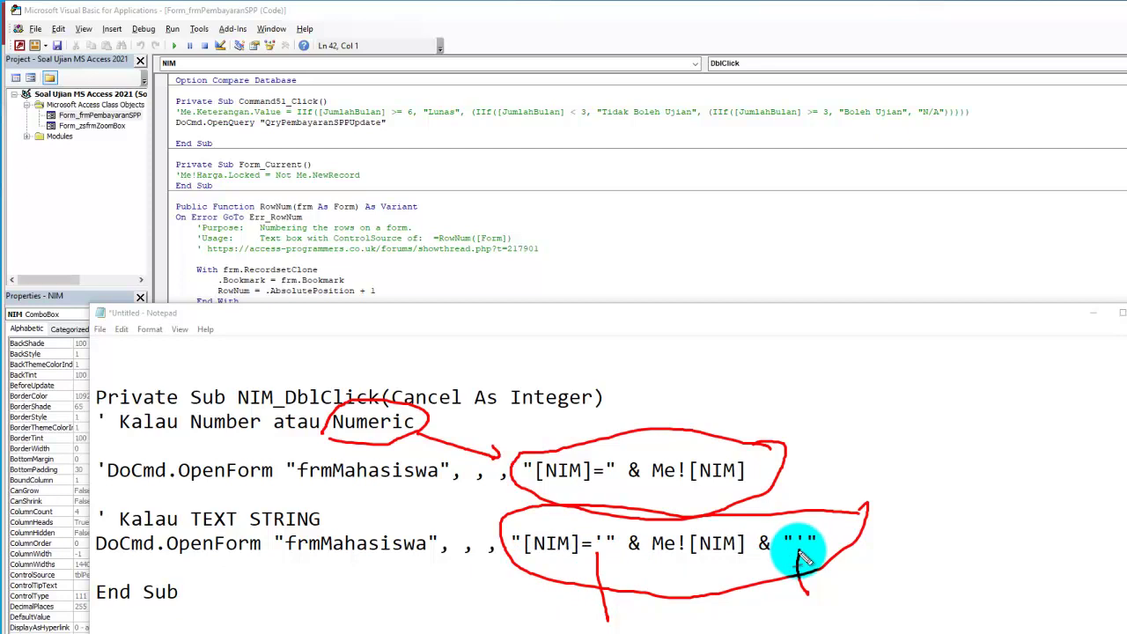
mouse_move(227, 491)
left_mouse_down()
mouse_move(196, 510)
mouse_move(411, 596)
mouse_move(483, 581)
mouse_move(478, 573)
mouse_move(485, 583)
left_mouse_up()
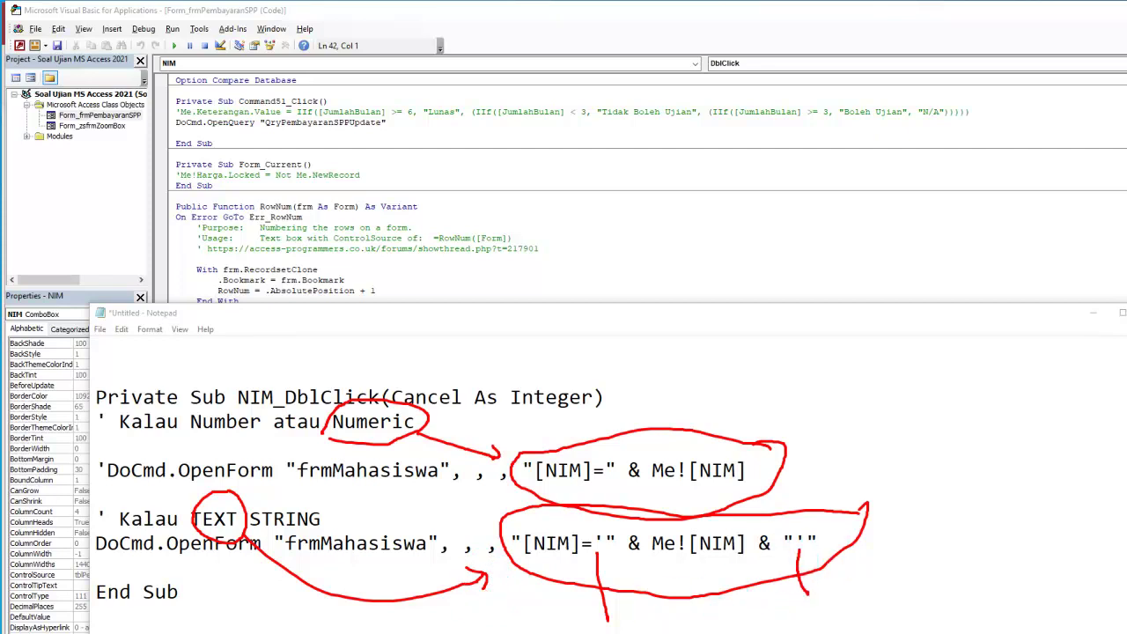
key("Escape")
Cancel closing Notepad, minimize it with the notes unsaved, and return from the code to frmPembayaranSPP in form view
key("alt+F4")
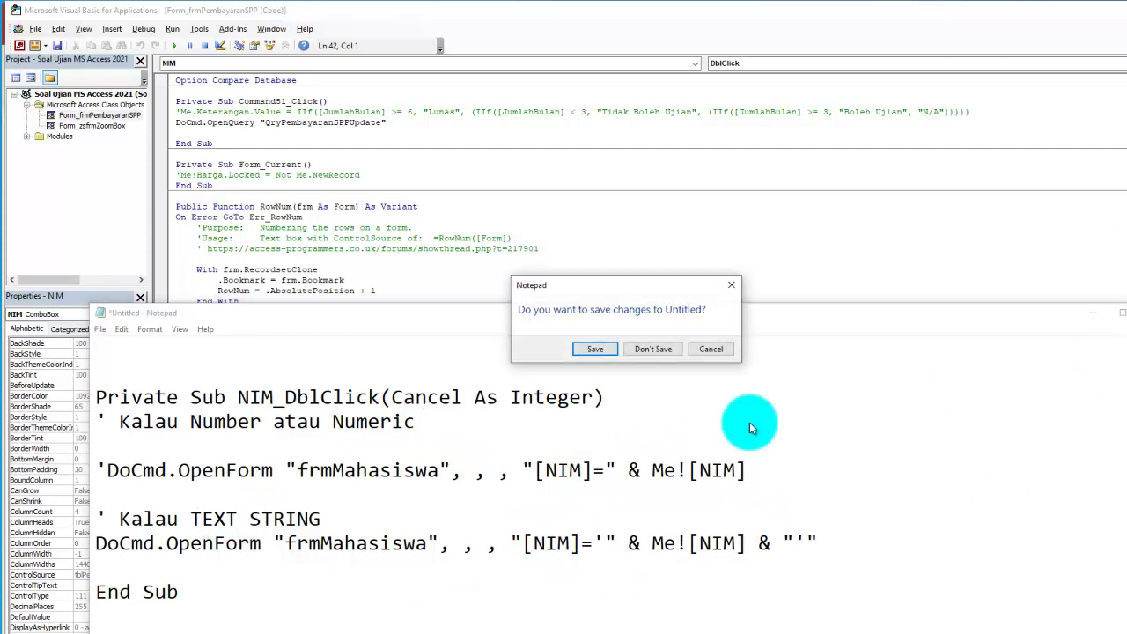
left_click(710, 352)
left_click(1092, 313)
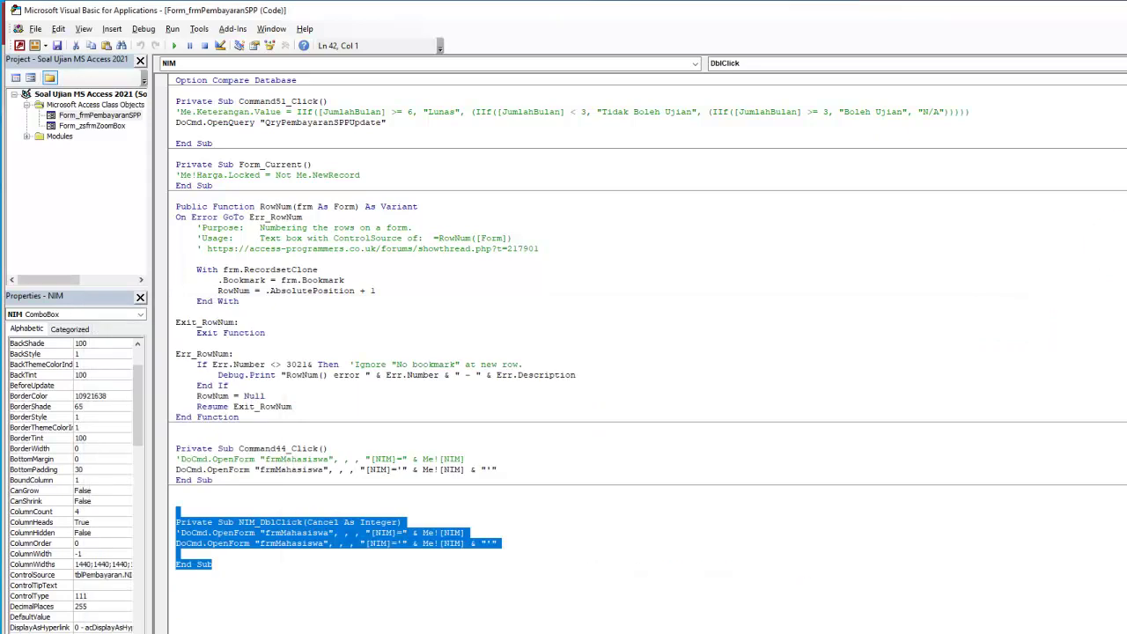
key("alt+F11")
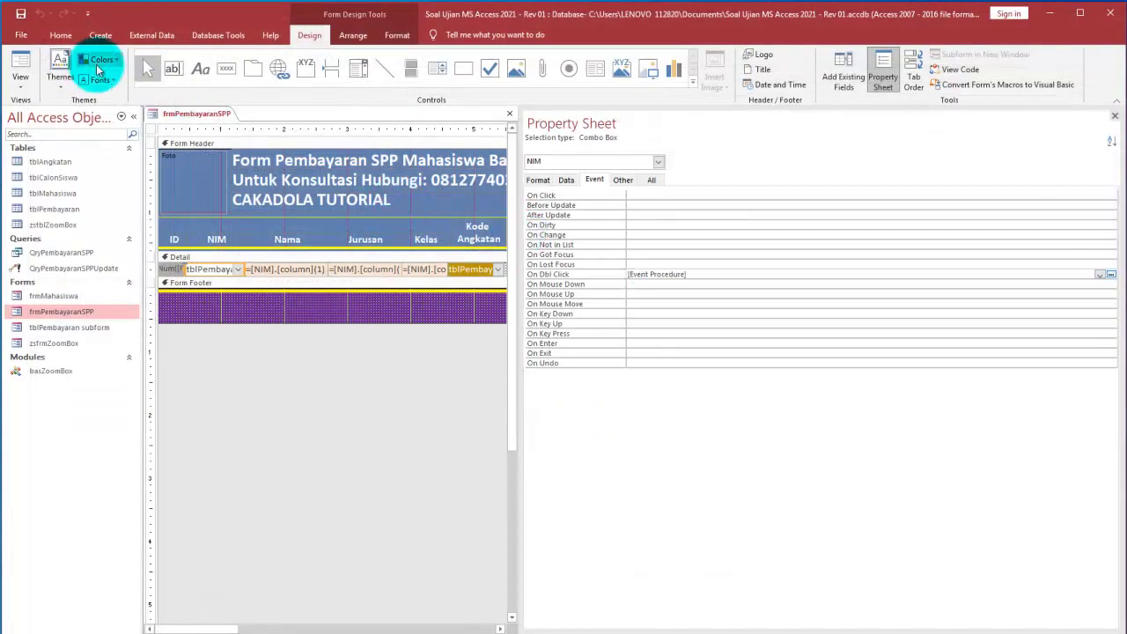
left_click(21, 56)
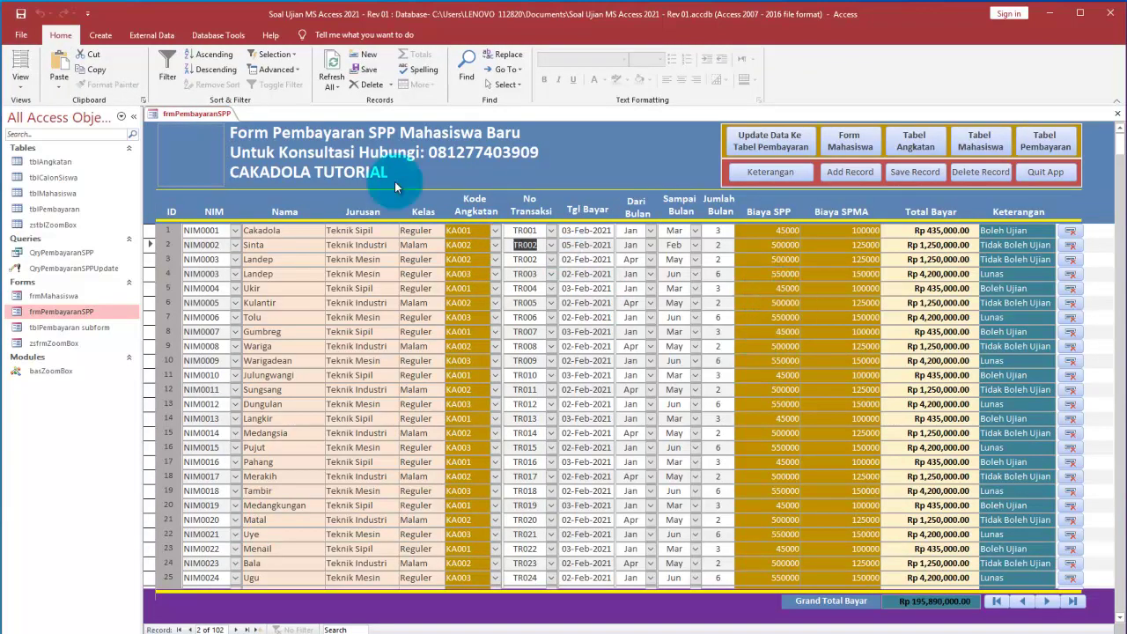
Select the NIM0001 record to view its photo, go to a blank new record, and return to the first record
left_click(201, 230)
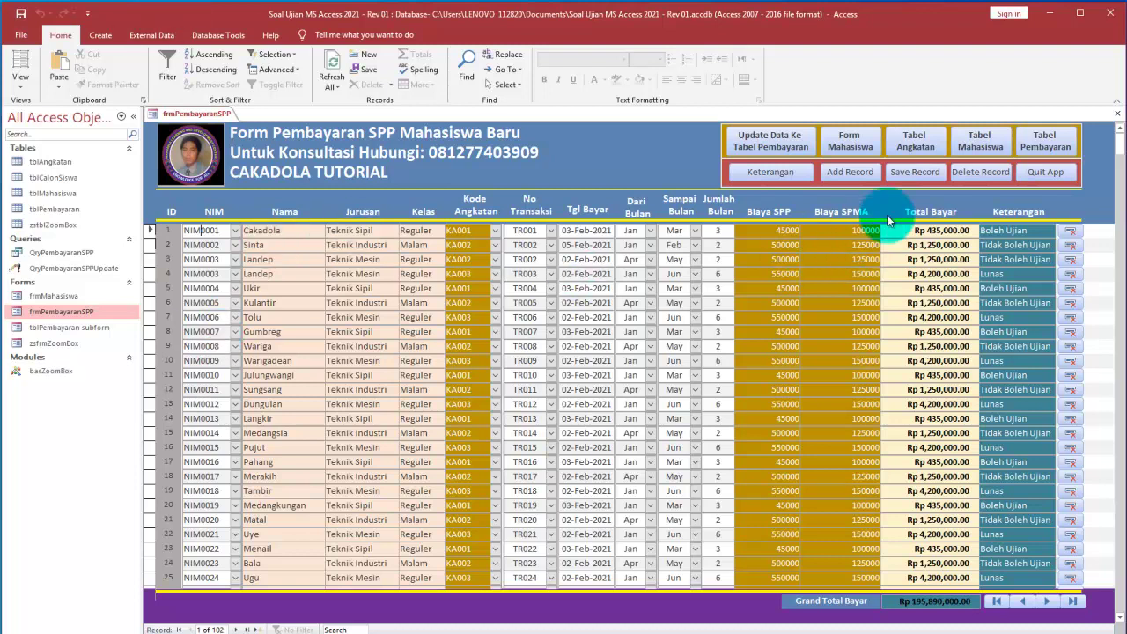
left_click(865, 172)
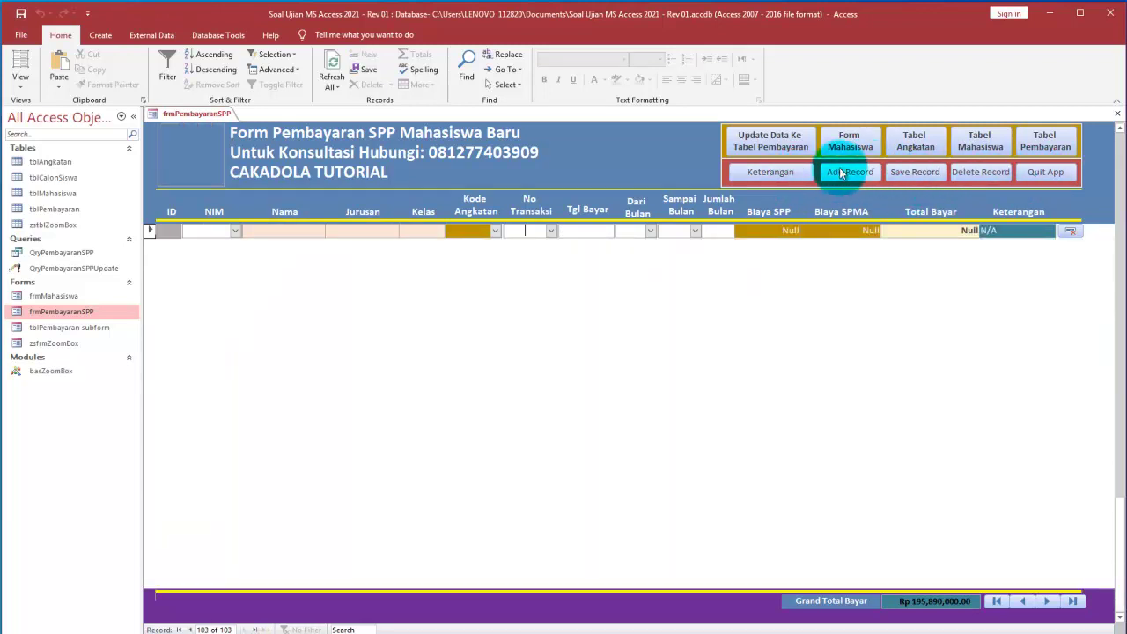
left_click(996, 601)
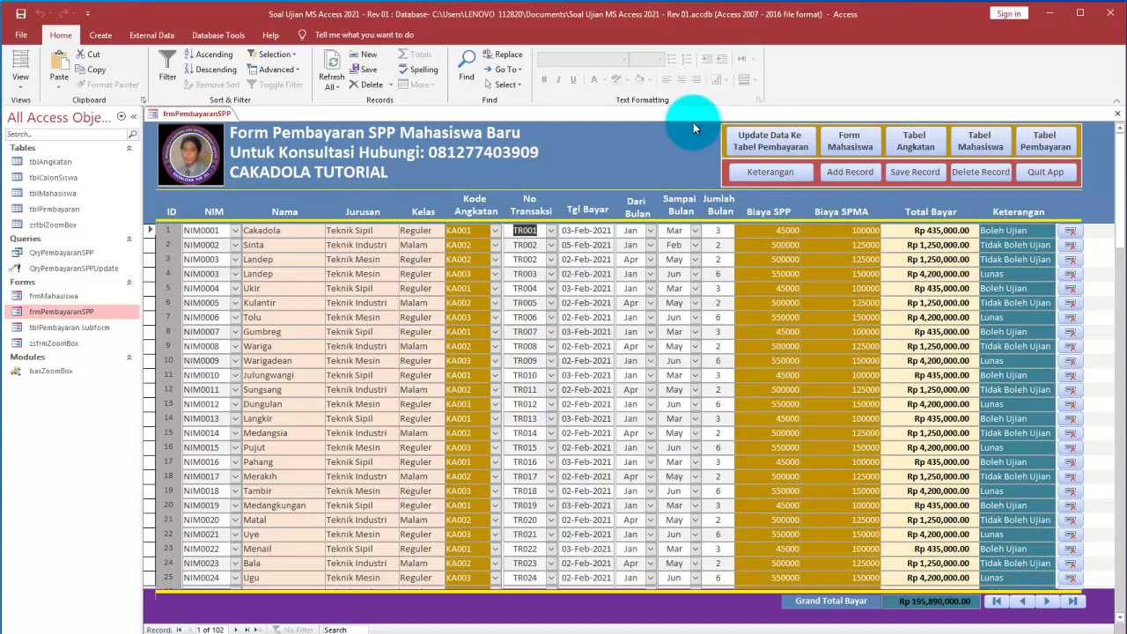
Open frmPembayaranSPP in design view and examine the Control Source of the ID text box in the Detail section
right_click(623, 144)
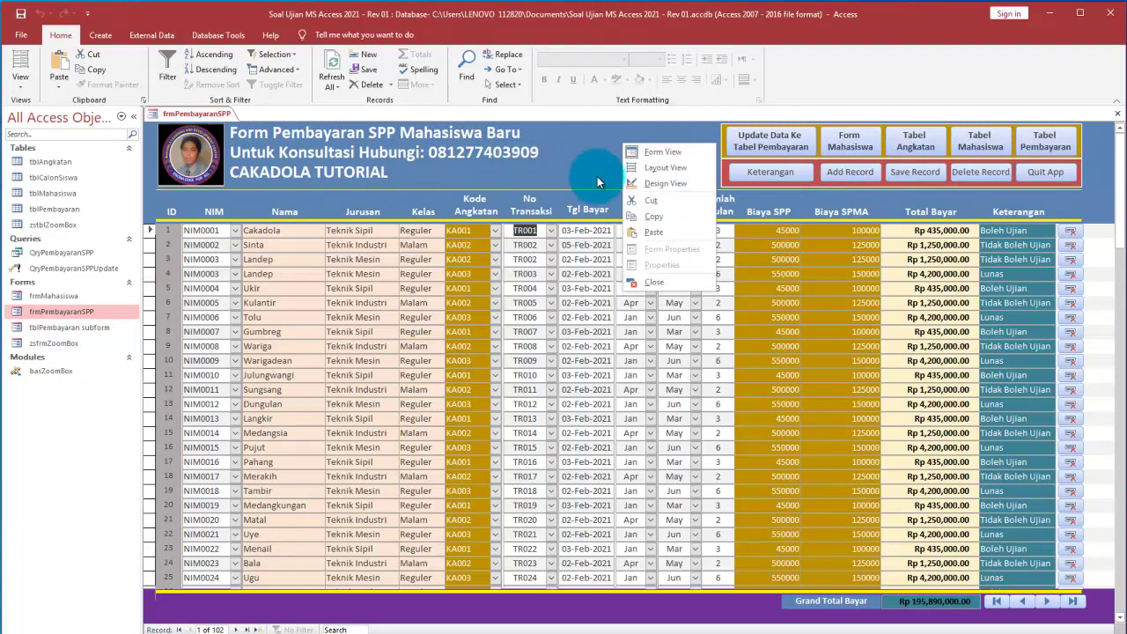
left_click(650, 183)
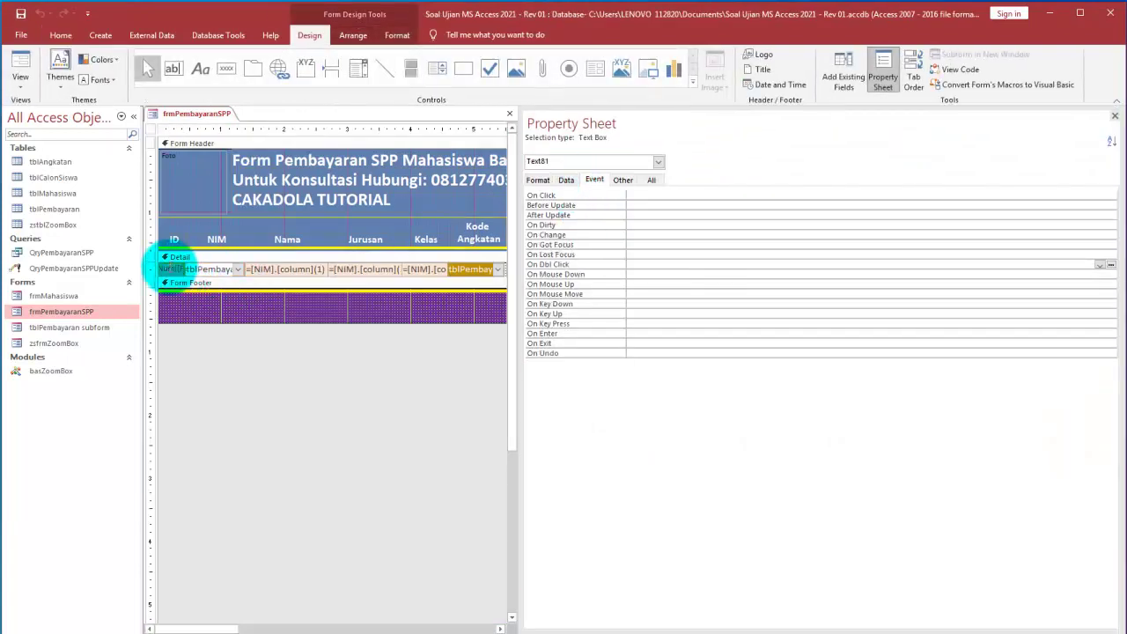
left_click(202, 302)
left_click(175, 266)
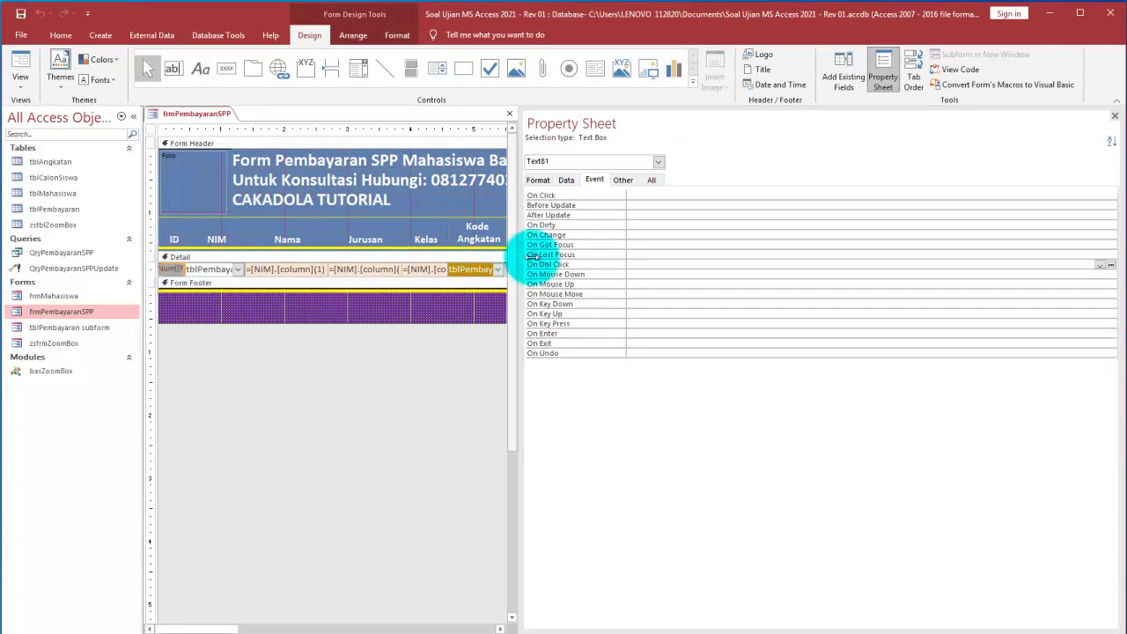
left_click(566, 179)
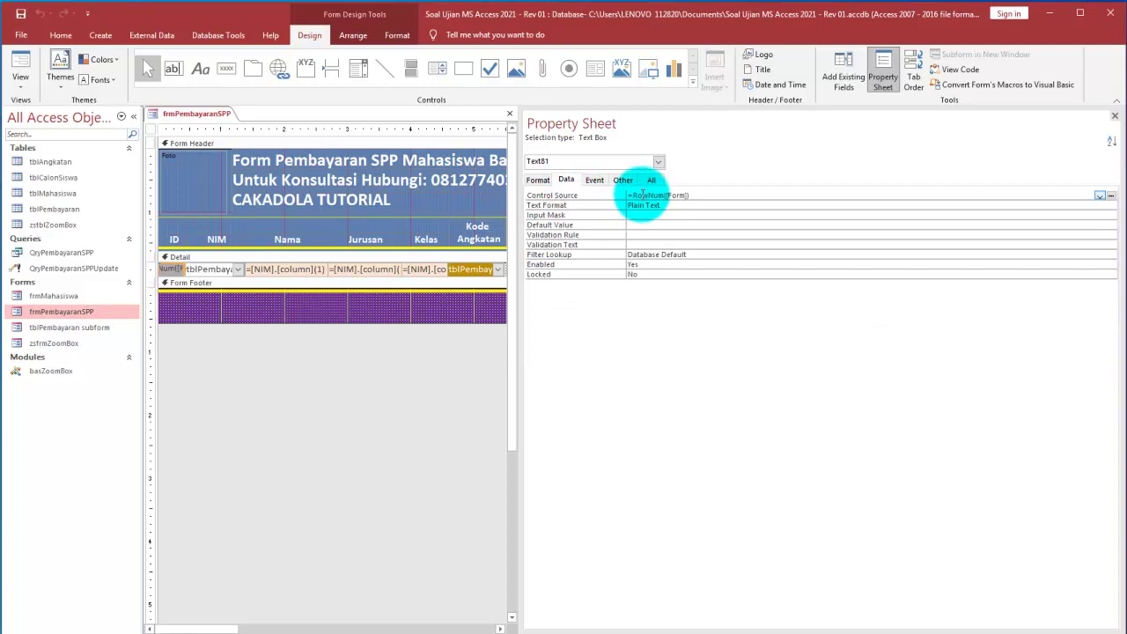
left_click(259, 307)
left_click(173, 269)
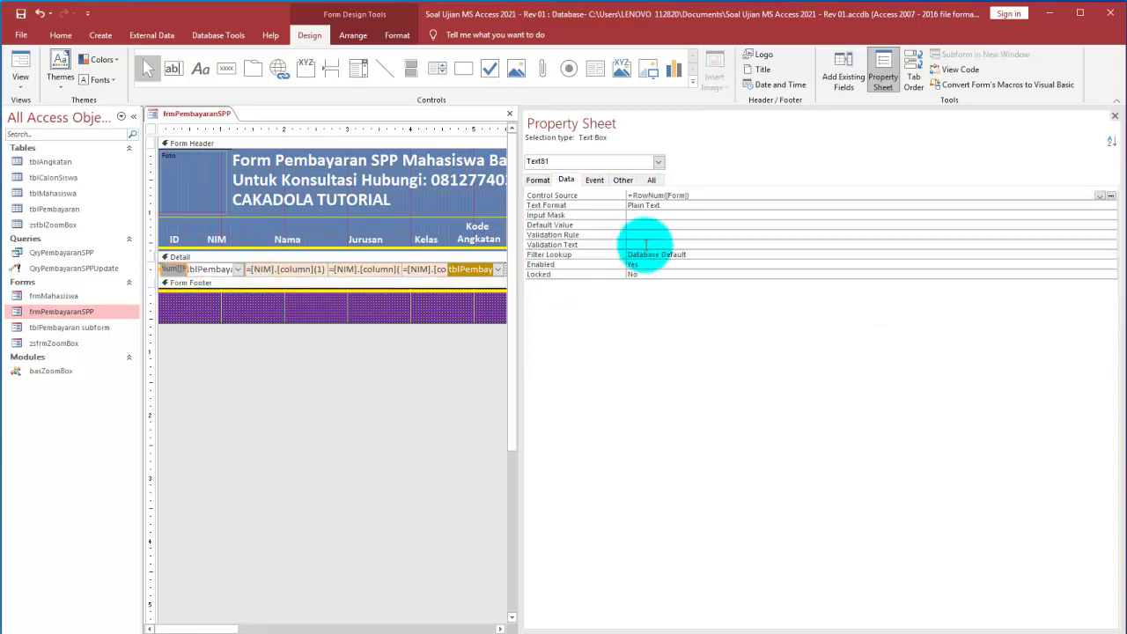
Copy the =RowNum([Form]) Control Source expression of the ID text box to the top of the Notepad notes
left_click_drag(698, 198, 602, 183)
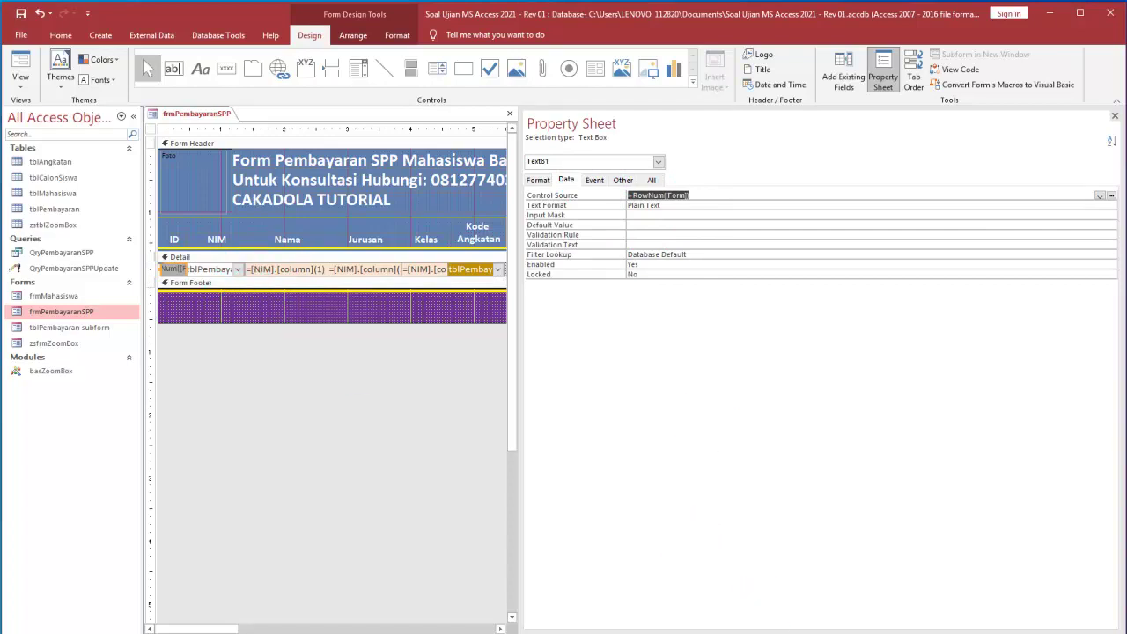
left_click(757, 632)
left_click(236, 349)
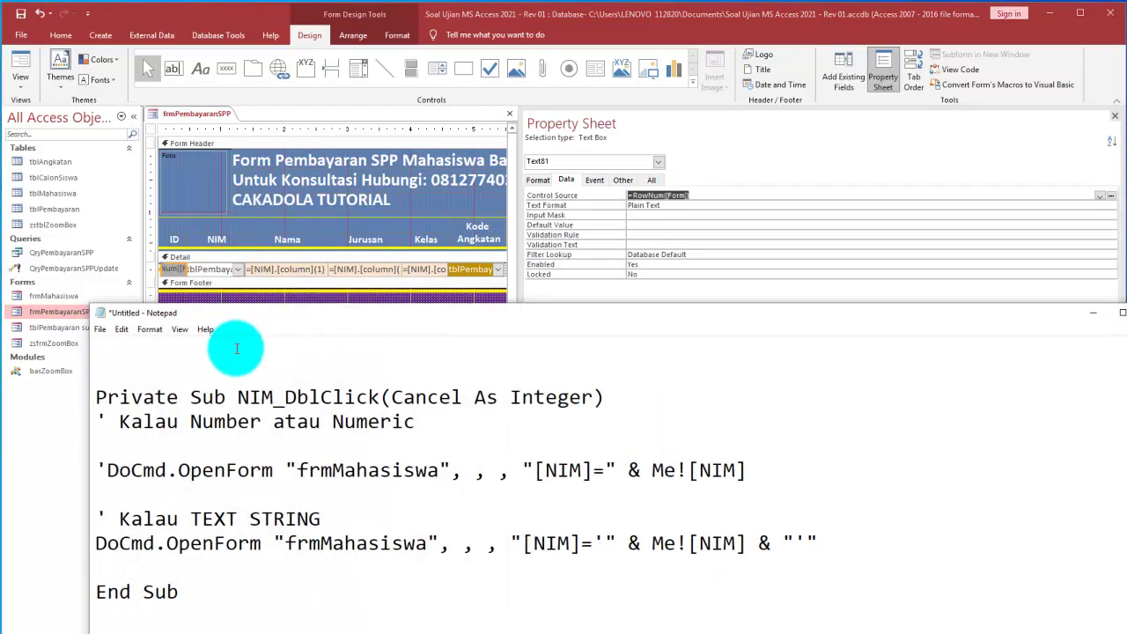
left_click_drag(302, 352, 96, 330)
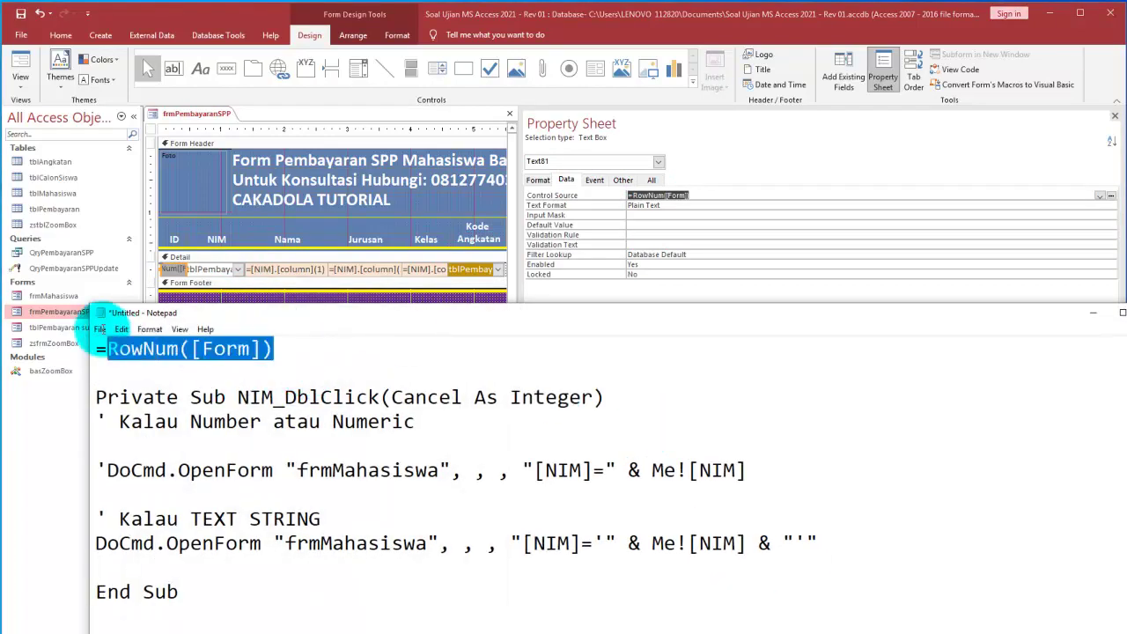
Mark the ID Control Source and its copy in Notepad on screen with an arrow between them, clear the marks, and minimize Notepad
left_click(471, 632)
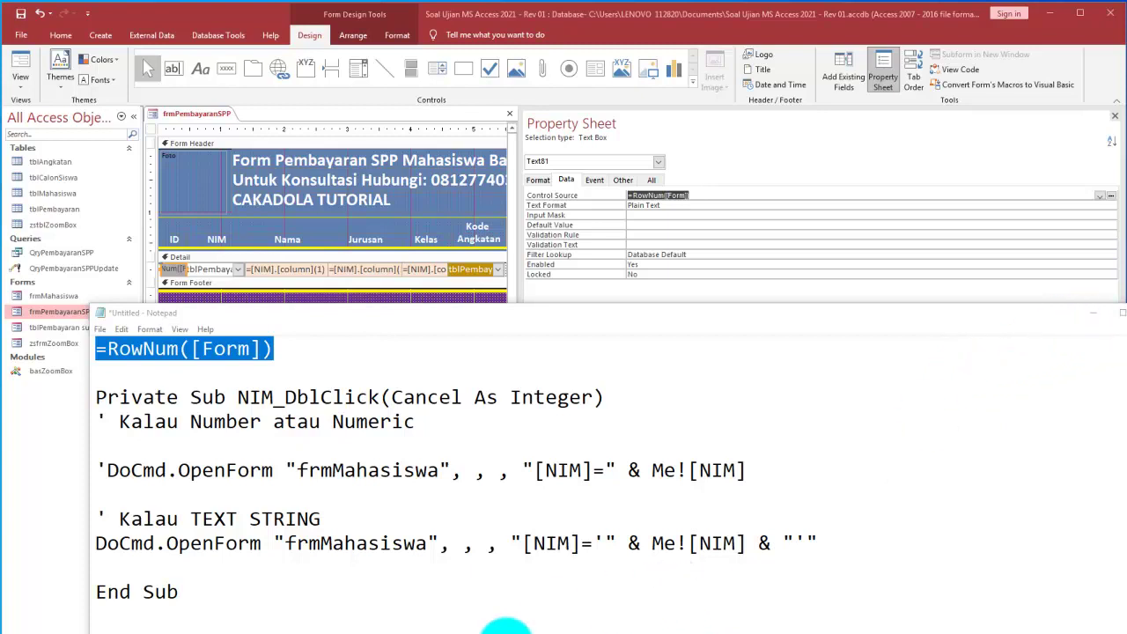
left_click_drag(296, 349, 408, 419)
mouse_move(263, 320)
left_mouse_down()
mouse_move(146, 291)
mouse_move(141, 366)
mouse_move(275, 351)
left_mouse_up()
mouse_move(698, 194)
left_mouse_down()
mouse_move(679, 221)
mouse_move(340, 356)
left_mouse_up()
left_click_drag(344, 334, 383, 347)
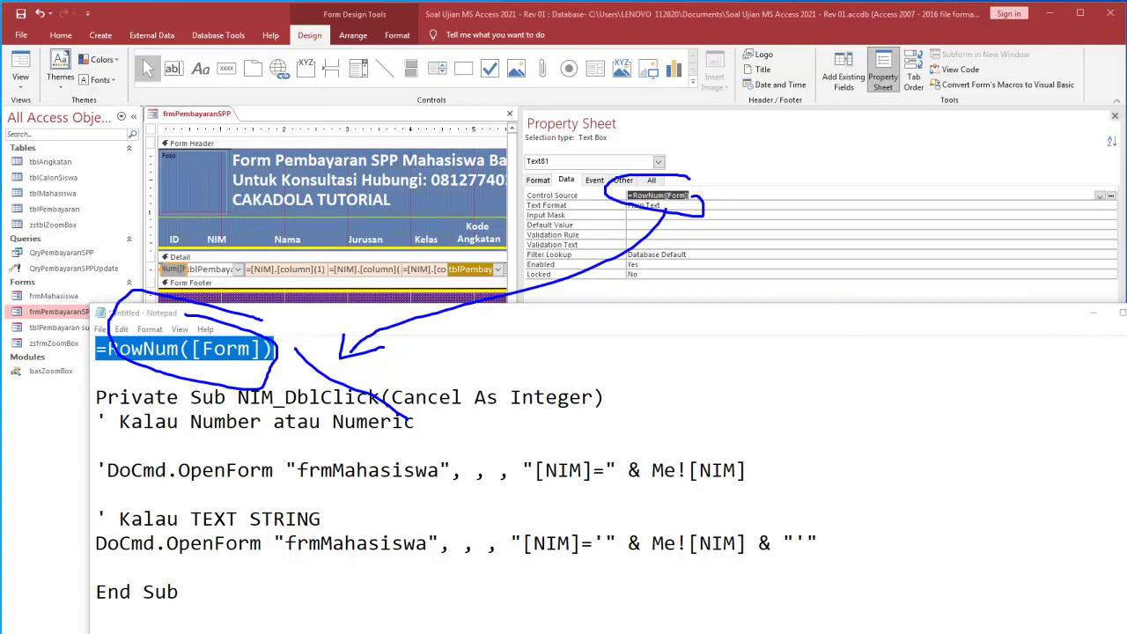
key("Escape")
left_click(1093, 312)
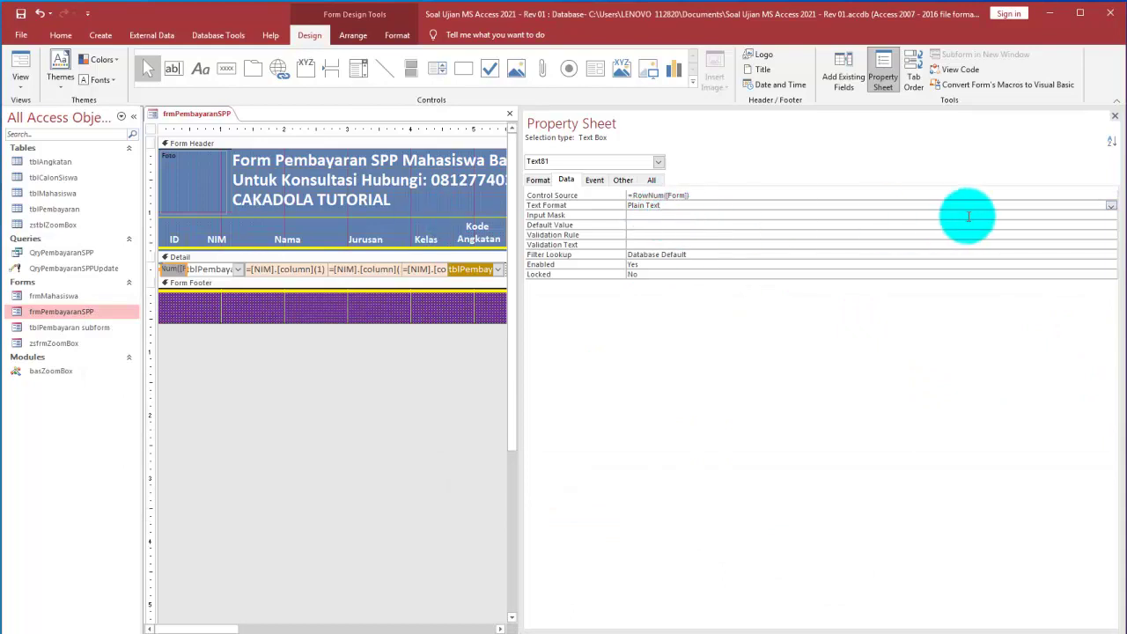
Reopen the properties of the ID text box, look through its data, event and other properties, and close them
left_click(1117, 116)
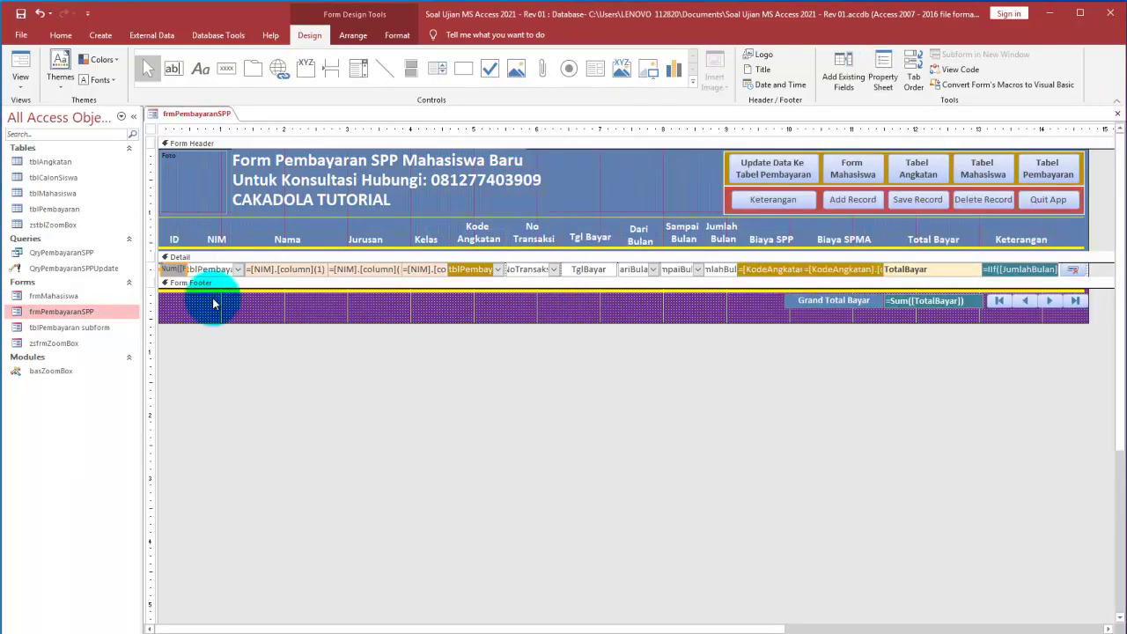
left_click(184, 283)
double_click(174, 270)
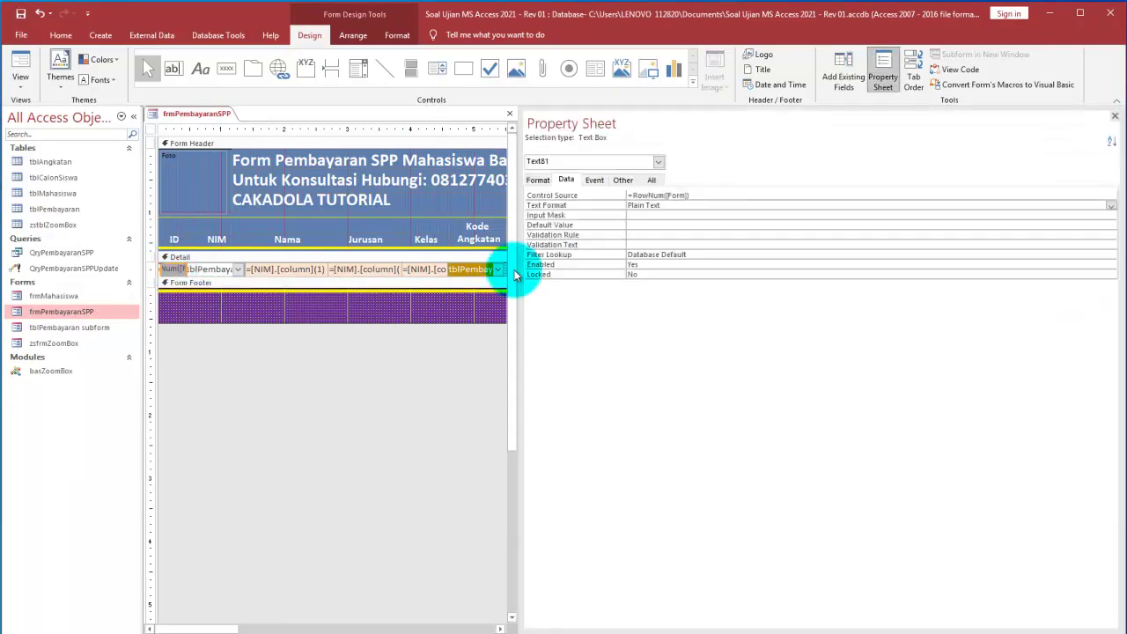
left_click(594, 180)
left_click(566, 180)
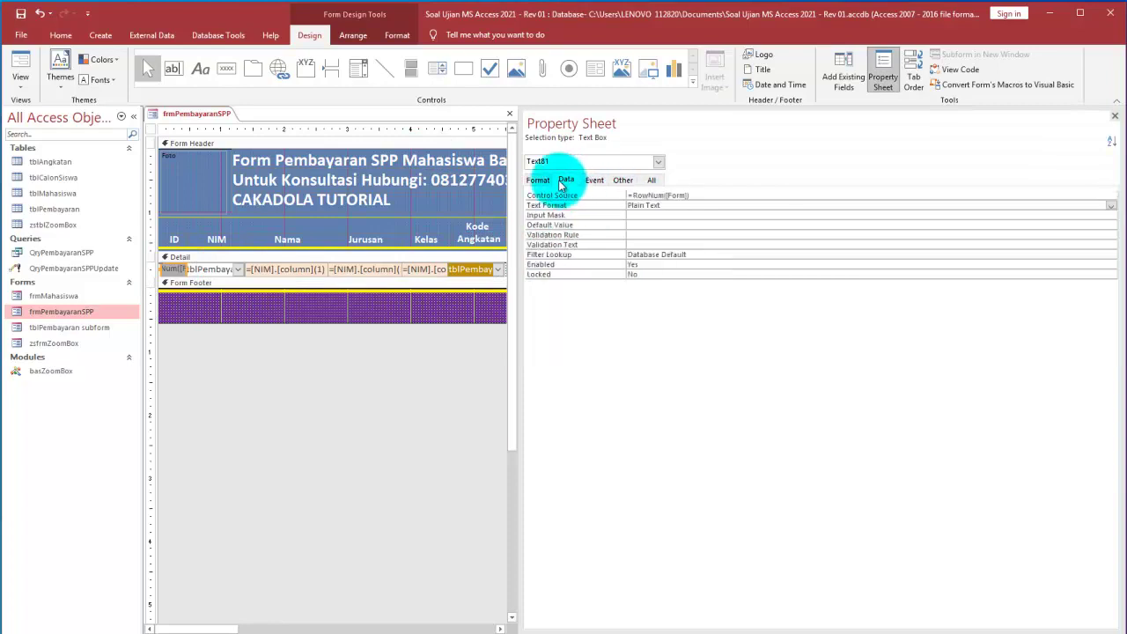
left_click(594, 179)
left_click(622, 180)
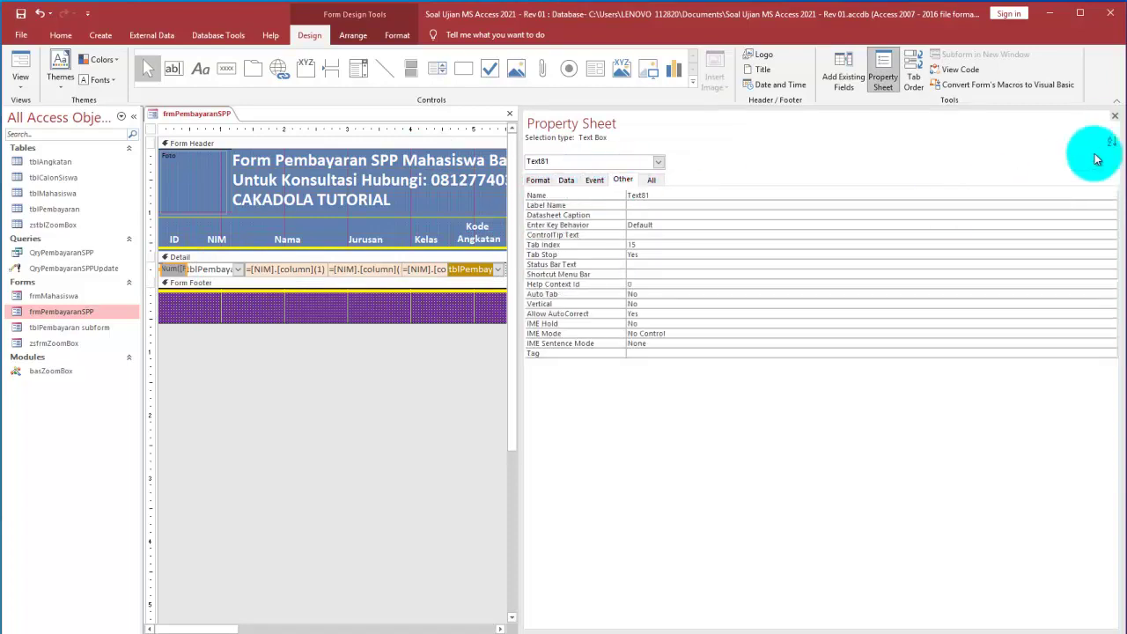
left_click(1114, 116)
left_click(375, 296)
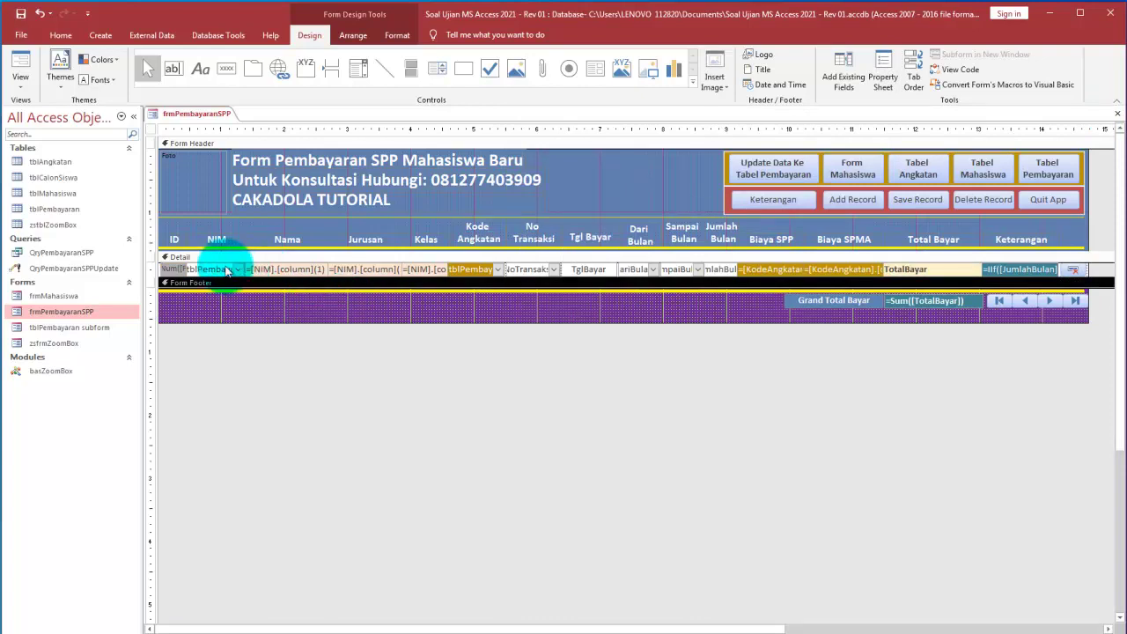
Open the code behind the form's On Current event and delete the Form_Current procedure
double_click(150, 132)
left_click(591, 179)
left_click(658, 196)
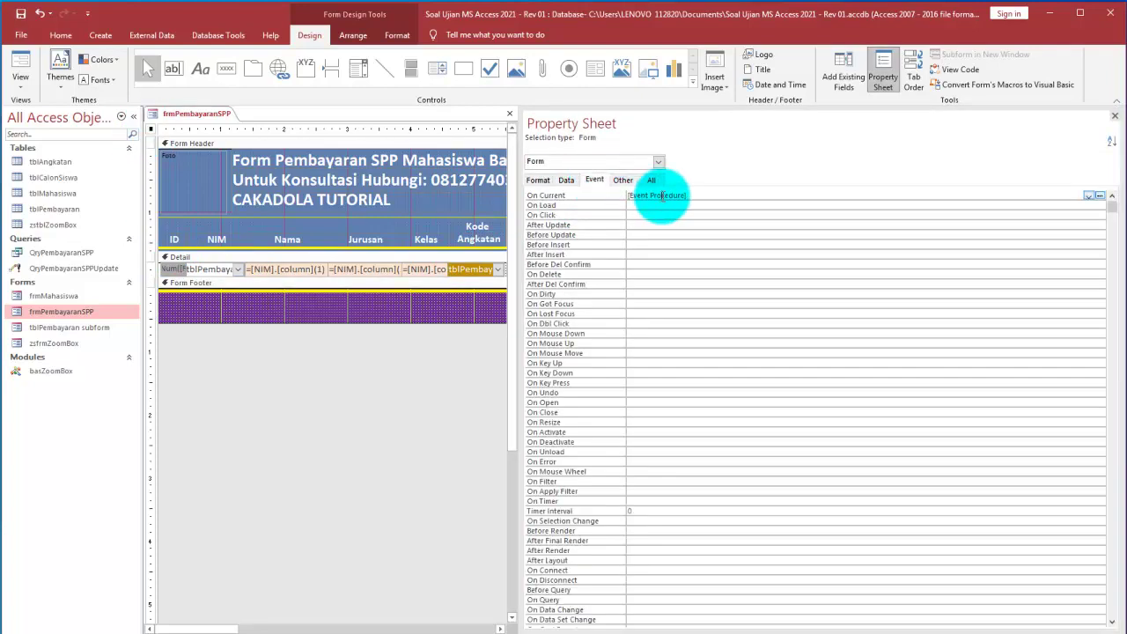
left_click(1100, 193)
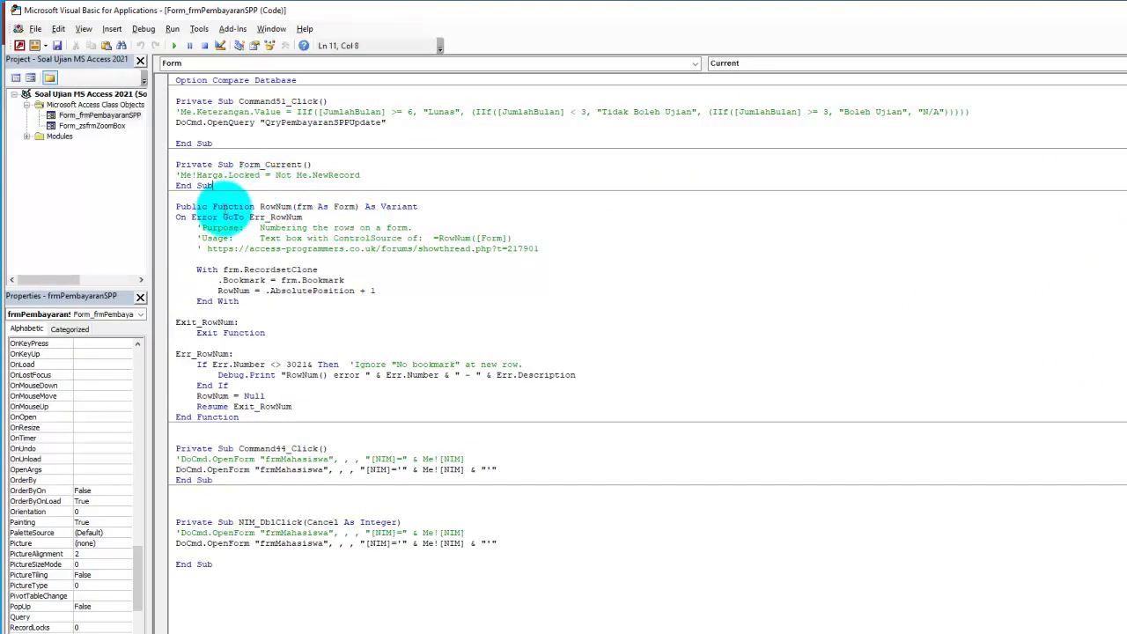
left_click(227, 186)
left_click_drag(227, 186, 165, 157)
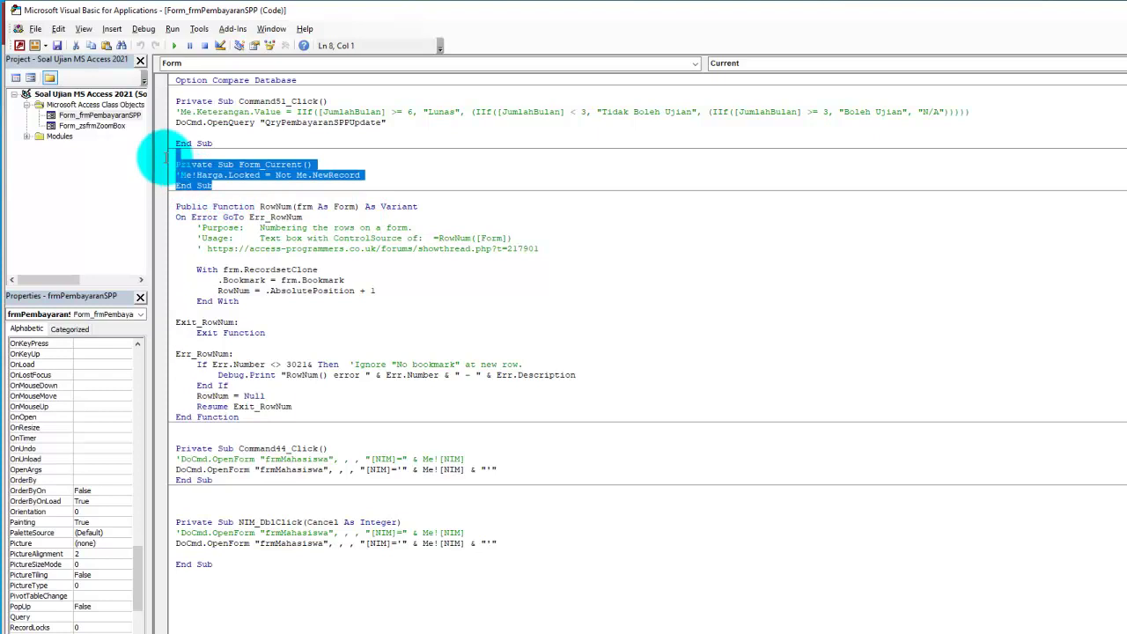
key("Delete")
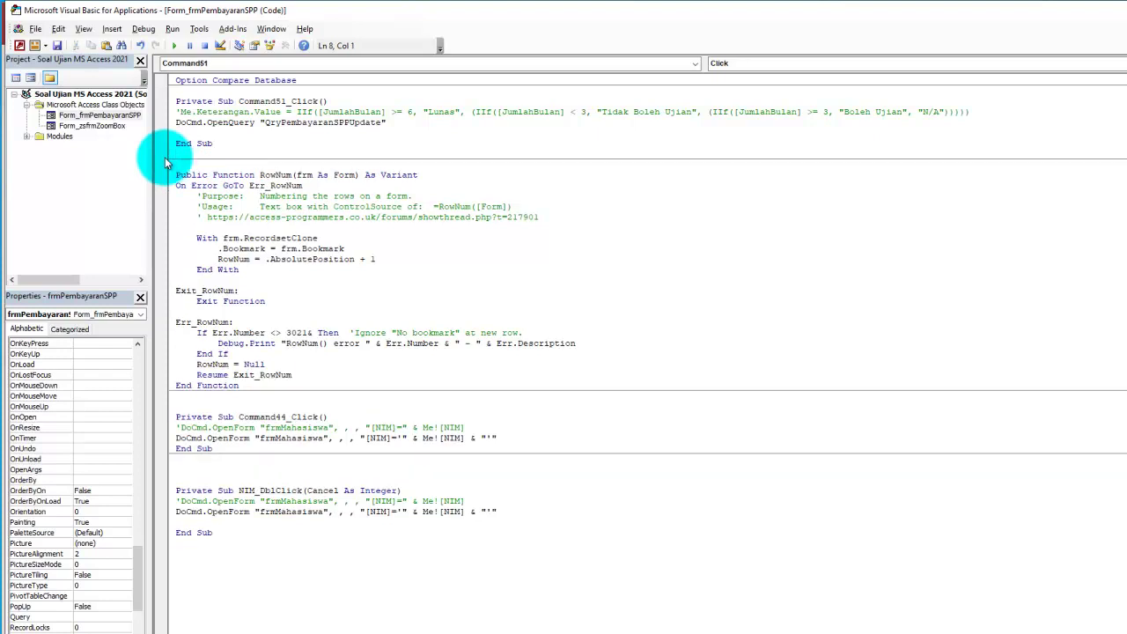
Copy the complete RowNum function from the form's code into Notepad above the =RowNum([Form]) line
left_click(399, 257)
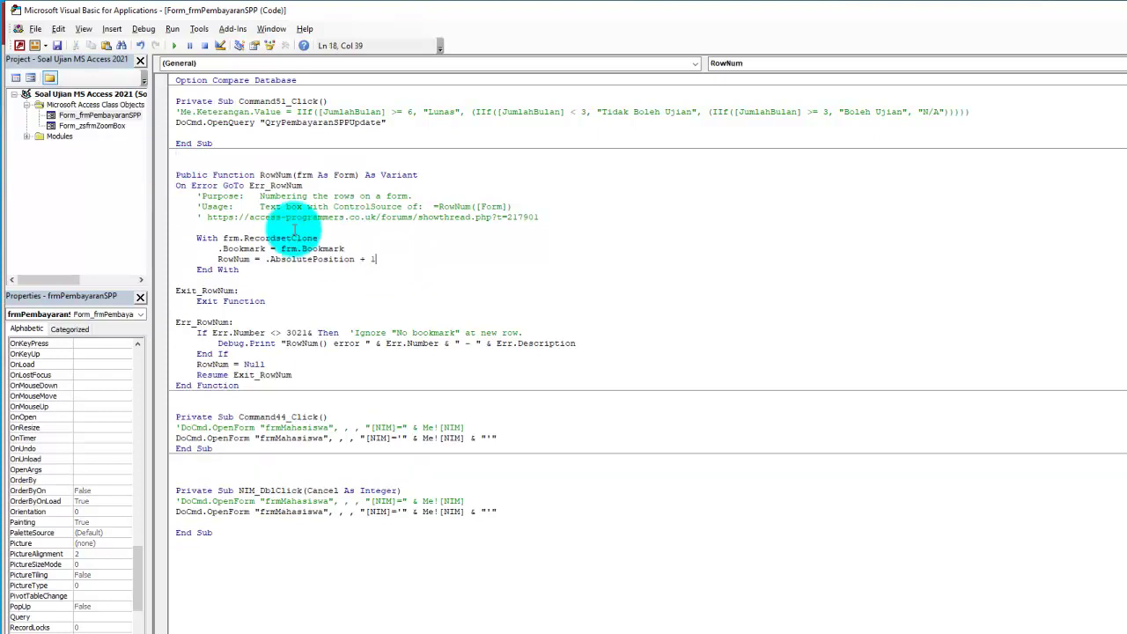
left_click_drag(174, 174, 326, 384)
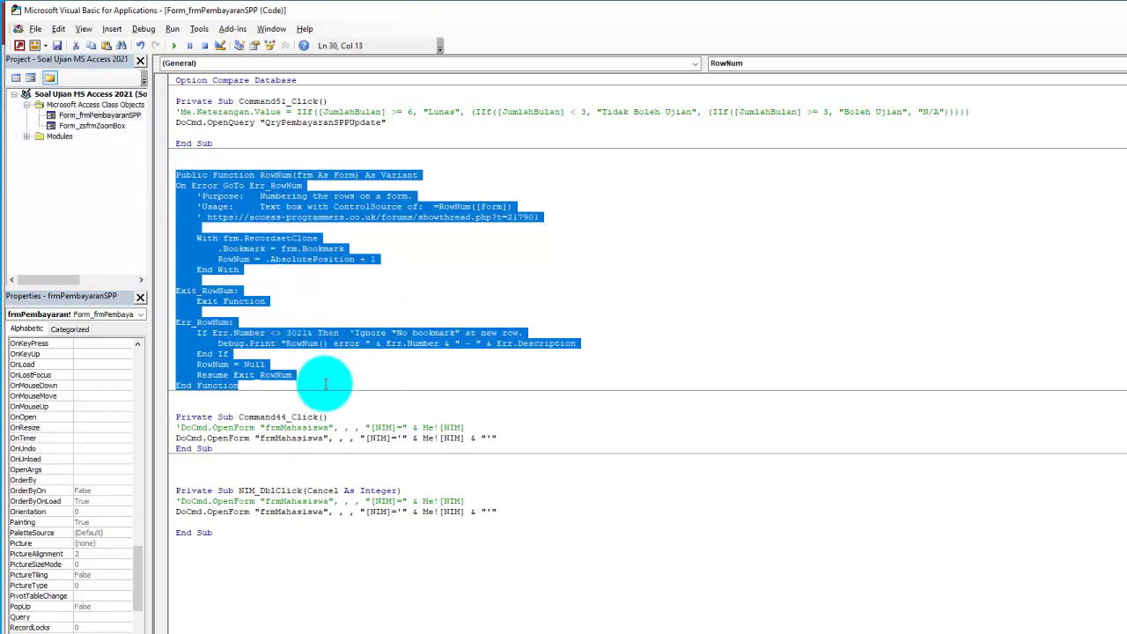
left_click(402, 292)
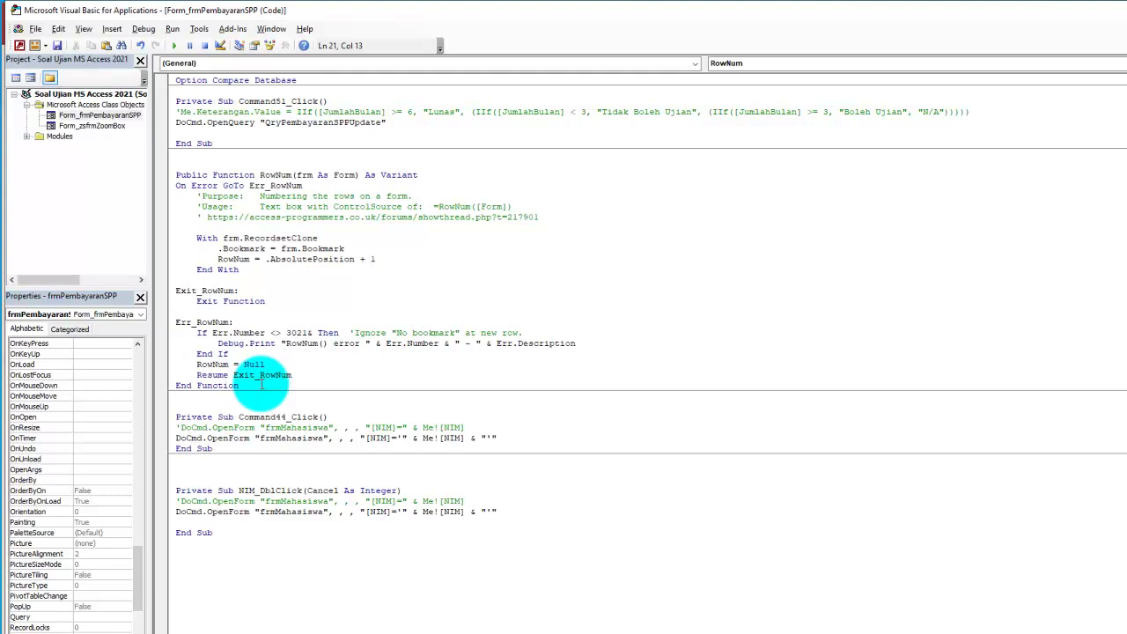
left_click_drag(251, 385, 151, 176)
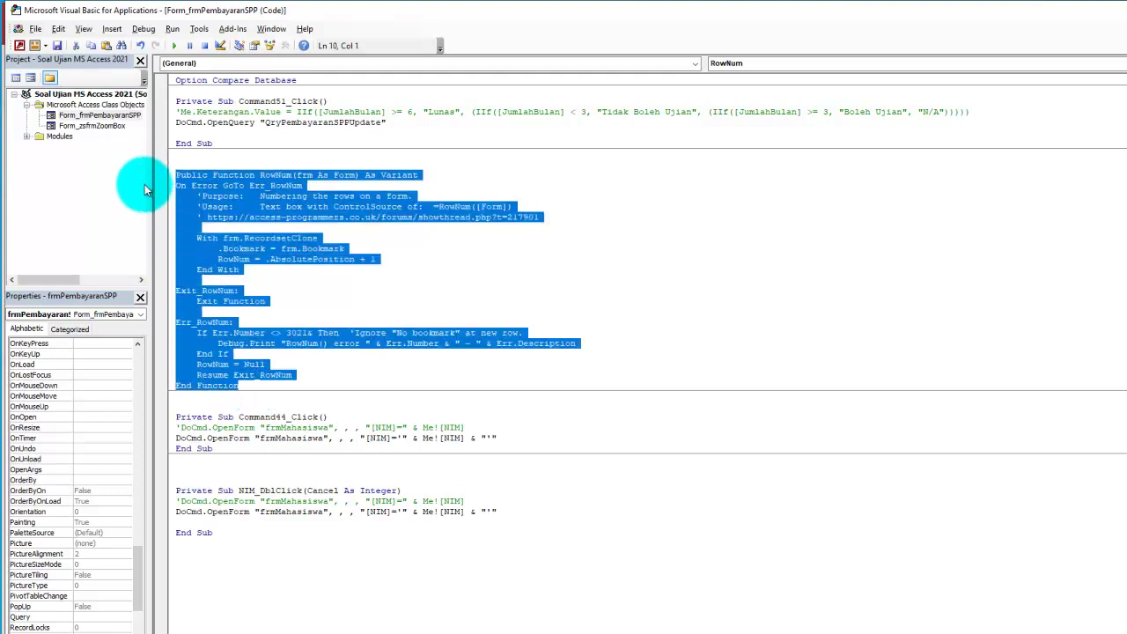
left_click(872, 633)
left_click(553, 377)
key("Return")
key("Return")
key("Return")
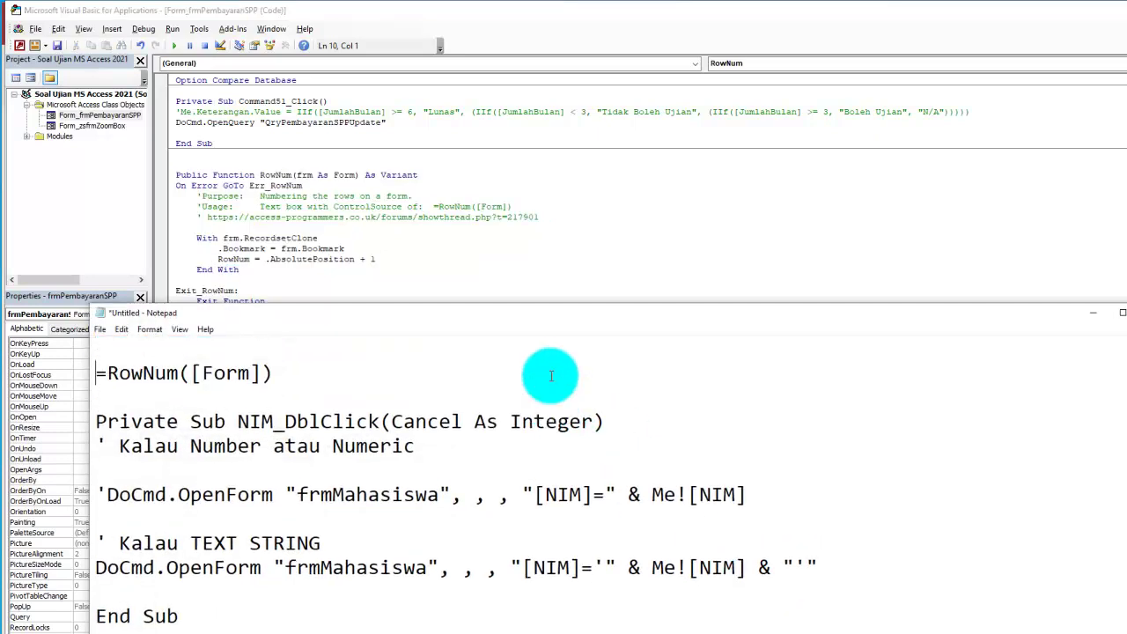
key("Up")
key("ctrl+v")
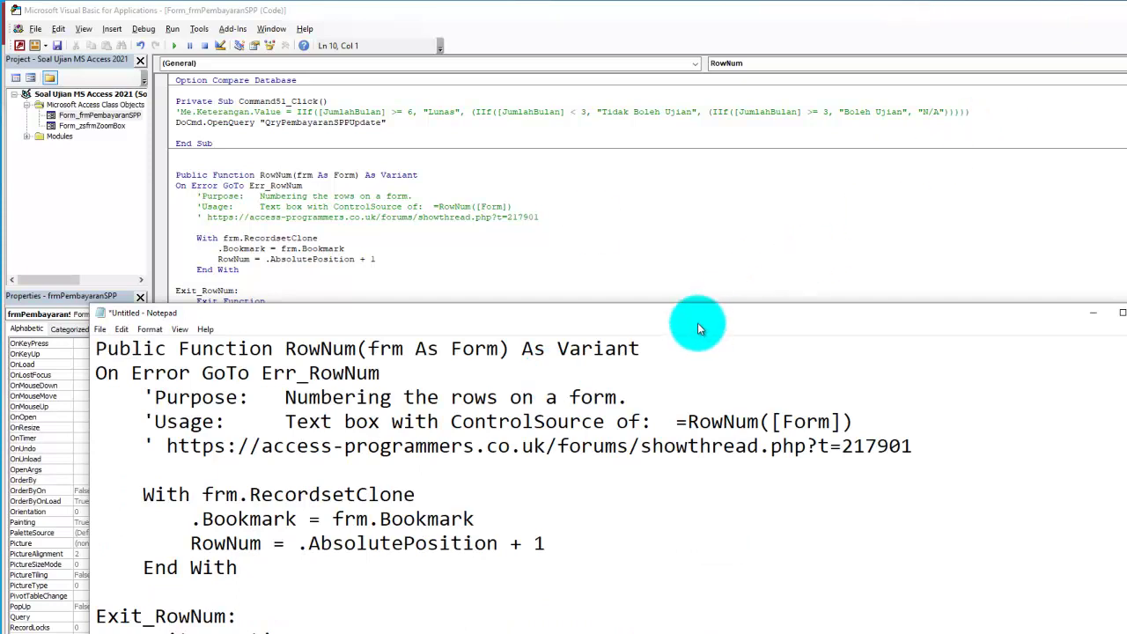
Move the Notepad window up to show the full RowNum function and highlight the access-programmers.co.uk link in its comments
left_click(728, 303)
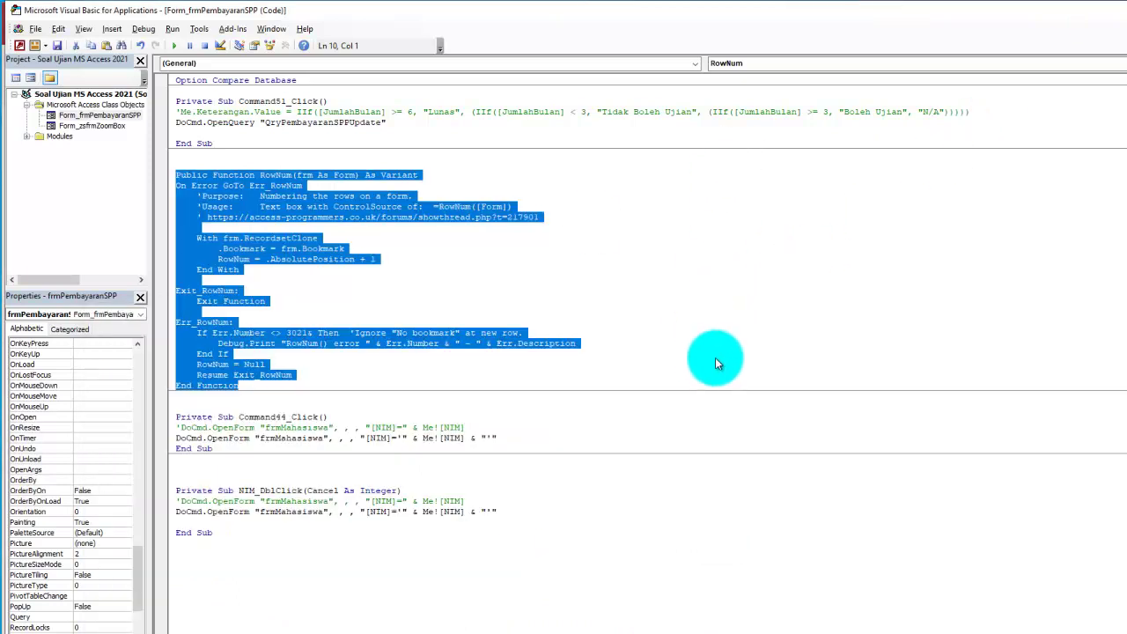
left_click(892, 633)
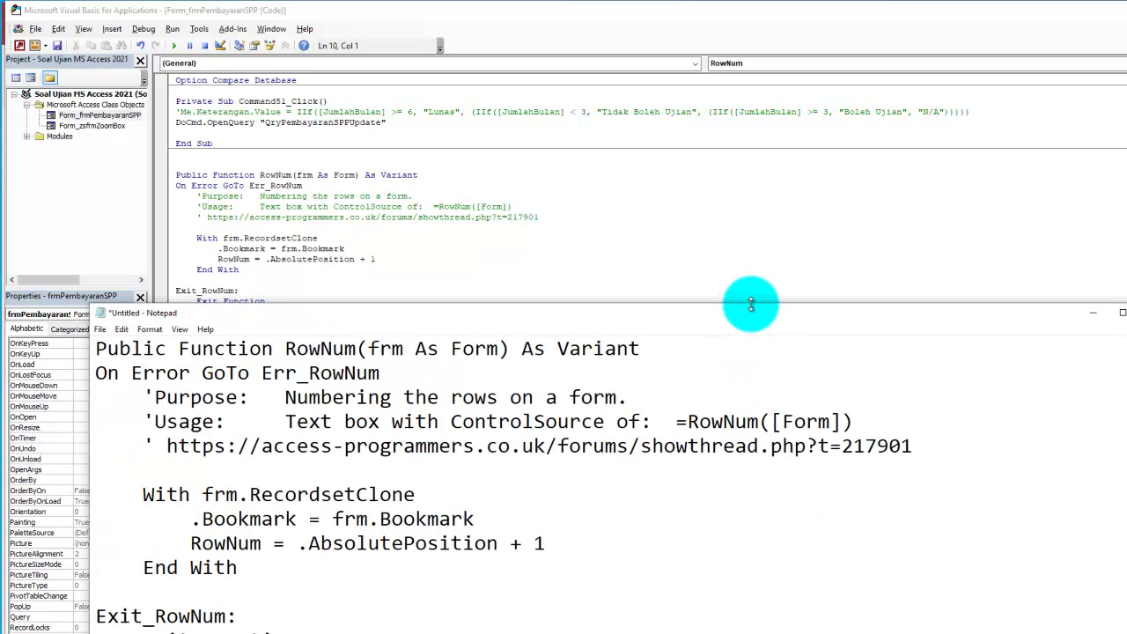
left_click(750, 306)
left_click(893, 633)
left_click_drag(718, 310, 799, 97)
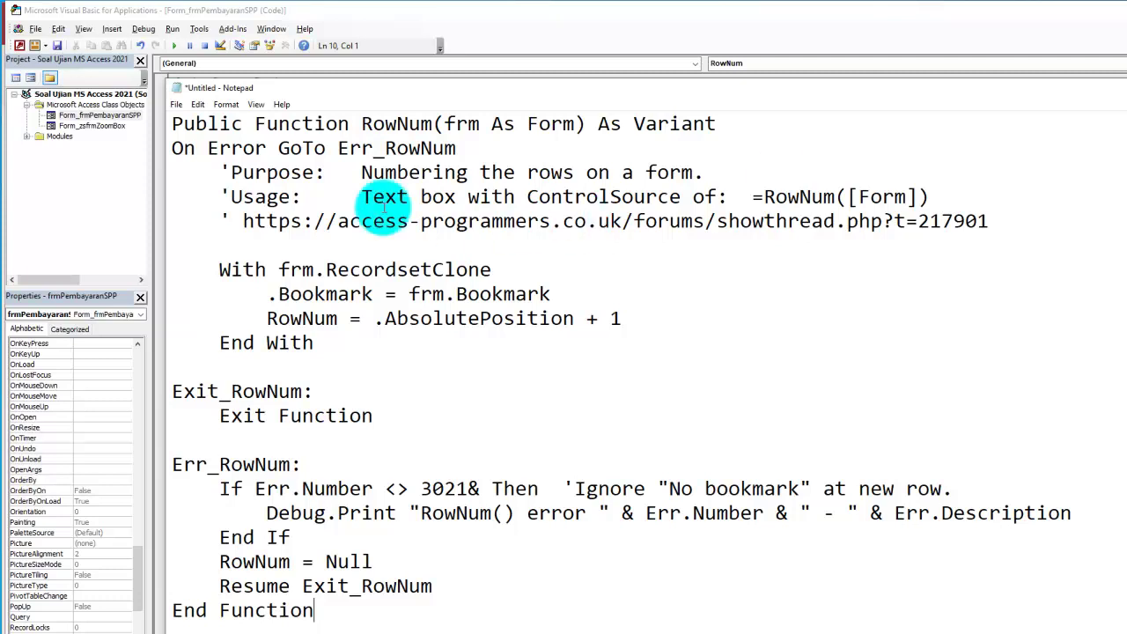
left_click_drag(244, 221, 990, 221)
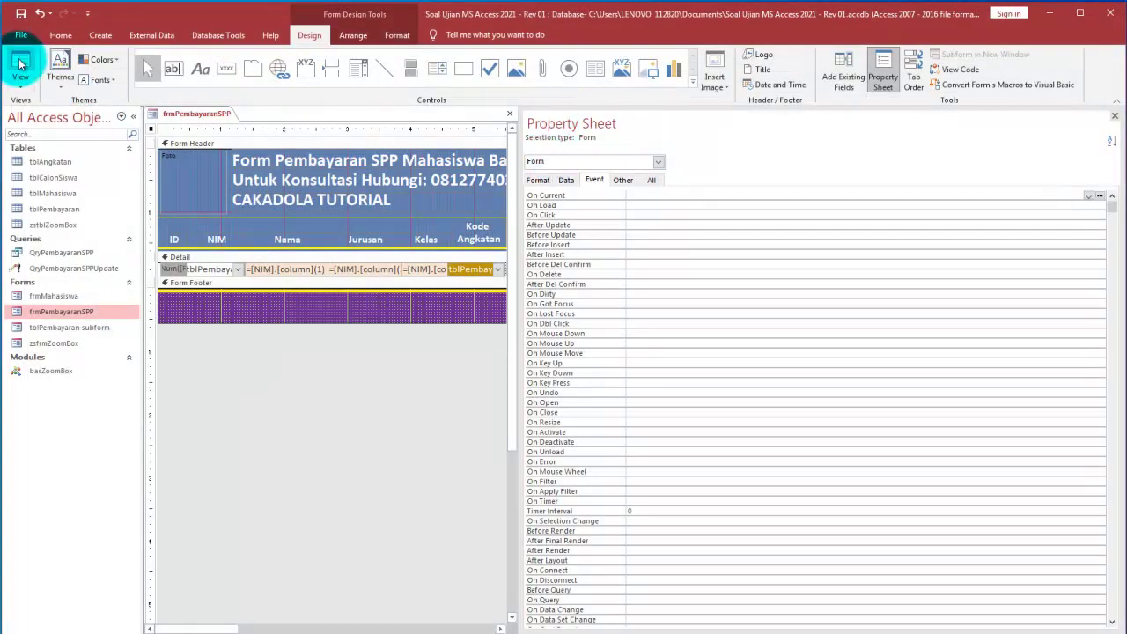
Show frmPembayaranSPP in form view, zoom the first record's Nama, try to confirm the Zoom box, and cancel out of it
left_click(20, 62)
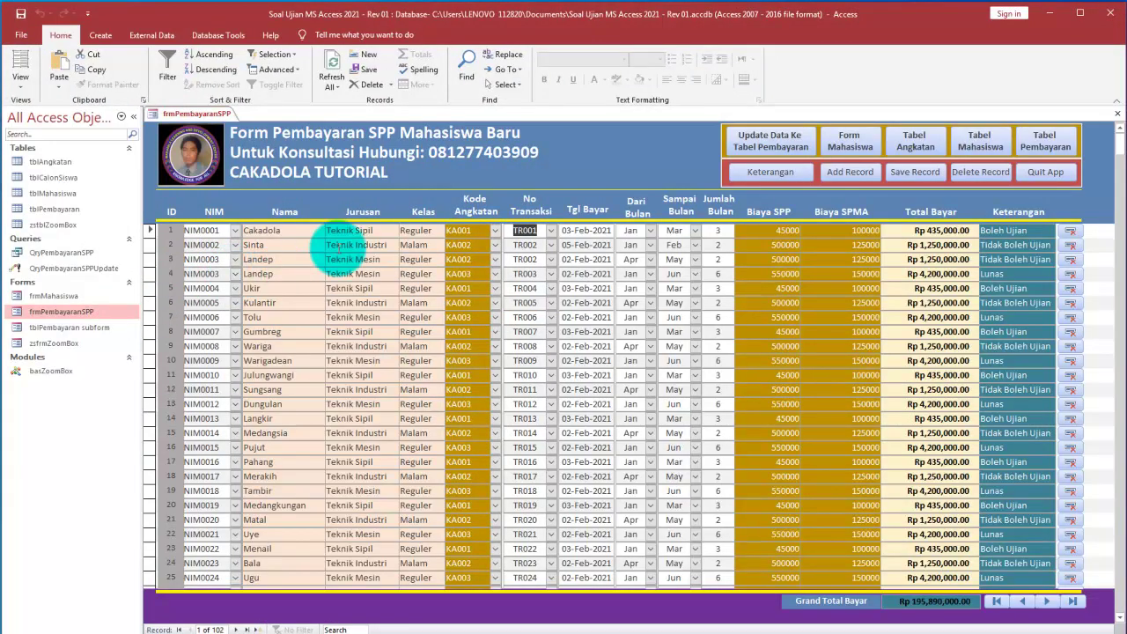
double_click(294, 236)
left_click(789, 397)
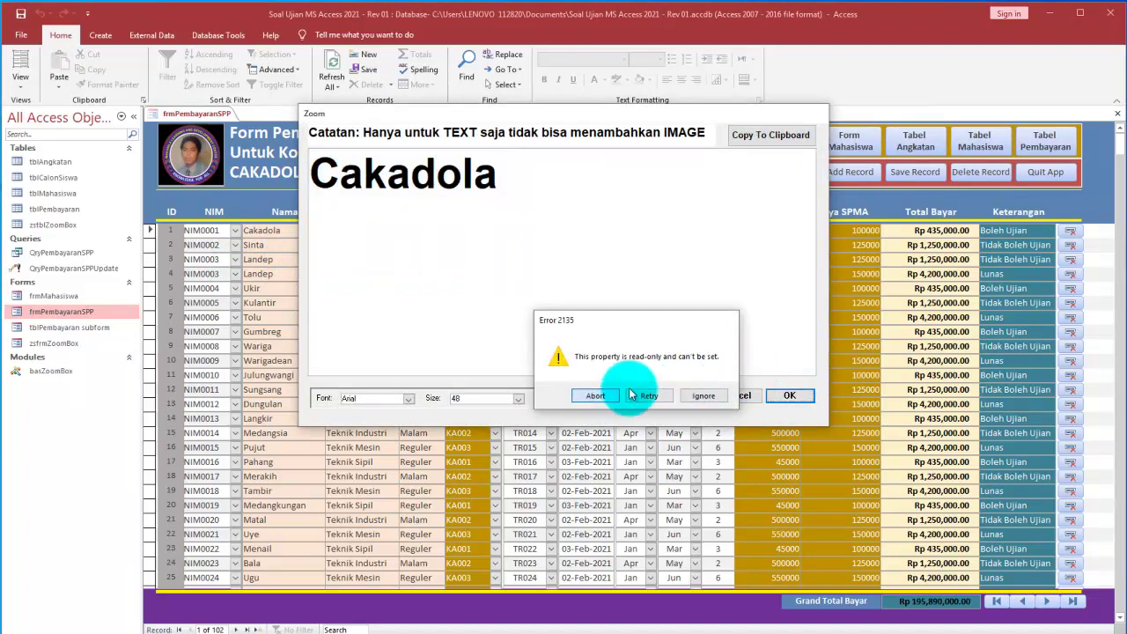
left_click(597, 396)
left_click(737, 396)
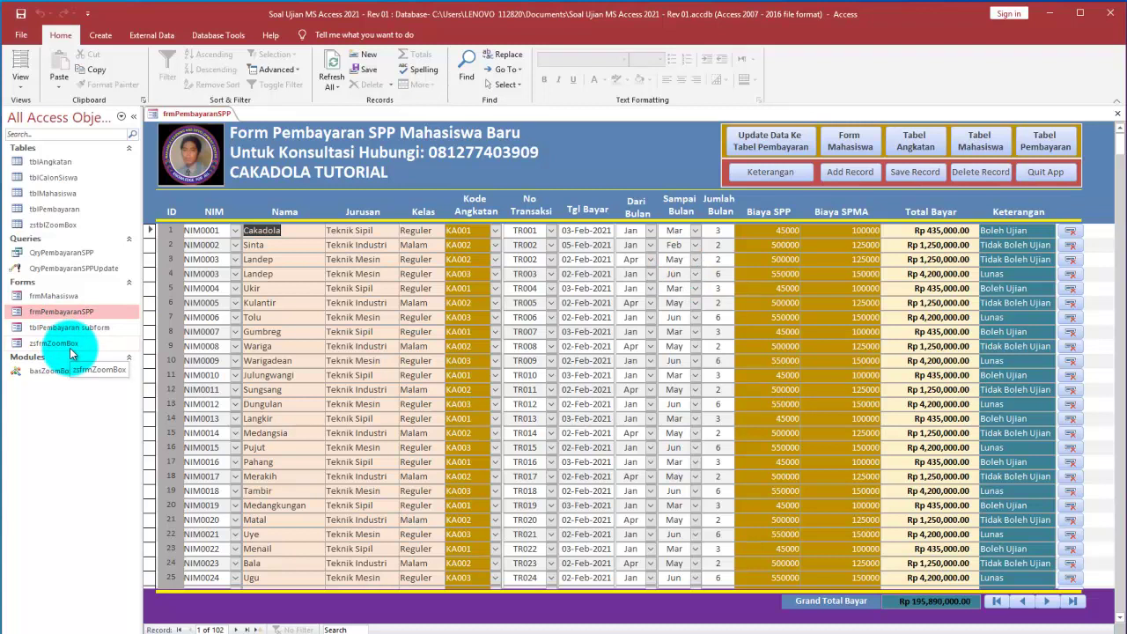
Open the basZoomBox module, examine and highlight its entire code, and return to frmPembayaranSPP
double_click(50, 374)
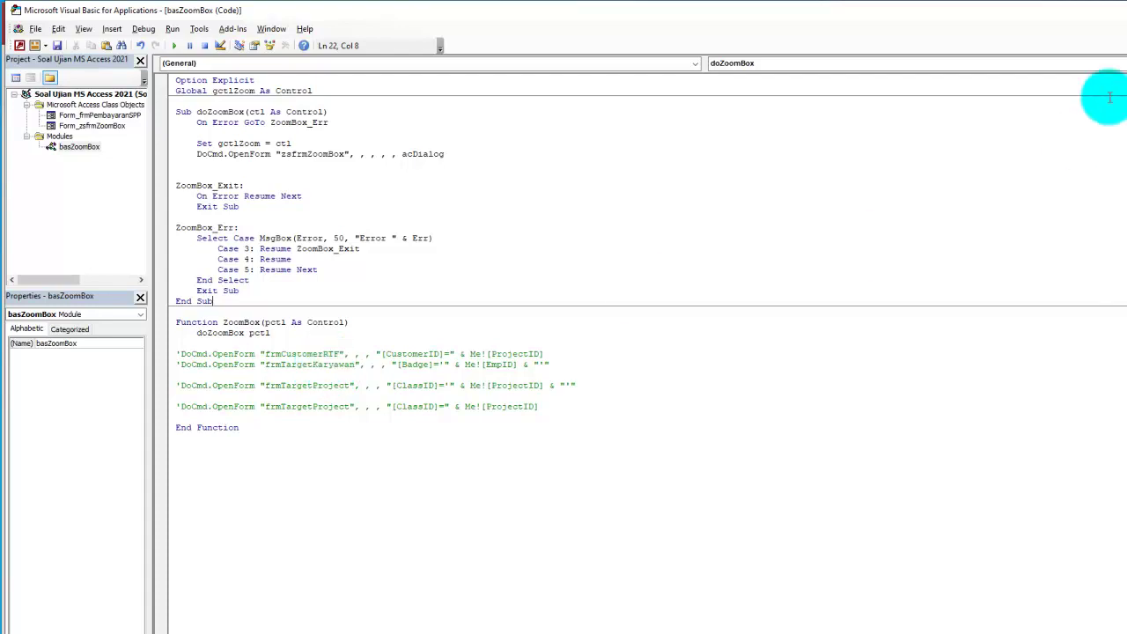
left_click_drag(281, 431, 141, 106)
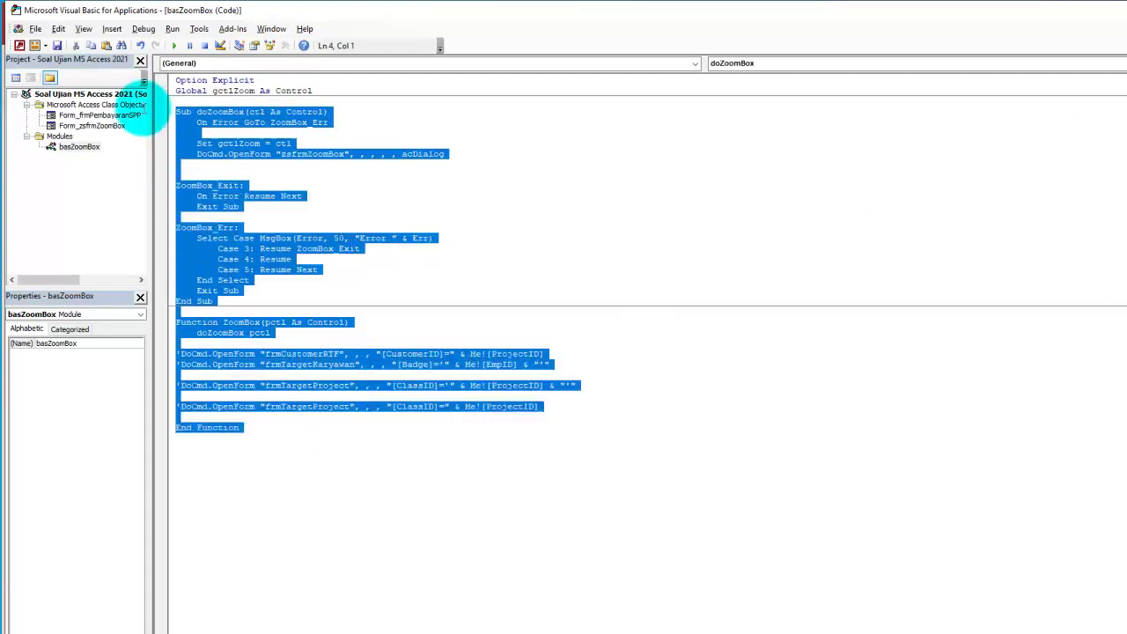
left_click(466, 247)
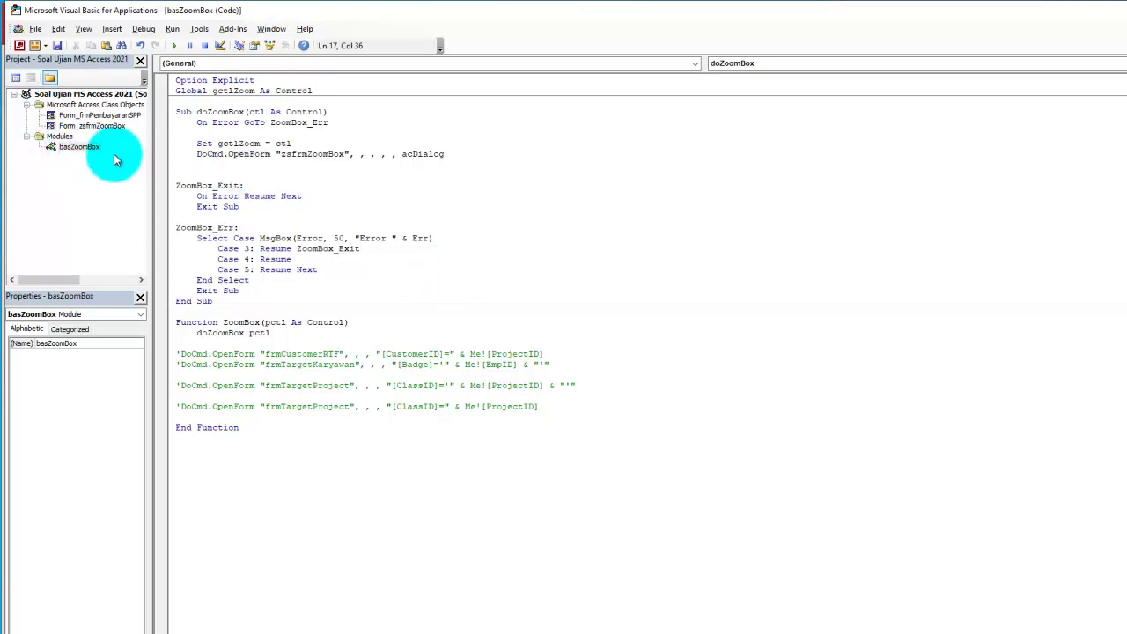
left_click_drag(290, 428, 139, 78)
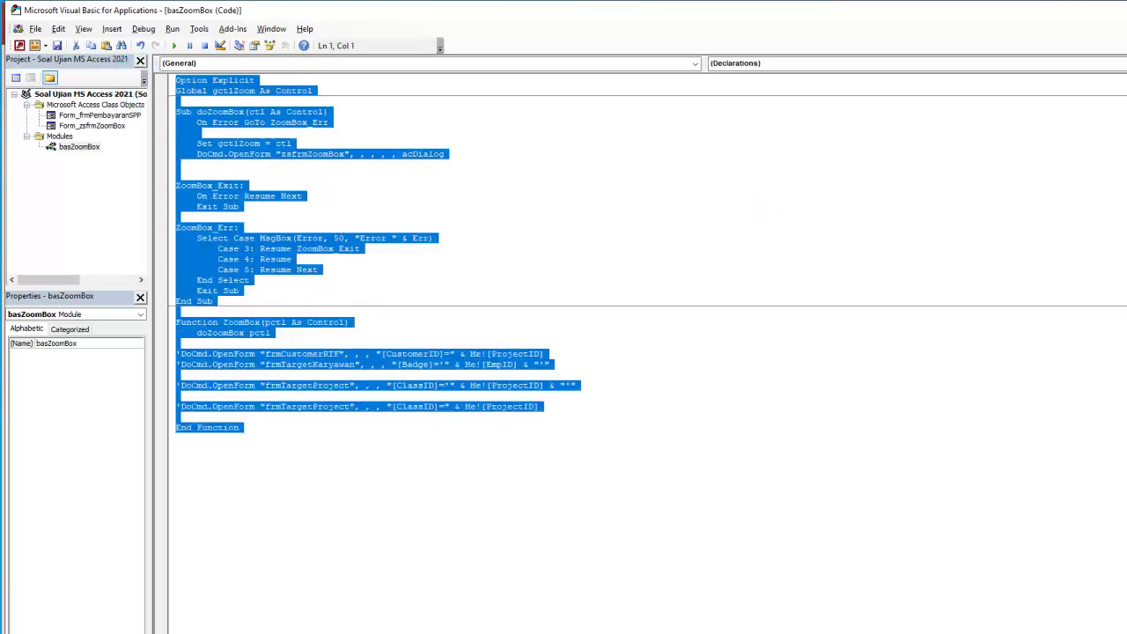
key("alt+F11")
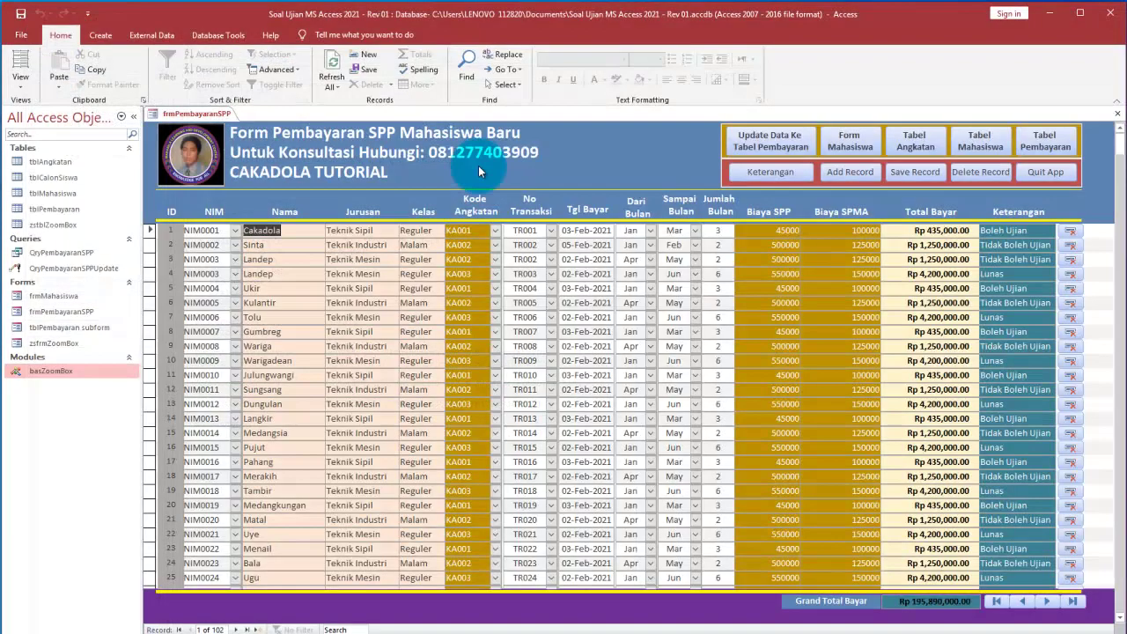
Open the zsfrmZoomBox form in Design View, examine its full layout without the property sheet, and close the form
left_click(62, 344)
key("Up")
key("Up")
key("Up")
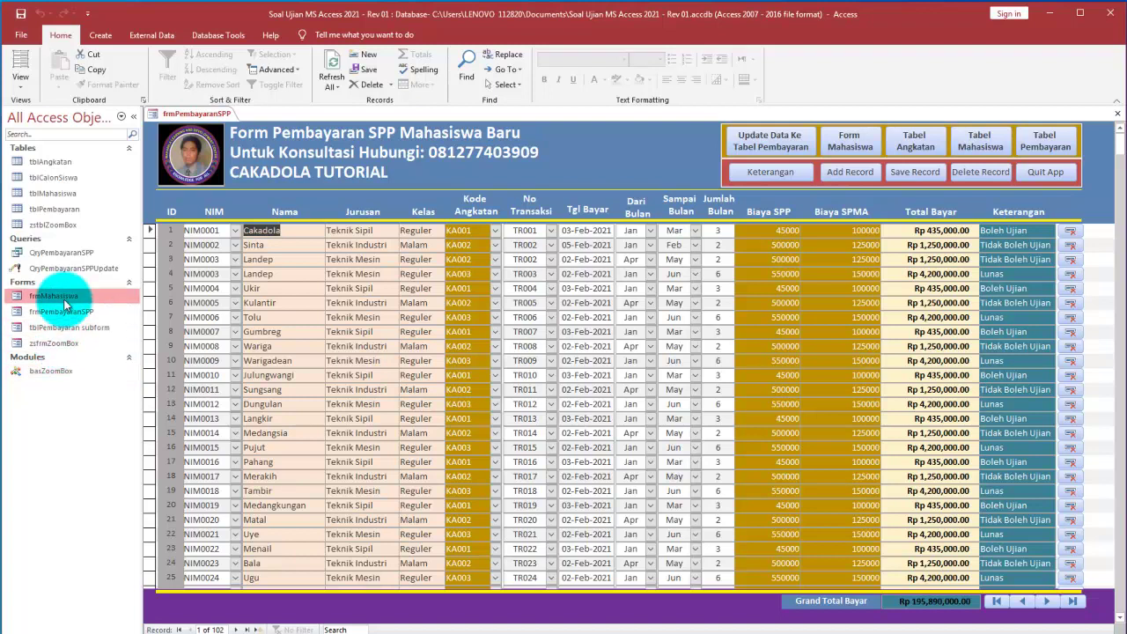
left_click(63, 344)
right_click(62, 342)
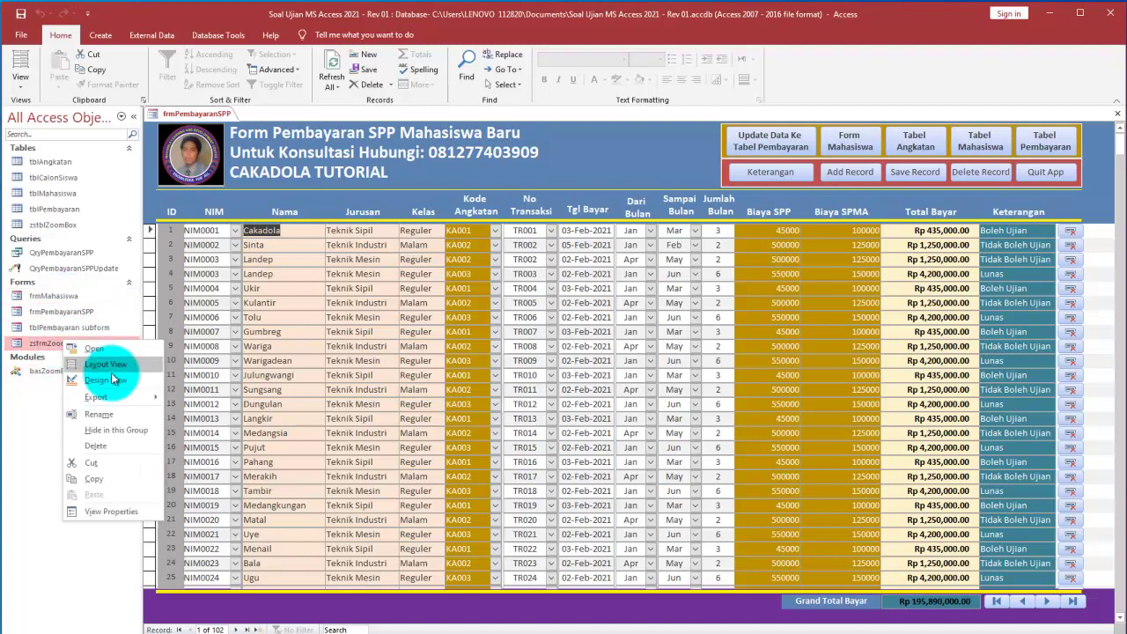
left_click(114, 381)
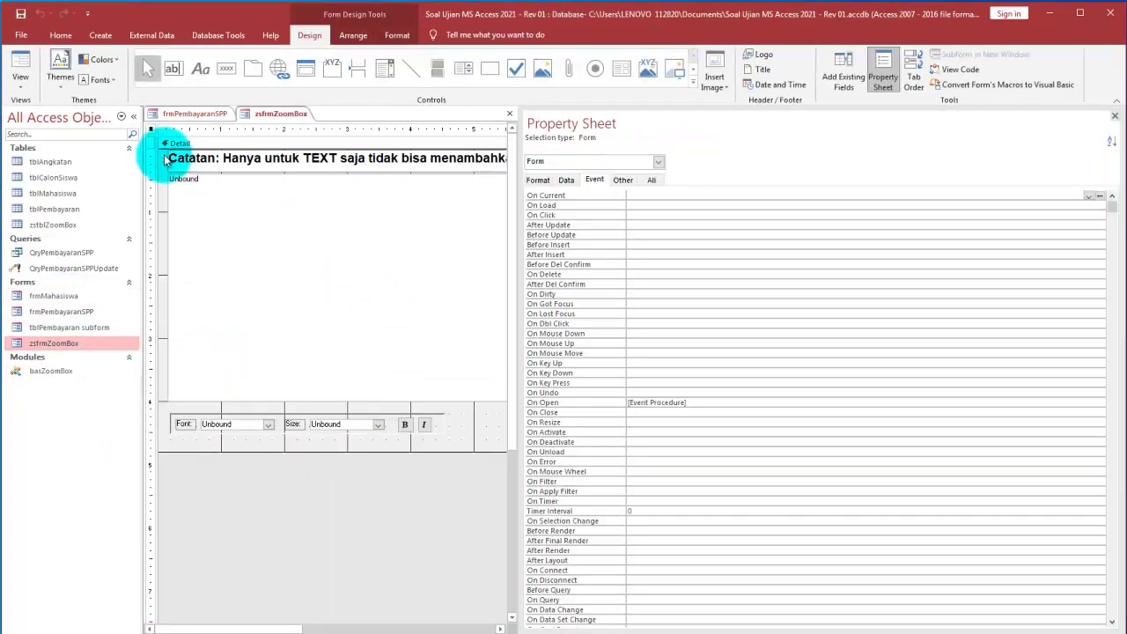
left_click(1114, 117)
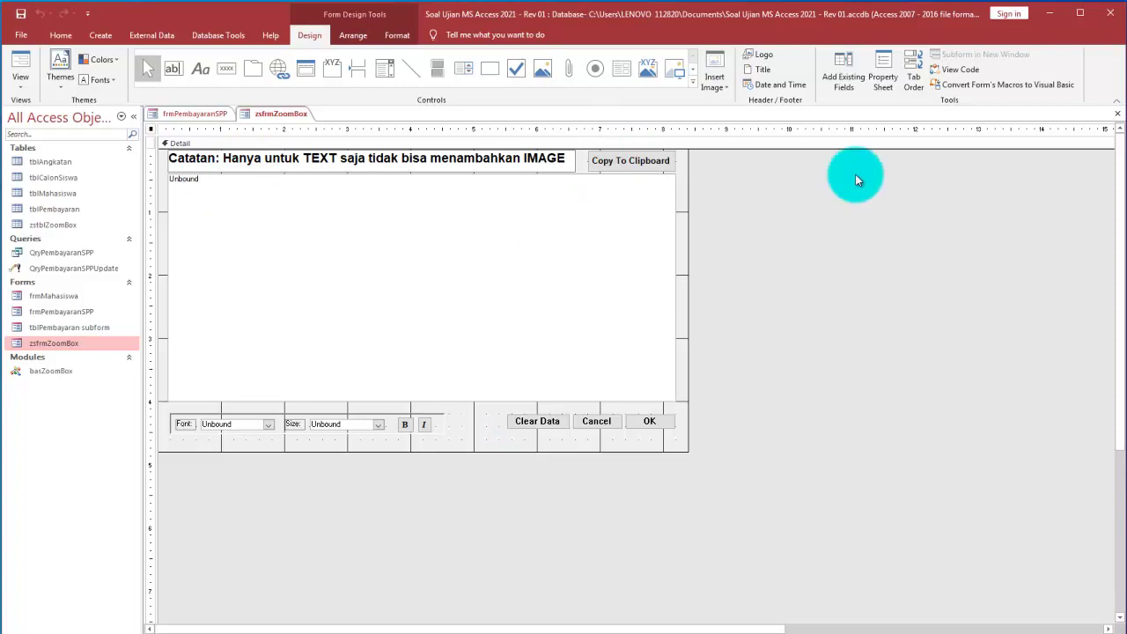
left_click(1117, 116)
Zoom the first record's Jurusan, cancel the Zoom box, and switch frmPembayaranSPP to Design View
double_click(319, 231)
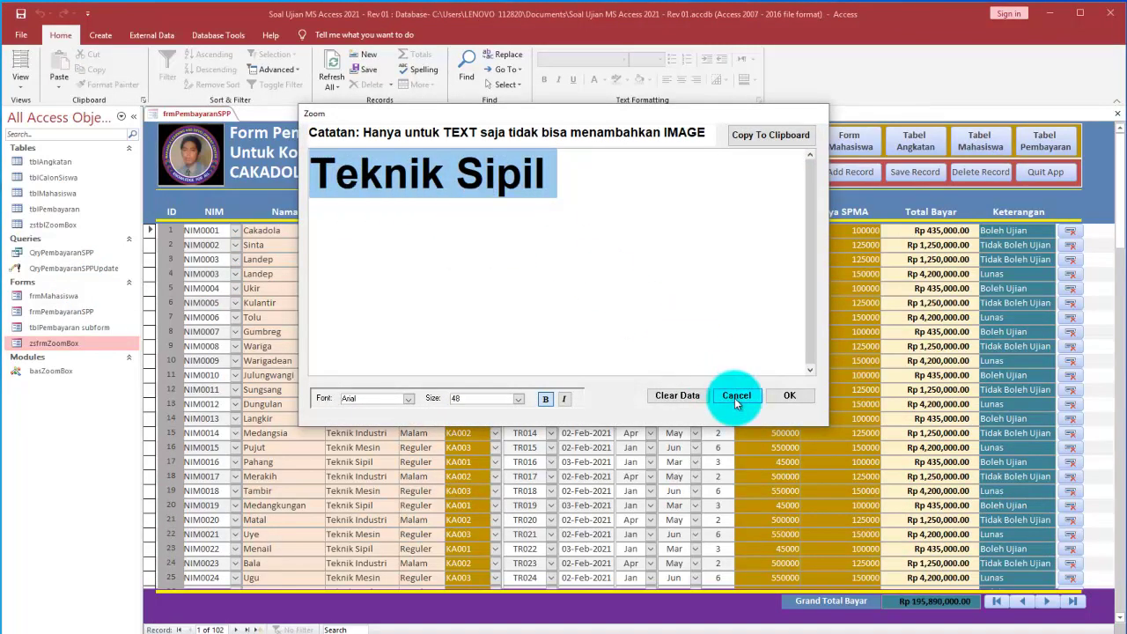
left_click(736, 395)
right_click(643, 164)
left_click(678, 211)
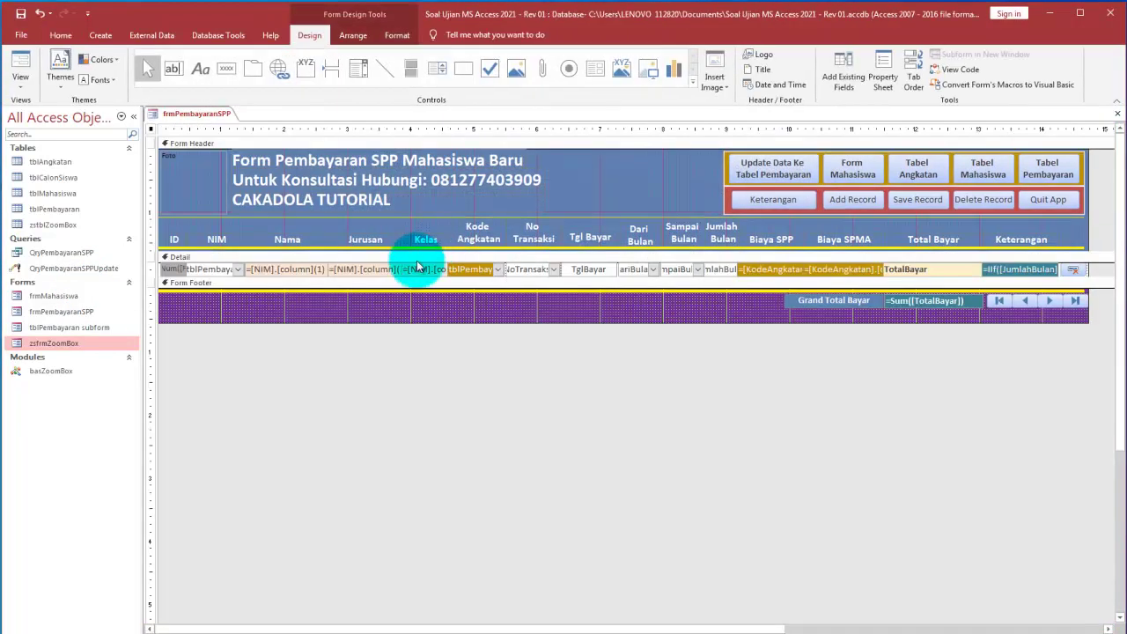
Copy =ZoomBox([Screen].[ActiveControl]) from the Nama text box's On Dbl Click event into Notepad above the RowNum function, and return to the form design
double_click(306, 271)
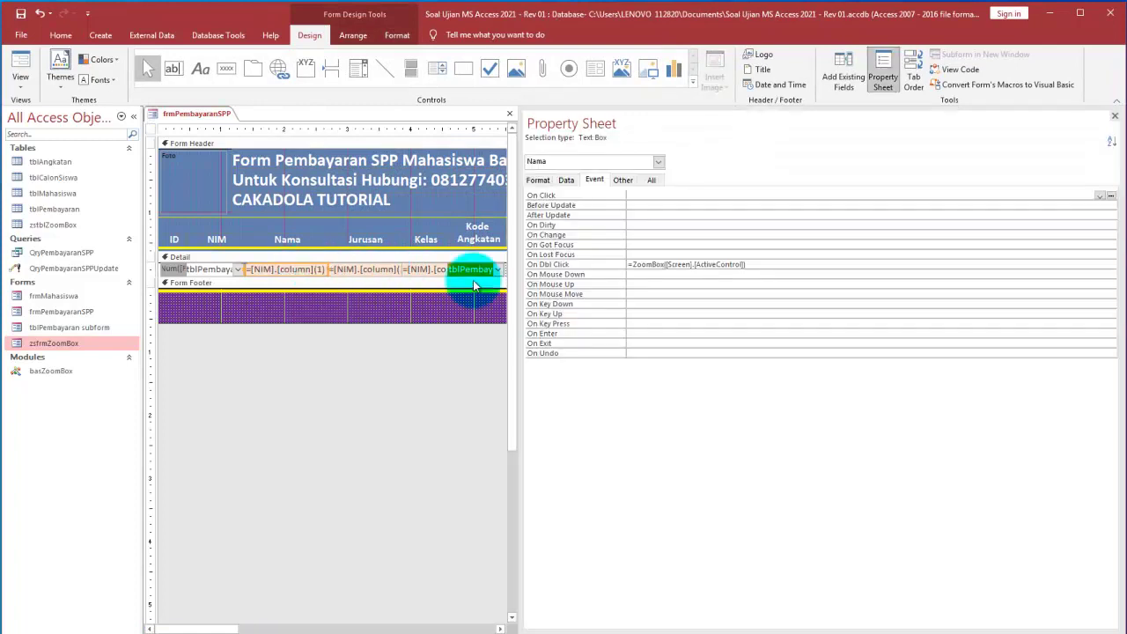
left_click_drag(762, 263, 593, 254)
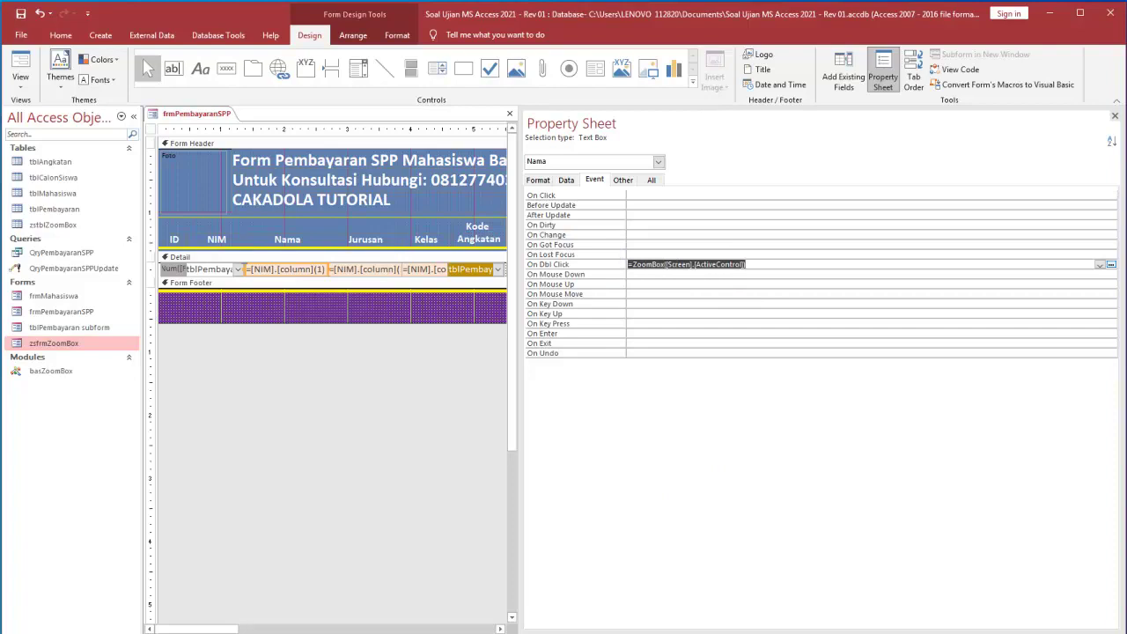
key("alt+Tab")
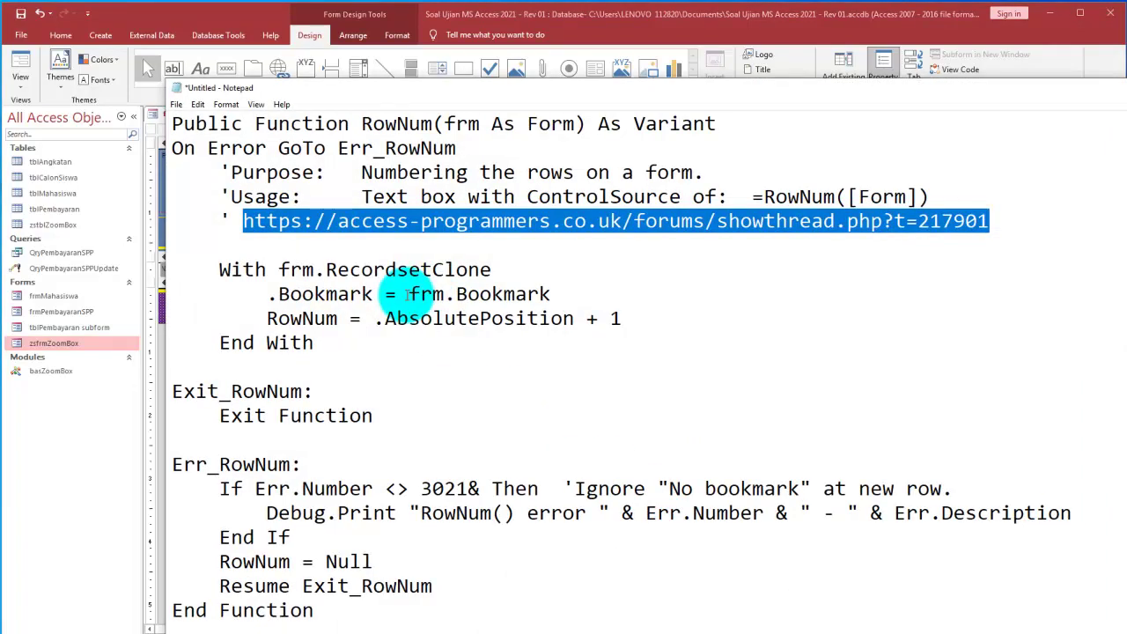
key("ctrl+Home")
key("Return")
key("Return")
key("Up")
key("Up")
key("Return")
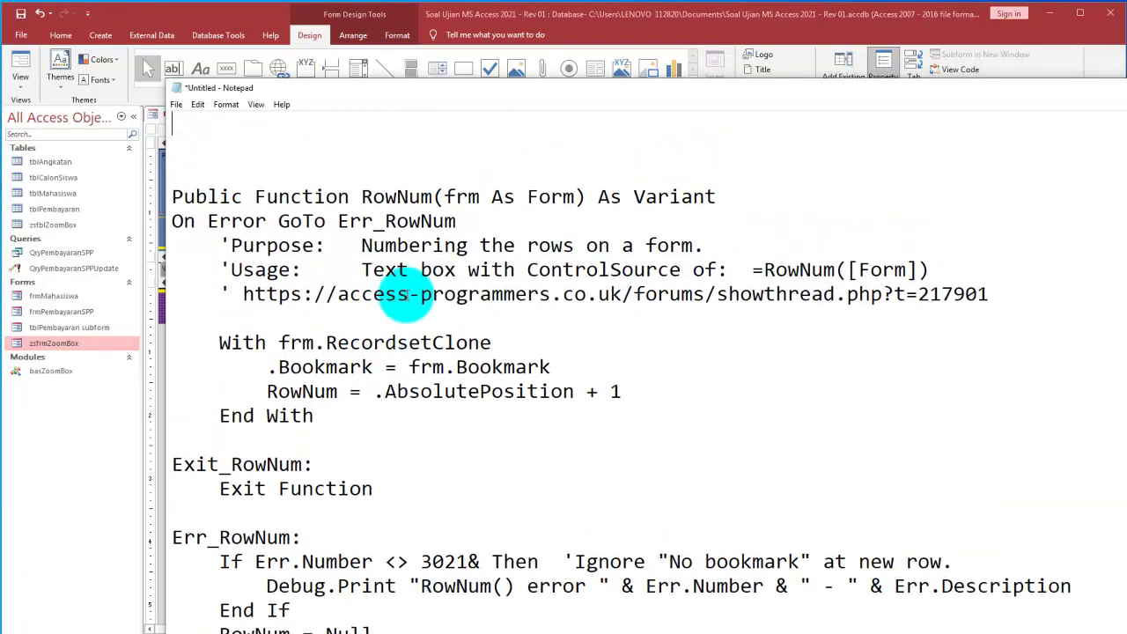
type("=ZoomBox([Screen].[ActiveControl])")
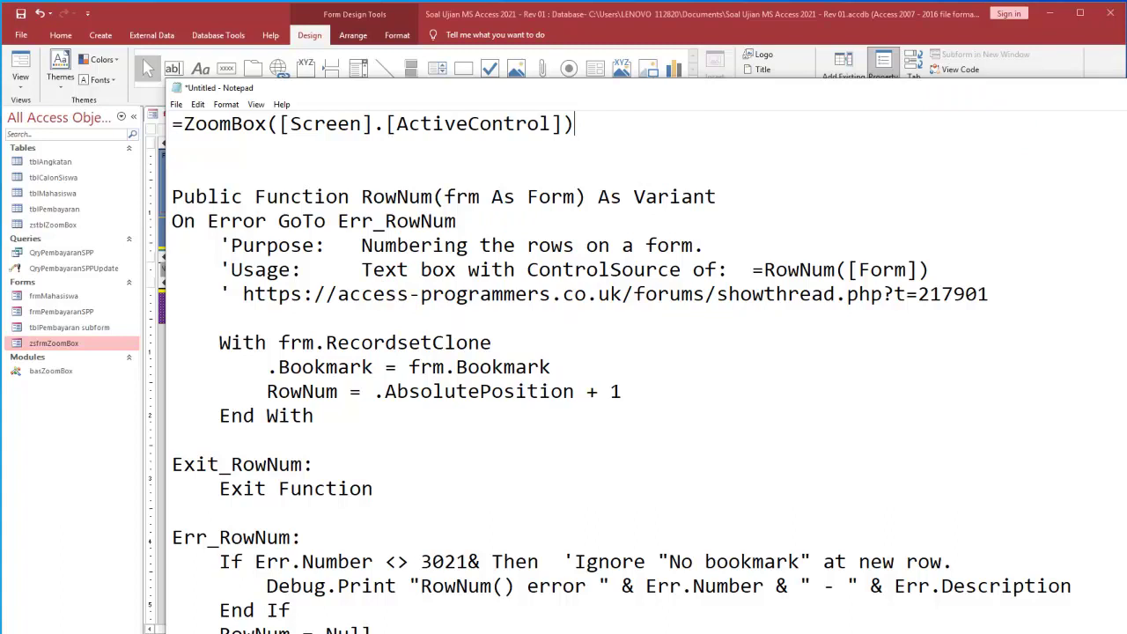
left_click(1125, 88)
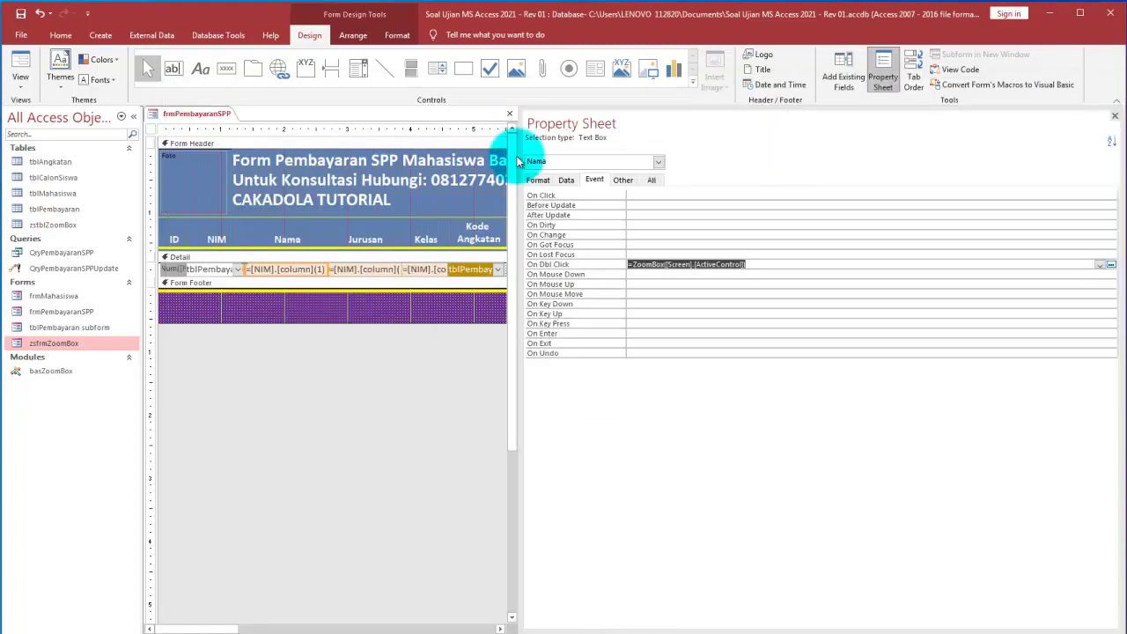
left_click(1114, 117)
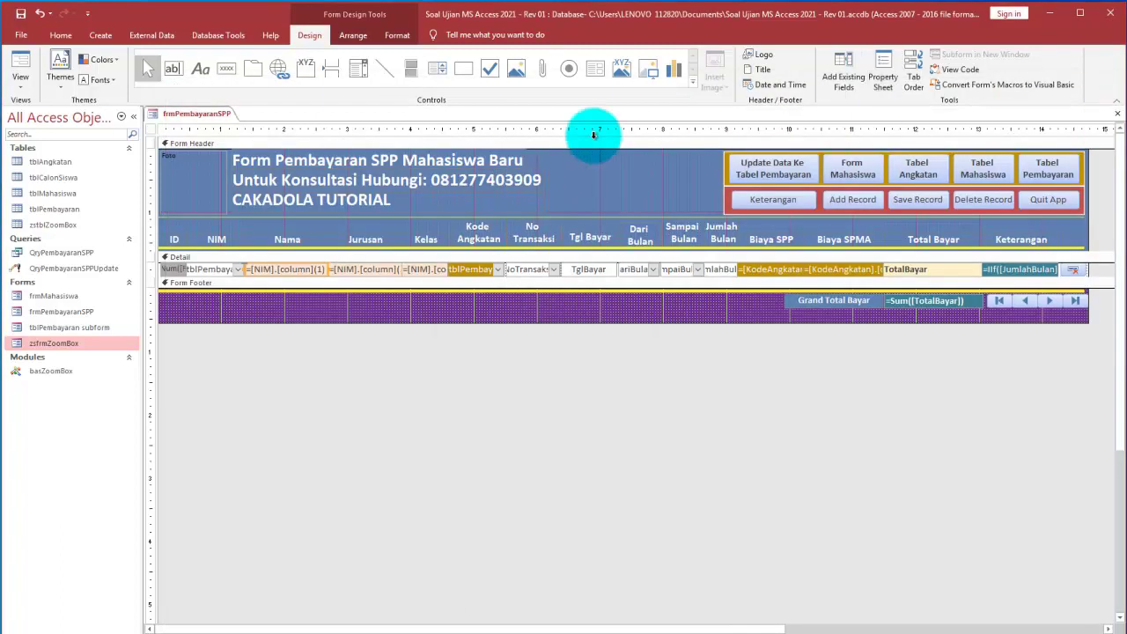
Check the event properties of Command46, and open the On Click event procedure of the Keterangan button
double_click(771, 187)
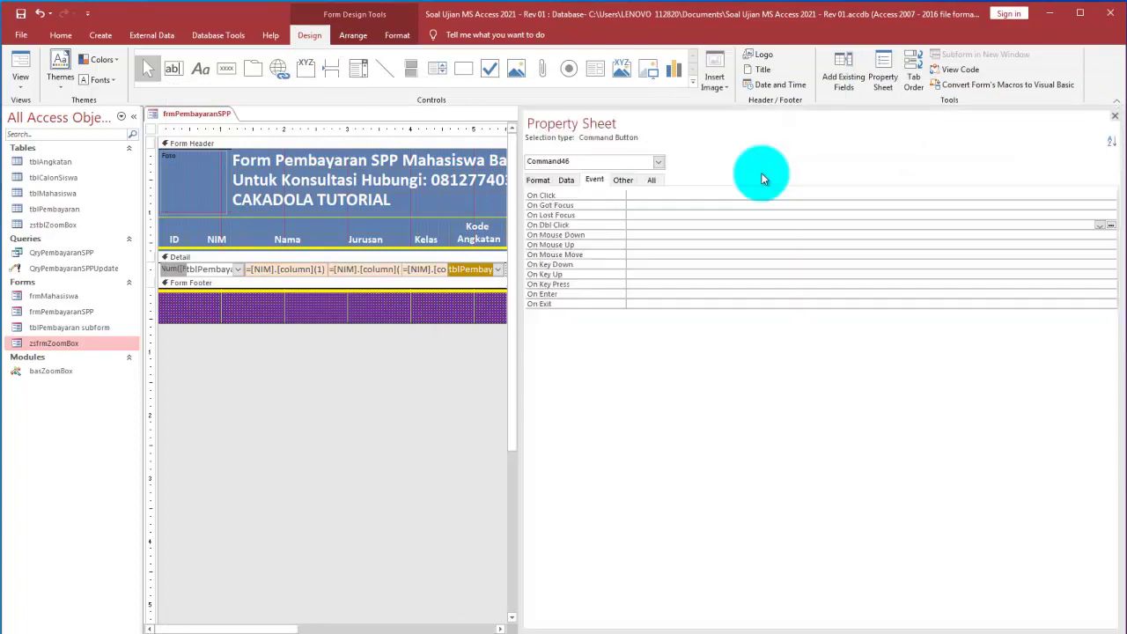
left_click(1114, 117)
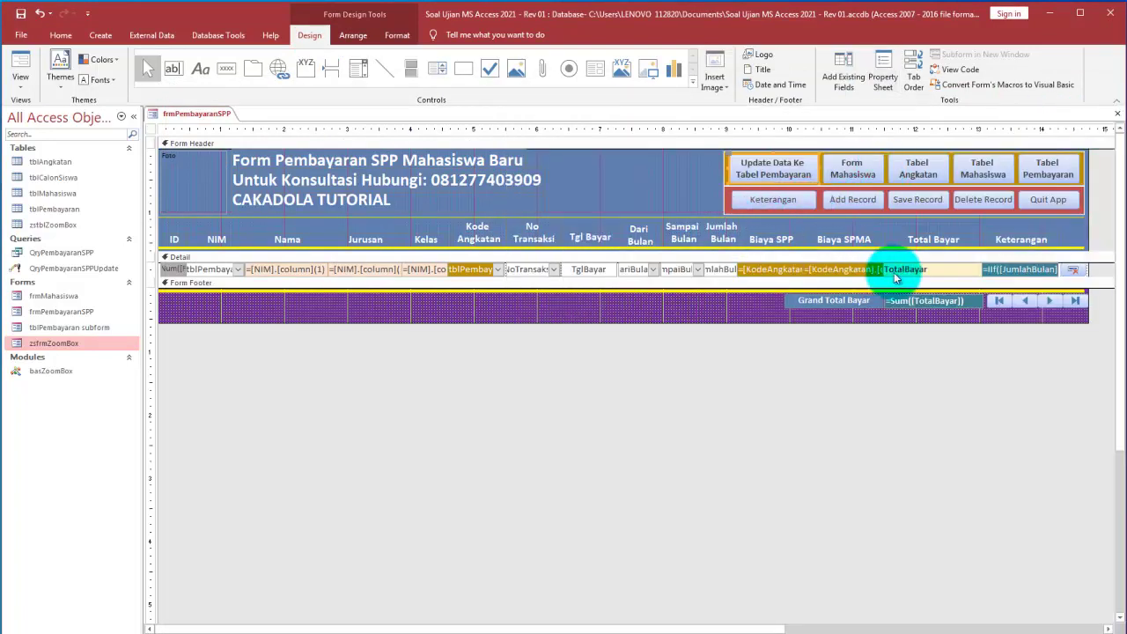
double_click(788, 197)
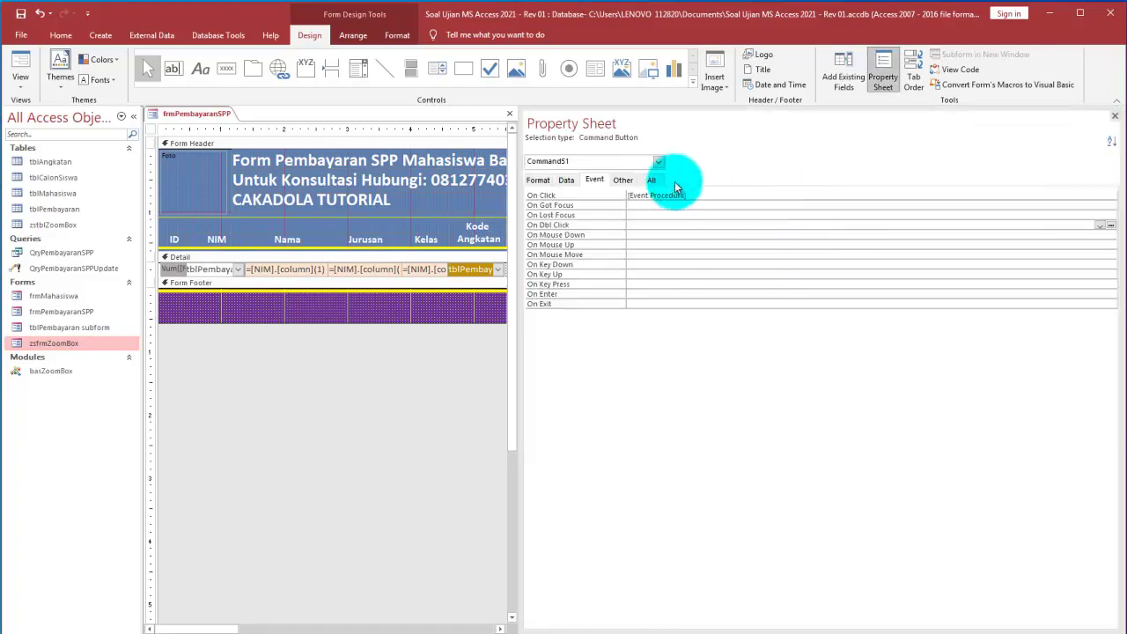
left_click(669, 194)
left_click(1109, 195)
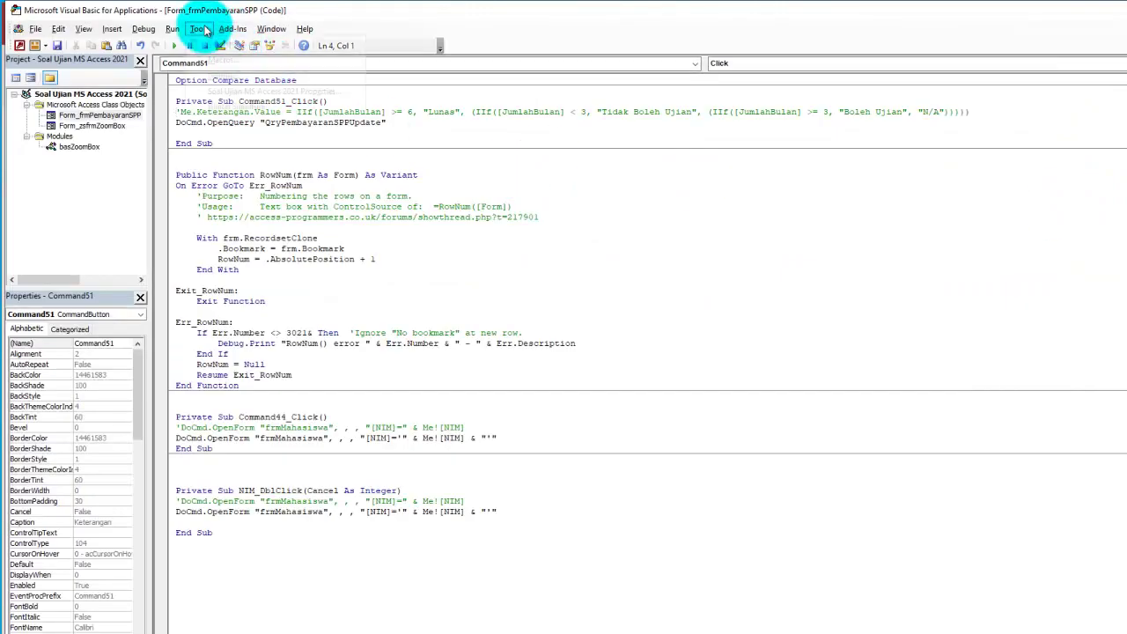
Examine the VBA project's references, including the Microsoft Office 16.0 Access database engine Object Library, and return to the form design
left_click(201, 29)
left_click(225, 44)
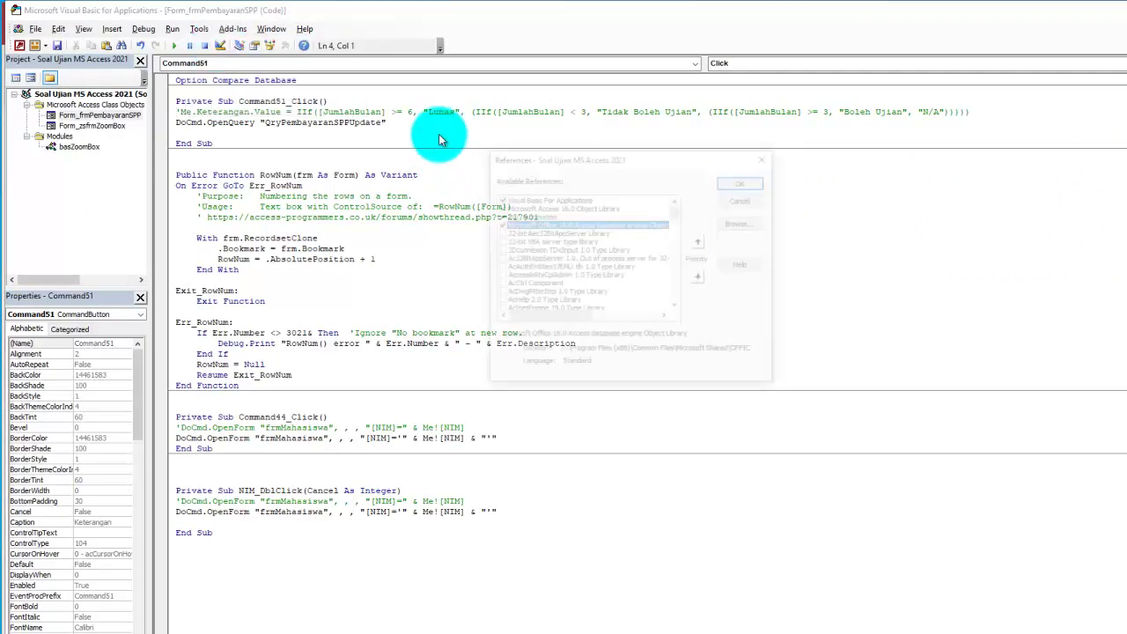
mouse_move(580, 322)
left_mouse_down()
mouse_move(610, 326)
mouse_move(575, 330)
left_mouse_up()
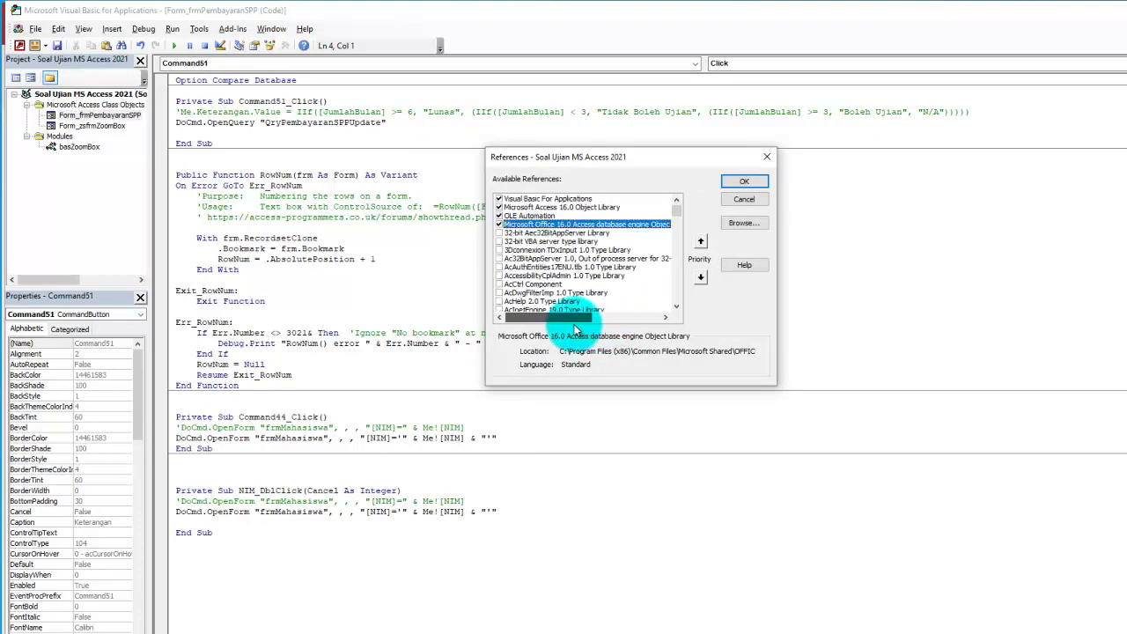
left_click(576, 632)
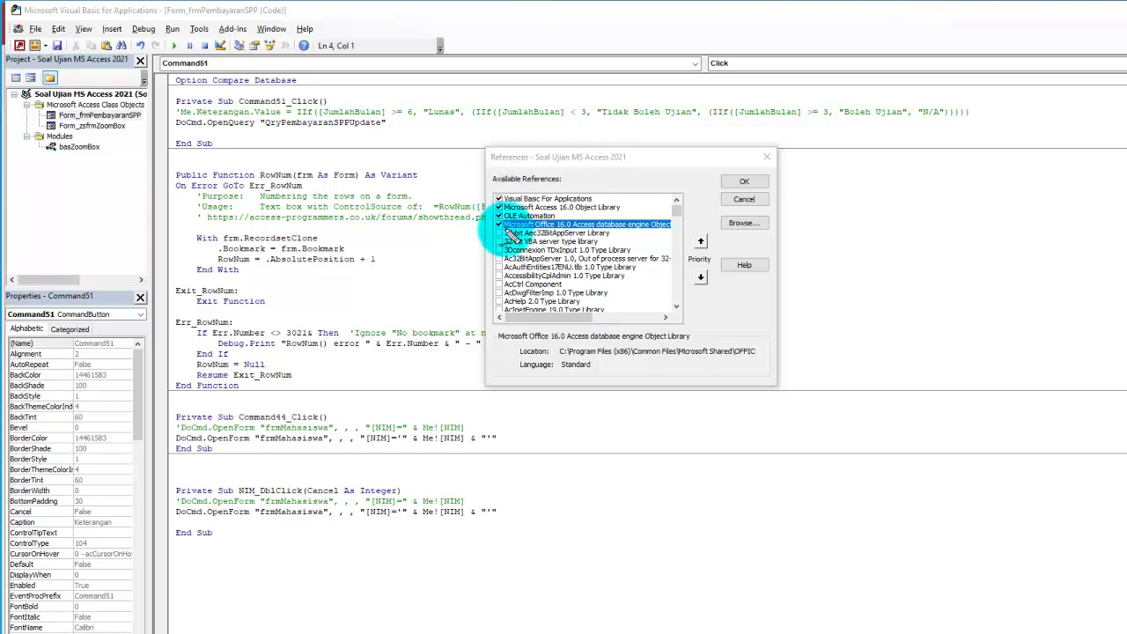
mouse_move(676, 220)
left_mouse_down()
mouse_move(519, 213)
mouse_move(496, 231)
mouse_move(682, 227)
mouse_move(676, 213)
left_mouse_up()
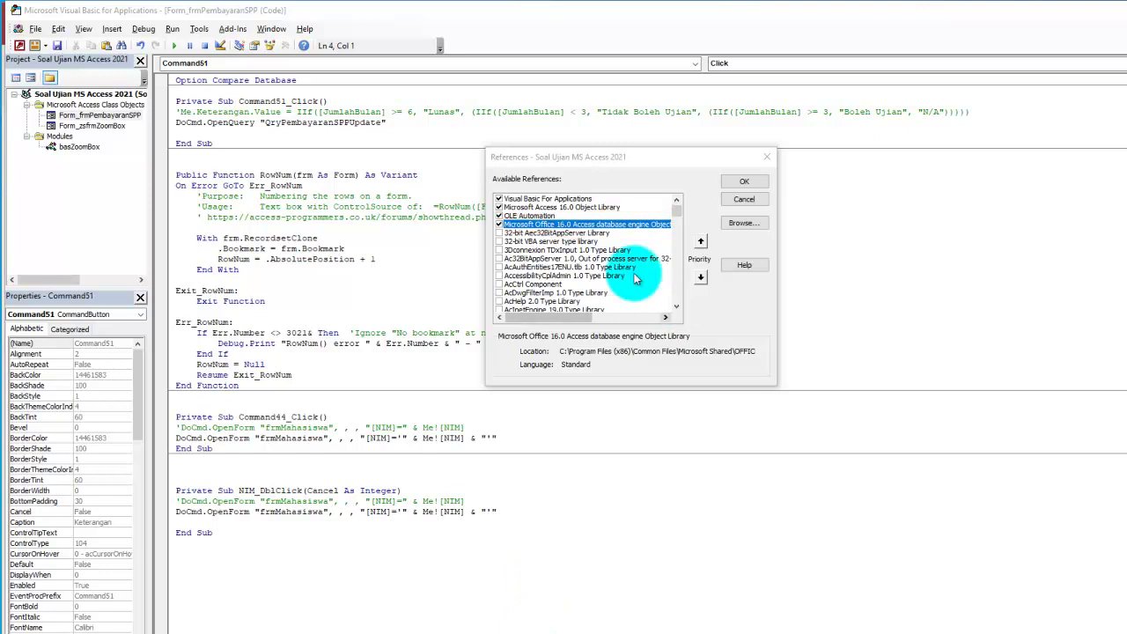
mouse_move(550, 317)
left_mouse_down()
mouse_move(604, 324)
mouse_move(509, 316)
left_mouse_up()
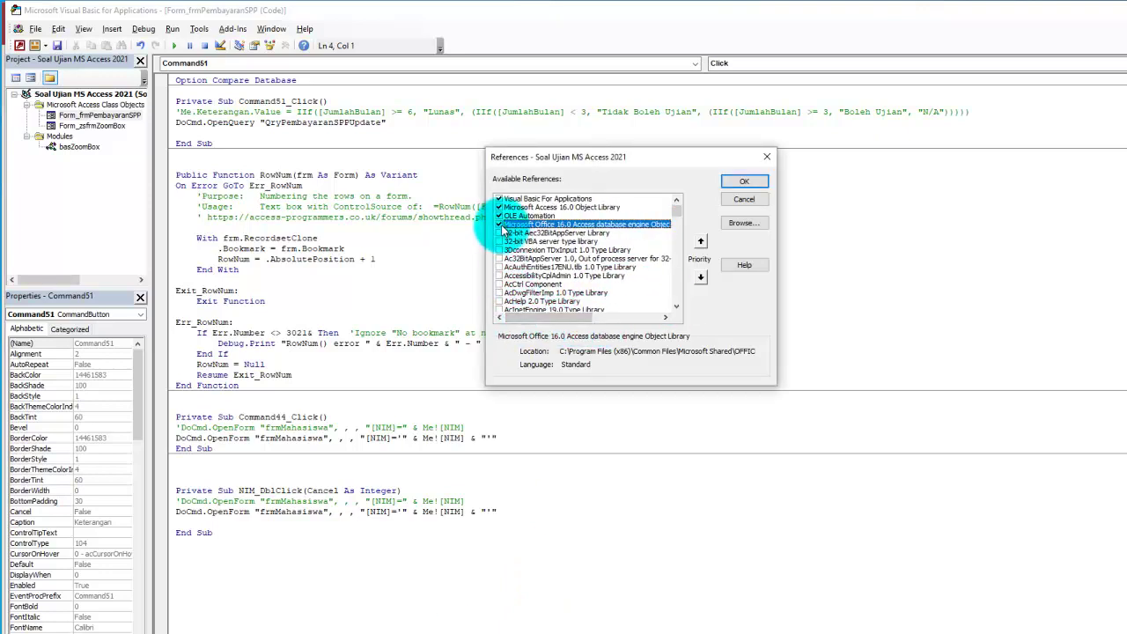
left_click(744, 181)
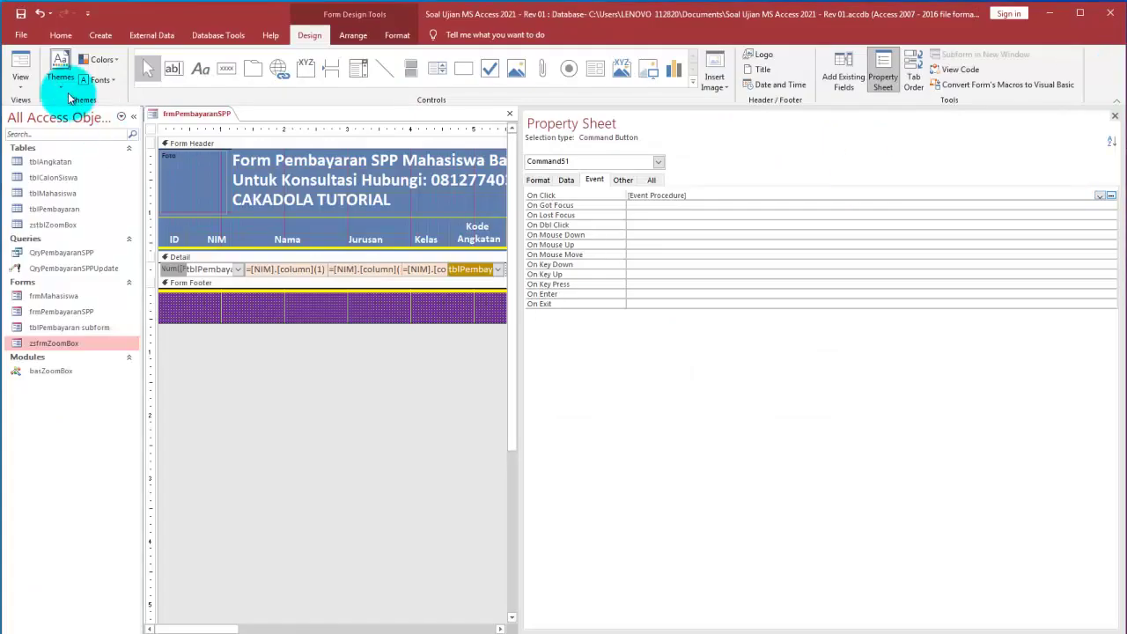
Show frmPembayaranSPP in form view and circle the consultation phone number, Keterangan, ID, Nama and Jurusan, both queries, and Total Bayar in red
left_click(25, 55)
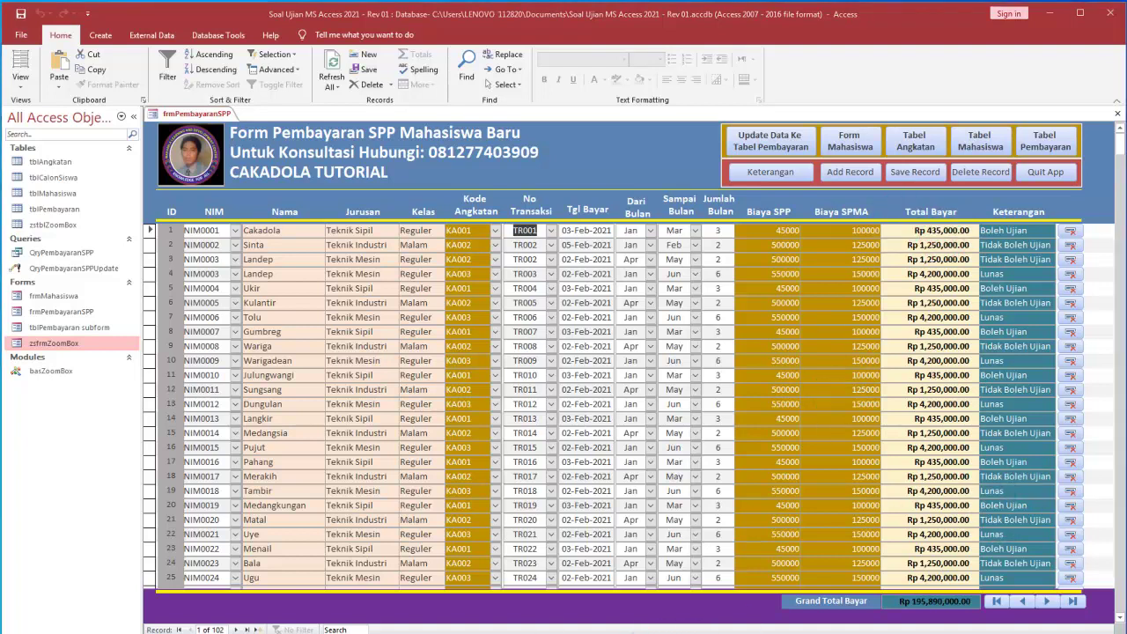
mouse_move(550, 139)
left_mouse_down()
mouse_move(419, 143)
mouse_move(479, 185)
mouse_move(568, 149)
mouse_move(493, 132)
mouse_move(438, 174)
mouse_move(515, 175)
mouse_move(431, 173)
mouse_move(539, 172)
mouse_move(434, 173)
mouse_move(511, 167)
mouse_move(439, 162)
left_mouse_up()
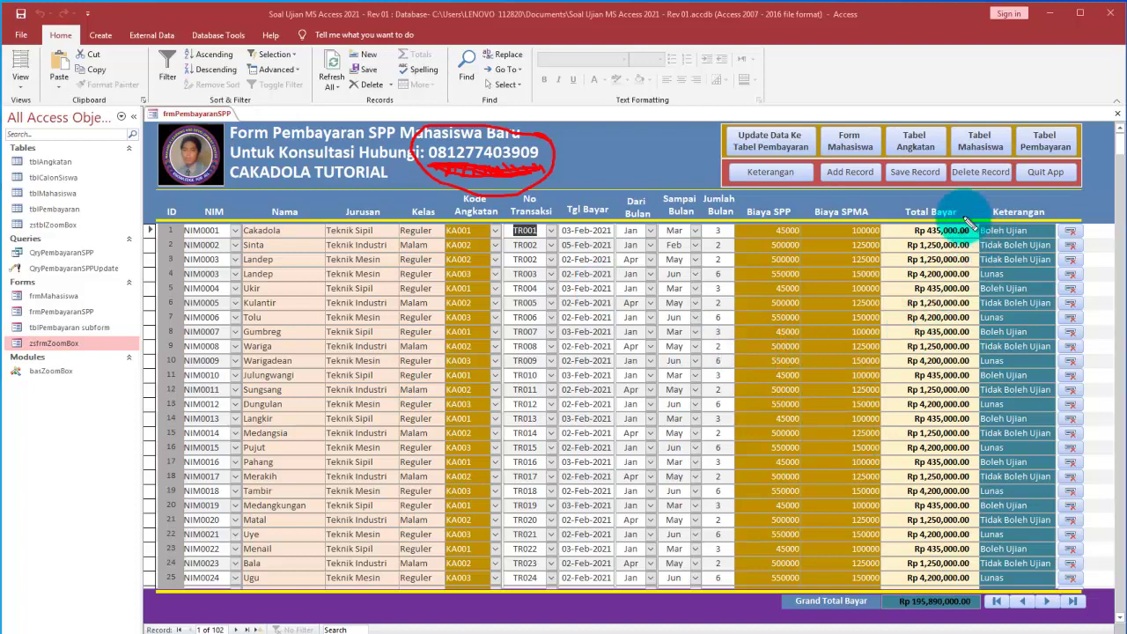
left_click_drag(1015, 220, 991, 216)
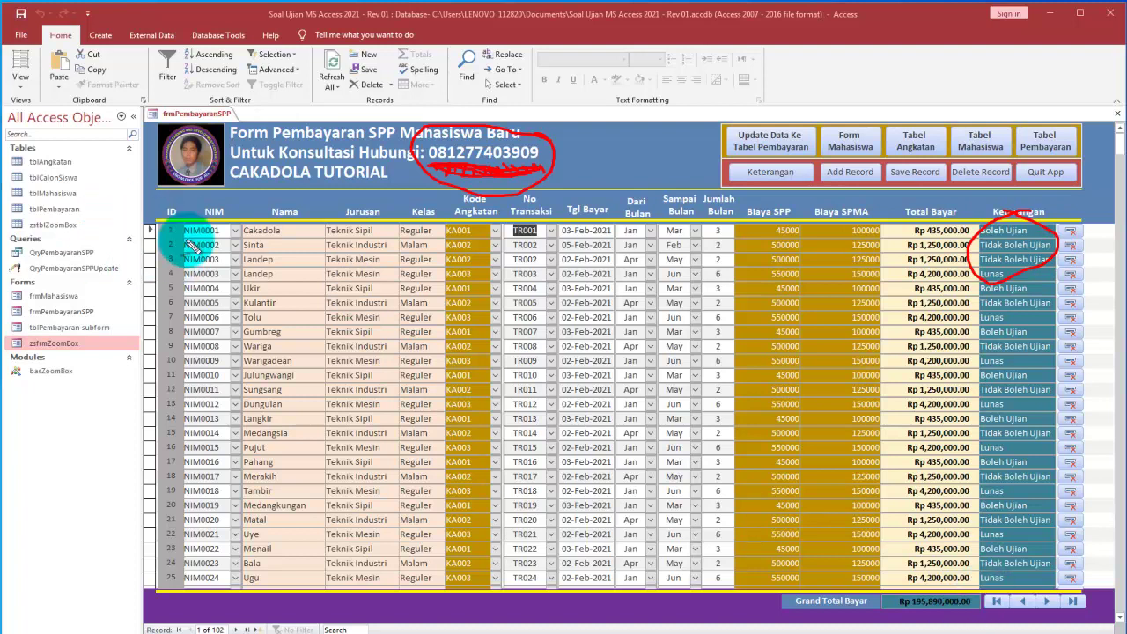
mouse_move(175, 209)
left_mouse_down()
mouse_move(176, 229)
mouse_move(168, 221)
mouse_move(294, 206)
mouse_move(428, 230)
mouse_move(251, 201)
left_mouse_up()
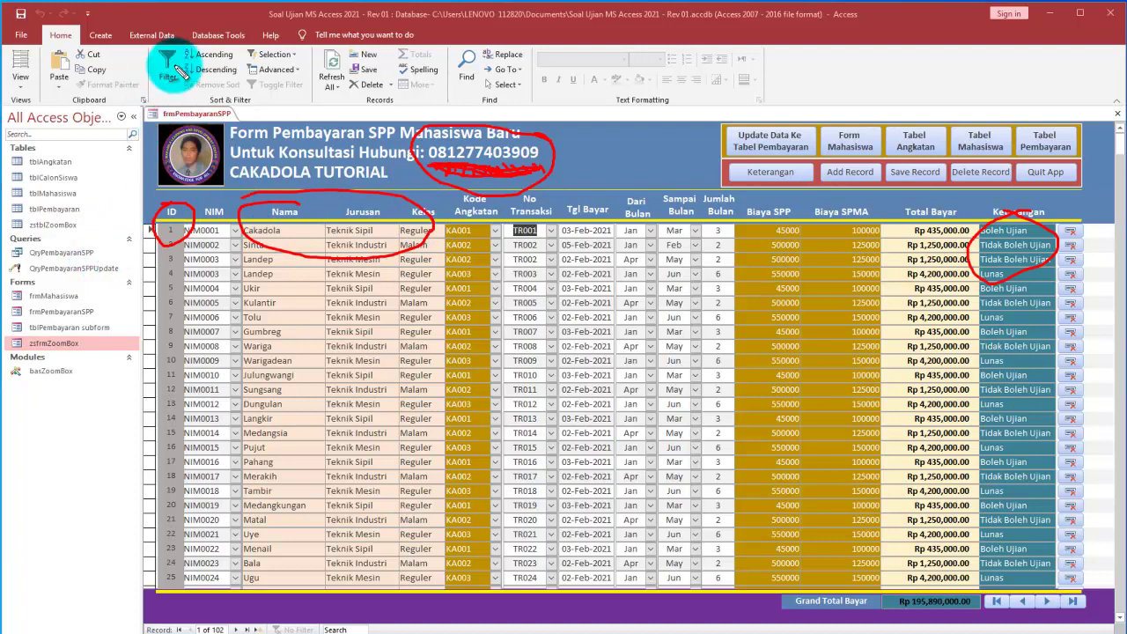
mouse_move(115, 261)
left_mouse_down()
mouse_move(22, 246)
mouse_move(33, 279)
mouse_move(112, 252)
left_mouse_up()
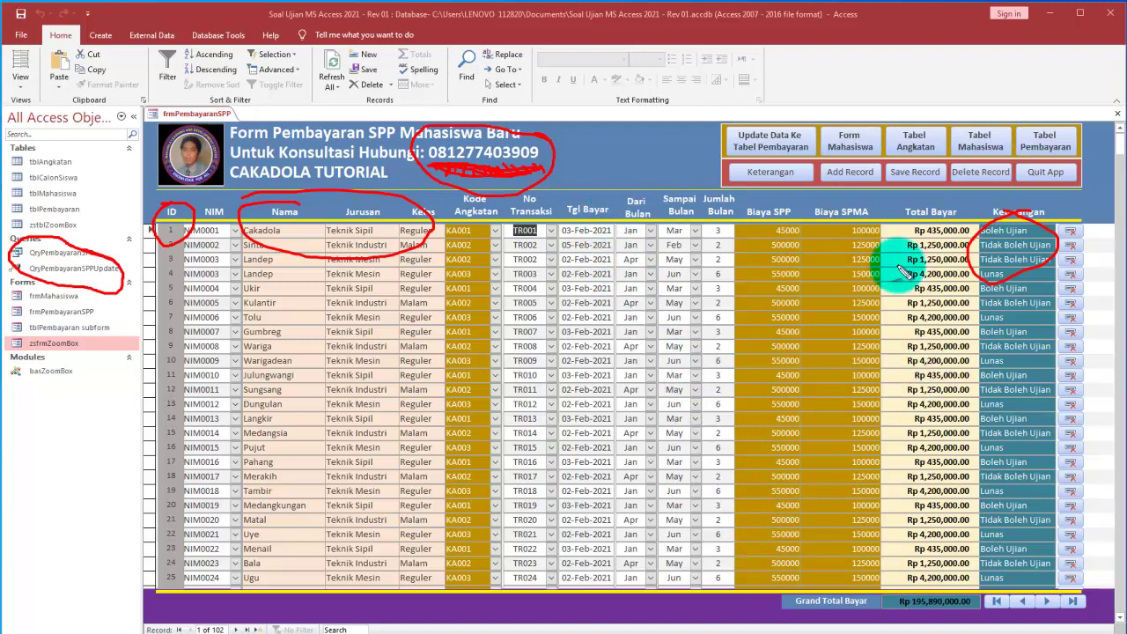
mouse_move(966, 208)
left_mouse_down()
mouse_move(915, 255)
mouse_move(973, 224)
mouse_move(959, 210)
left_mouse_up()
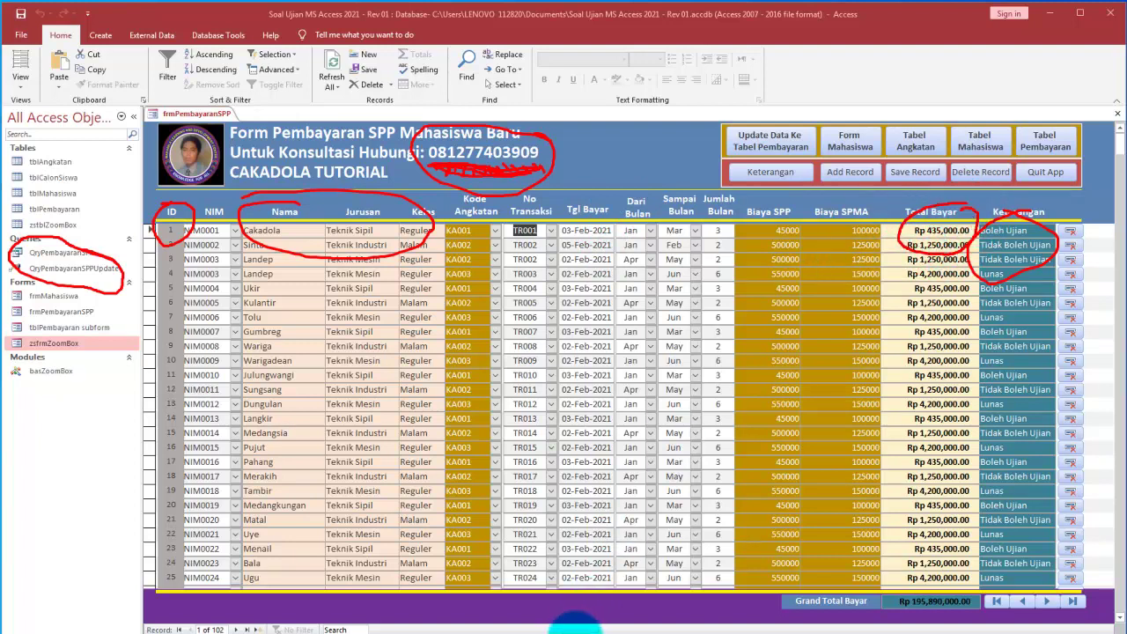